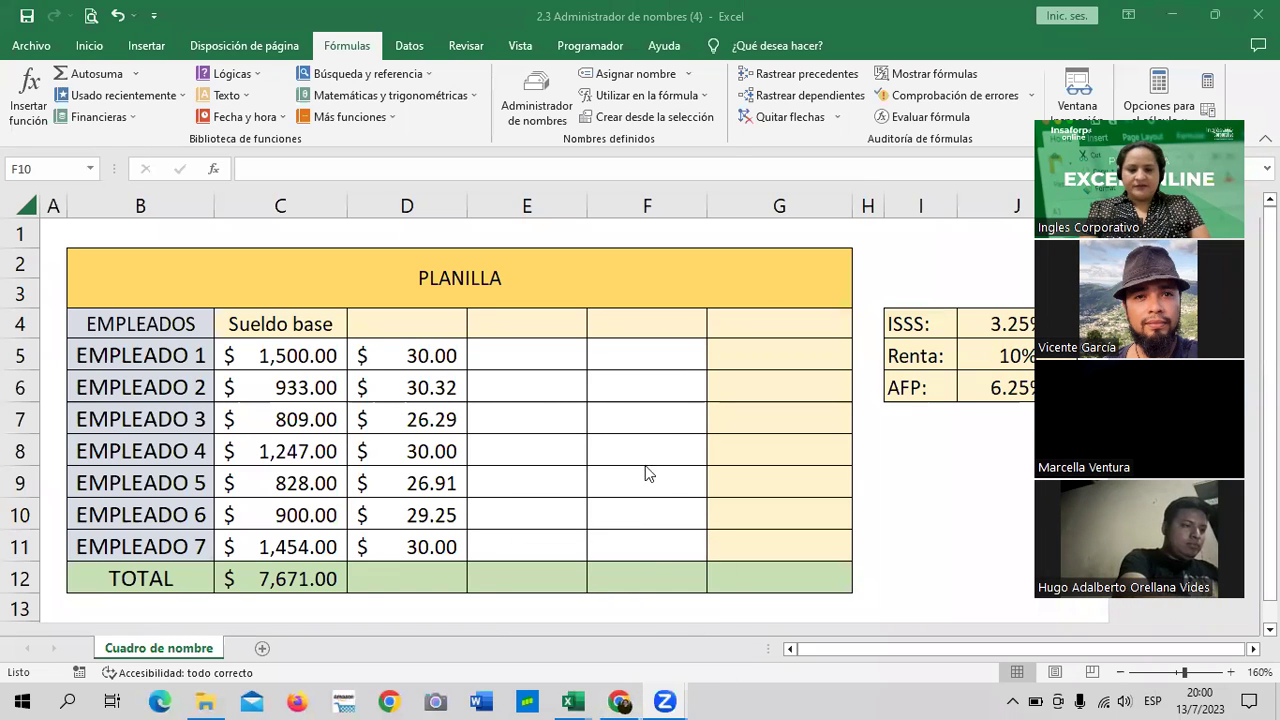
# Step: Bring up lesson 2.9 on functions vs formulas, then return to the Excel básico course outline
pyautogui.click(619, 701)
pyautogui.scroll(1, 594, 365)
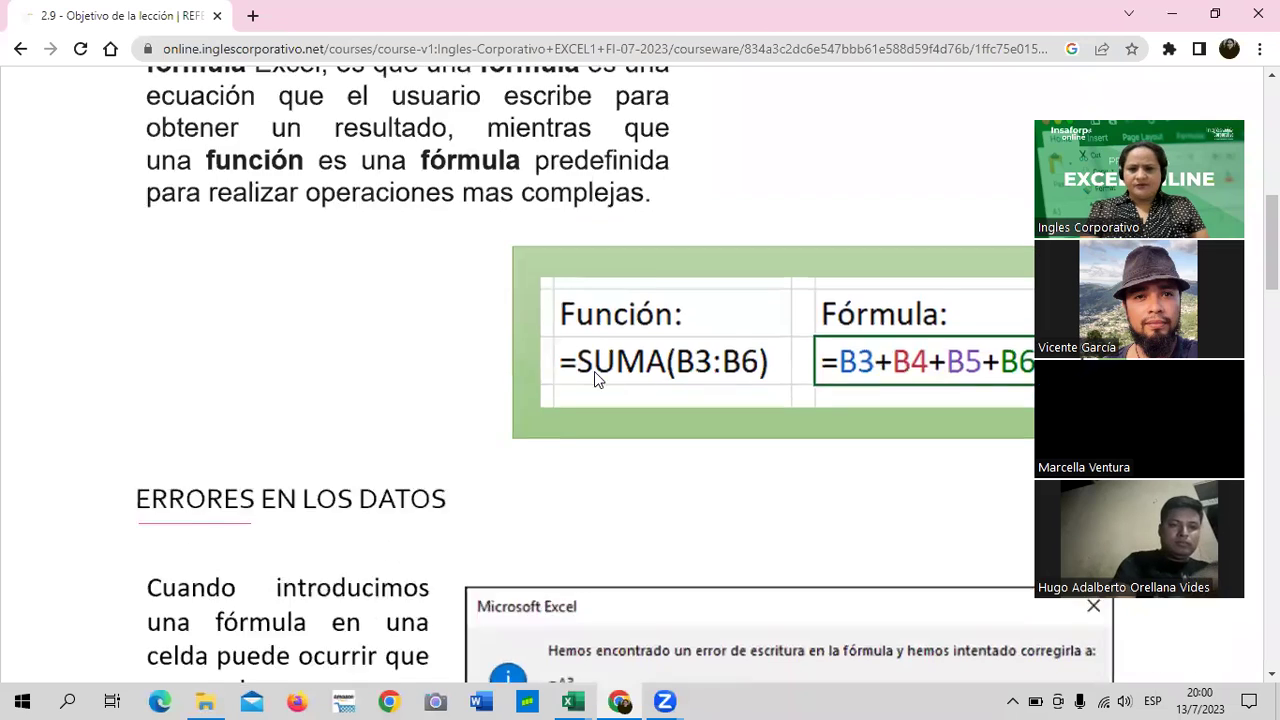
pyautogui.scroll(2, 594, 371)
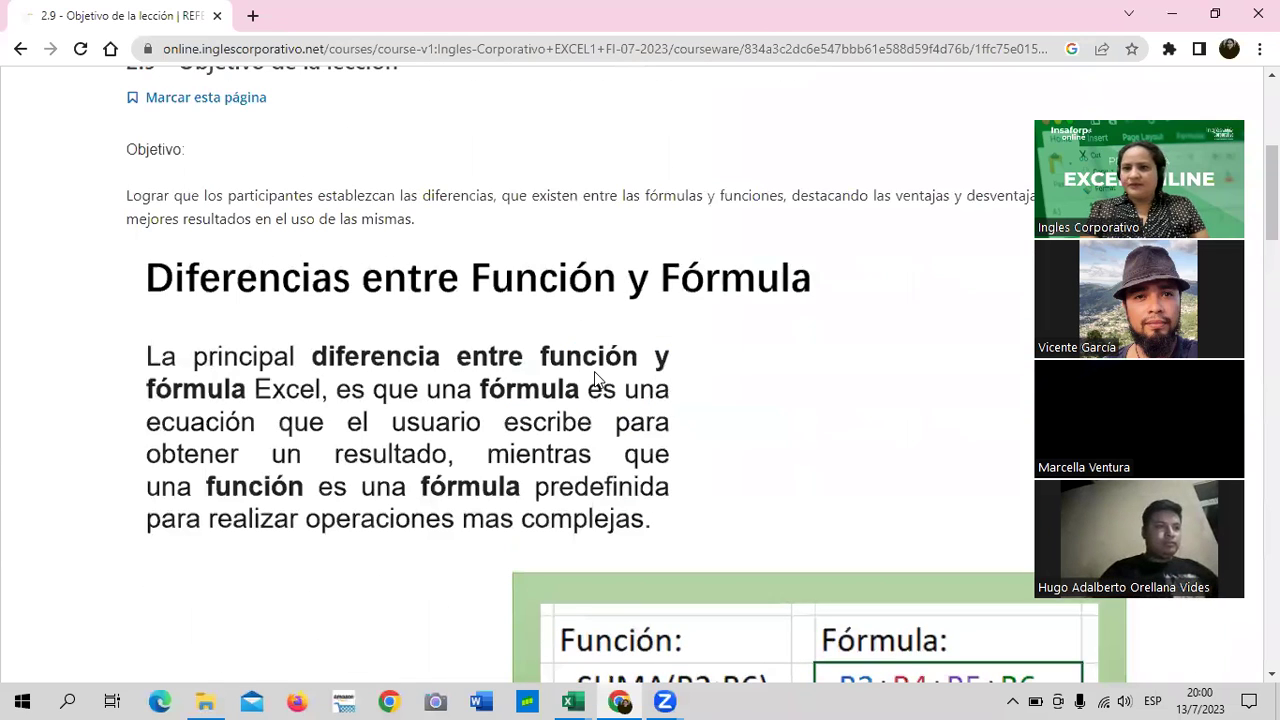
pyautogui.scroll(1, 594, 371)
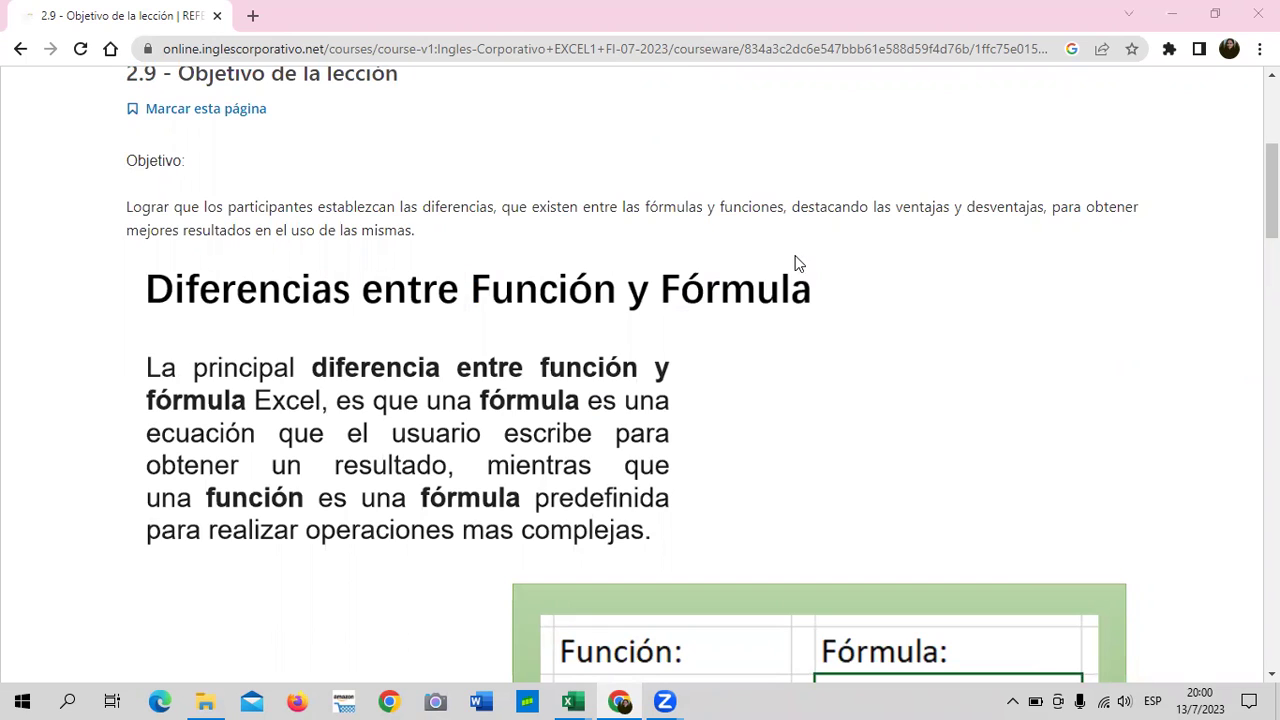
pyautogui.scroll(3, 894, 377)
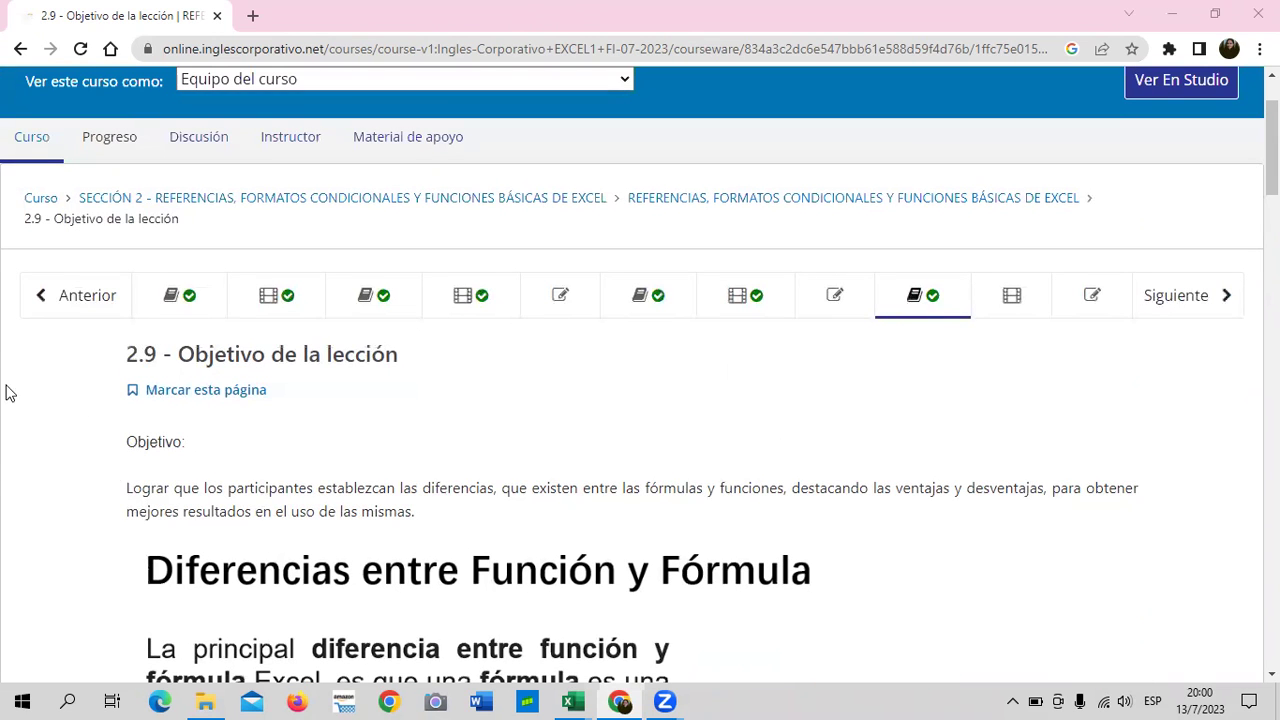
pyautogui.click(47, 197)
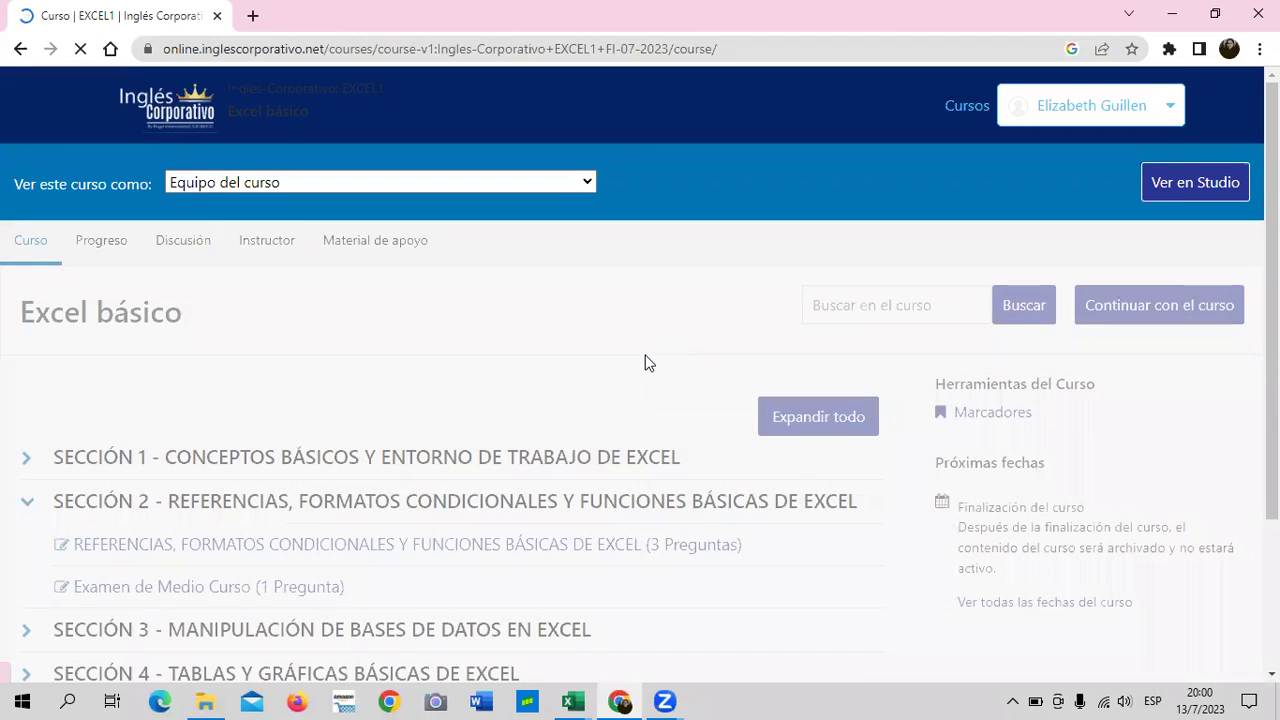
# Step: Open 'Examen de Medio Curso (1 Pregunta)' from Sección 2 of the course outline
pyautogui.scroll(-1, 473, 484)
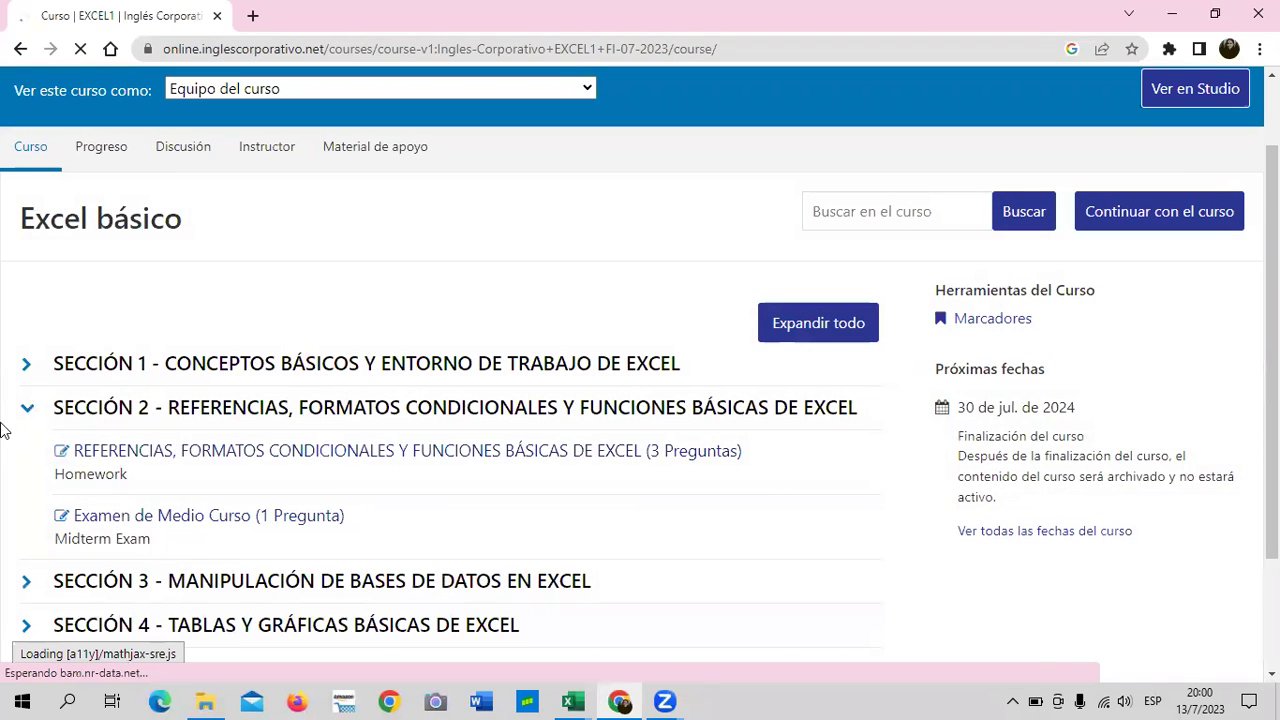
pyautogui.scroll(-2, 162, 420)
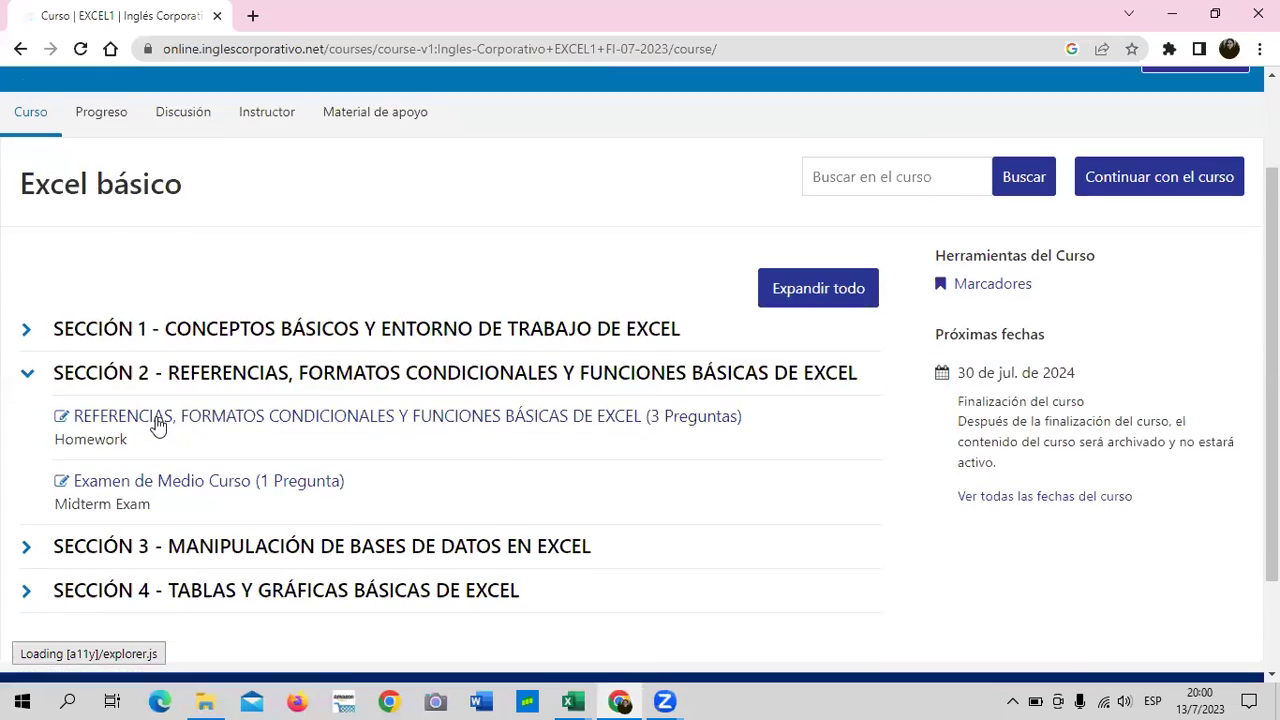
pyautogui.click(182, 363)
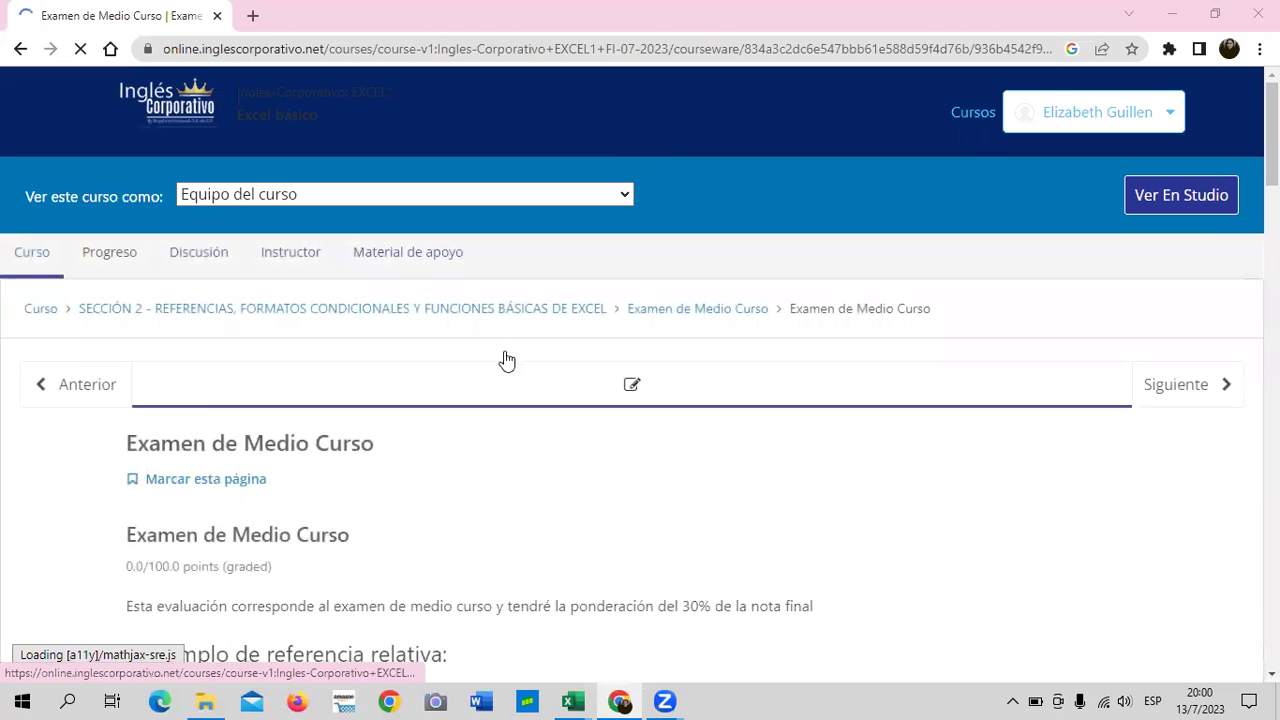
# Step: Scroll through the midterm's eight multiple-choice Excel questions and back to the top
pyautogui.scroll(-2, 551, 391)
pyautogui.scroll(-4, 555, 415)
pyautogui.scroll(-6, 555, 415)
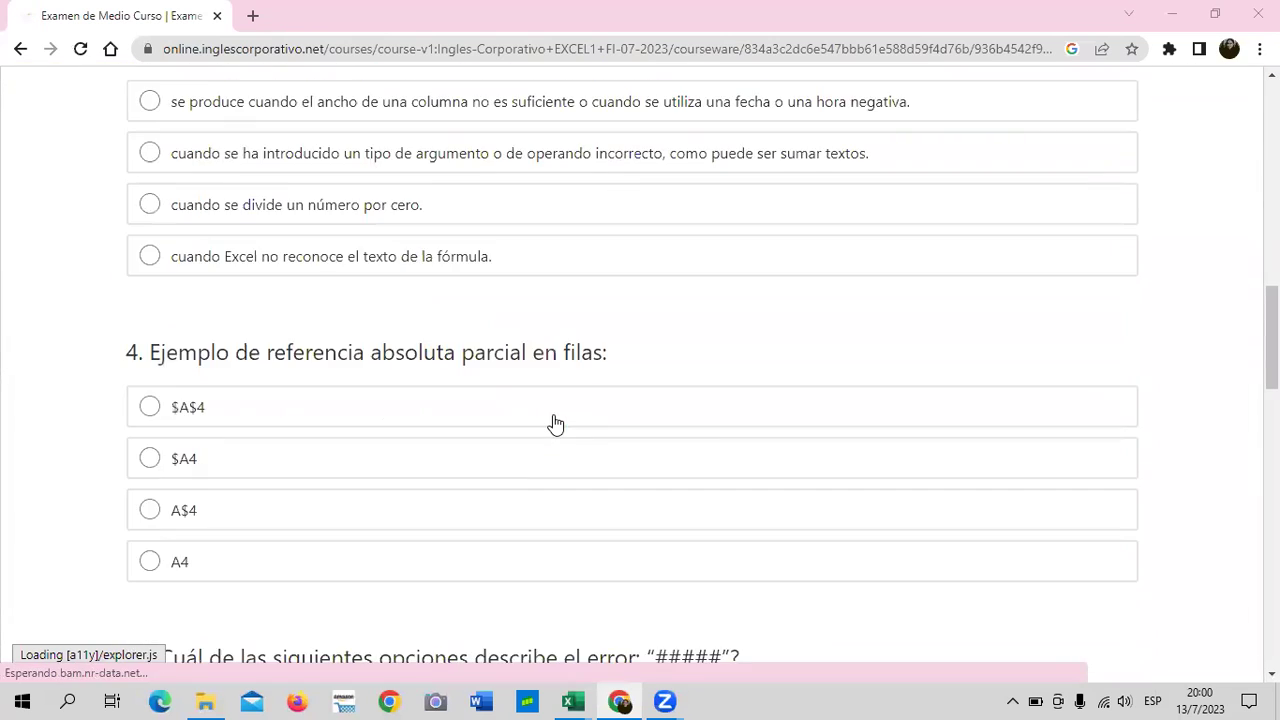
pyautogui.scroll(-4, 555, 415)
pyautogui.scroll(-3, 556, 420)
pyautogui.scroll(-5, 555, 420)
pyautogui.scroll(-3, 554, 420)
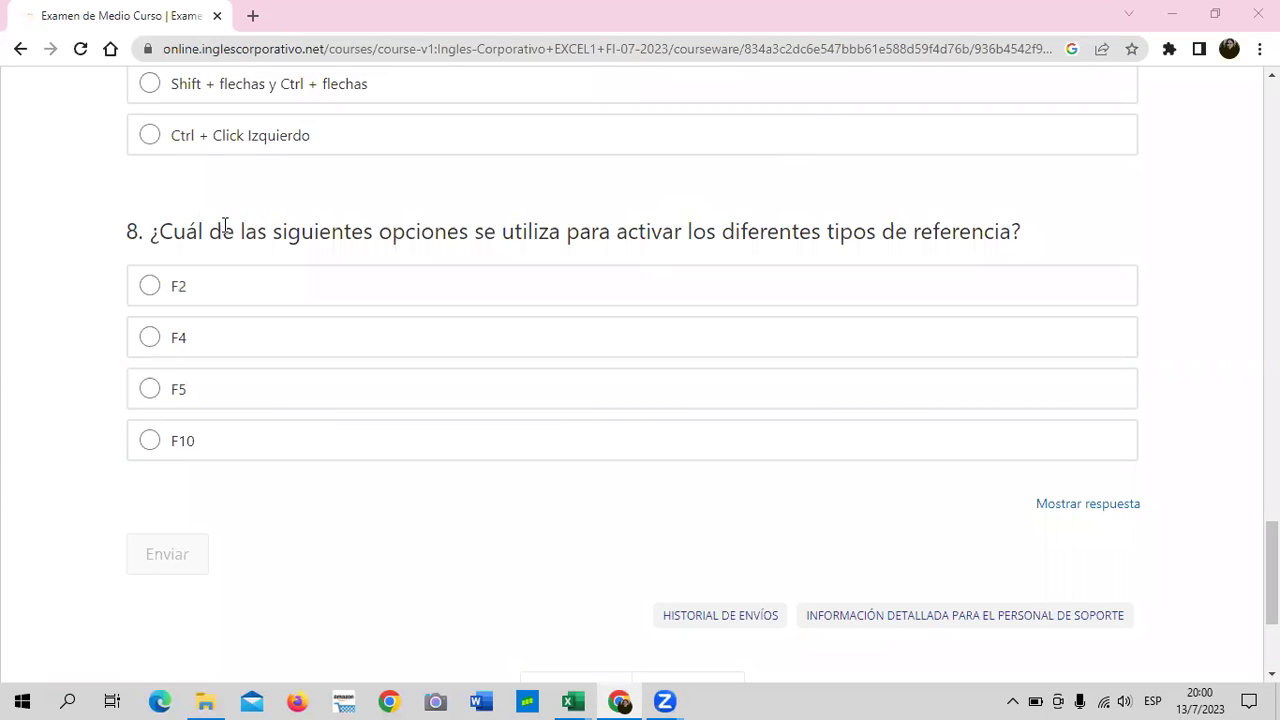
pyautogui.scroll(8, 245, 270)
pyautogui.scroll(3, 251, 268)
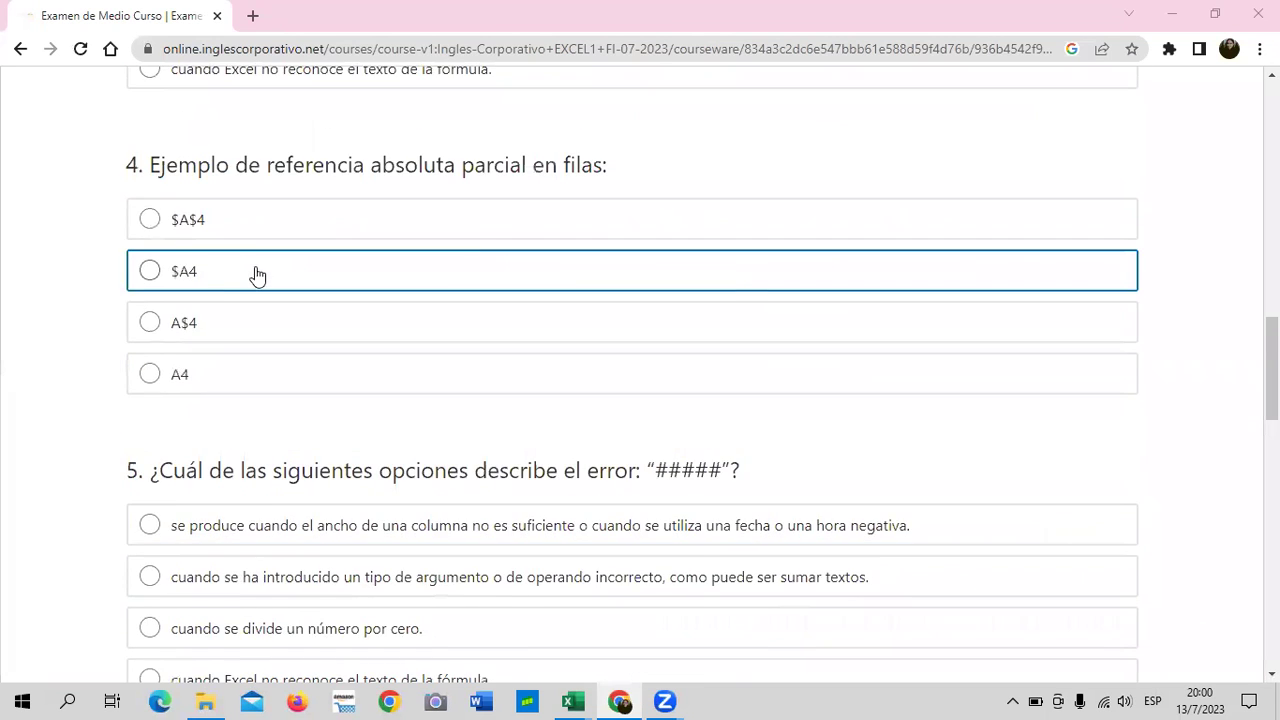
pyautogui.scroll(3, 253, 267)
pyautogui.scroll(1, 255, 266)
pyautogui.scroll(4, 440, 310)
pyautogui.scroll(1, 628, 351)
pyautogui.scroll(5, 628, 351)
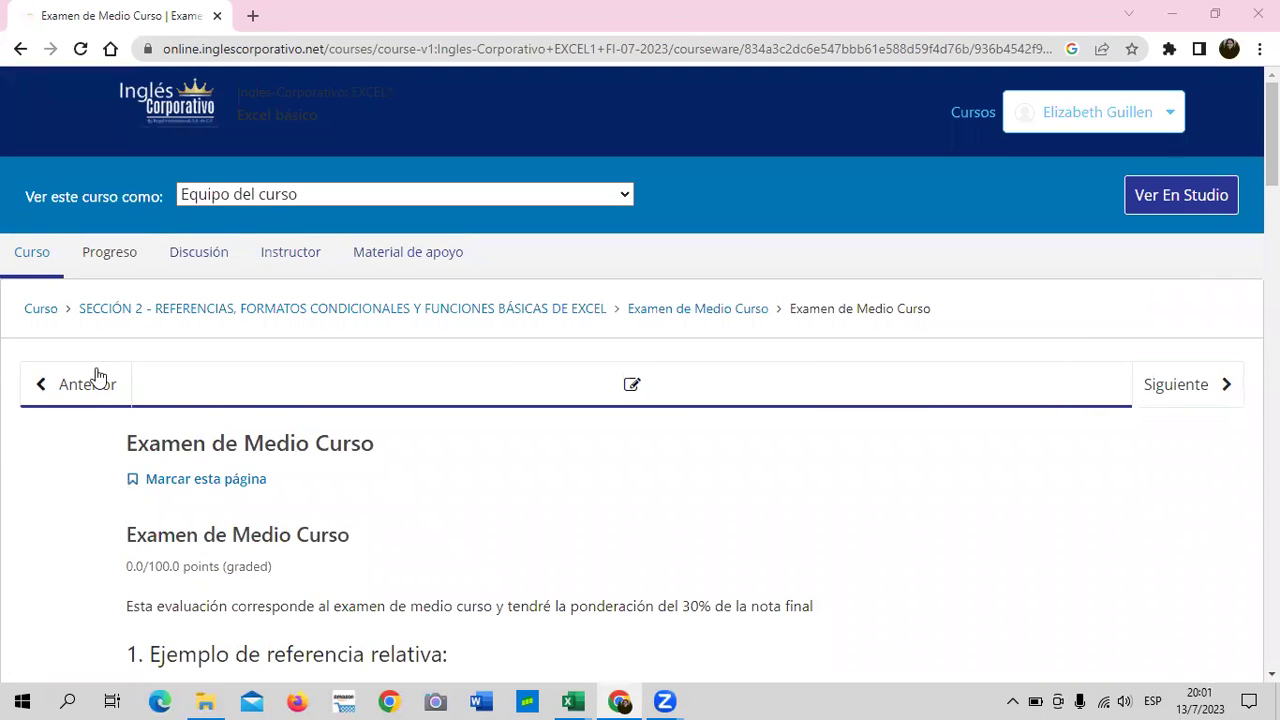
# Step: Return to the outline, re-expand Sección 2, expand Sección 4, and reopen Examen de Medio Curso
pyautogui.click(42, 310)
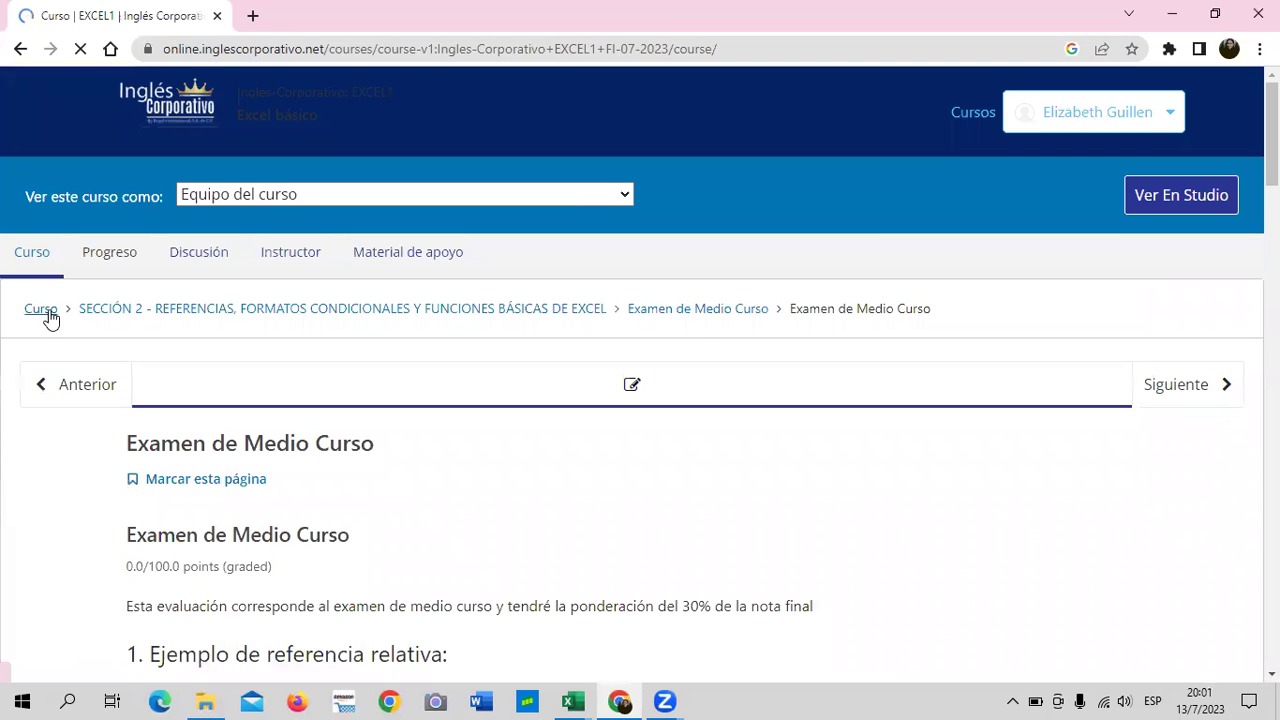
pyautogui.scroll(-1, 270, 388)
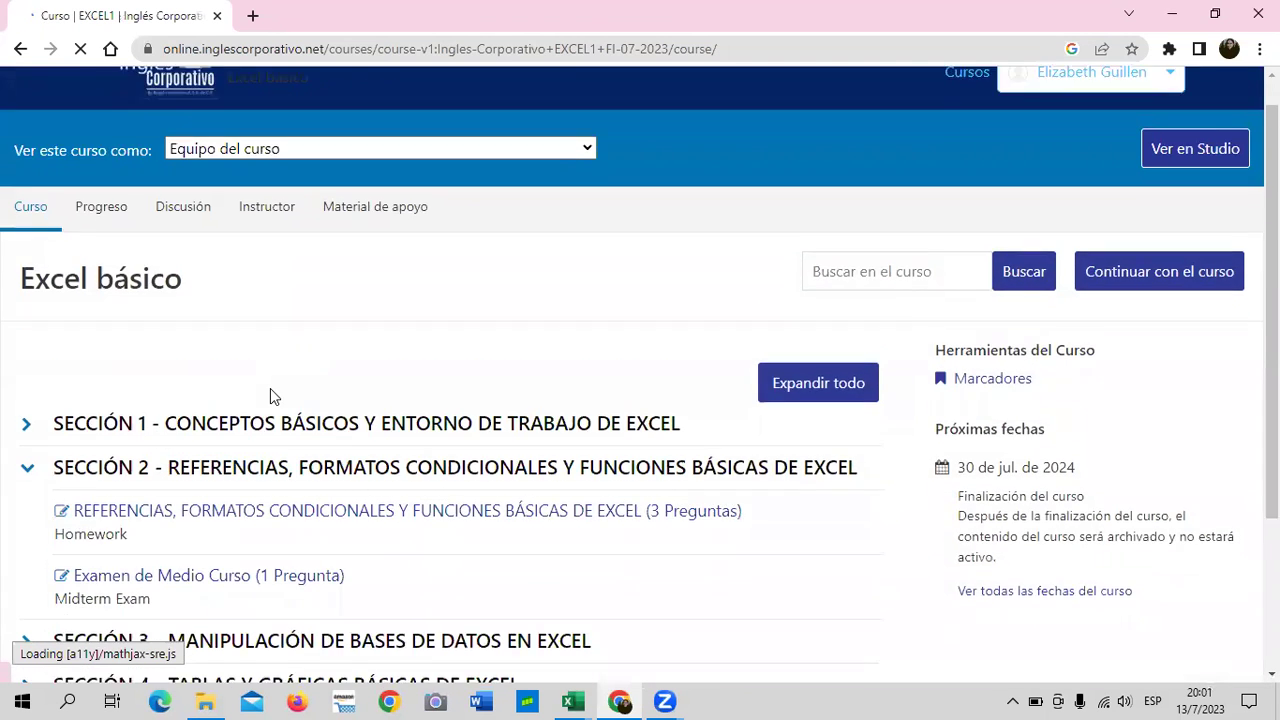
pyautogui.click(28, 405)
pyautogui.scroll(-1, 67, 415)
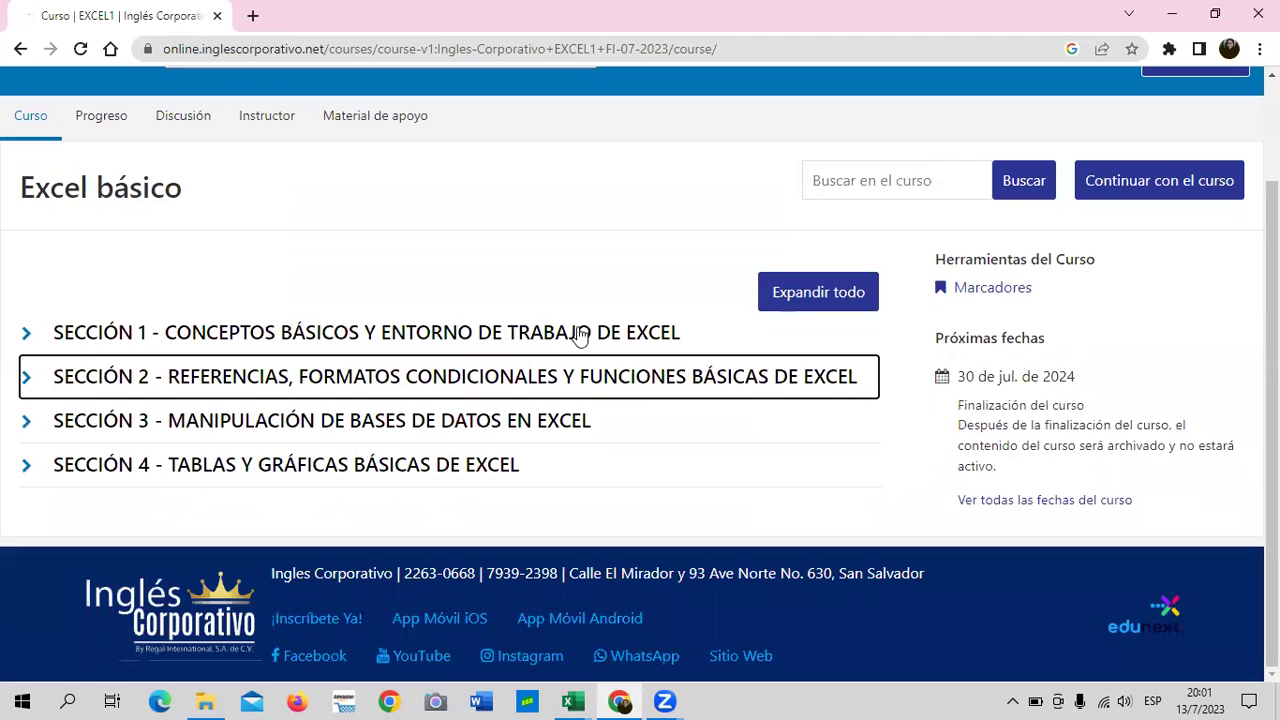
pyautogui.click(24, 382)
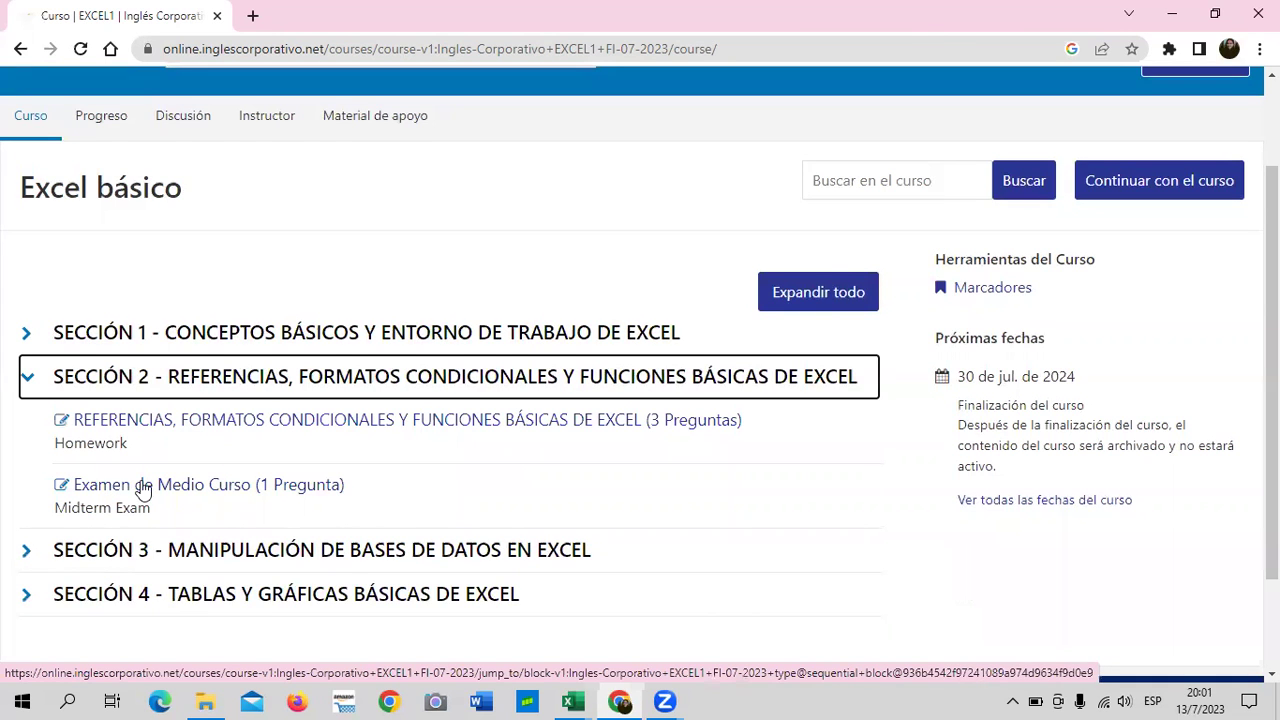
pyautogui.scroll(-2, 100, 488)
pyautogui.click(36, 472)
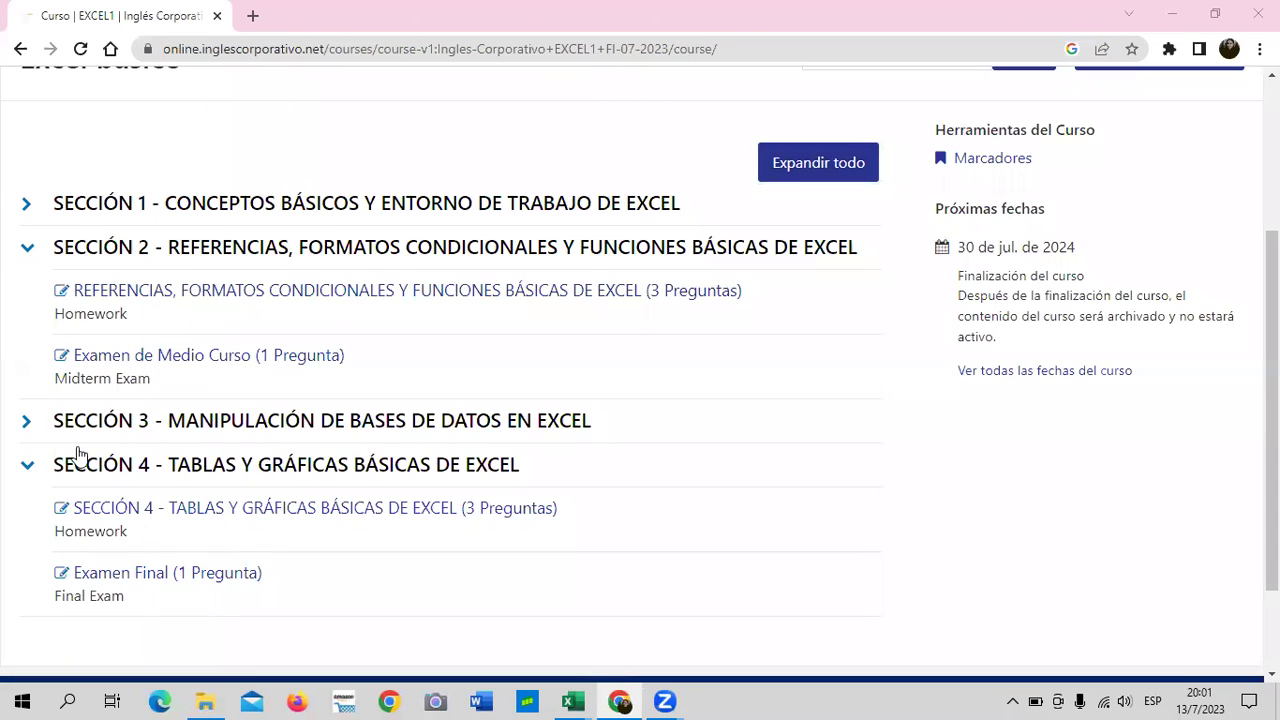
pyautogui.click(212, 362)
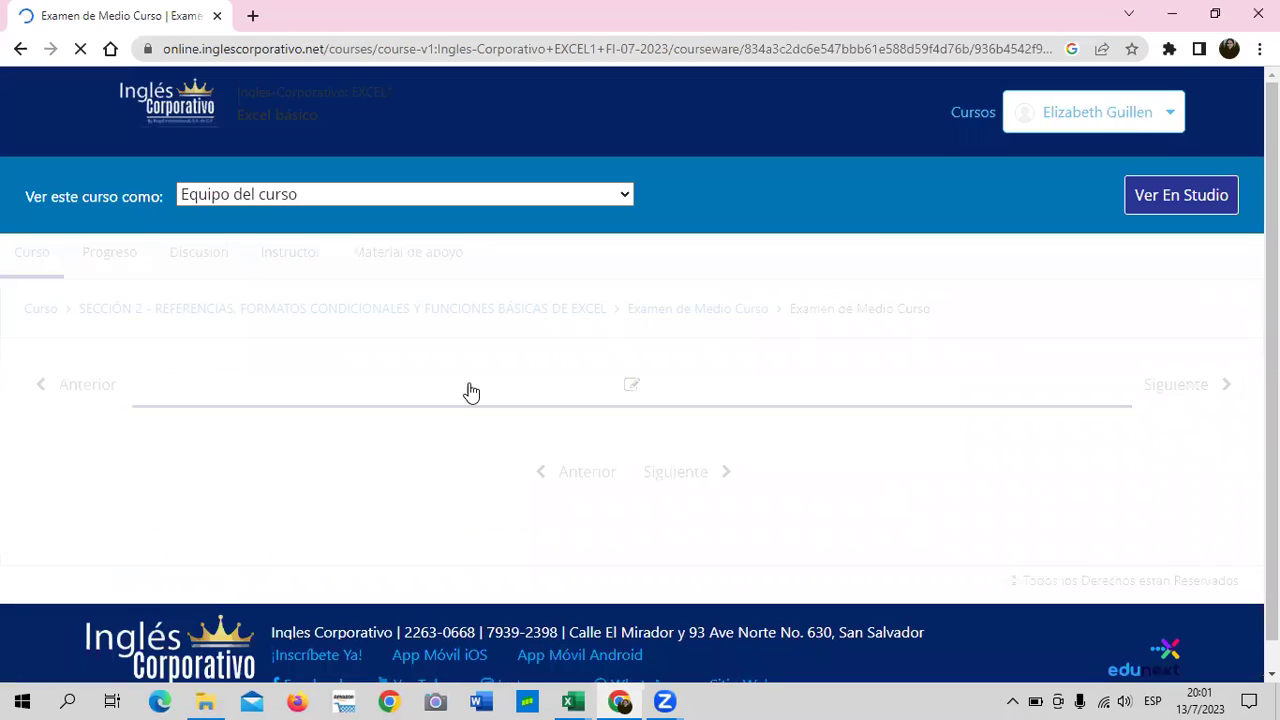
# Step: Go from the exam to Sección 2 and open the references, conditional formats and basic functions homework
pyautogui.scroll(-2, 528, 405)
pyautogui.scroll(-6, 530, 407)
pyautogui.scroll(-5, 530, 407)
pyautogui.scroll(-4, 530, 405)
pyautogui.scroll(-3, 528, 404)
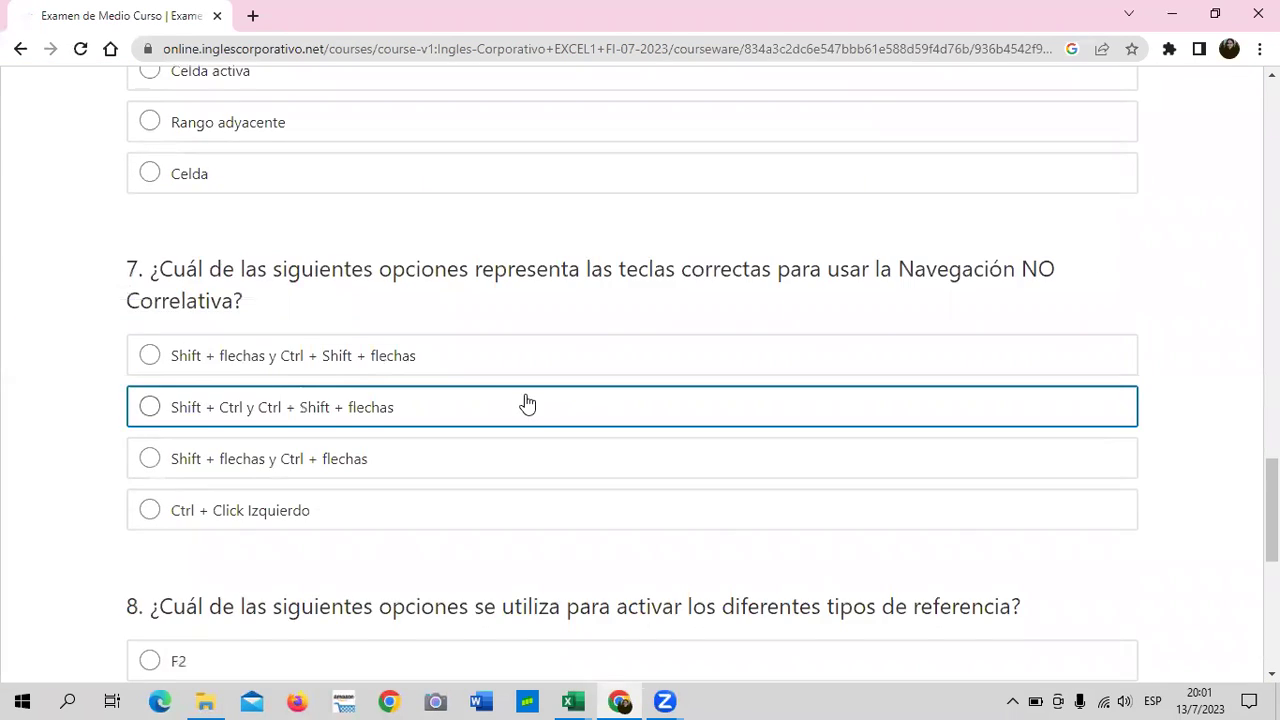
pyautogui.scroll(-4, 526, 400)
pyautogui.scroll(6, 523, 400)
pyautogui.scroll(10, 520, 405)
pyautogui.scroll(5, 518, 408)
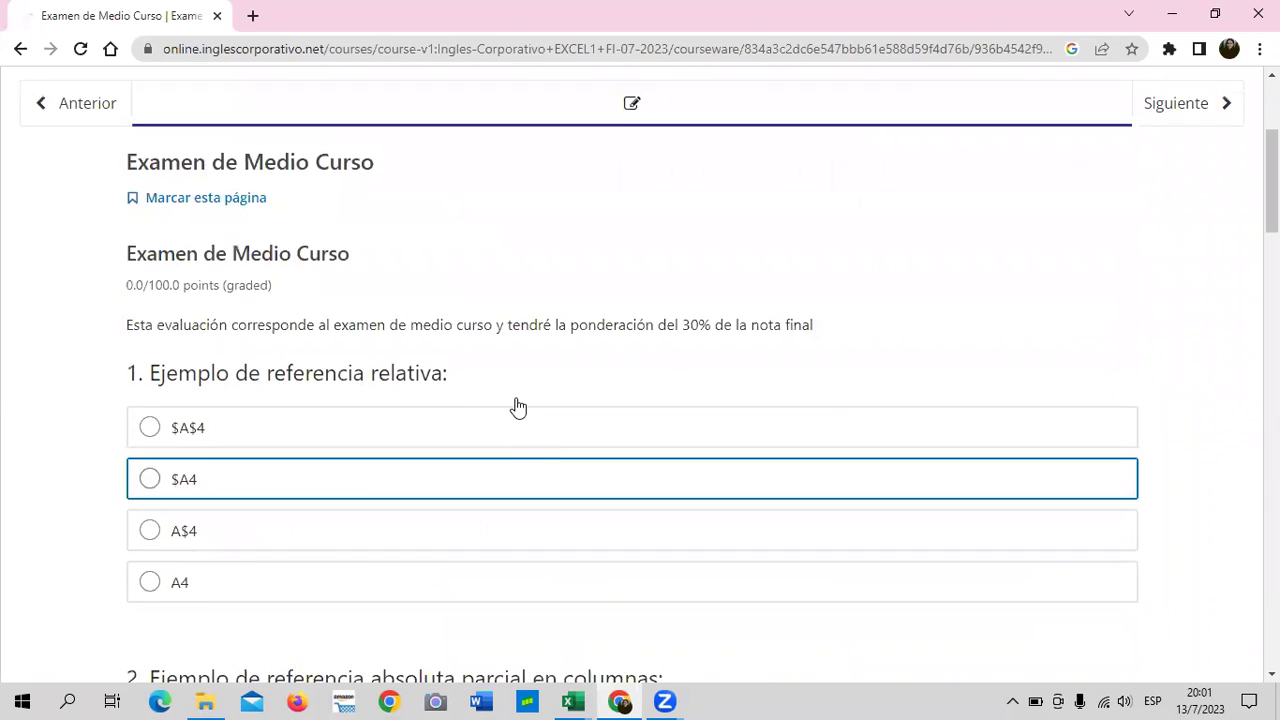
pyautogui.scroll(3, 518, 408)
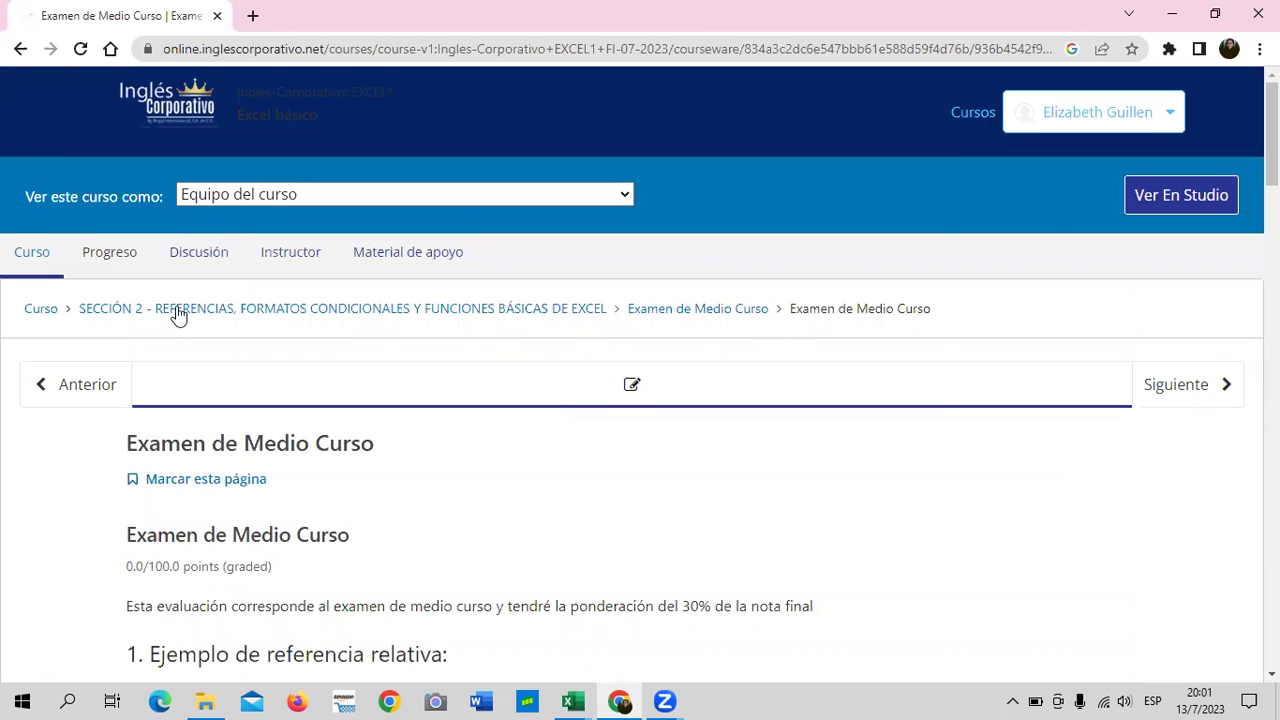
pyautogui.click(178, 315)
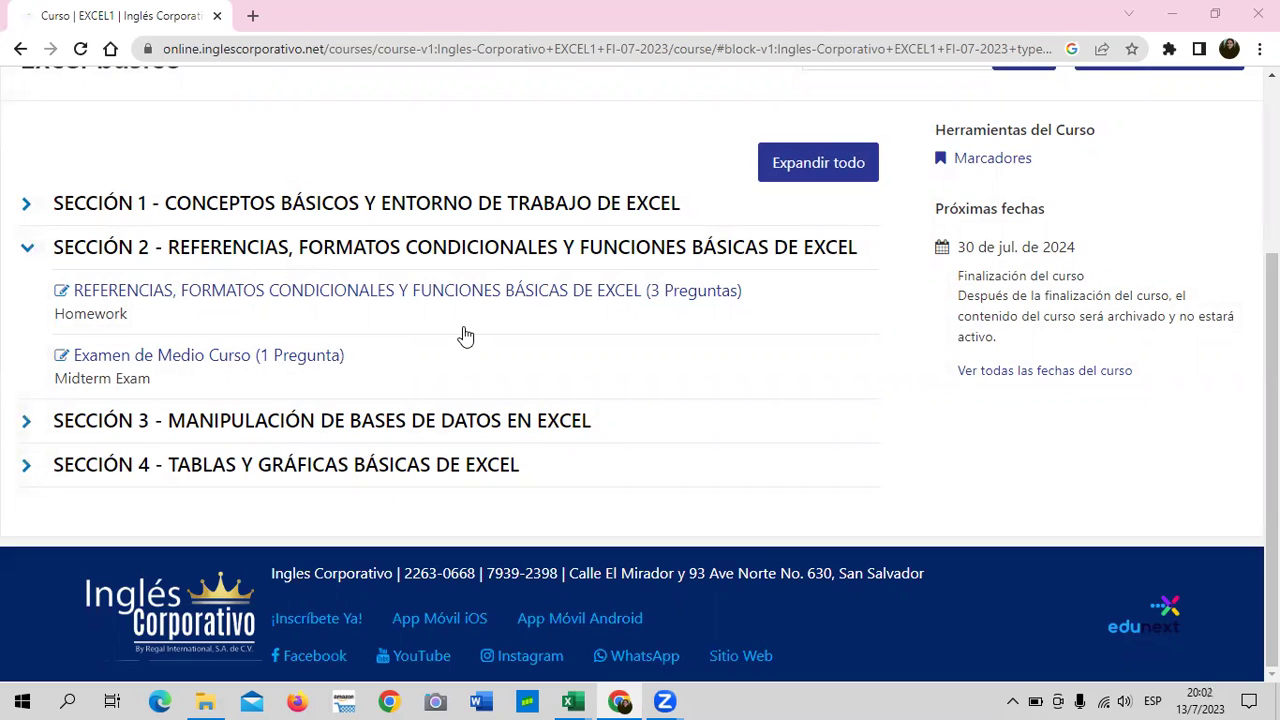
pyautogui.click(303, 297)
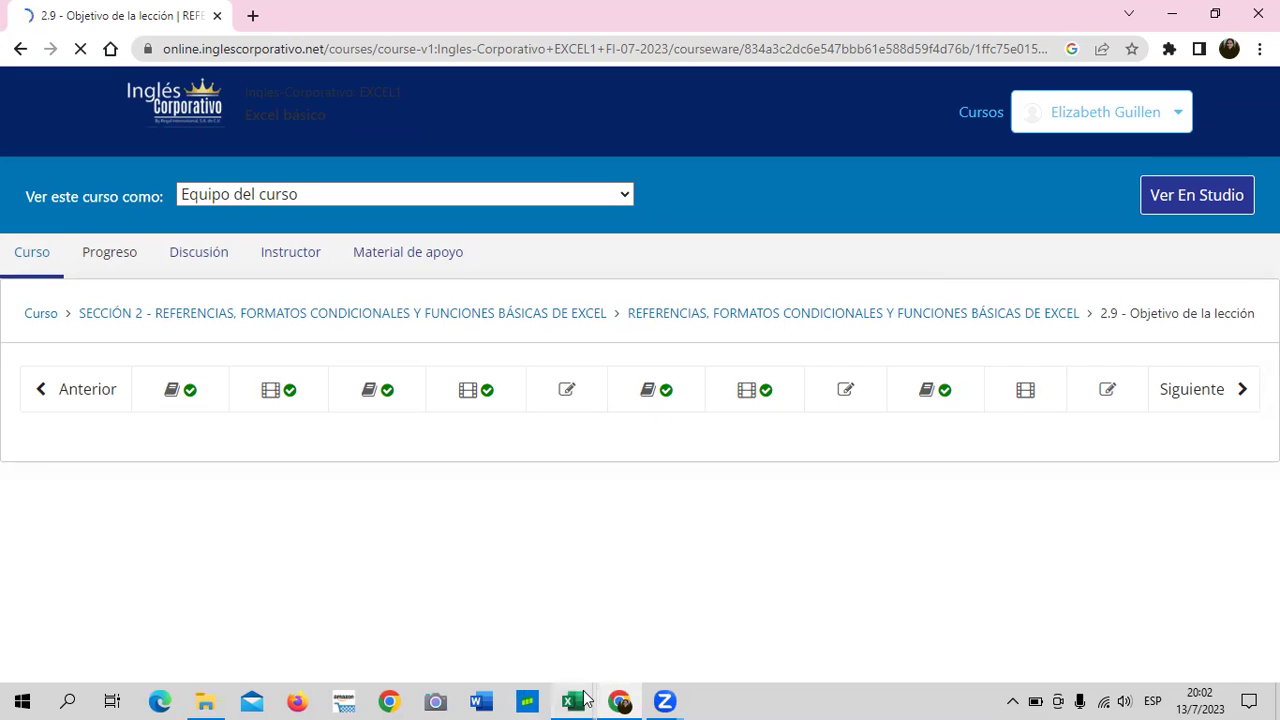
# Step: Bring forward the 2.4 Fórmulas y funciones básicas workbook and view its Funciones de texto and Promedio sheets
pyautogui.moveTo(587, 700)
pyautogui.click(341, 624)
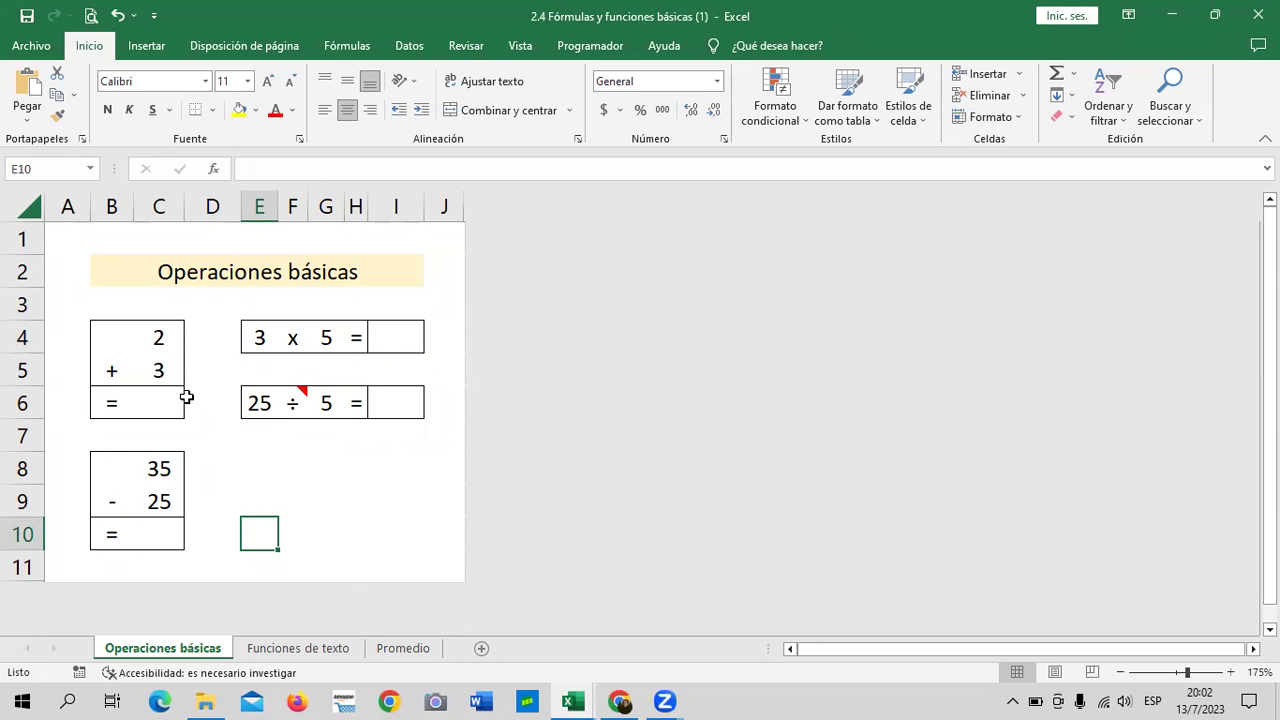
pyautogui.click(307, 652)
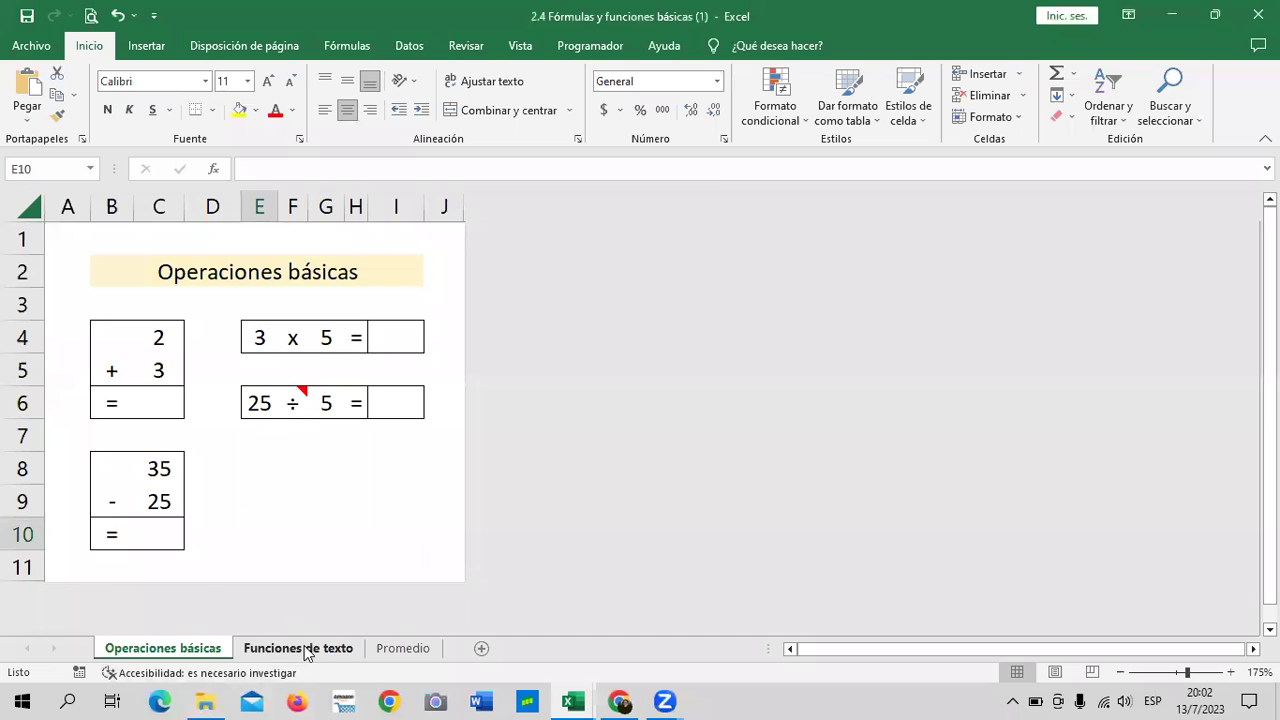
pyautogui.scroll(-3, 820, 440)
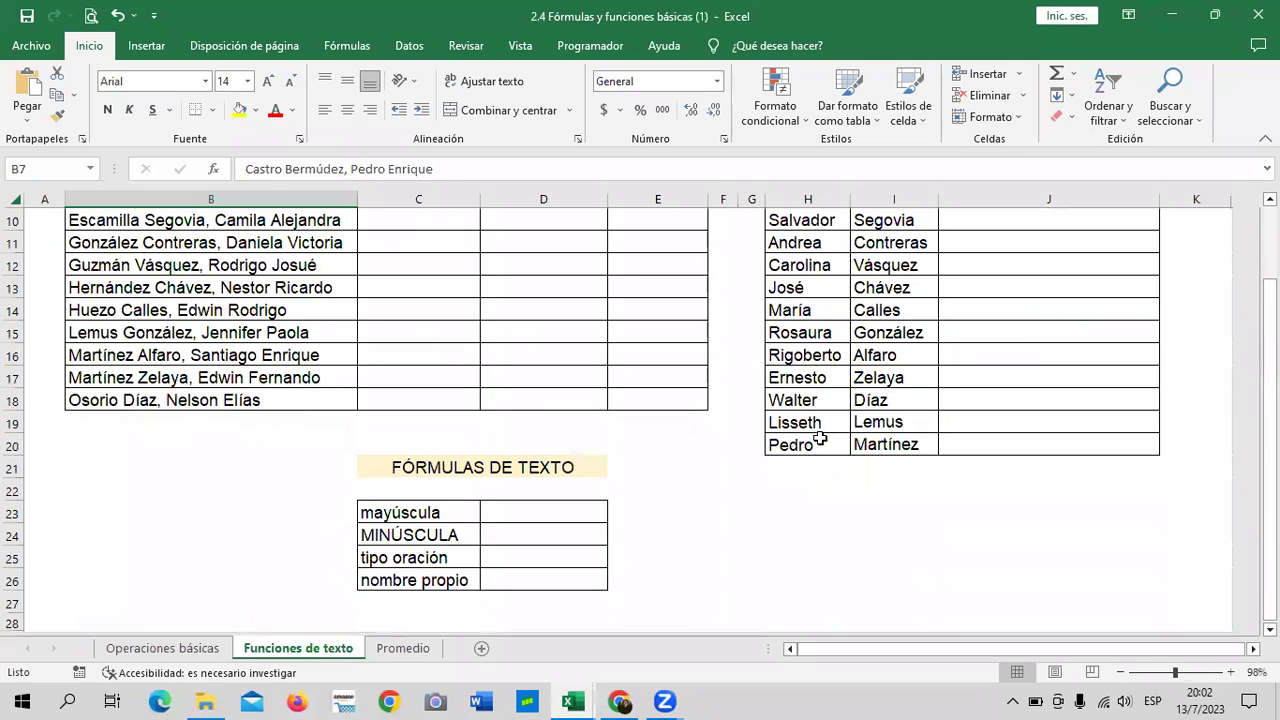
pyautogui.scroll(-2, 790, 450)
pyautogui.scroll(2, 822, 390)
pyautogui.click(403, 650)
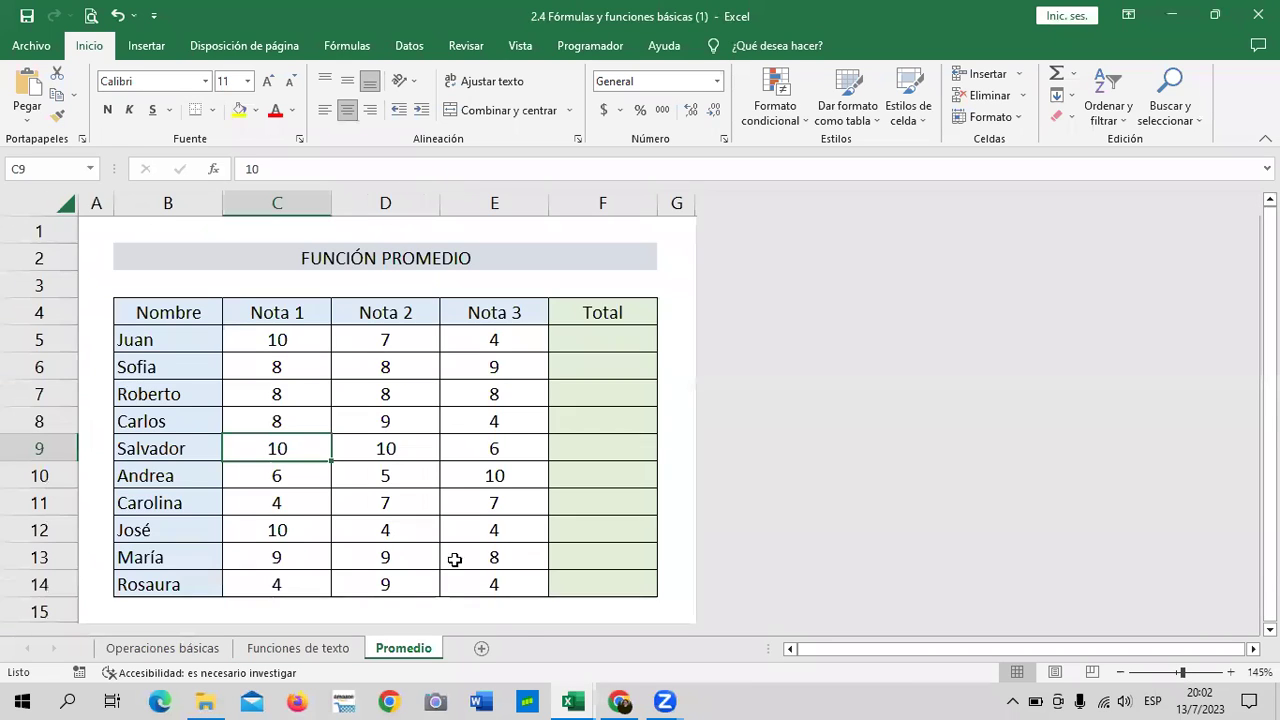
# Step: Browse the Funciones basicas sheets from Resta to IVA total, then switch to 2.3 Administrador de nombres
pyautogui.moveTo(584, 699)
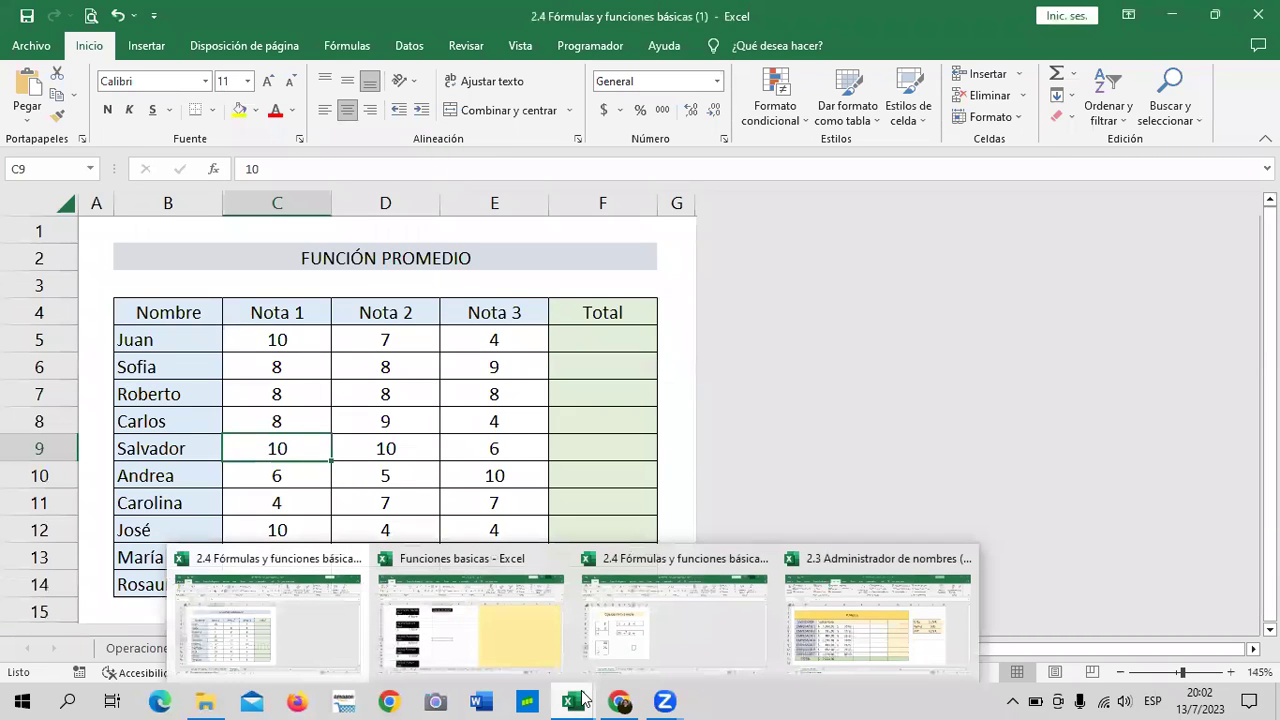
pyautogui.click(470, 640)
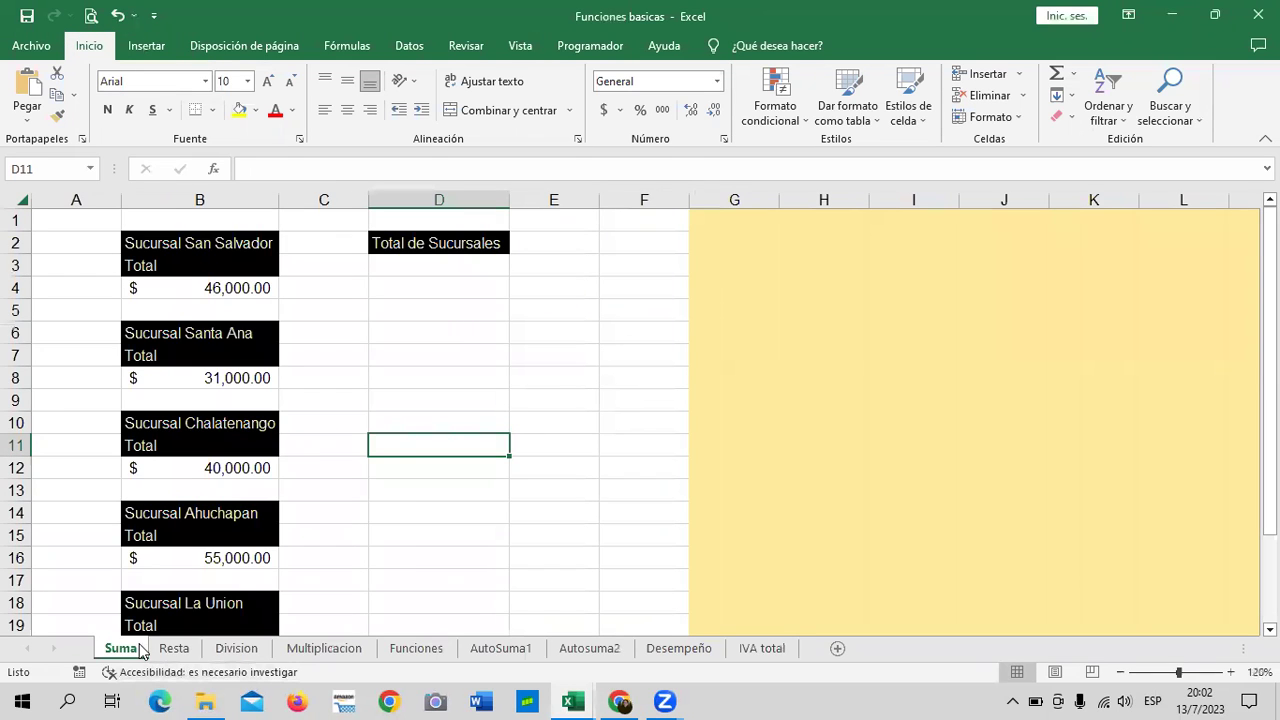
pyautogui.click(180, 652)
pyautogui.click(236, 650)
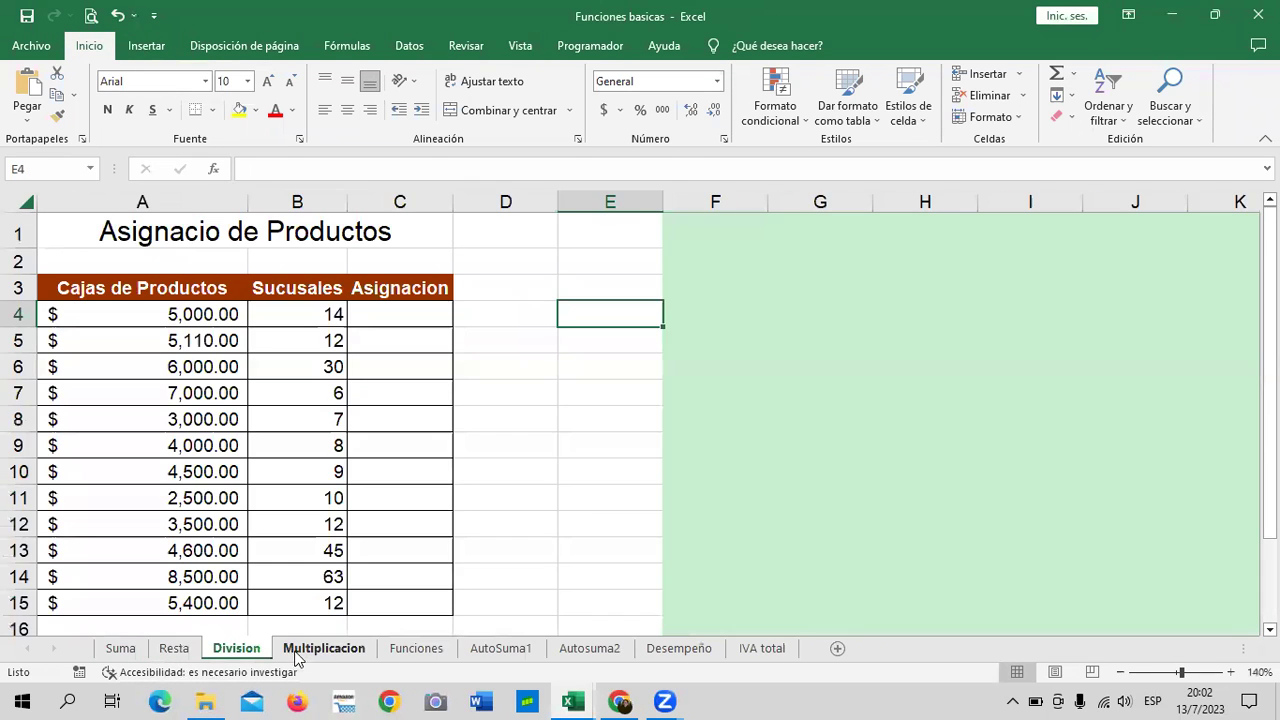
pyautogui.click(322, 652)
pyautogui.click(414, 650)
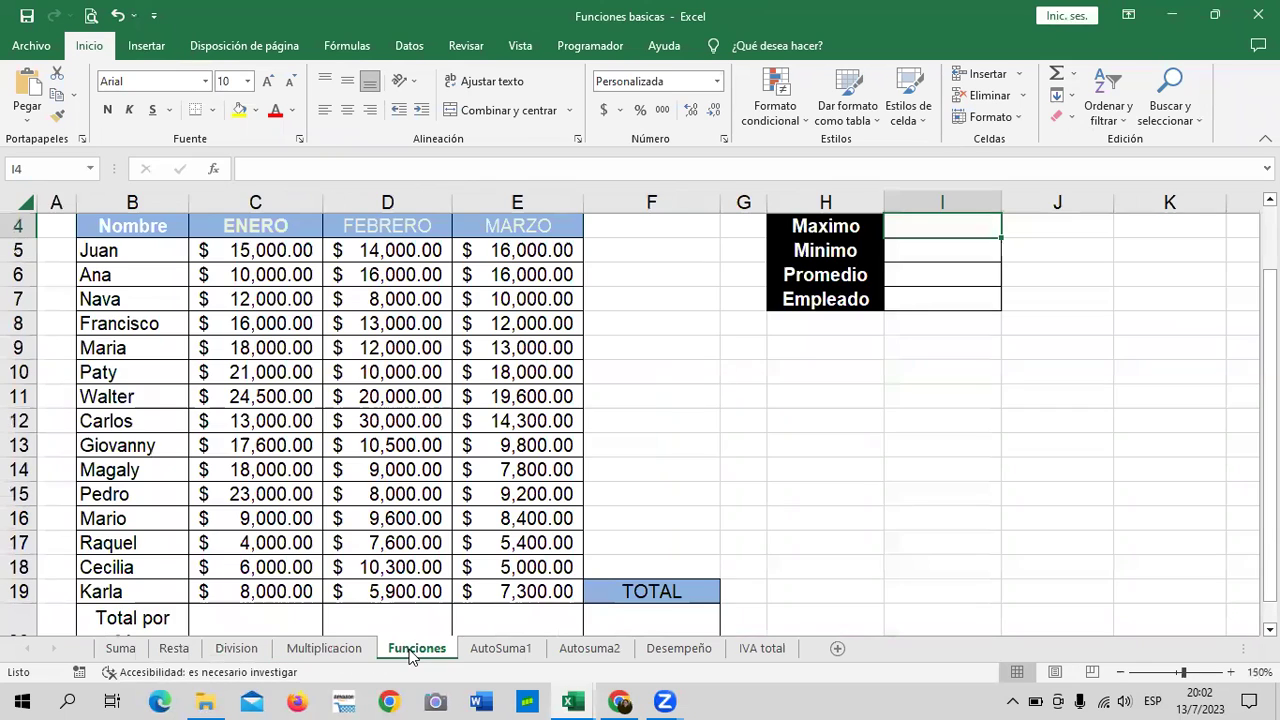
pyautogui.click(510, 652)
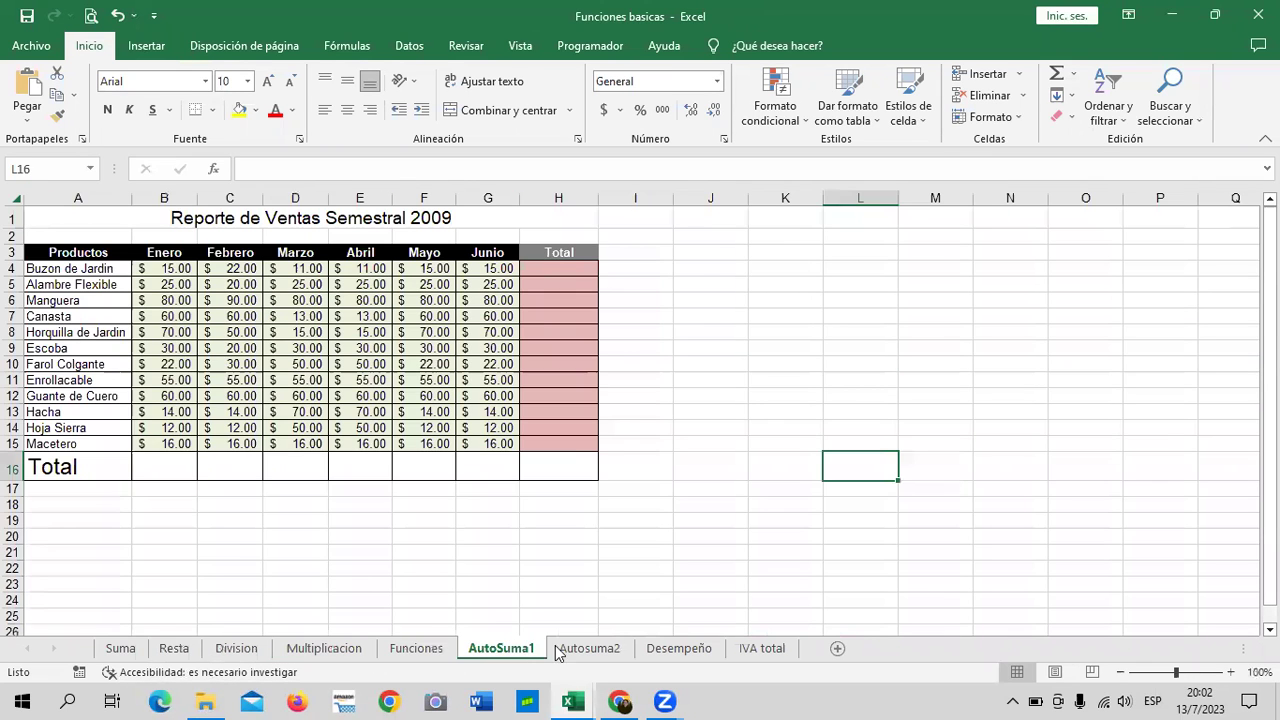
pyautogui.click(583, 651)
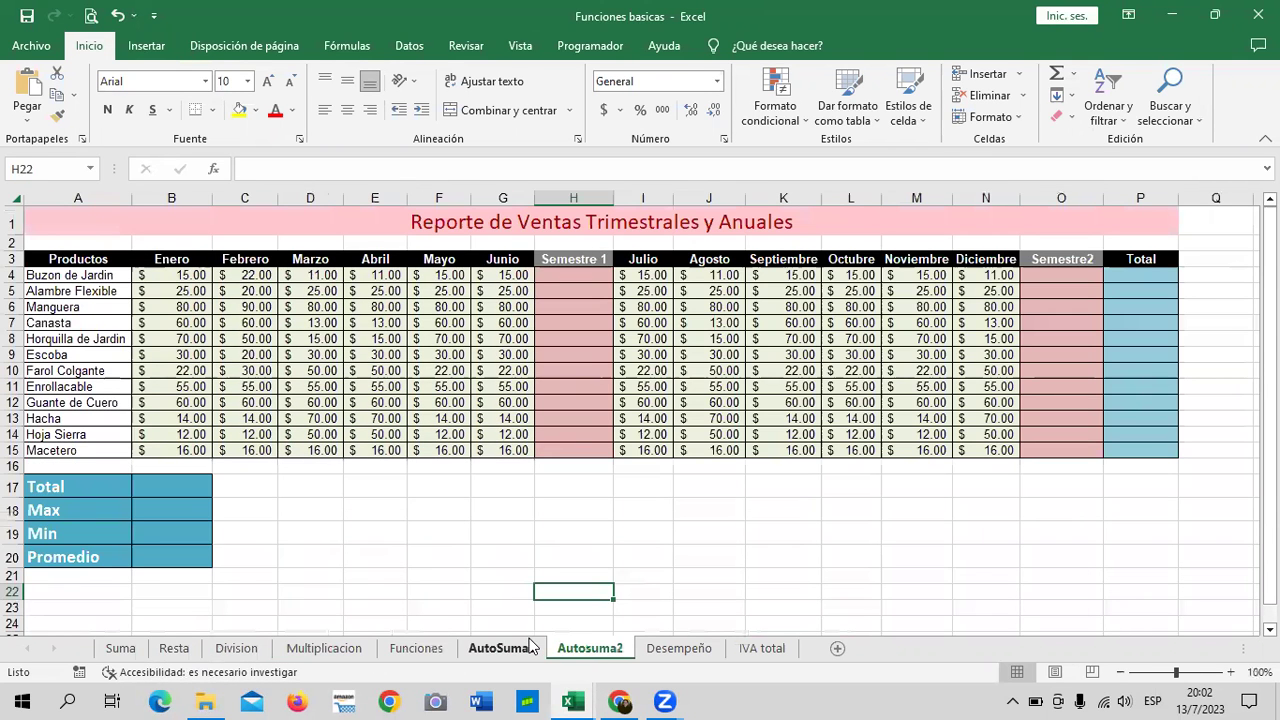
pyautogui.click(683, 650)
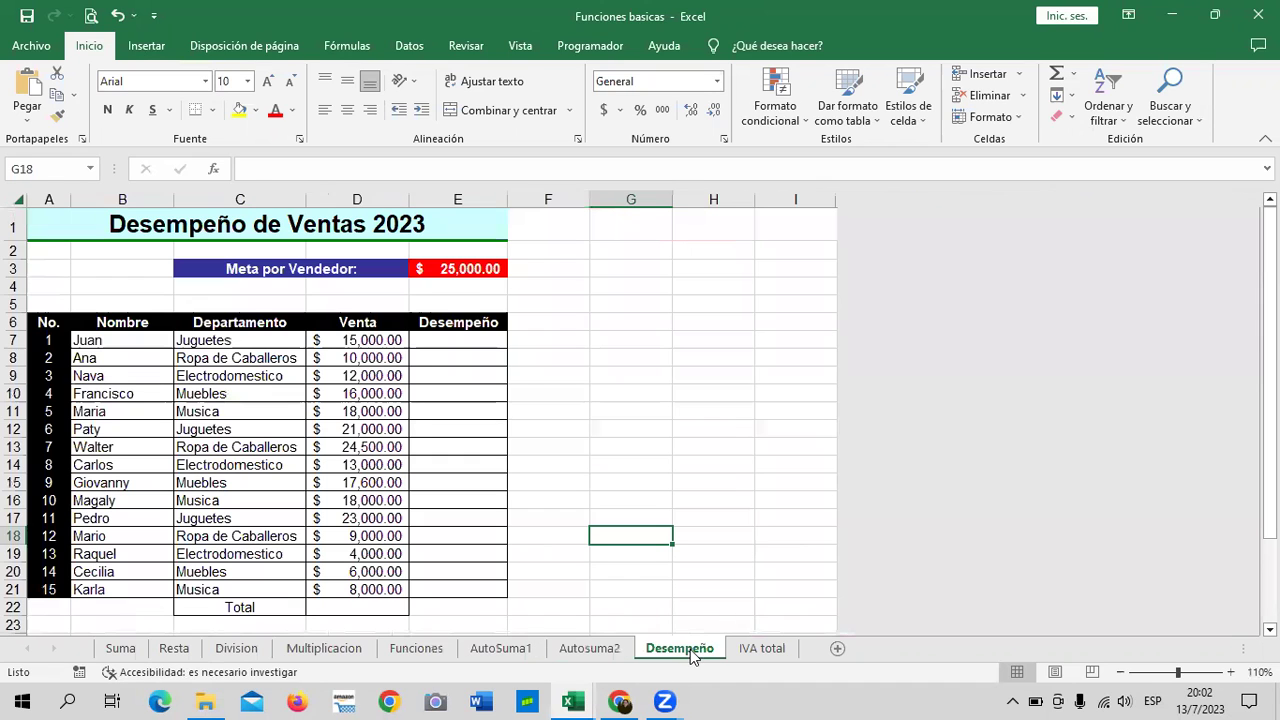
pyautogui.click(760, 648)
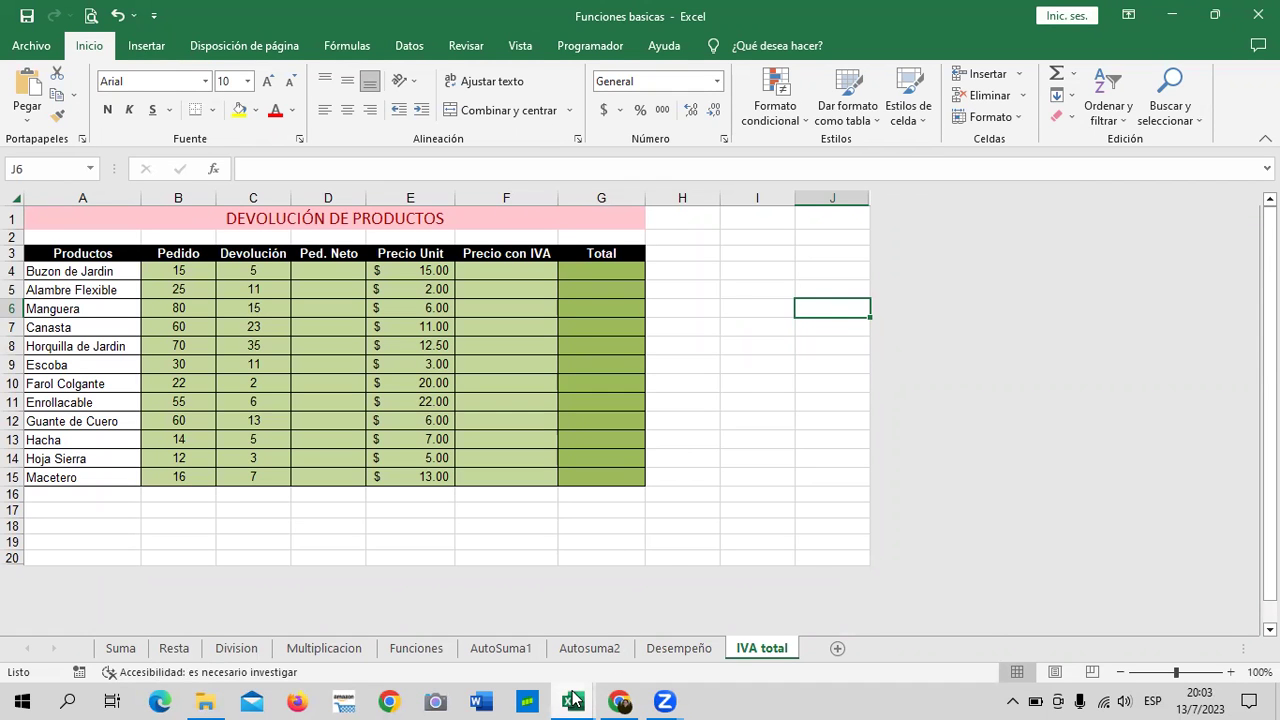
pyautogui.moveTo(572, 700)
pyautogui.click(885, 590)
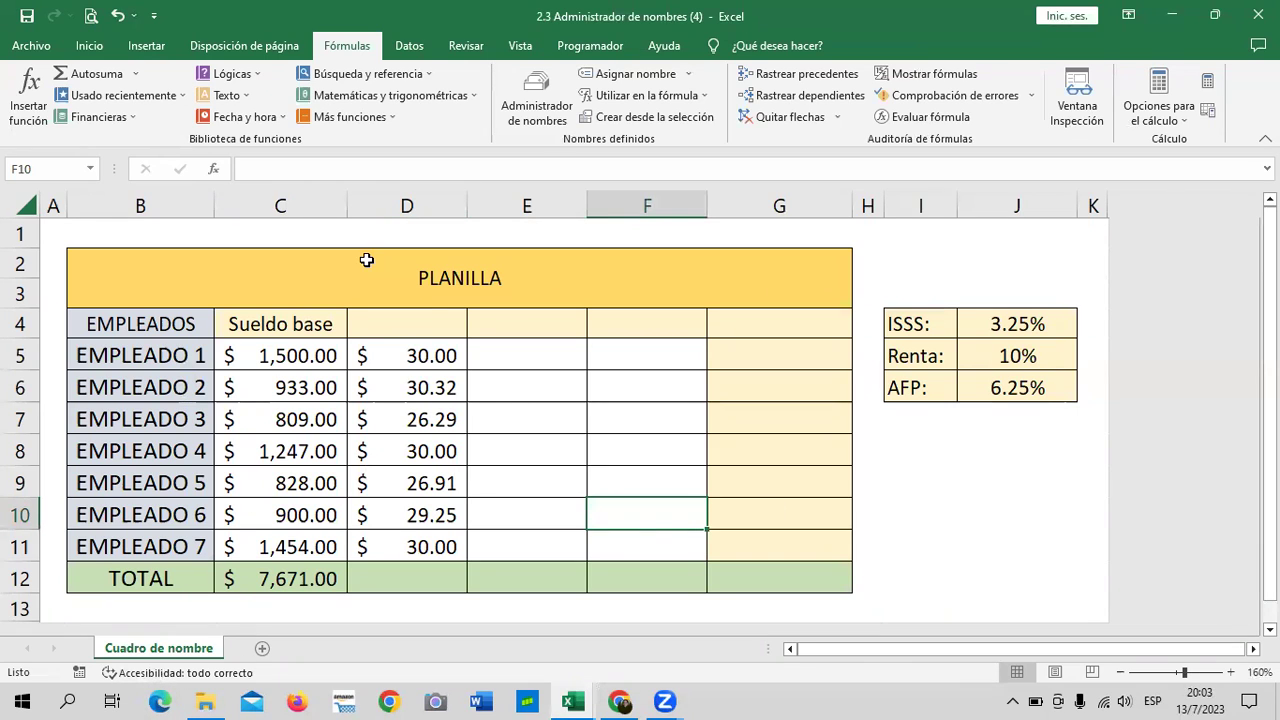
# Step: Check D5's formula and review the ISSS name's definition without changing it
pyautogui.click(424, 316)
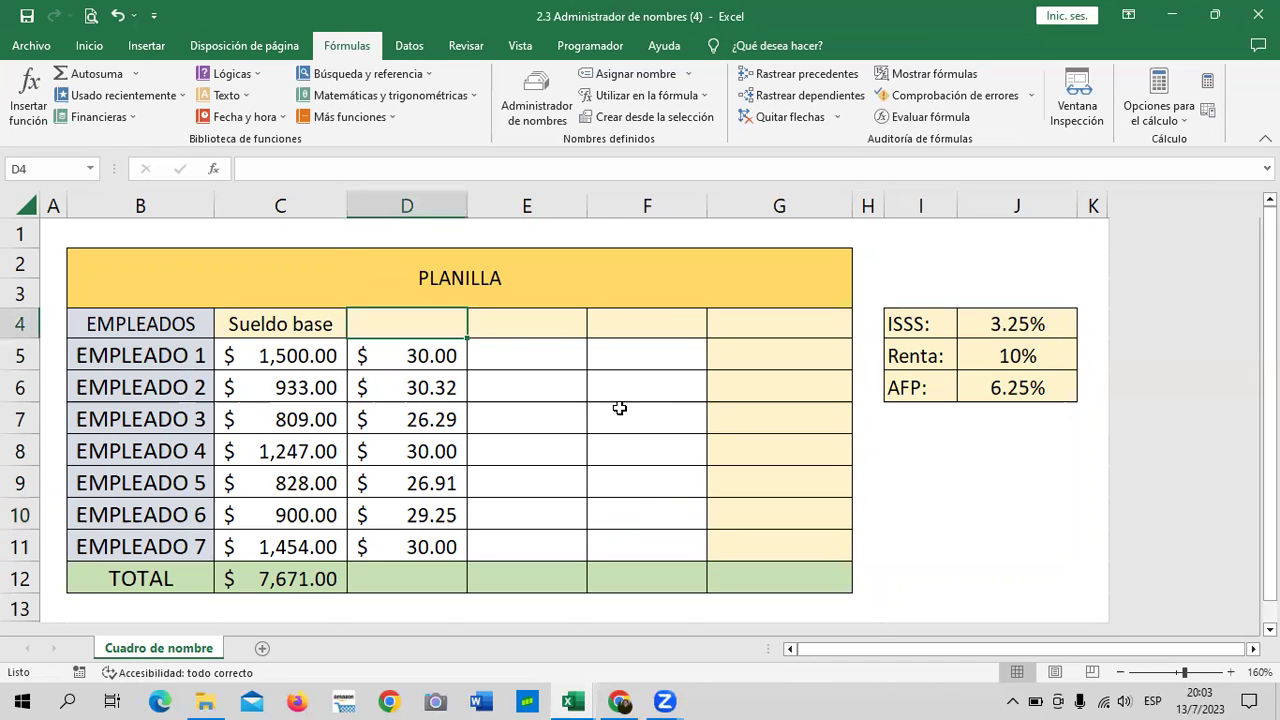
pyautogui.scroll(-1, 620, 408)
pyautogui.scroll(1, 614, 400)
pyautogui.click(398, 355)
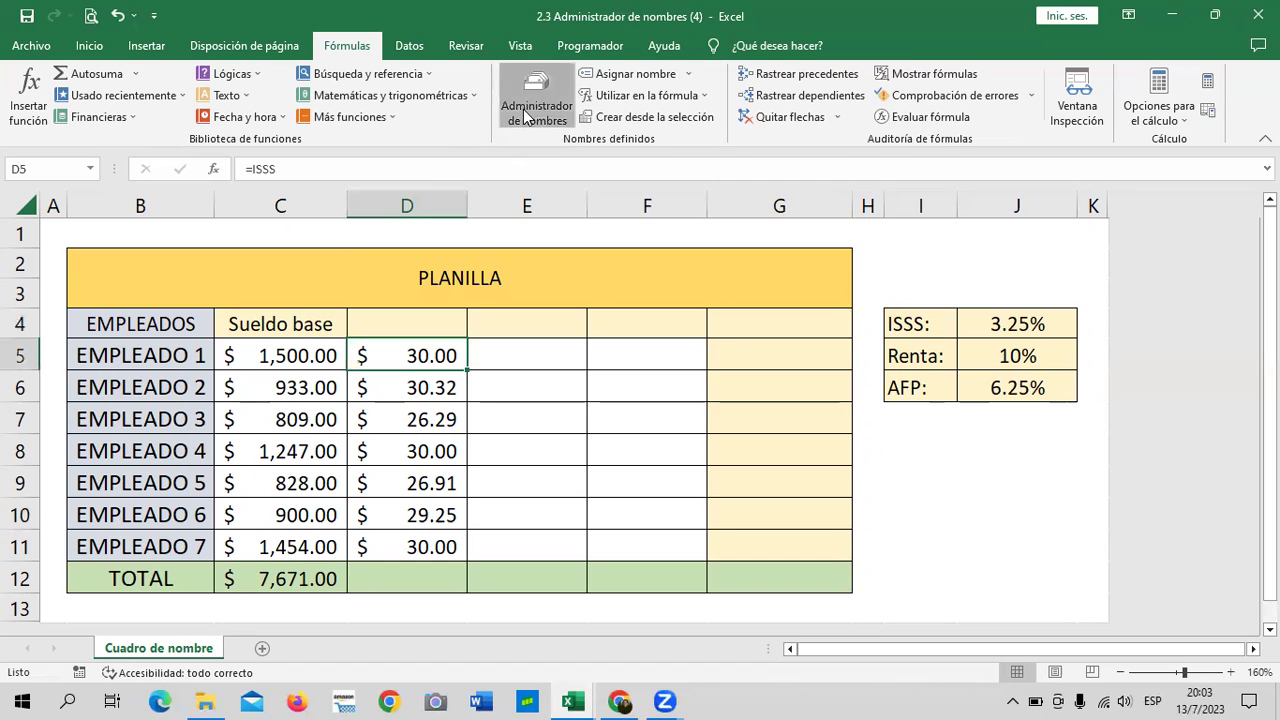
pyautogui.click(537, 98)
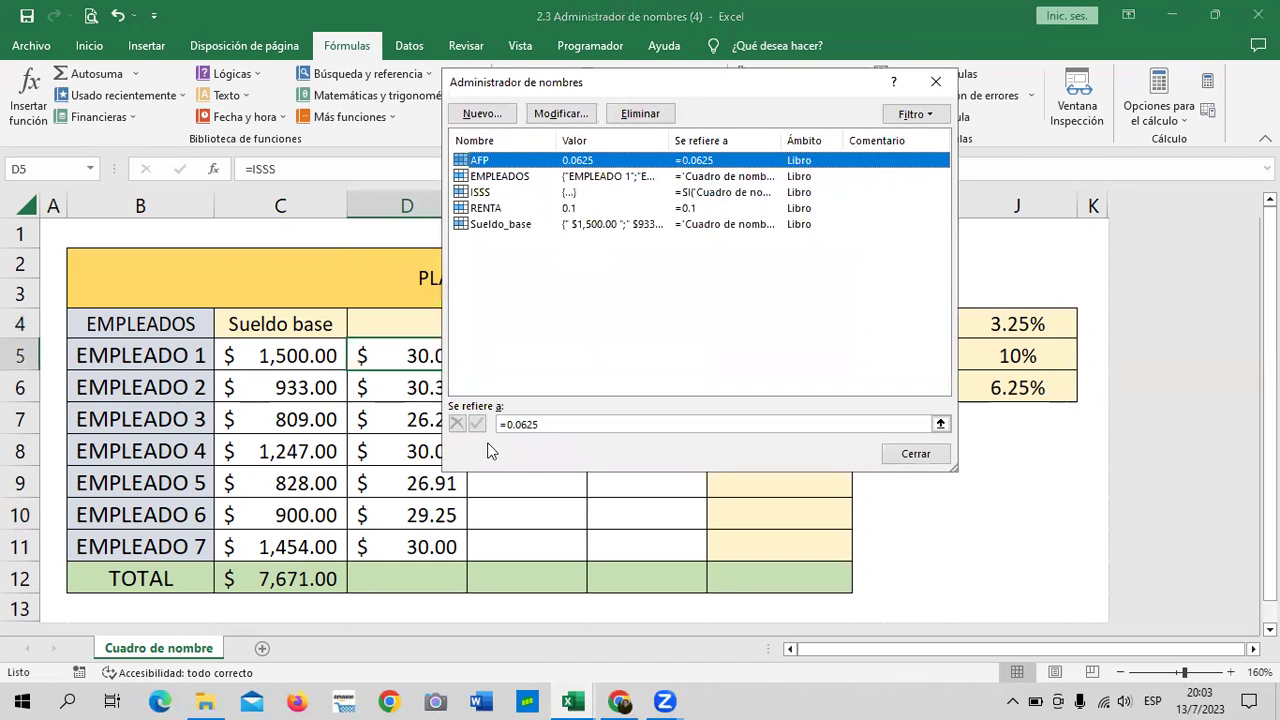
pyautogui.click(488, 192)
pyautogui.click(559, 114)
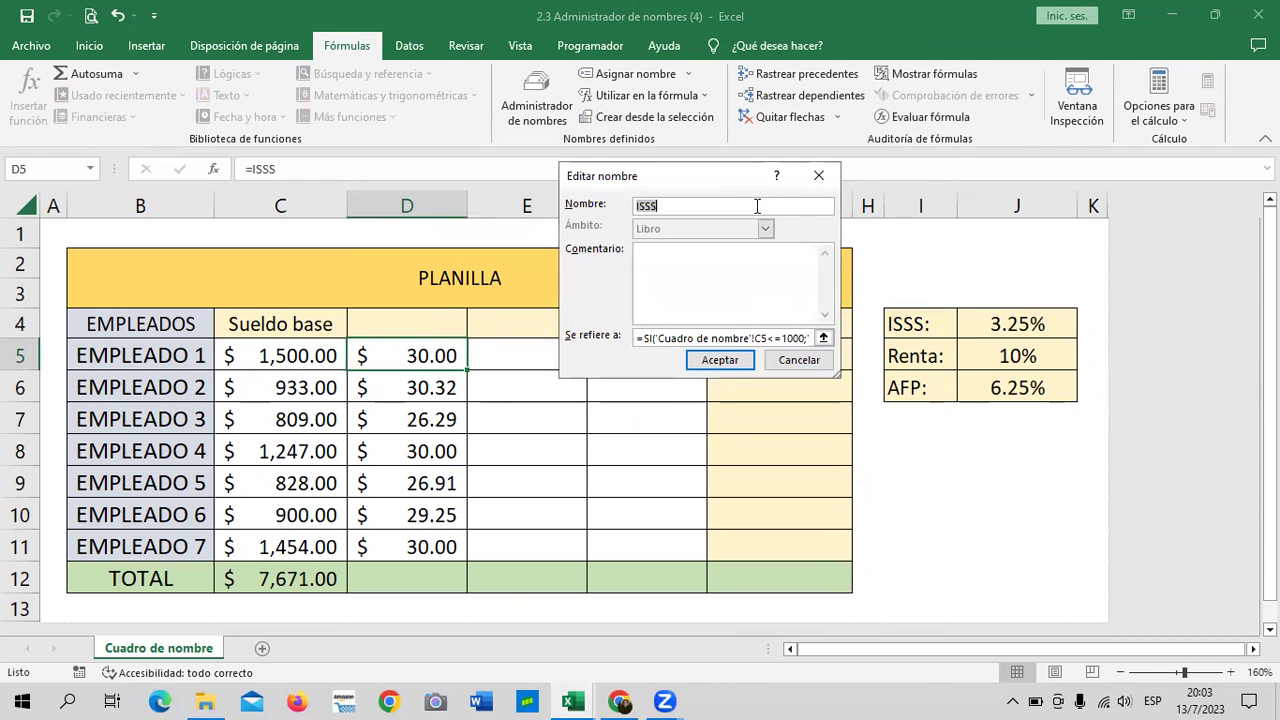
pyautogui.click(805, 362)
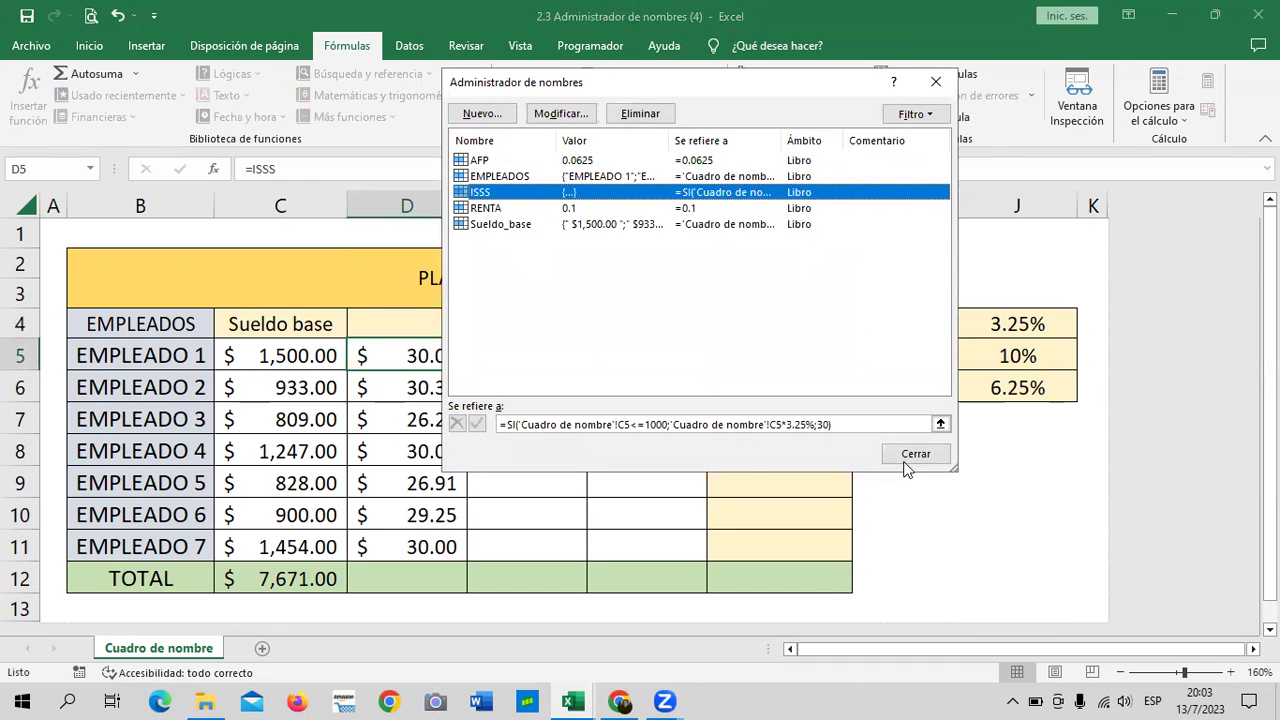
pyautogui.click(912, 455)
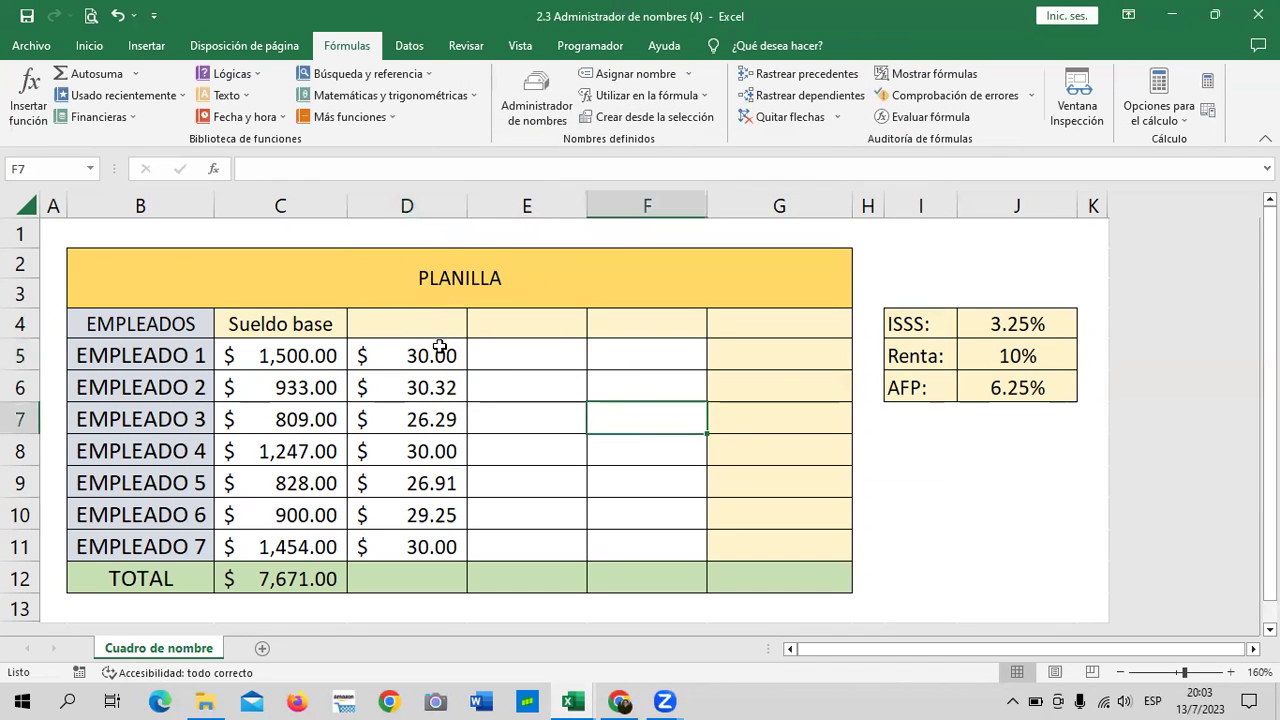
# Step: Clear the ISSS amounts in D5:D11
pyautogui.moveTo(440, 348); pyautogui.dragTo(407, 541)
pyautogui.press('Delete')
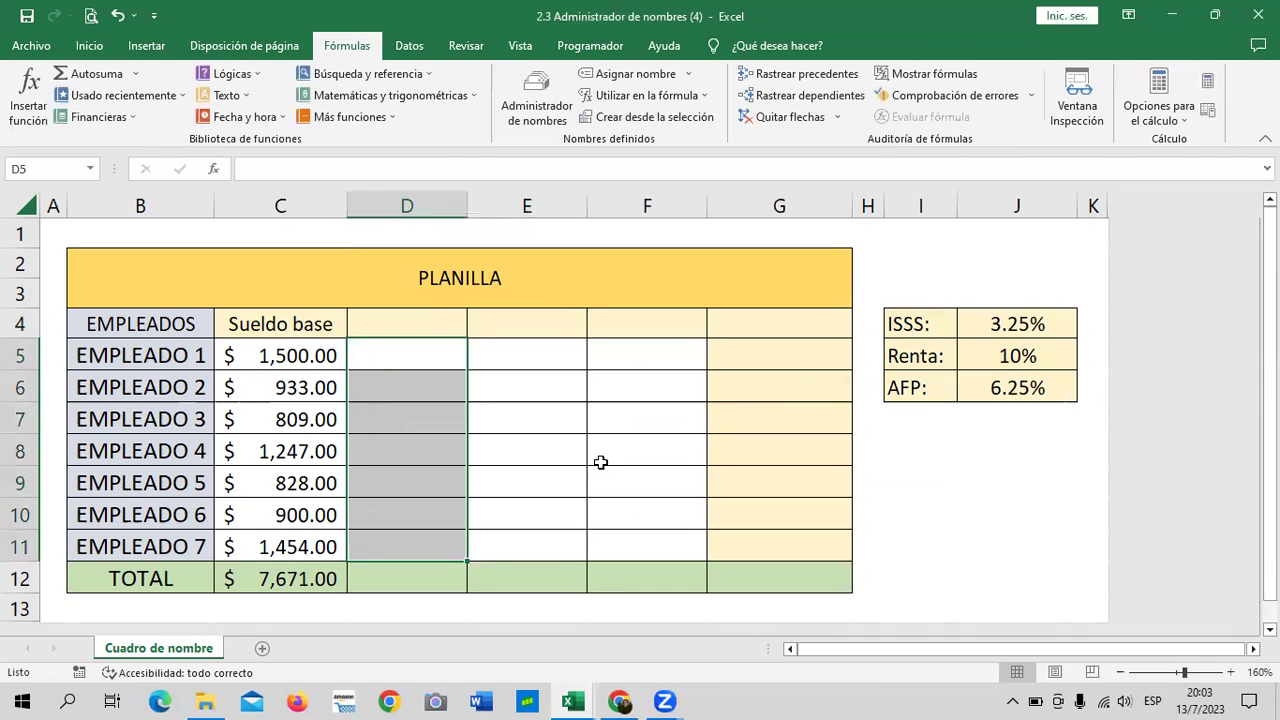
pyautogui.click(600, 460)
# Step: Open the ISSS name for editing and erase its old refers-to formula
pyautogui.click(533, 106)
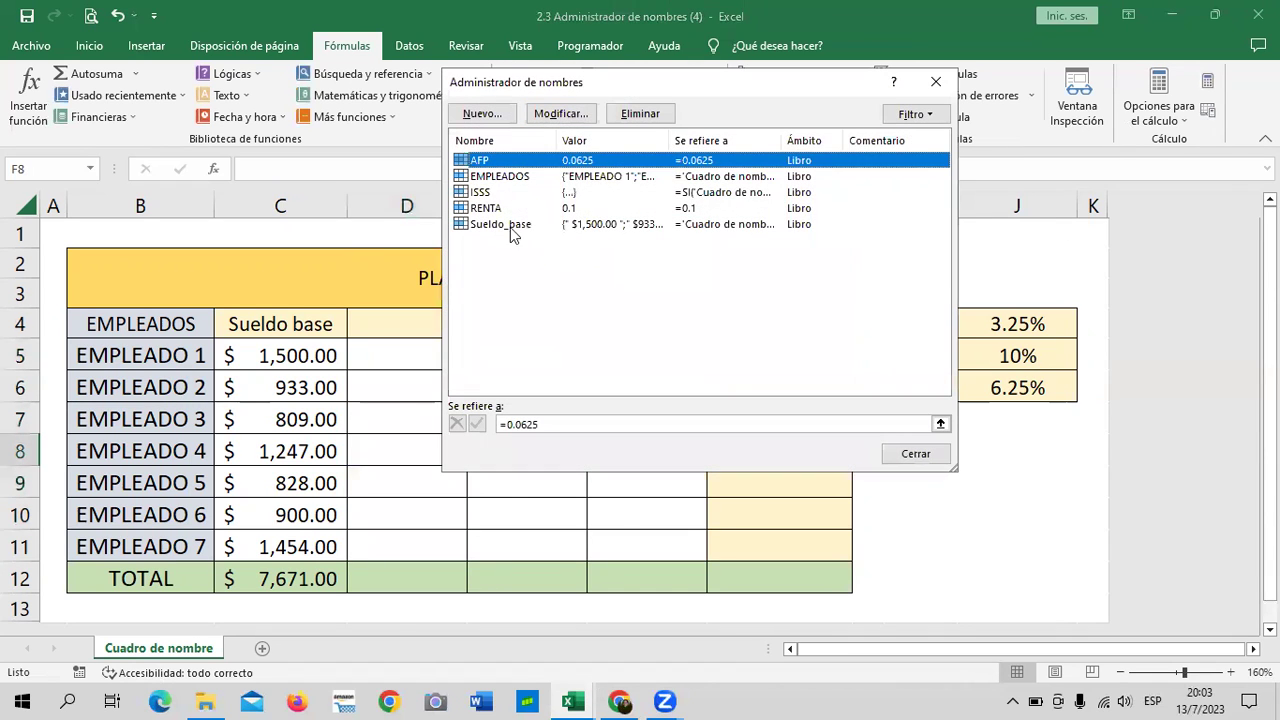
pyautogui.click(503, 192)
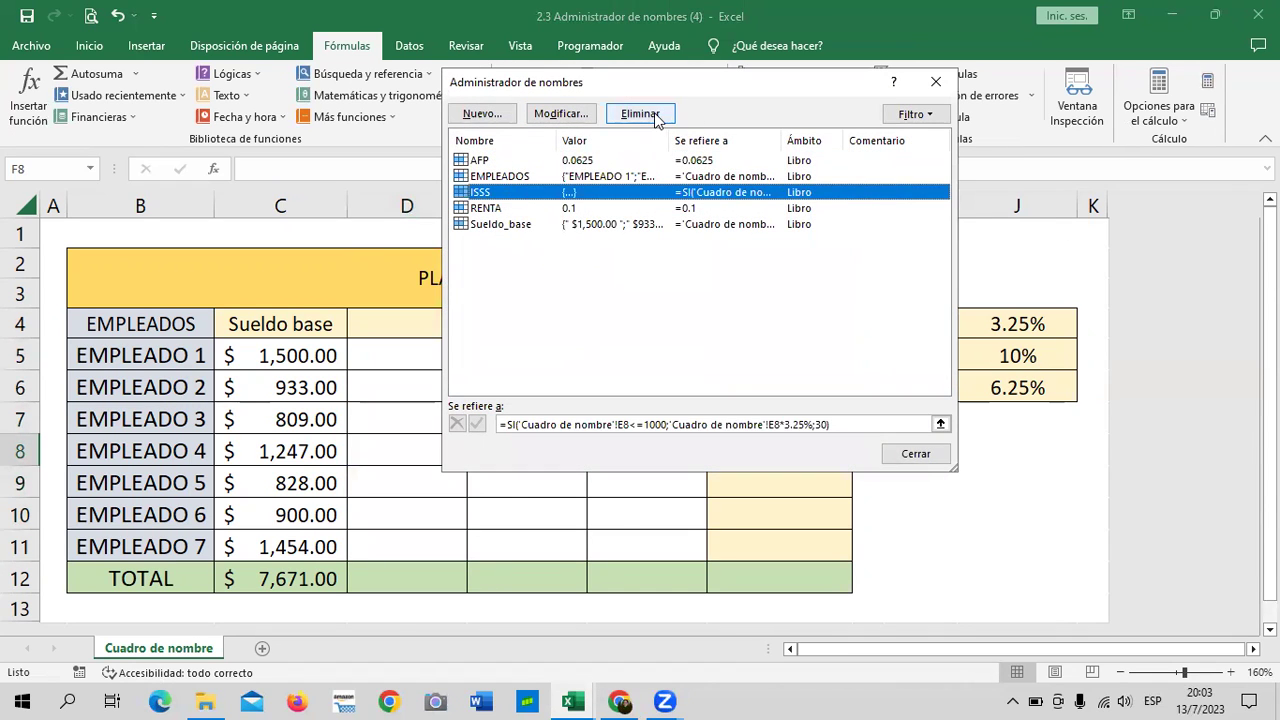
pyautogui.click(560, 113)
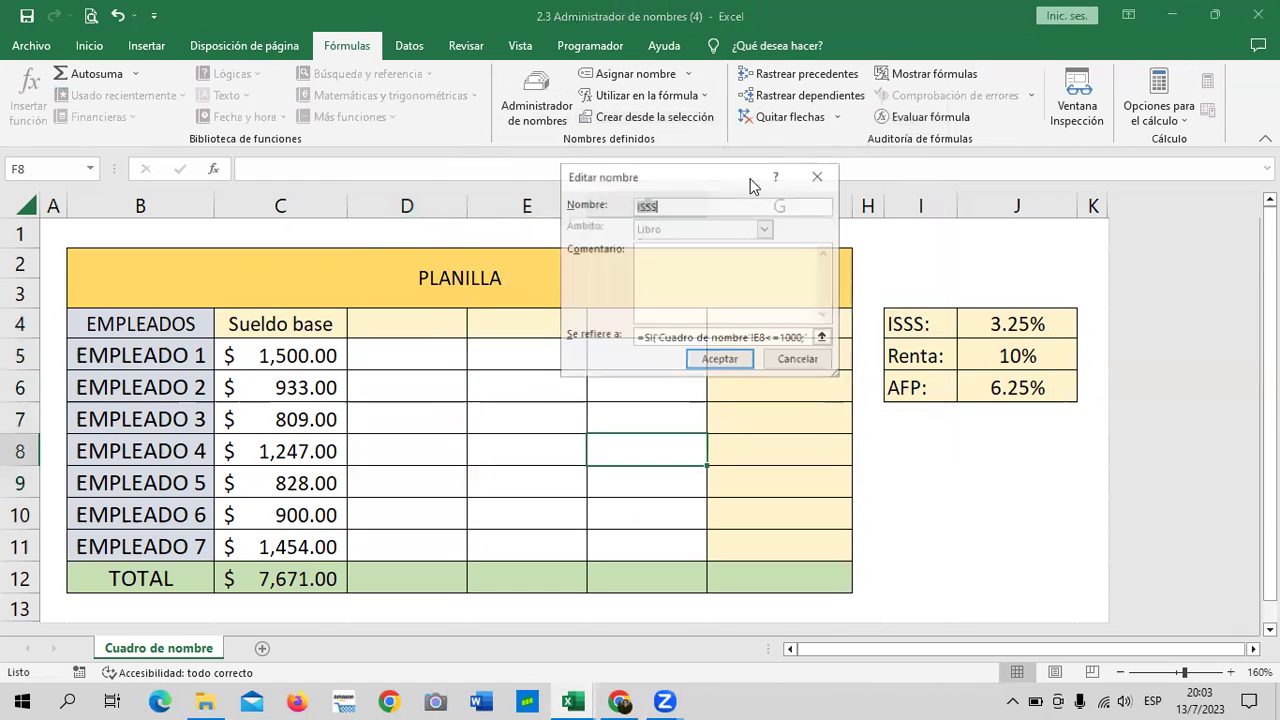
pyautogui.click(790, 338)
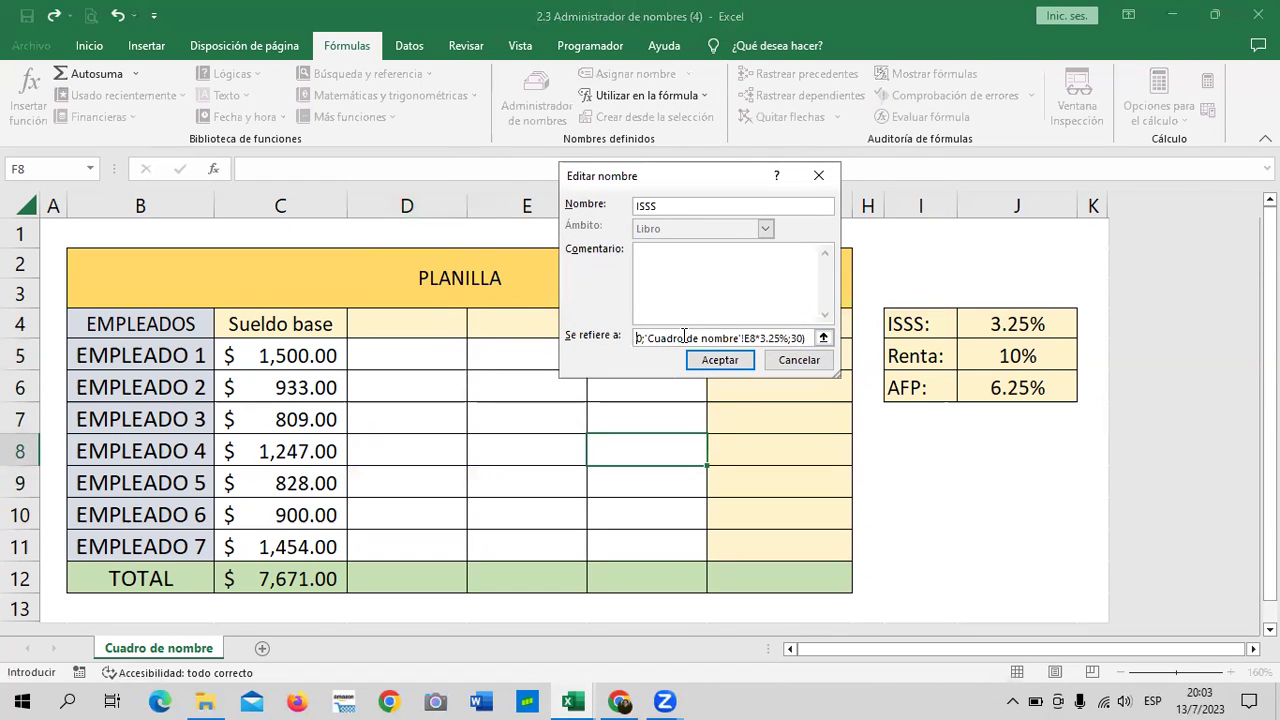
pyautogui.moveTo(804, 337); pyautogui.dragTo(640, 338)
pyautogui.press('BackSpace')
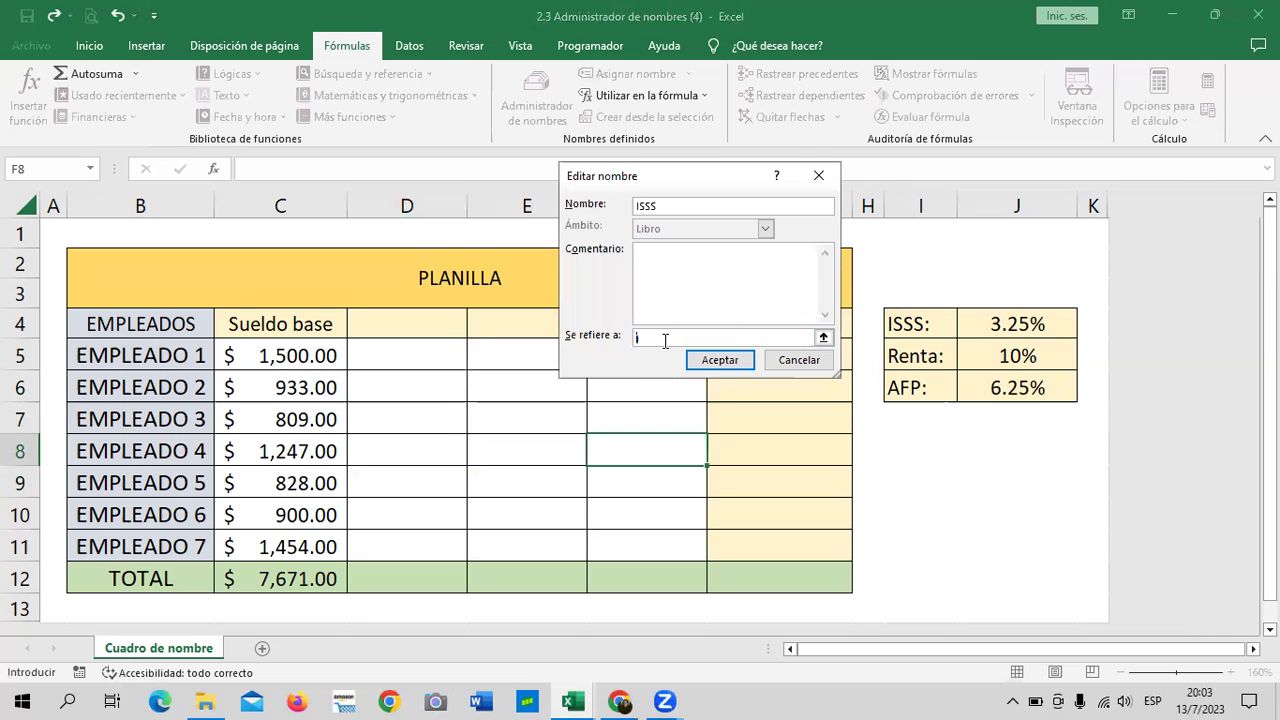
pyautogui.press('Delete')
# Step: Retype the ISSS definition as =si(c5<=1000;c5*3.25%;30)
pyautogui.write('(')
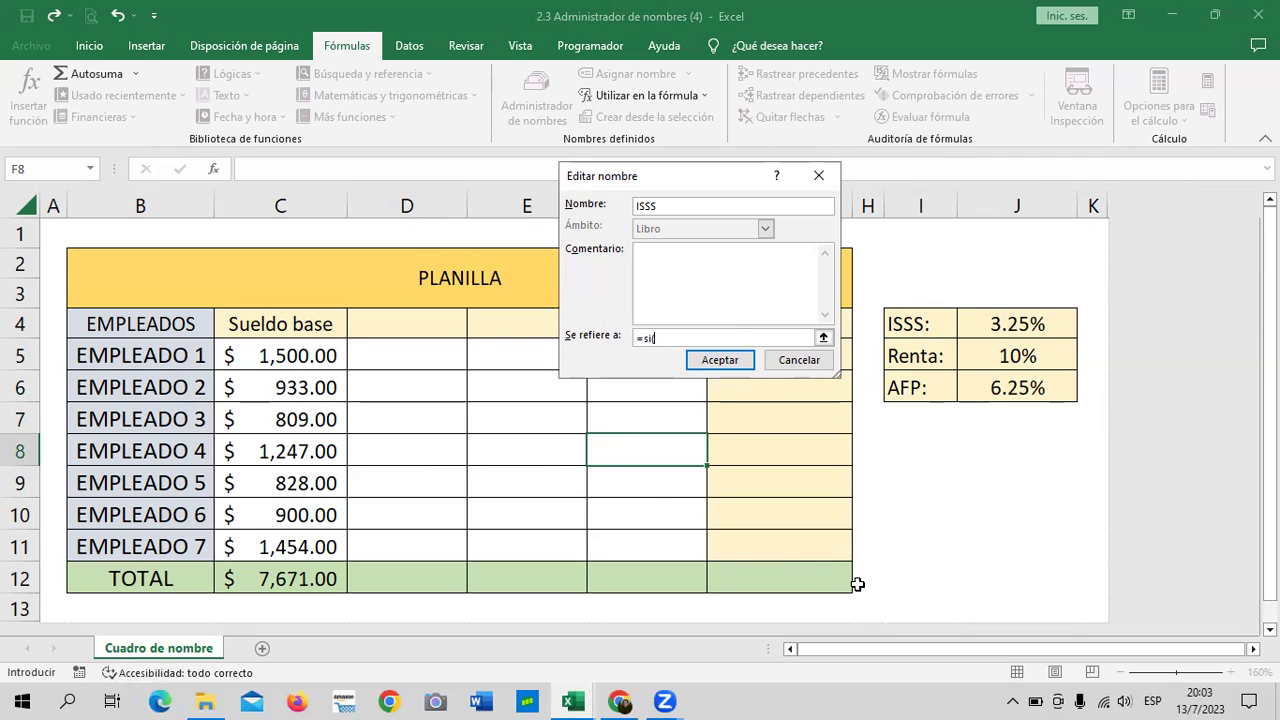
pyautogui.write('c5<')
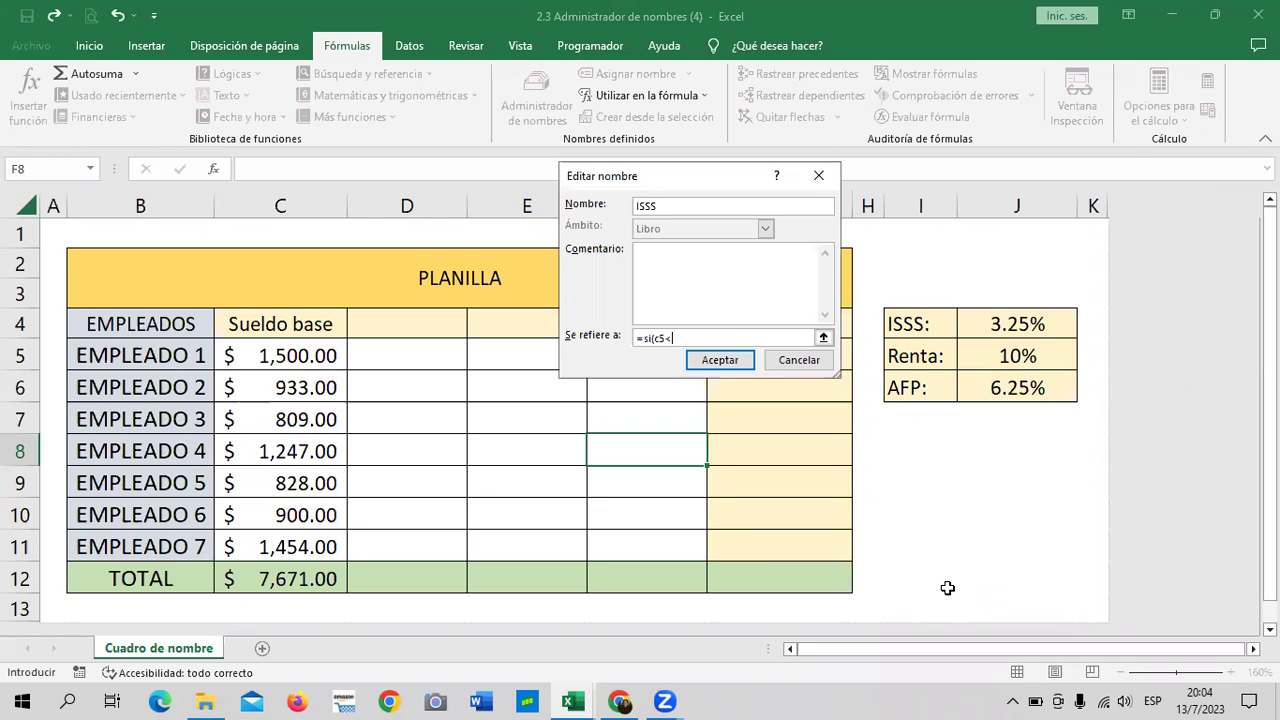
pyautogui.write('=1000;')
pyautogui.write('c5*3.25')
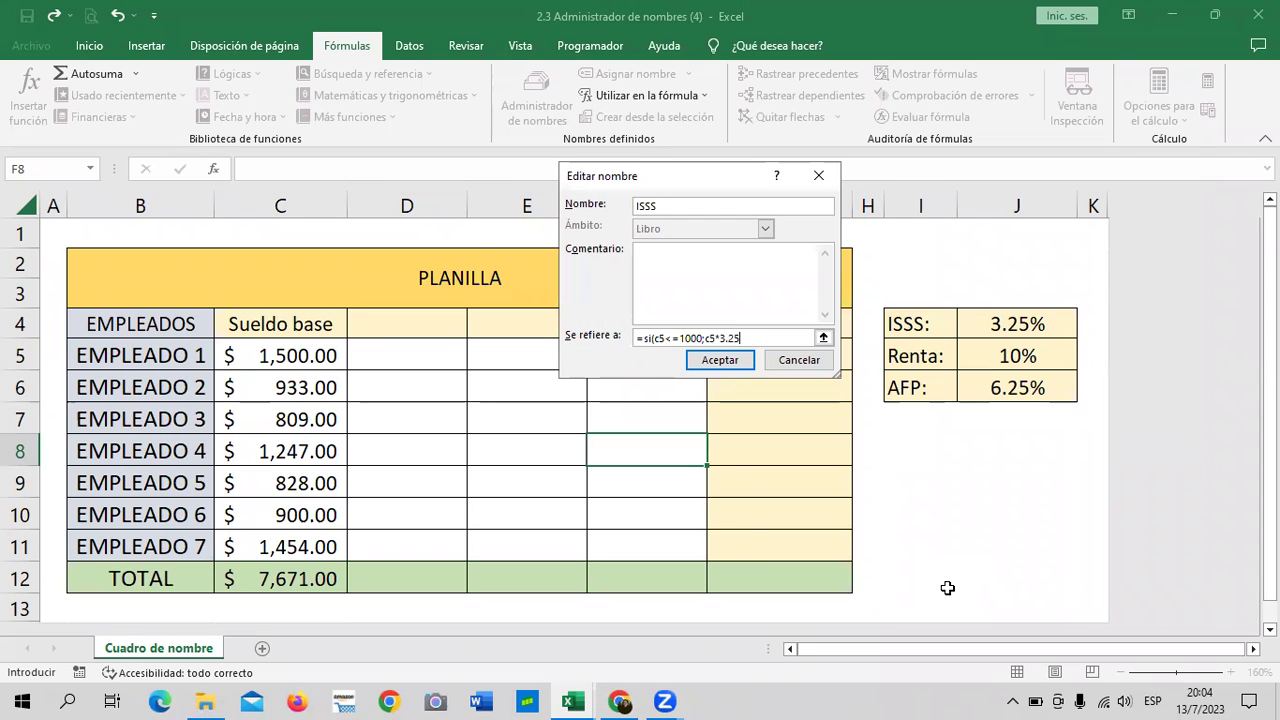
pyautogui.write(';')
pyautogui.write('+')
pyautogui.press('Right')
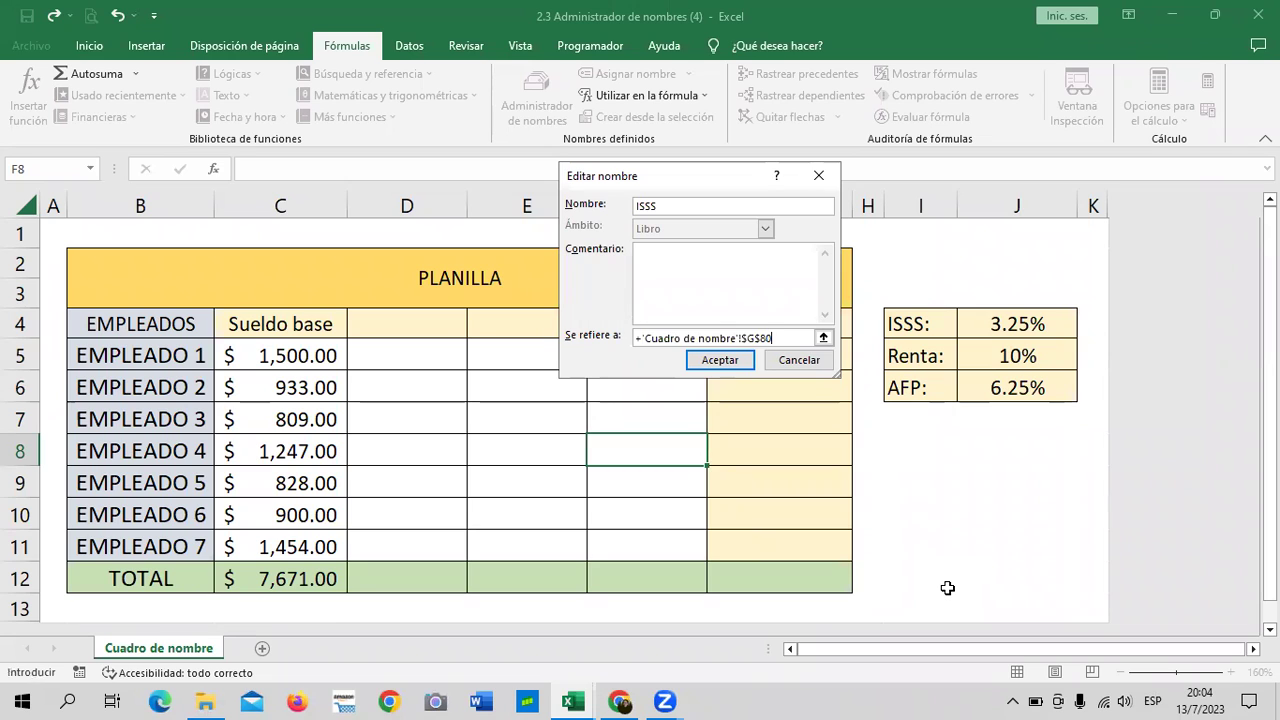
pyautogui.press('BackSpace')
pyautogui.press('BackSpace')
pyautogui.press('BackSpace')
pyautogui.press('BackSpace')
pyautogui.press('BackSpace')
pyautogui.press('BackSpace')
pyautogui.press('BackSpace')
pyautogui.press('BackSpace')
pyautogui.press('BackSpace')
pyautogui.press('BackSpace')
pyautogui.press('BackSpace')
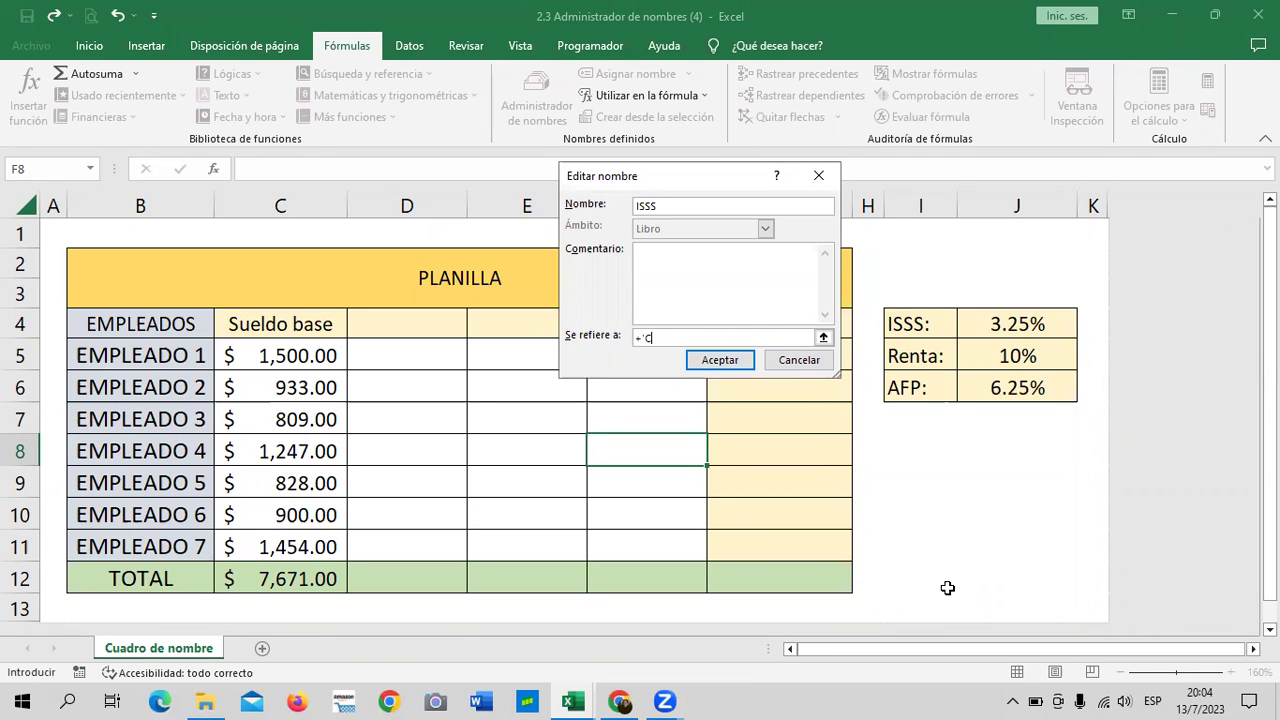
pyautogui.press('BackSpace')
pyautogui.press('BackSpace')
pyautogui.press('BackSpace')
pyautogui.write('3')
pyautogui.write('0')
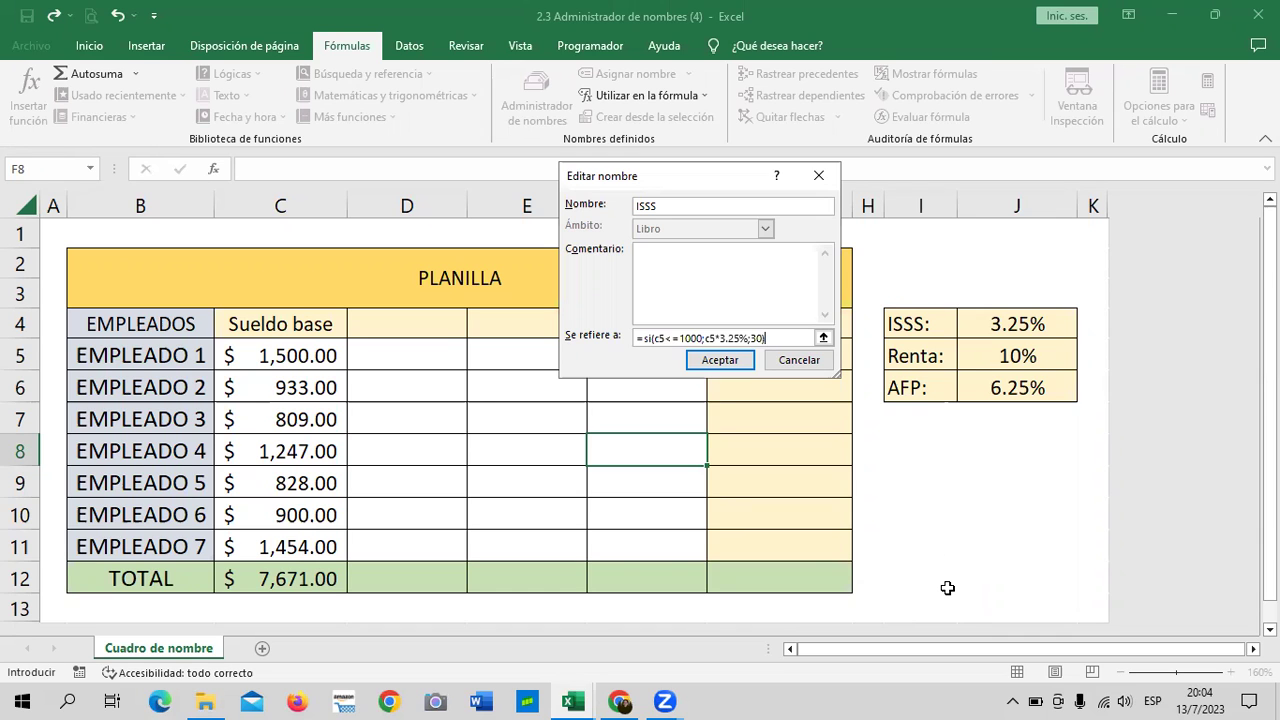
# Step: Confirm the new ISSS definition, then try =ISSS in D5 and clear it again
pyautogui.click(720, 360)
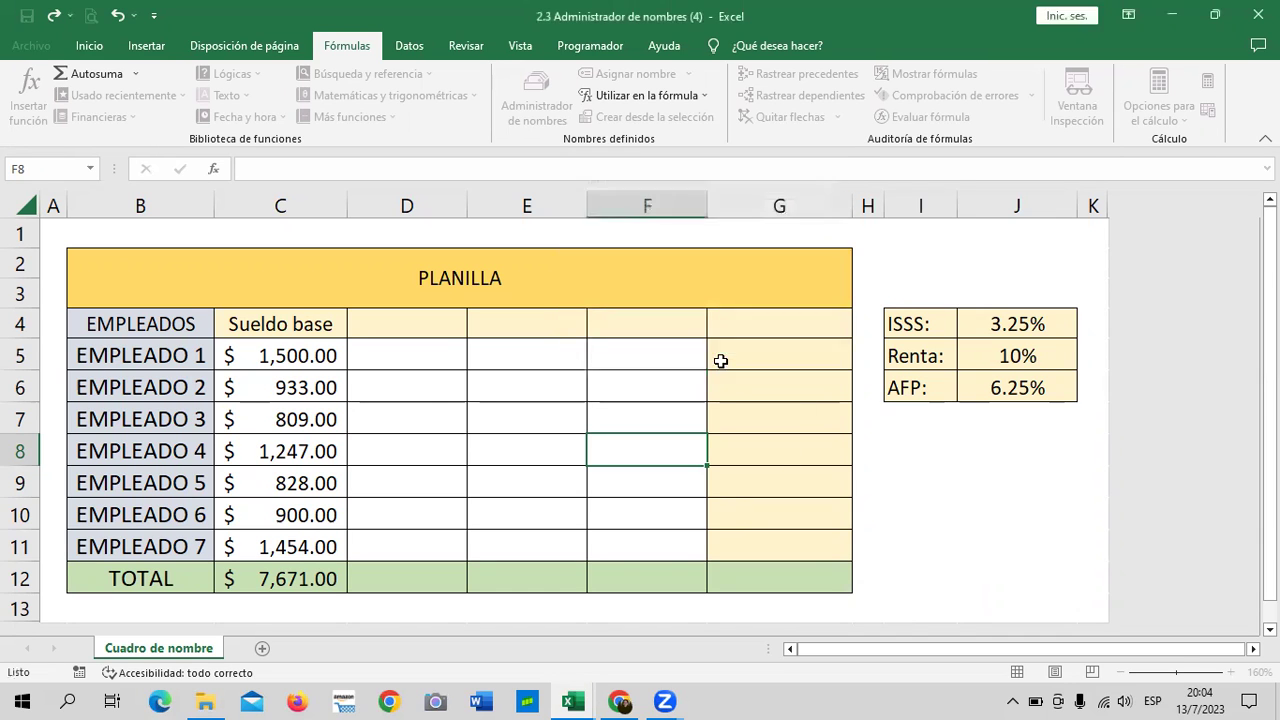
pyautogui.click(915, 453)
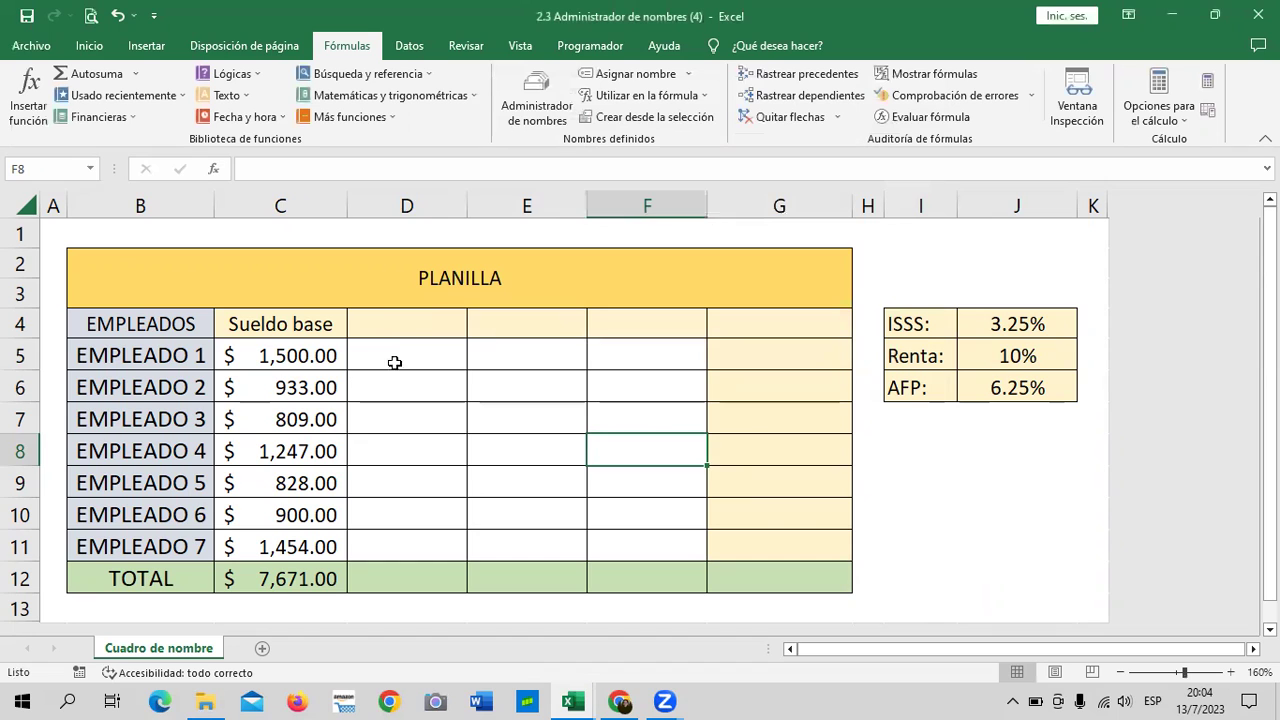
pyautogui.click(404, 354)
pyautogui.write('=')
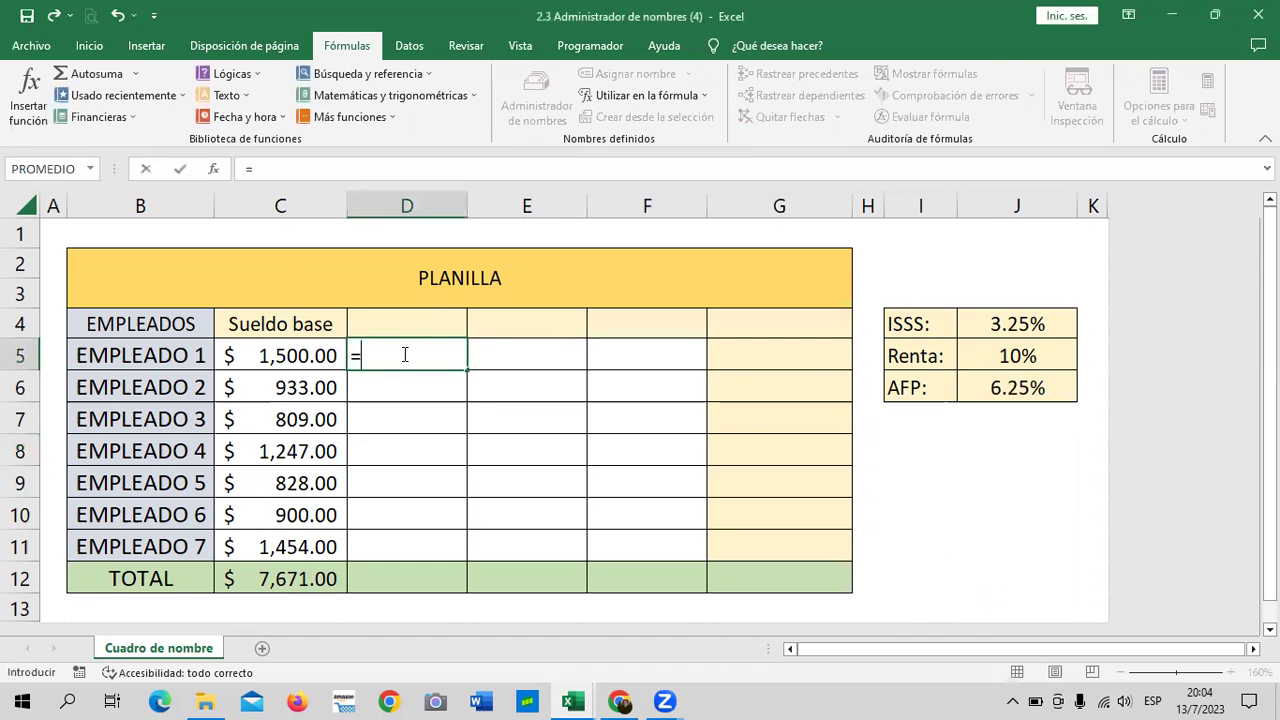
pyautogui.write('iss')
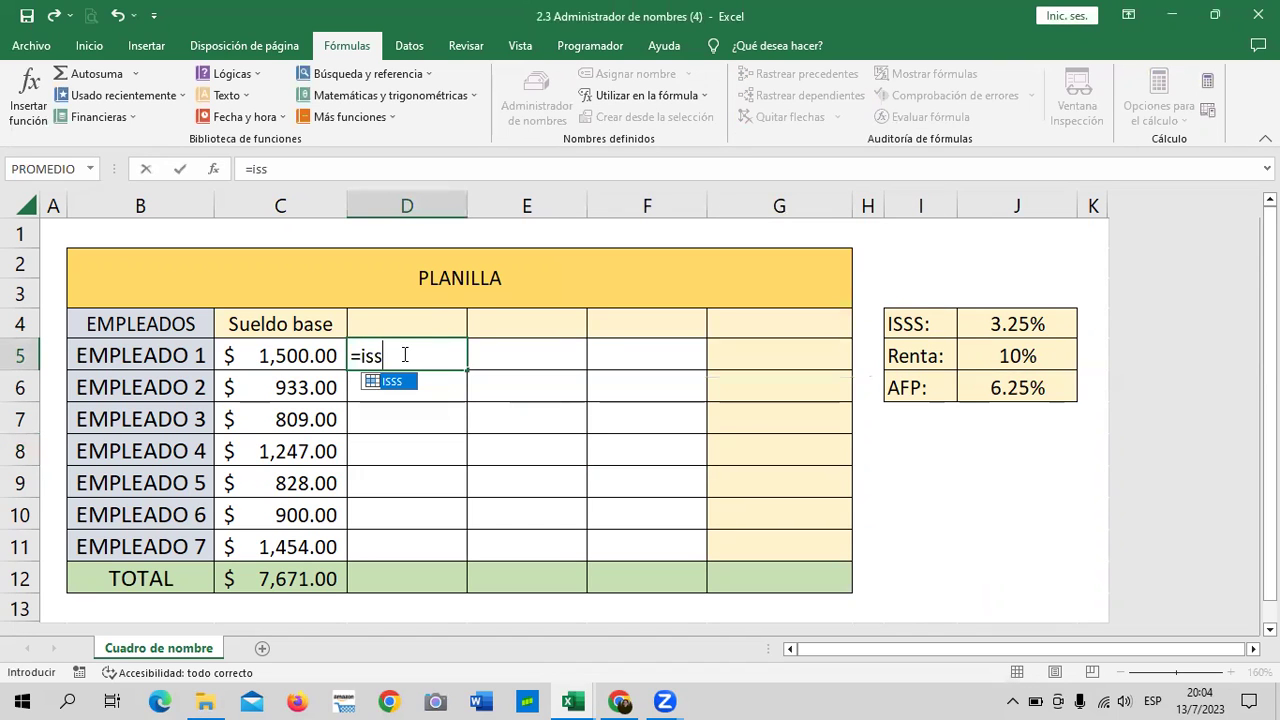
pyautogui.doubleClick(398, 380)
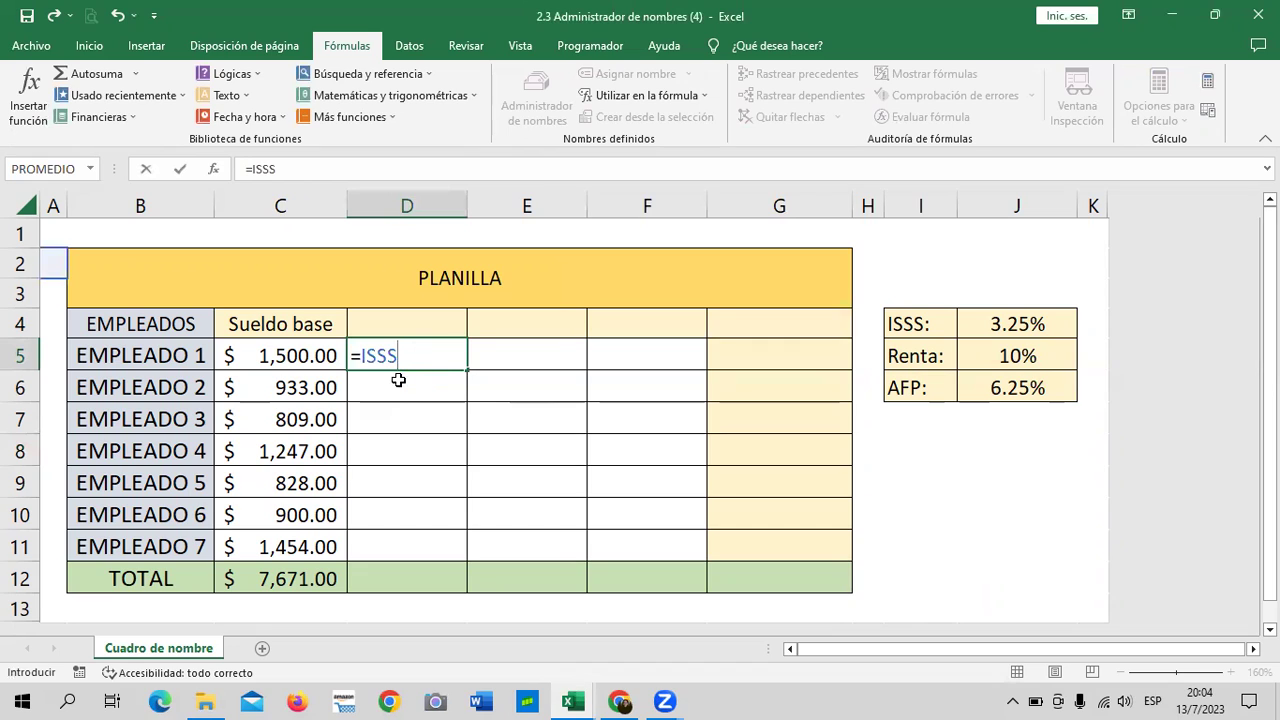
pyautogui.click(425, 358)
pyautogui.press('BackSpace')
pyautogui.press('BackSpace')
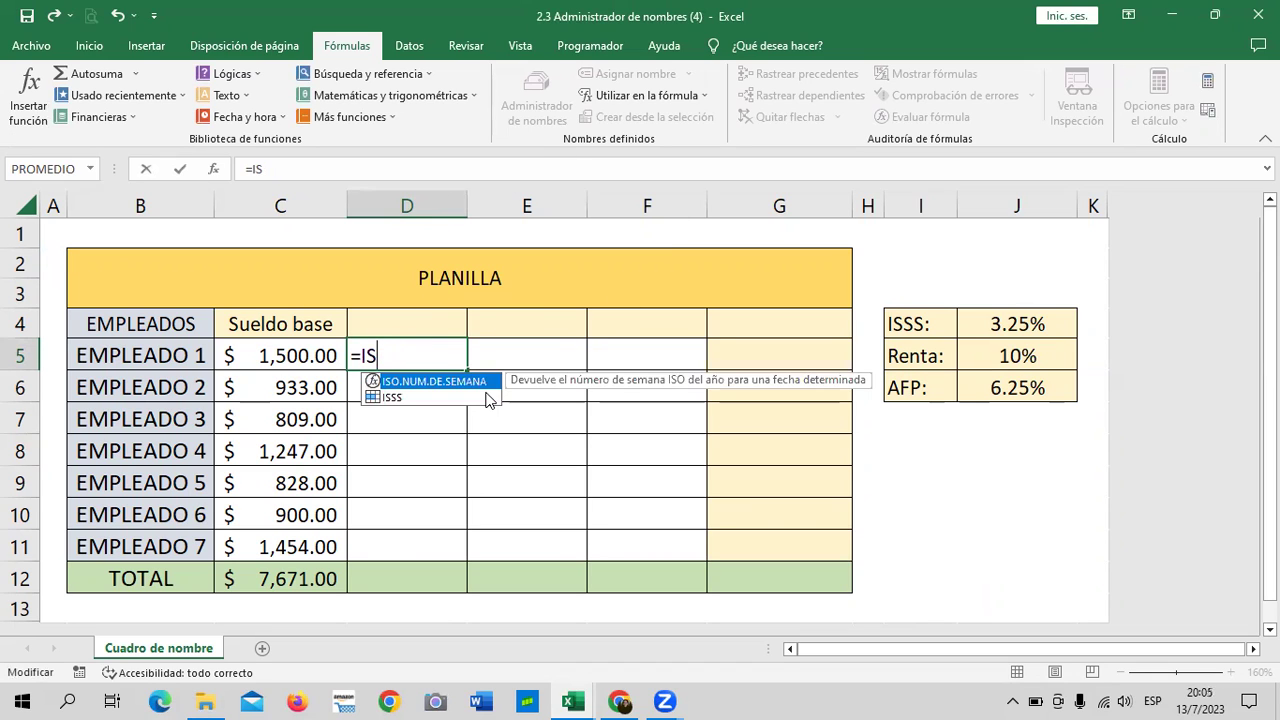
pyautogui.press('BackSpace')
pyautogui.press('BackSpace')
pyautogui.press('BackSpace')
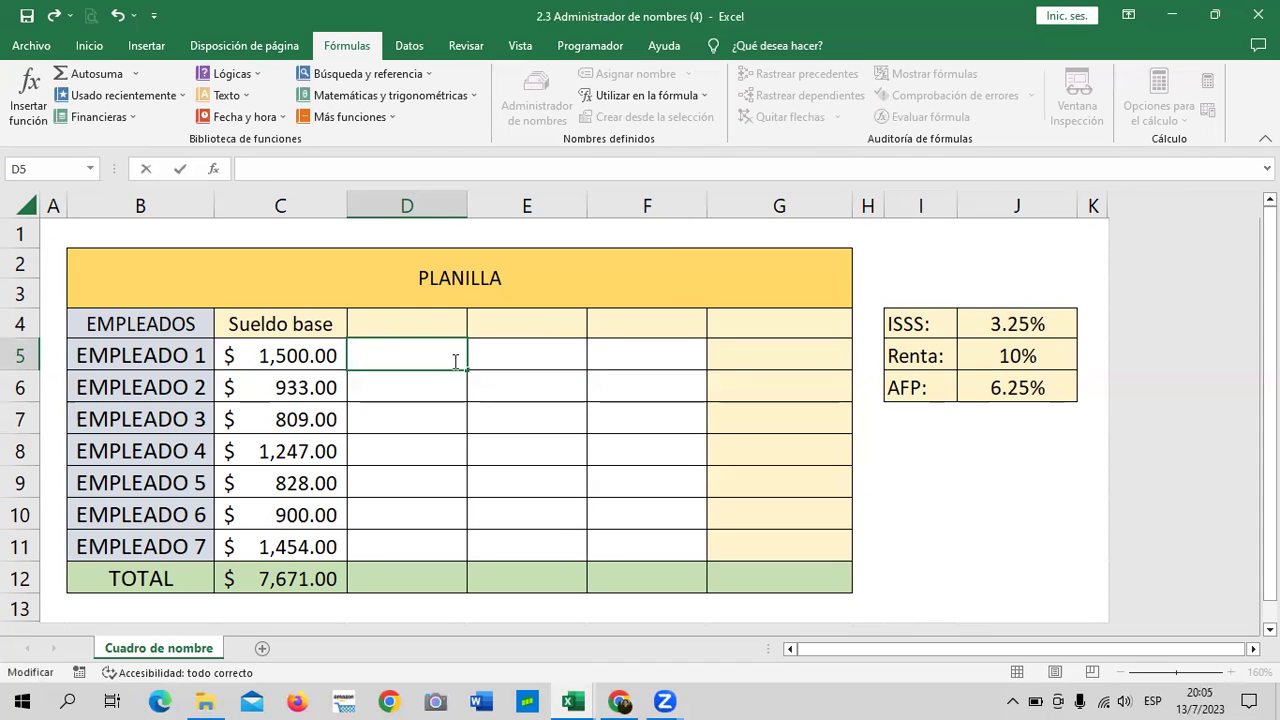
pyautogui.click(430, 483)
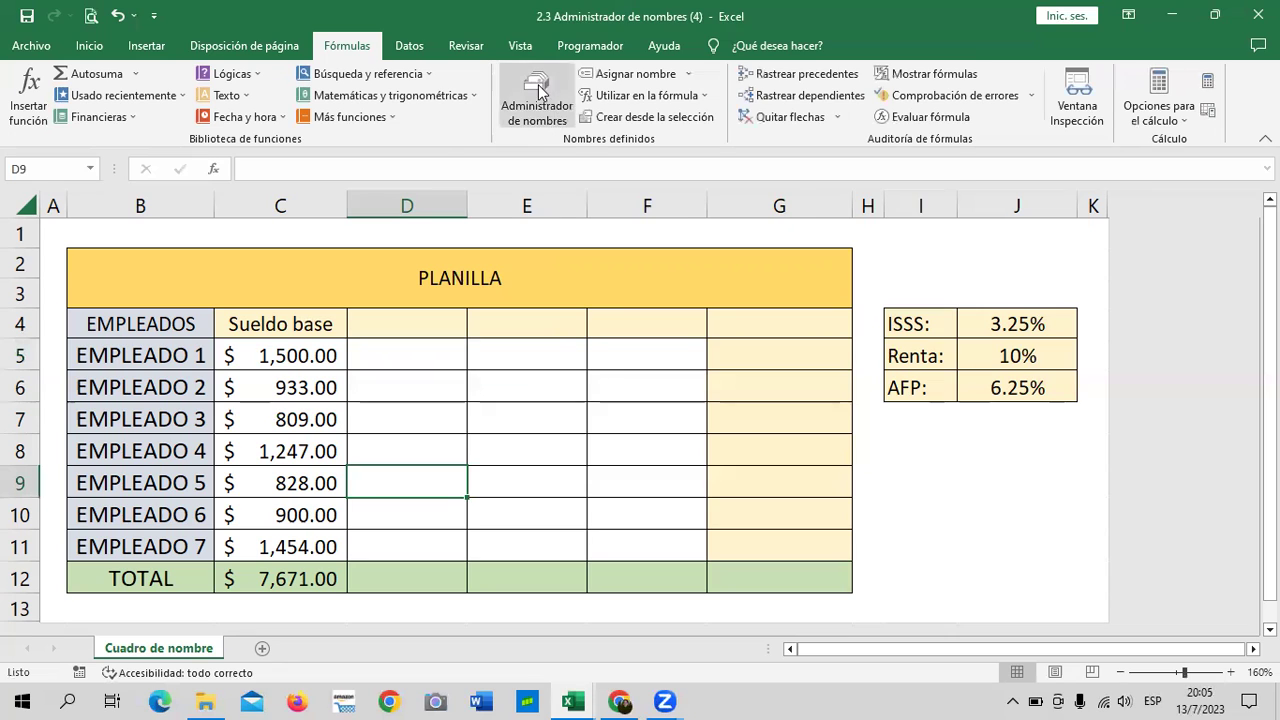
# Step: Edit the ISSS name so its condition references C5 instead of A6
pyautogui.click(537, 92)
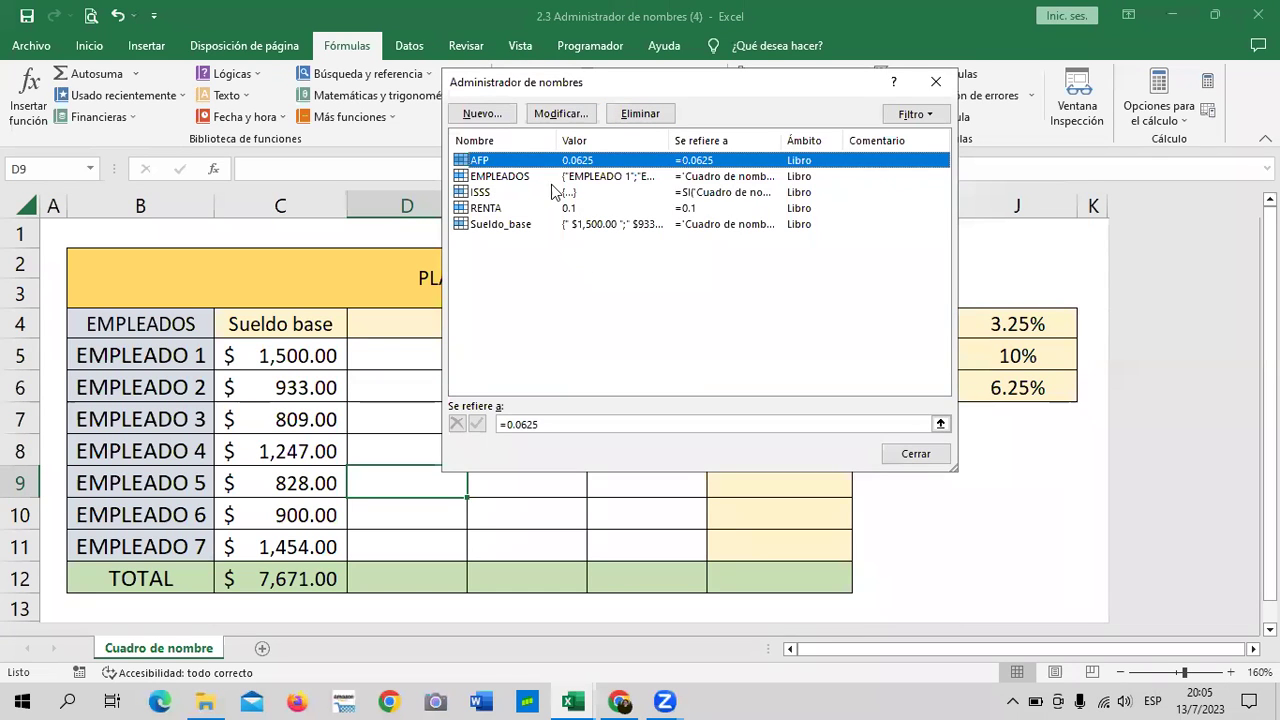
pyautogui.doubleClick(713, 192)
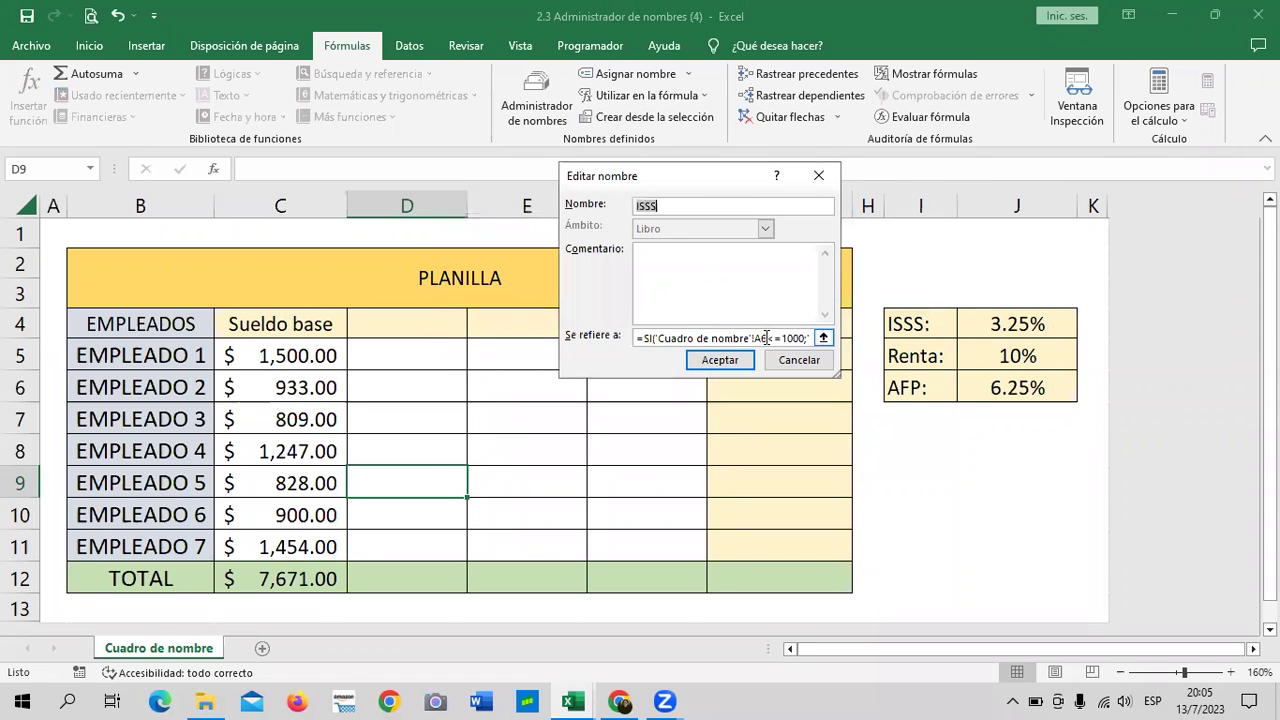
pyautogui.click(766, 338)
pyautogui.press('BackSpace')
pyautogui.press('BackSpace')
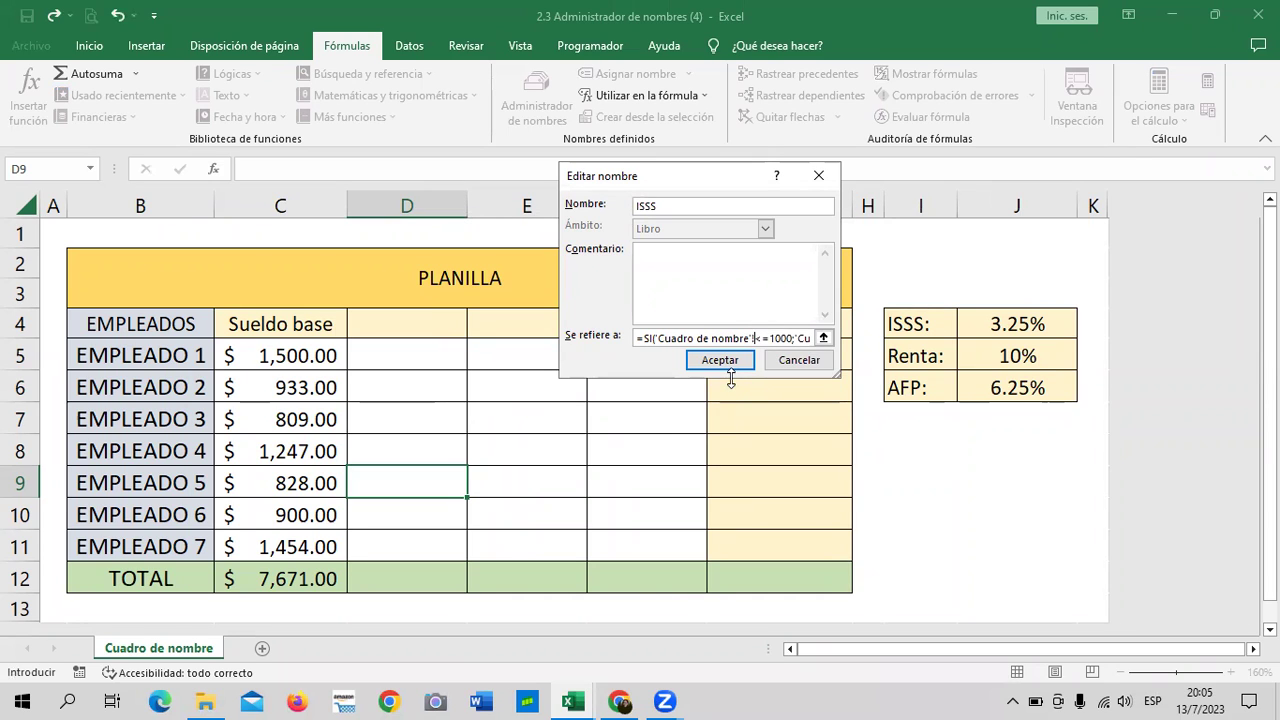
pyautogui.write('c5')
pyautogui.click(745, 360)
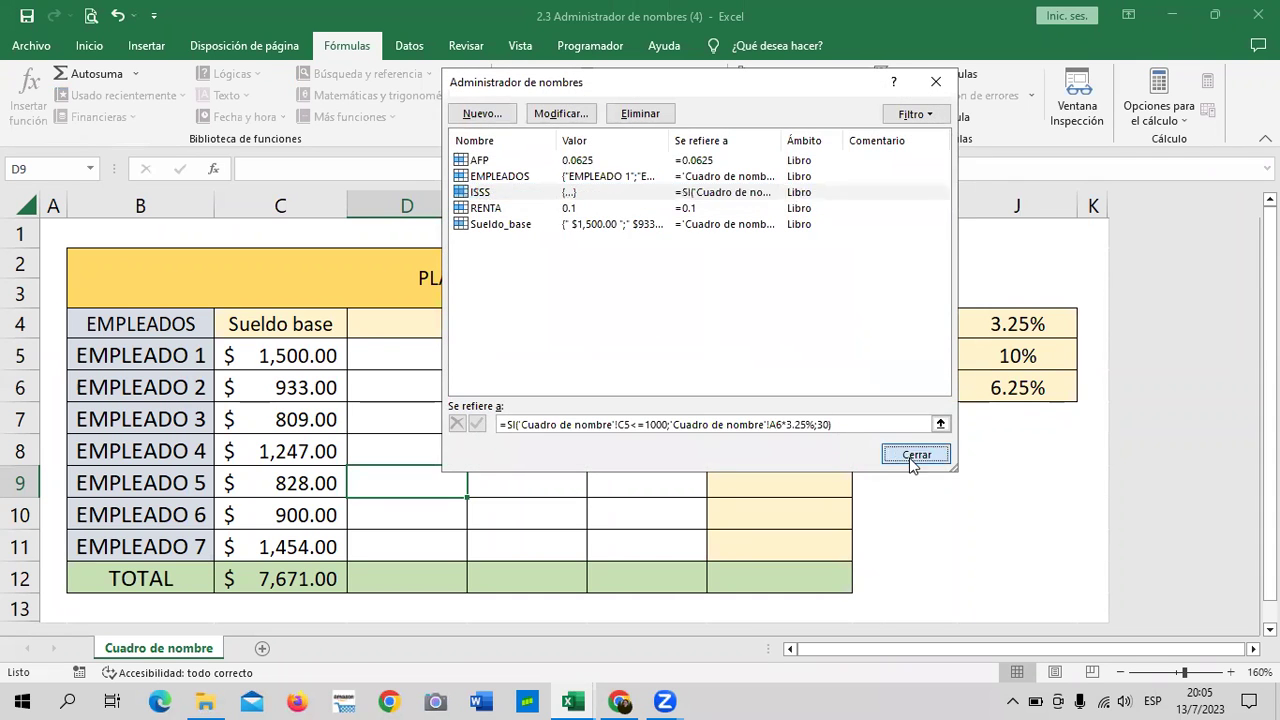
pyautogui.click(912, 455)
# Step: Enter =ISSS in D5 to test the name, then delete it, leaving D5 empty
pyautogui.click(400, 344)
pyautogui.write('=')
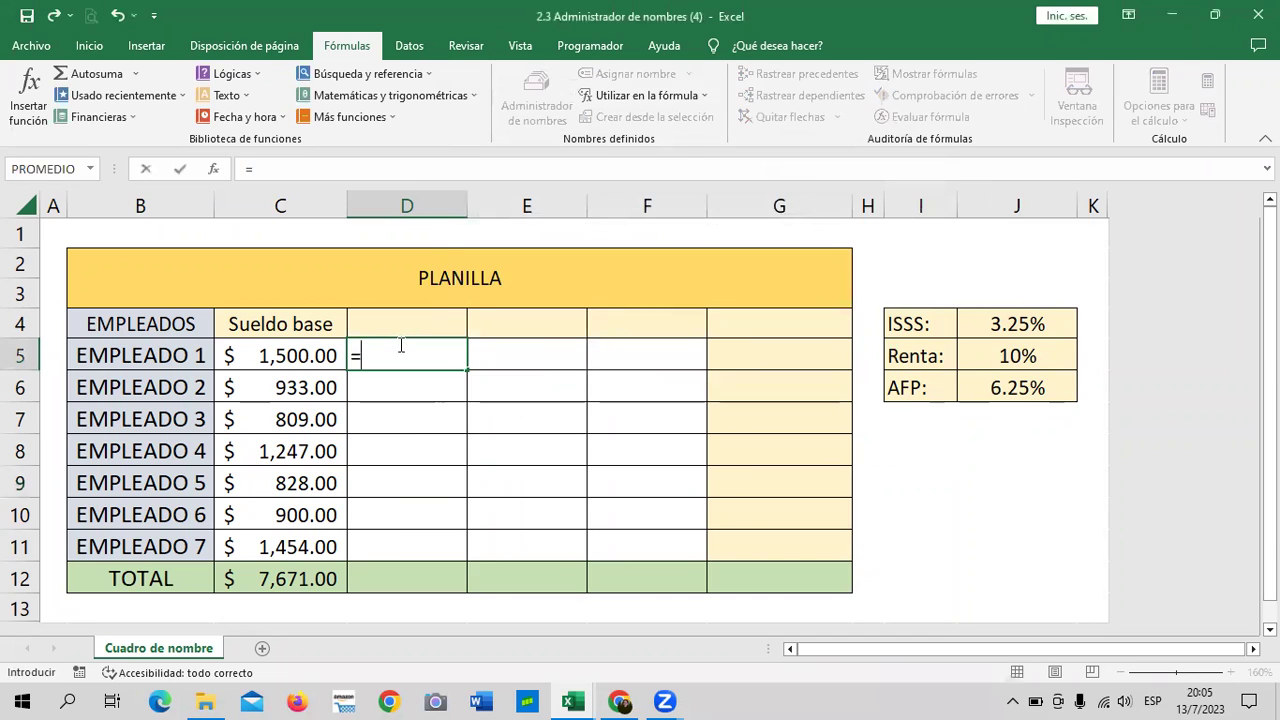
pyautogui.write('iss')
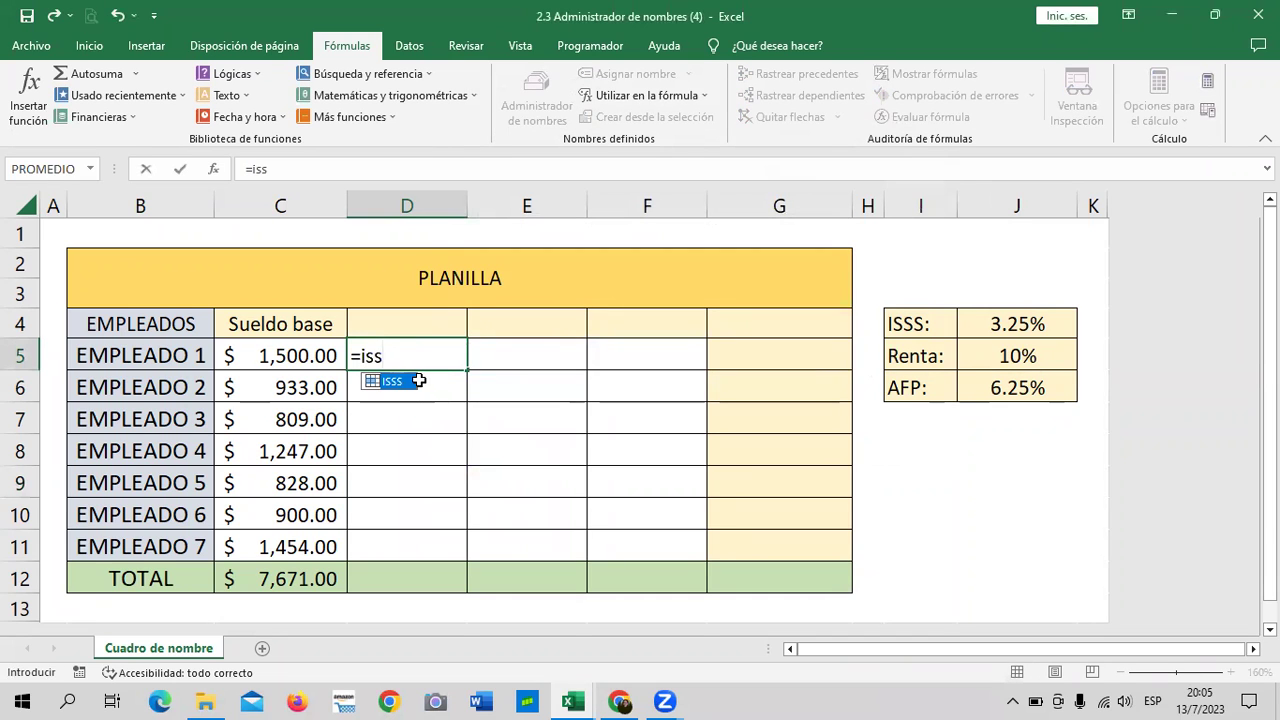
pyautogui.doubleClick(404, 380)
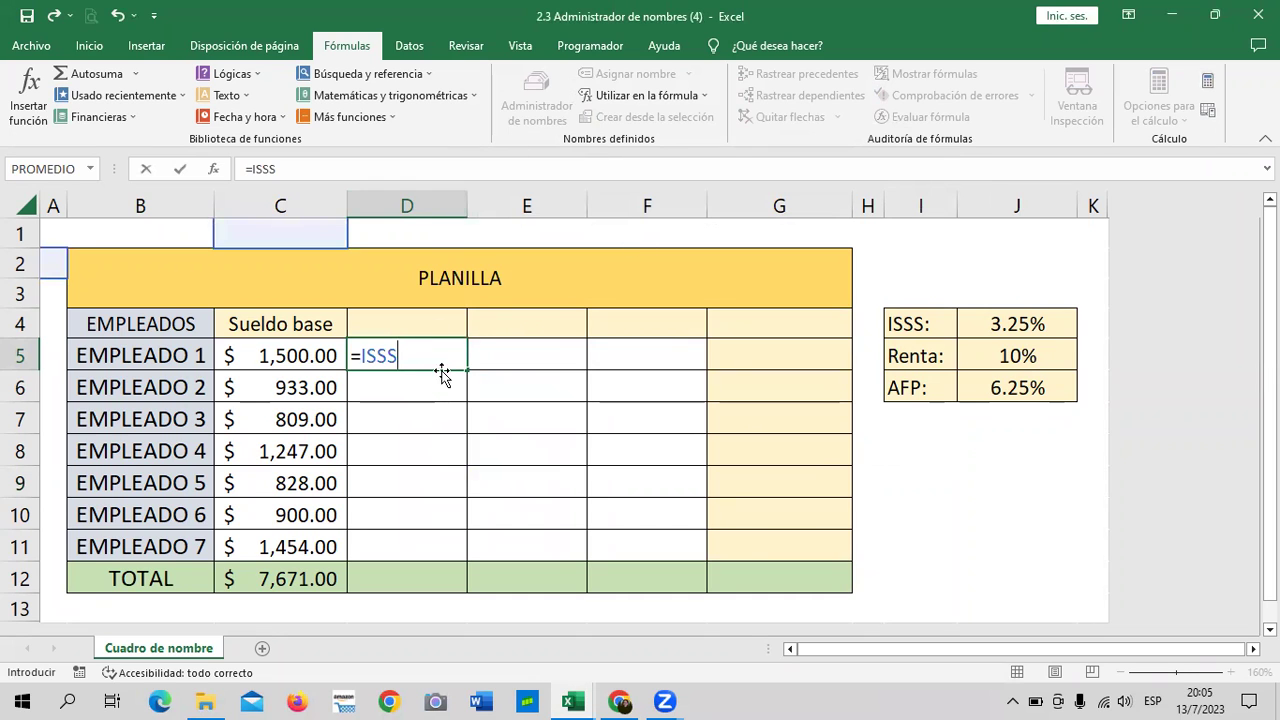
pyautogui.click(500, 454)
pyautogui.click(426, 359)
pyautogui.doubleClick(426, 359)
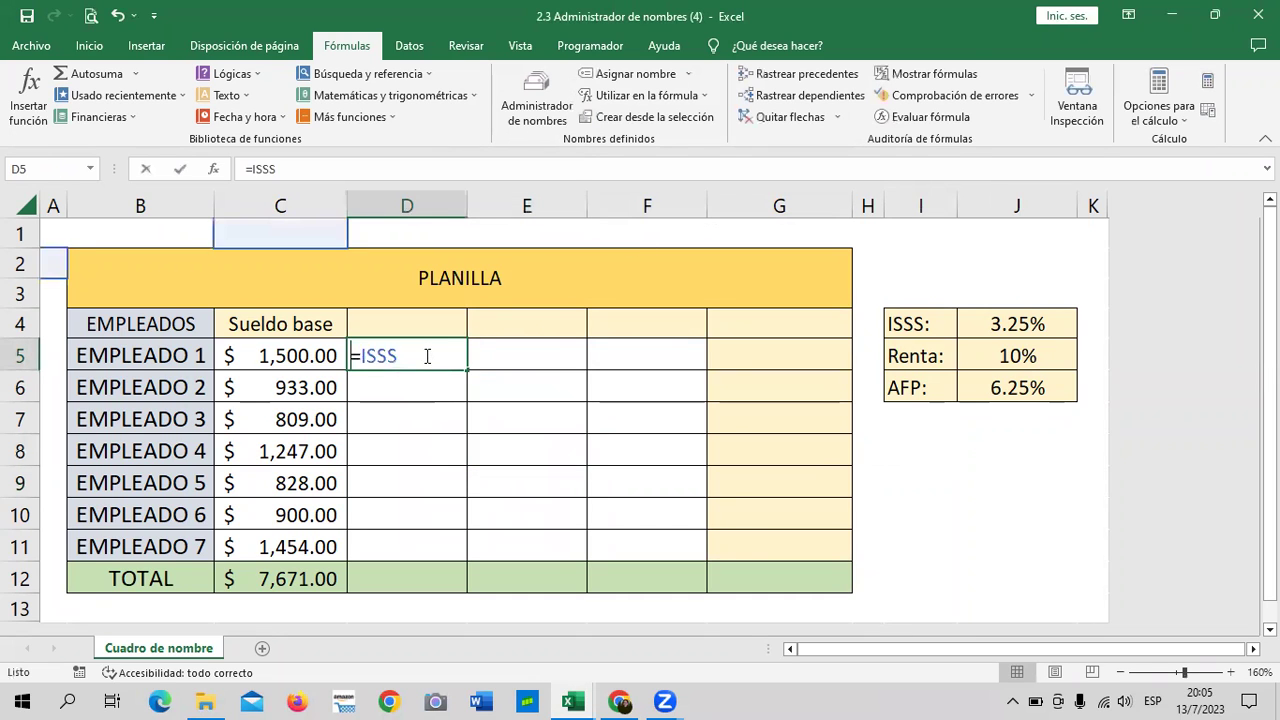
pyautogui.press('BackSpace')
pyautogui.press('BackSpace')
pyautogui.press('BackSpace')
pyautogui.moveTo(618, 487); pyautogui.dragTo(618, 455)
# Step: Rewrite the ISSS refers-to formula as =SI(C5<=1000;C5*3.25%;30) and save it
pyautogui.click(530, 100)
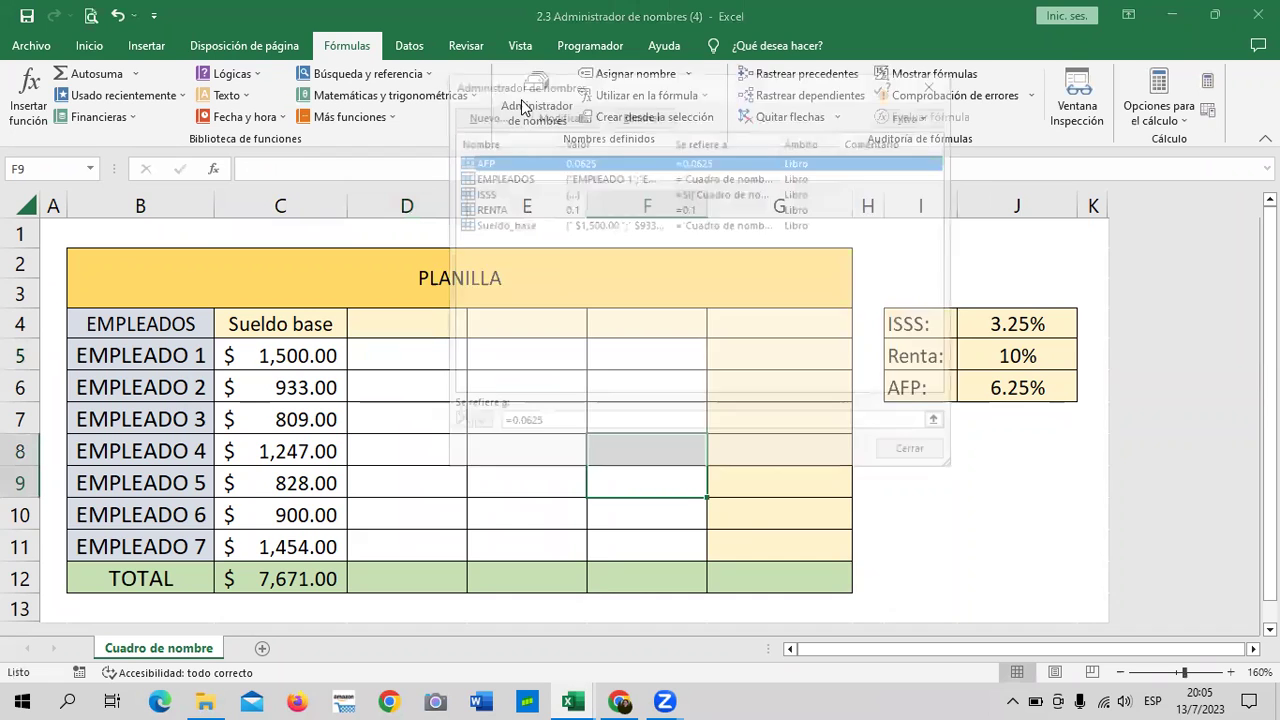
pyautogui.click(495, 193)
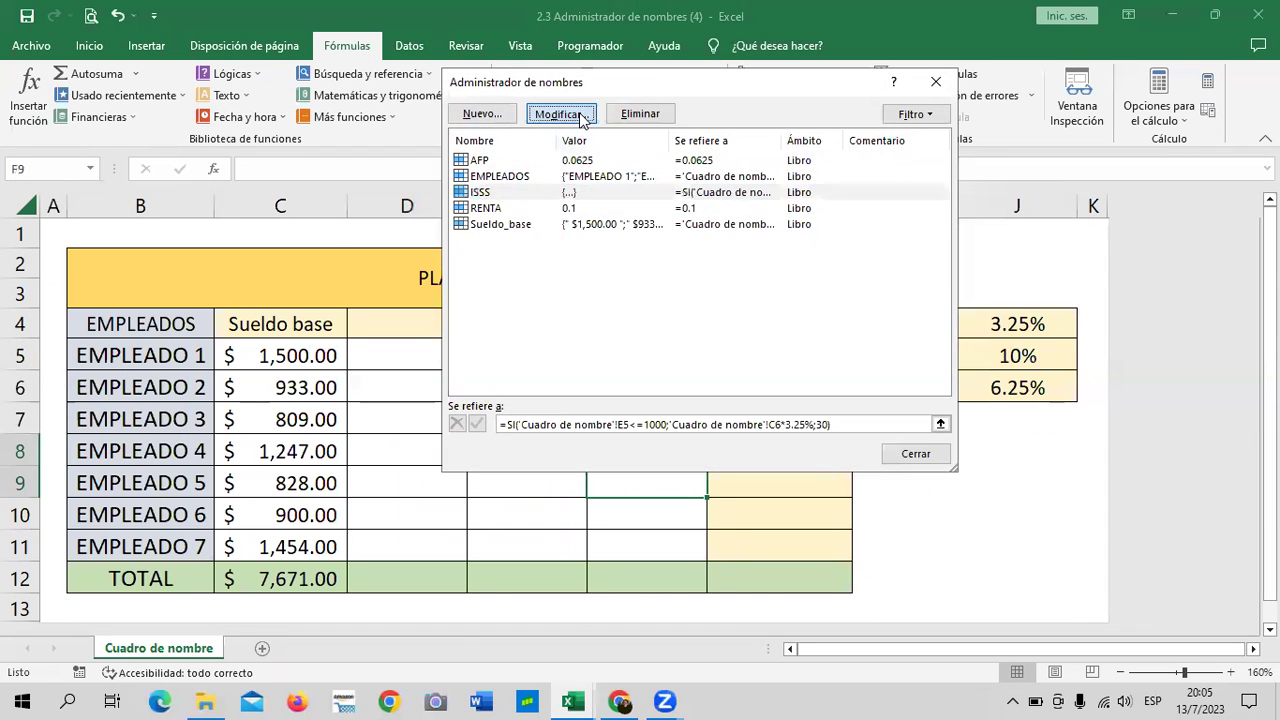
pyautogui.click(560, 113)
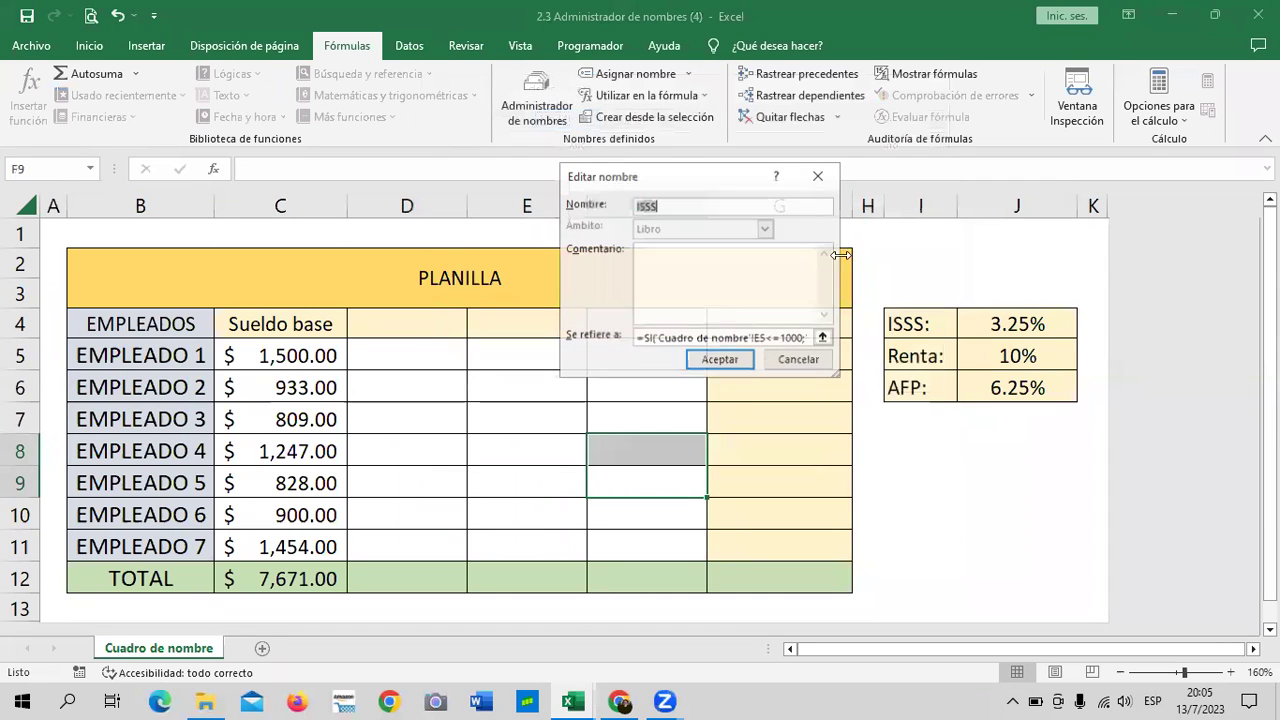
pyautogui.click(796, 338)
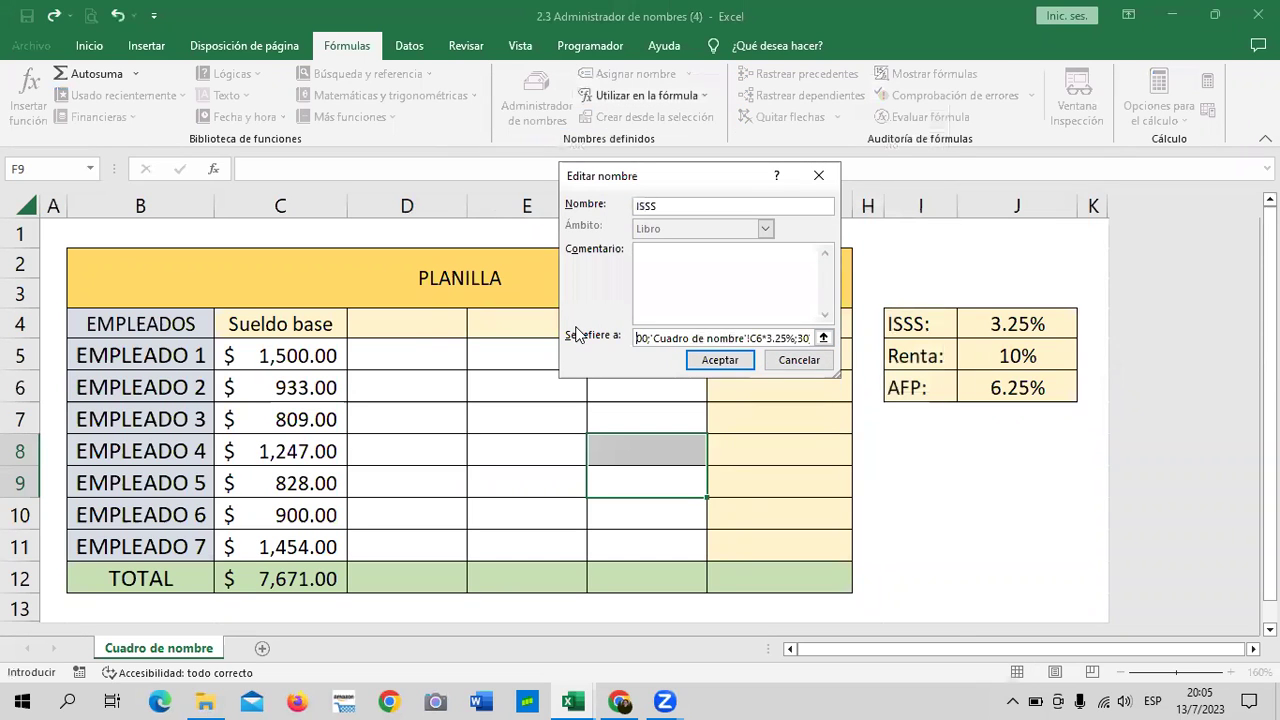
pyautogui.hotkey('shift', 'End')
pyautogui.write('0)')
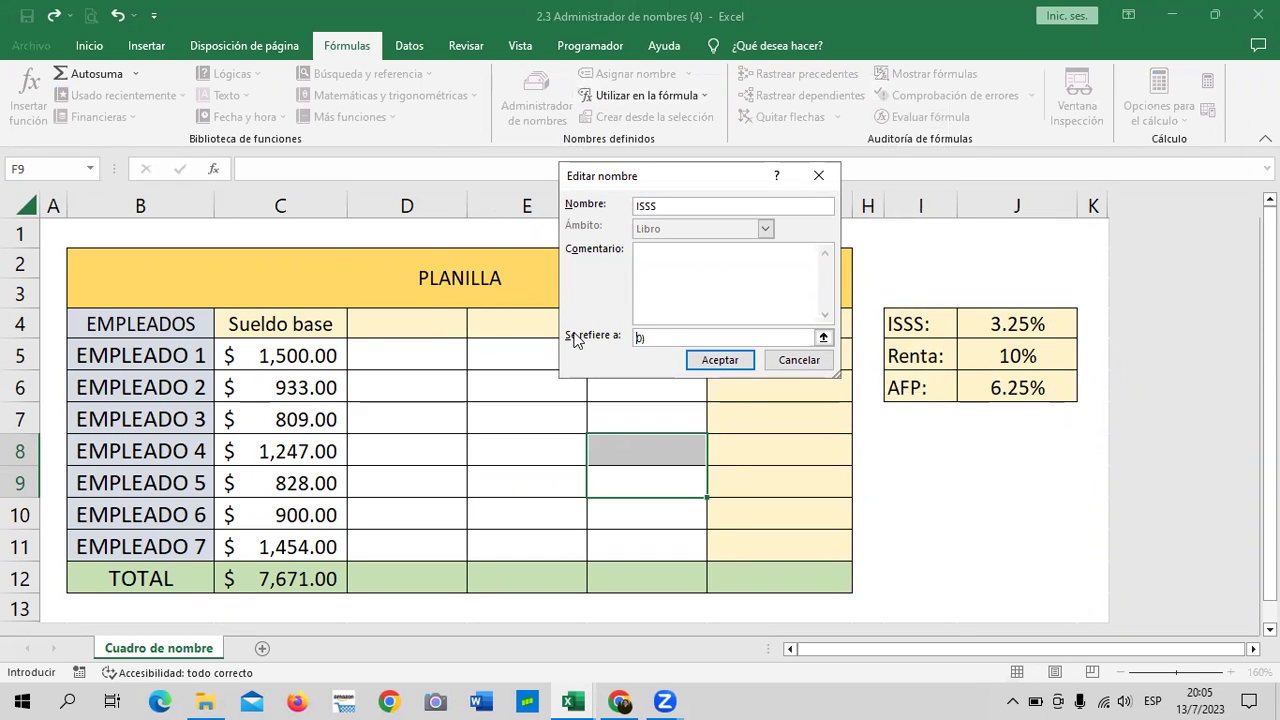
pyautogui.press('BackSpace')
pyautogui.press('BackSpace')
pyautogui.write('=si(c5<=1000;c5*3.25%')
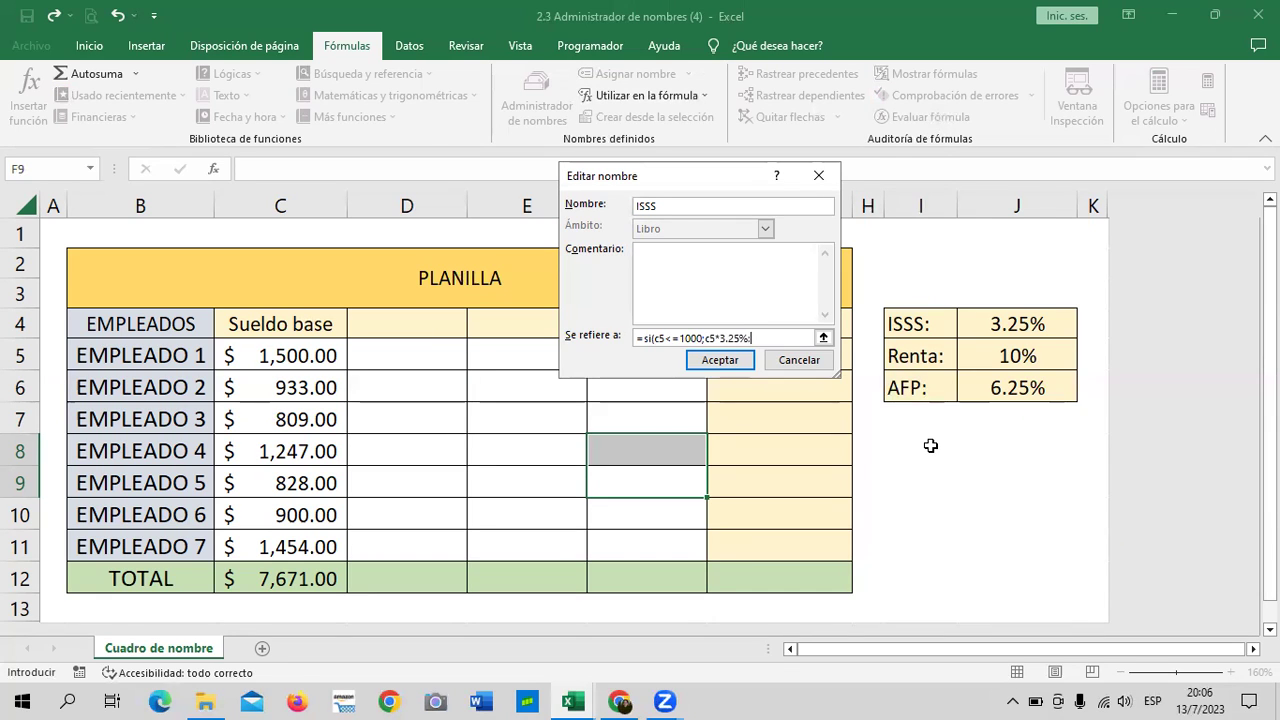
pyautogui.write(';30')
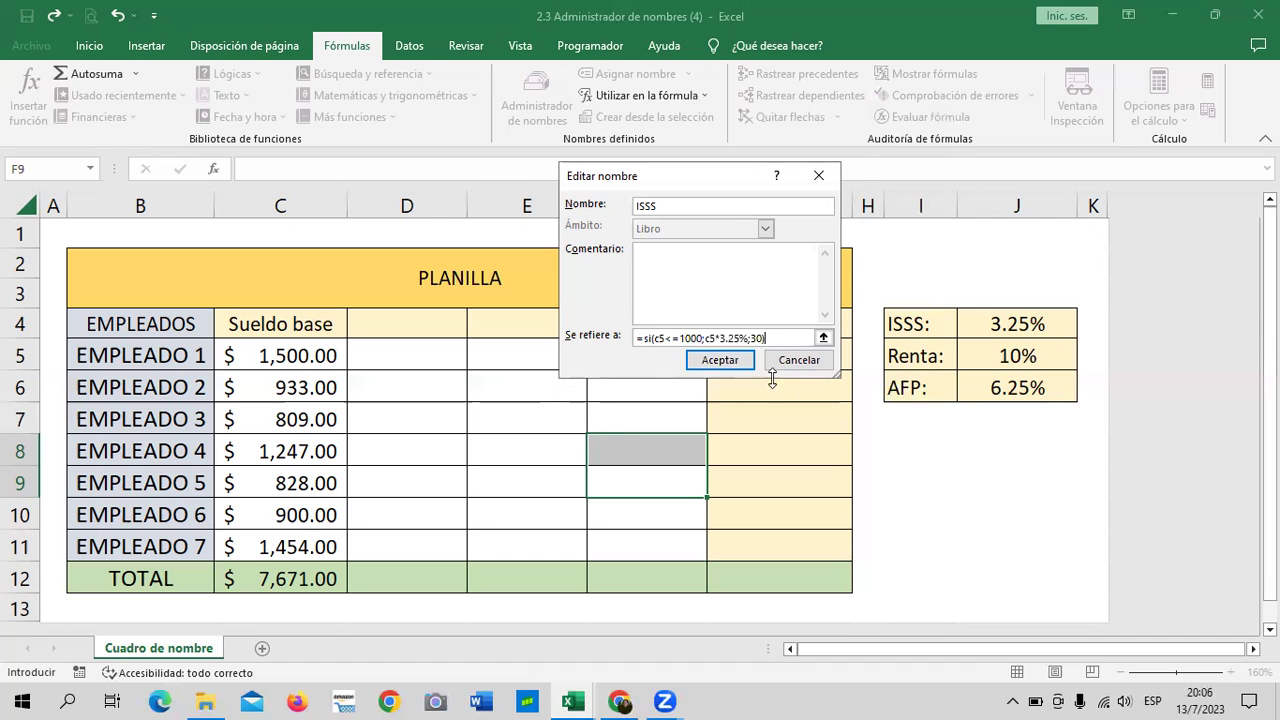
pyautogui.click(736, 362)
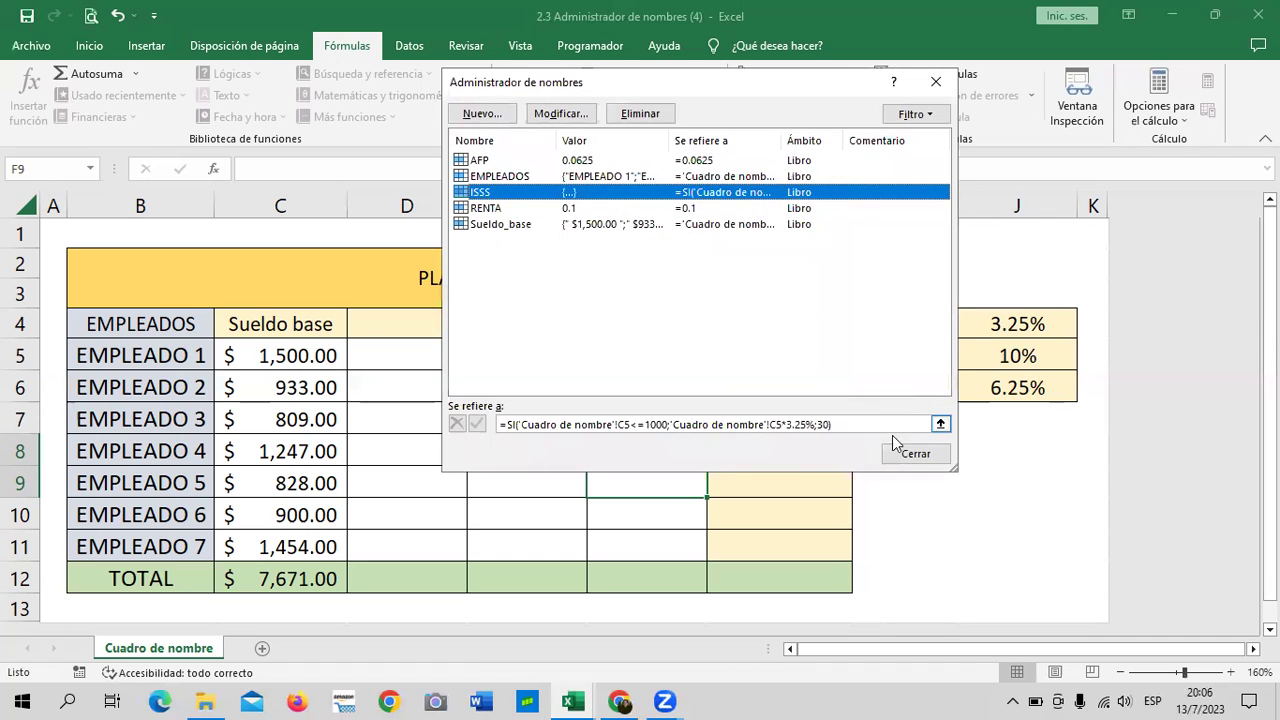
pyautogui.click(915, 452)
pyautogui.click(398, 340)
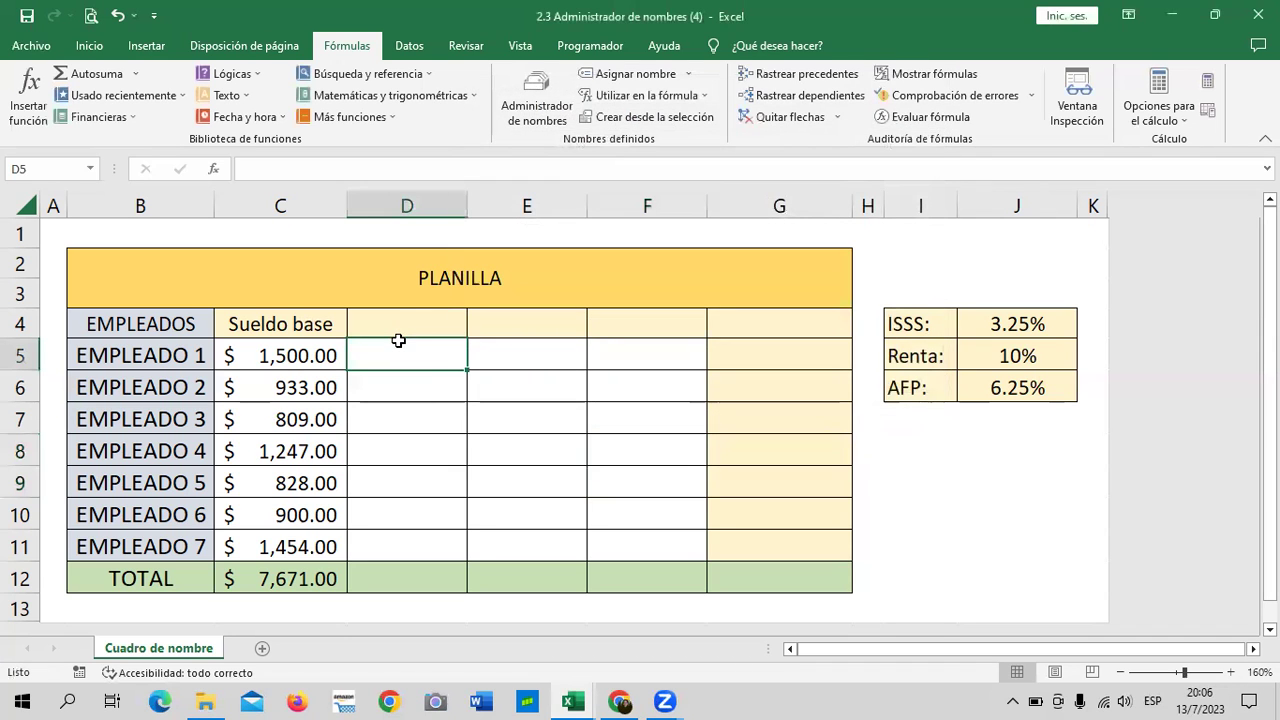
pyautogui.write('=isss')
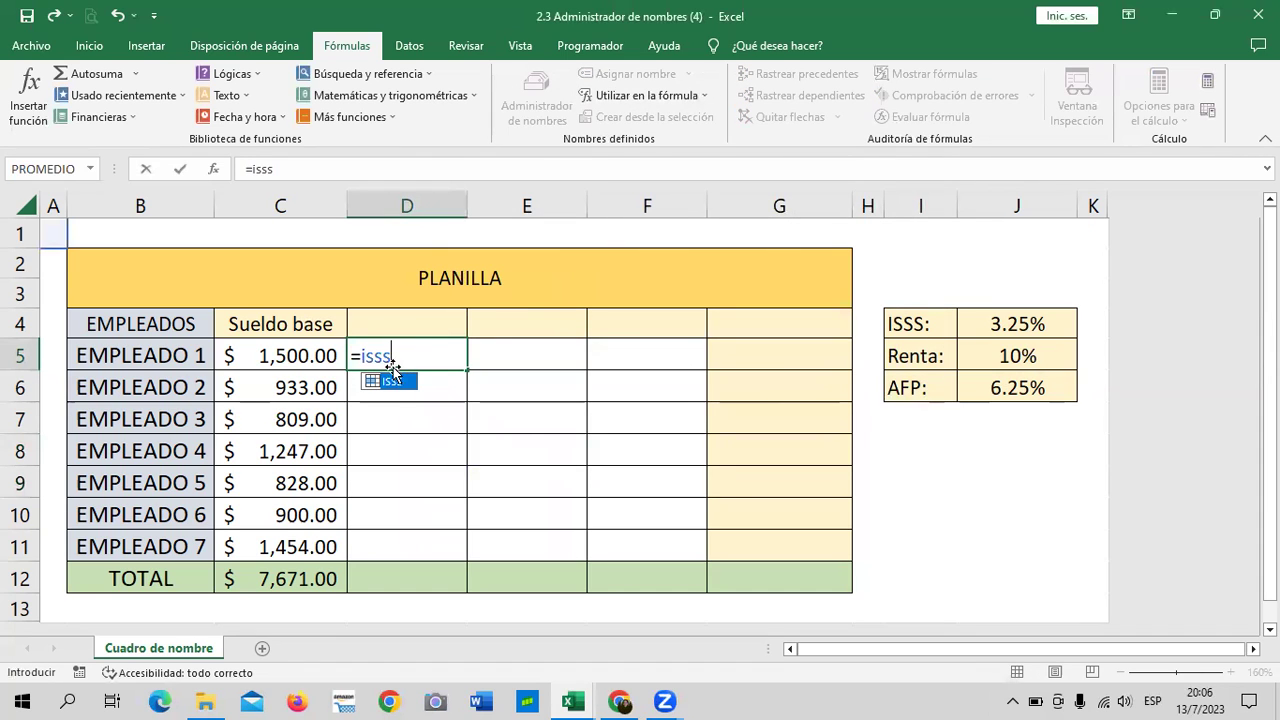
pyautogui.doubleClick(396, 380)
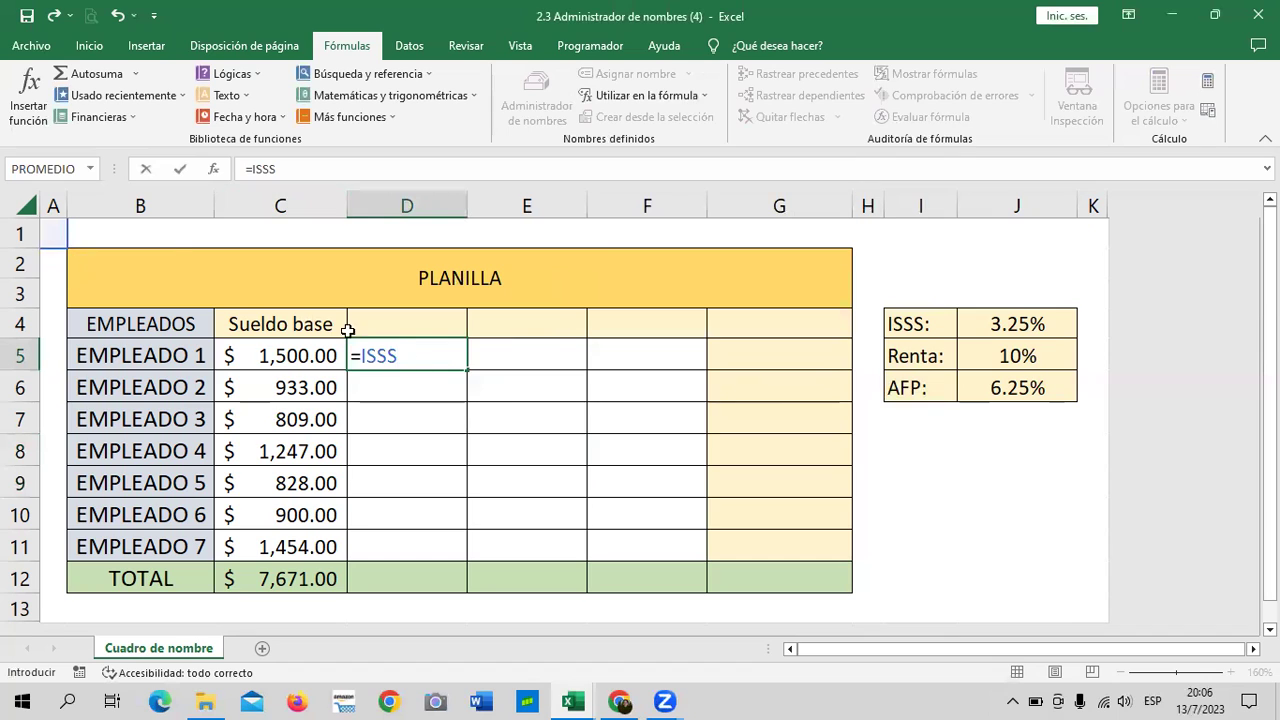
pyautogui.press('Return')
pyautogui.click(419, 337)
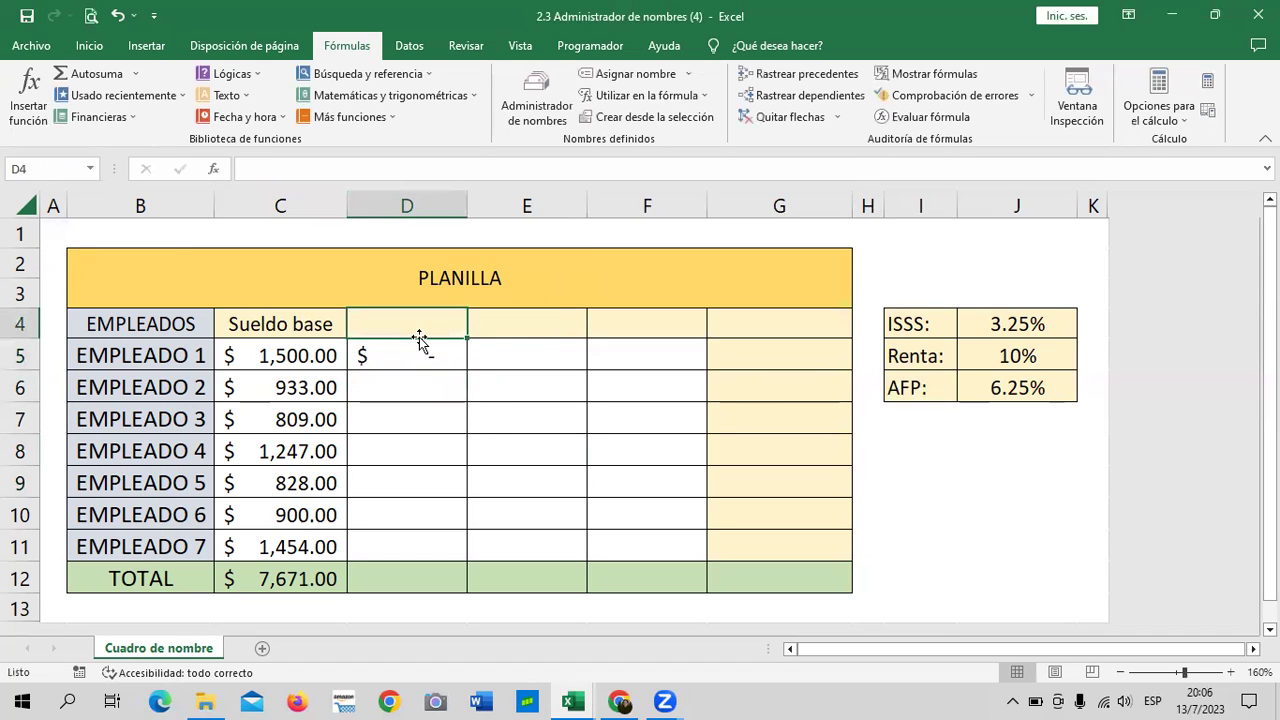
pyautogui.click(424, 342)
pyautogui.click(412, 384)
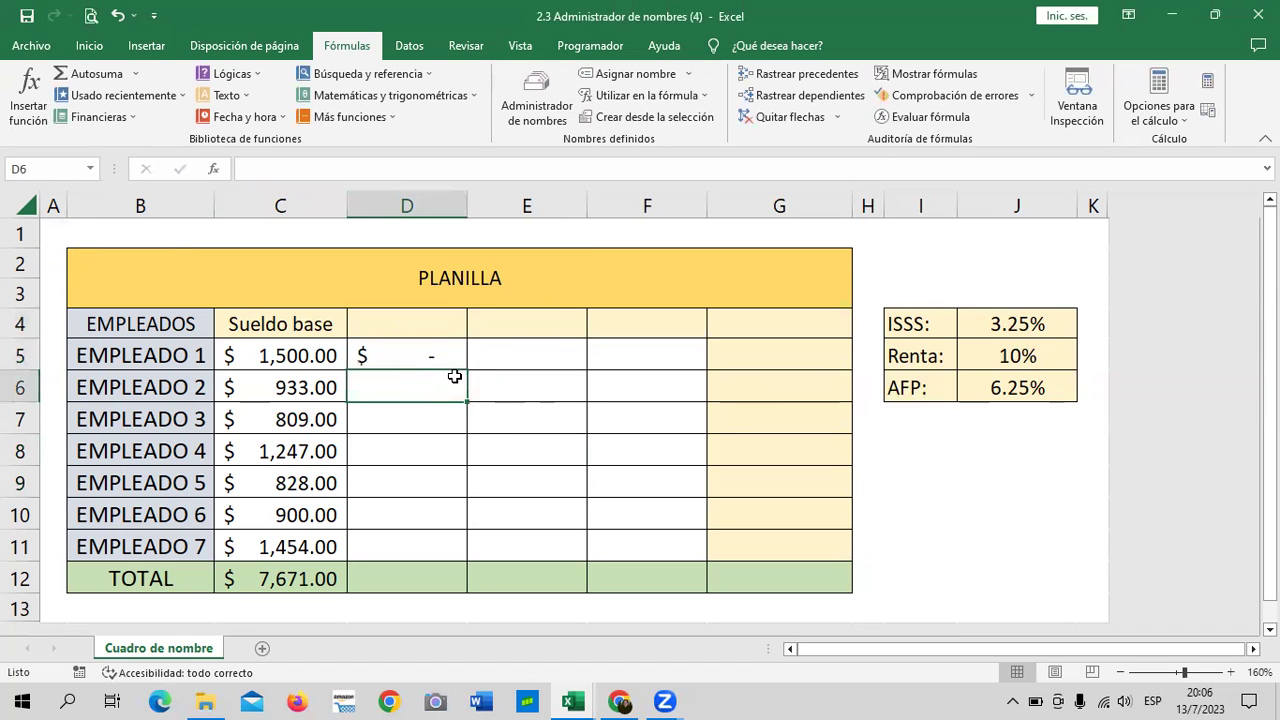
pyautogui.click(426, 356)
pyautogui.press('BackSpace')
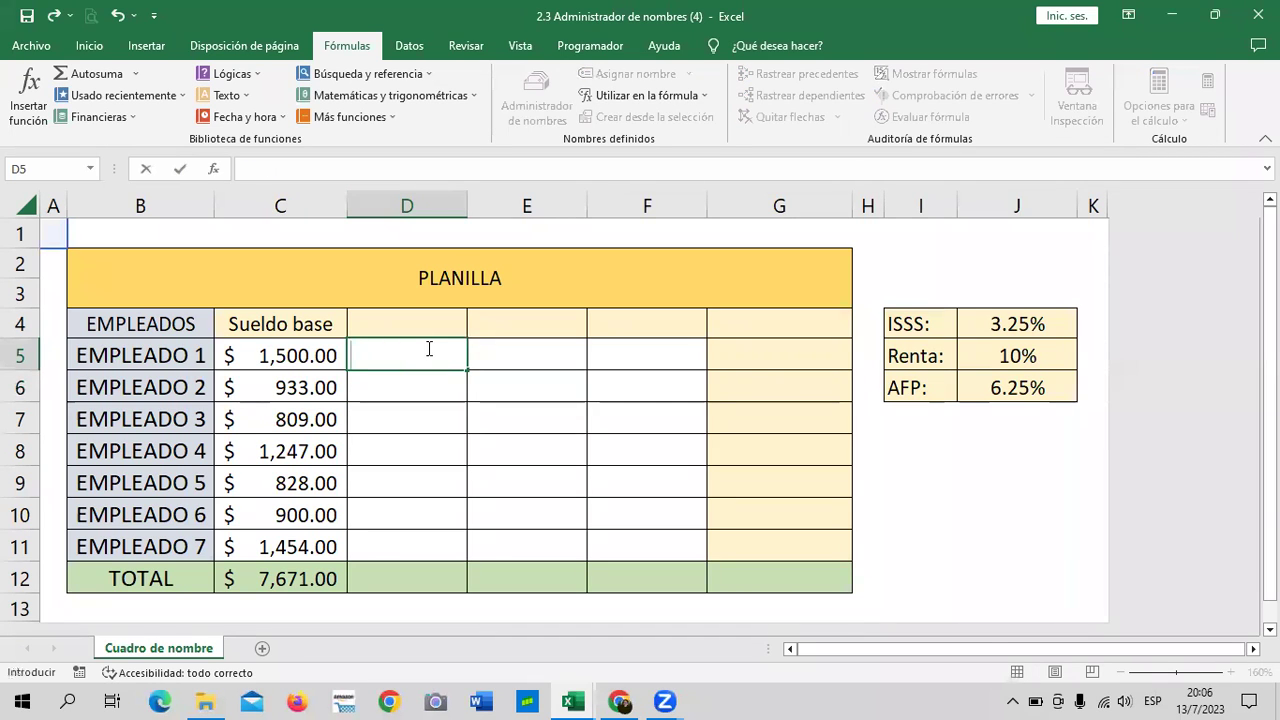
pyautogui.write('=iss')
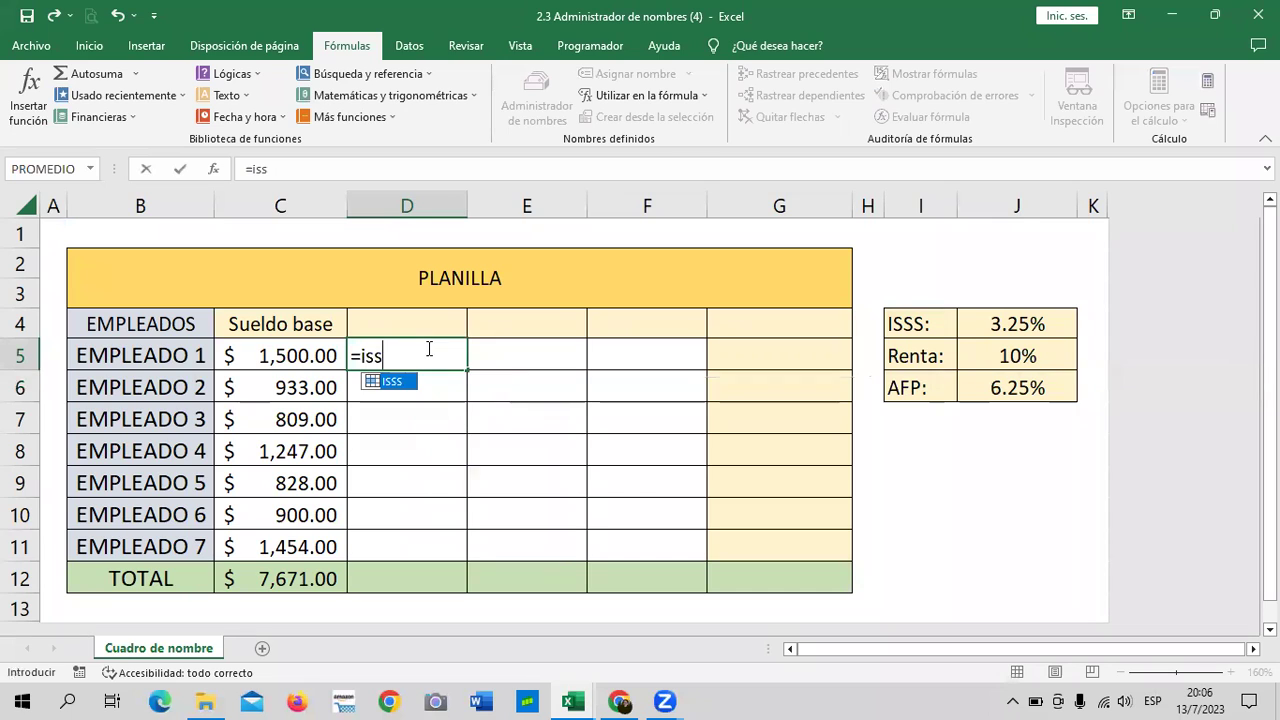
pyautogui.doubleClick(392, 381)
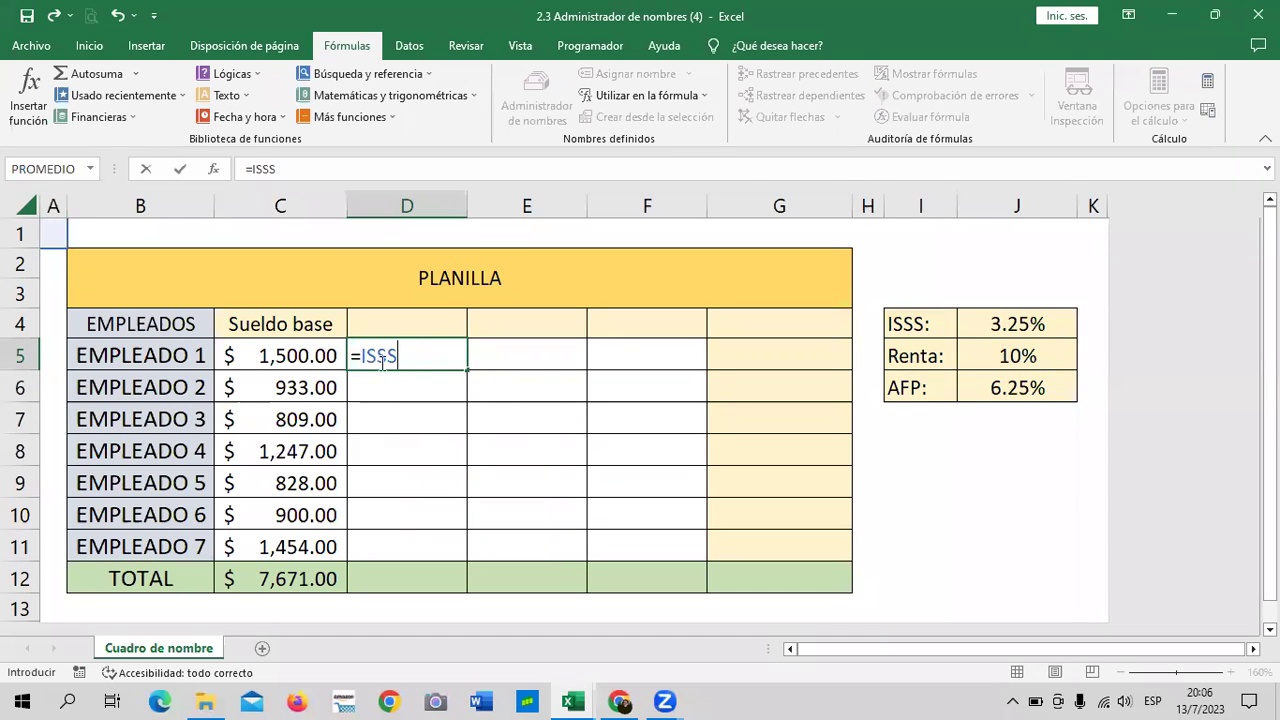
pyautogui.press('BackSpace')
pyautogui.press('BackSpace')
pyautogui.press('BackSpace')
pyautogui.press('BackSpace')
pyautogui.press('BackSpace')
pyautogui.press('Return')
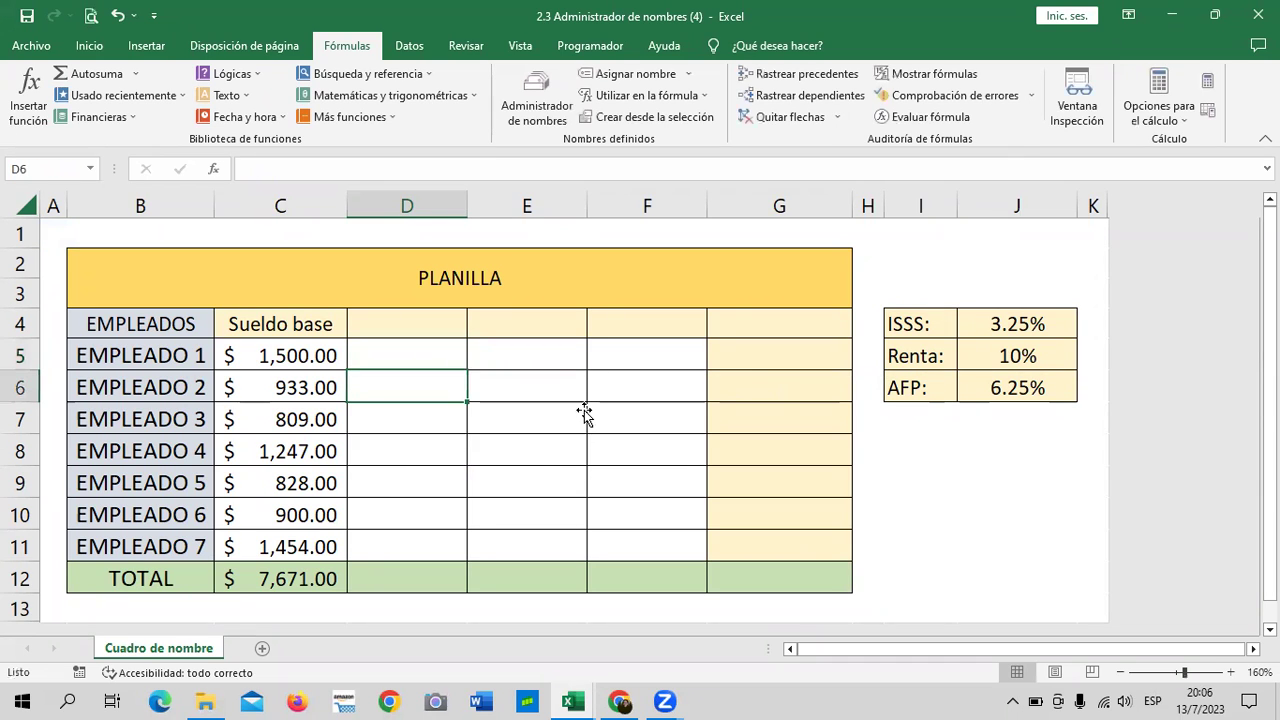
pyautogui.click(584, 413)
pyautogui.click(536, 100)
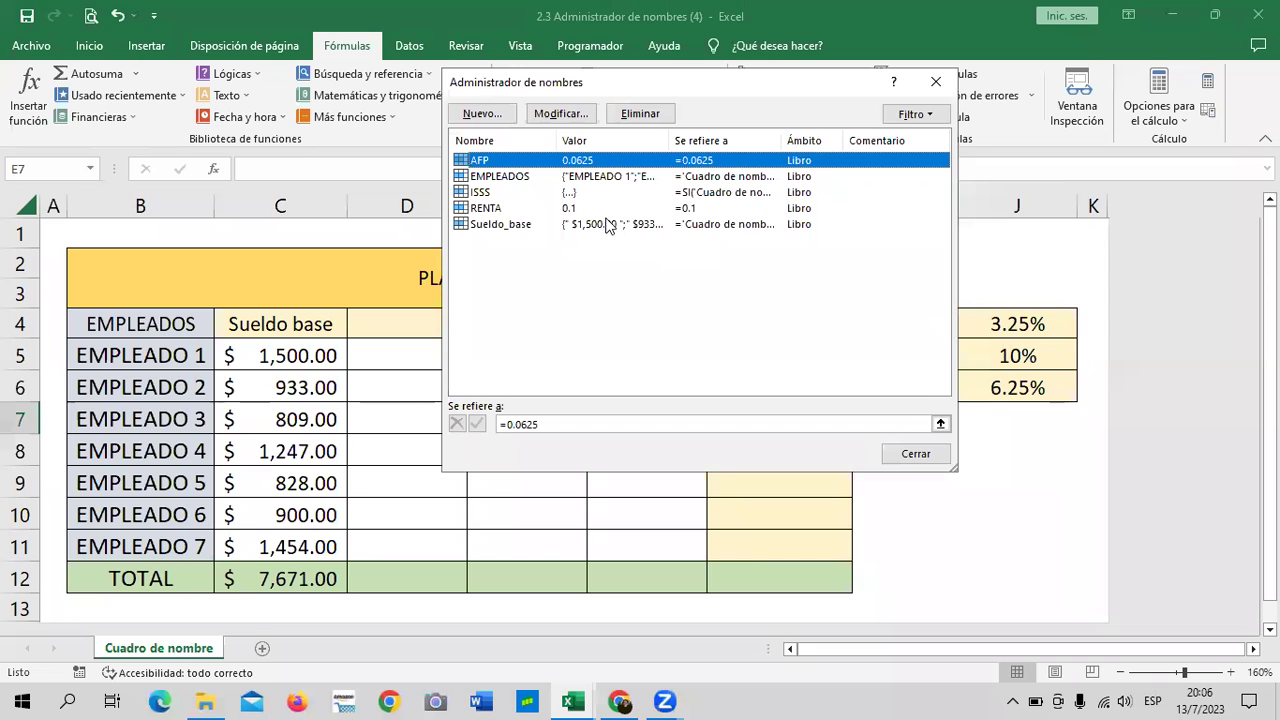
# Step: Inspect the ISSS name's formula, try a C5 reference, then discard the edit and close Name Manager
pyautogui.click(566, 192)
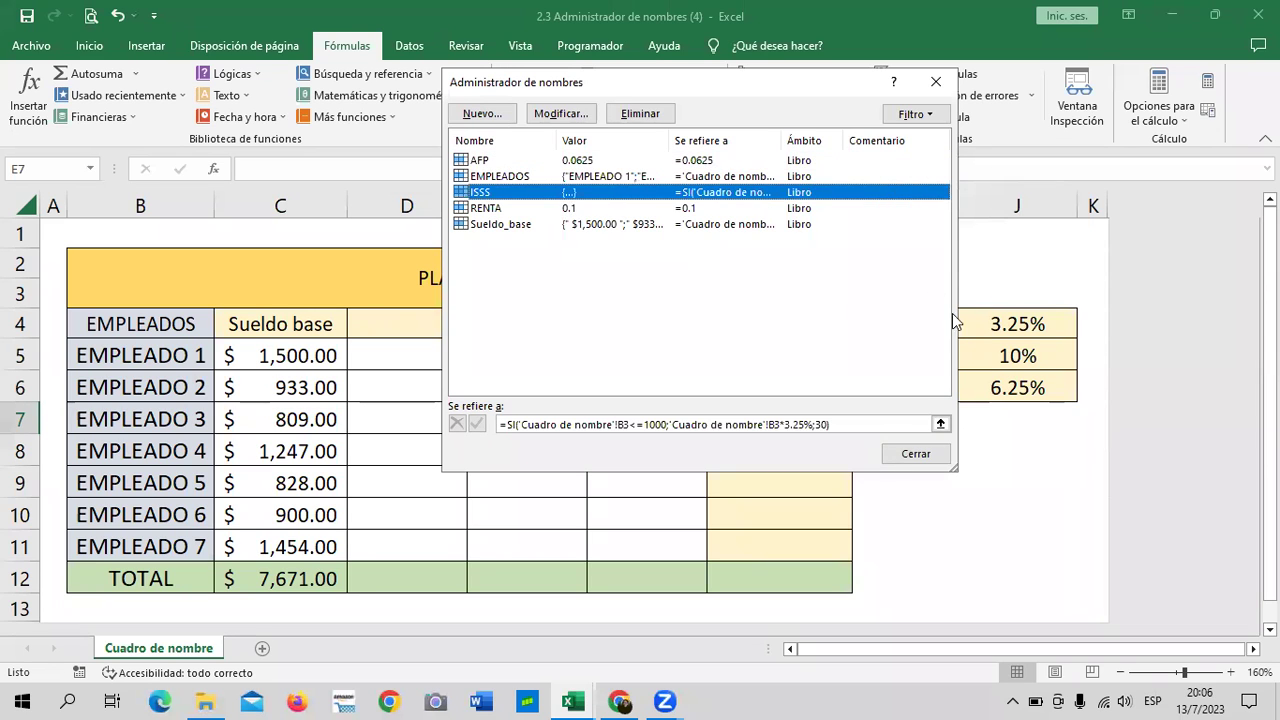
pyautogui.click(575, 114)
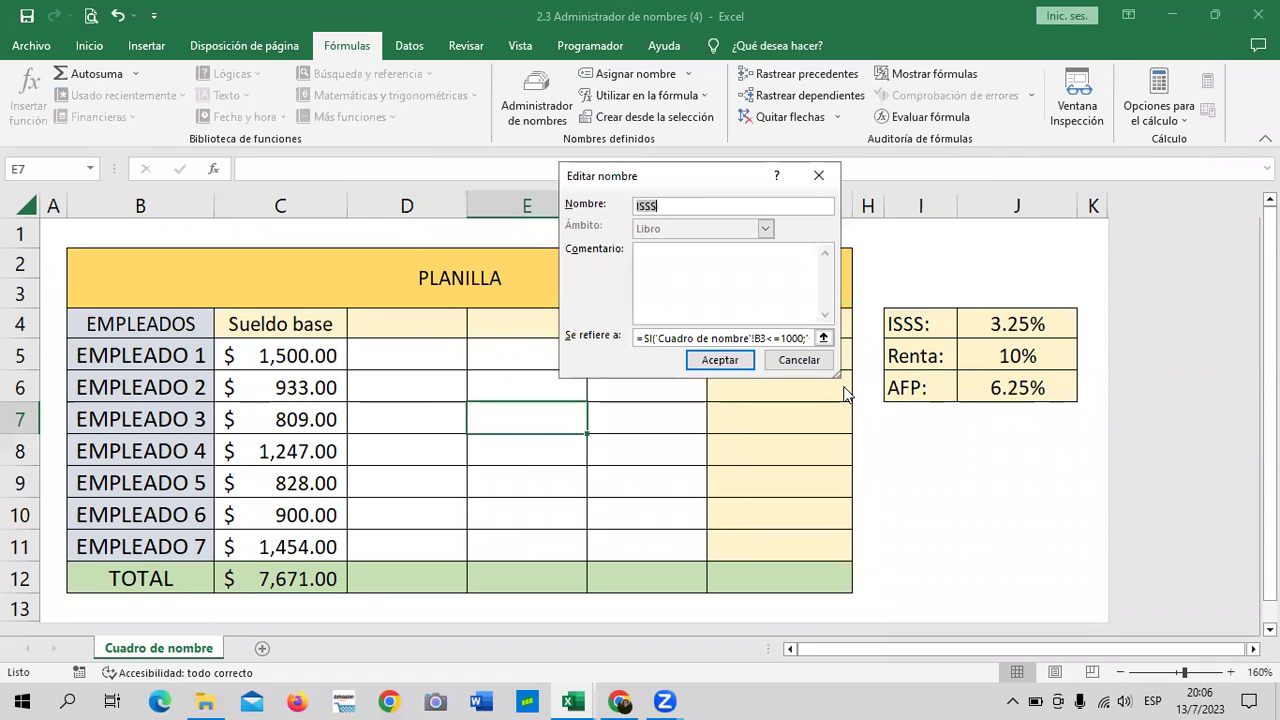
pyautogui.click(770, 338)
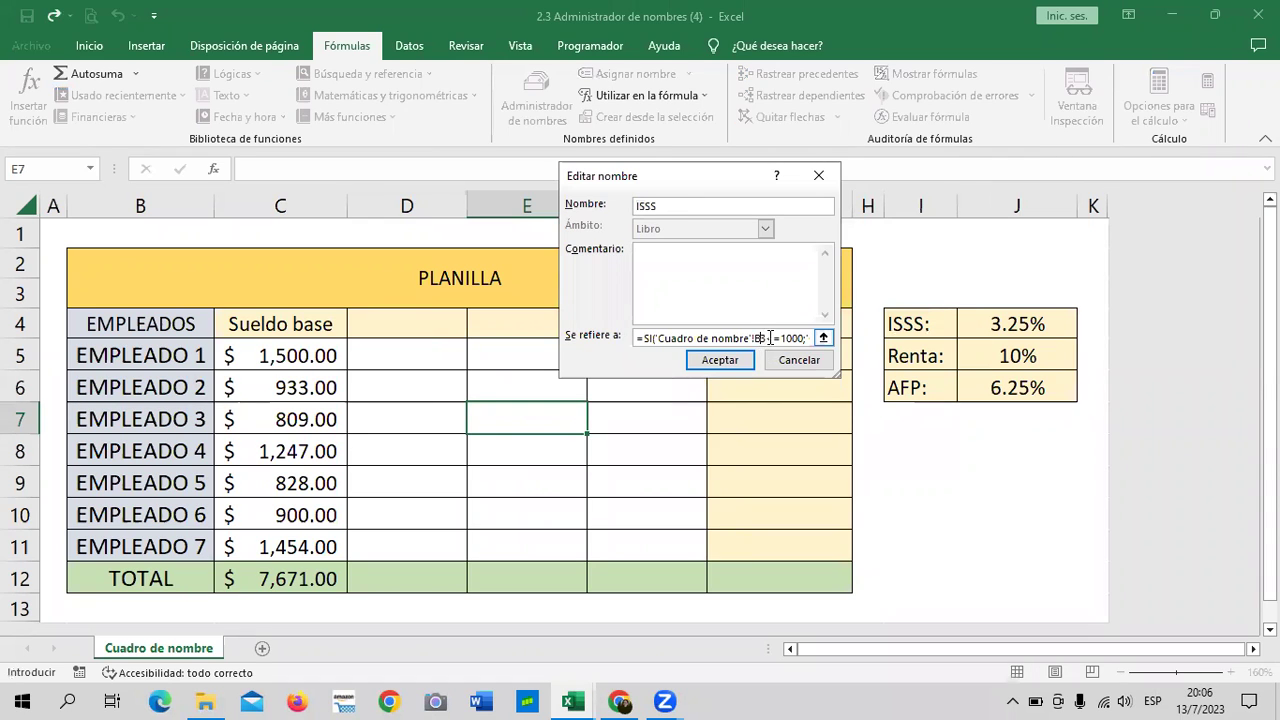
pyautogui.press('BackSpace')
pyautogui.press('BackSpace')
pyautogui.write('c5')
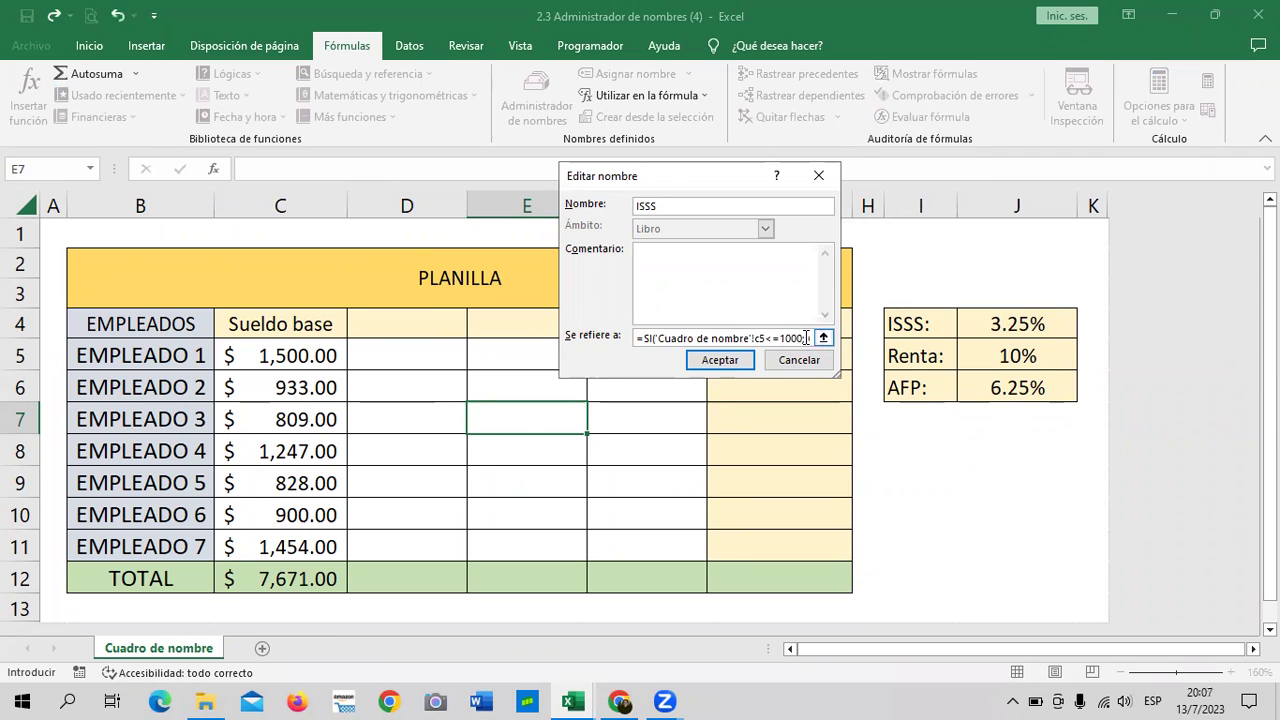
pyautogui.press('Right')
pyautogui.press('Right')
pyautogui.press('Right')
pyautogui.press('Right')
pyautogui.press('Right')
pyautogui.press('Right')
pyautogui.click(786, 359)
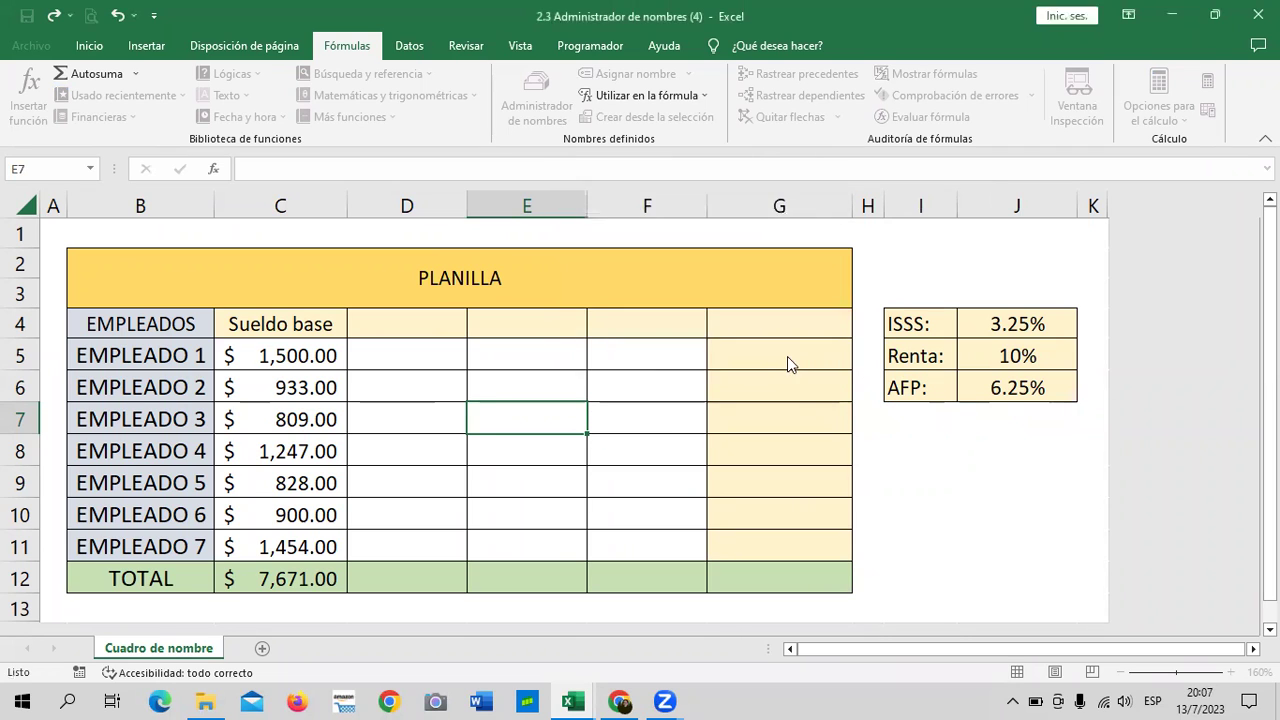
pyautogui.click(914, 453)
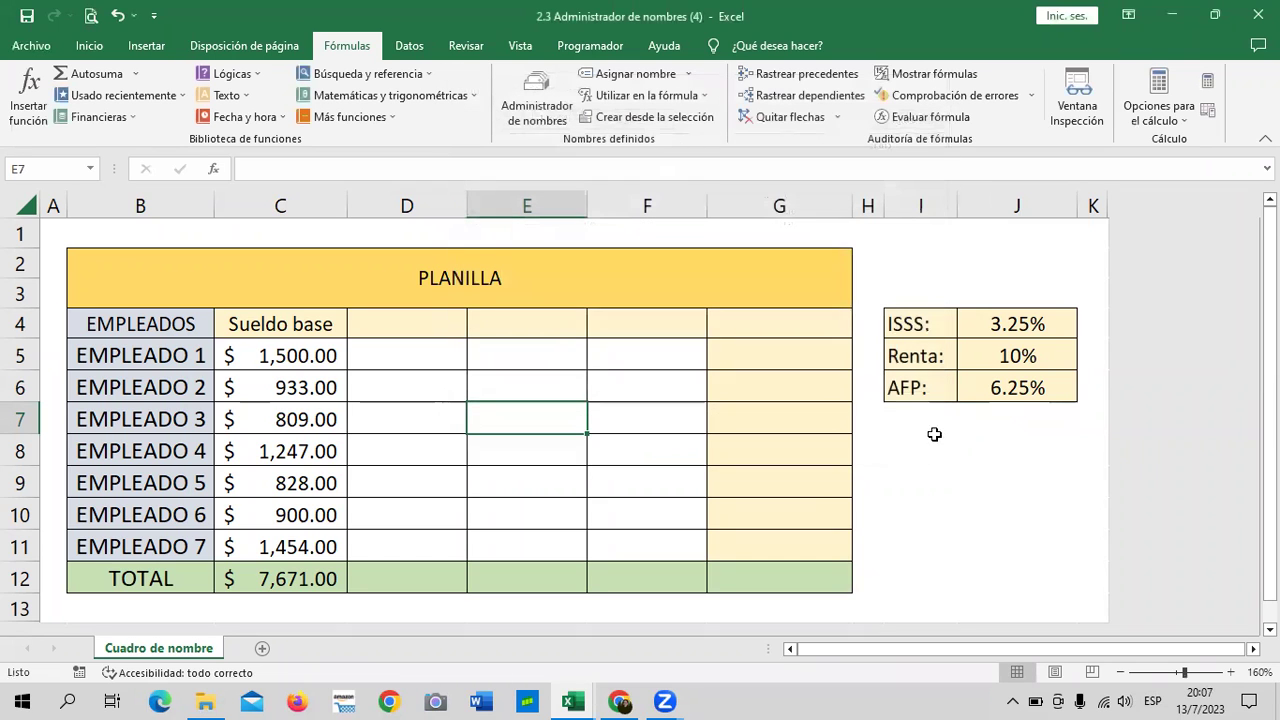
# Step: Undo three changes to restore the =ISSS results in D5:D11, then select D5
pyautogui.click(115, 16)
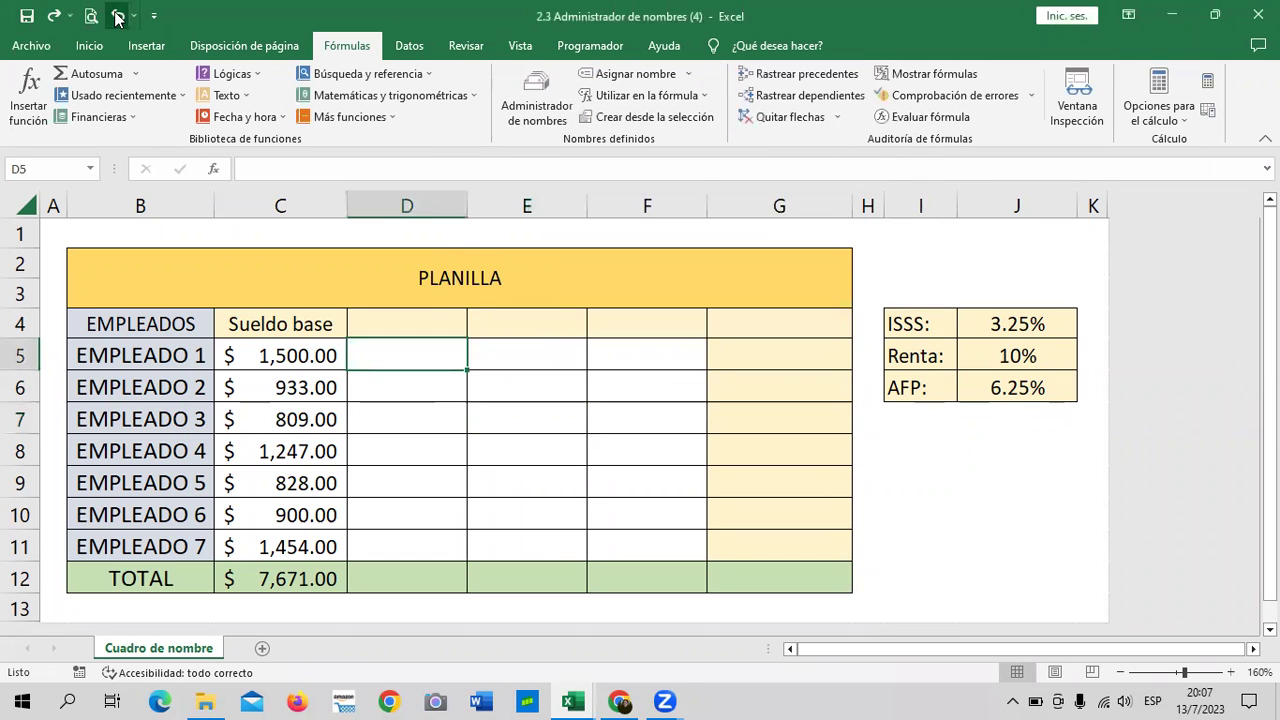
pyautogui.click(115, 16)
pyautogui.click(115, 16)
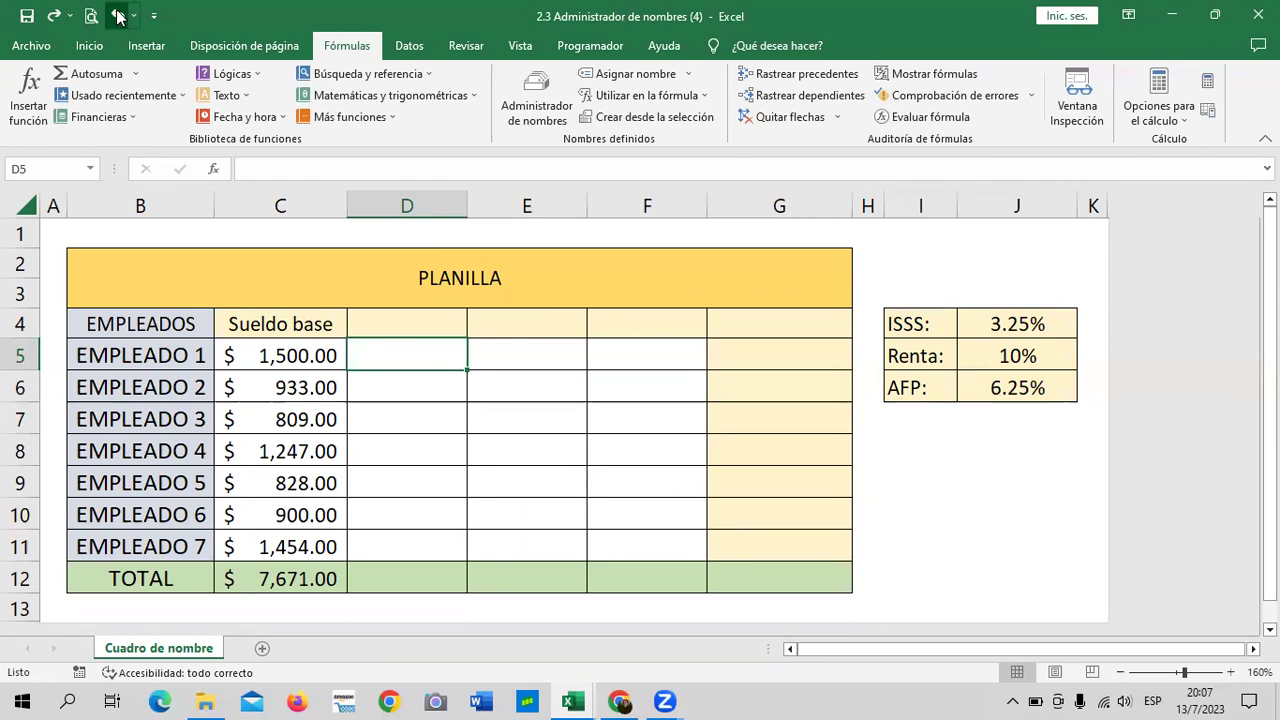
pyautogui.moveTo(640, 546); pyautogui.dragTo(630, 512)
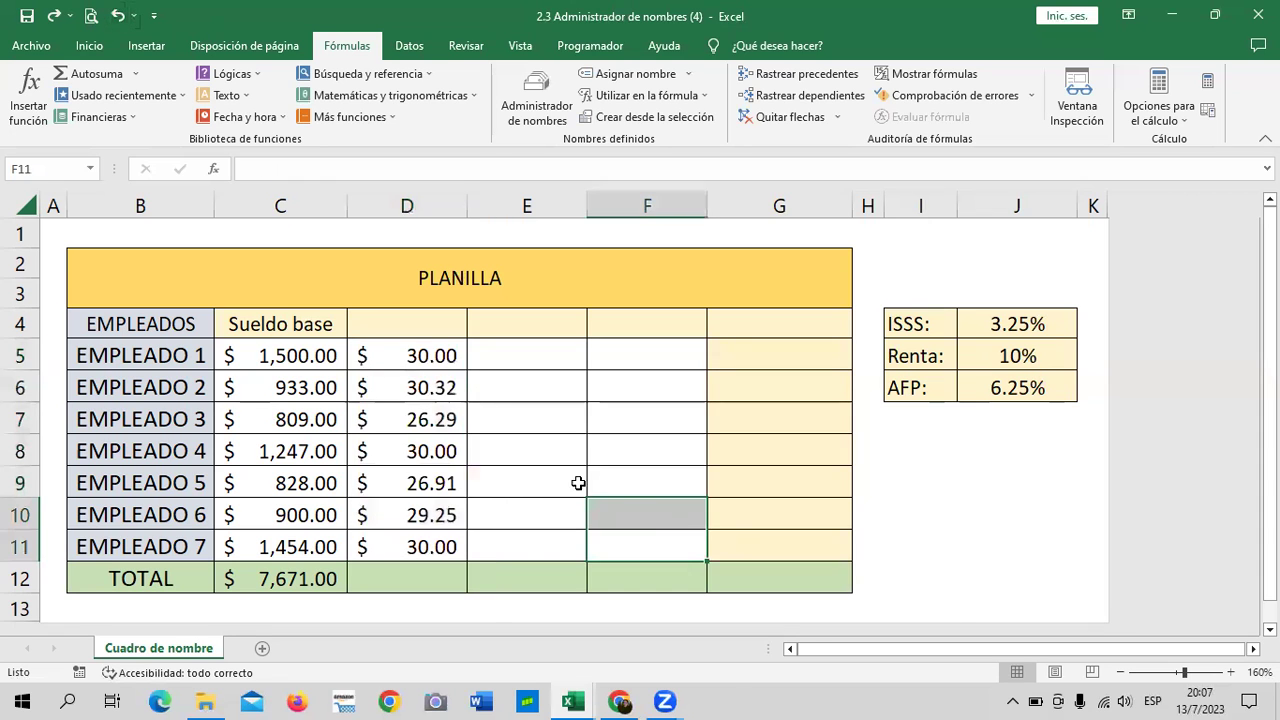
pyautogui.click(420, 354)
# Step: Review the full ISSS formula text in Name Manager without changing it, then close it
pyautogui.click(537, 100)
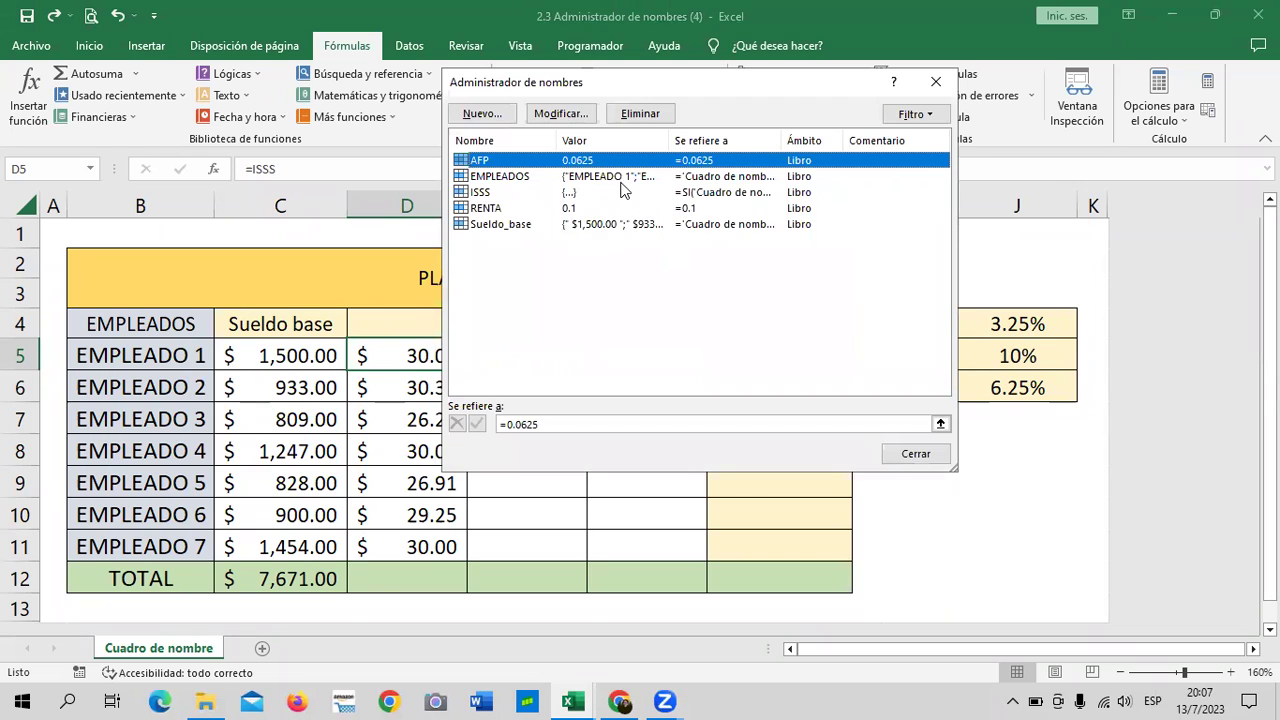
pyautogui.click(567, 197)
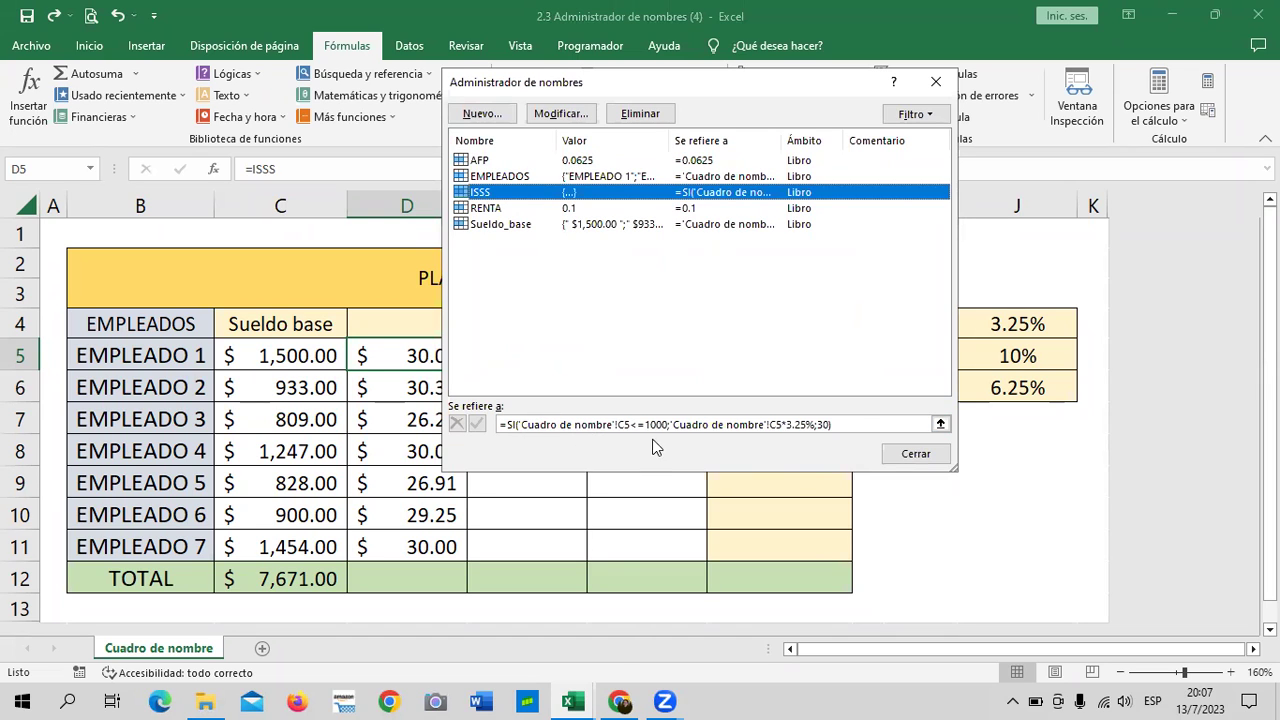
pyautogui.click(838, 427)
pyautogui.click(840, 425)
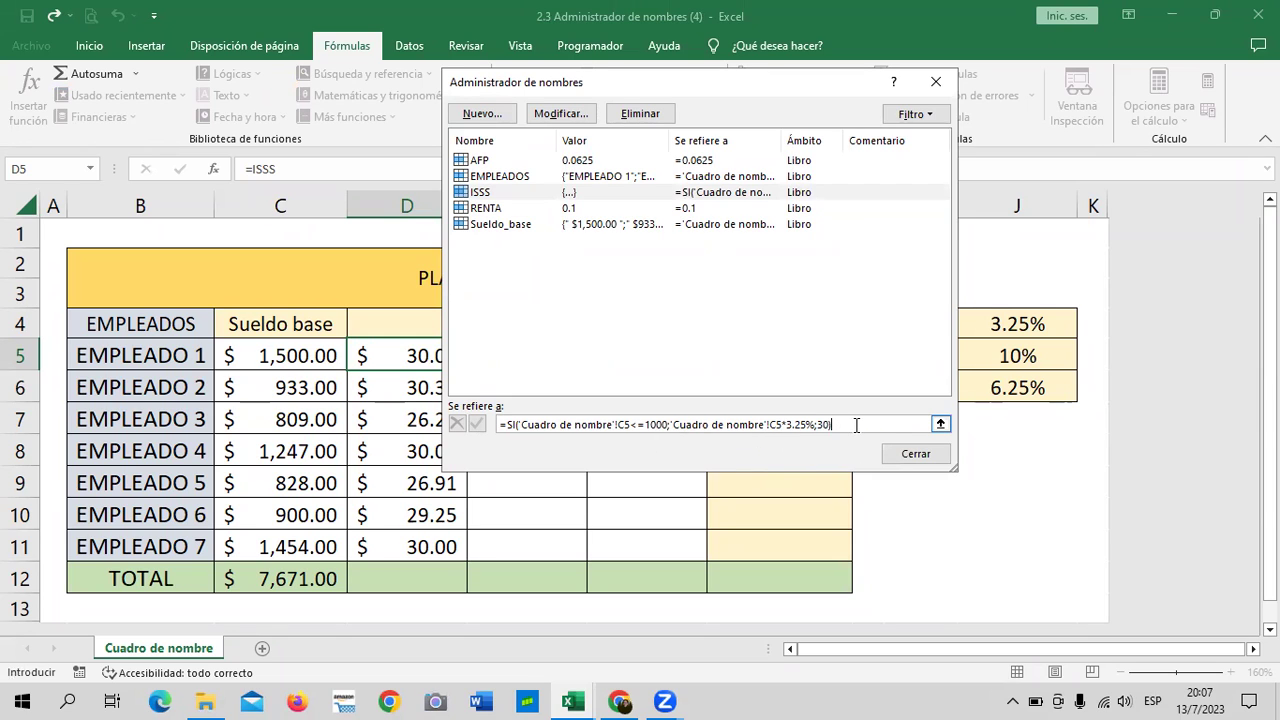
pyautogui.moveTo(848, 425); pyautogui.dragTo(497, 425)
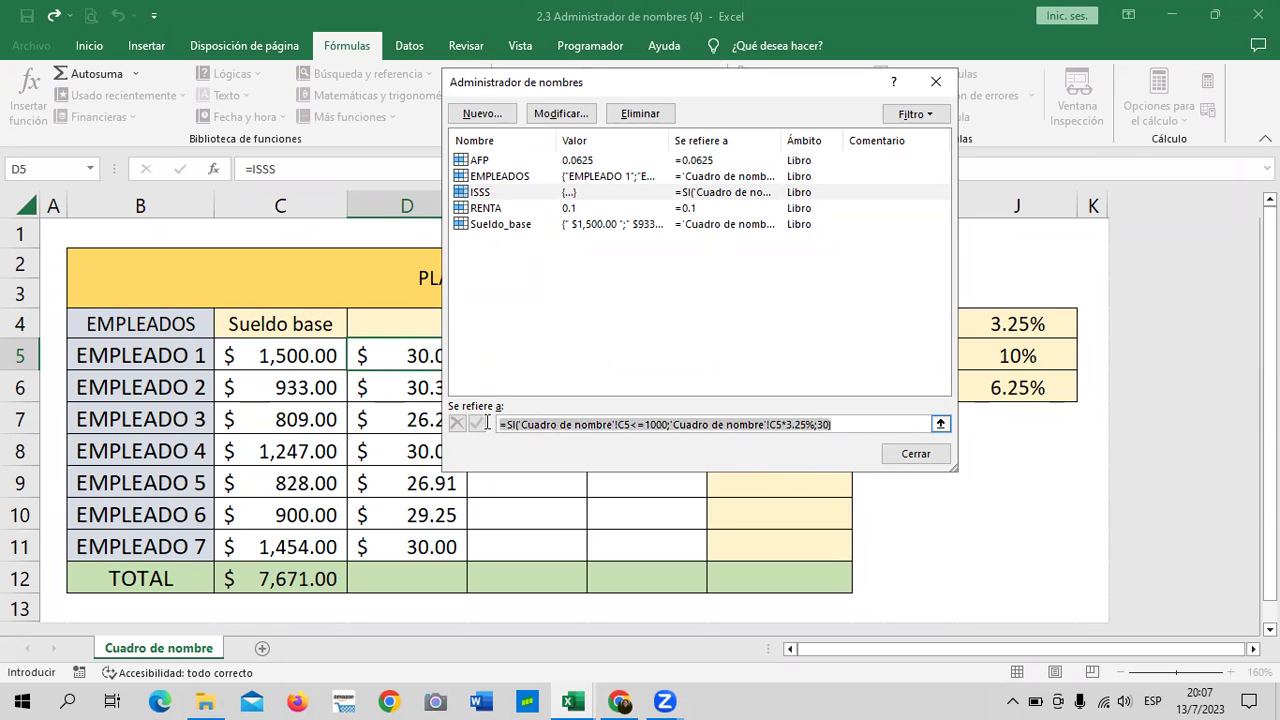
pyautogui.click(873, 424)
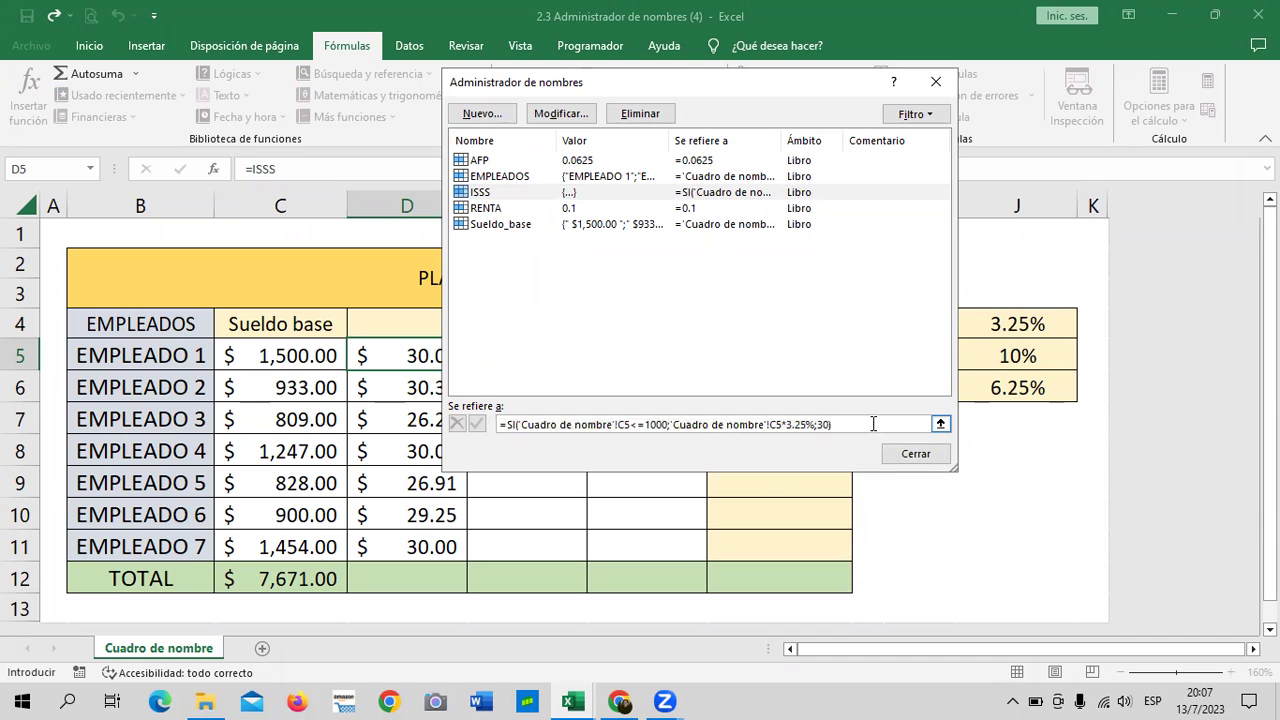
pyautogui.click(925, 452)
pyautogui.click(488, 382)
# Step: Change Empleado 1's base salary in C5 to 800, then to 1,200, making the total 7,371.00
pyautogui.click(438, 356)
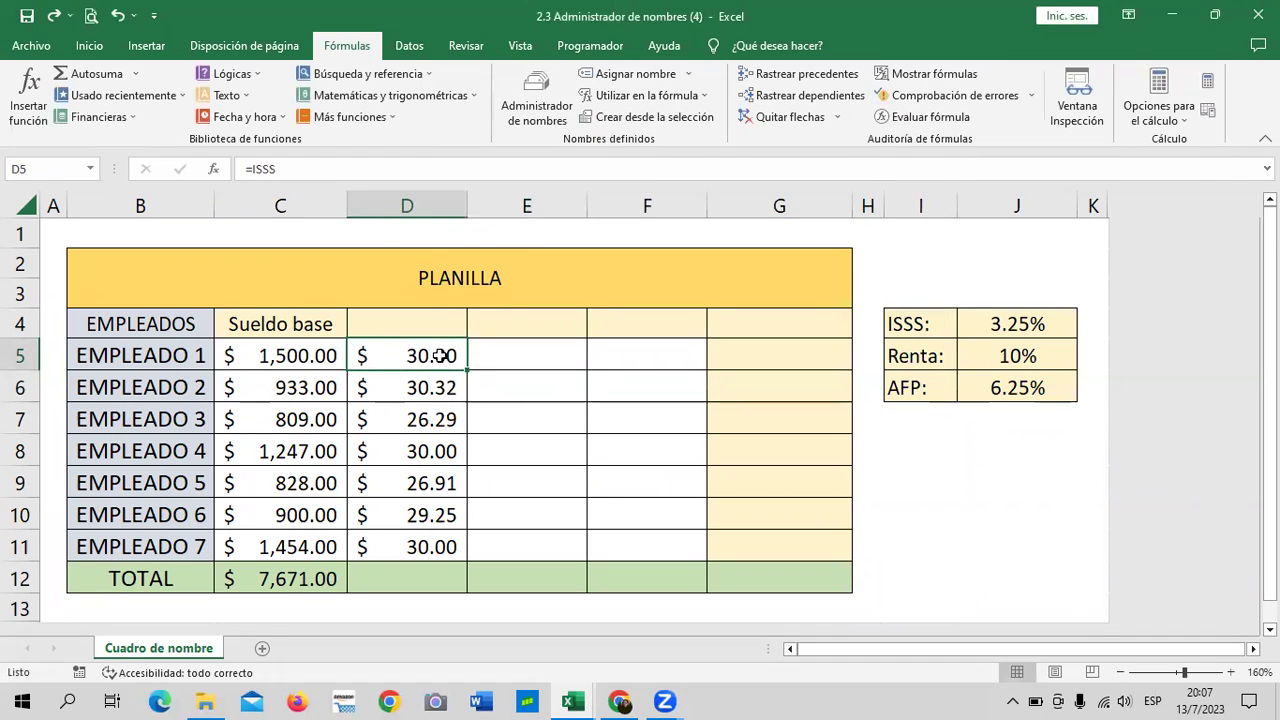
pyautogui.click(310, 357)
pyautogui.press('F2')
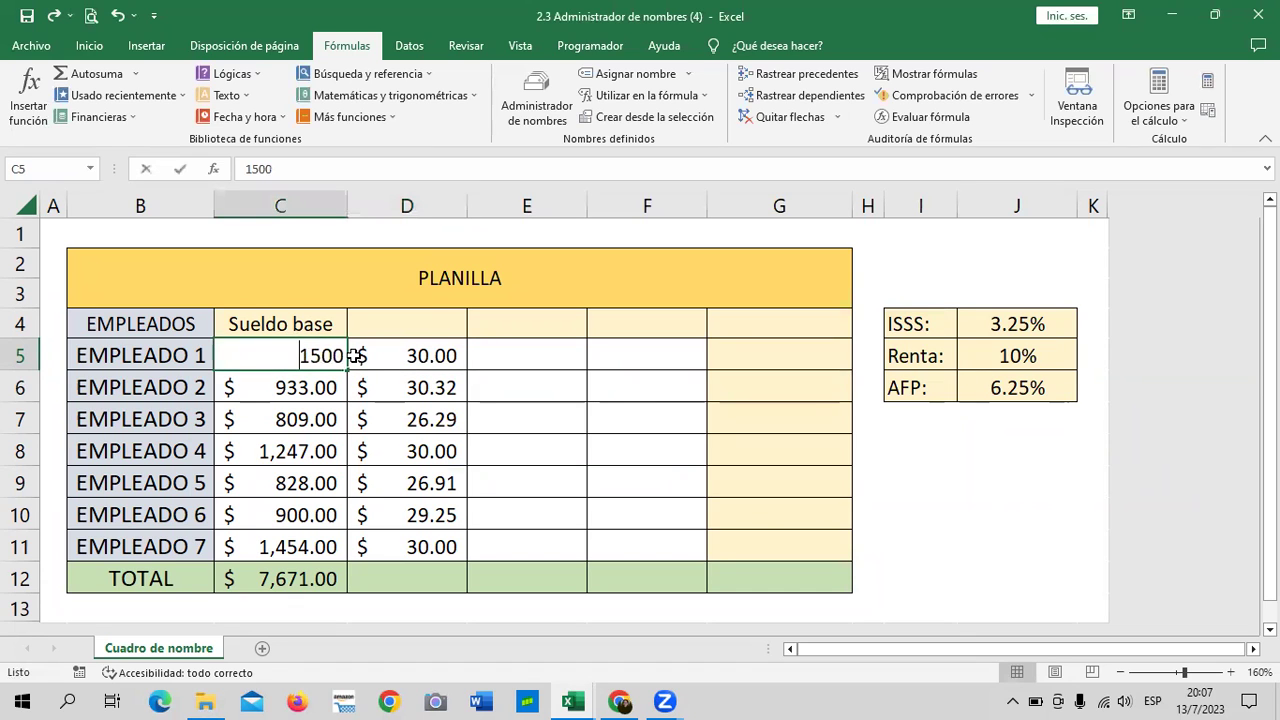
pyautogui.press('BackSpace')
pyautogui.press('BackSpace')
pyautogui.press('BackSpace')
pyautogui.write('800')
pyautogui.press('Return')
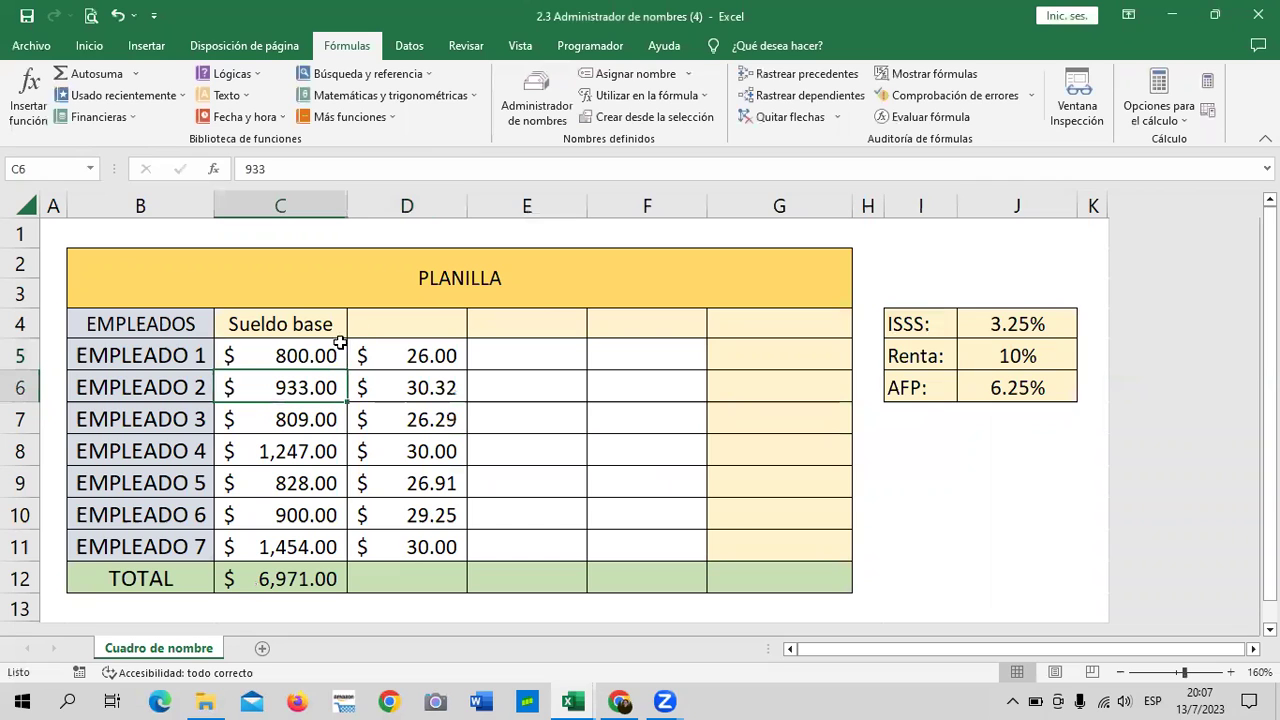
pyautogui.click(310, 350)
pyautogui.write('1200')
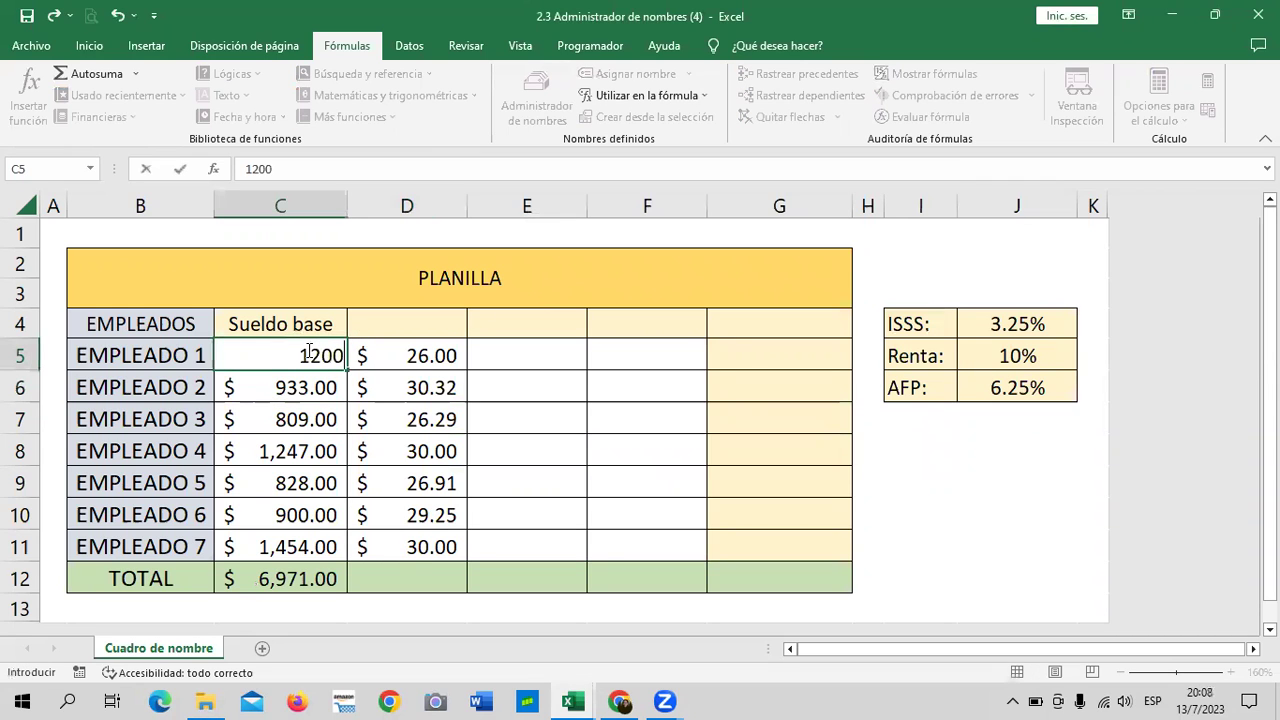
pyautogui.press('Return')
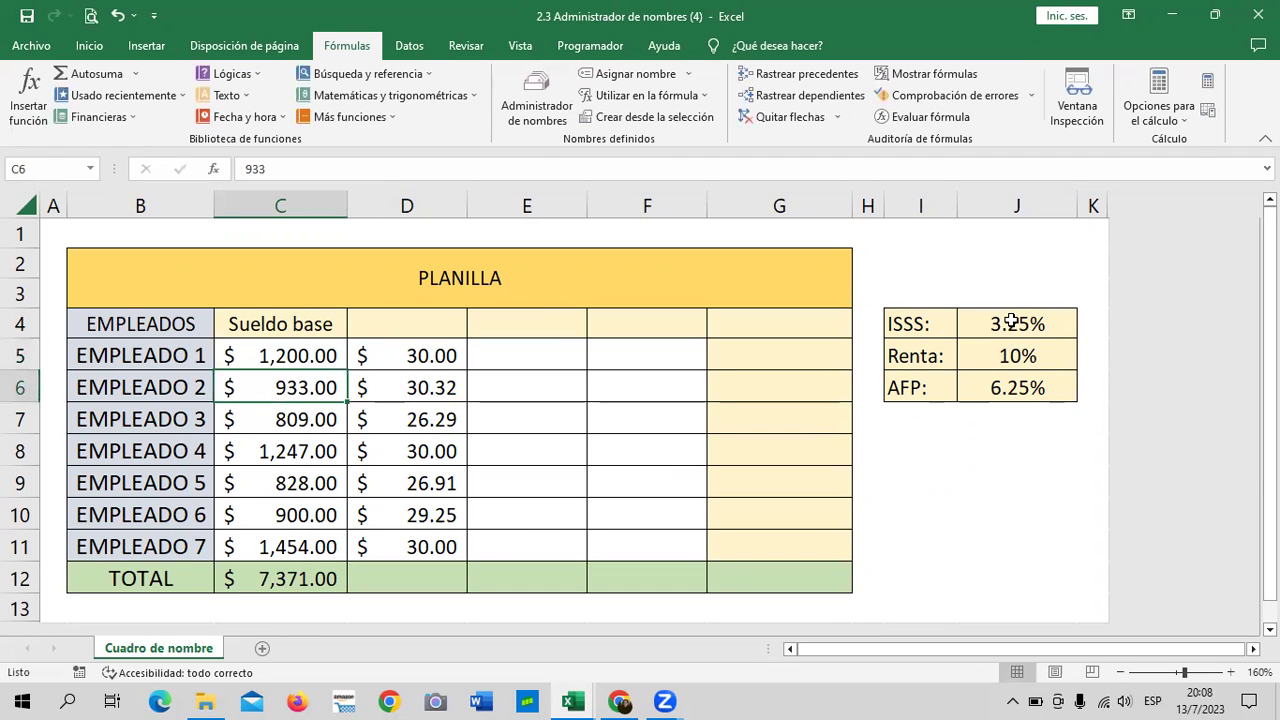
# Step: Select D5 and bring up Name Manager to view the workbook's defined names
pyautogui.click(655, 445)
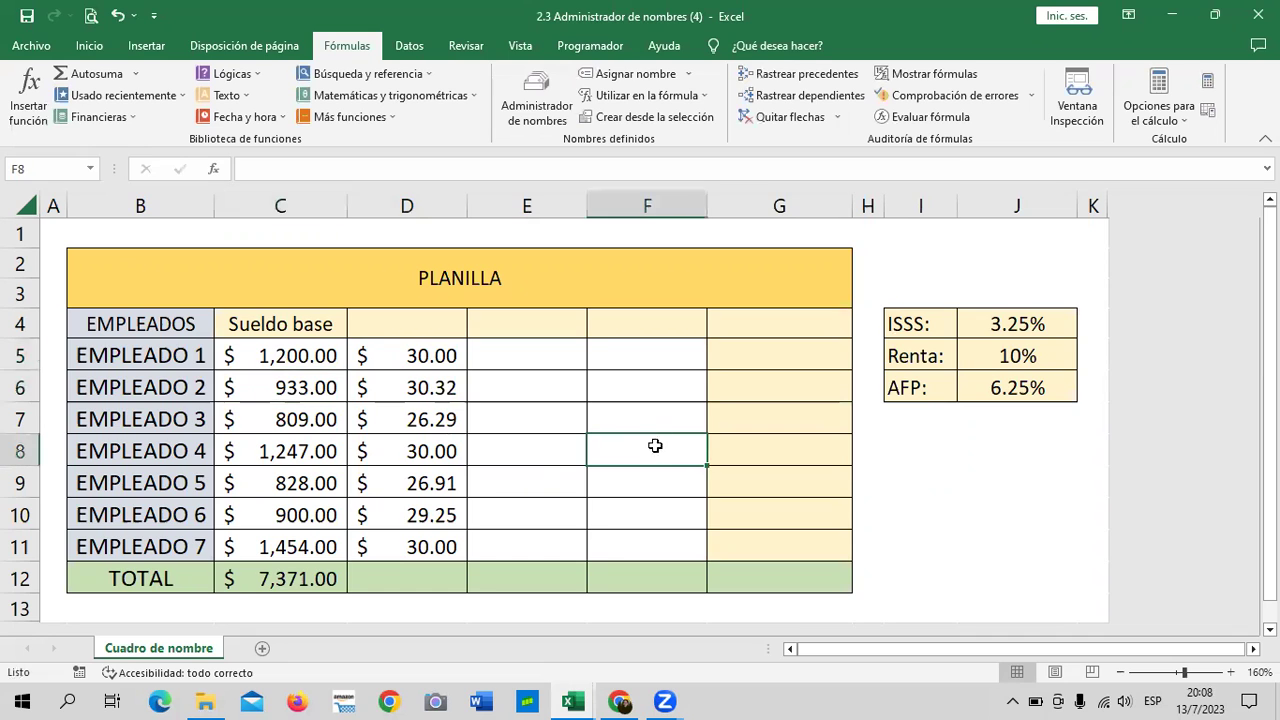
pyautogui.click(440, 352)
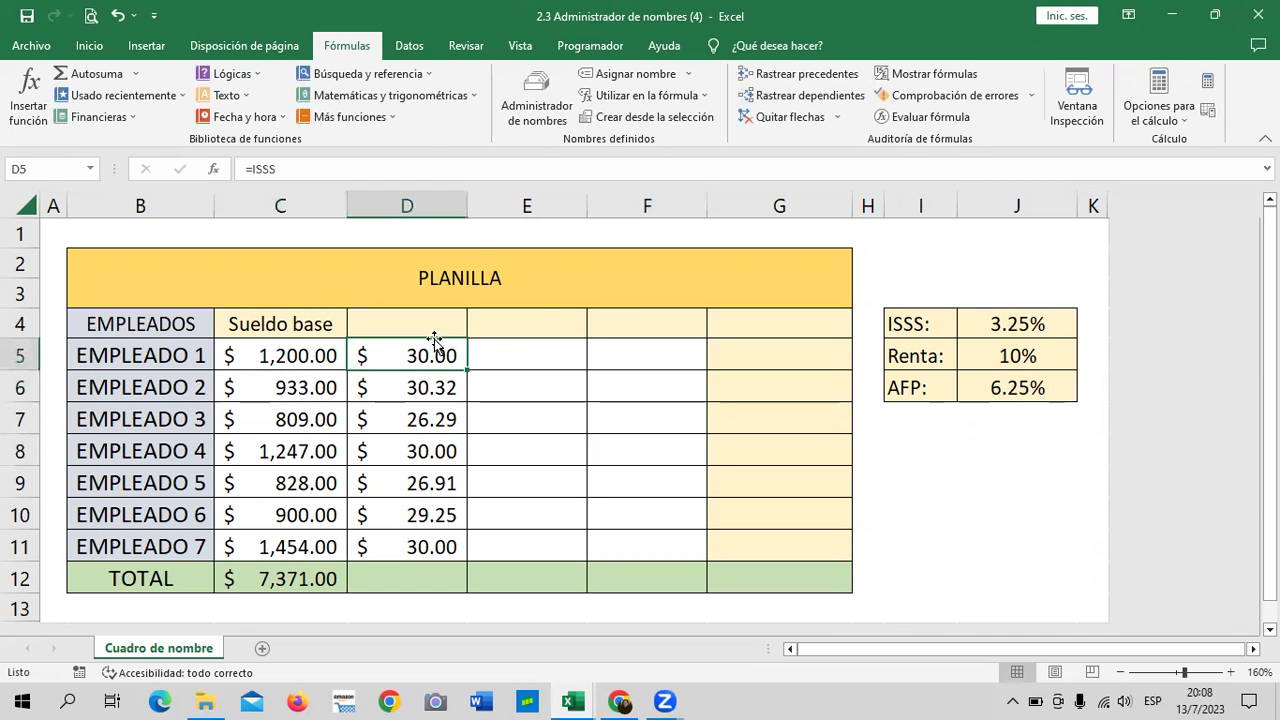
pyautogui.click(537, 100)
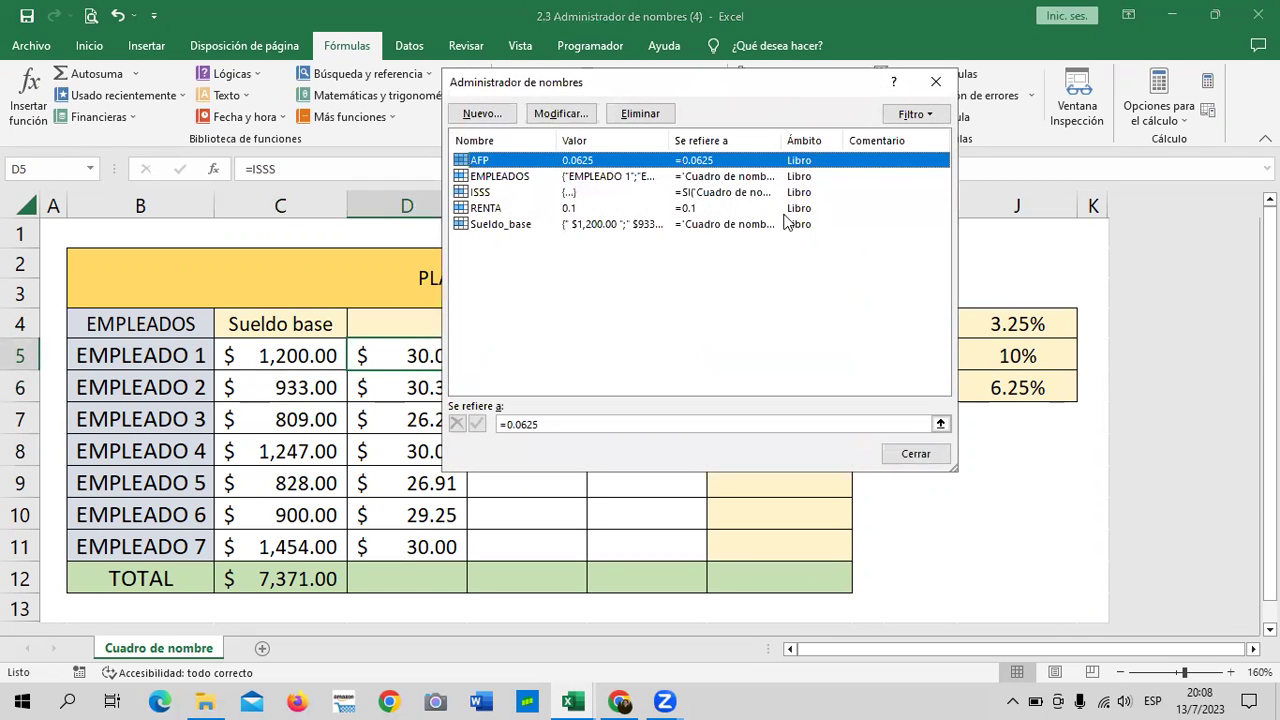
# Step: Try editing the ISSS name's formula in the Editar nombre dialog
pyautogui.click(570, 194)
pyautogui.click(575, 116)
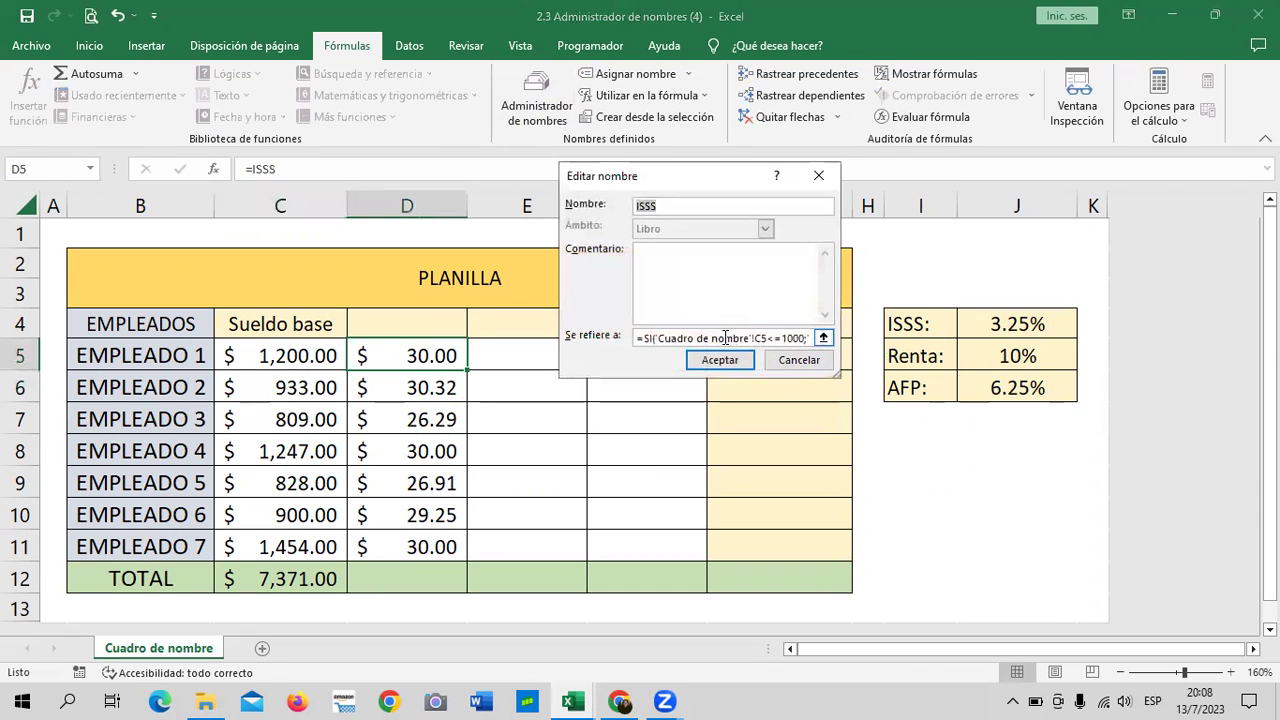
pyautogui.click(770, 338)
pyautogui.write('<')
pyautogui.write('+')
pyautogui.press('Right')
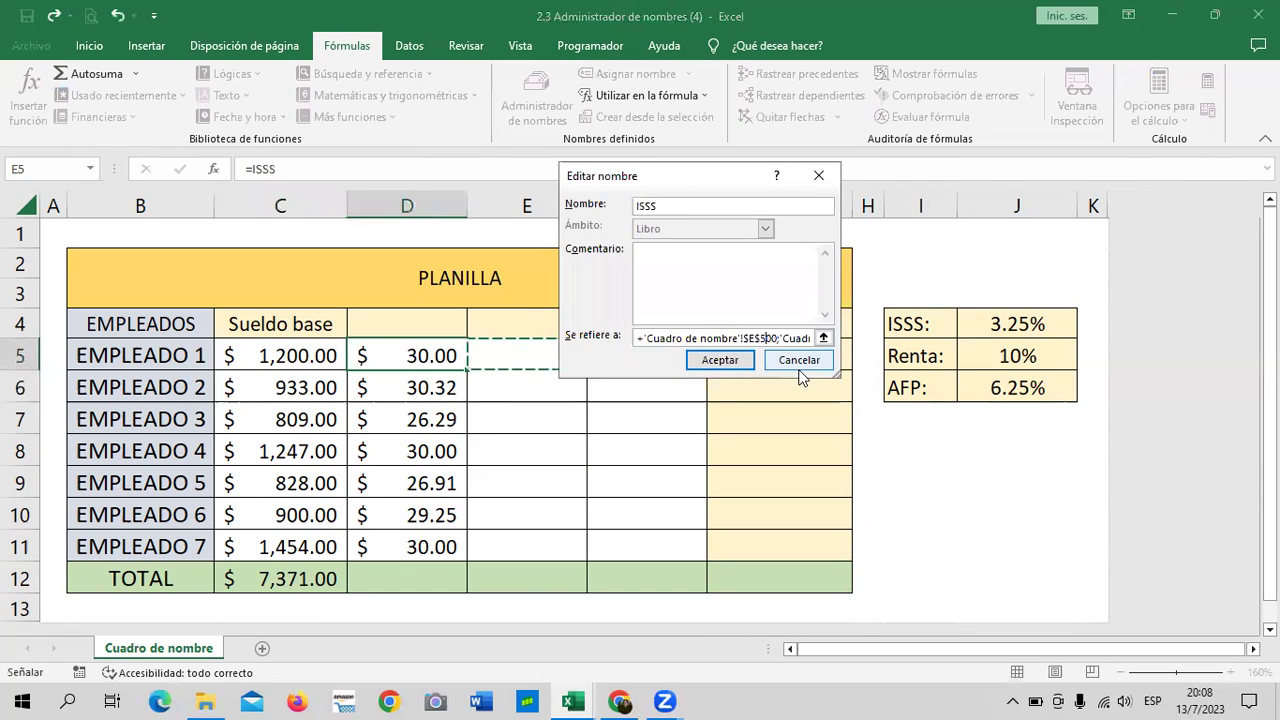
pyautogui.press('Right')
pyautogui.press('Right')
pyautogui.press('Right')
pyautogui.press('Right')
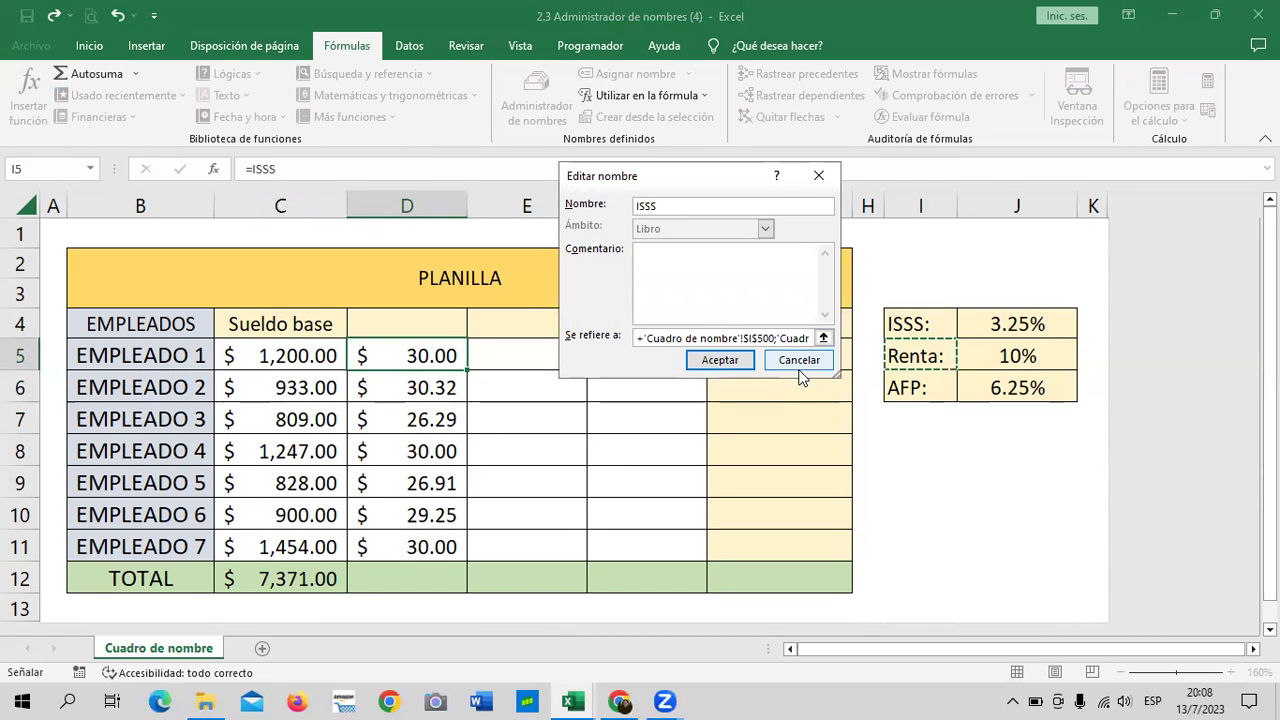
pyautogui.press('BackSpace')
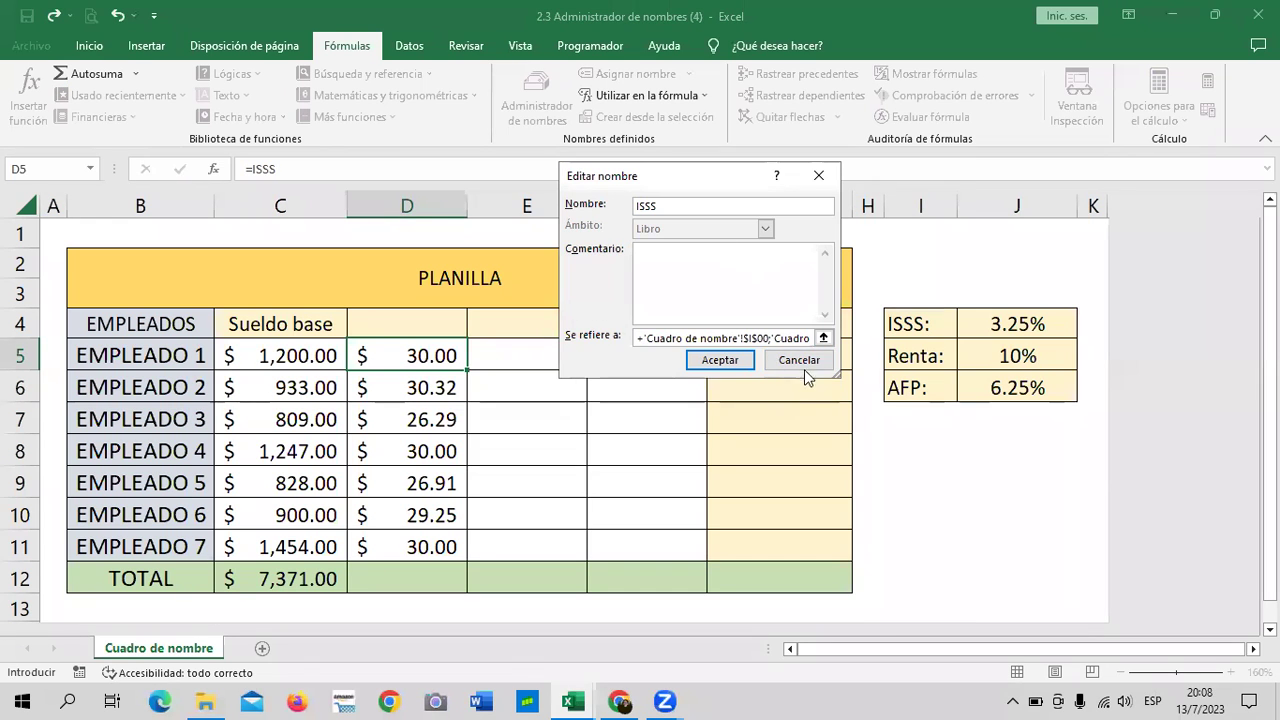
# Step: Discard the edit and delete ISSS, leaving AFP, EMPLEADOS, RENTA and Sueldo_base
pyautogui.click(803, 364)
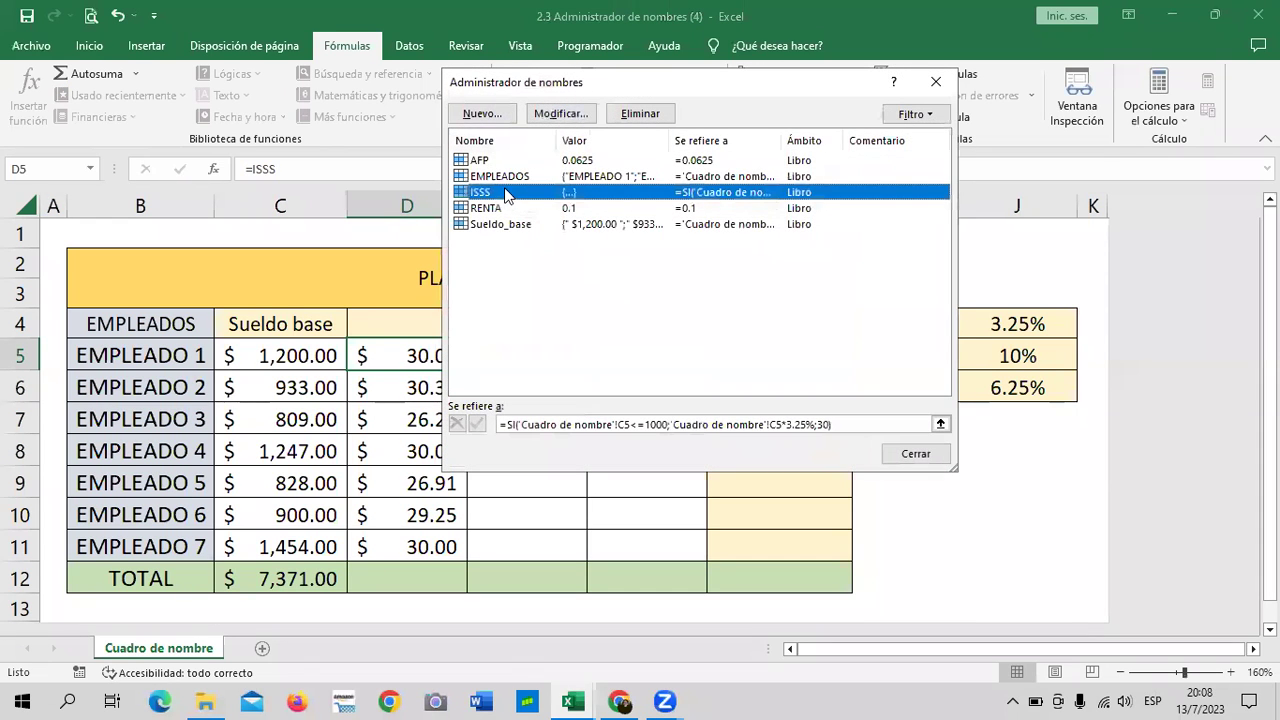
pyautogui.click(636, 114)
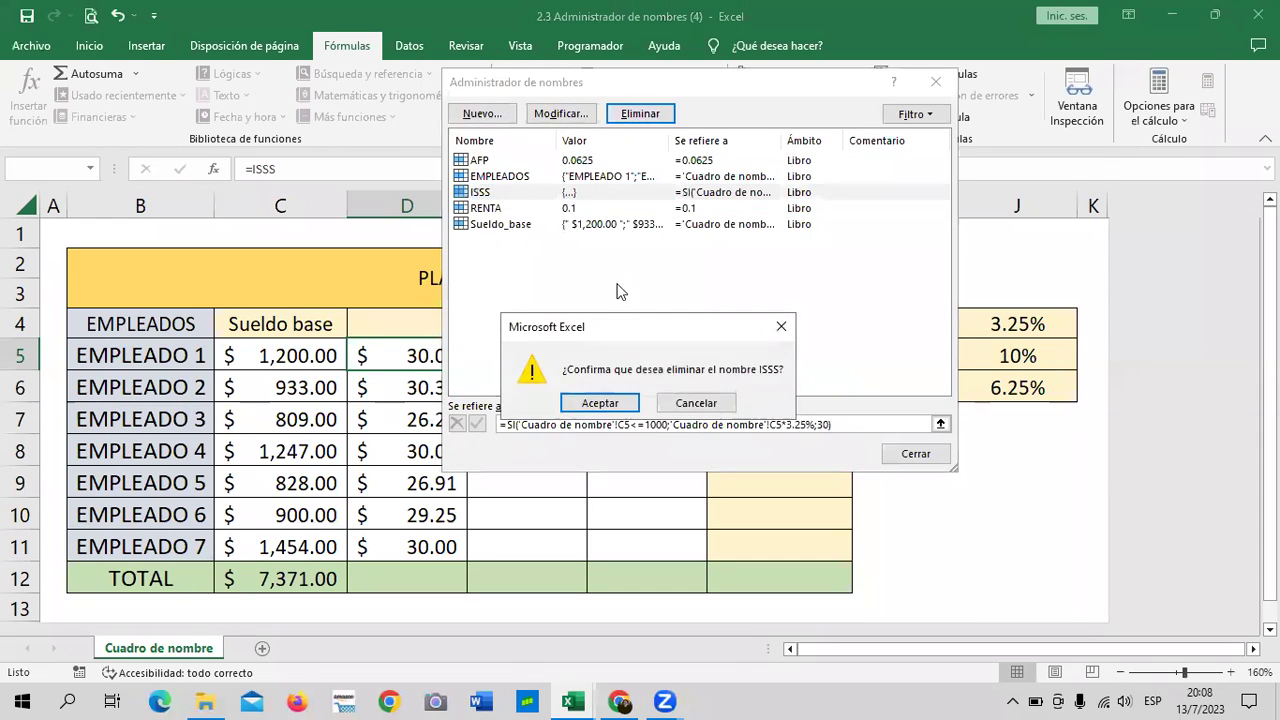
pyautogui.click(594, 405)
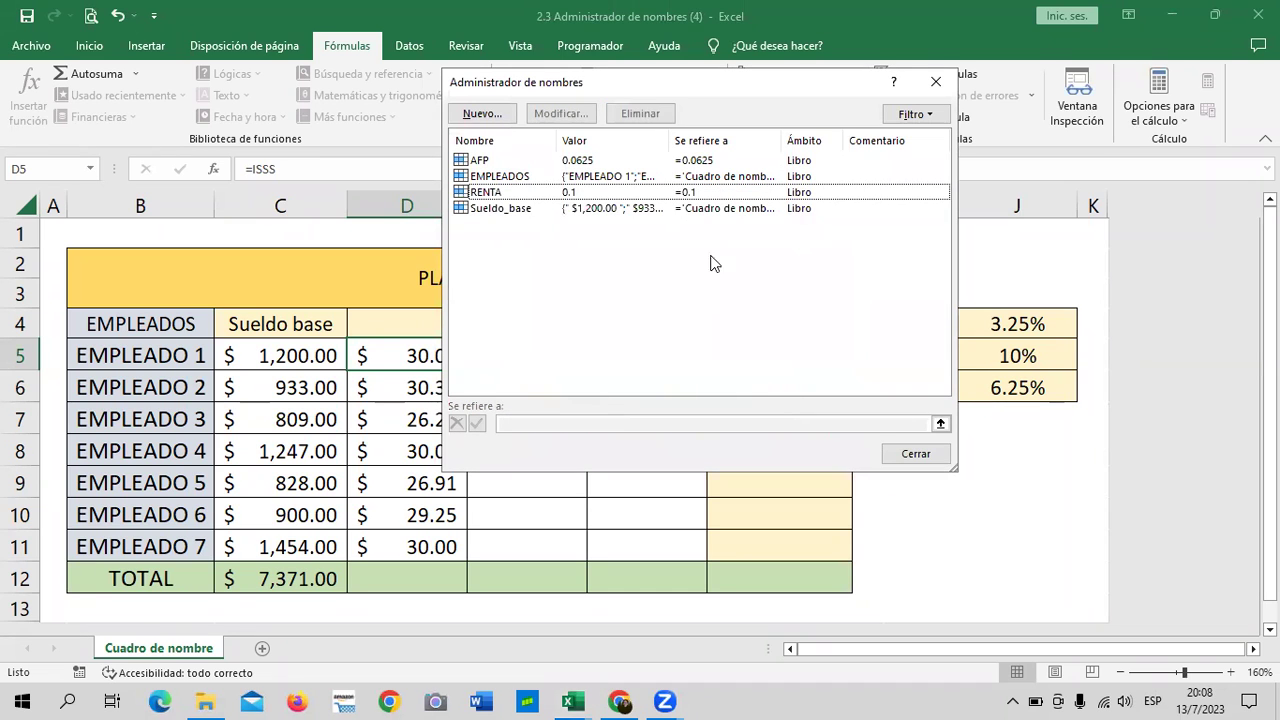
# Step: Create the name ISSS referring to =SI(C5<=1000;C5*3.25%;30) and close Name Manager
pyautogui.click(482, 113)
pyautogui.write('isss')
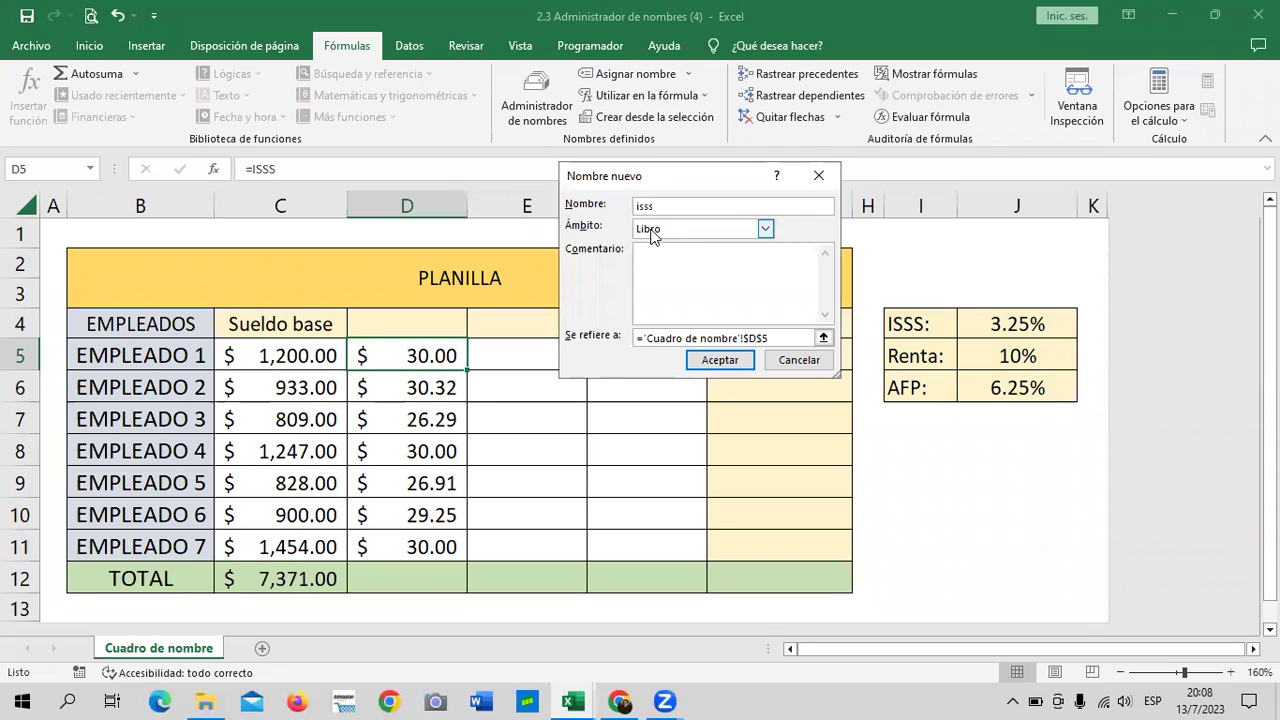
pyautogui.press('capslock')
pyautogui.press('BackSpace')
pyautogui.press('BackSpace')
pyautogui.press('BackSpace')
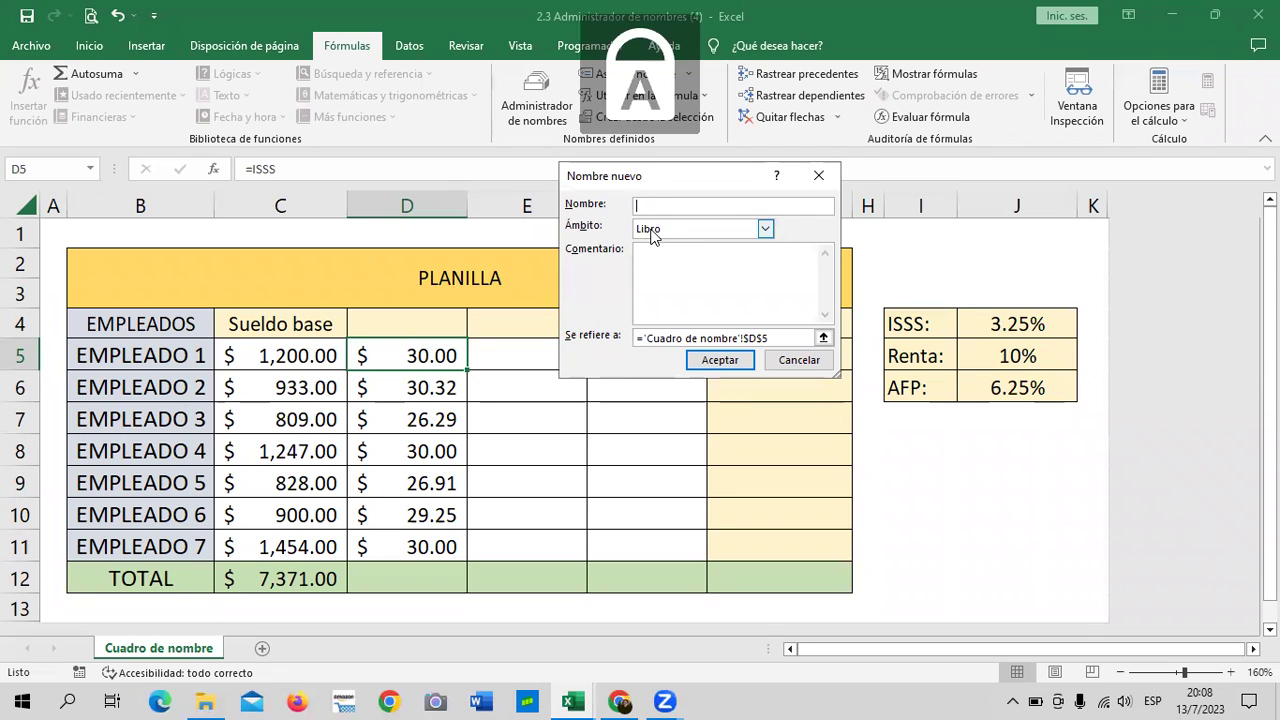
pyautogui.write('ISSS')
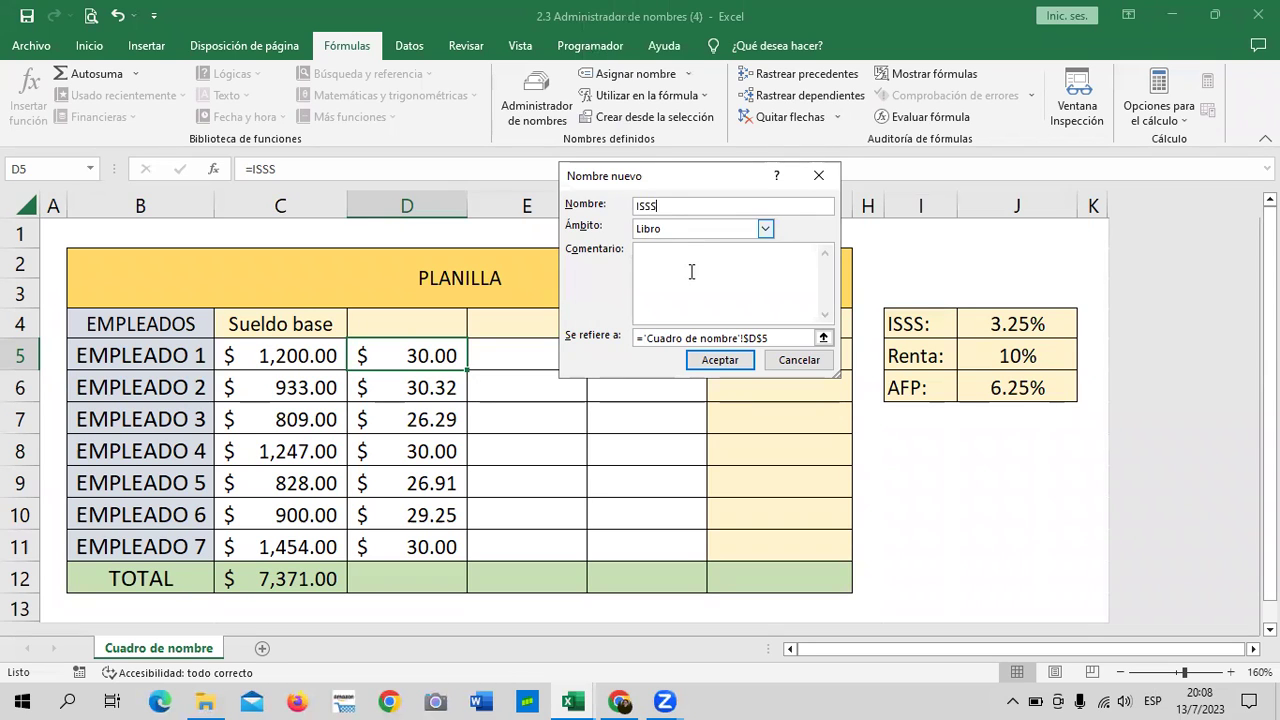
pyautogui.moveTo(790, 338); pyautogui.dragTo(632, 338)
pyautogui.press('BackSpace')
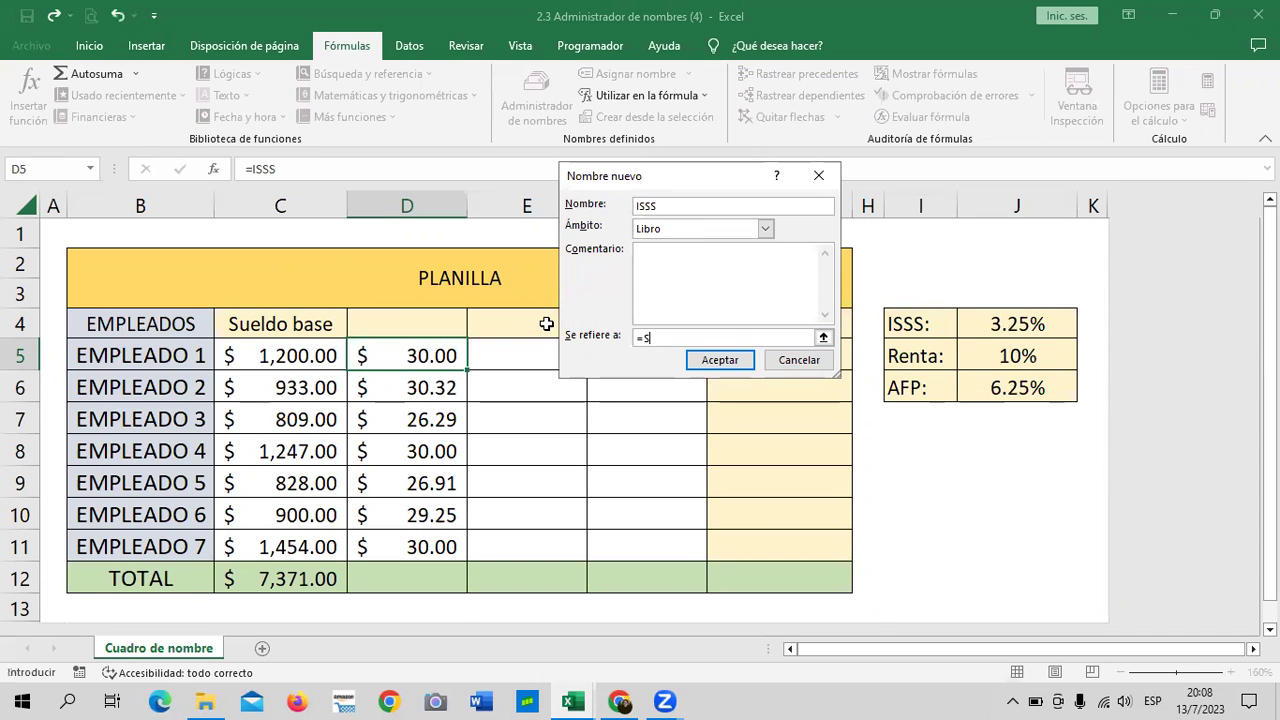
pyautogui.write('I(C5')
pyautogui.write('<')
pyautogui.write('=1000')
pyautogui.write(';')
pyautogui.write('C5')
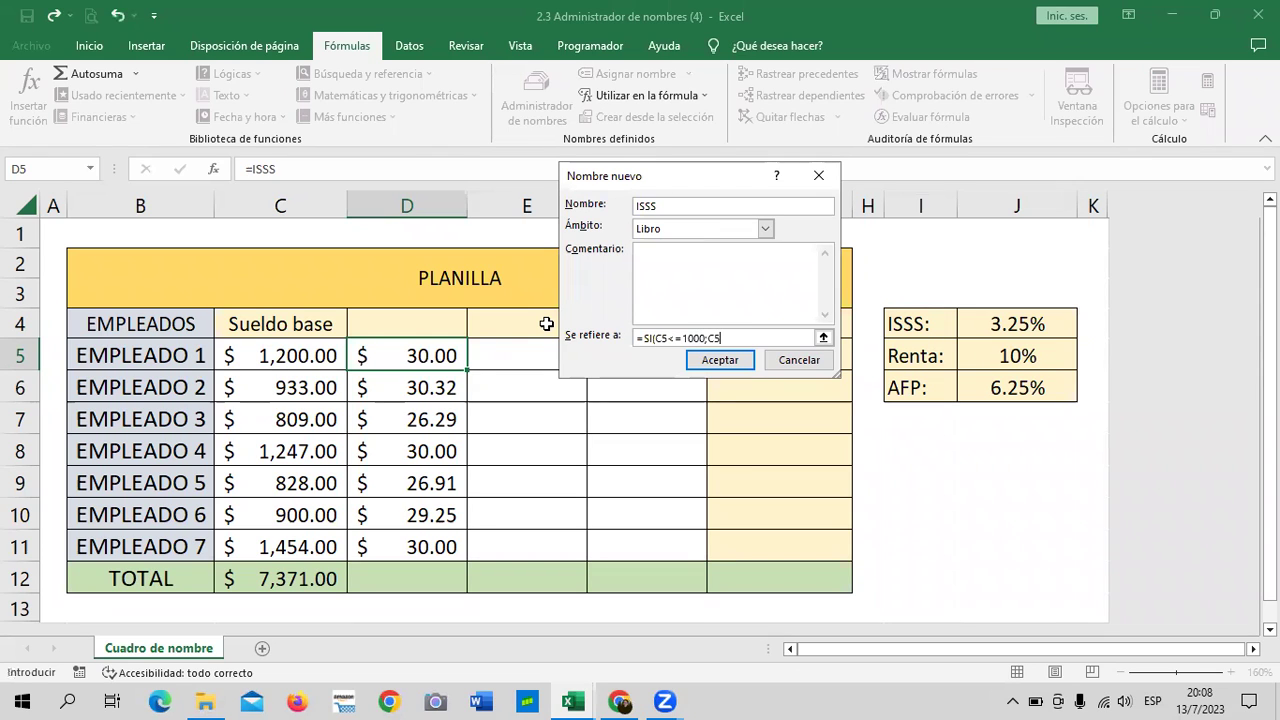
pyautogui.write('*3.25%;30)')
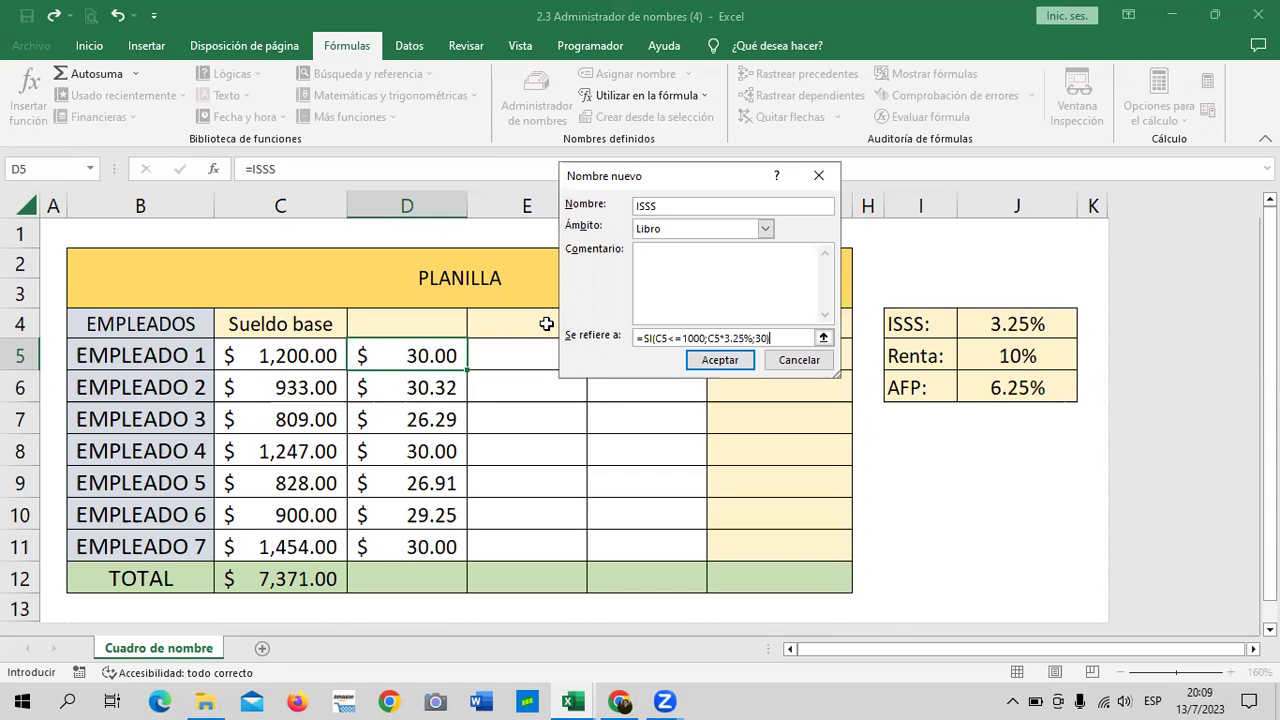
pyautogui.click(739, 361)
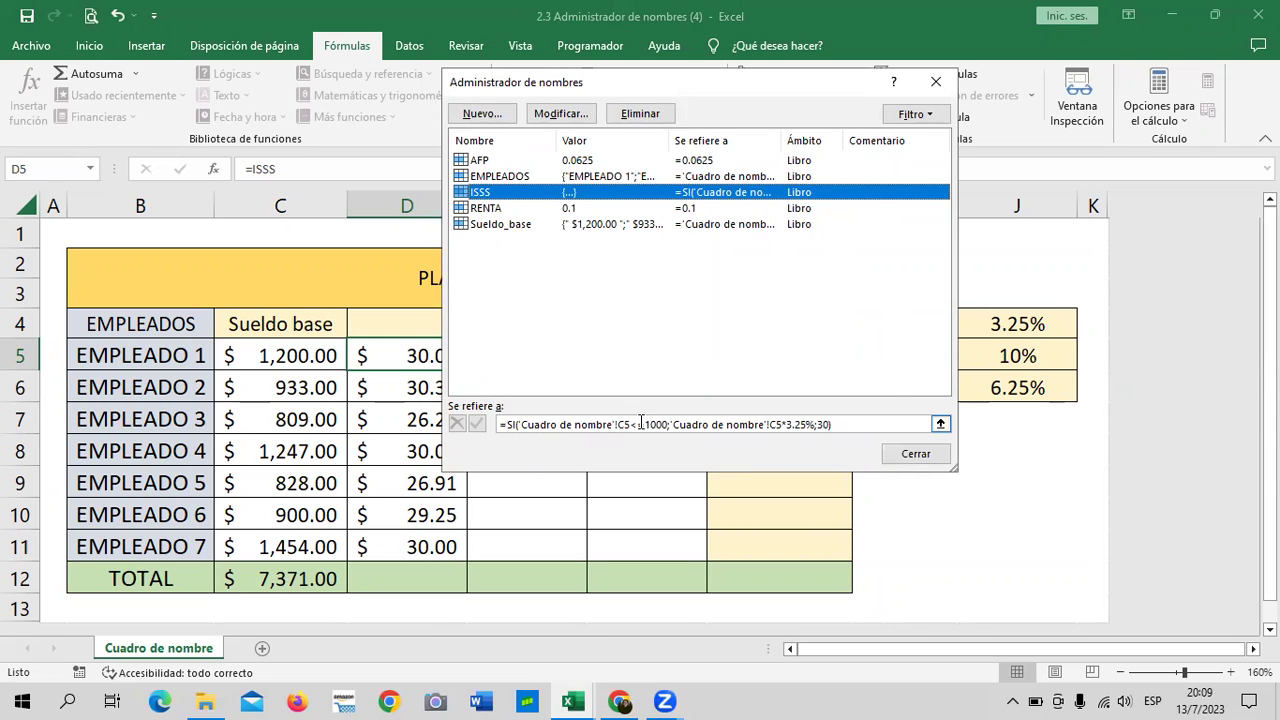
pyautogui.click(918, 455)
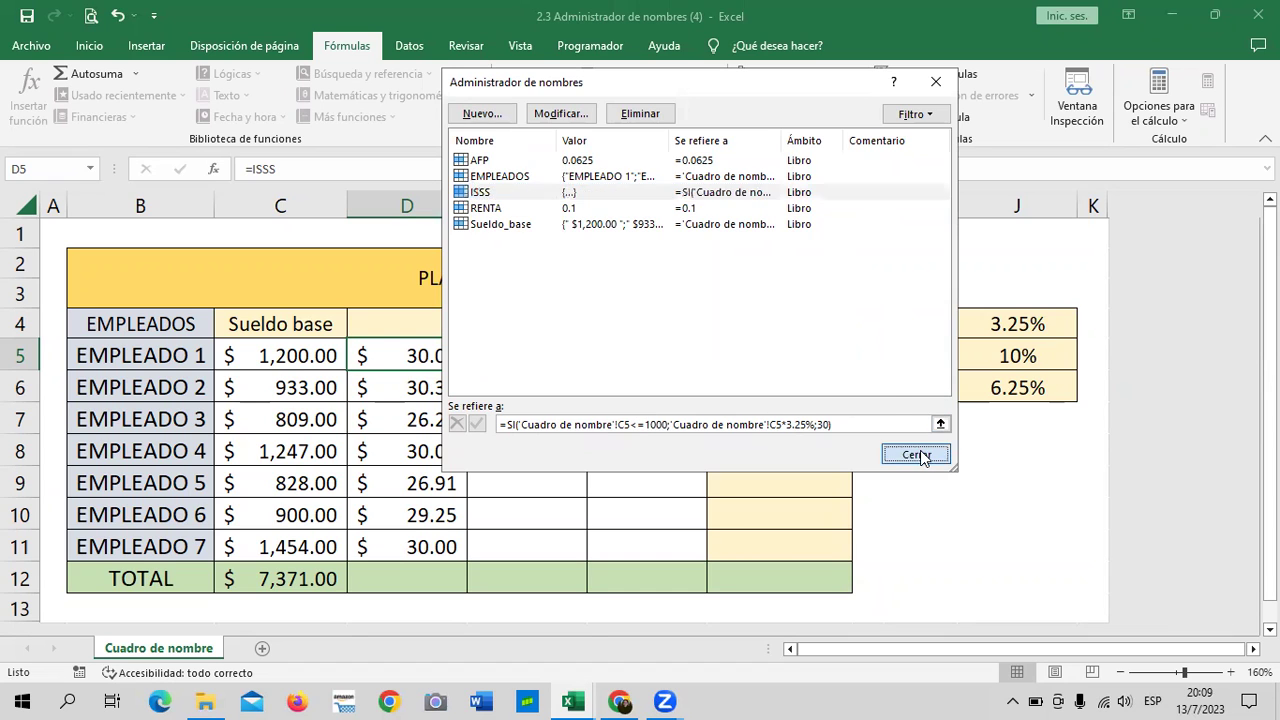
pyautogui.click(535, 360)
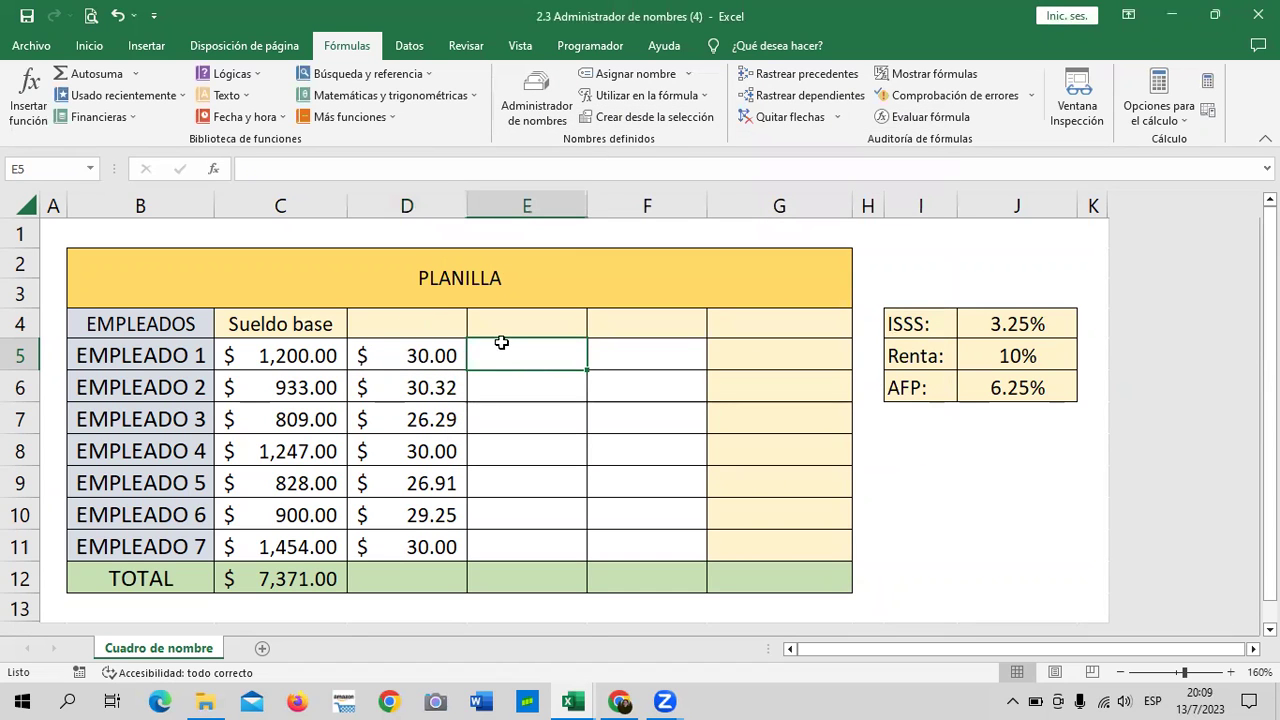
# Step: Test =ISSS in E5, then delete the test formula
pyautogui.write('=')
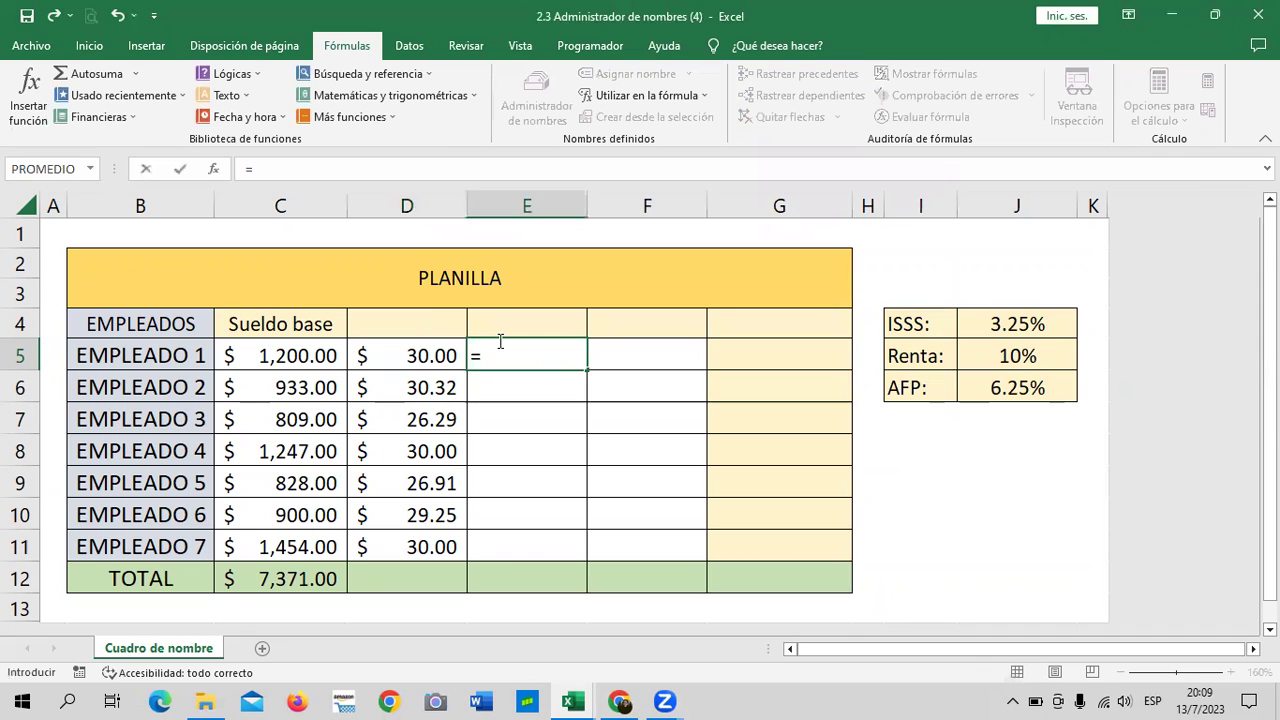
pyautogui.write('ISS')
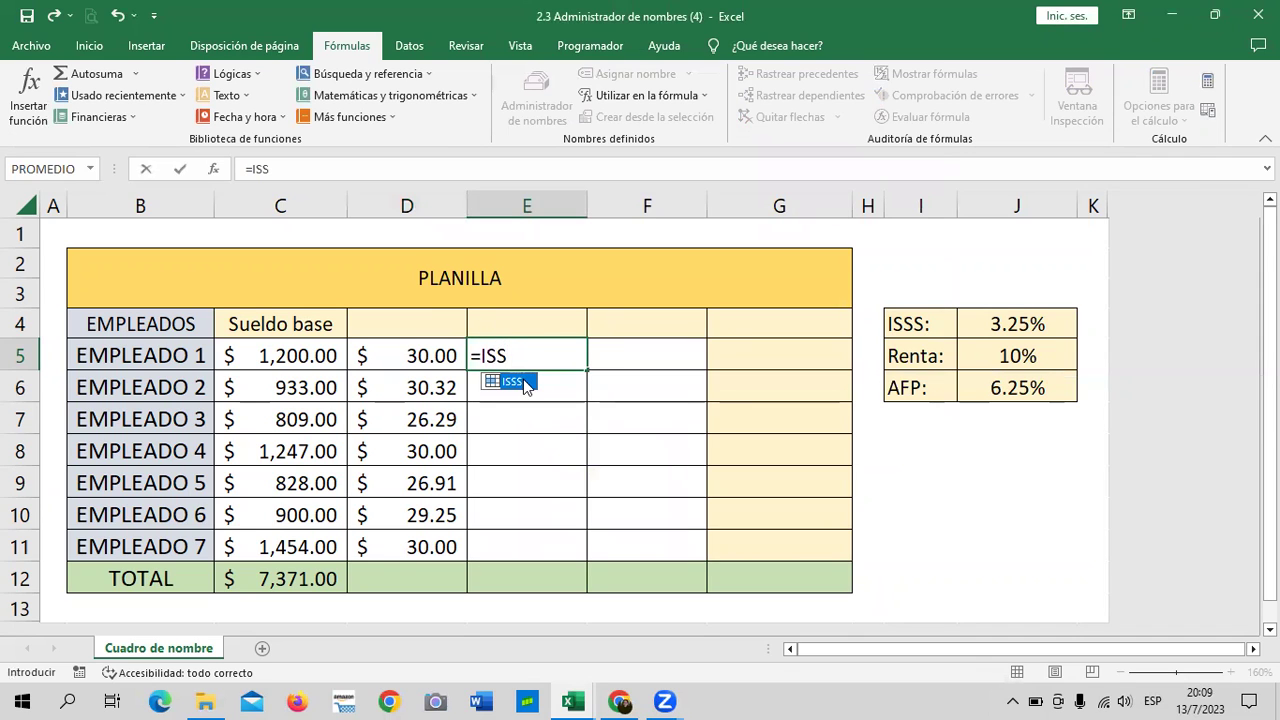
pyautogui.doubleClick(523, 377)
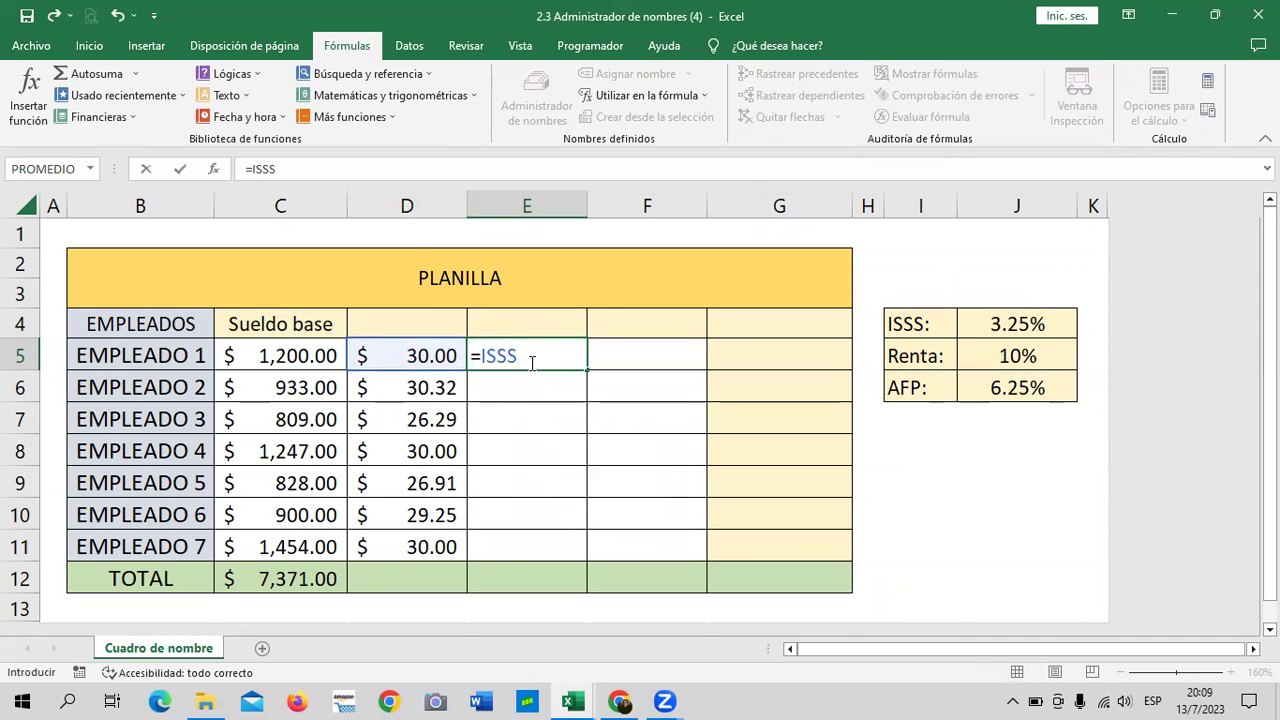
pyautogui.press('Return')
pyautogui.click(537, 353)
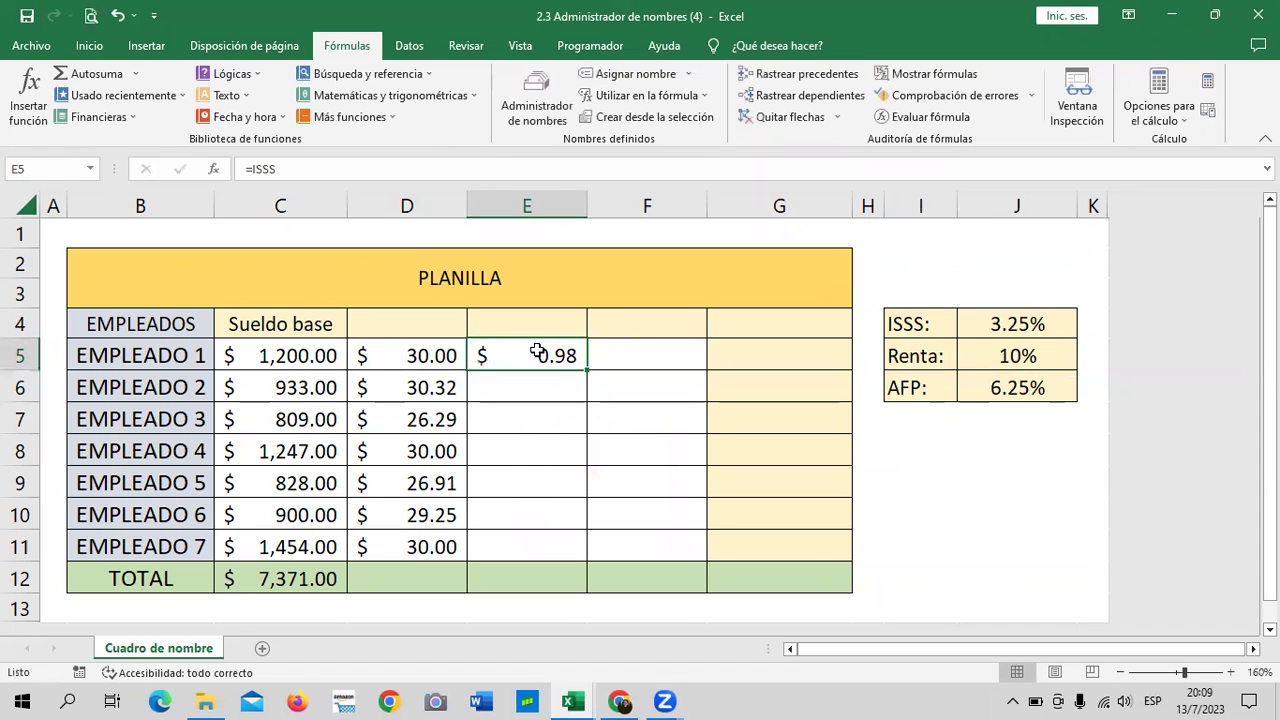
pyautogui.press('Delete')
# Step: Clear D5:D11 and enter =ISSS in D5, which shows $30.00
pyautogui.moveTo(432, 358); pyautogui.dragTo(423, 553)
pyautogui.press('Delete')
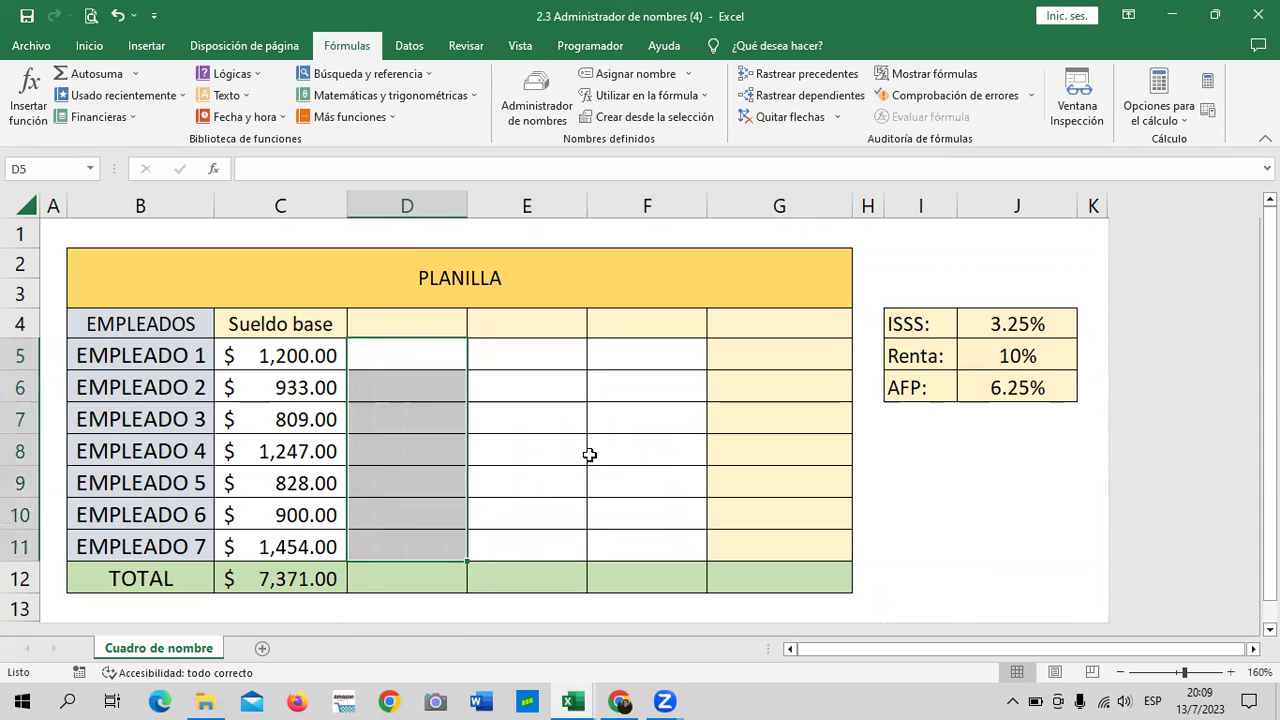
pyautogui.click(590, 453)
pyautogui.click(411, 354)
pyautogui.write('=ISS')
pyautogui.doubleClick(392, 382)
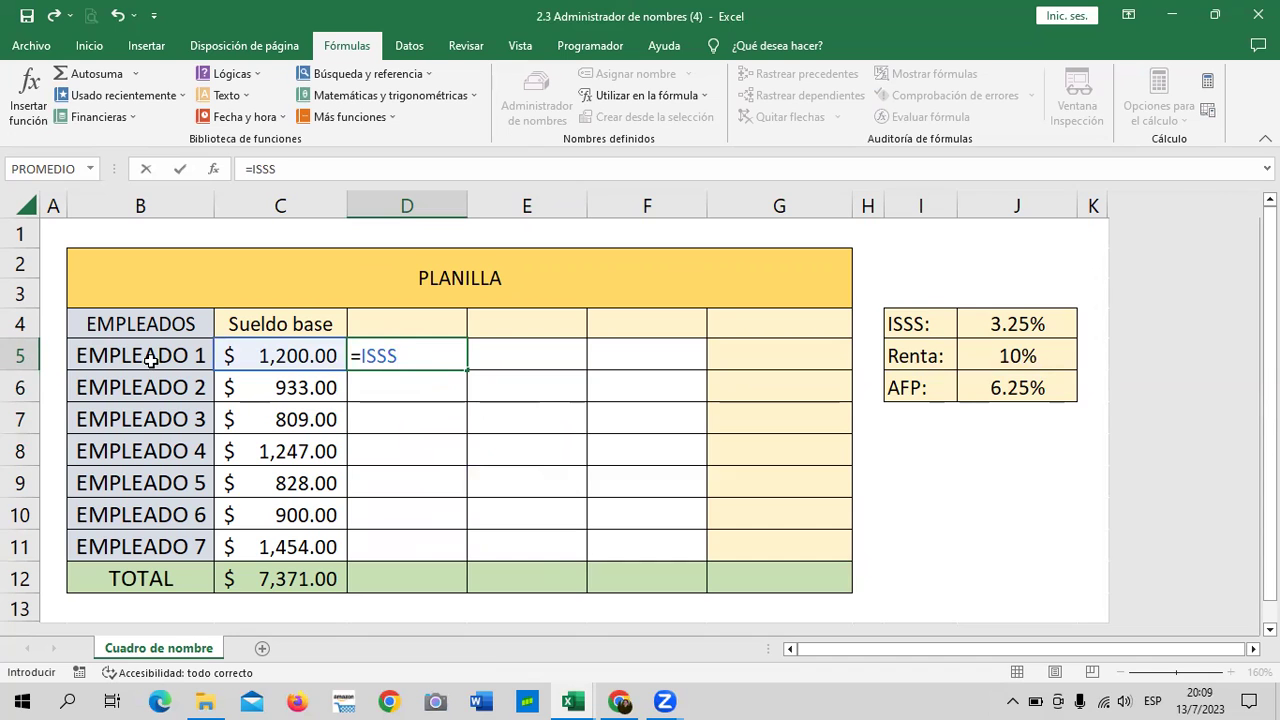
pyautogui.press('Return')
# Step: Set Empleado 1's salary in C5 to 900, then to 800
pyautogui.click(311, 352)
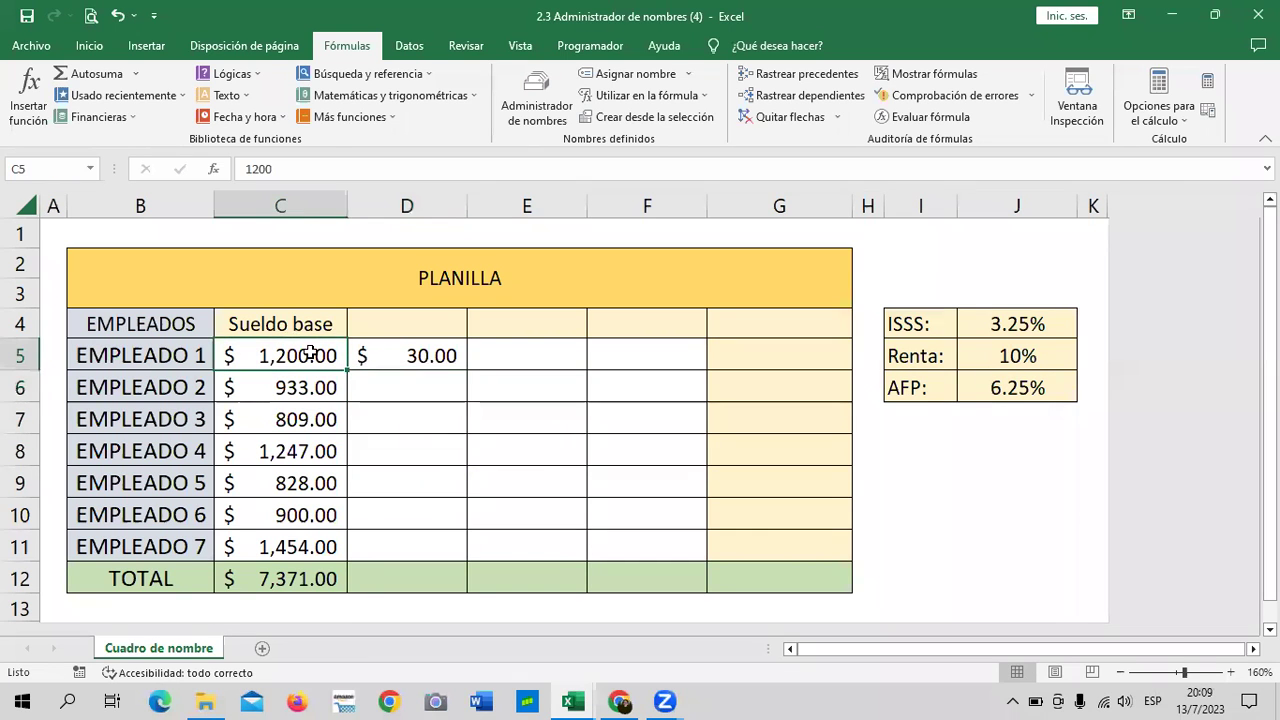
pyautogui.write('9000')
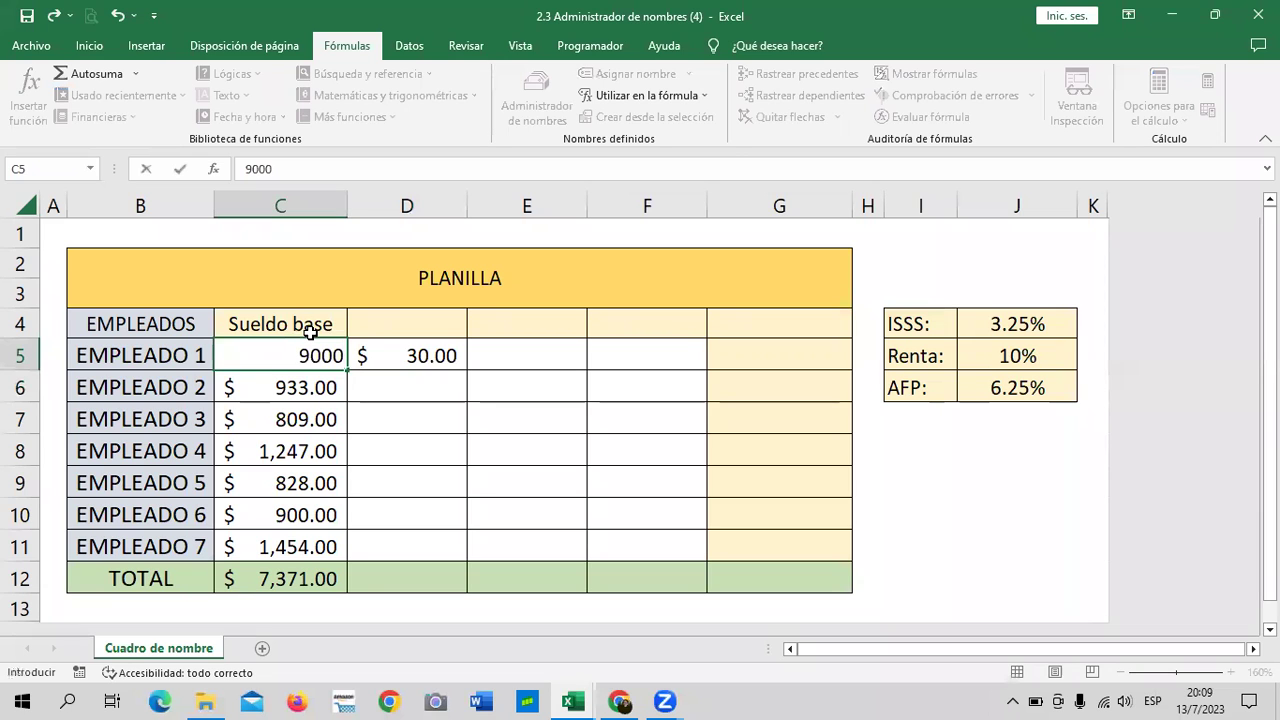
pyautogui.press('BackSpace')
pyautogui.press('Return')
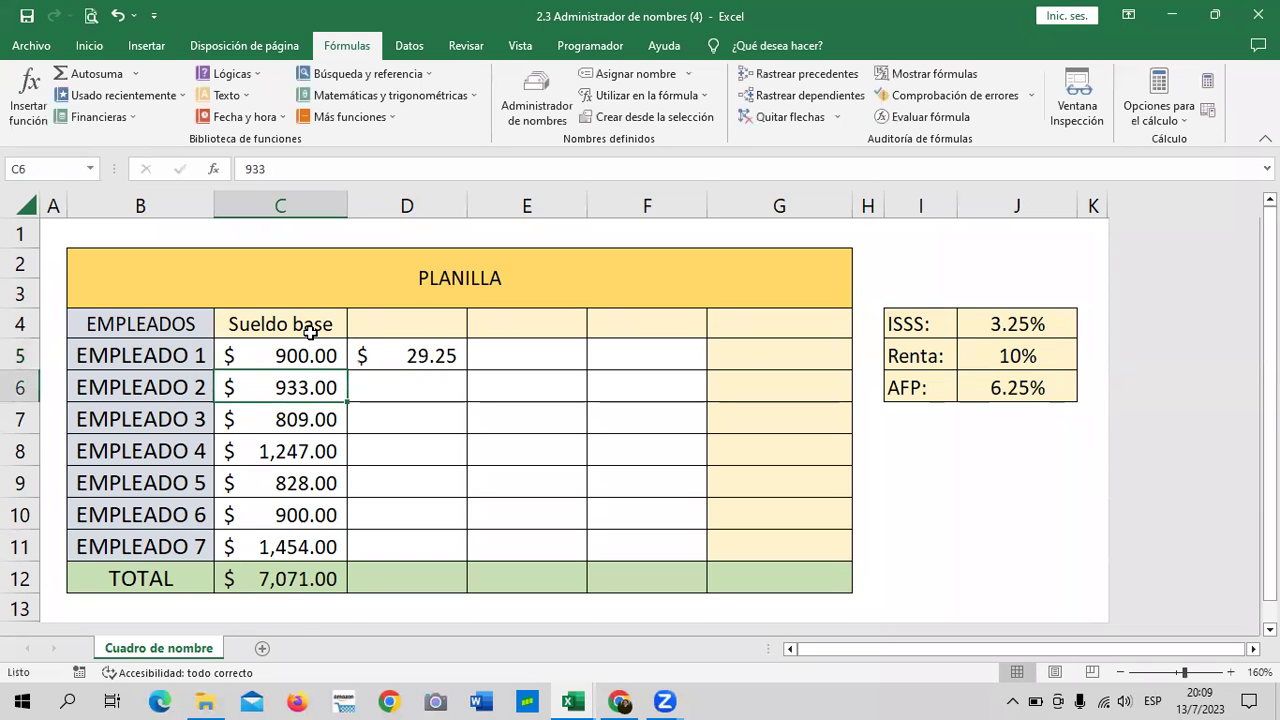
pyautogui.click(301, 352)
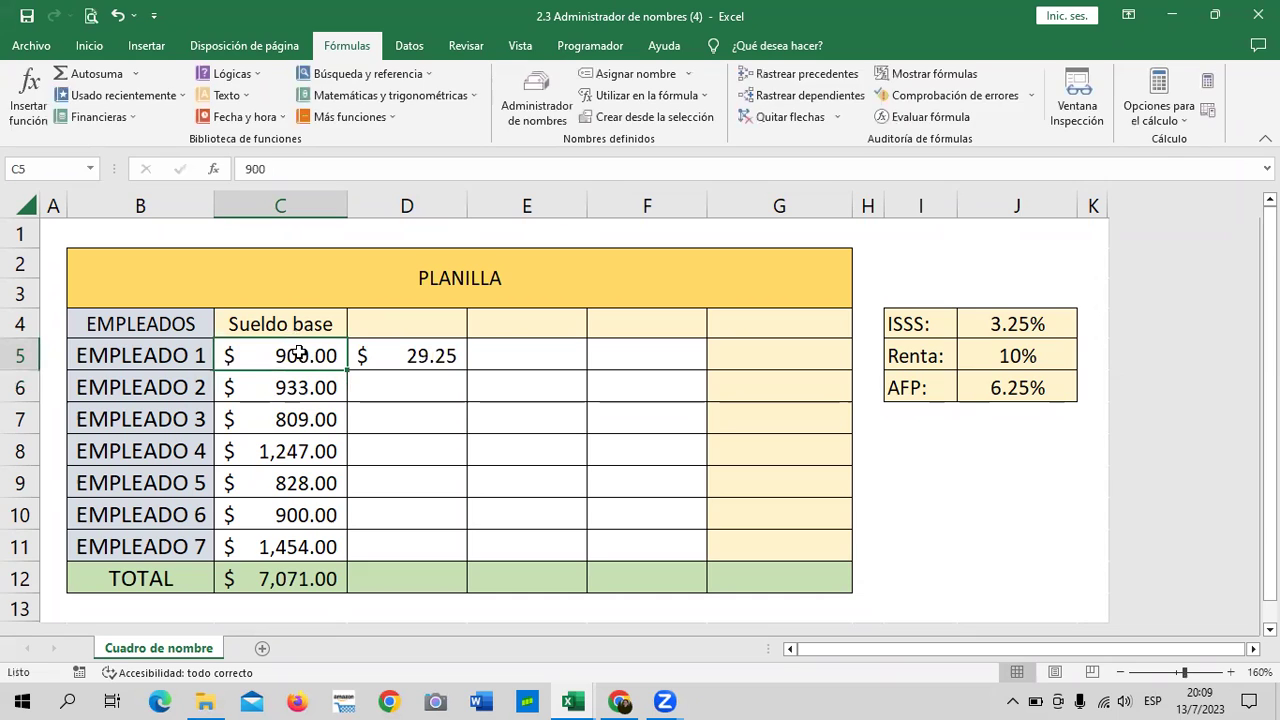
pyautogui.write('8000')
pyautogui.press('BackSpace')
pyautogui.press('Return')
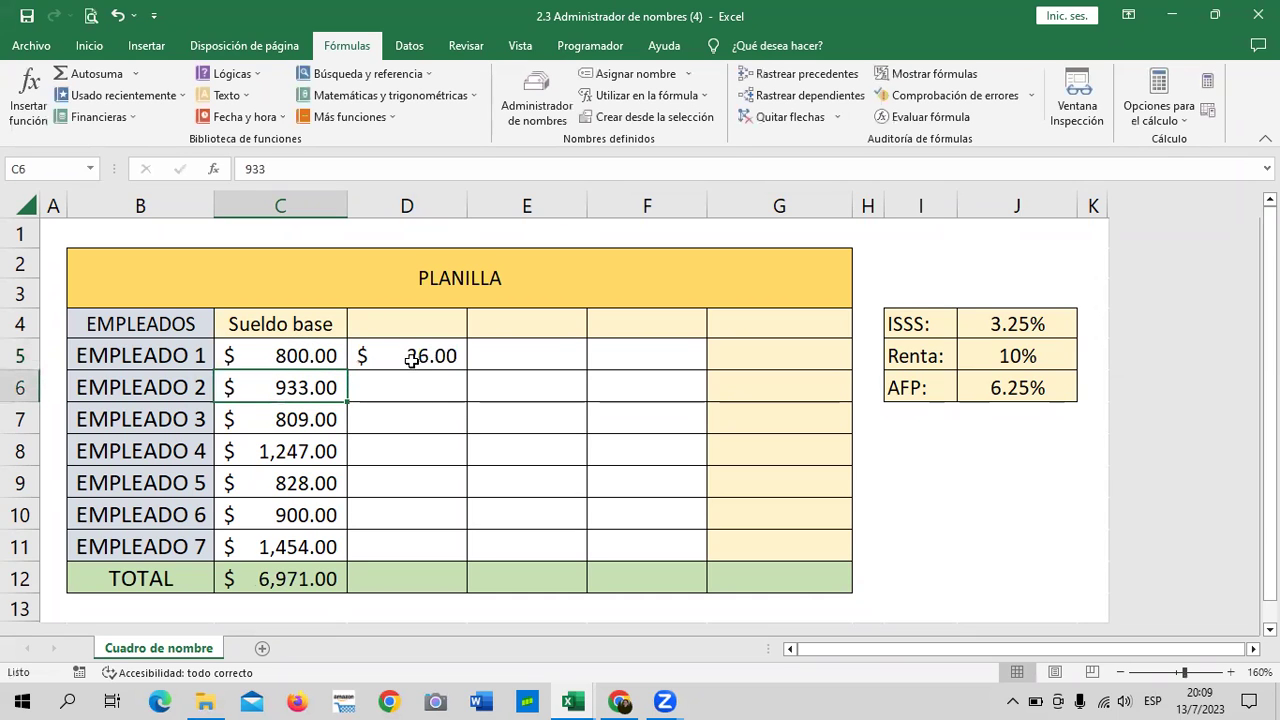
# Step: Fill D5's =ISSS formula down to D11 and set Empleado 7's salary in C11 to 2,000
pyautogui.click(418, 344)
pyautogui.moveTo(467, 370); pyautogui.dragTo(495, 555)
pyautogui.click(562, 484)
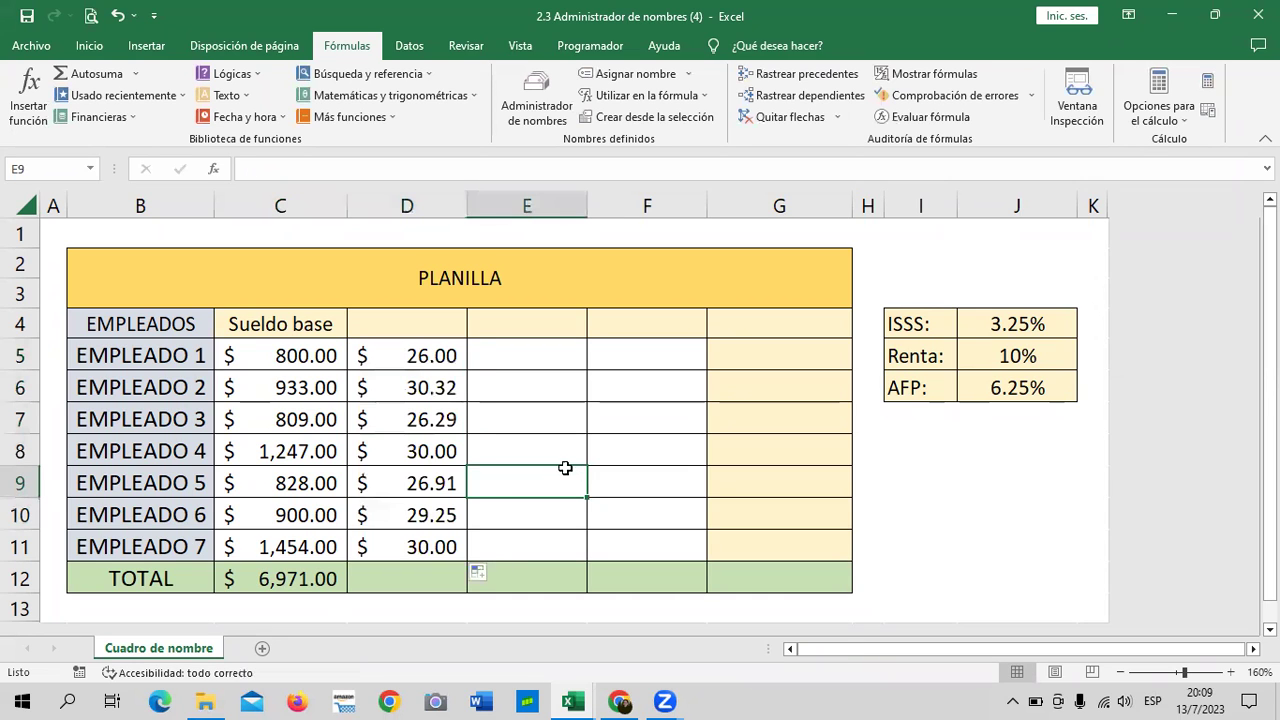
pyautogui.click(266, 548)
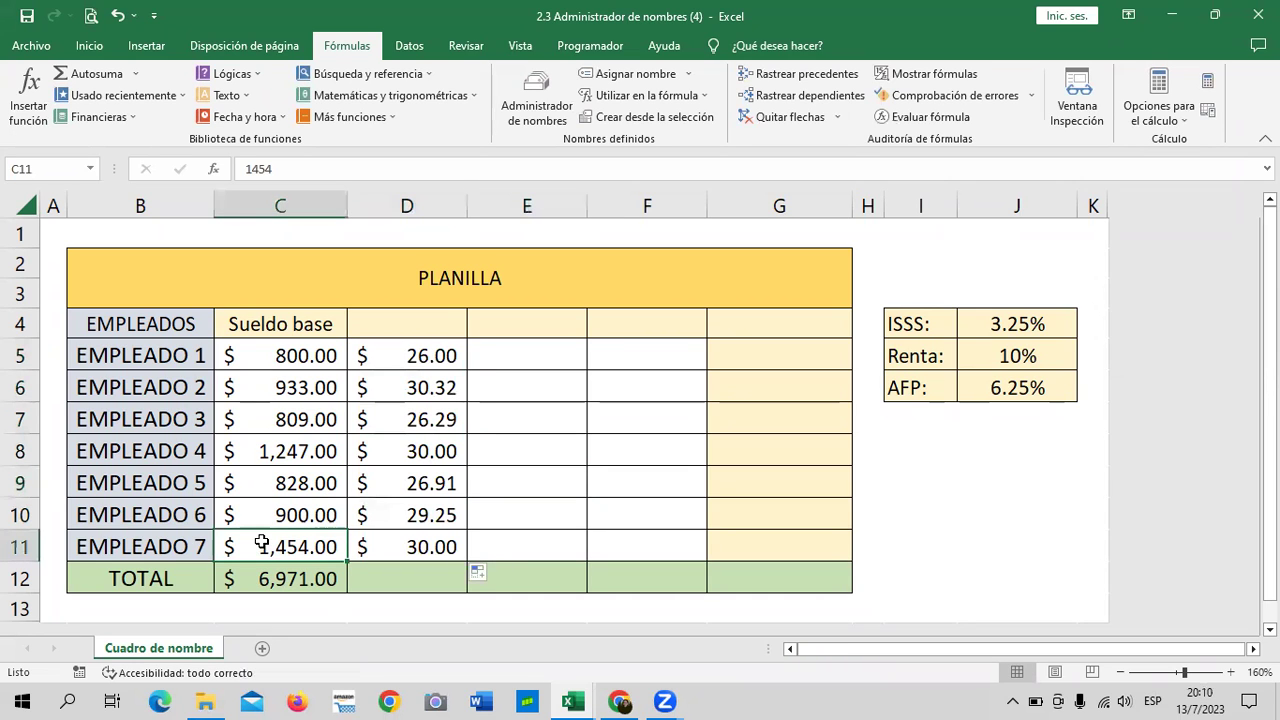
pyautogui.write('2000')
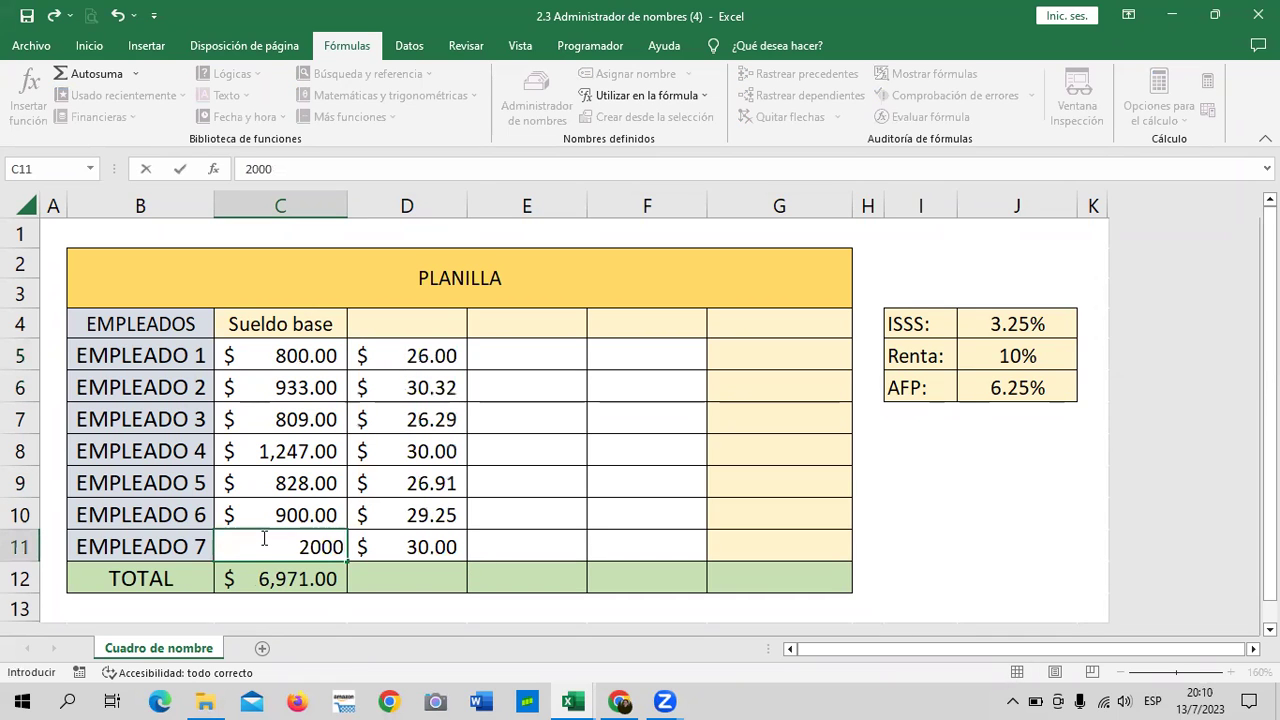
pyautogui.press('Return')
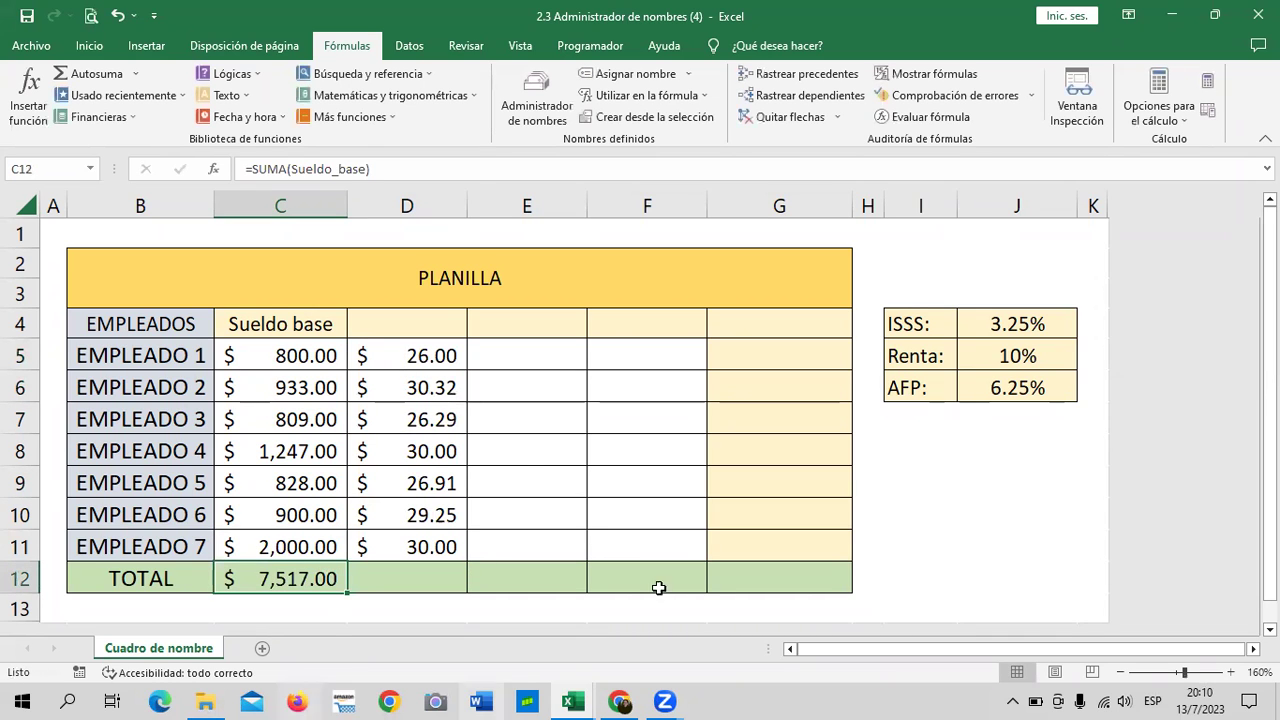
pyautogui.click(407, 545)
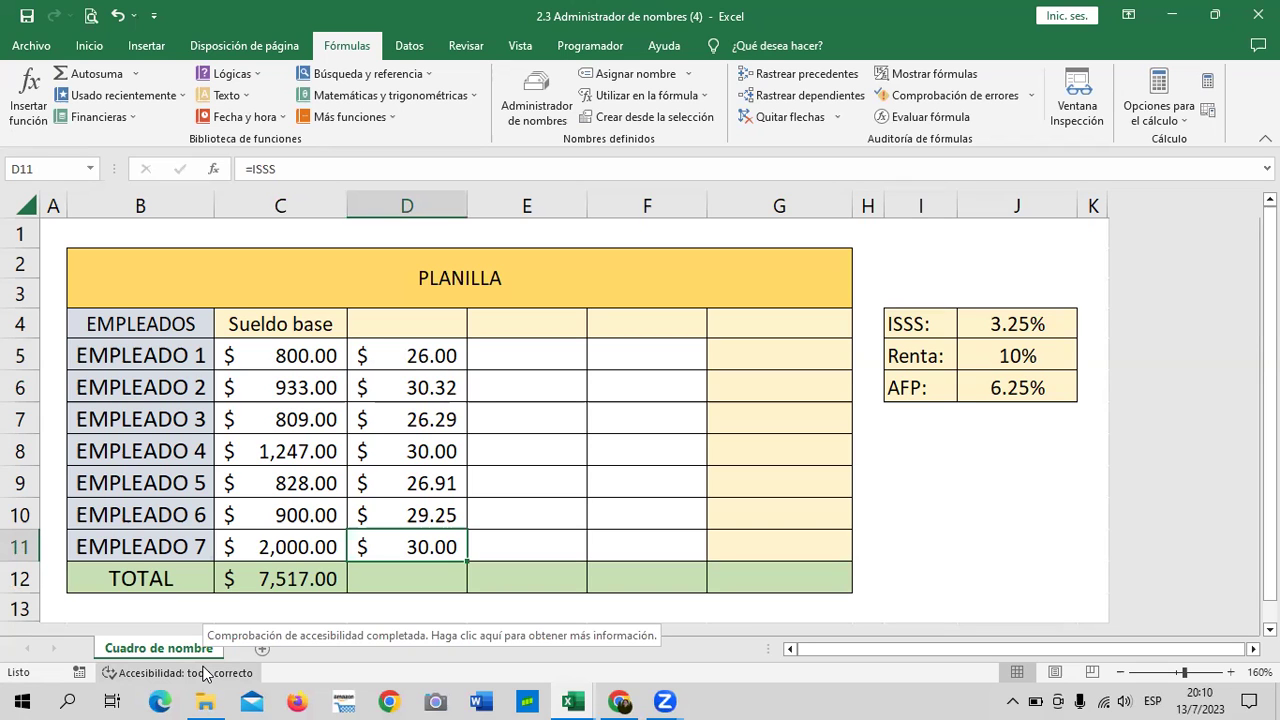
pyautogui.click(543, 100)
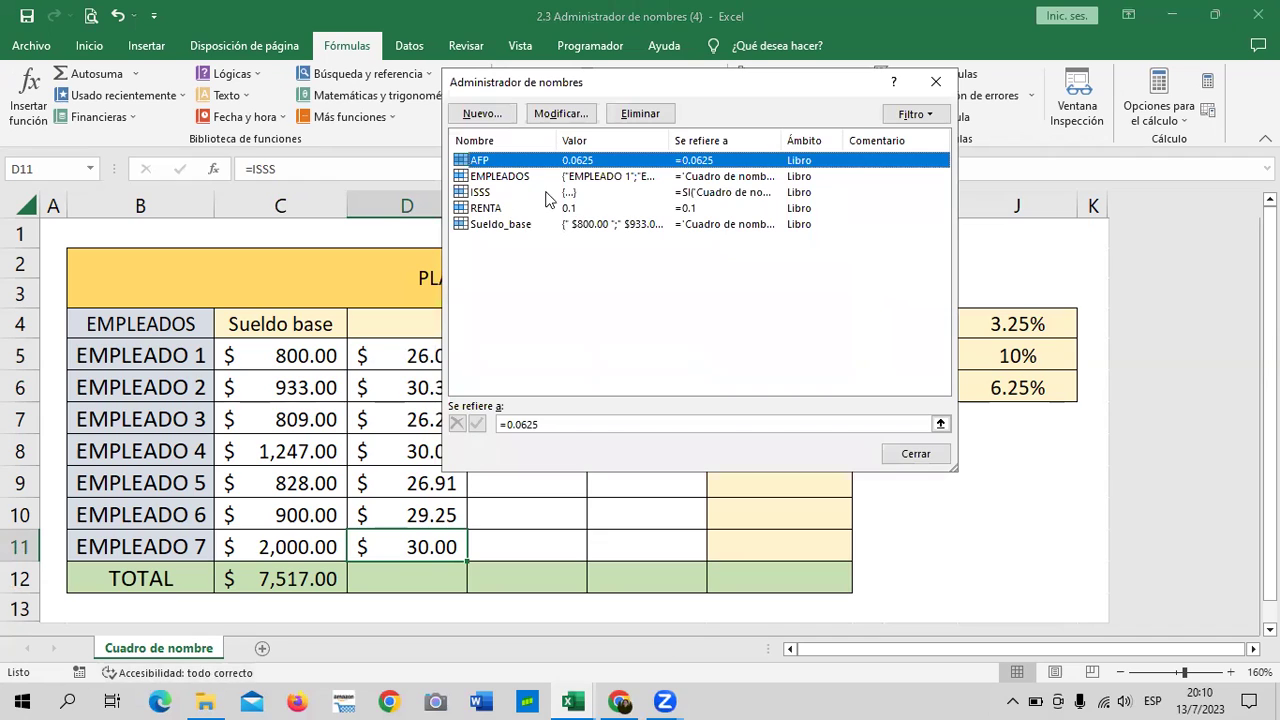
pyautogui.click(578, 194)
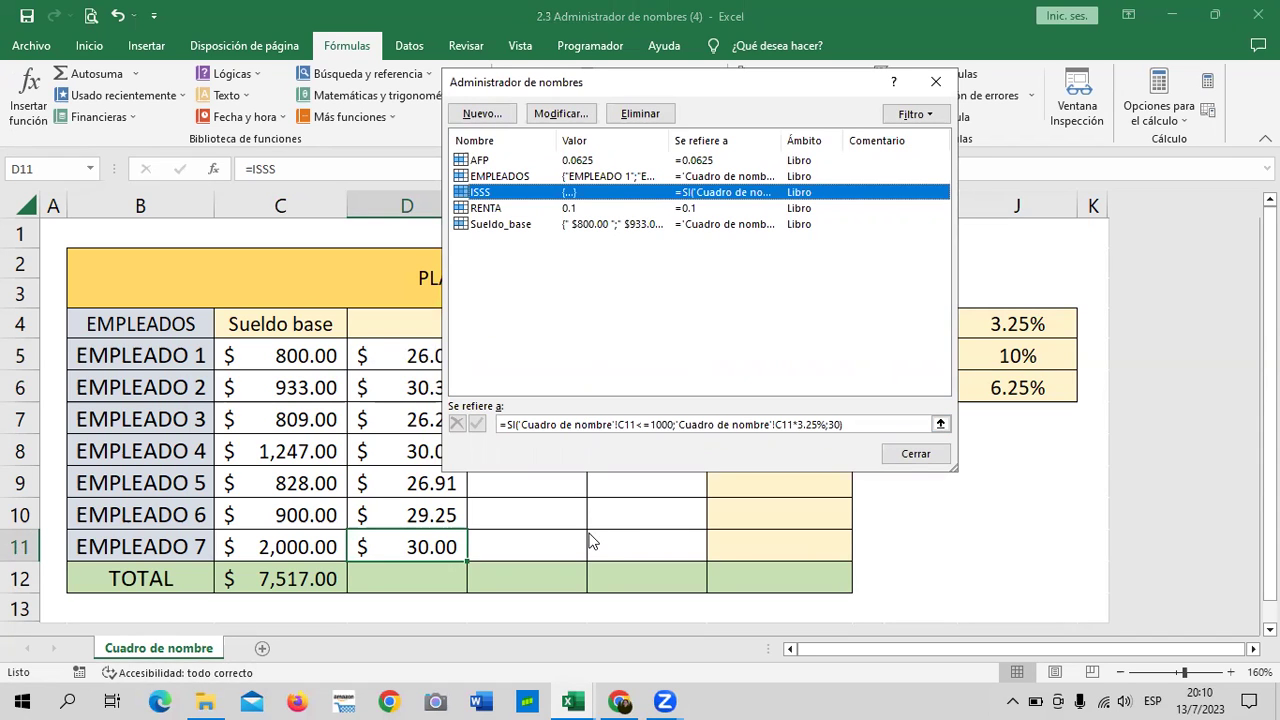
pyautogui.click(917, 453)
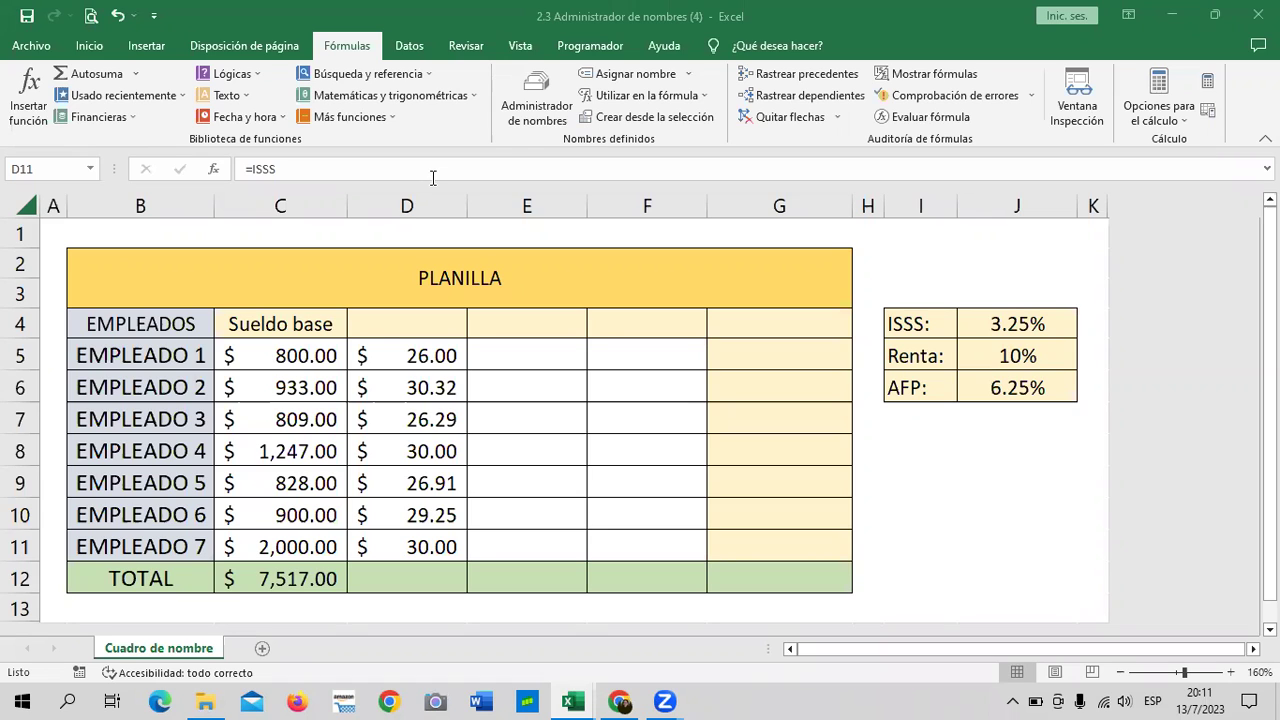
# Step: Close the 2.3 Administrador de nombres (4) workbook without saving, then select cells I5 and I11
pyautogui.hotkey('alt', 'F4')
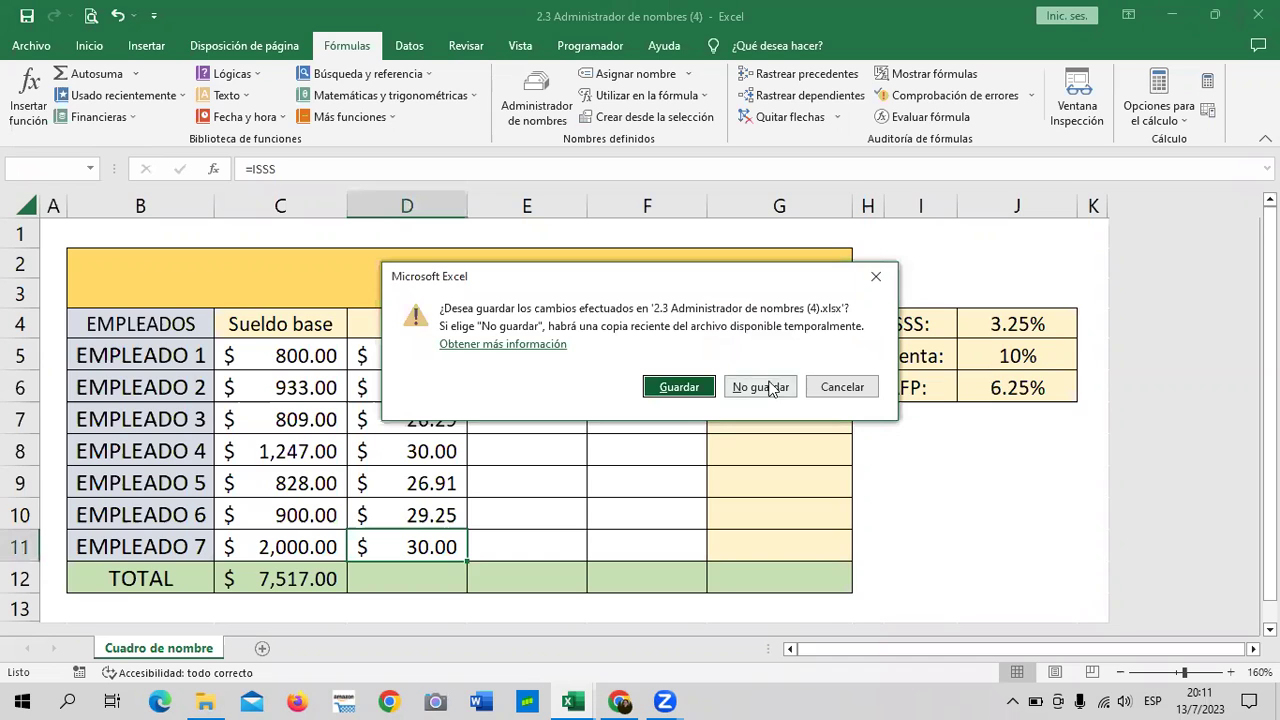
pyautogui.click(757, 386)
pyautogui.click(763, 288)
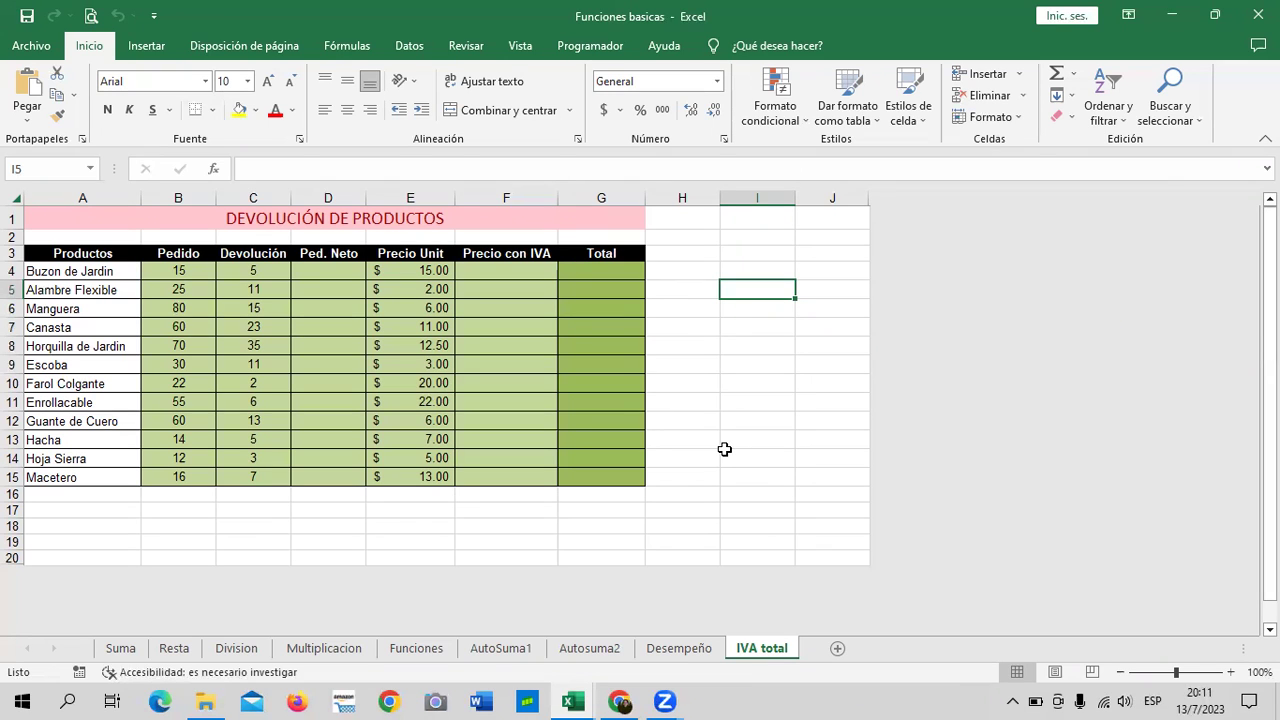
pyautogui.click(741, 403)
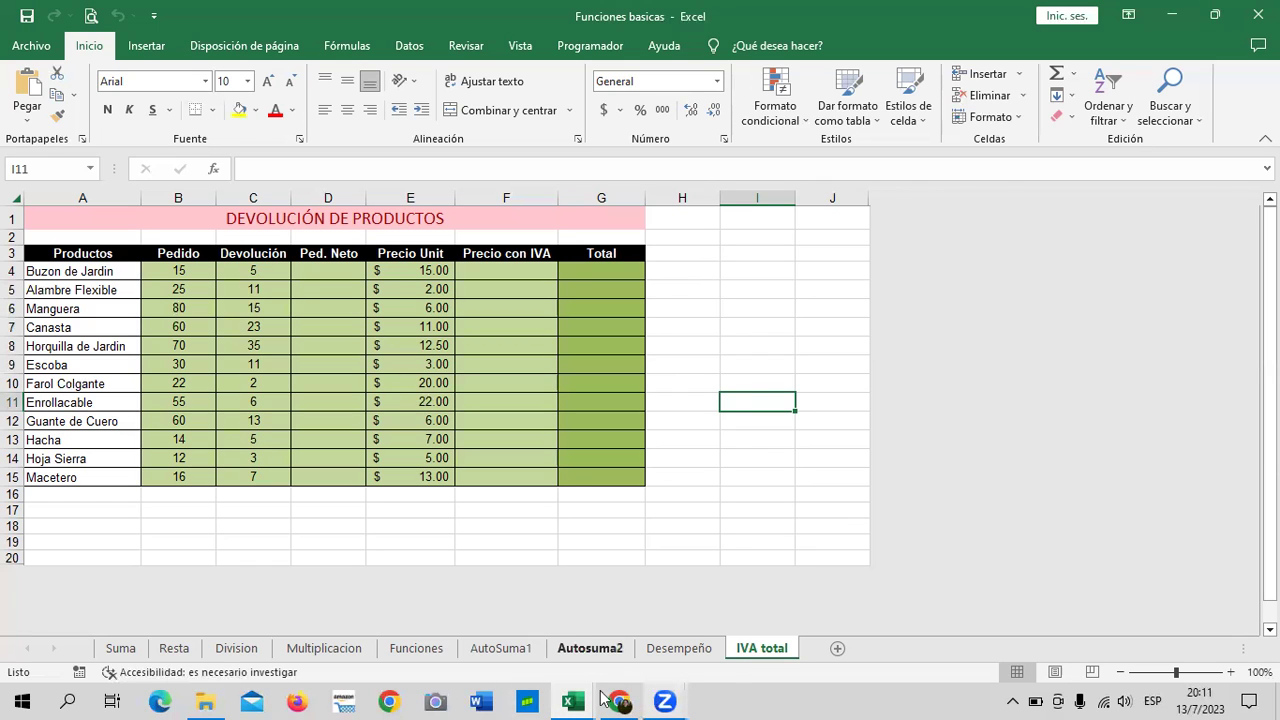
pyautogui.moveTo(605, 697)
pyautogui.click(632, 640)
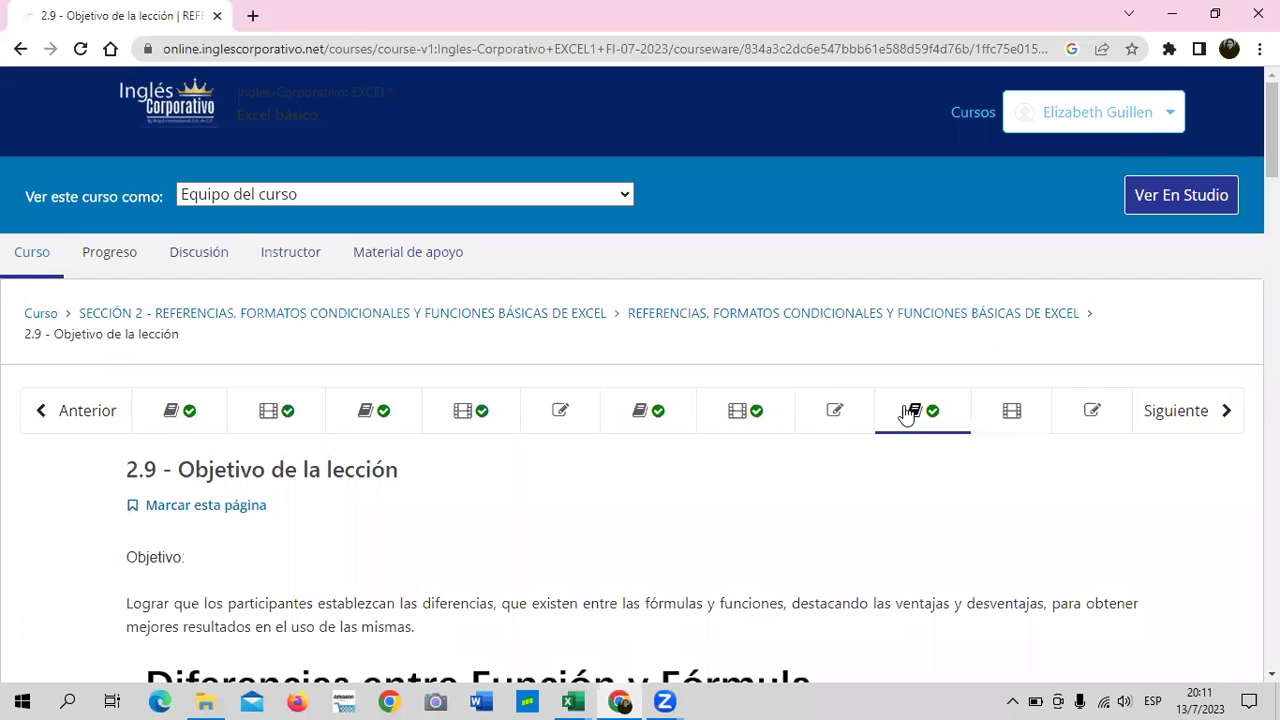
pyautogui.scroll(-2, 903, 450)
pyautogui.scroll(-1, 880, 430)
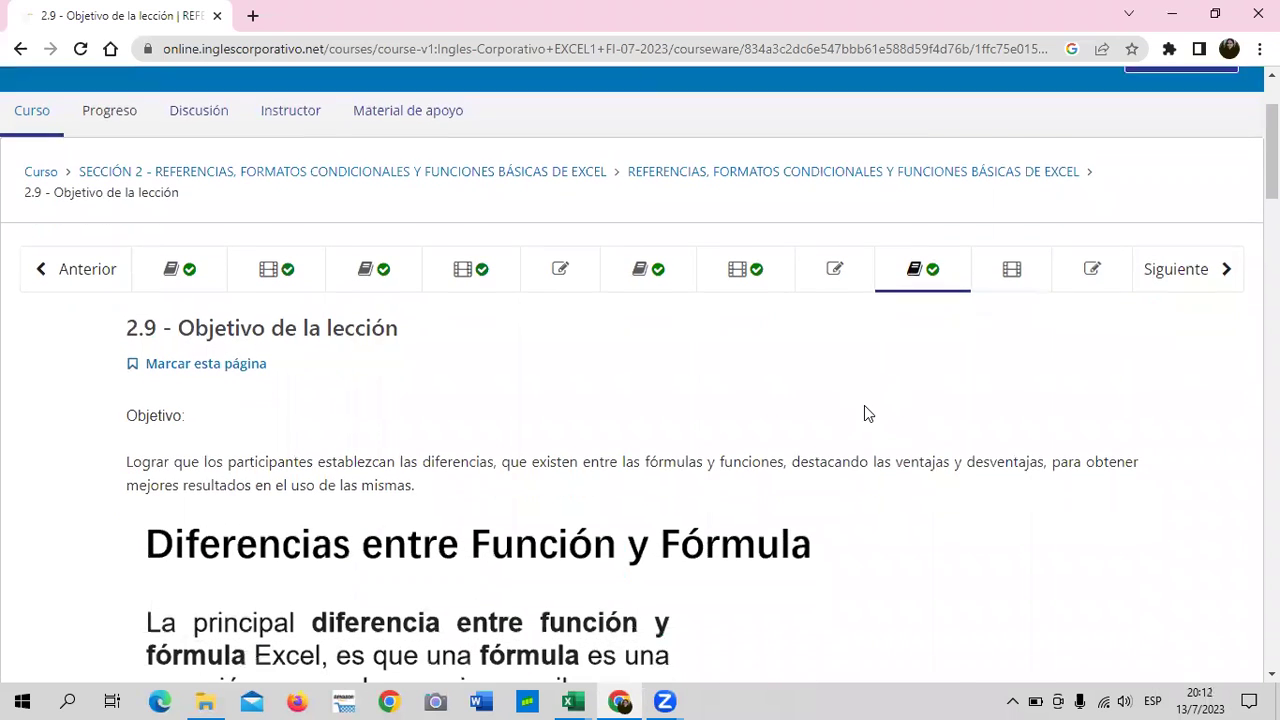
pyautogui.scroll(-1, 866, 408)
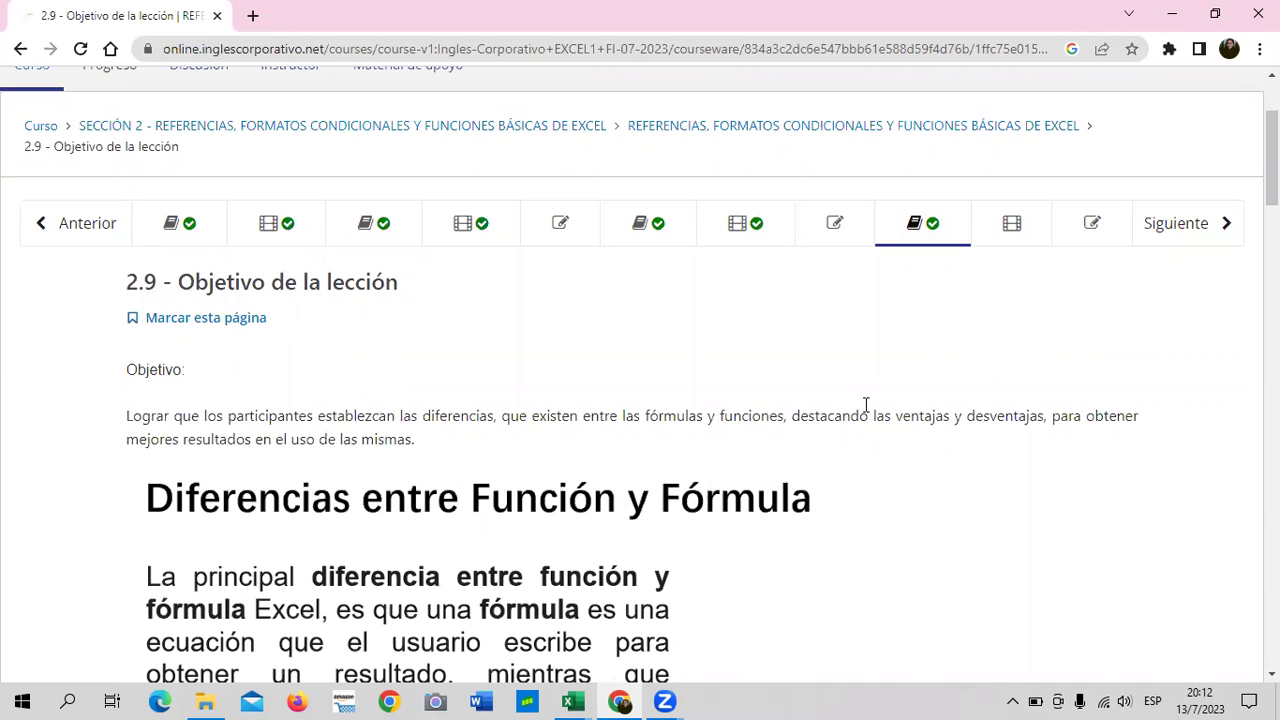
pyautogui.scroll(-3, 531, 530)
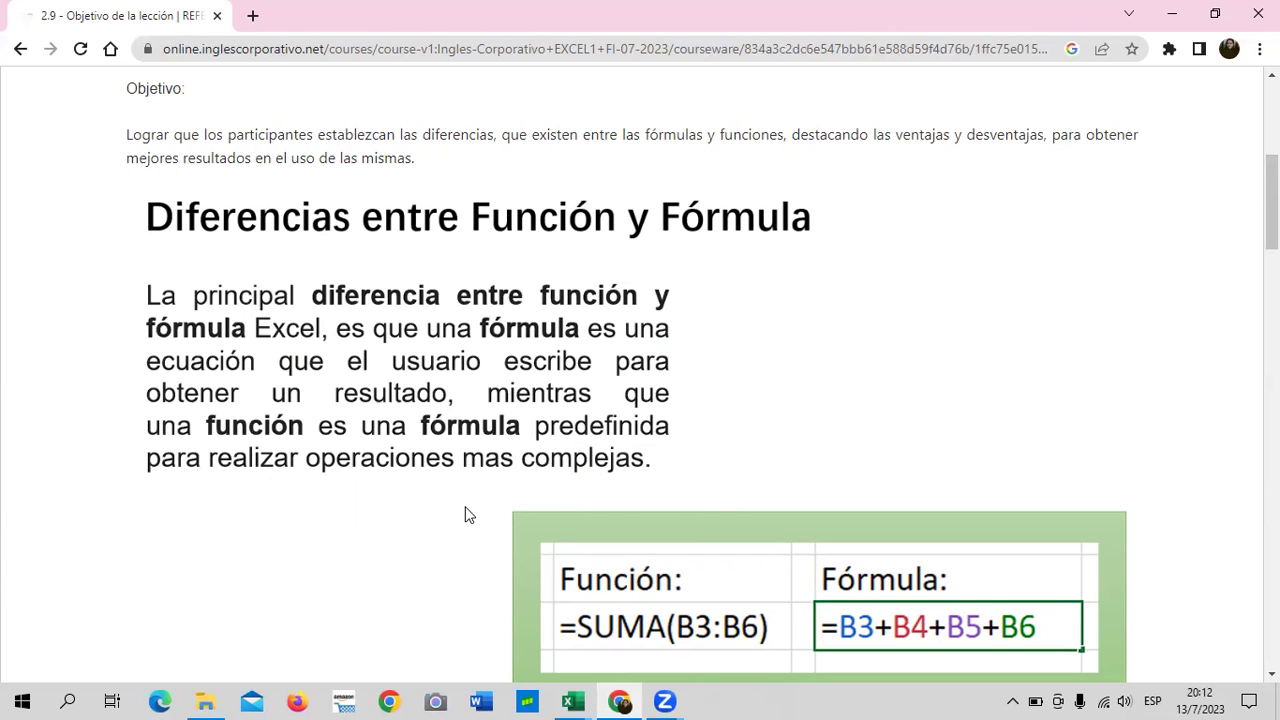
pyautogui.scroll(-1, 470, 506)
pyautogui.scroll(-1, 475, 500)
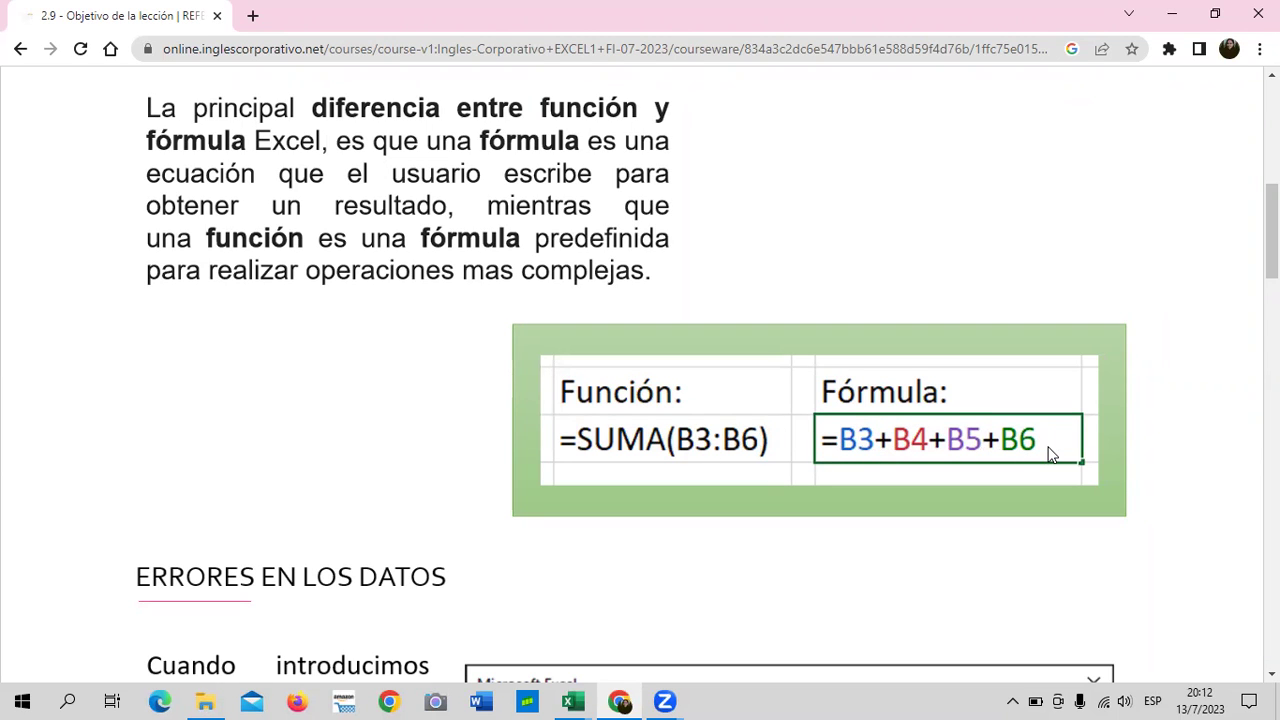
pyautogui.scroll(-1, 1048, 452)
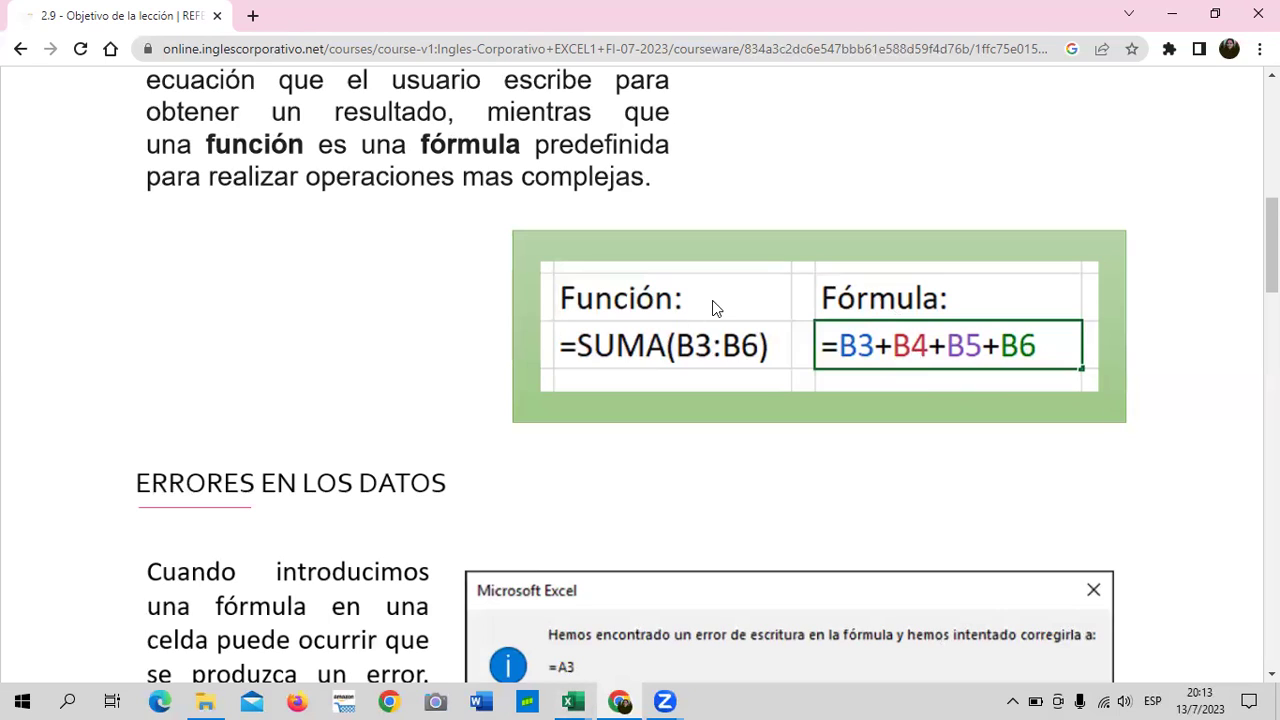
pyautogui.scroll(-2, 716, 304)
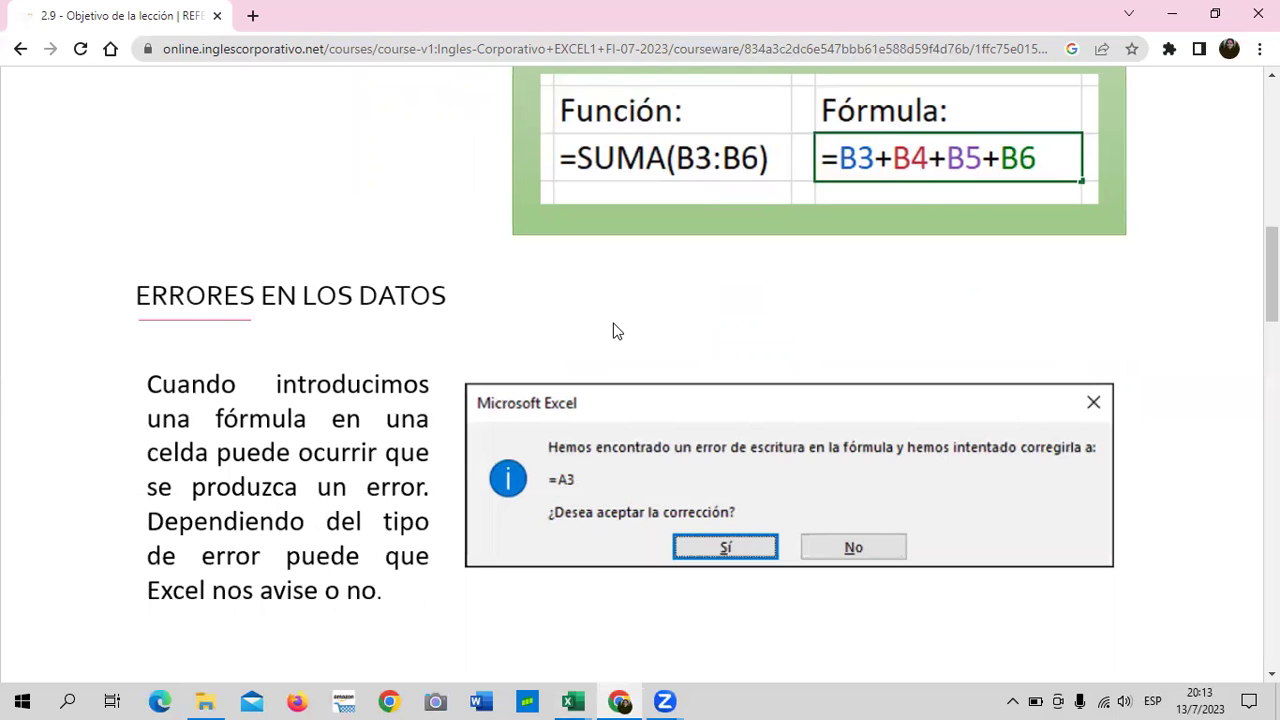
pyautogui.scroll(-1, 570, 362)
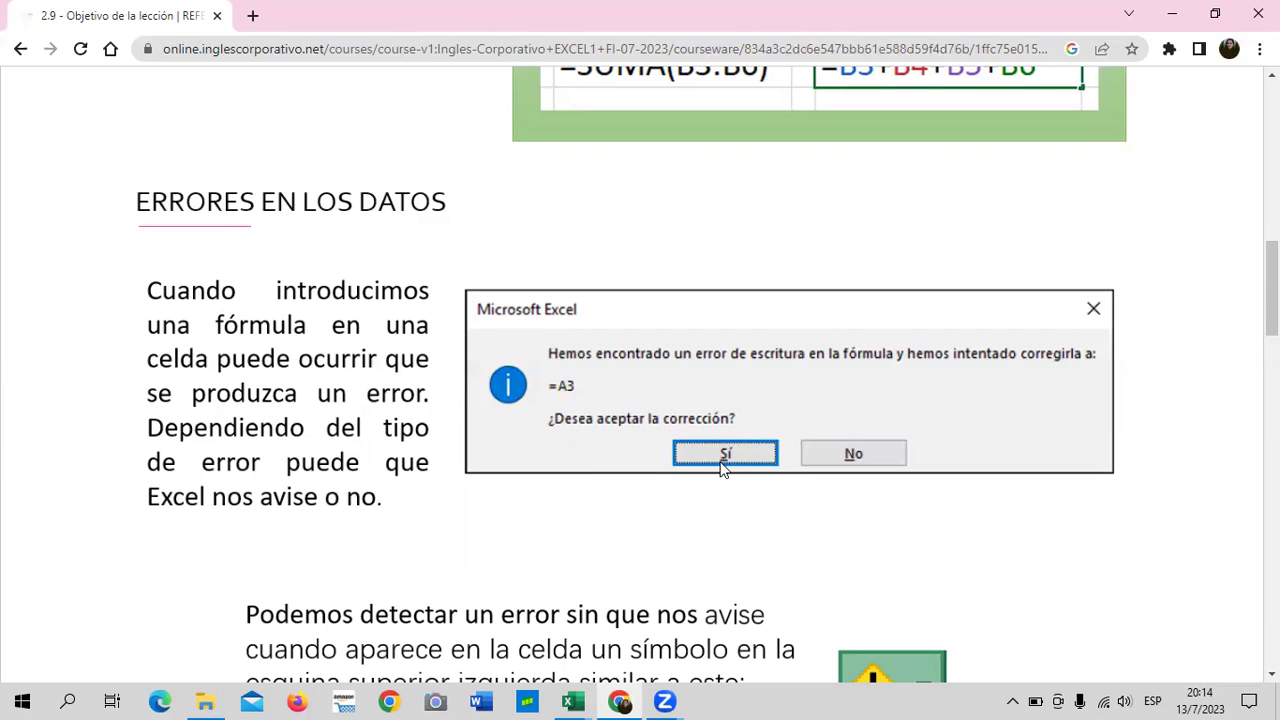
pyautogui.scroll(-2, 682, 476)
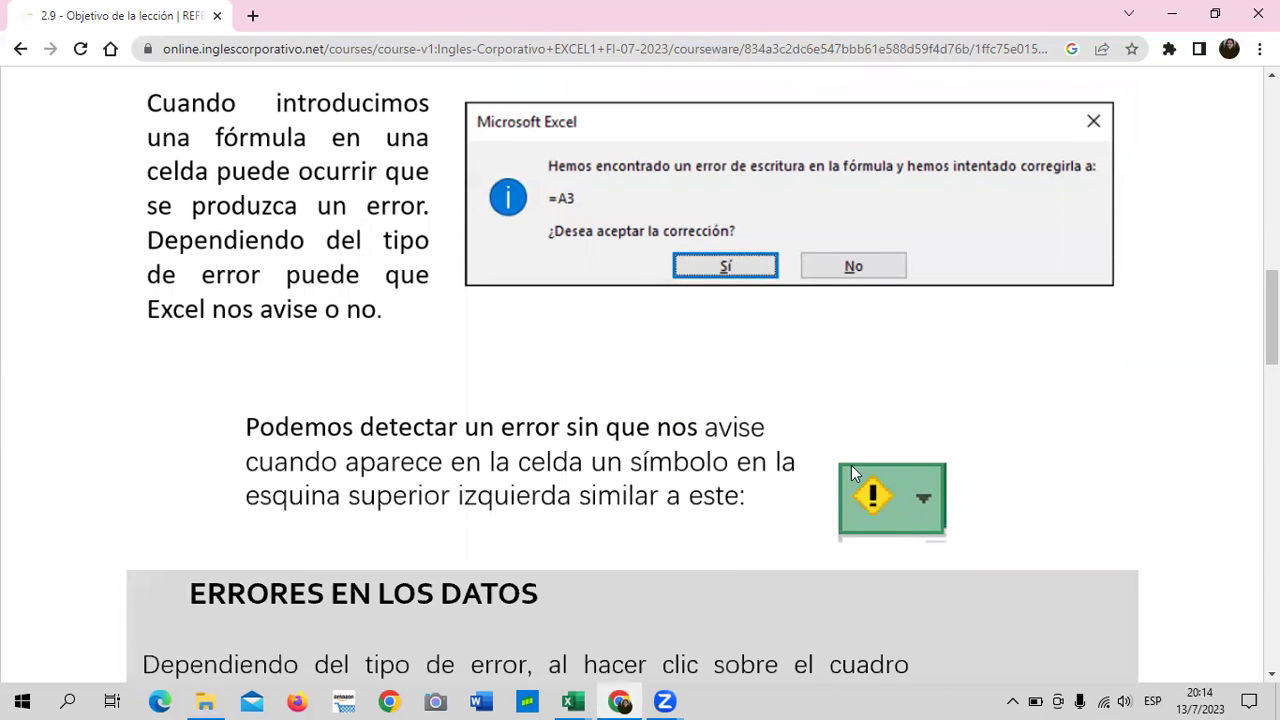
pyautogui.scroll(-1, 908, 498)
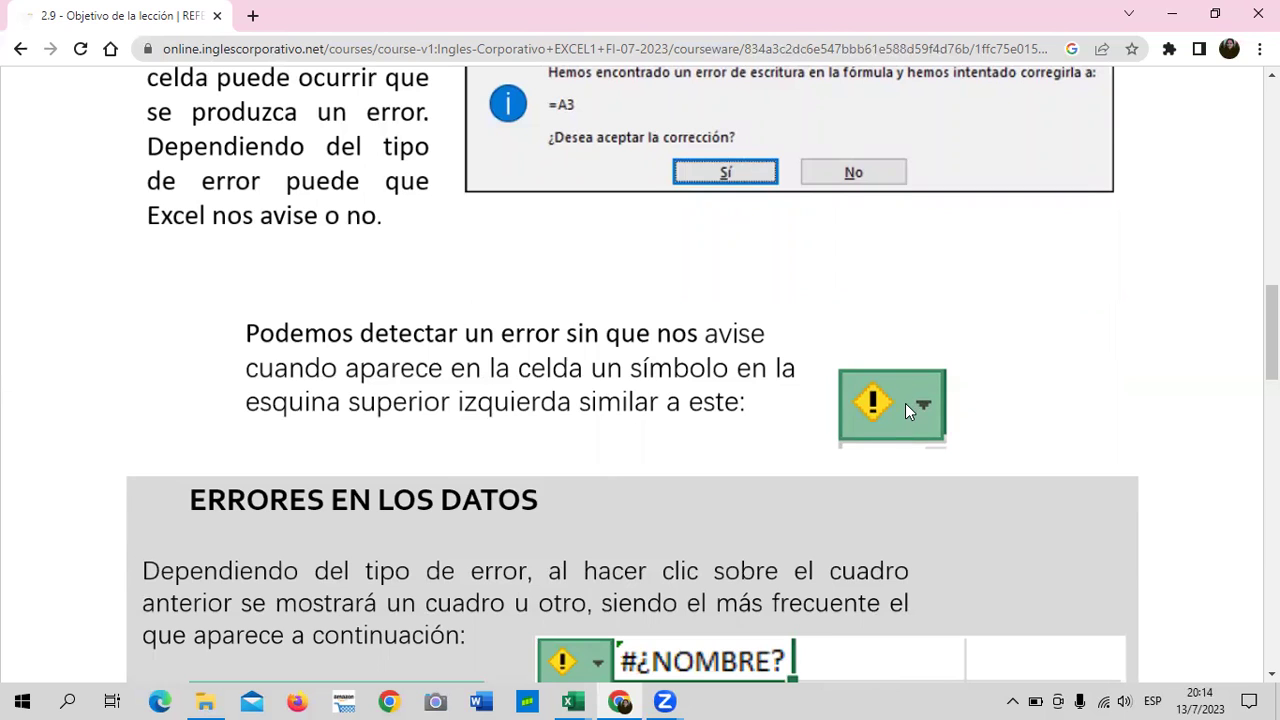
pyautogui.scroll(-1, 903, 411)
pyautogui.scroll(-1, 903, 411)
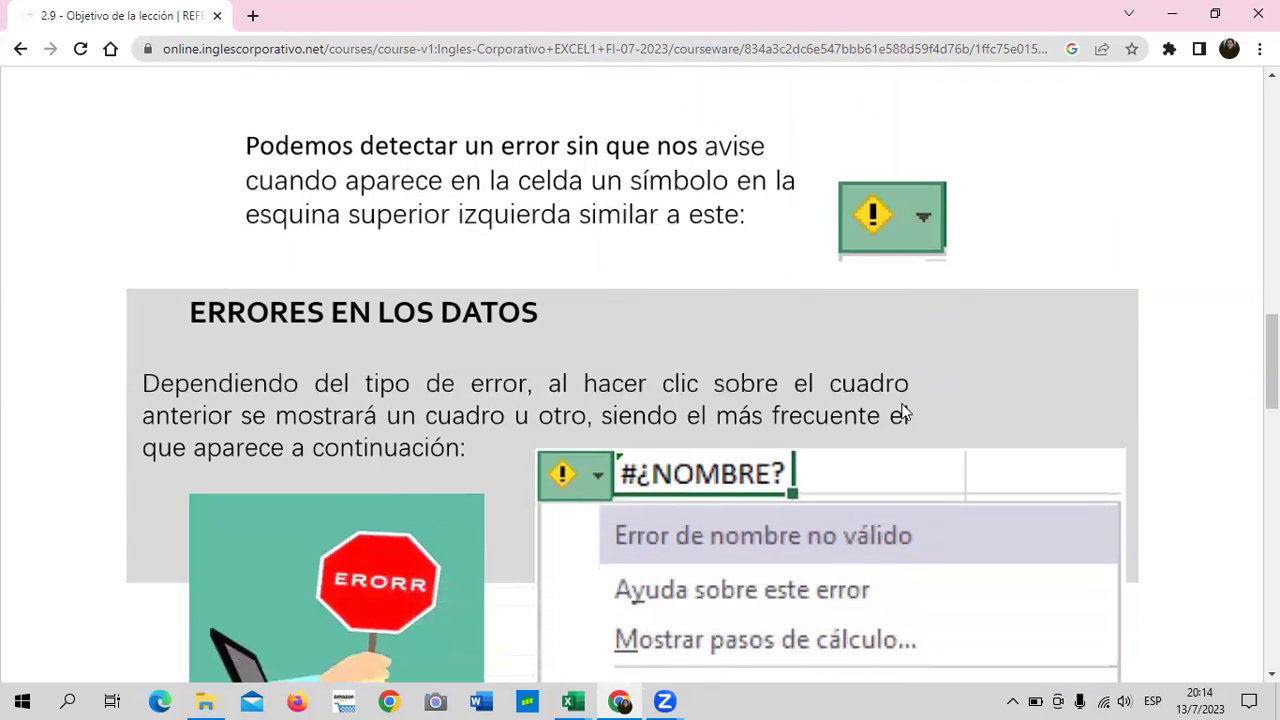
pyautogui.scroll(-1, 903, 411)
pyautogui.scroll(-1, 903, 411)
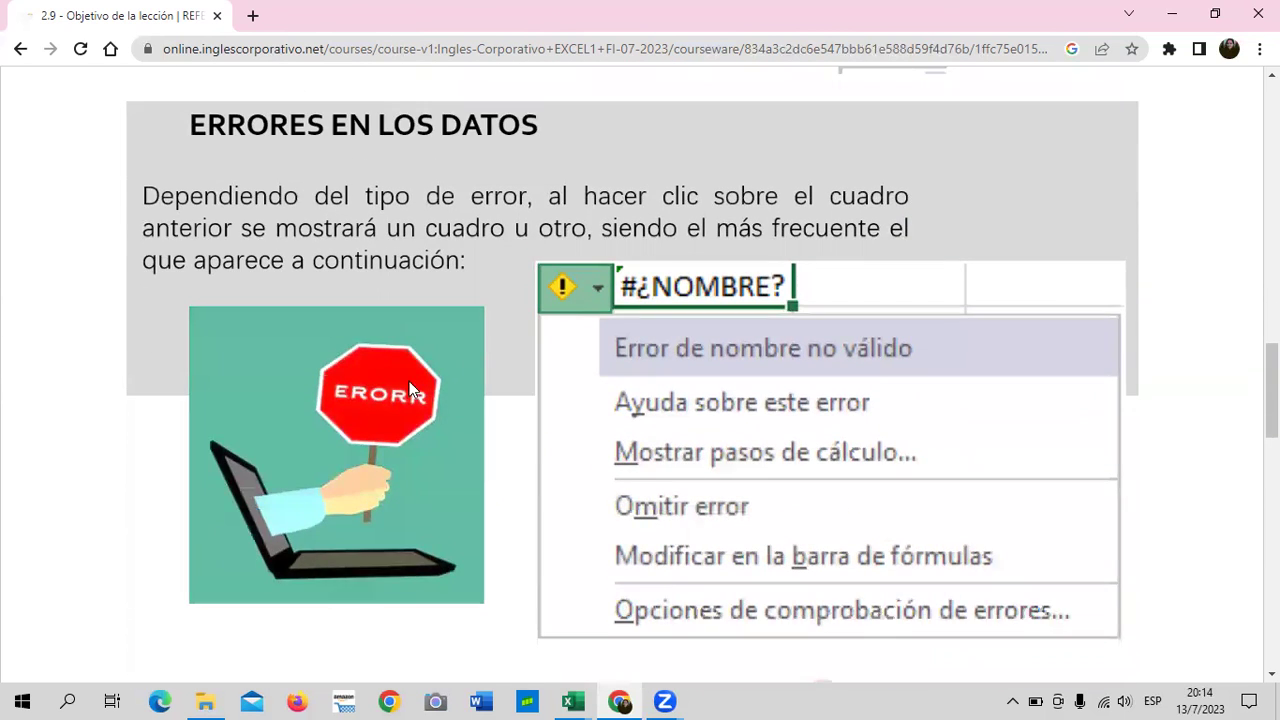
pyautogui.scroll(1, 851, 191)
pyautogui.scroll(-1, 790, 300)
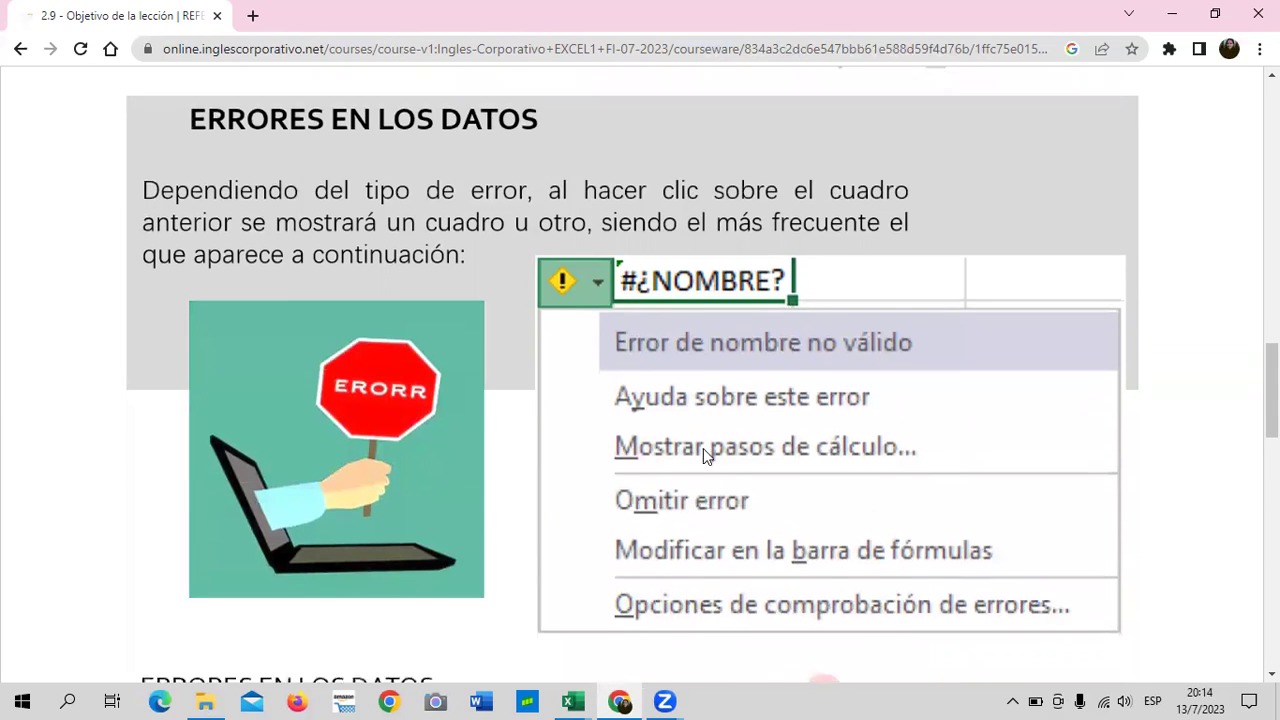
pyautogui.scroll(-2, 703, 448)
pyautogui.scroll(-1, 703, 445)
pyautogui.scroll(-2, 703, 442)
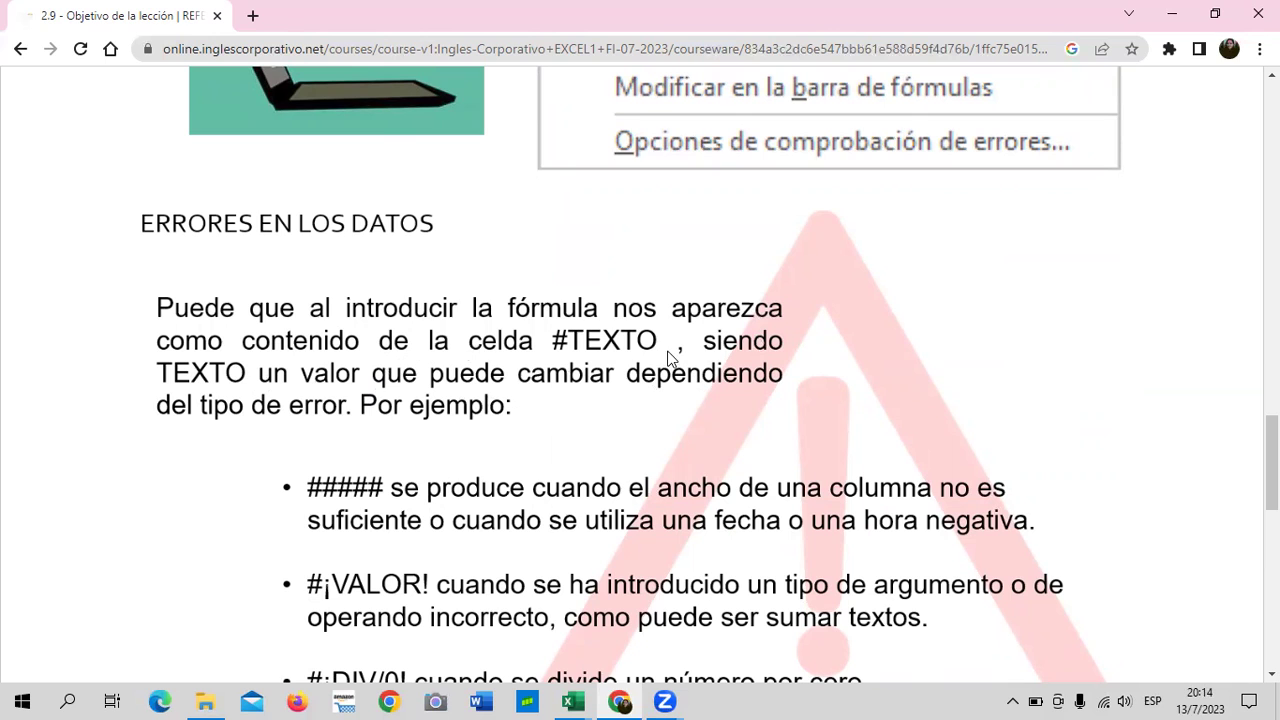
pyautogui.scroll(-1, 390, 428)
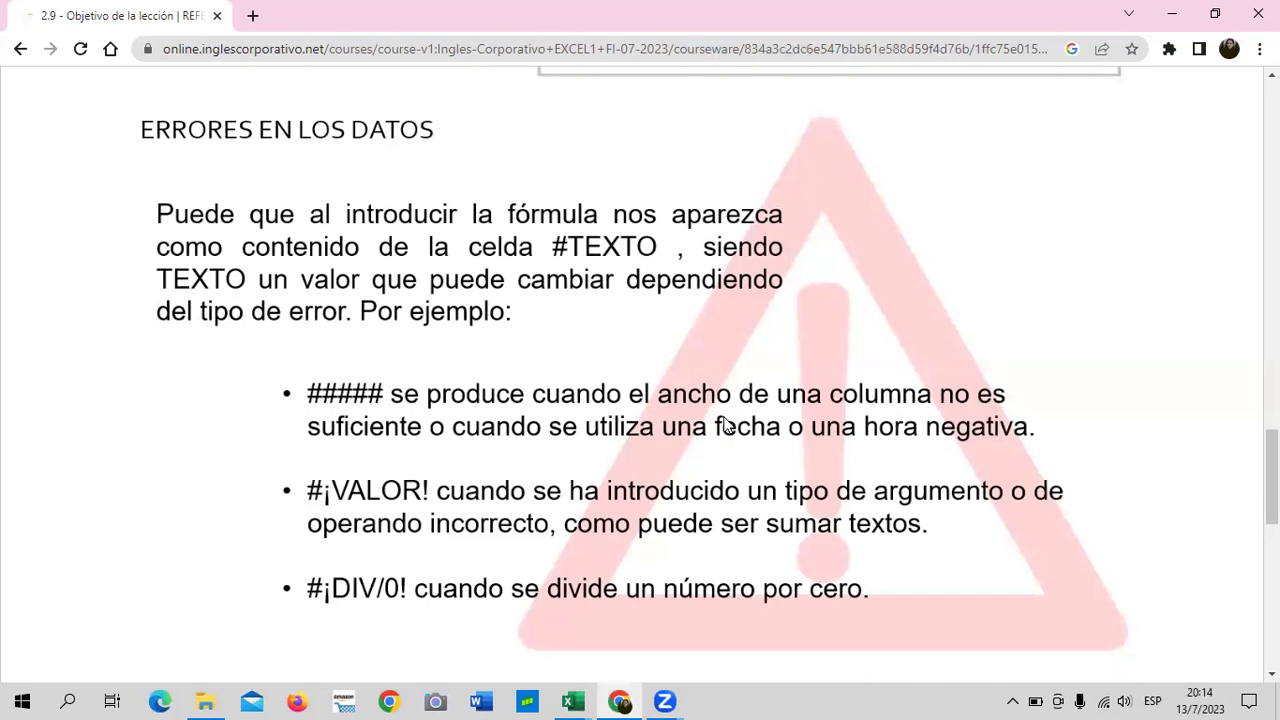
pyautogui.scroll(-1, 727, 430)
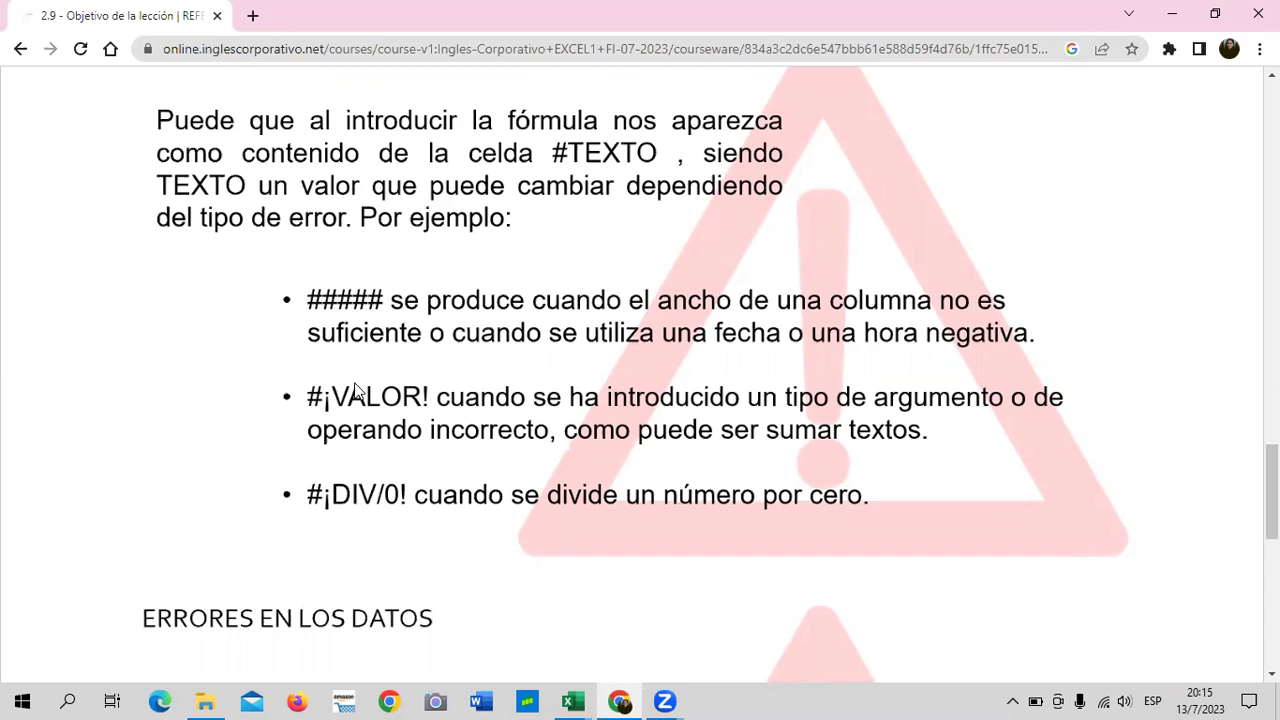
pyautogui.scroll(-2, 355, 390)
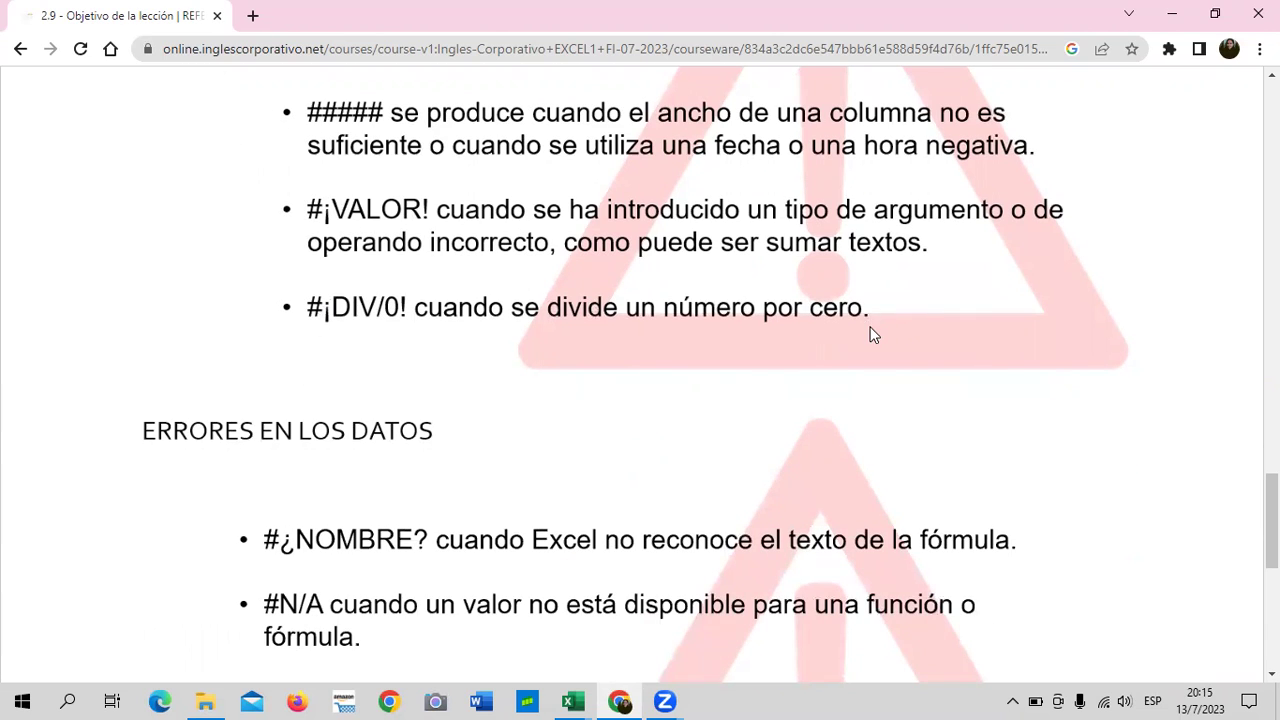
pyautogui.scroll(-2, 870, 335)
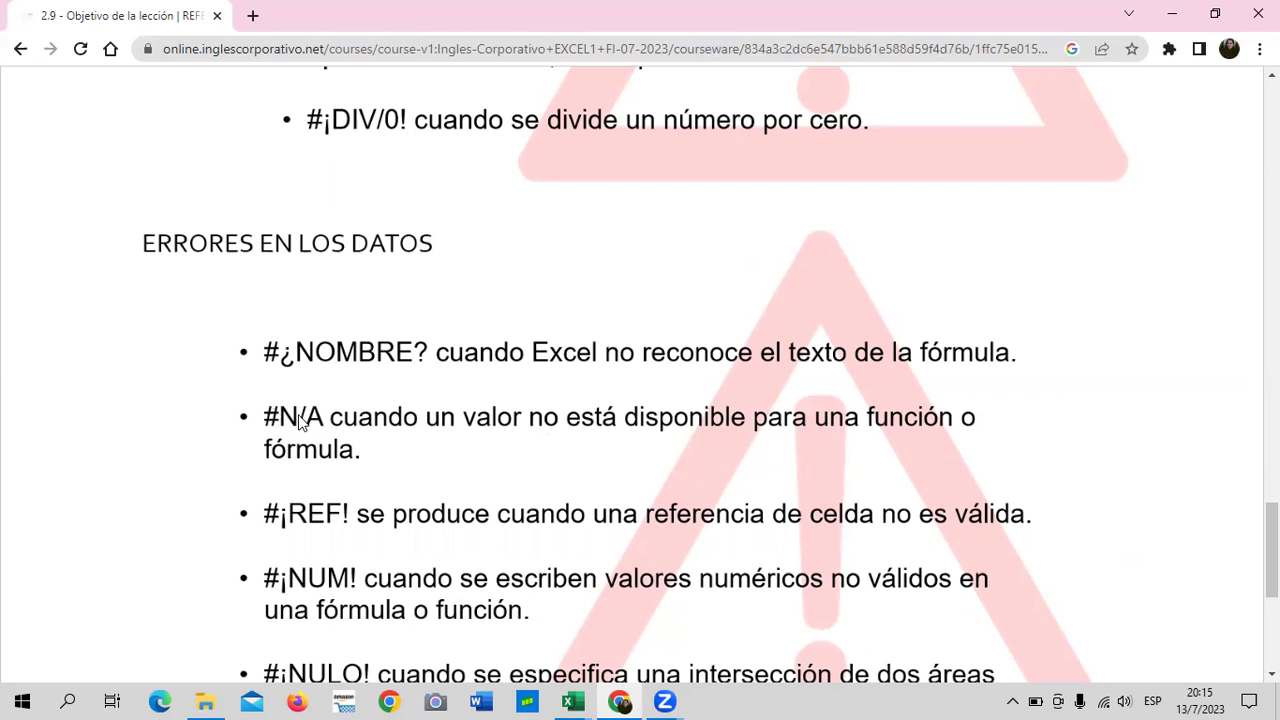
pyautogui.scroll(-1, 299, 420)
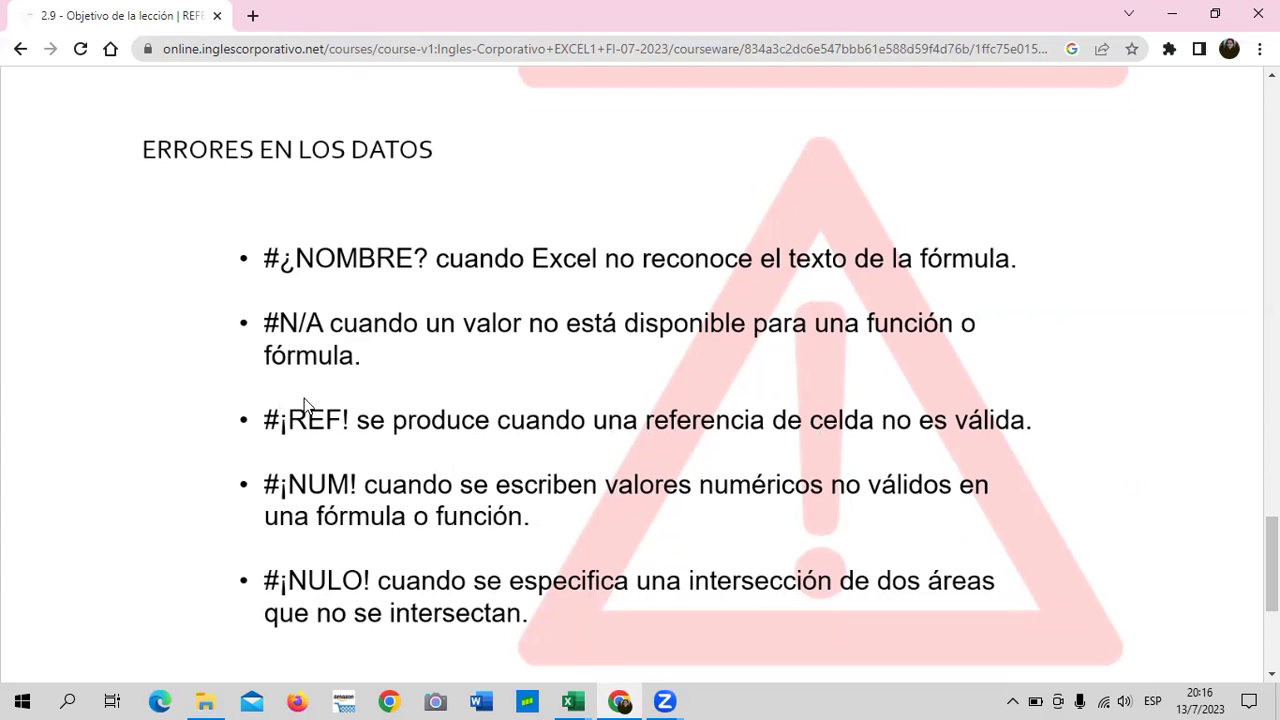
pyautogui.scroll(-1, 315, 421)
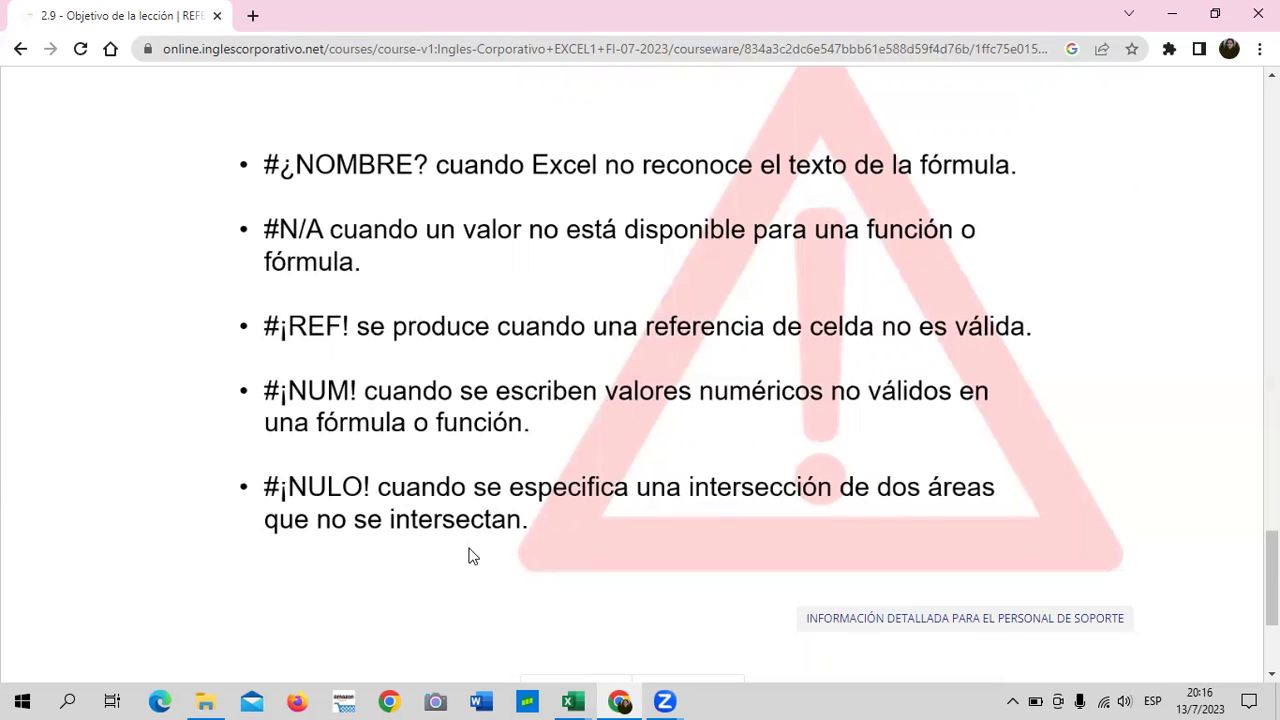
pyautogui.scroll(-2, 494, 537)
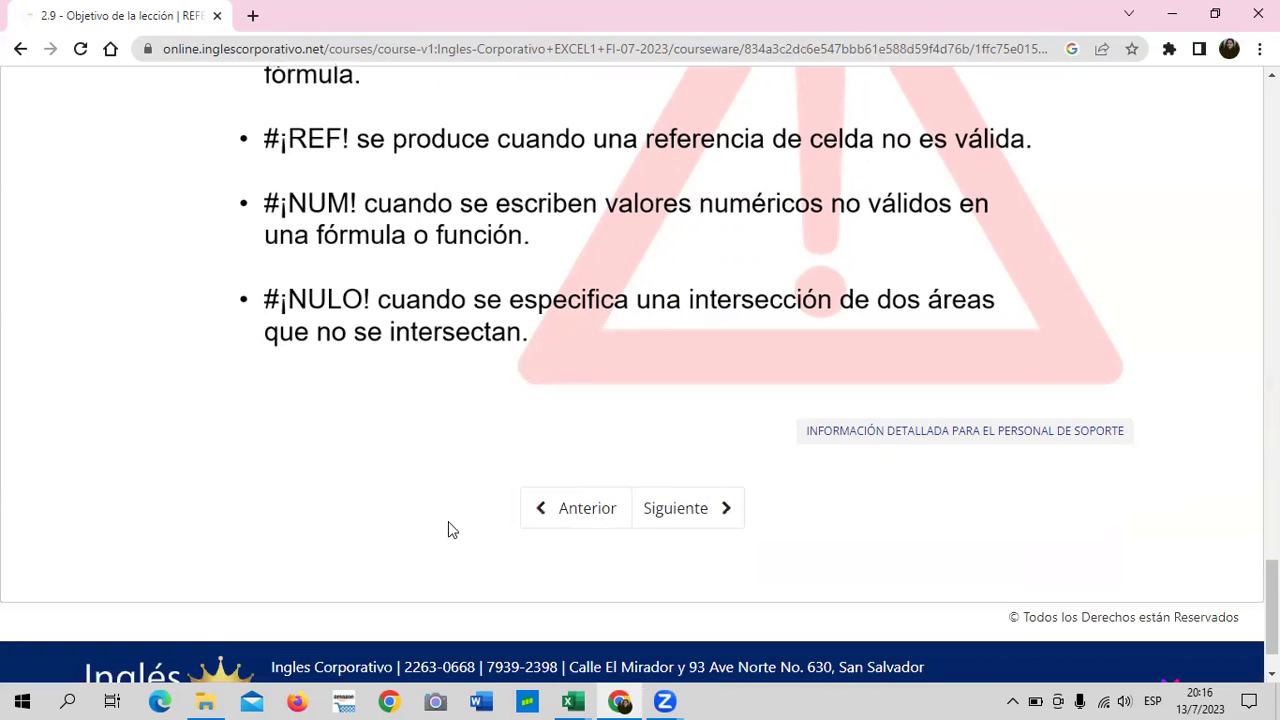
pyautogui.scroll(3, 540, 405)
pyautogui.scroll(1, 540, 405)
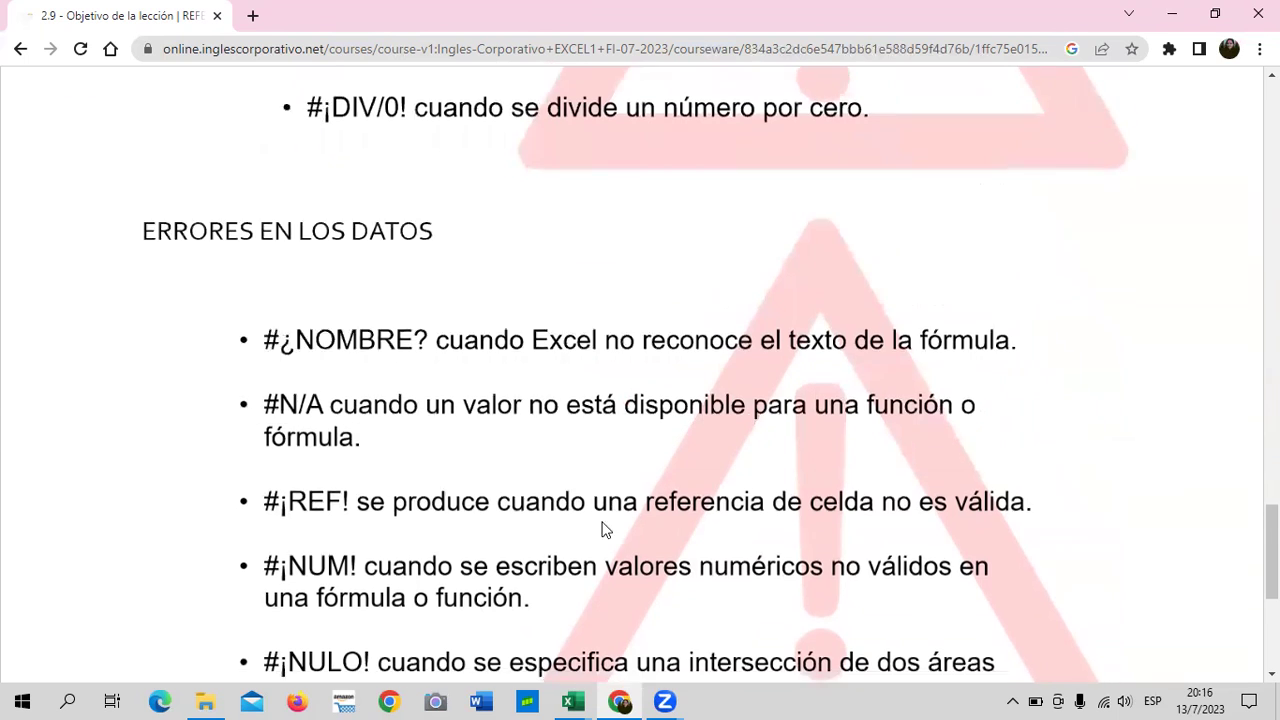
pyautogui.scroll(-2, 606, 529)
pyautogui.scroll(-2, 645, 598)
# Step: Go to lesson 2.10 Fórmulas y funciones básicas and scroll down to its video
pyautogui.click(667, 508)
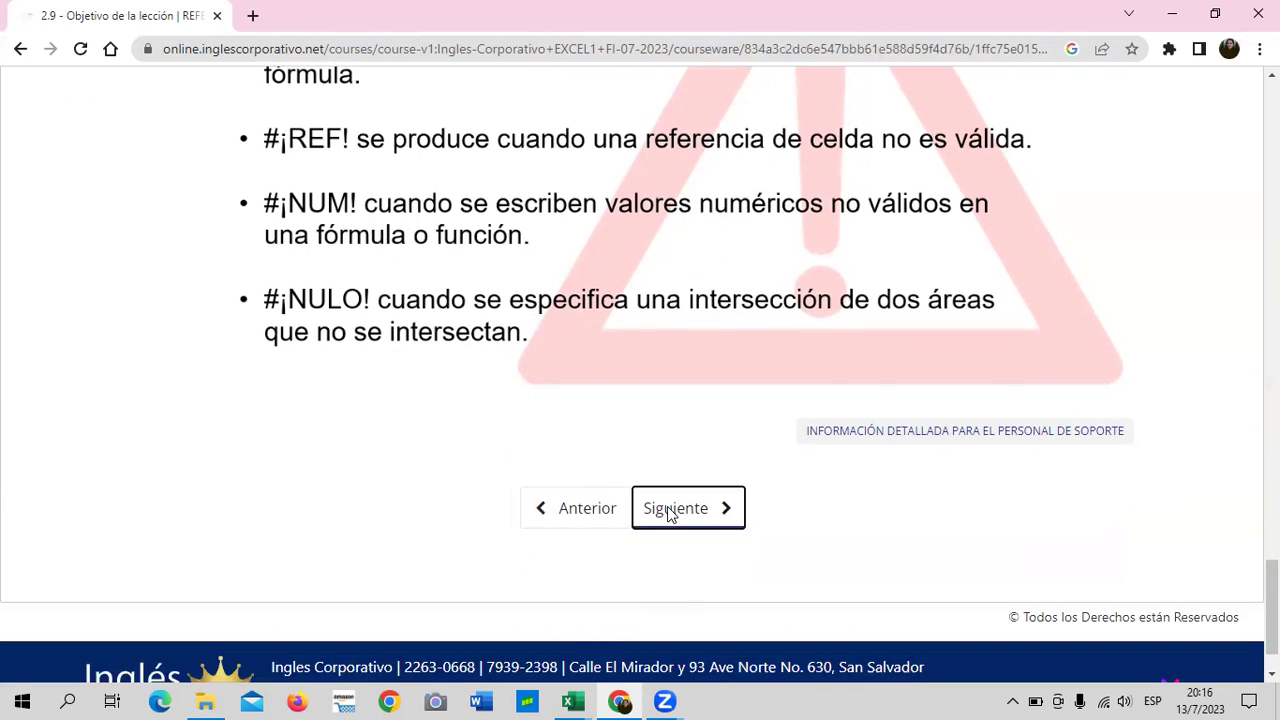
pyautogui.scroll(-4, 533, 496)
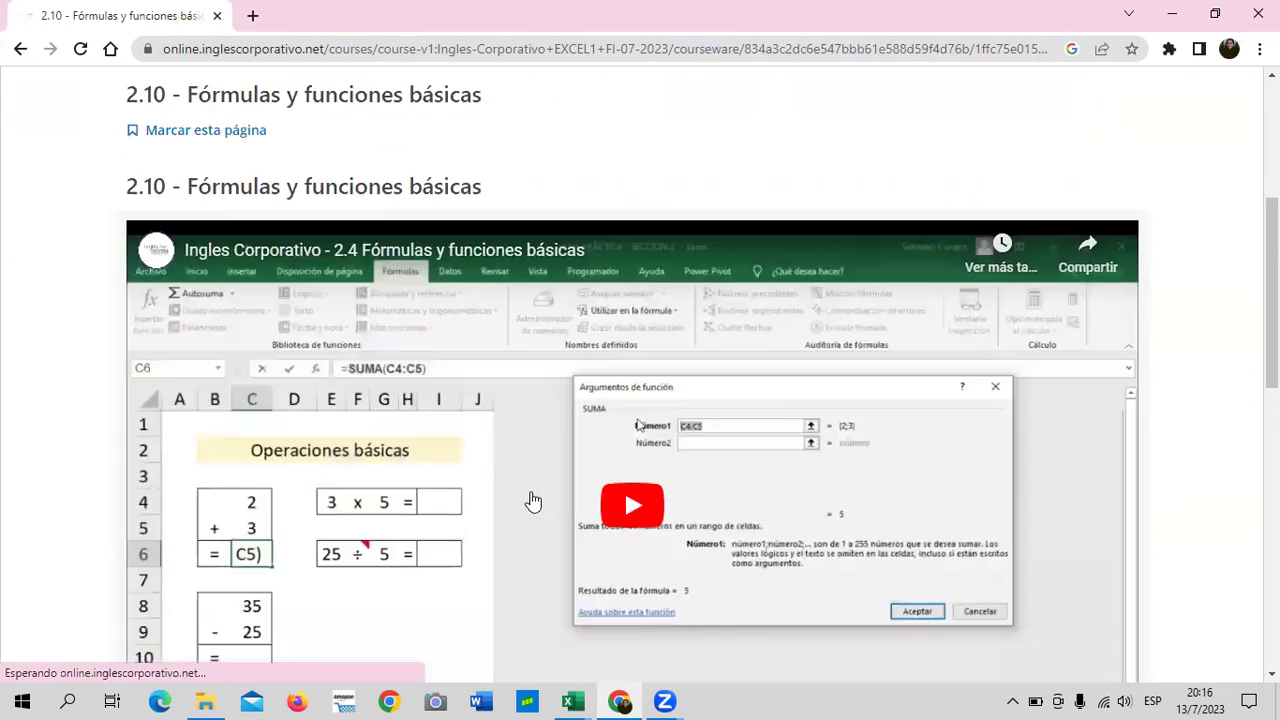
pyautogui.scroll(-1, 531, 498)
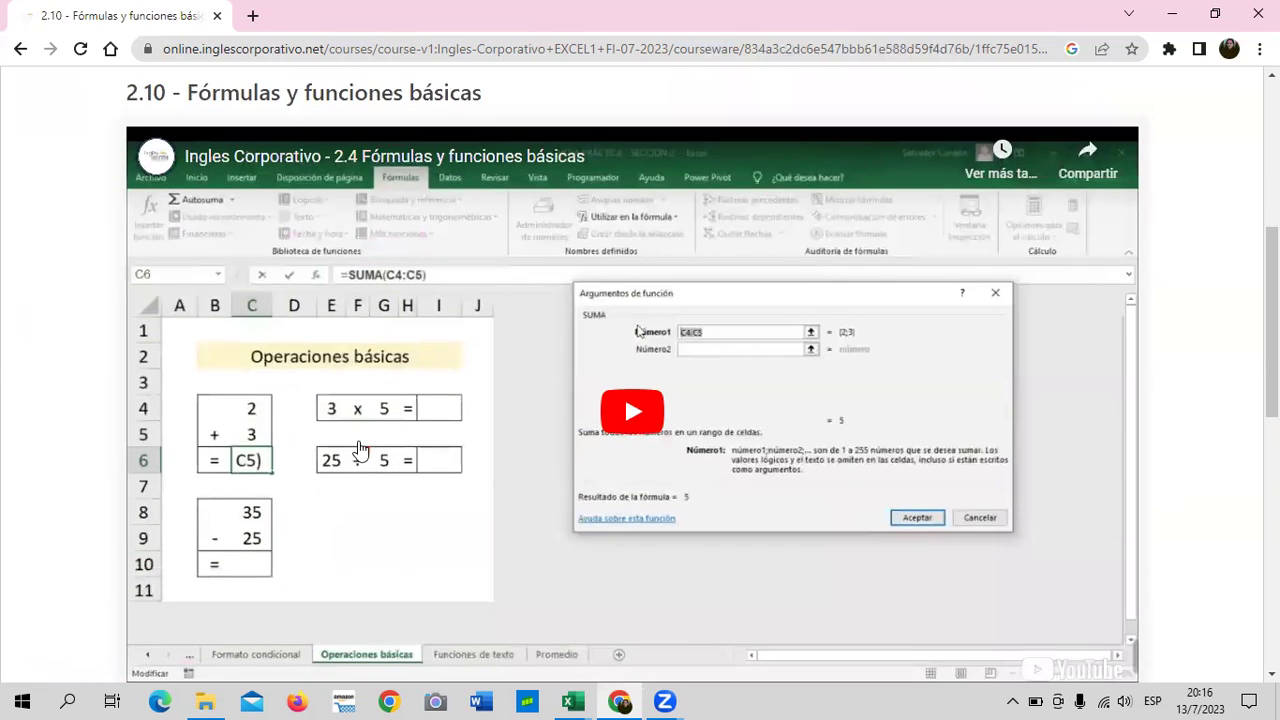
pyautogui.scroll(-1, 360, 445)
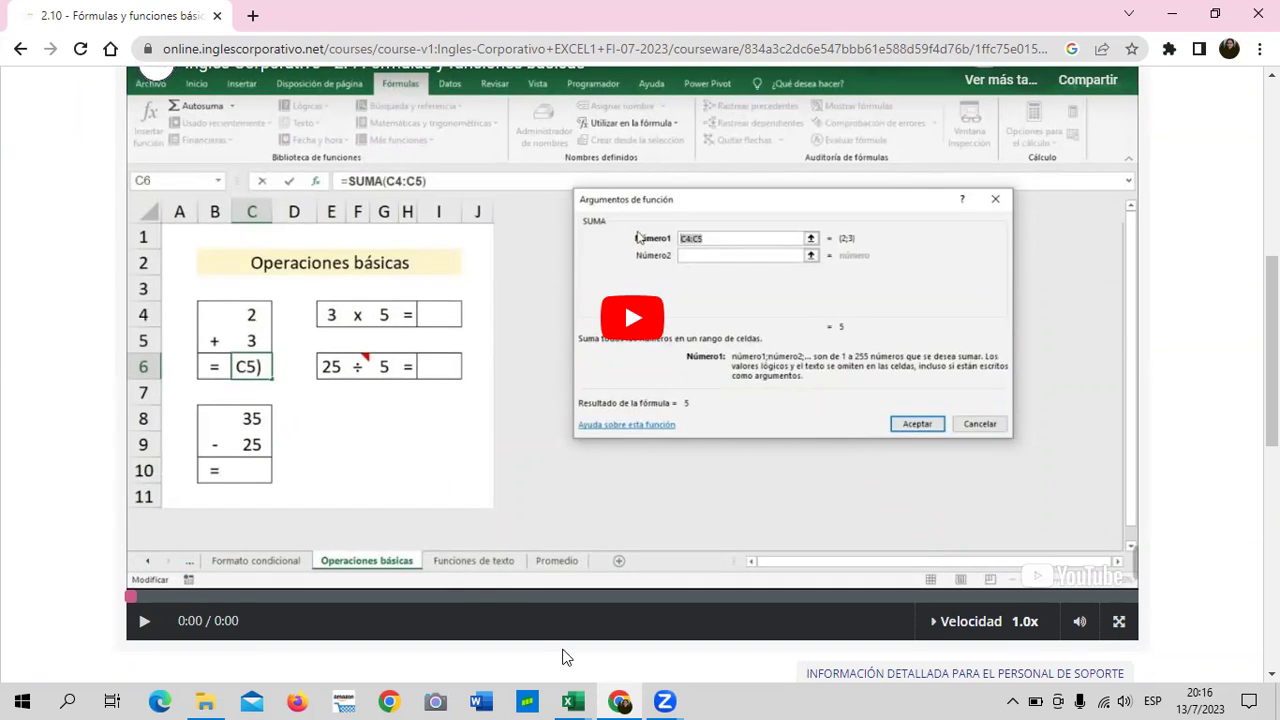
pyautogui.moveTo(575, 699)
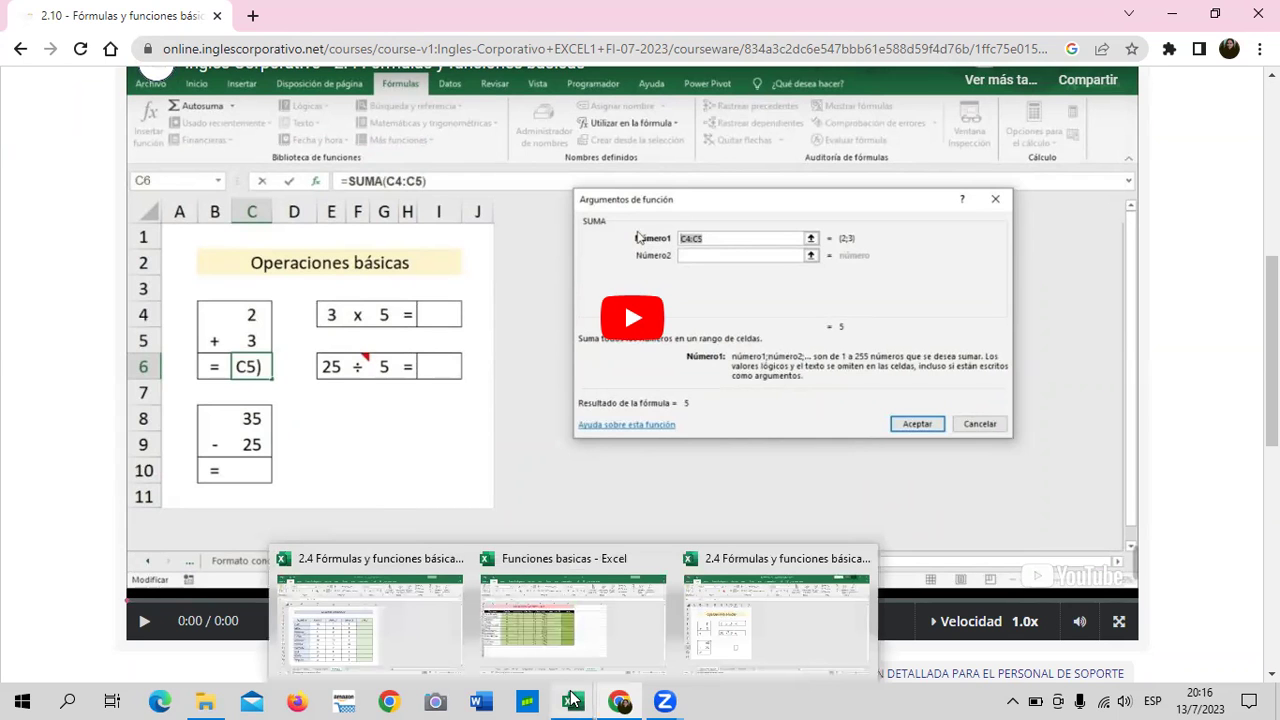
# Step: Return to the Funciones basicas workbook and look over the Suma sheet's branch totals
pyautogui.click(603, 634)
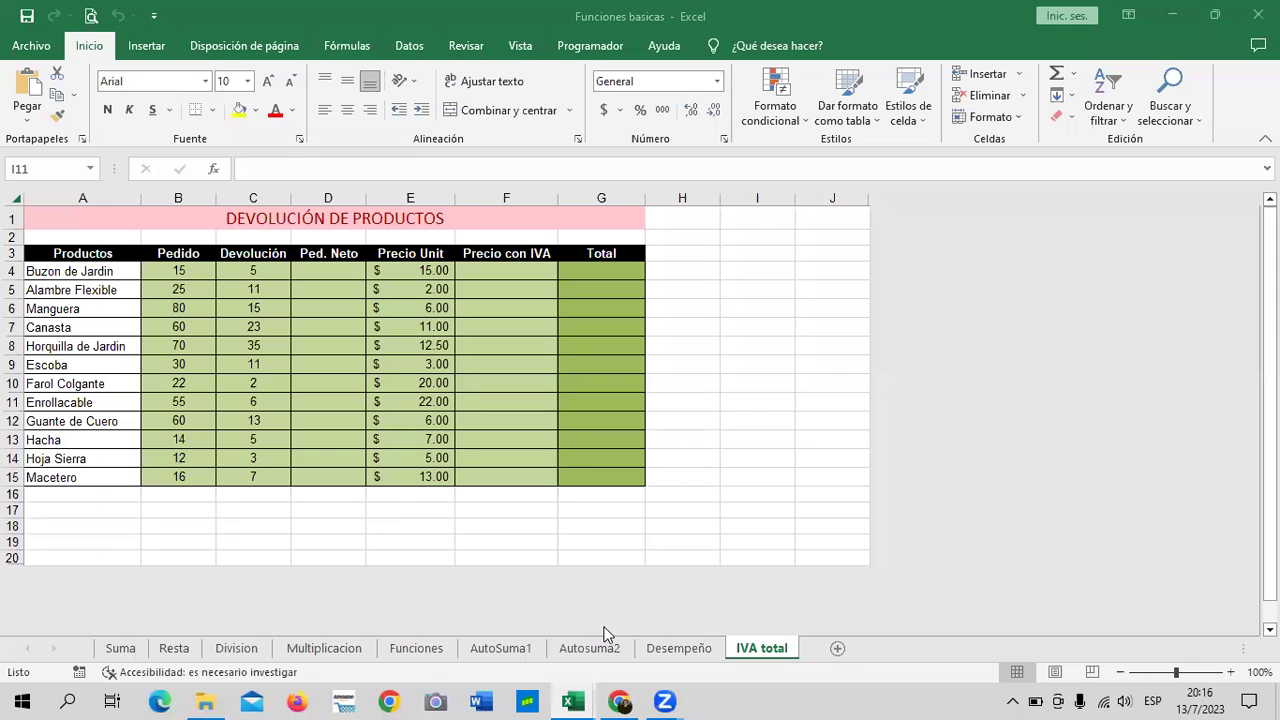
pyautogui.click(118, 650)
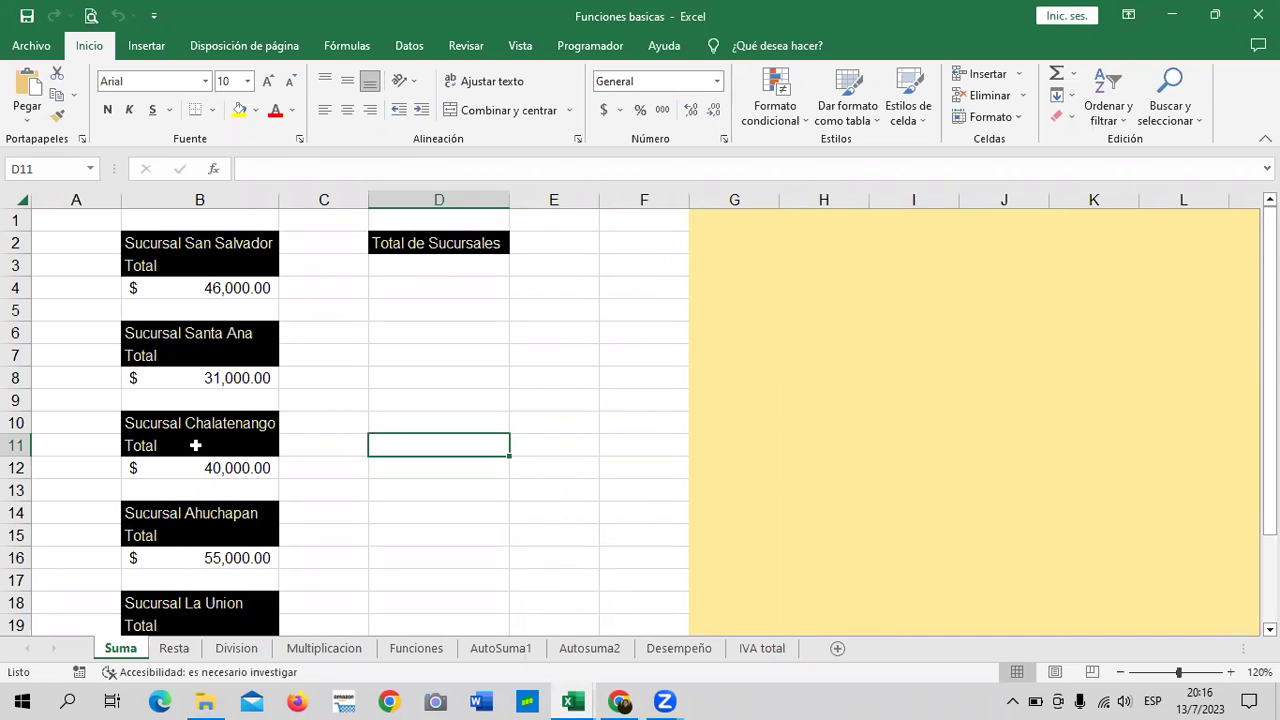
pyautogui.click(643, 447)
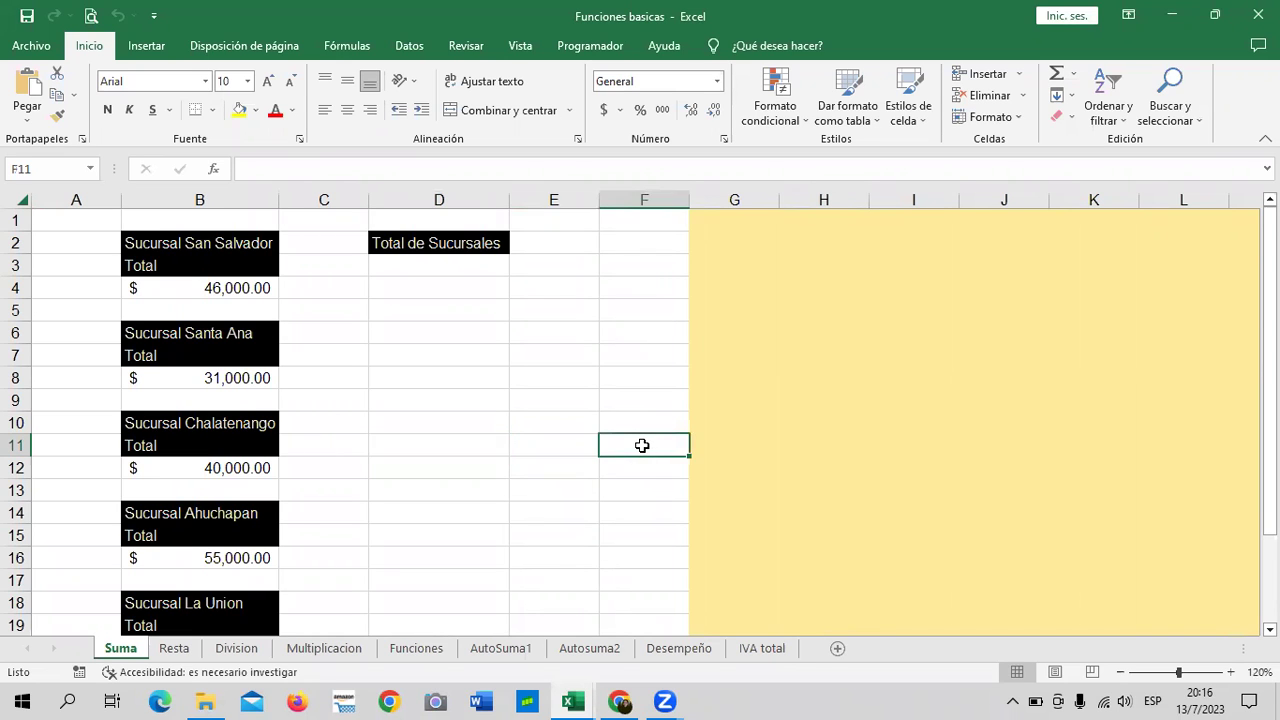
pyautogui.scroll(-1, 642, 445)
pyautogui.scroll(-2, 642, 445)
pyautogui.scroll(2, 620, 460)
# Step: Switch to the Funciones sheet and select the Minimo and Promedio result cells
pyautogui.click(413, 650)
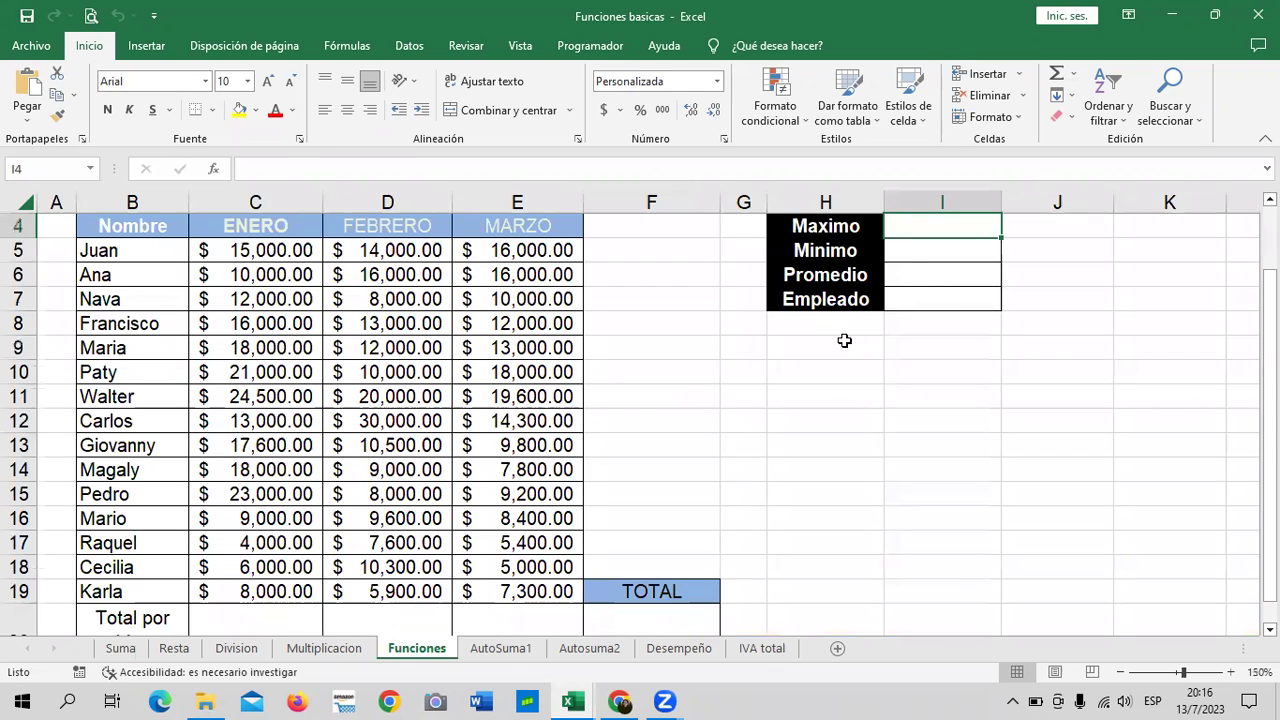
pyautogui.scroll(1, 890, 437)
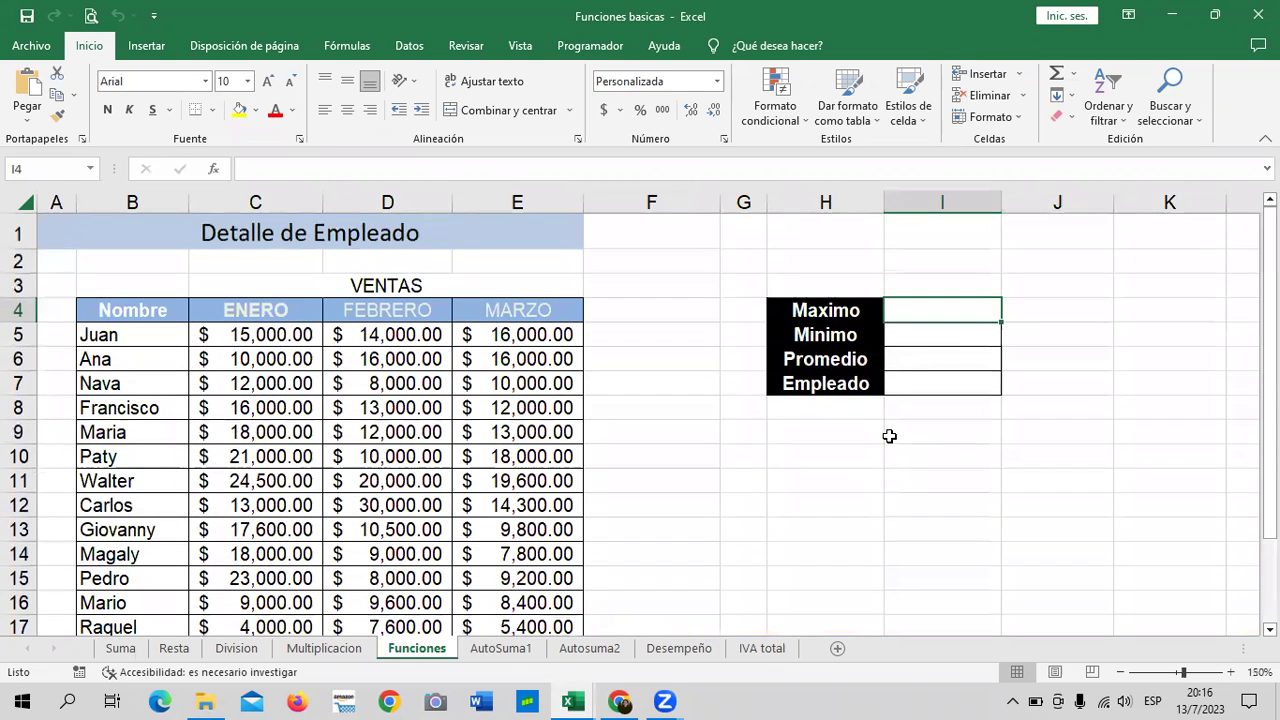
pyautogui.click(912, 344)
pyautogui.click(908, 354)
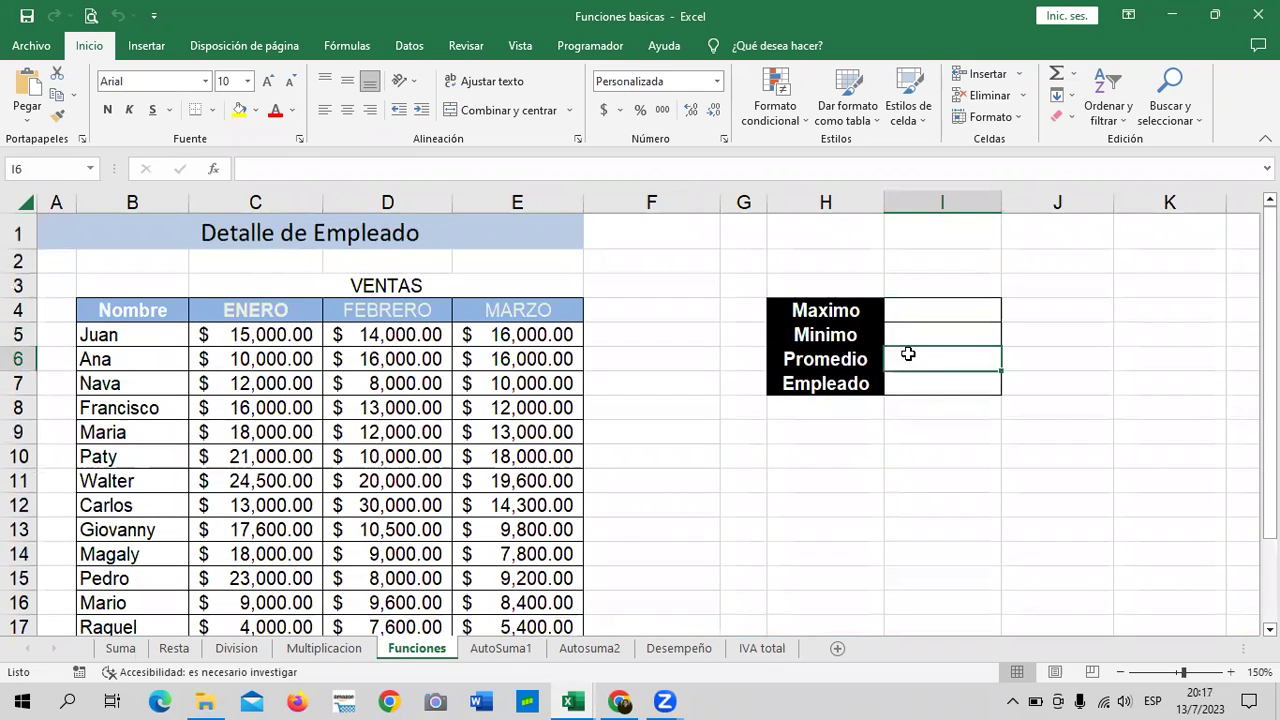
pyautogui.scroll(-1, 913, 358)
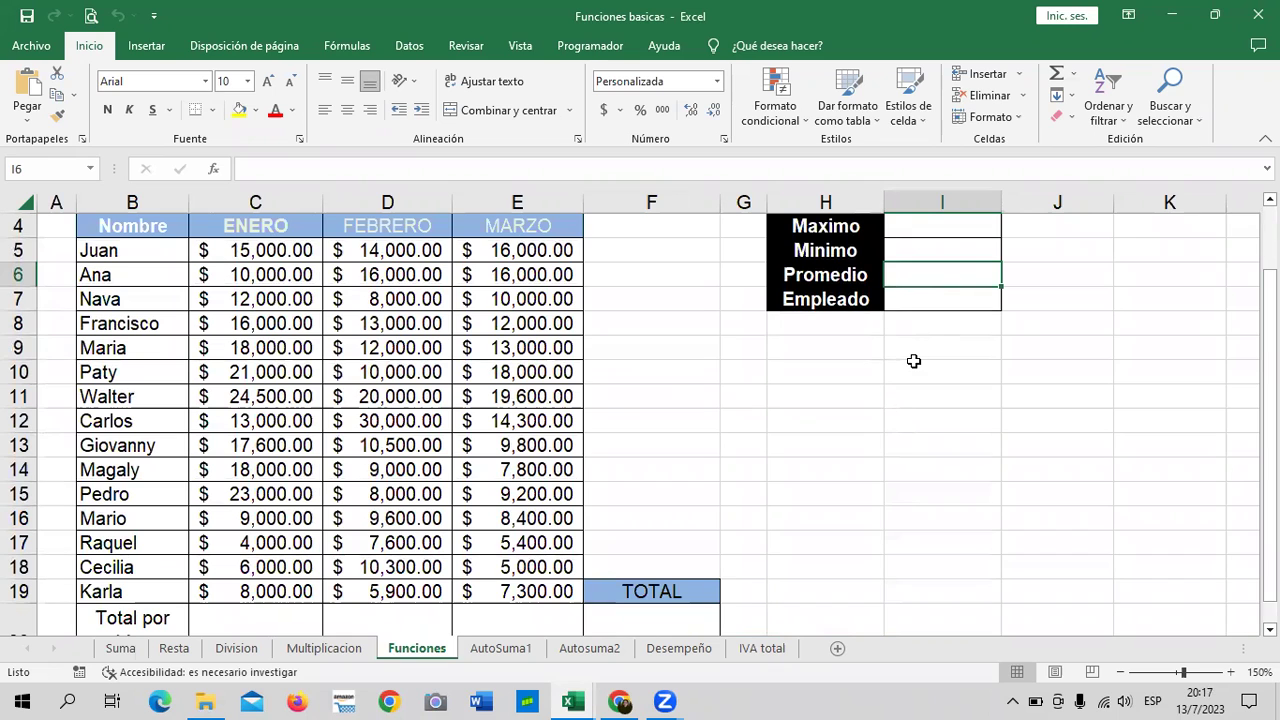
# Step: Review the Desempeño sheet's 25,000 sales goal and the first sale amount of 15,000
pyautogui.click(680, 648)
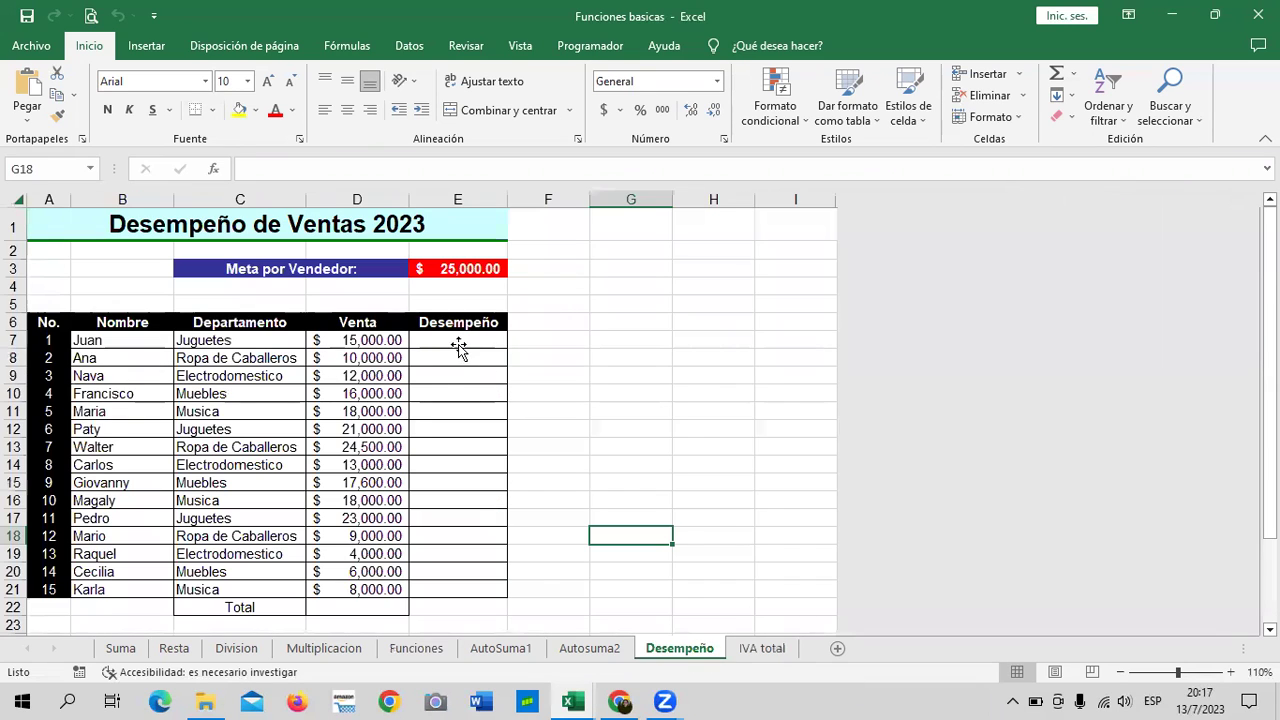
pyautogui.click(458, 345)
pyautogui.click(464, 264)
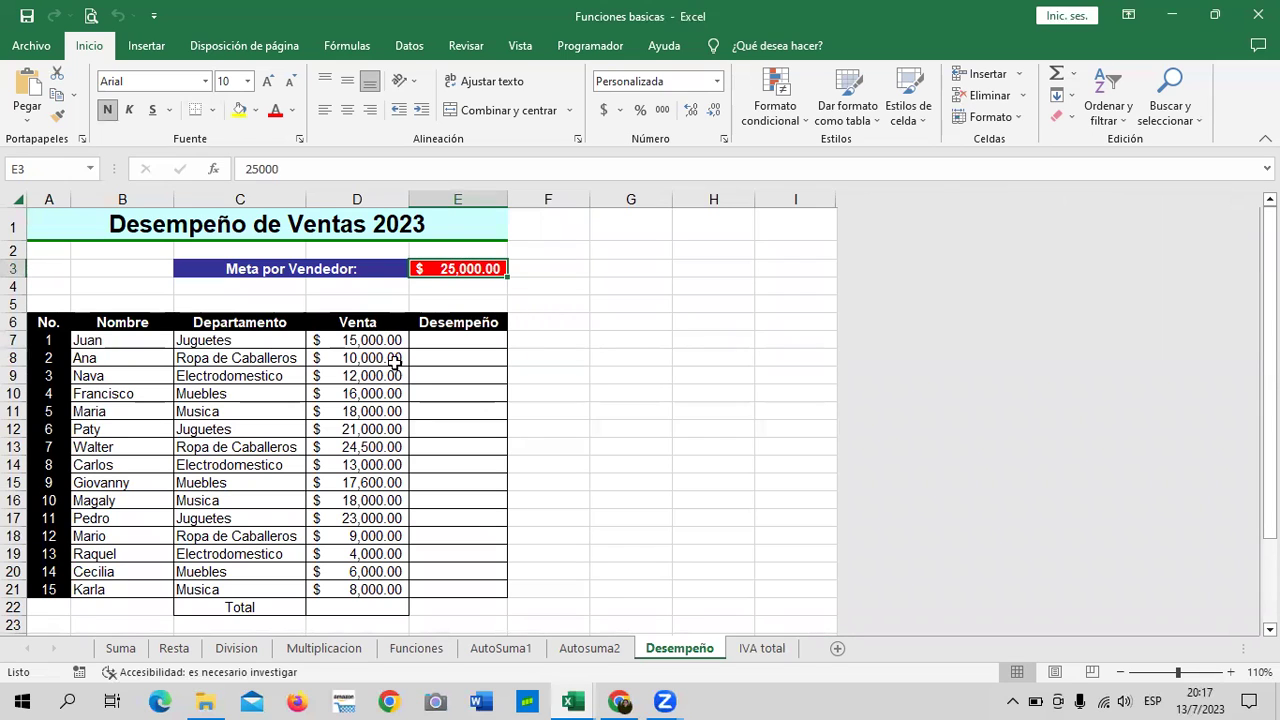
pyautogui.click(386, 341)
pyautogui.click(455, 322)
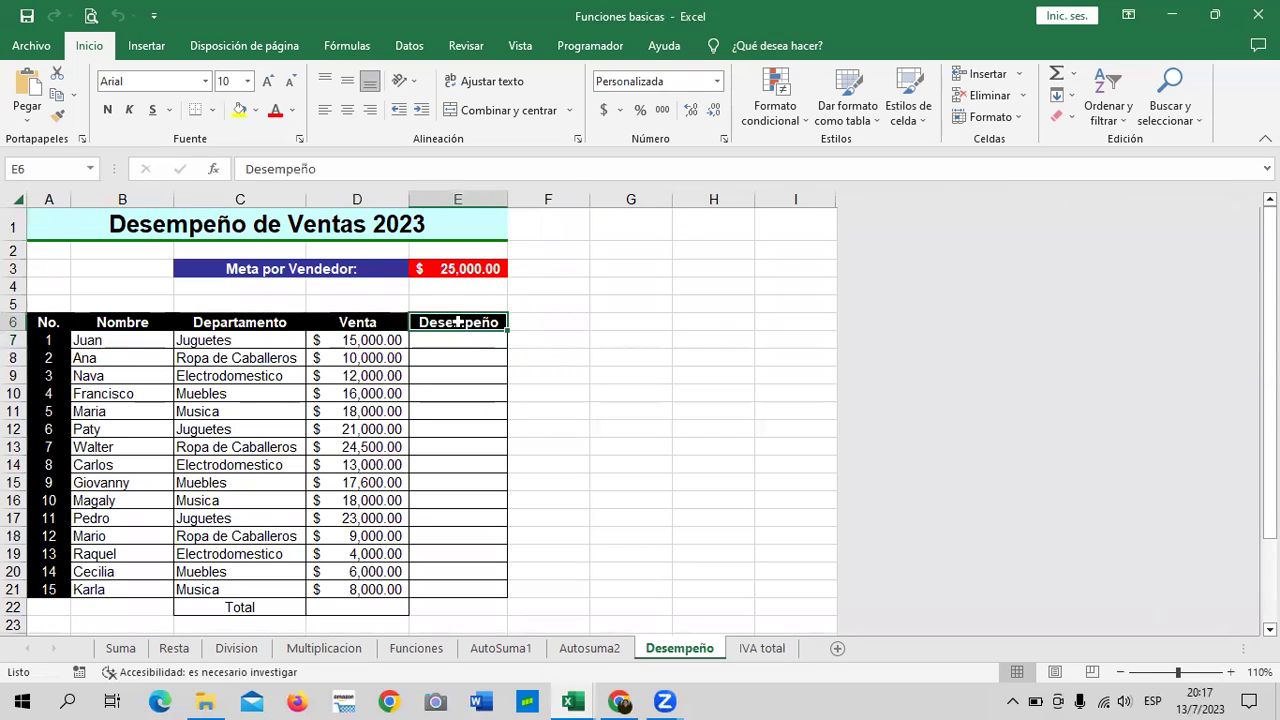
pyautogui.click(350, 340)
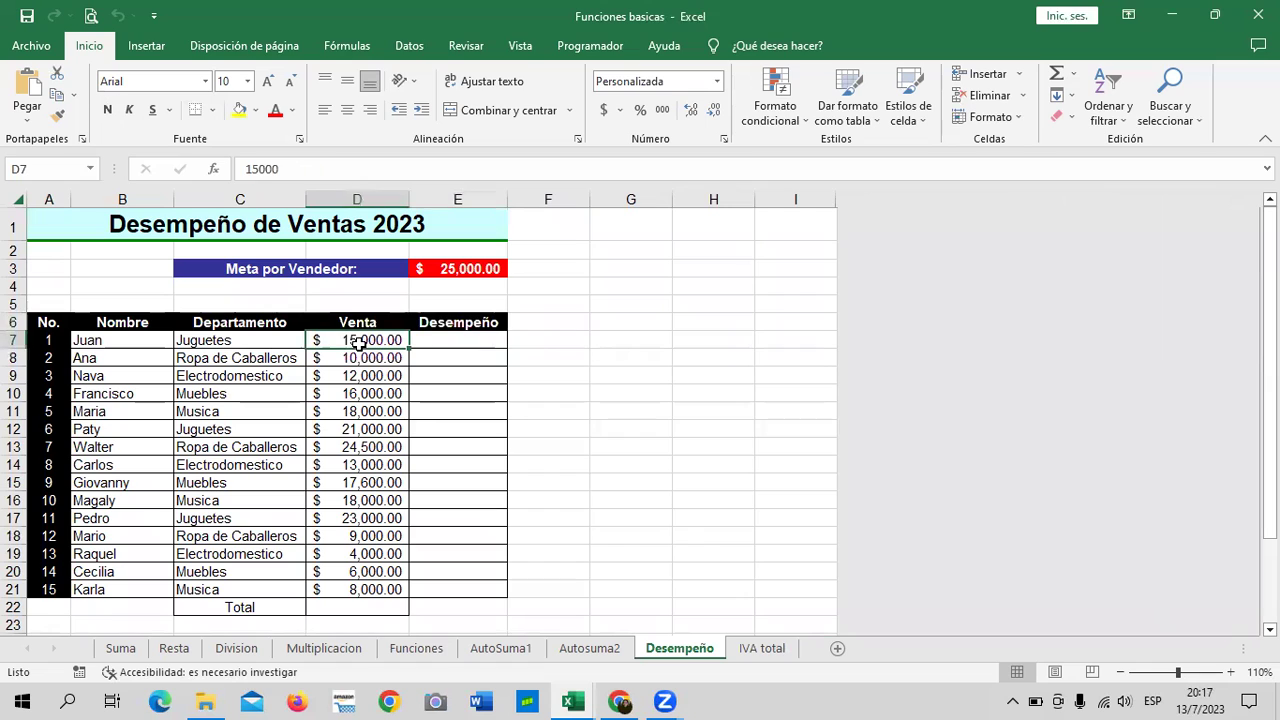
pyautogui.click(445, 272)
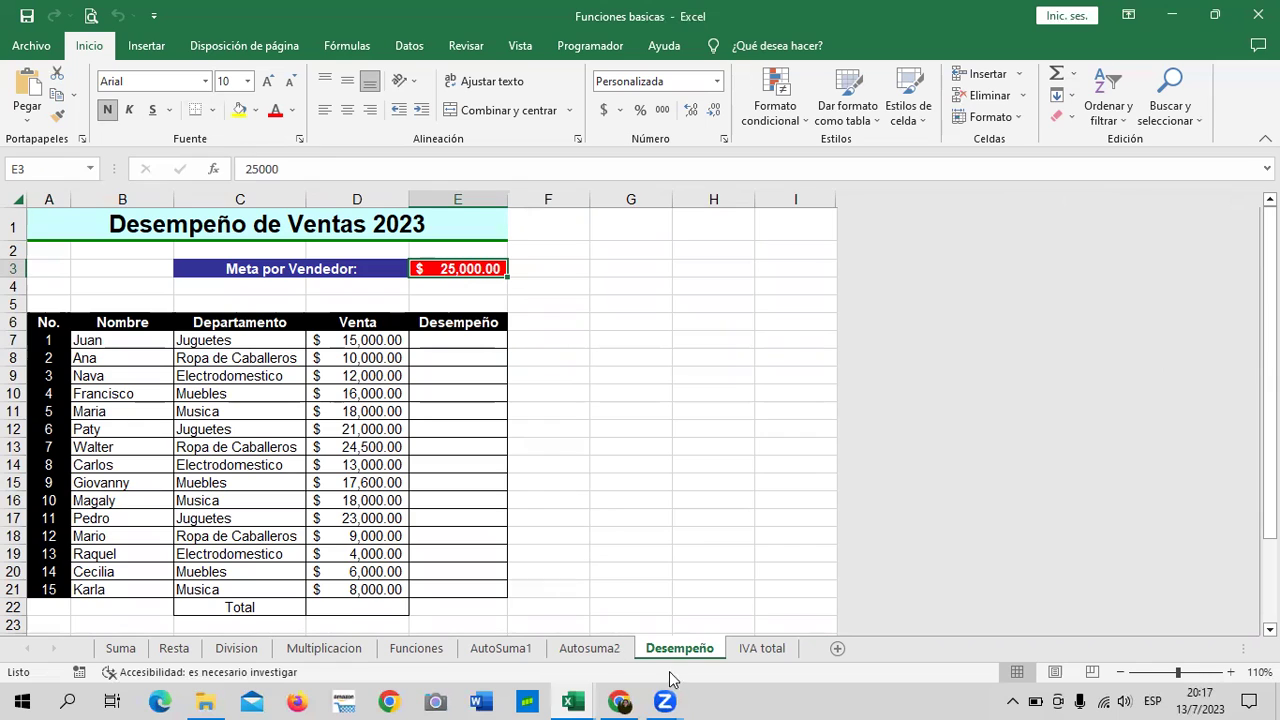
# Step: Visit the IVA total sheet, then the 2.4 Fórmulas y funciones básicas (1) workbook's Funciones de texto sheet
pyautogui.click(752, 652)
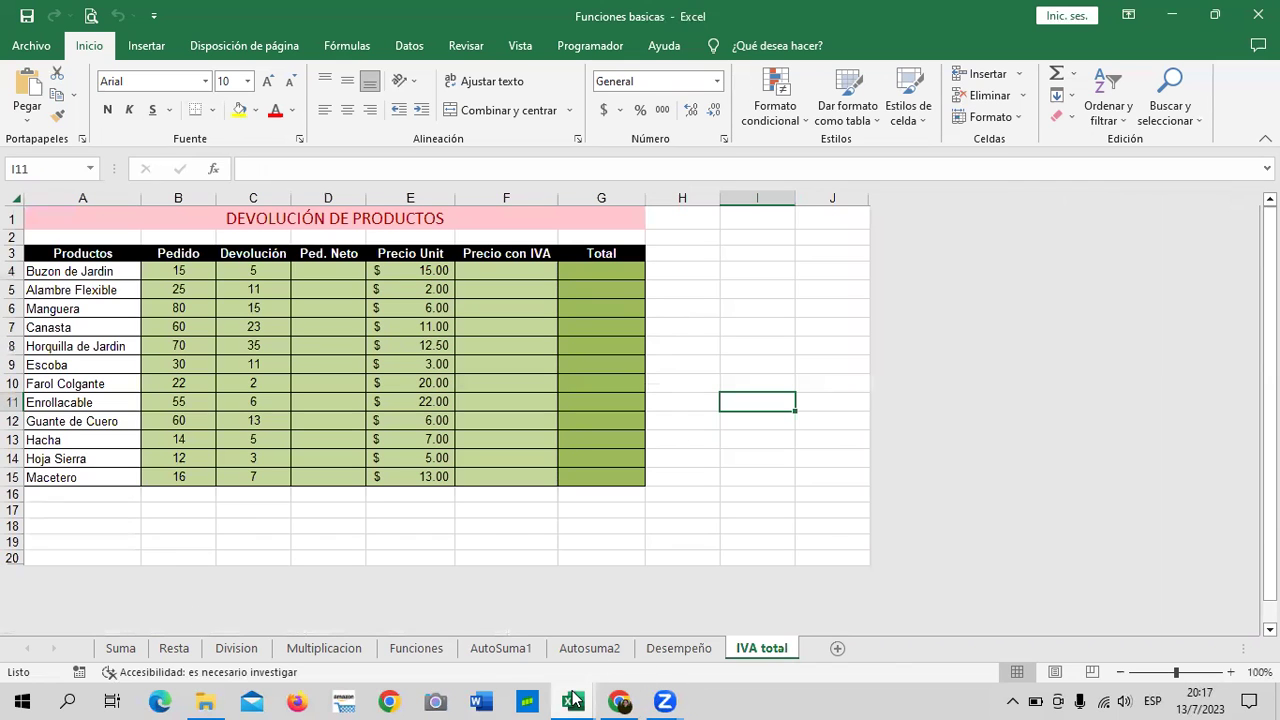
pyautogui.moveTo(572, 700)
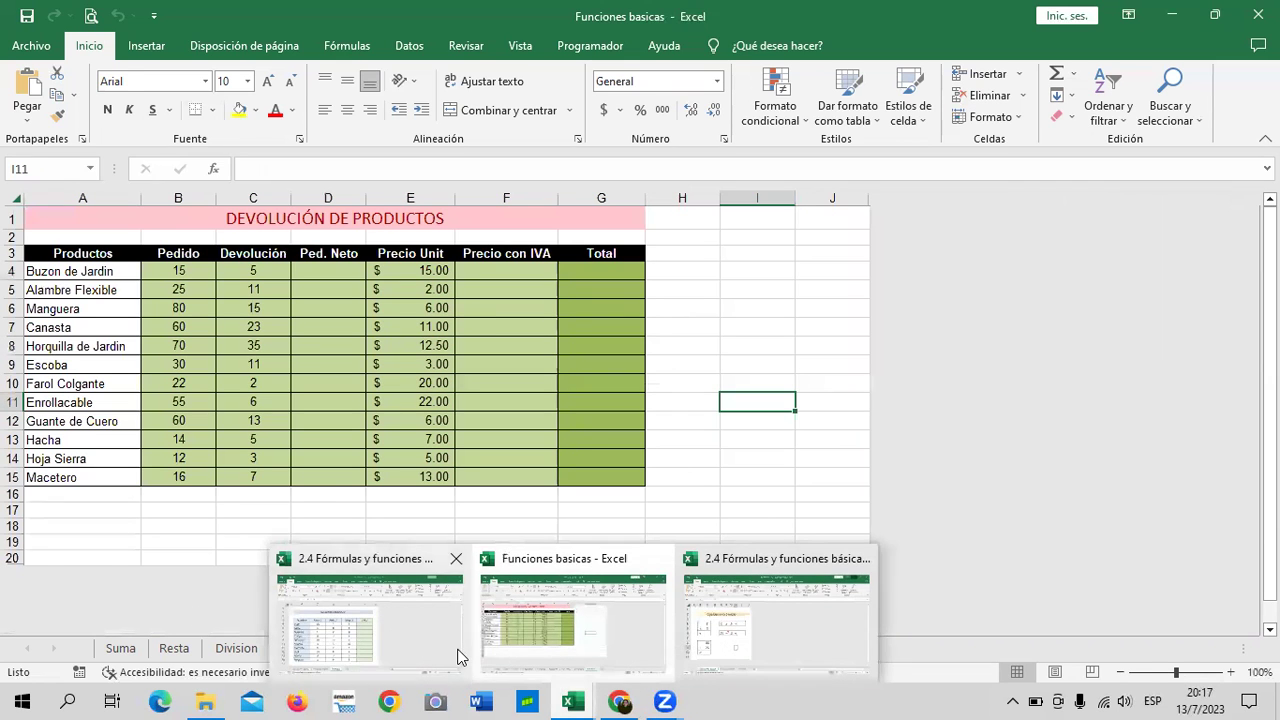
pyautogui.click(457, 657)
pyautogui.click(624, 338)
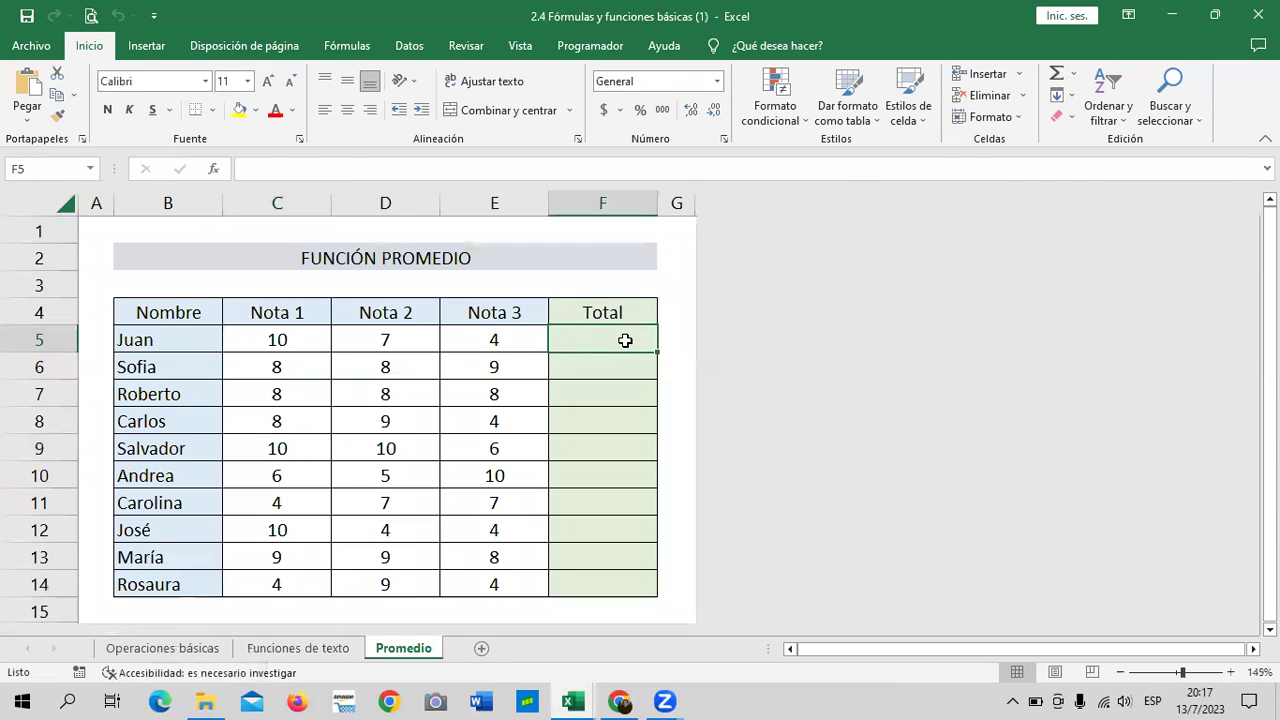
pyautogui.click(305, 655)
pyautogui.scroll(2, 522, 548)
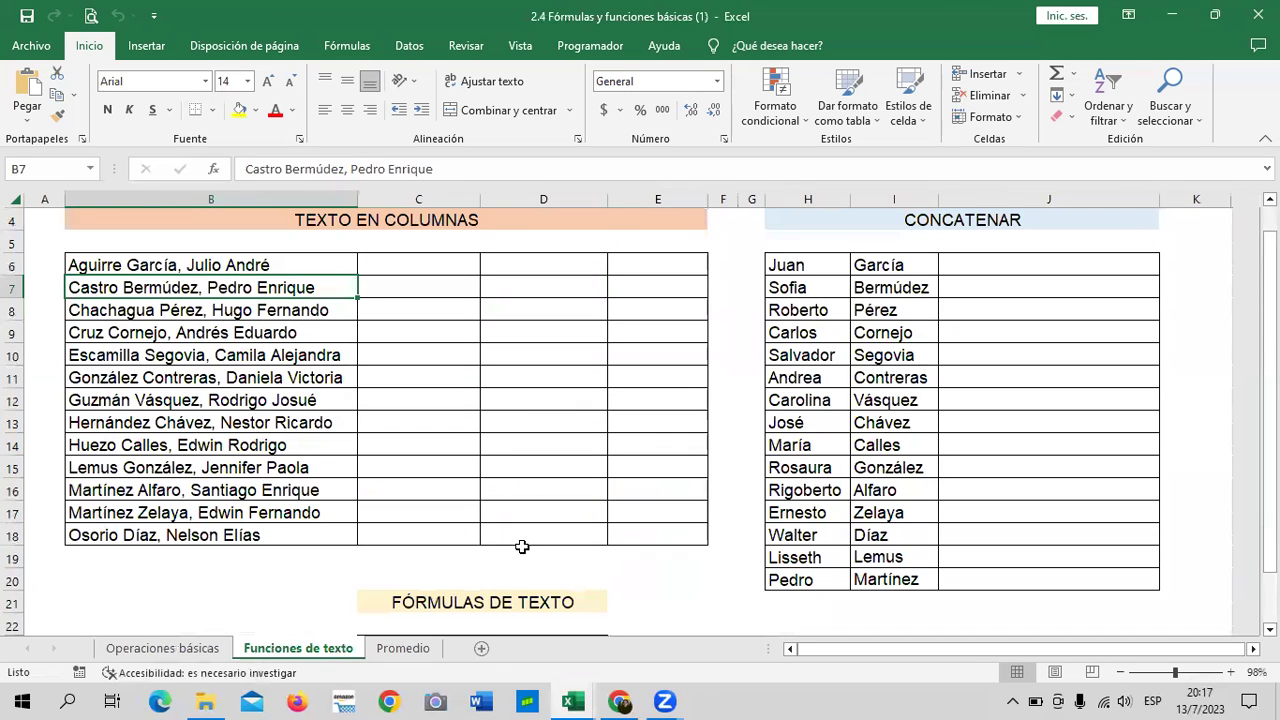
pyautogui.click(981, 264)
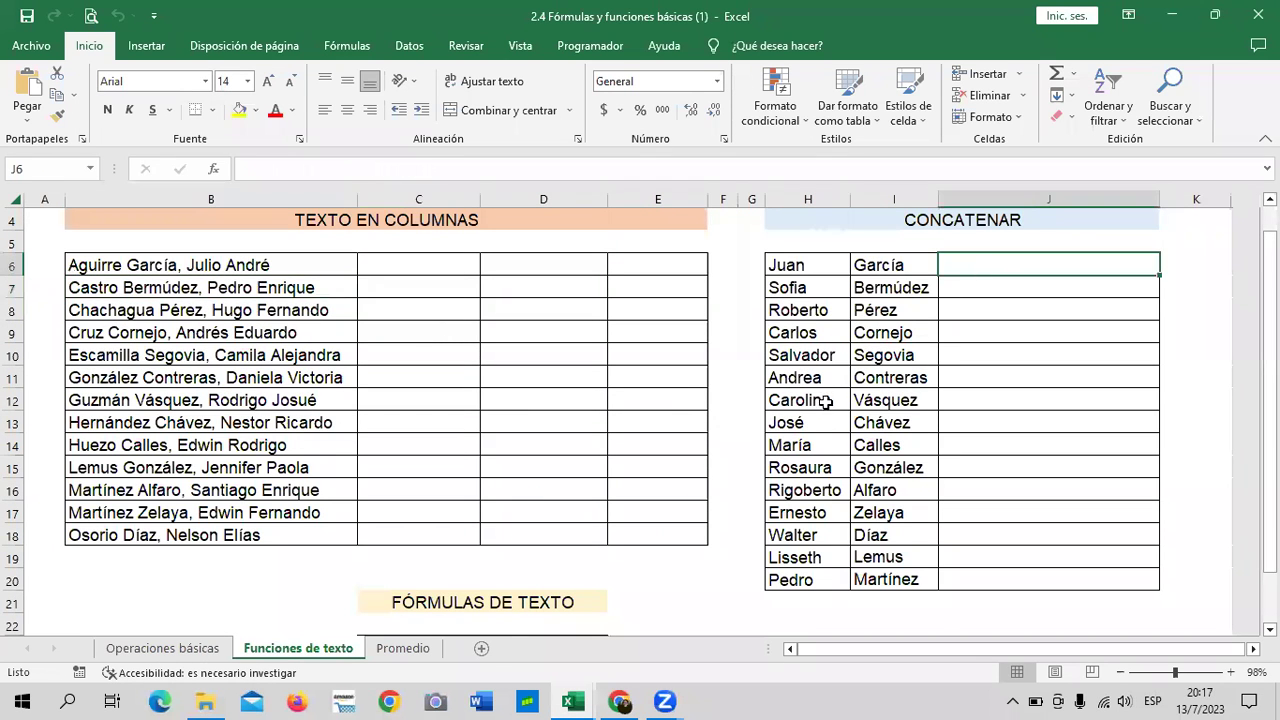
pyautogui.scroll(1, 826, 403)
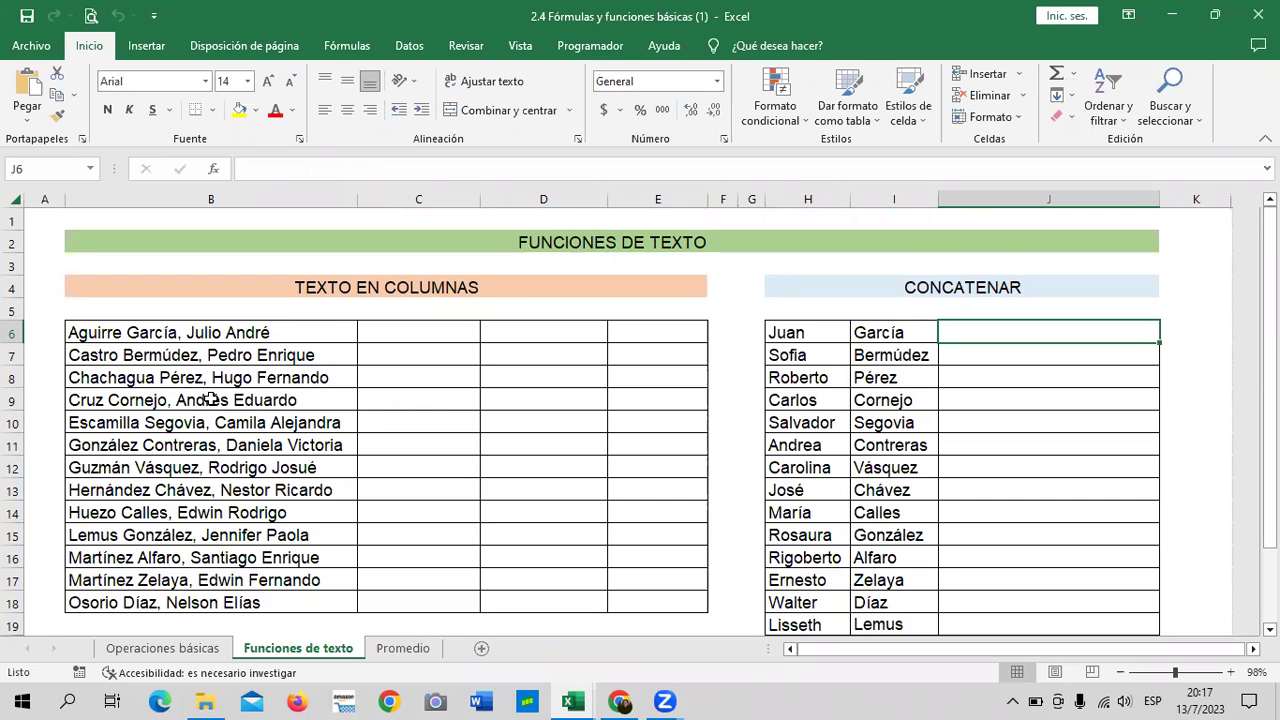
pyautogui.scroll(-4, 488, 448)
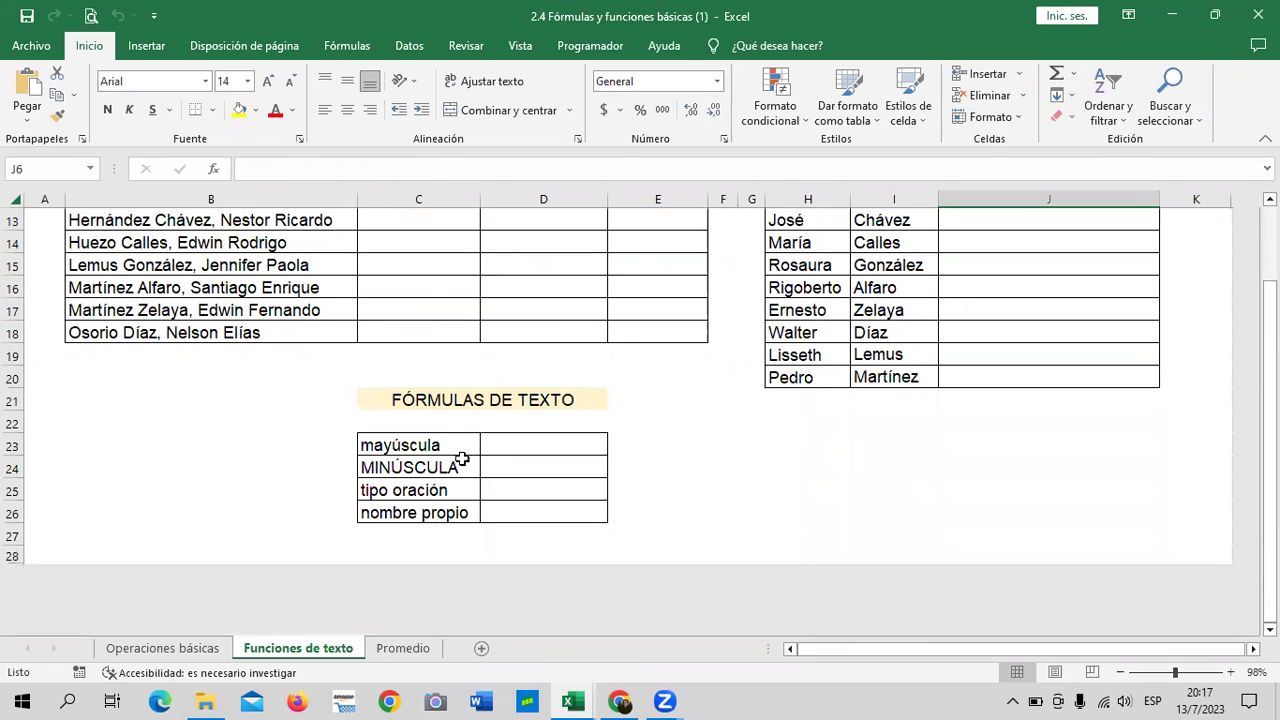
pyautogui.click(517, 442)
pyautogui.click(520, 466)
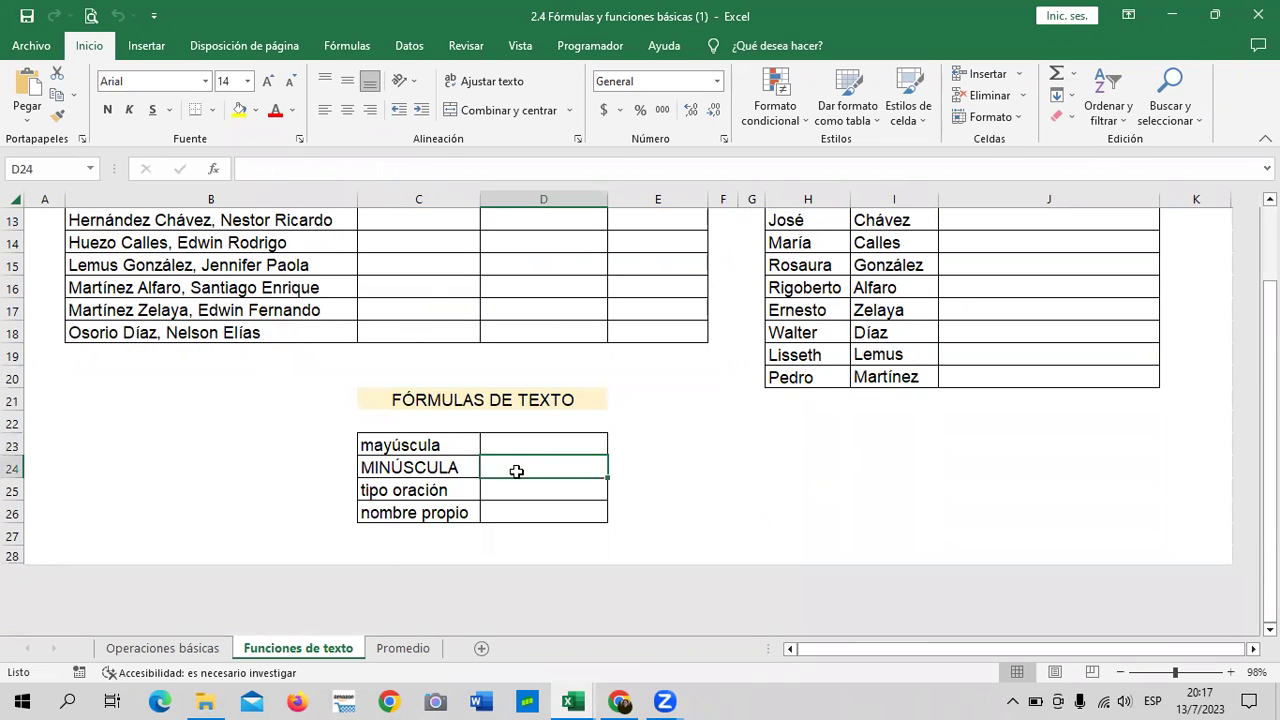
pyautogui.click(508, 489)
pyautogui.click(578, 519)
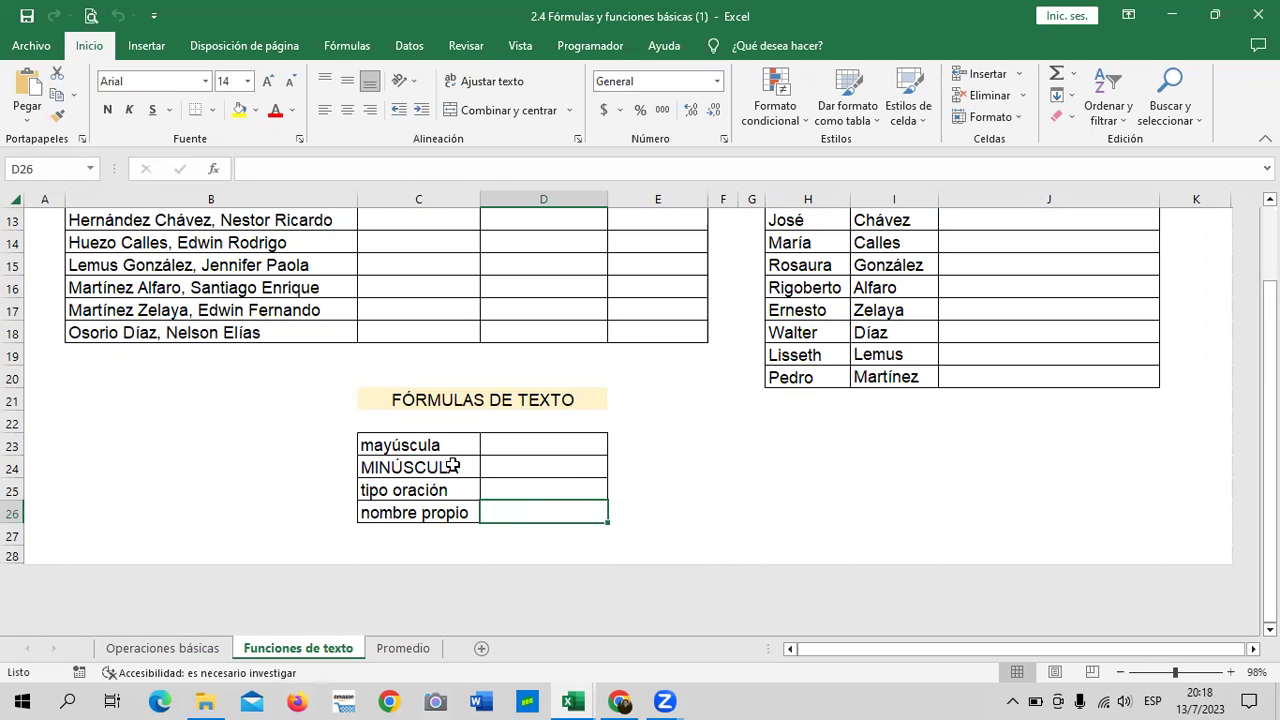
pyautogui.moveTo(576, 699)
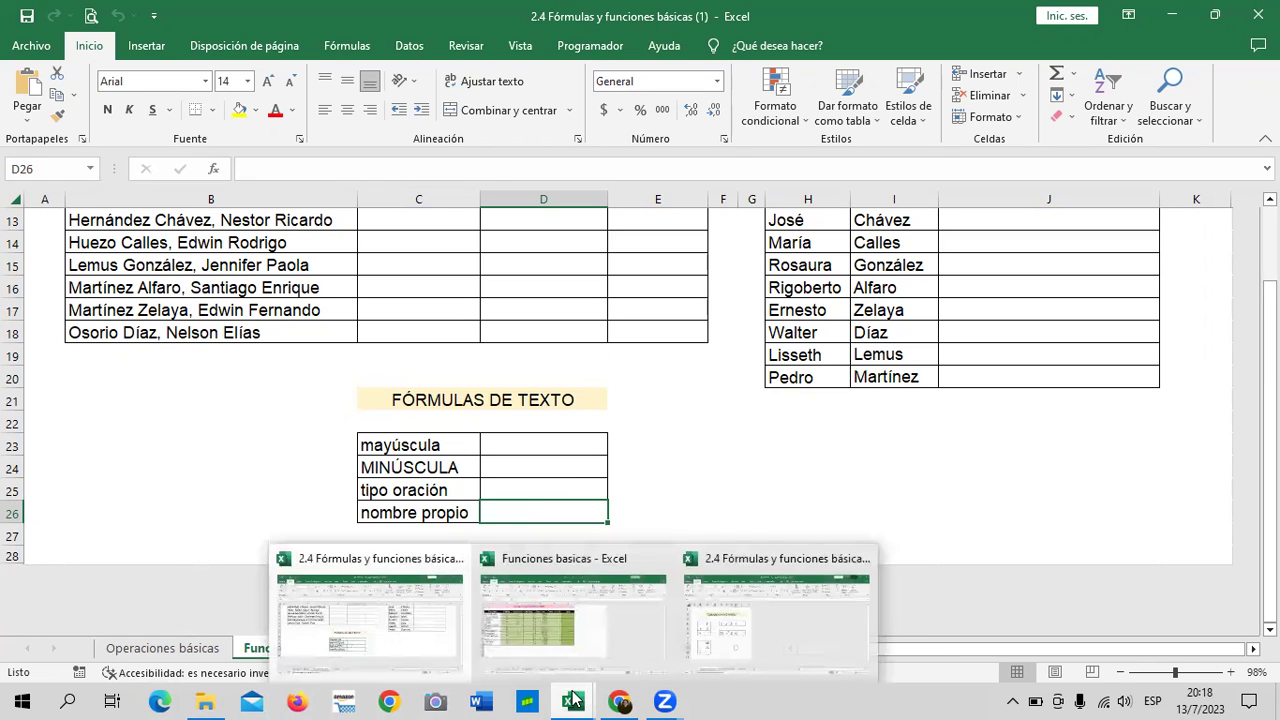
pyautogui.click(408, 624)
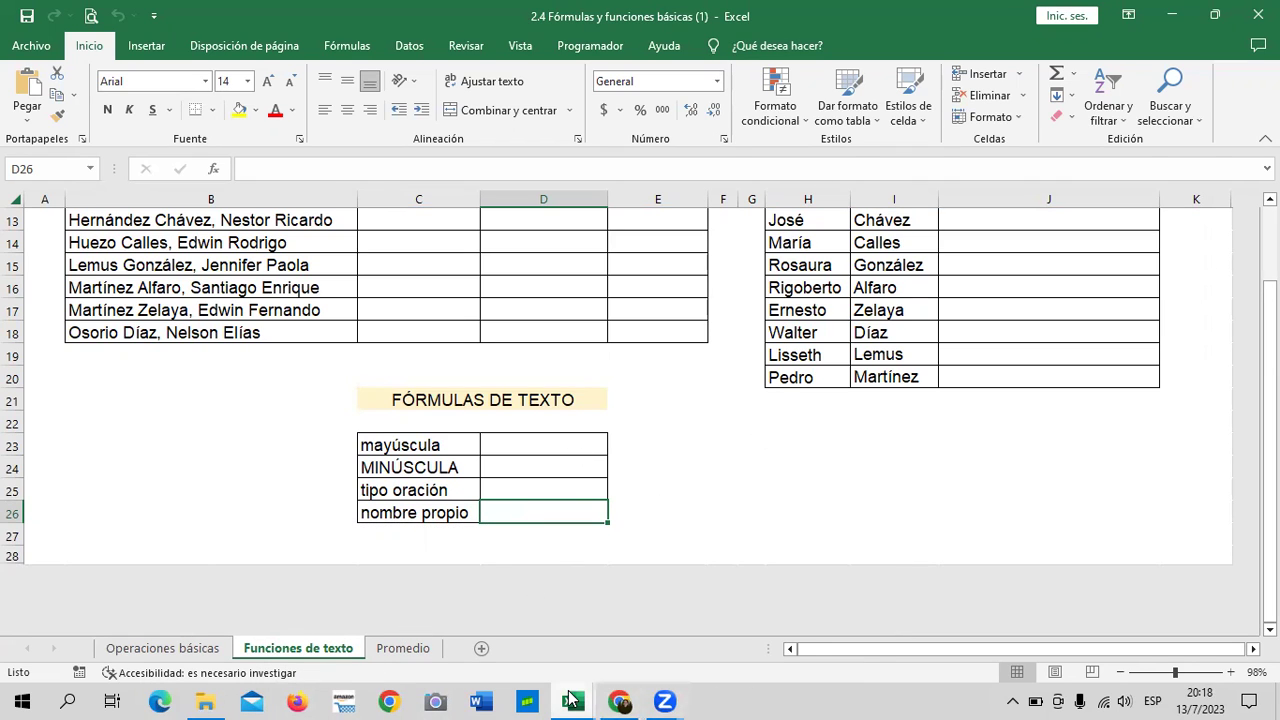
# Step: Switch back to the Funciones basicas workbook and show its Suma sheet of branch totals
pyautogui.moveTo(572, 701)
pyautogui.click(572, 641)
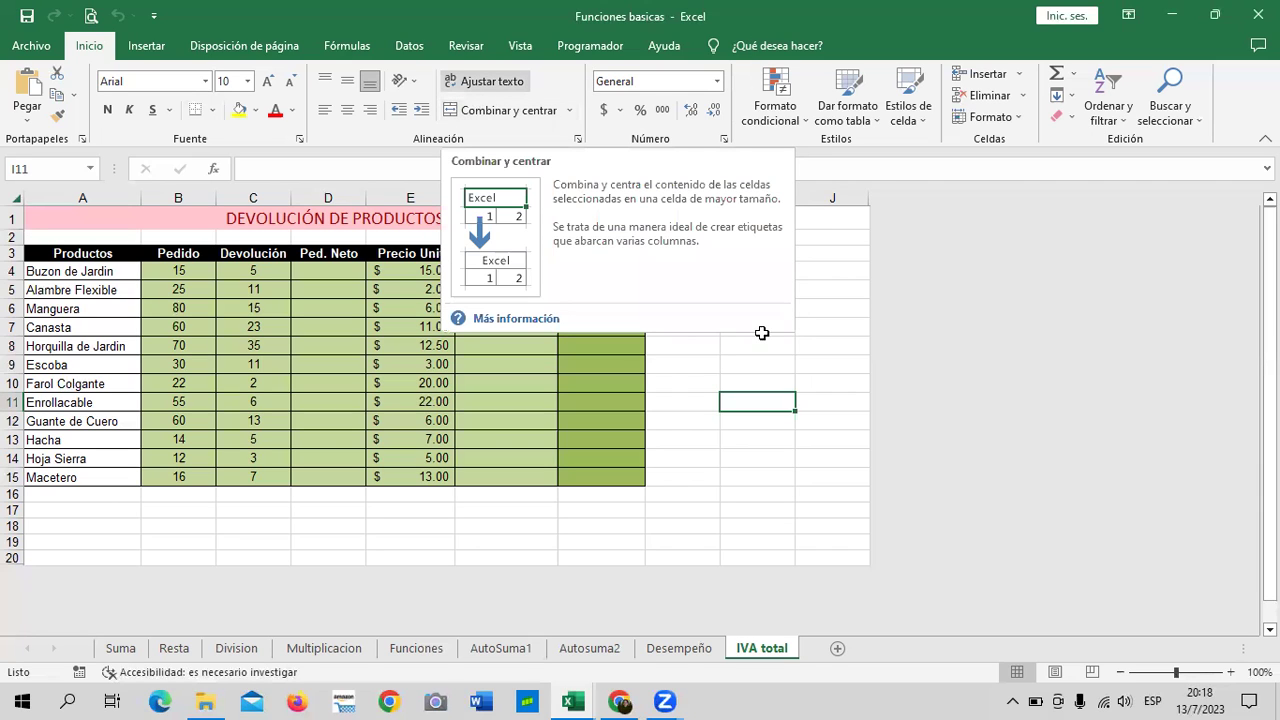
pyautogui.click(118, 647)
pyautogui.scroll(-3, 807, 430)
pyautogui.scroll(3, 807, 430)
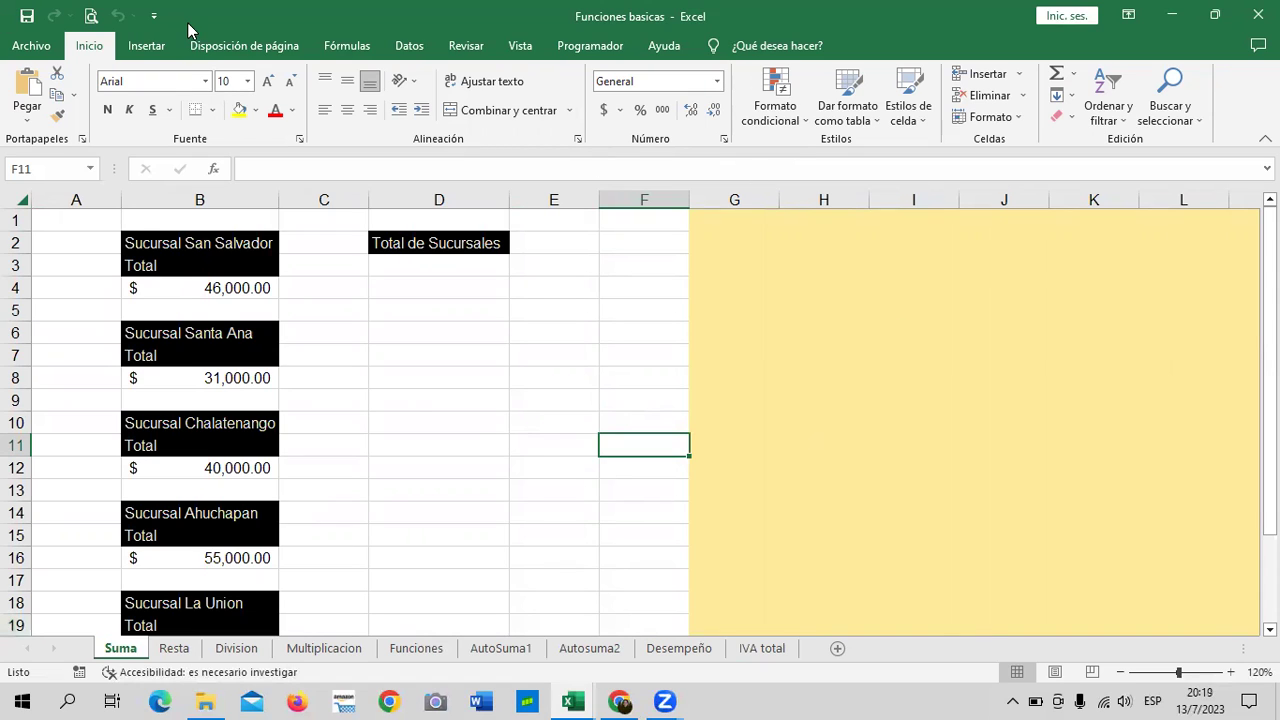
pyautogui.click(418, 405)
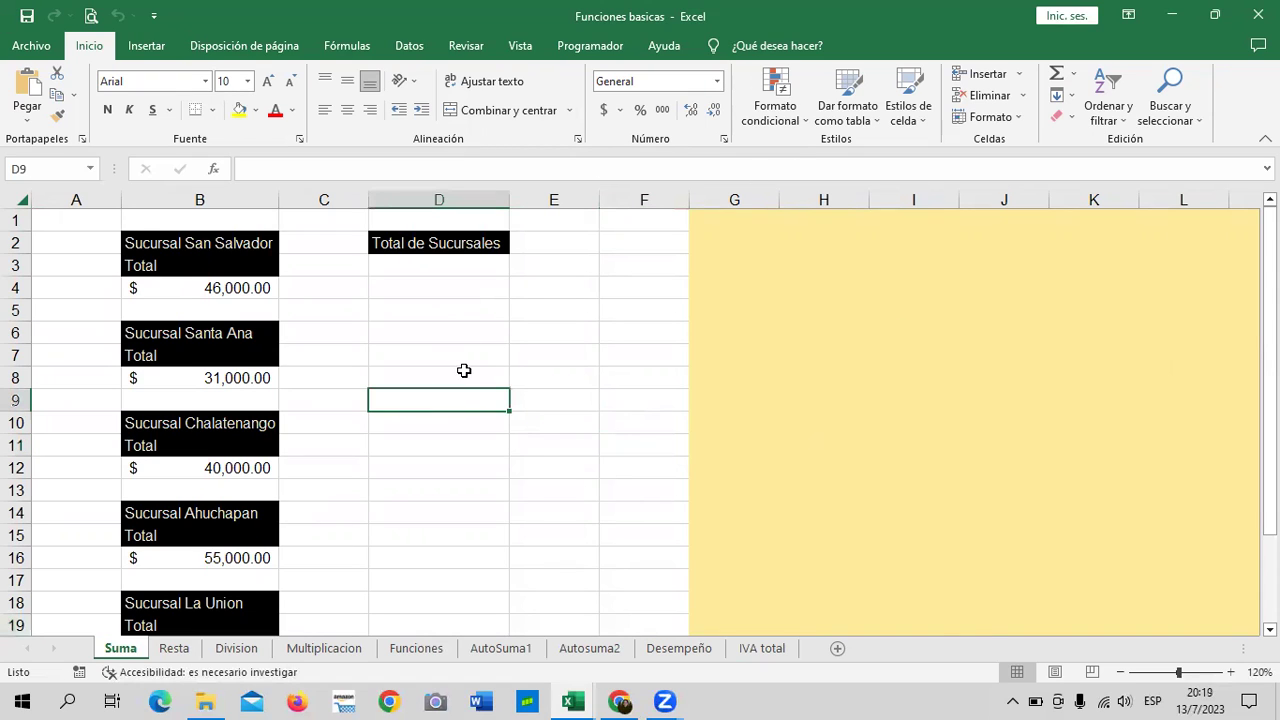
pyautogui.click(480, 245)
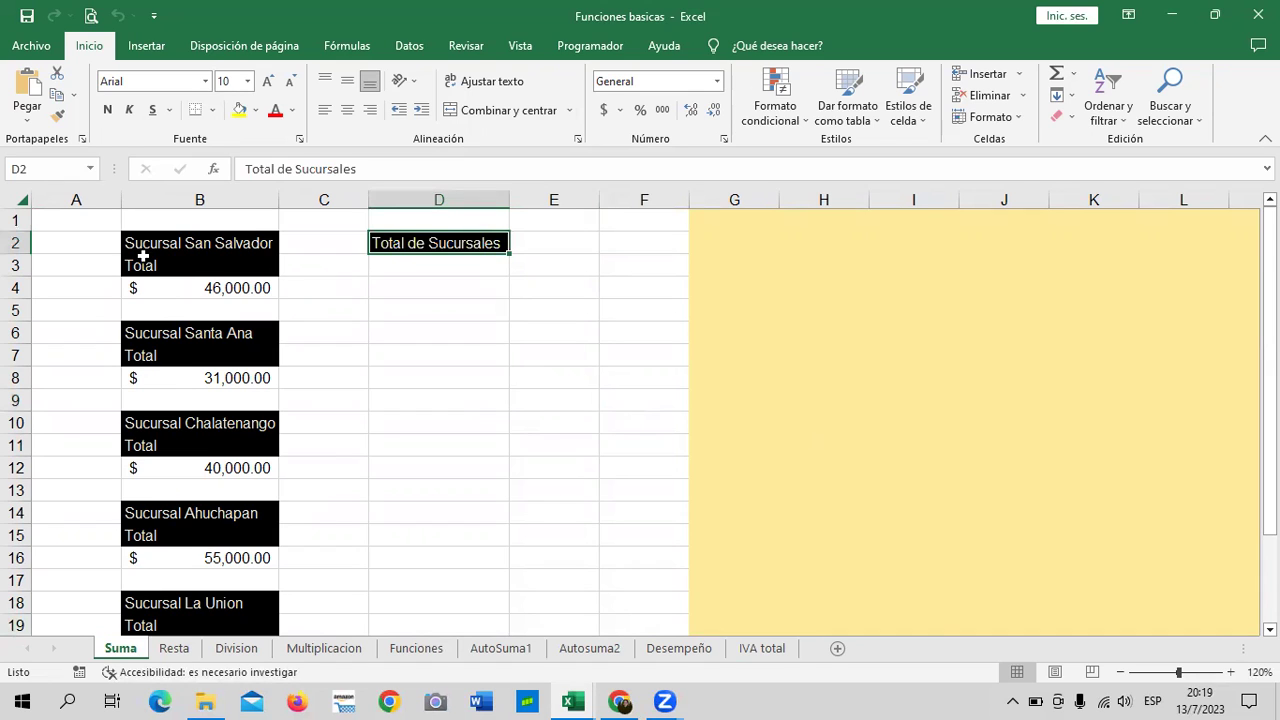
pyautogui.click(195, 250)
pyautogui.click(227, 343)
pyautogui.click(212, 443)
pyautogui.click(230, 512)
pyautogui.scroll(-1, 241, 539)
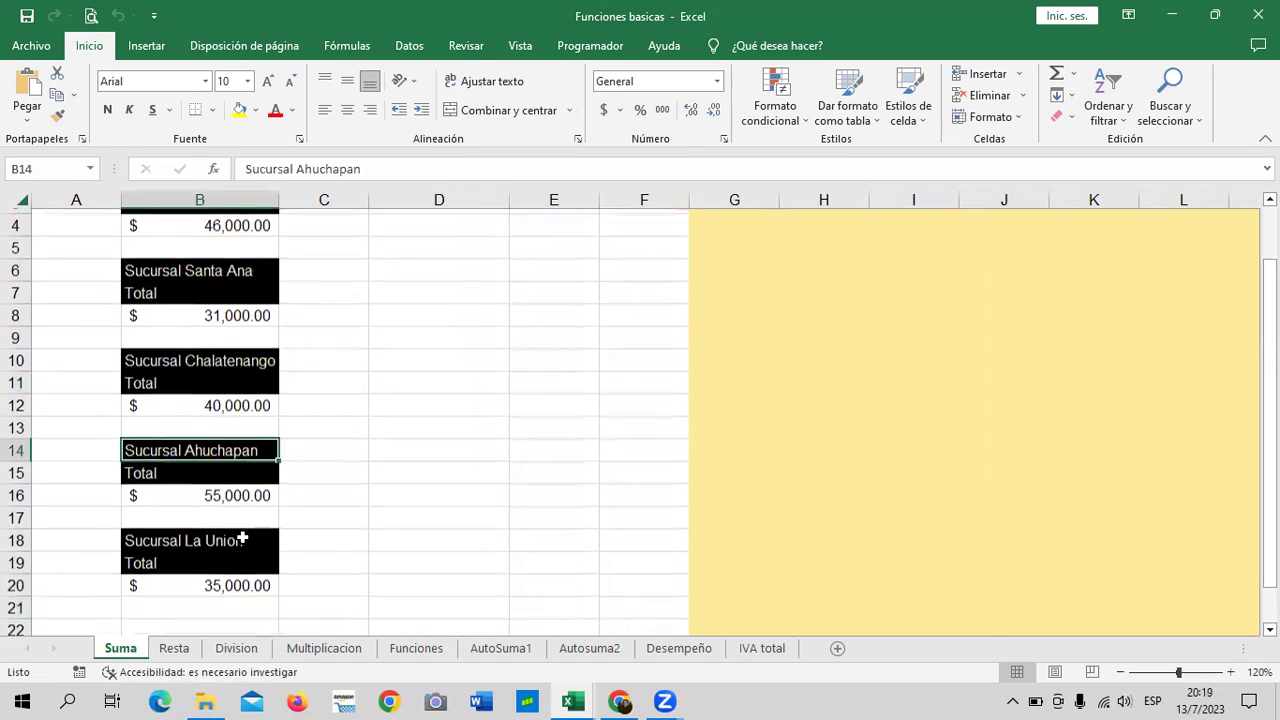
pyautogui.click(238, 538)
pyautogui.click(236, 585)
pyautogui.click(246, 491)
pyautogui.click(233, 398)
pyautogui.click(230, 311)
pyautogui.scroll(1, 248, 436)
pyautogui.click(237, 296)
pyautogui.click(222, 376)
pyautogui.click(228, 470)
pyautogui.click(236, 558)
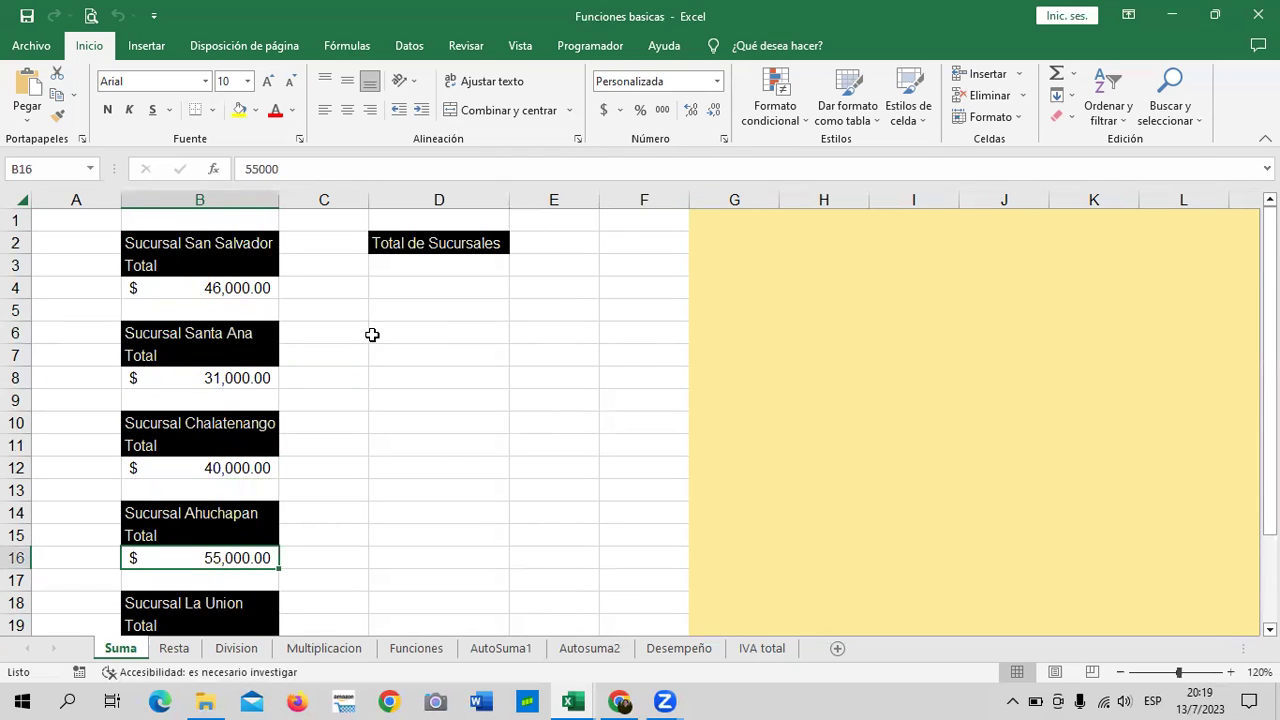
pyautogui.moveTo(391, 318); pyautogui.dragTo(449, 560)
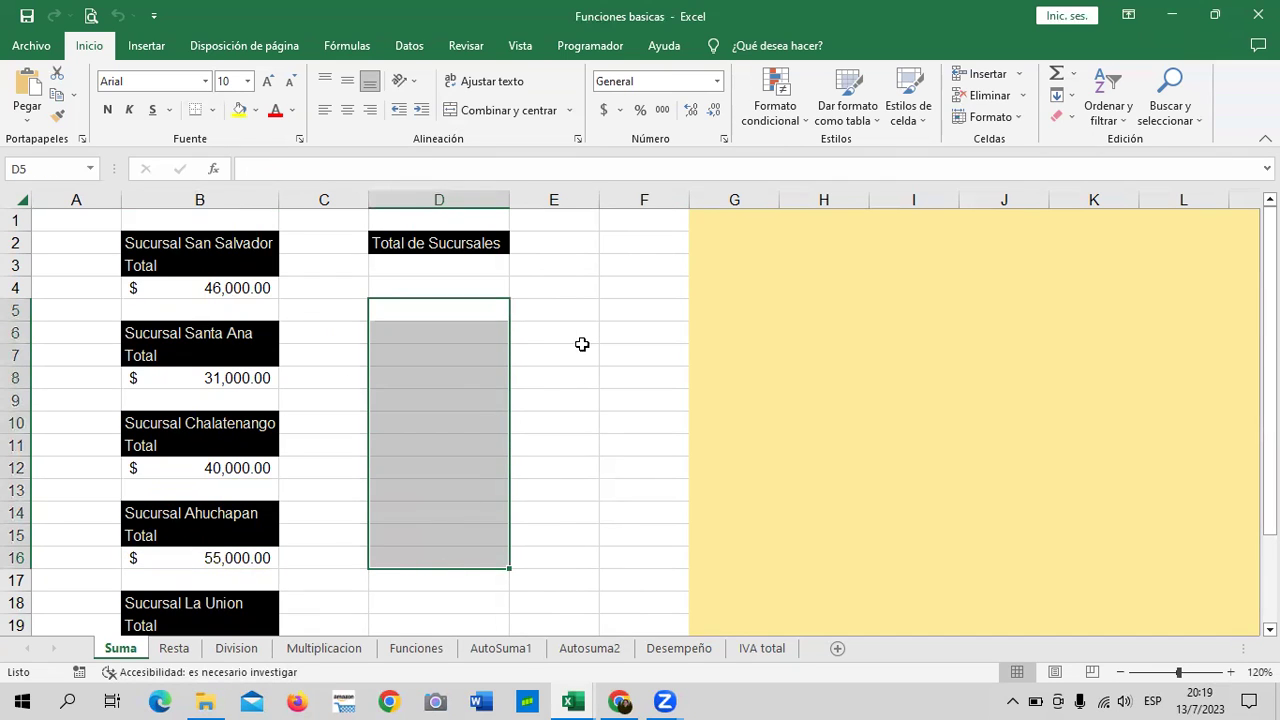
pyautogui.click(435, 600)
# Step: Start a =SUMA( formula in cell D3 under Total de Sucursales
pyautogui.moveTo(428, 303); pyautogui.dragTo(446, 322)
pyautogui.click(449, 262)
pyautogui.write('=SUMA()')
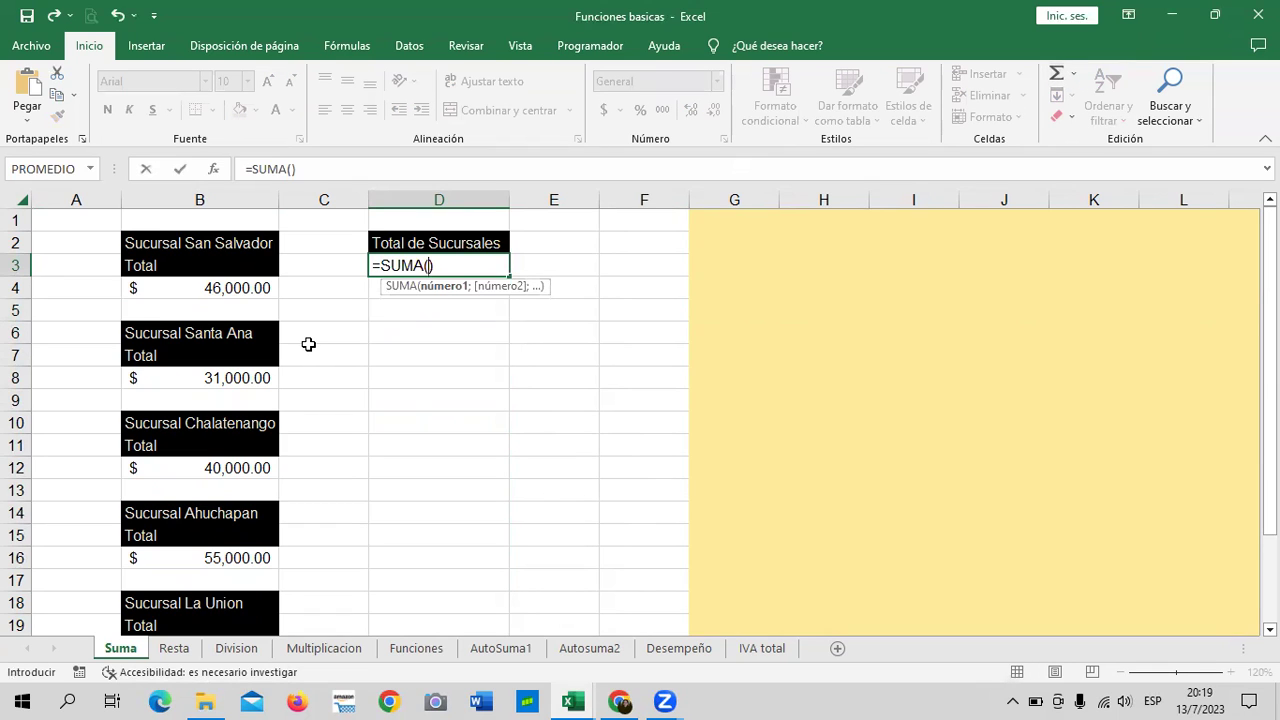
pyautogui.press('Left')
pyautogui.scroll(-1, 238, 486)
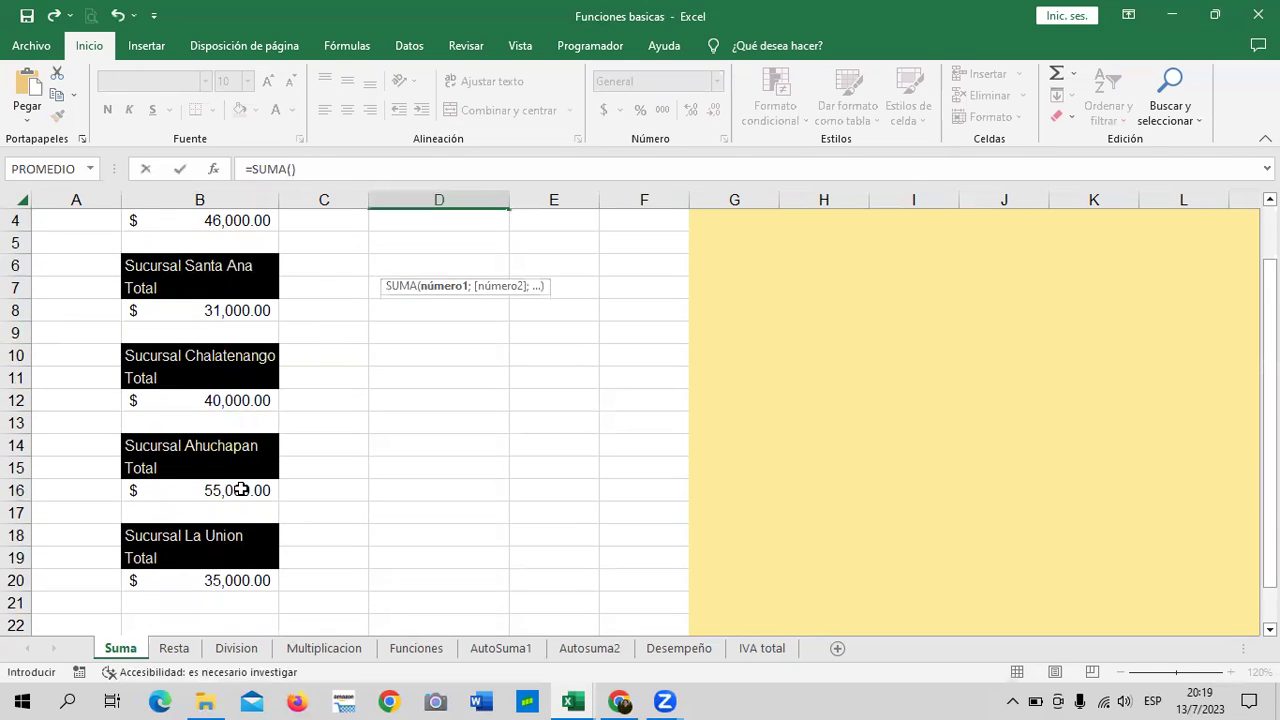
pyautogui.scroll(1, 240, 486)
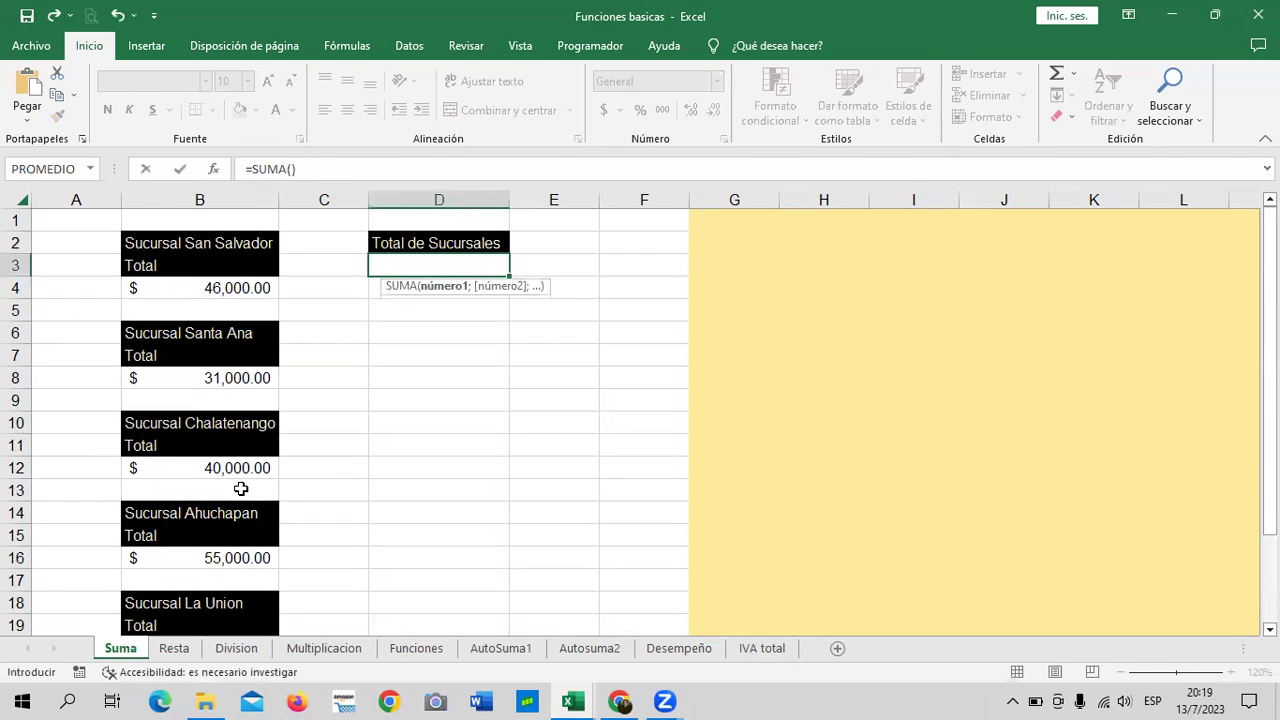
pyautogui.click(440, 265)
pyautogui.press('BackSpace')
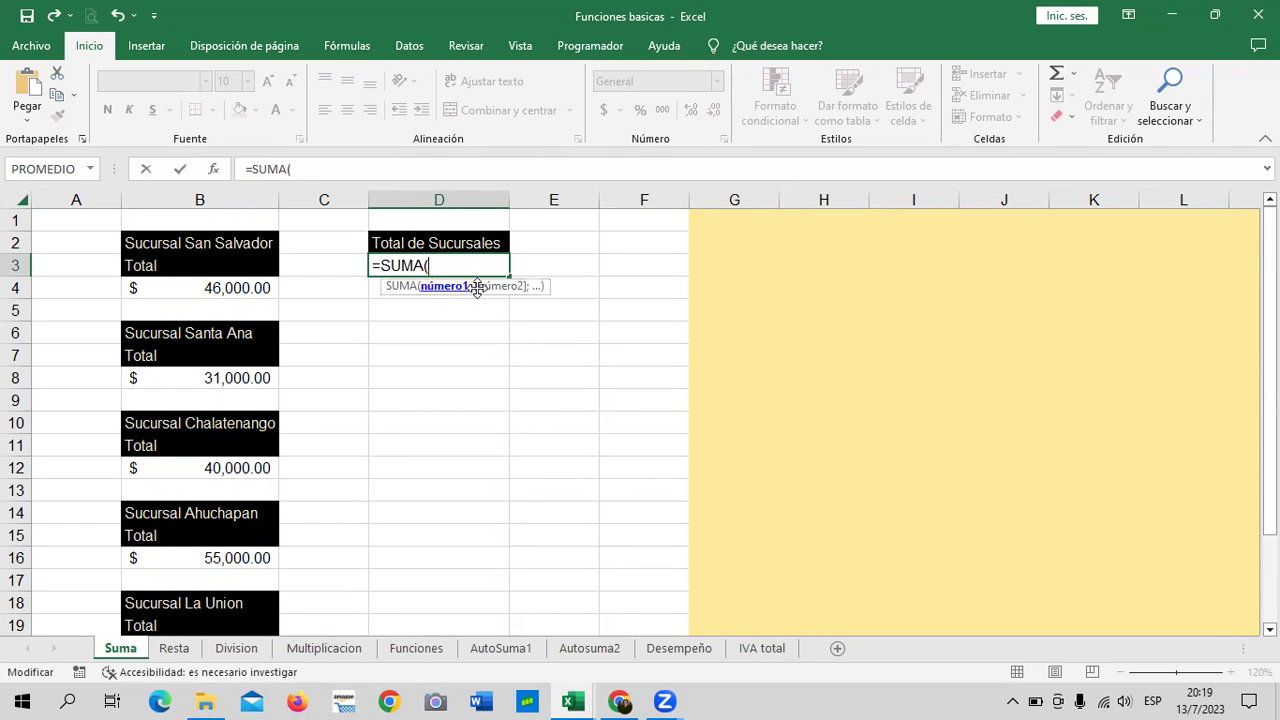
# Step: Complete D3 as =SUMA(B4;B8;B12;B16;B20) and enter it
pyautogui.click(216, 288)
pyautogui.write(';')
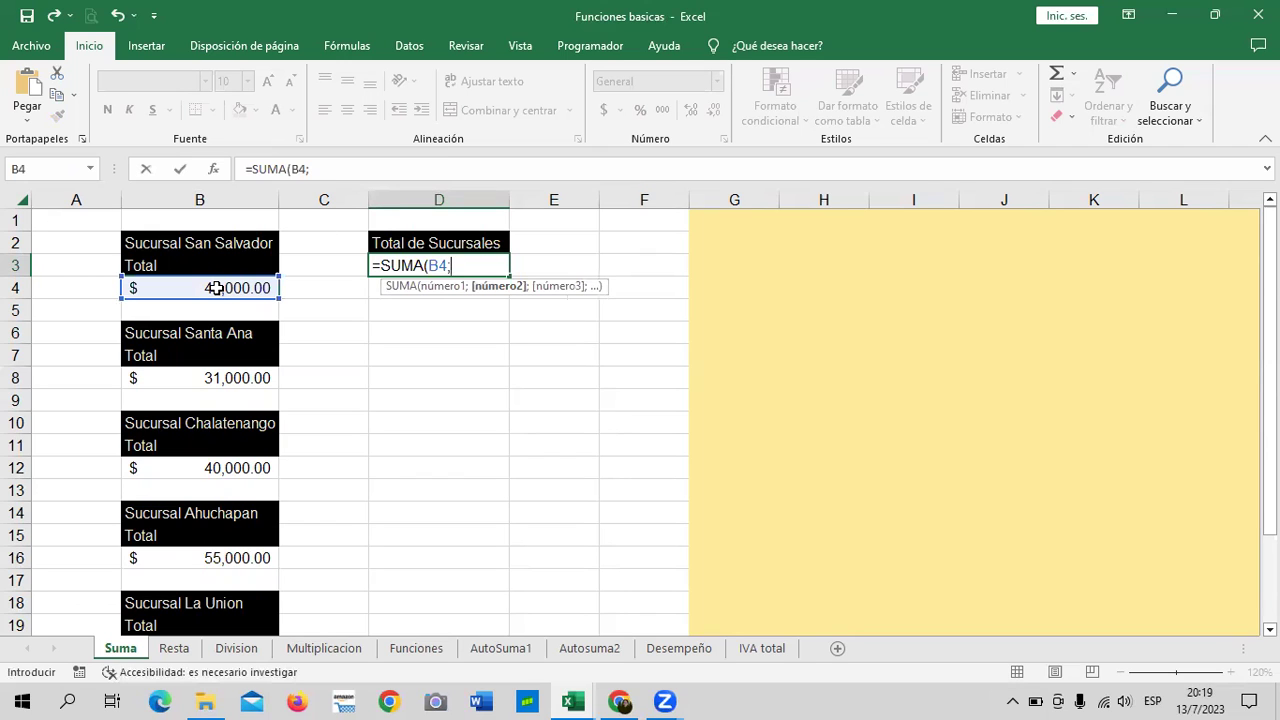
pyautogui.click(241, 378)
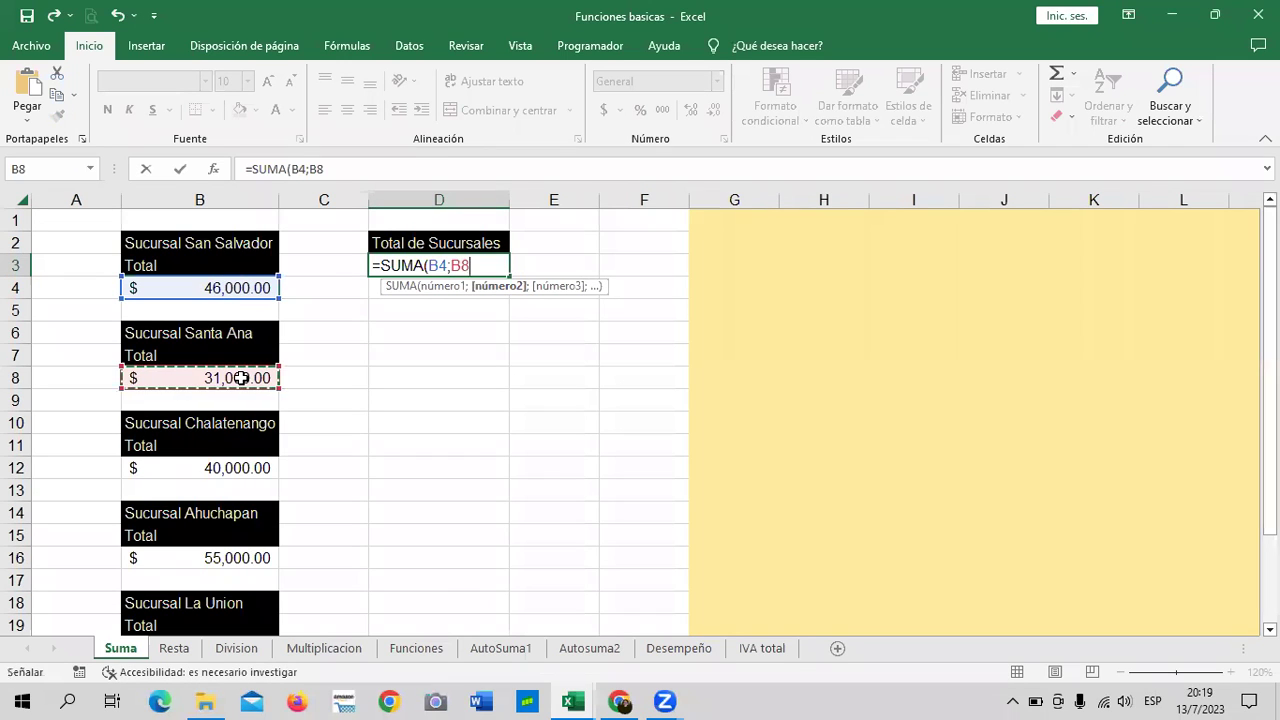
pyautogui.write(';')
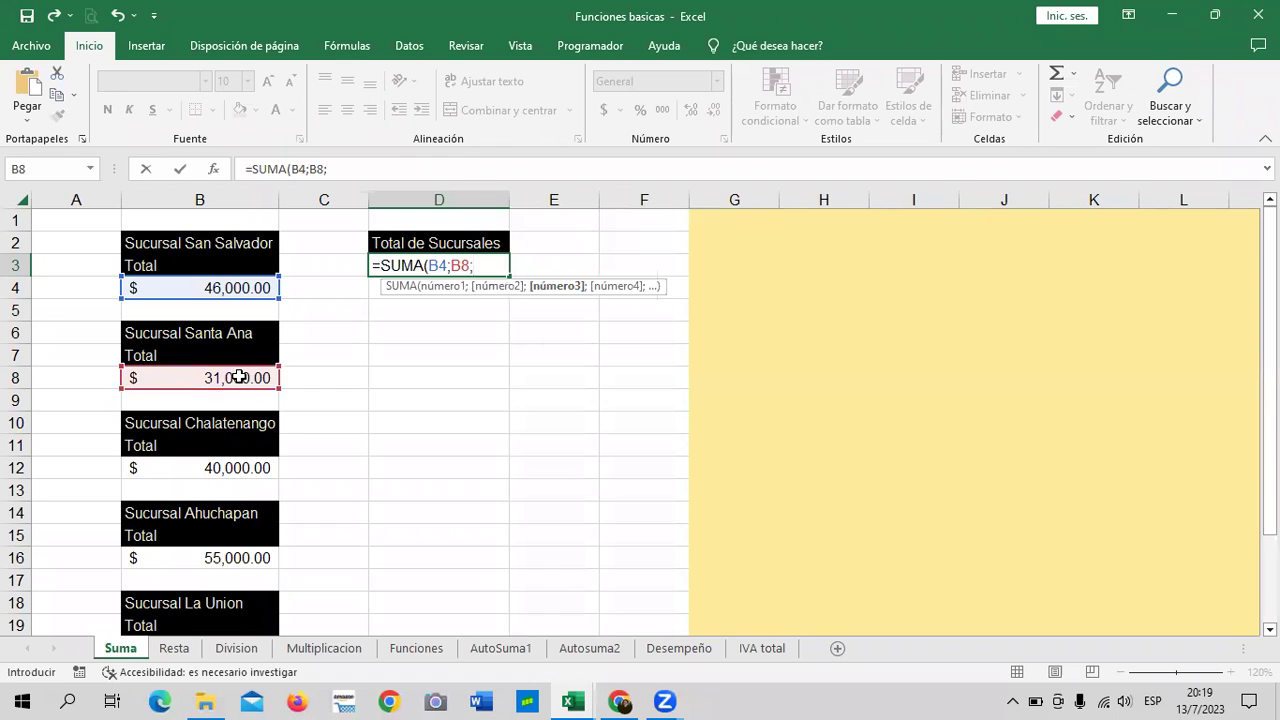
pyautogui.click(210, 466)
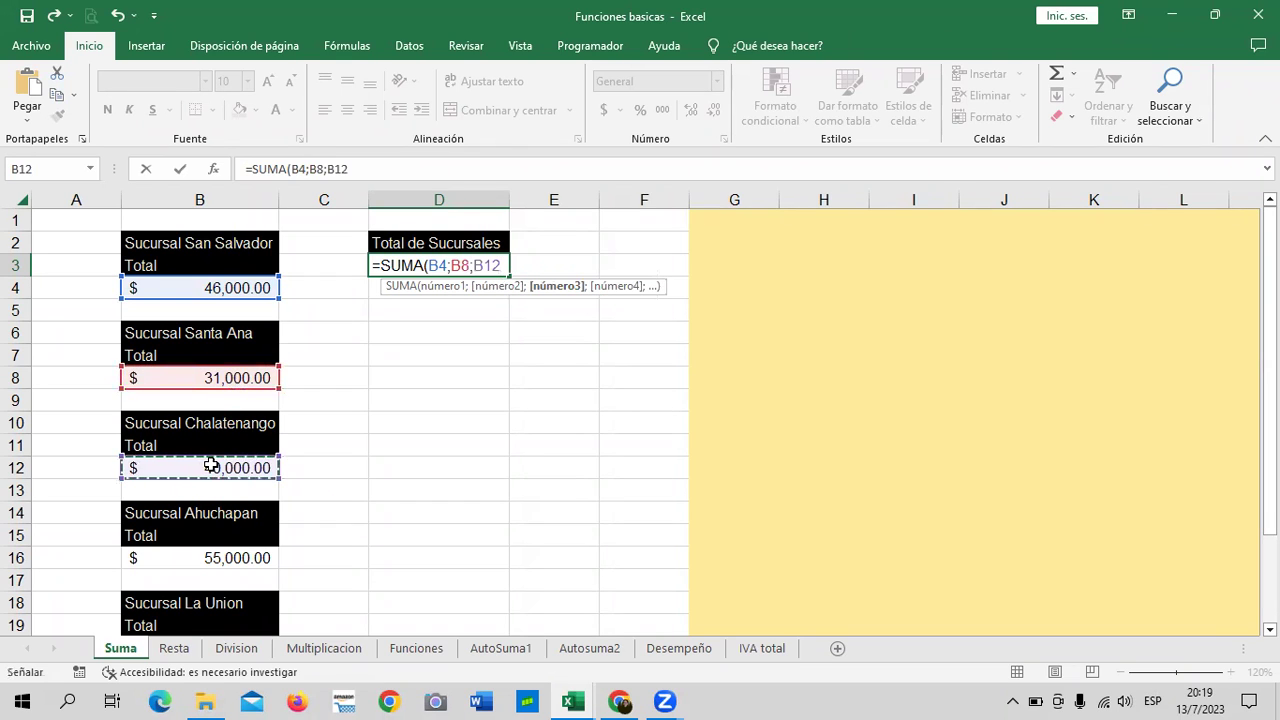
pyautogui.write(';')
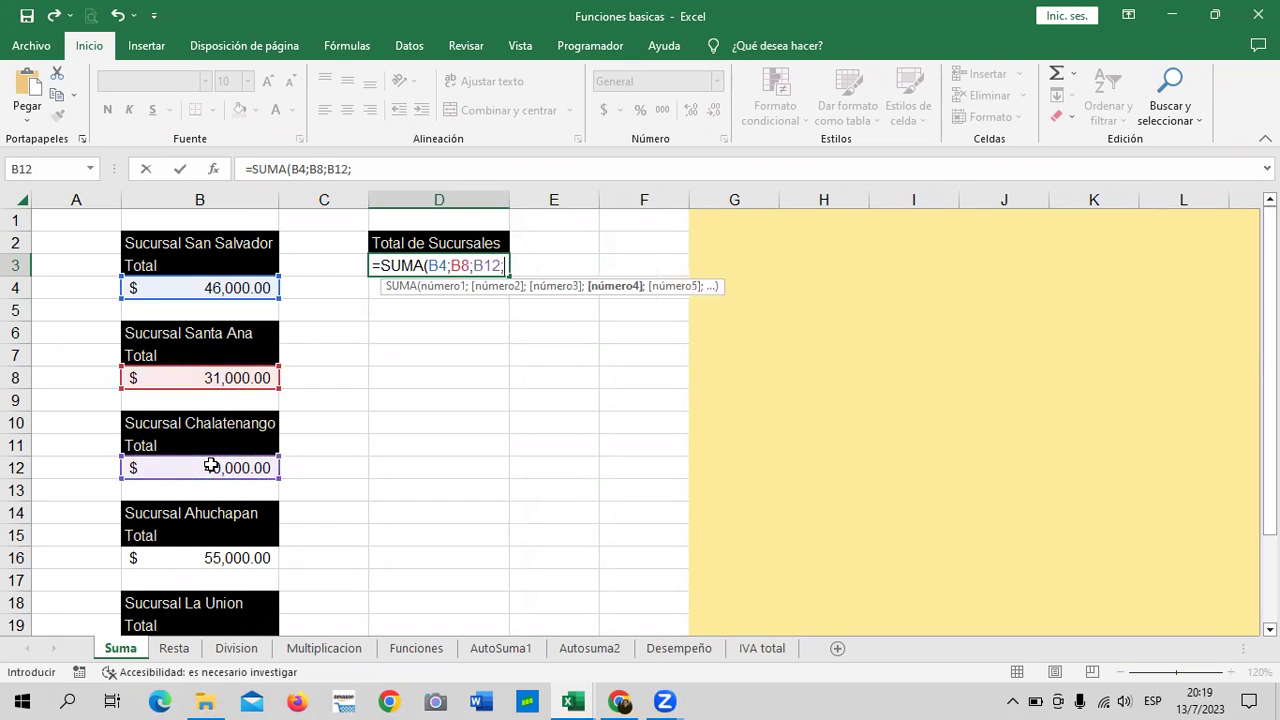
pyautogui.scroll(-2, 200, 450)
pyautogui.click(215, 418)
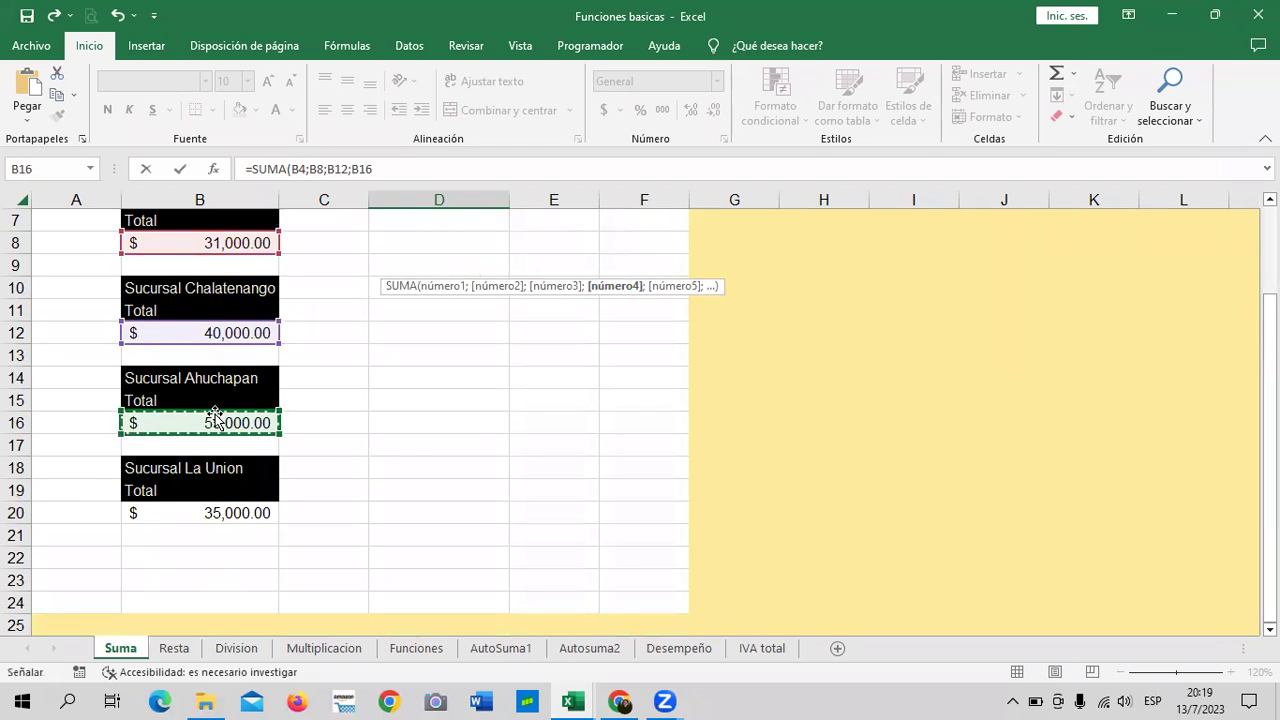
pyautogui.scroll(2, 420, 465)
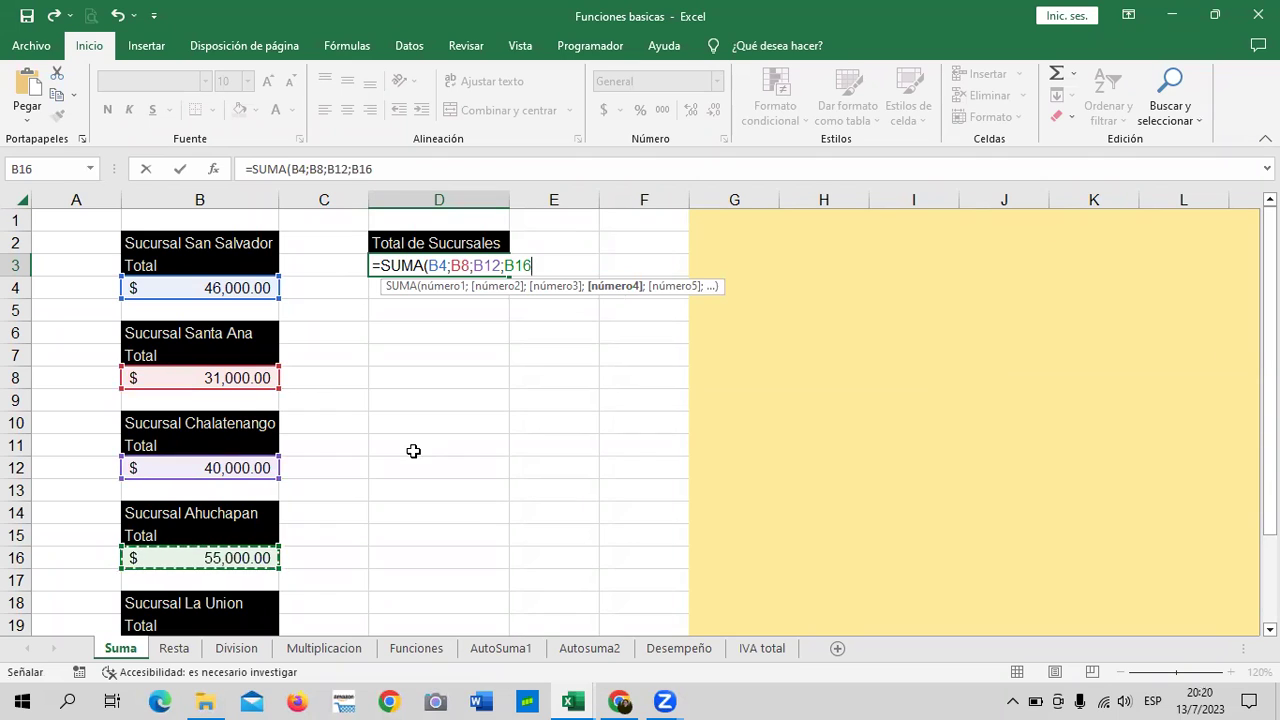
pyautogui.write(';')
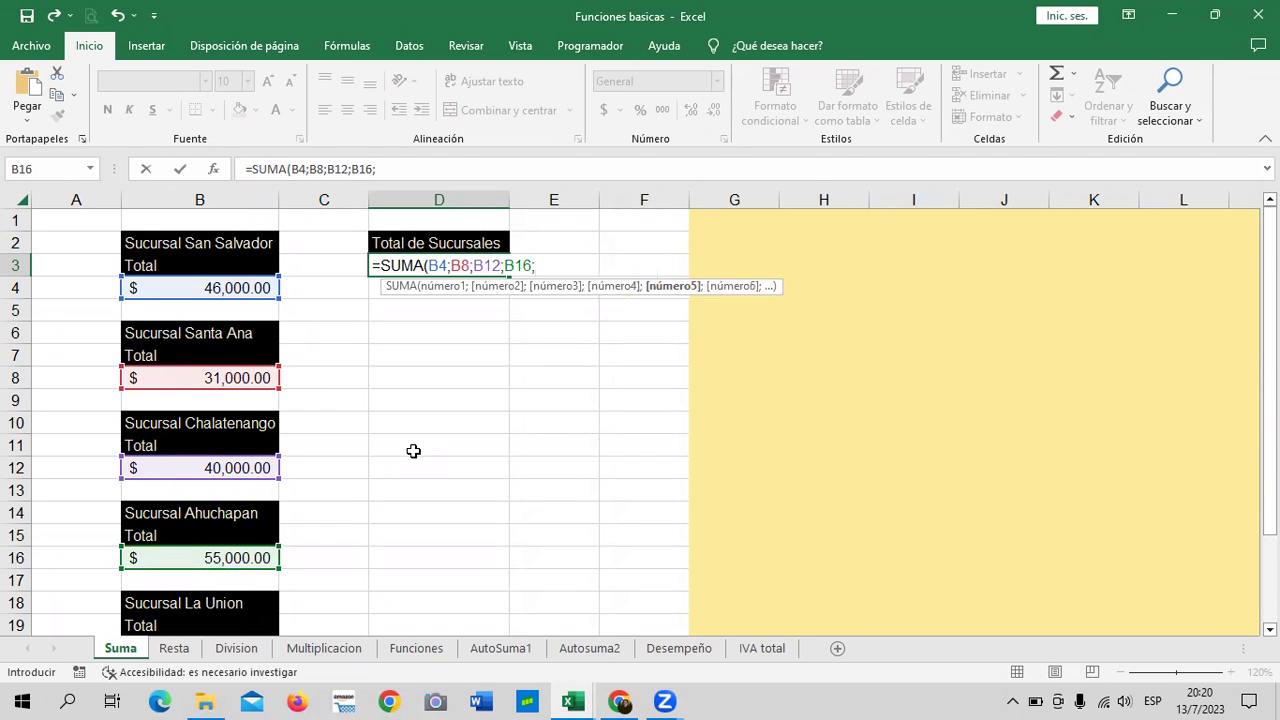
pyautogui.scroll(-1, 285, 508)
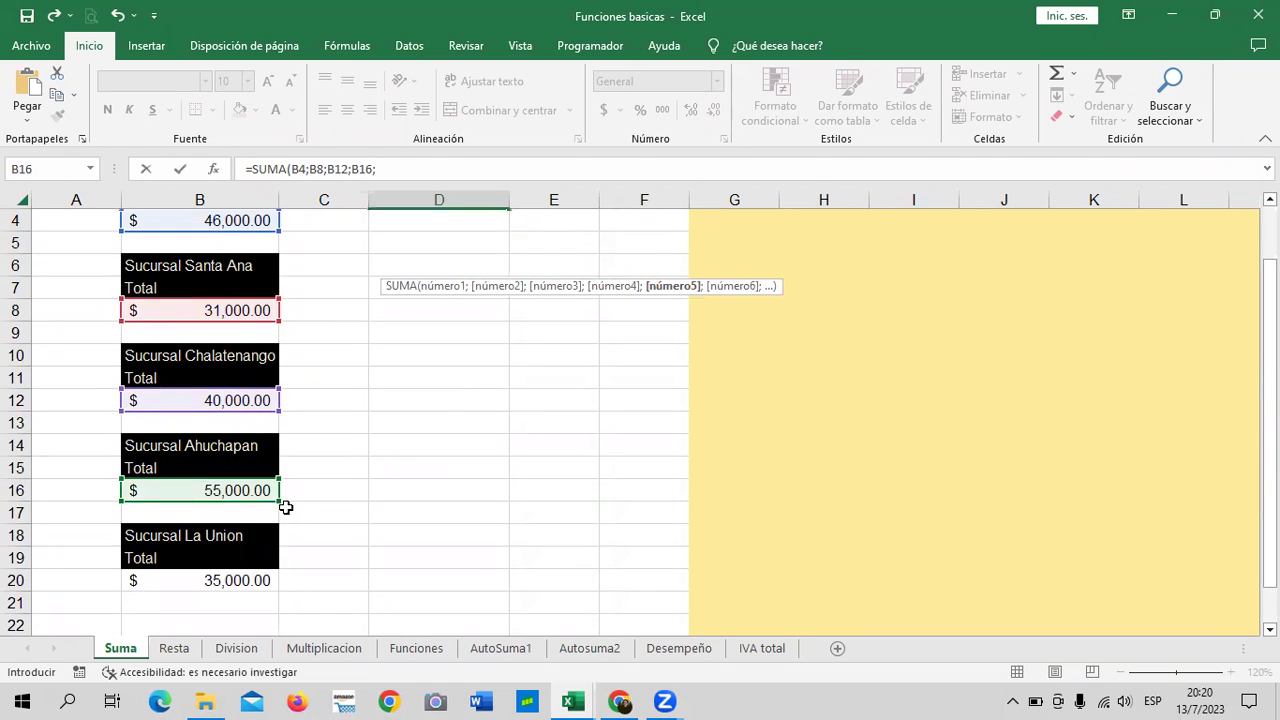
pyautogui.click(204, 580)
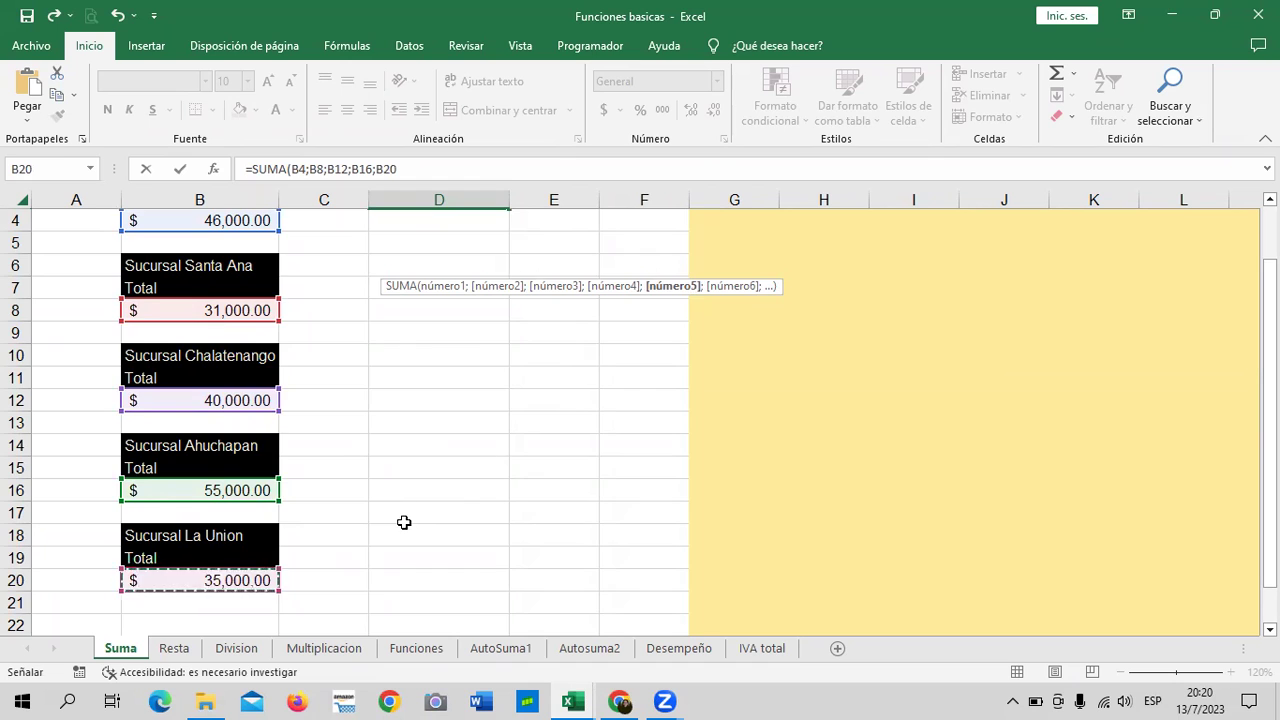
pyautogui.scroll(1, 406, 523)
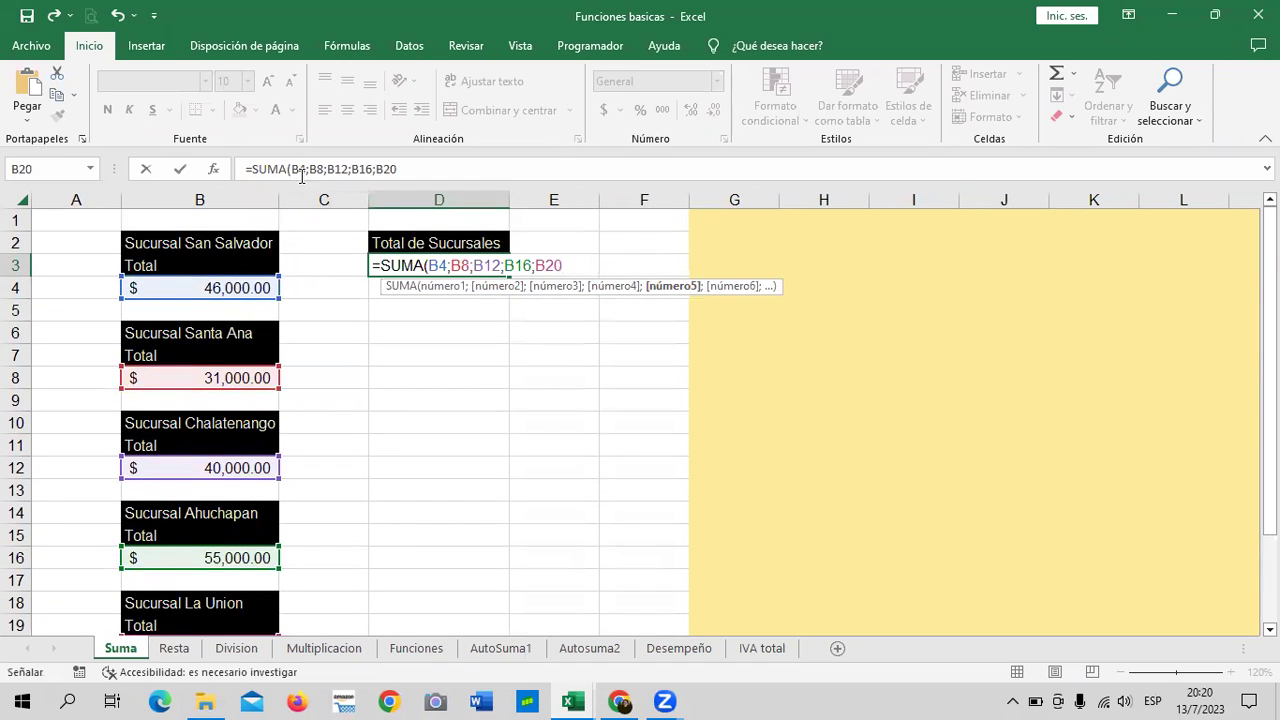
pyautogui.click(420, 168)
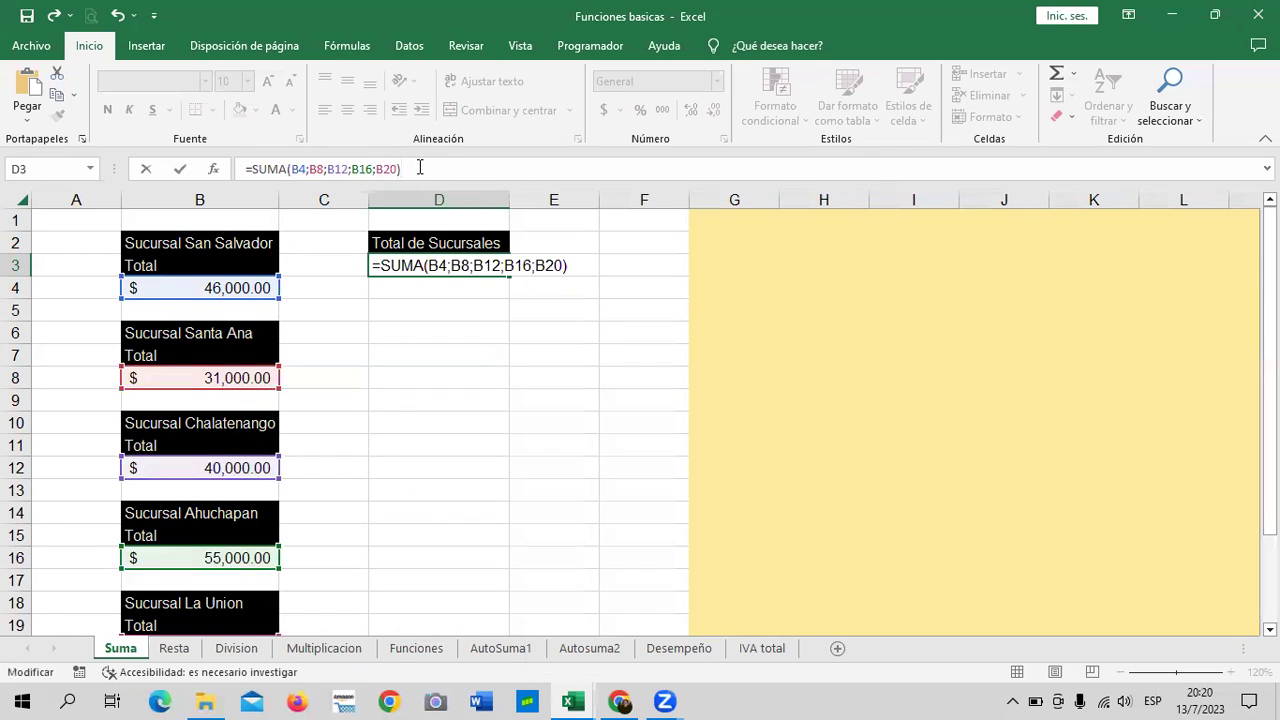
pyautogui.press('Return')
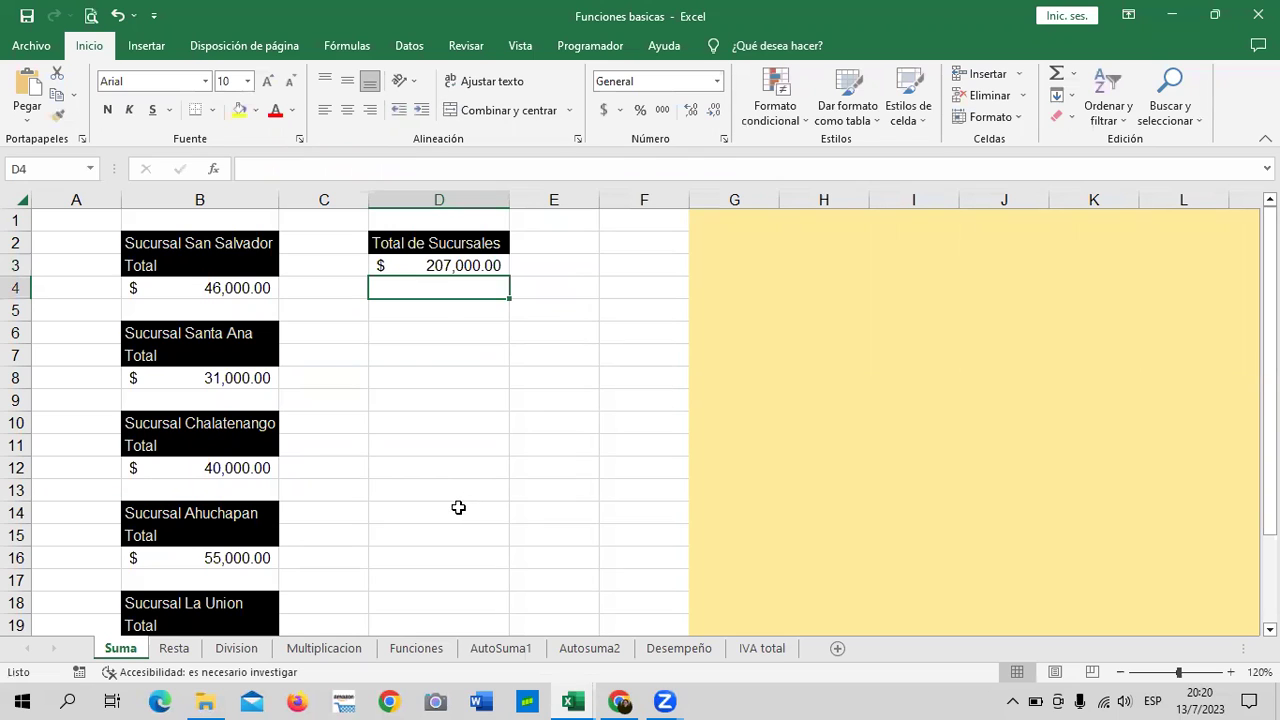
# Step: Make the D3 total of $207,000.00 bold
pyautogui.scroll(-2, 464, 488)
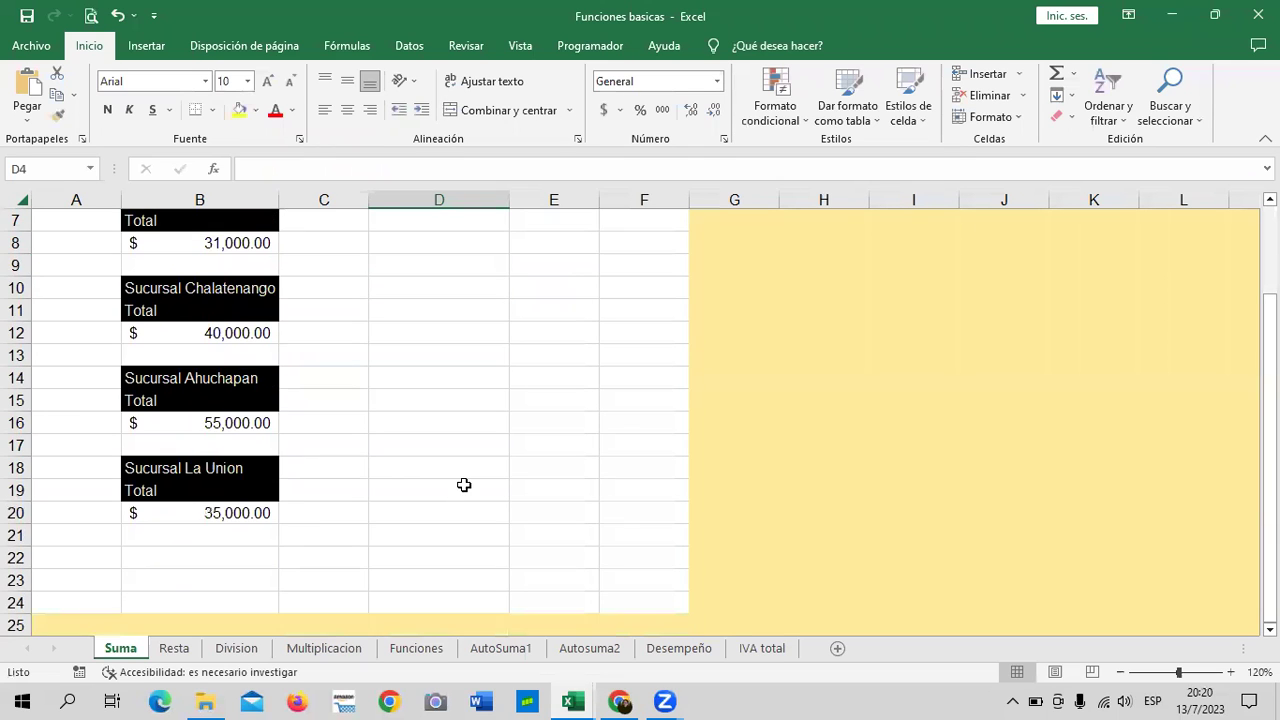
pyautogui.scroll(2, 464, 485)
pyautogui.scroll(-1, 464, 483)
pyautogui.scroll(1, 466, 480)
pyautogui.click(475, 265)
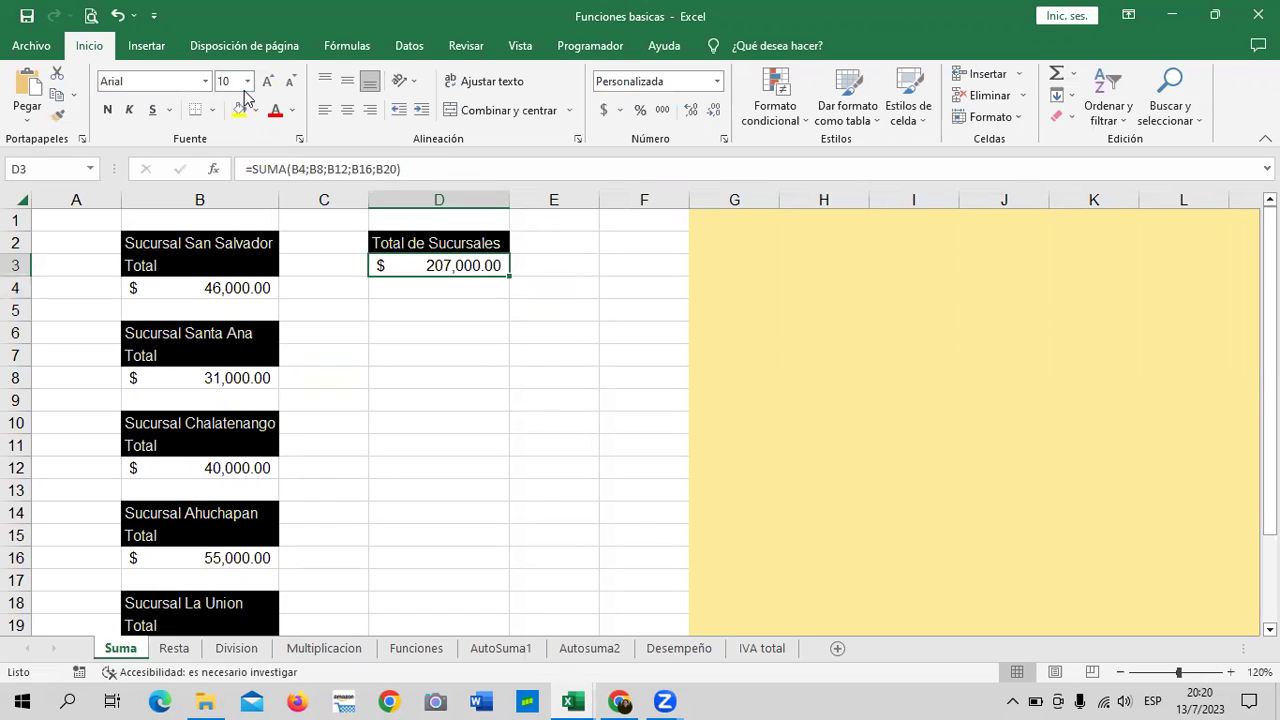
pyautogui.click(108, 110)
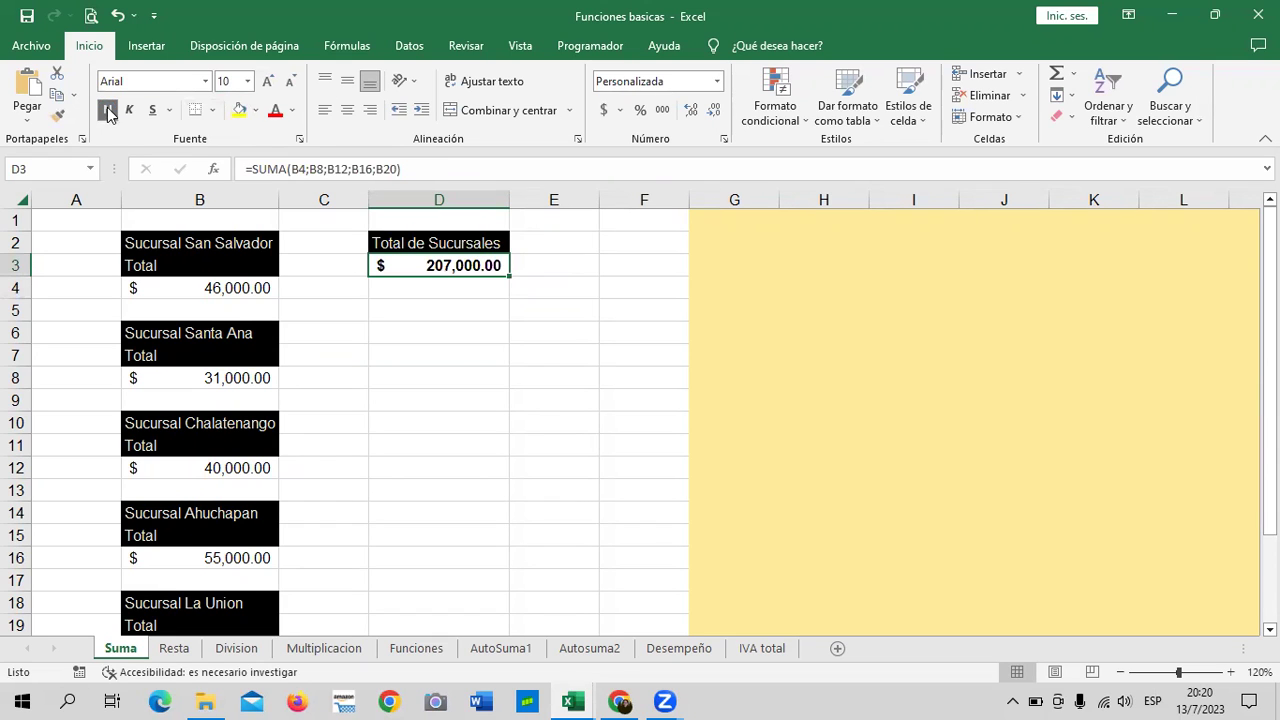
pyautogui.click(603, 437)
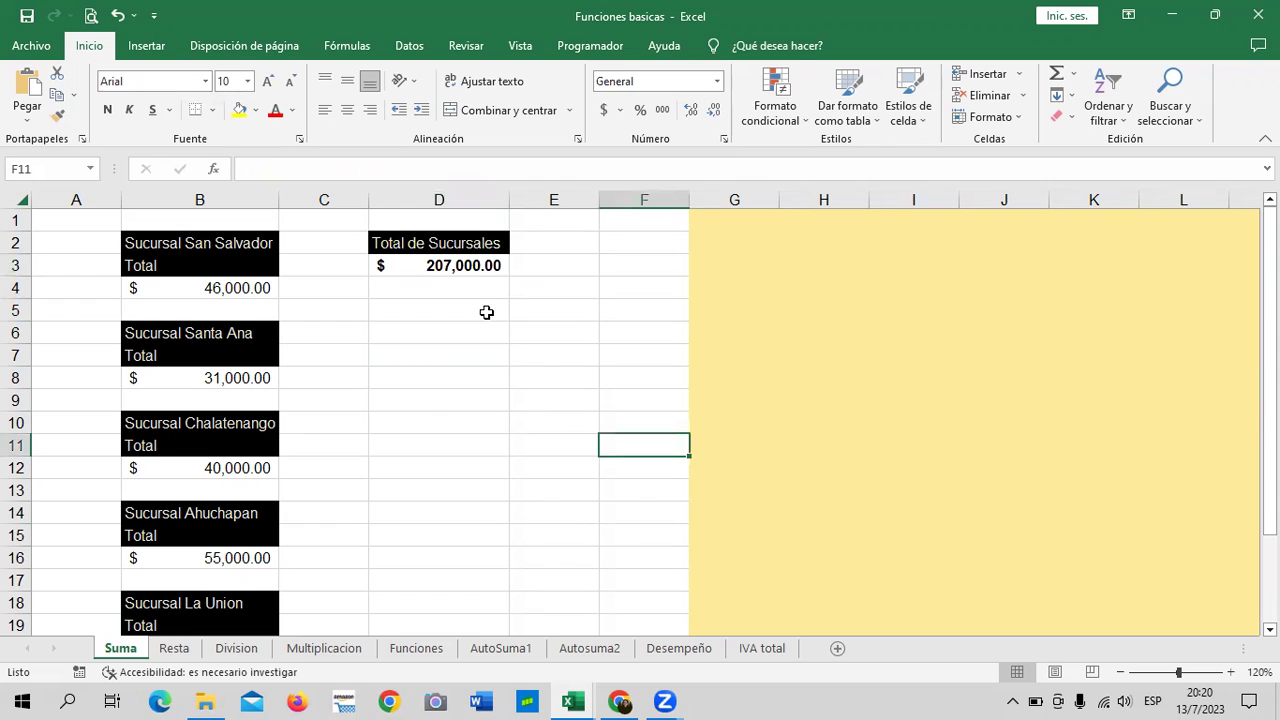
# Step: Begin a plus formula in D5 with =B4+B8+
pyautogui.click(475, 265)
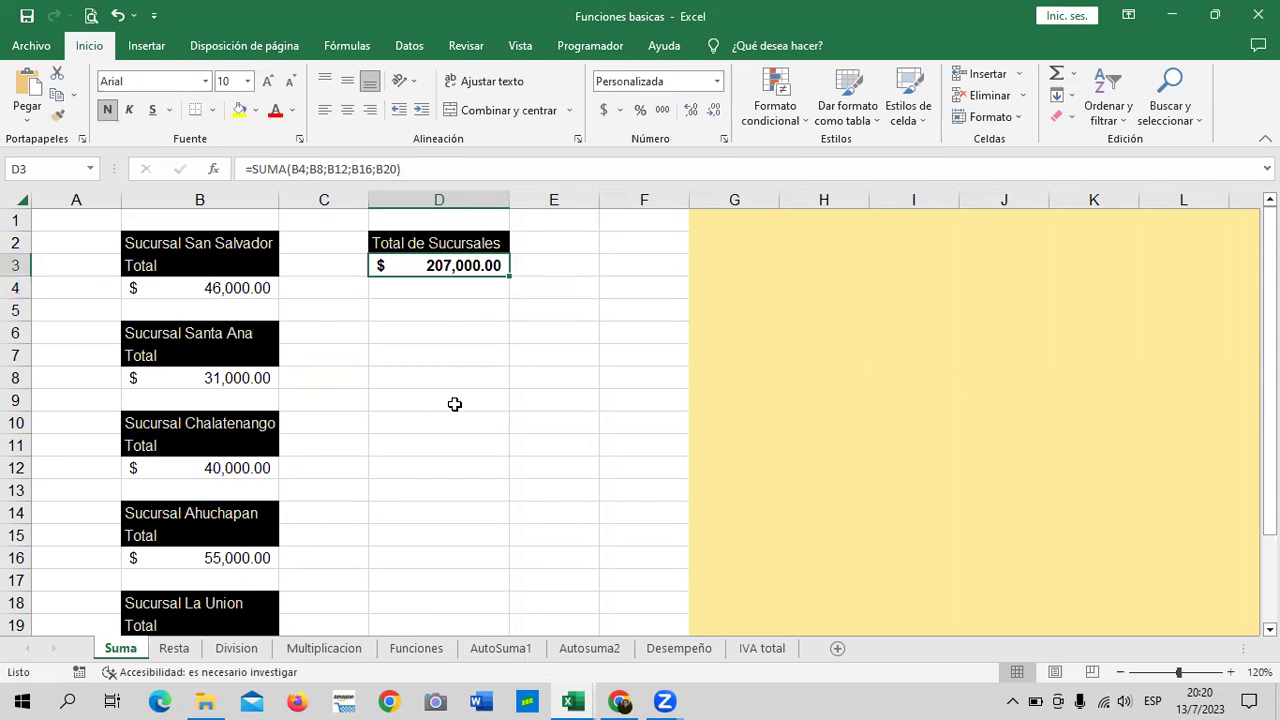
pyautogui.click(460, 311)
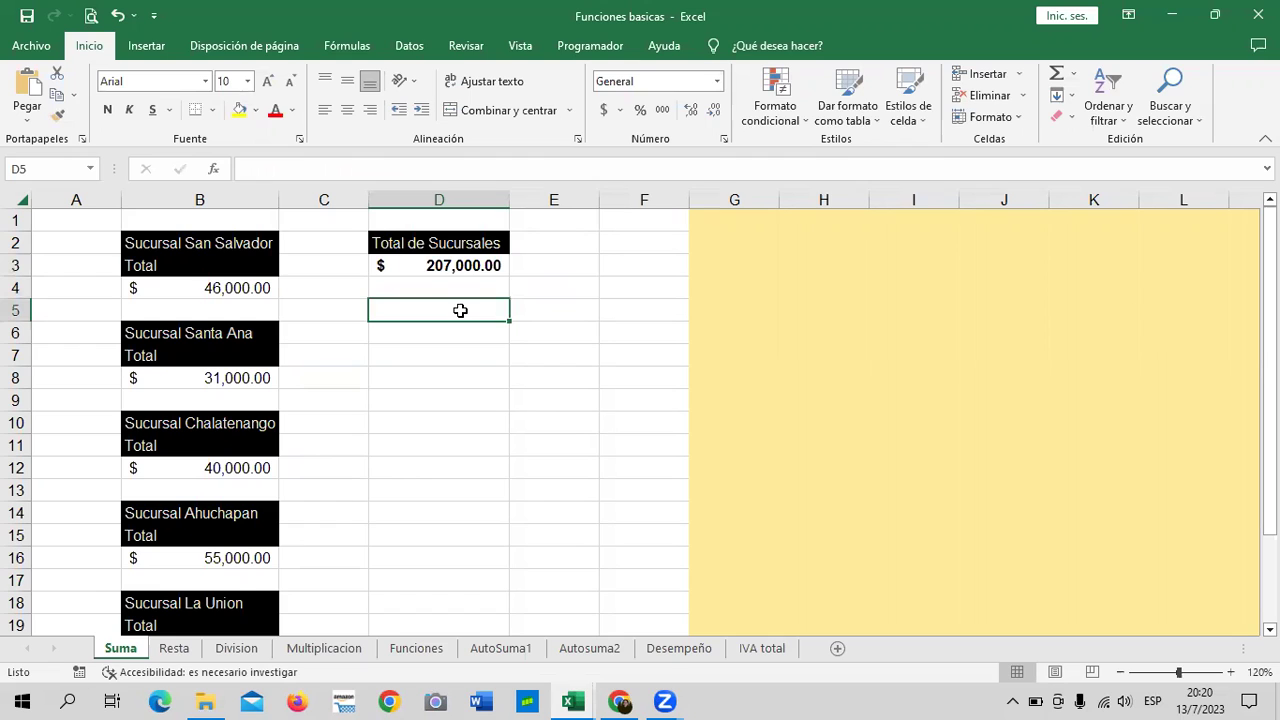
pyautogui.write('=')
pyautogui.click(218, 284)
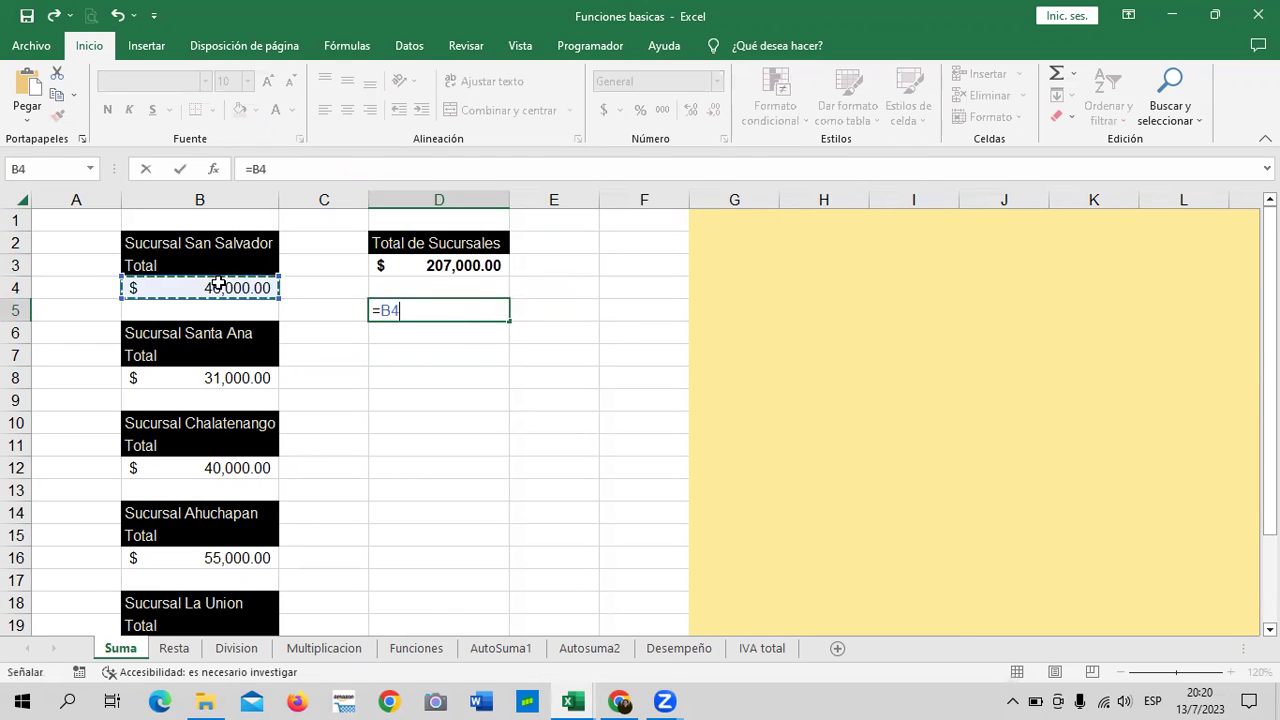
pyautogui.write('+')
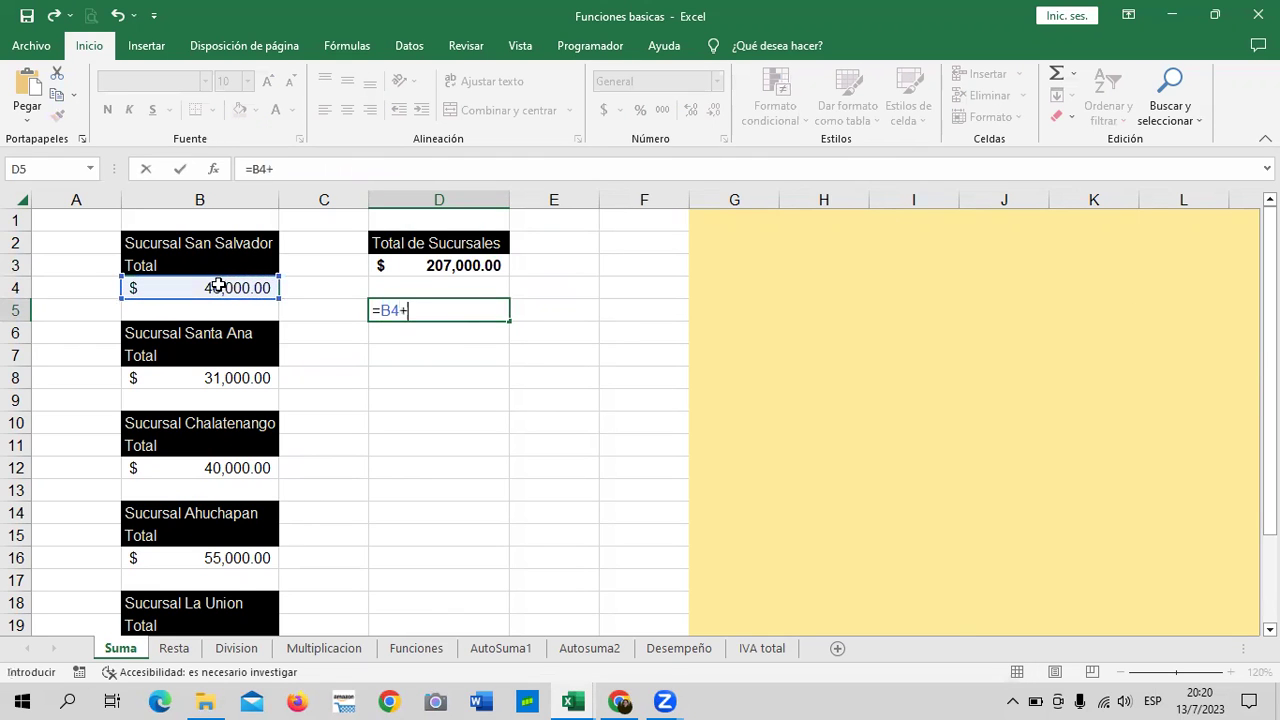
pyautogui.click(214, 381)
pyautogui.write('+')
# Step: Complete D5 as =B4+B8+B12+B16+B20 and enter it
pyautogui.click(202, 468)
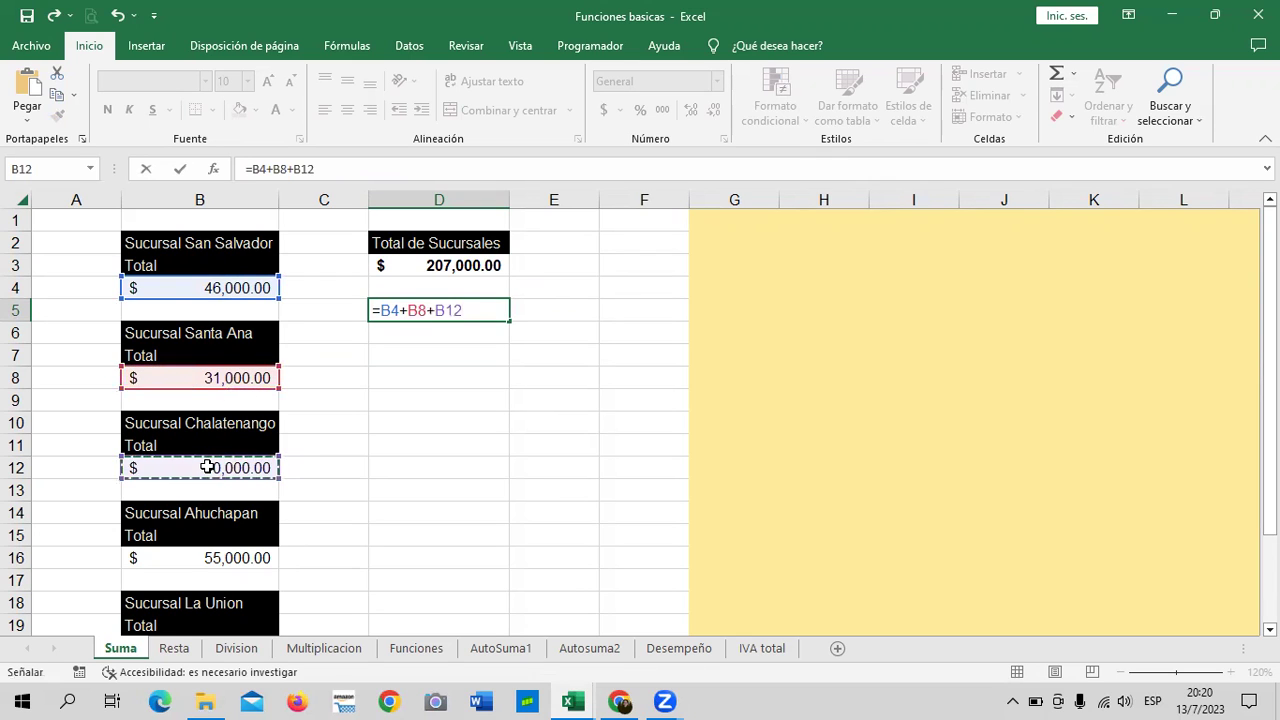
pyautogui.write('+')
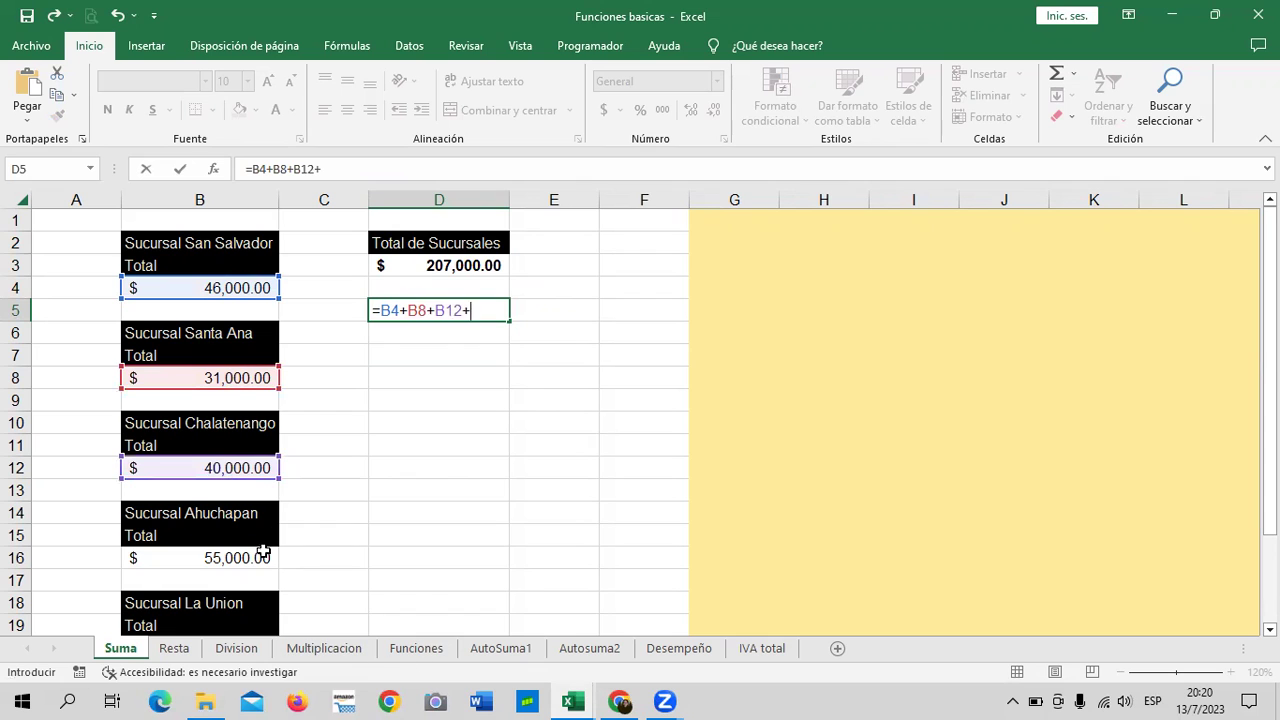
pyautogui.click(256, 558)
pyautogui.write('+')
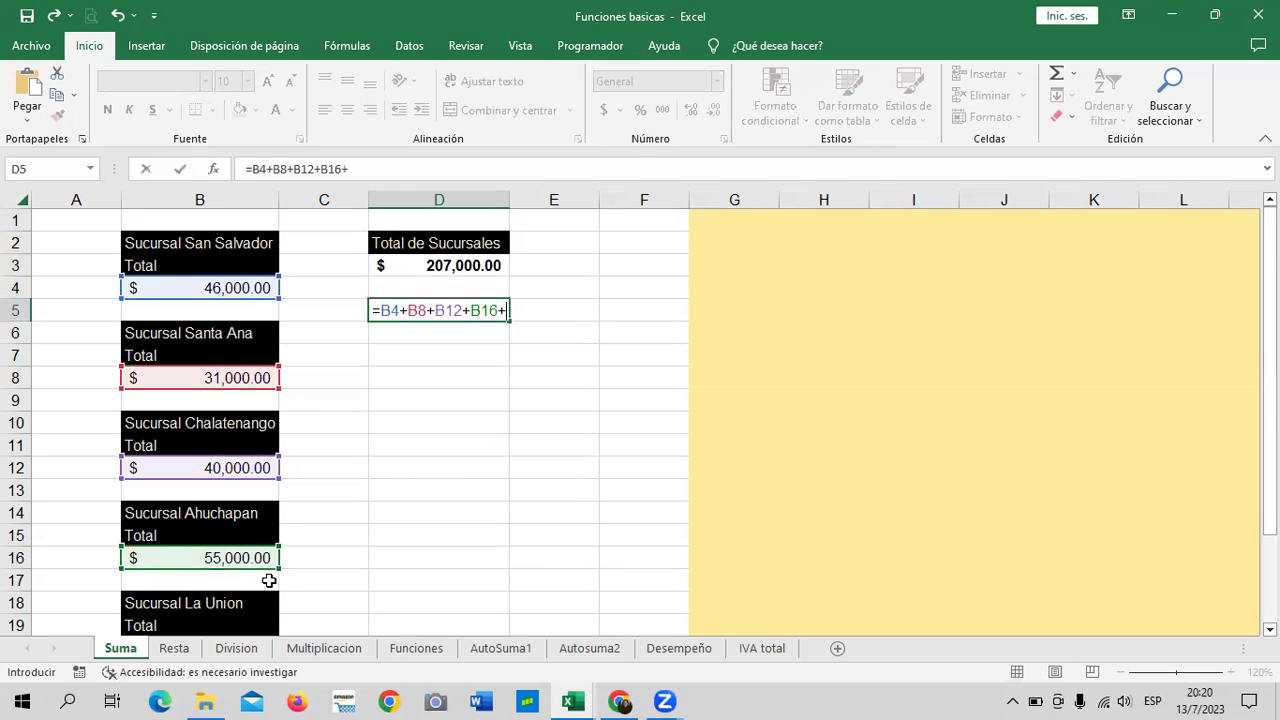
pyautogui.scroll(-1, 303, 556)
pyautogui.click(213, 575)
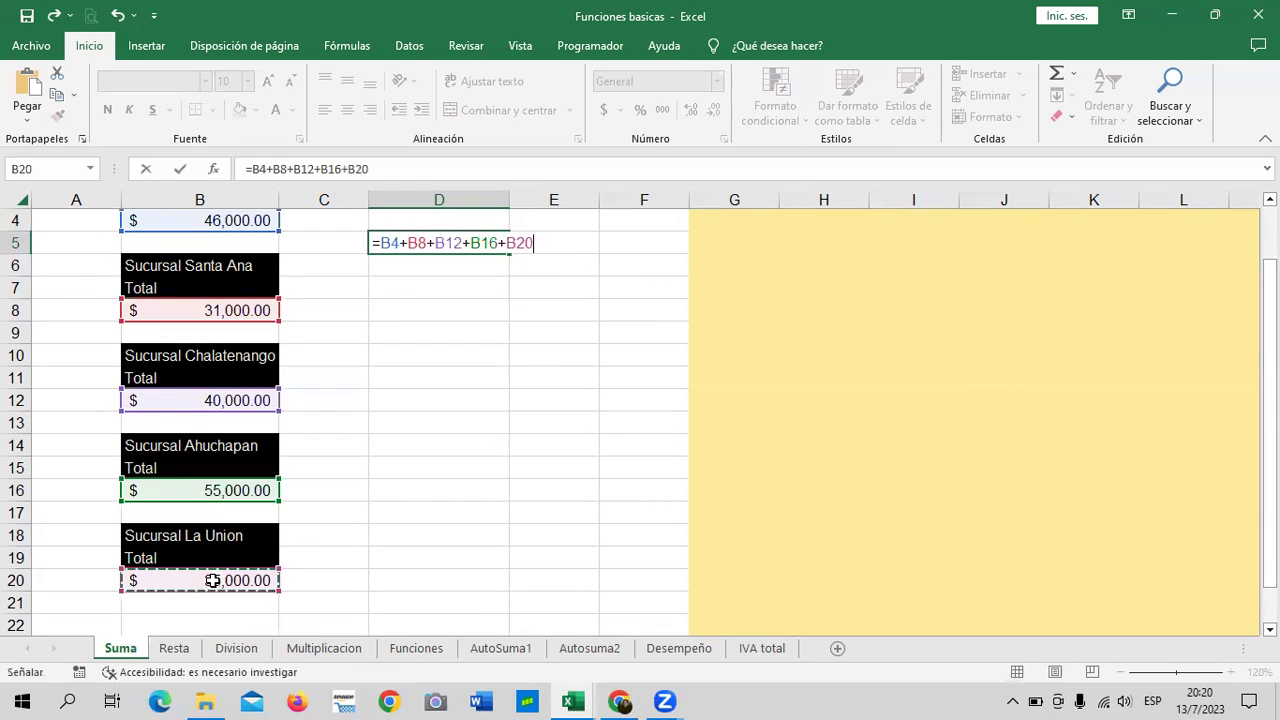
pyautogui.press('Return')
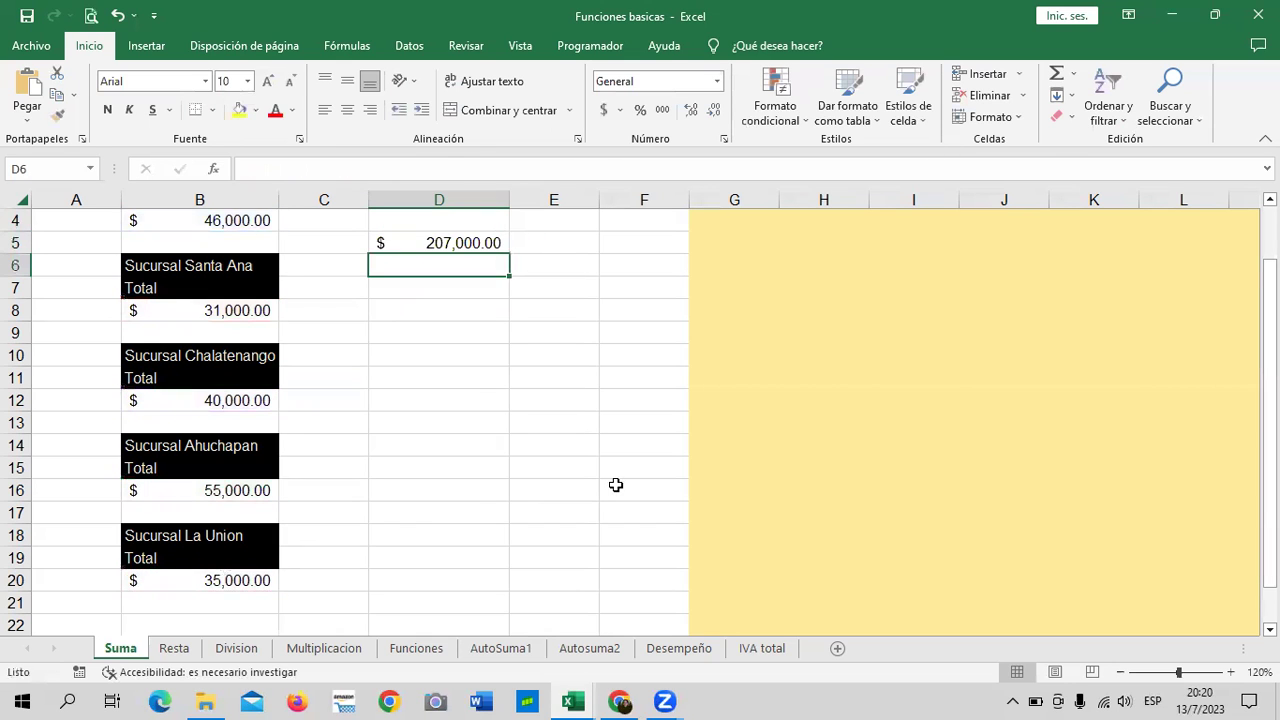
# Step: Bold the D5 total of $207,000.00 and compare it with the SUMA result in D3
pyautogui.scroll(1, 514, 458)
pyautogui.click(451, 313)
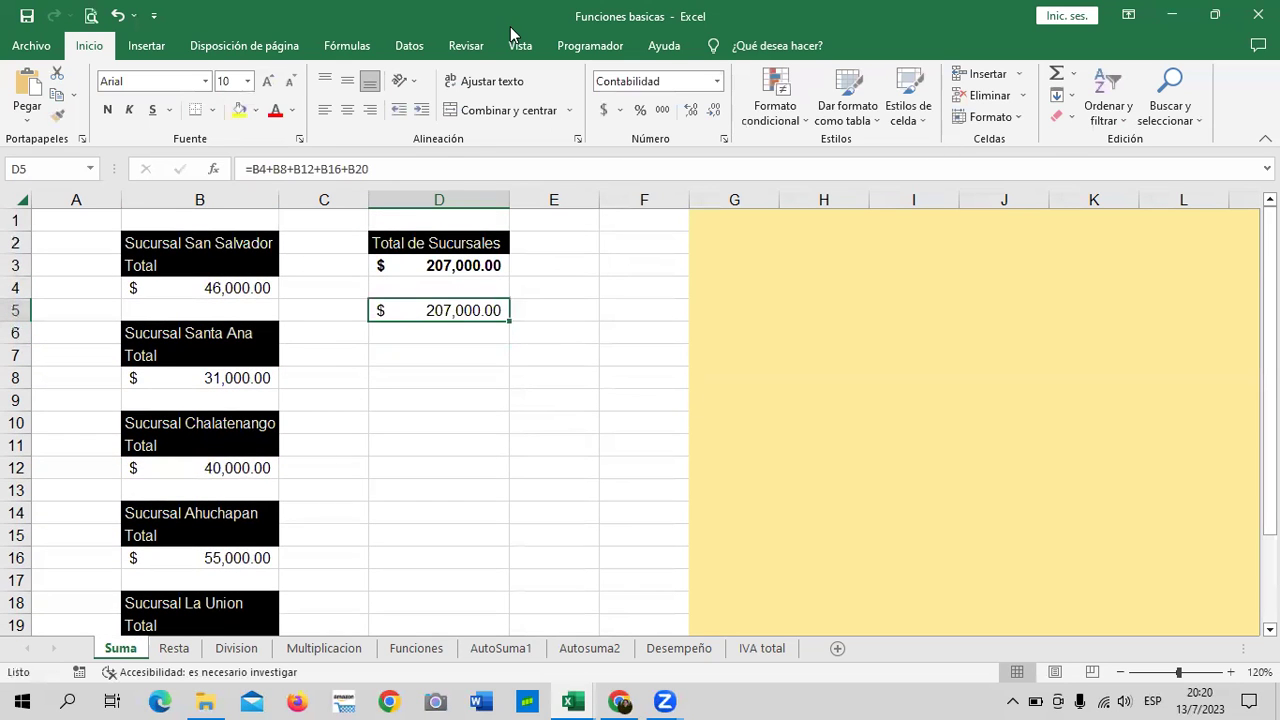
pyautogui.click(106, 110)
pyautogui.click(477, 402)
pyautogui.click(469, 265)
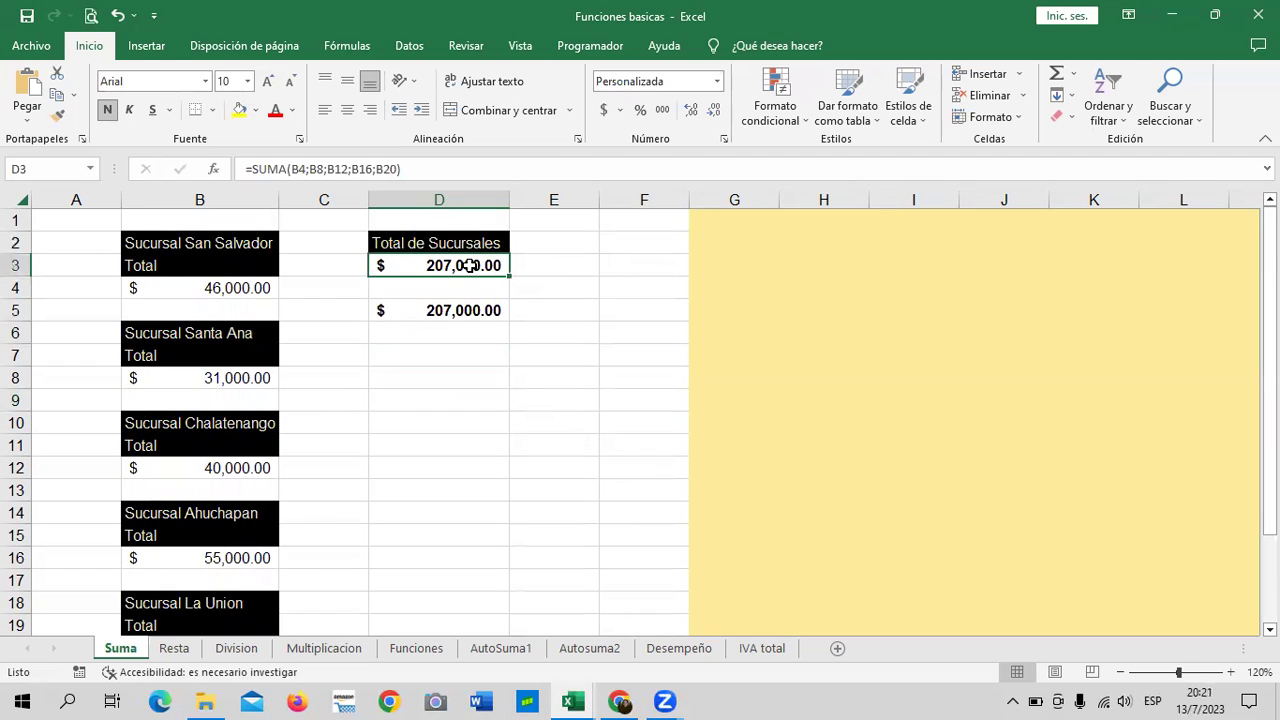
# Step: Compare the =SUMA total in D3 with the plus-sign total in D5 on the Suma sheet
pyautogui.click(408, 310)
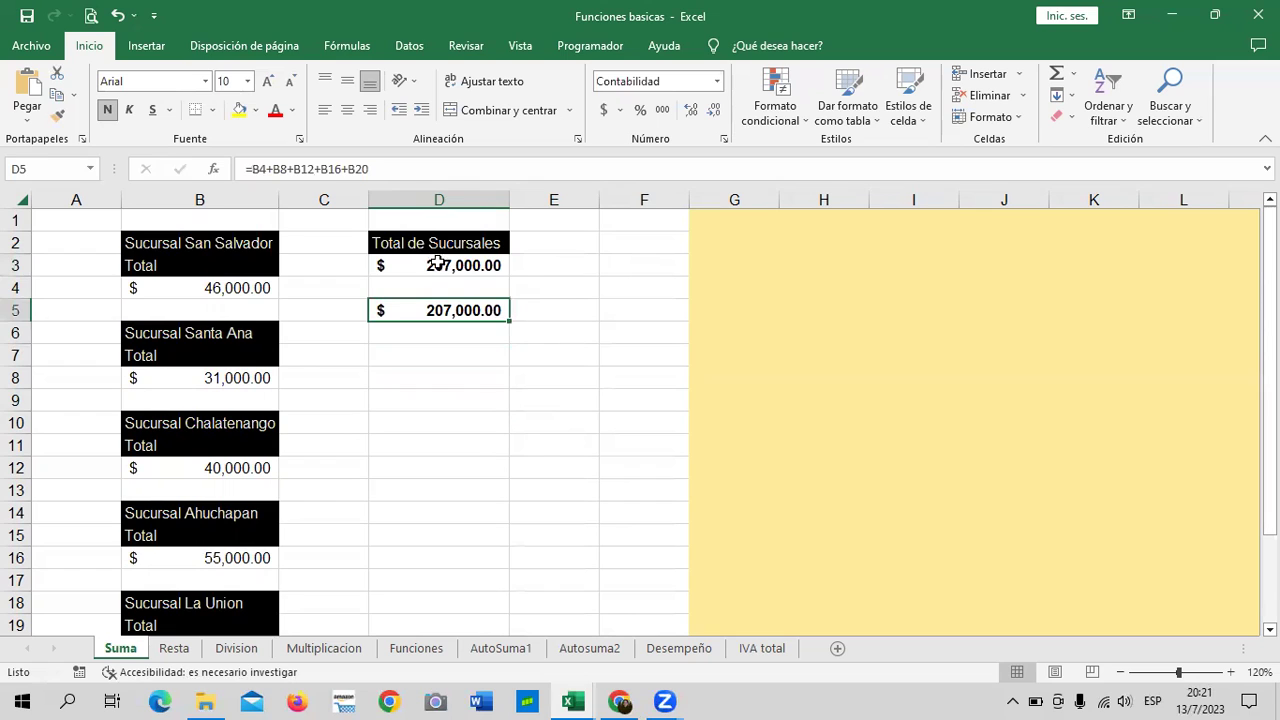
pyautogui.click(435, 265)
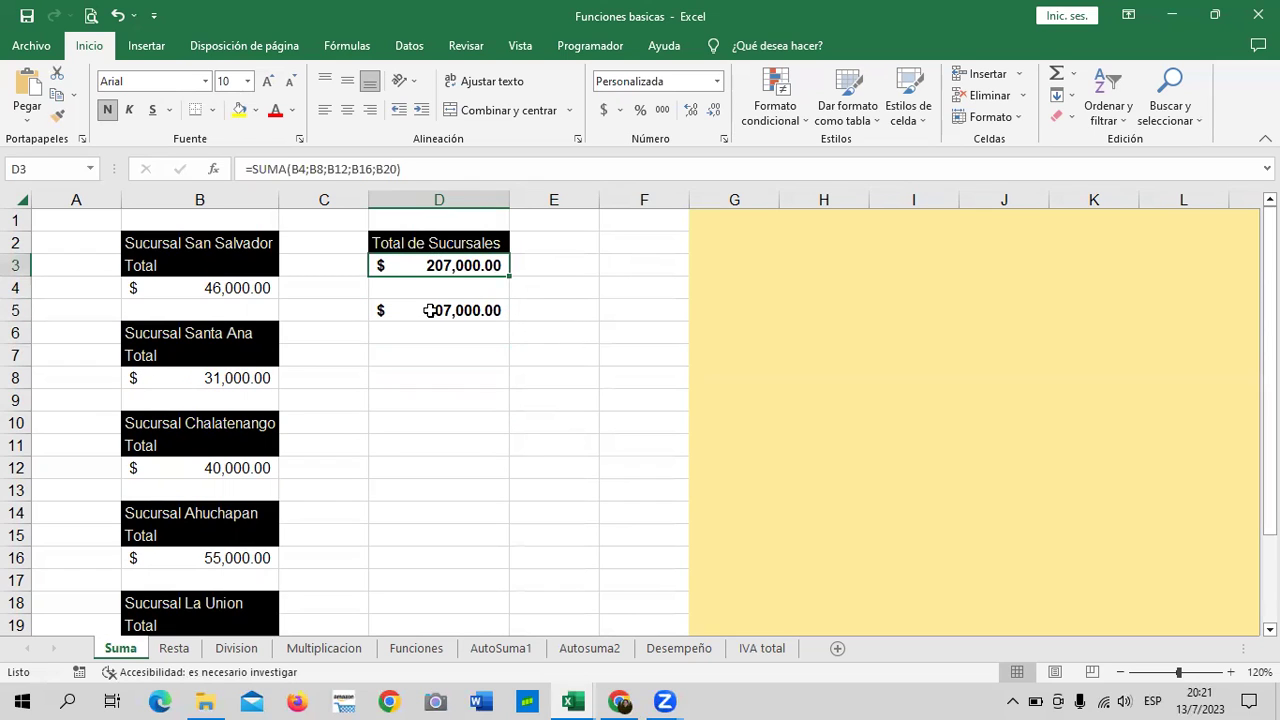
pyautogui.click(429, 311)
pyautogui.click(462, 432)
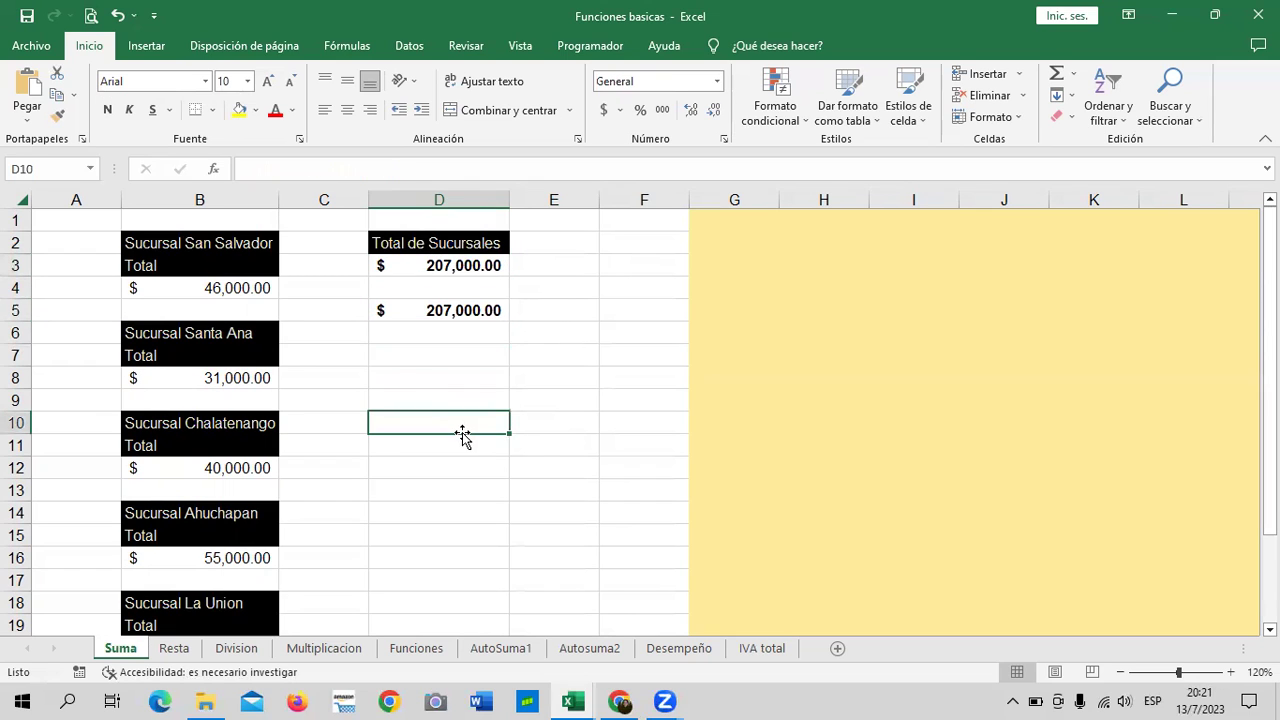
# Step: Go to the Resta sheet and zoom the Devolucion de Productos table to 120%
pyautogui.click(184, 650)
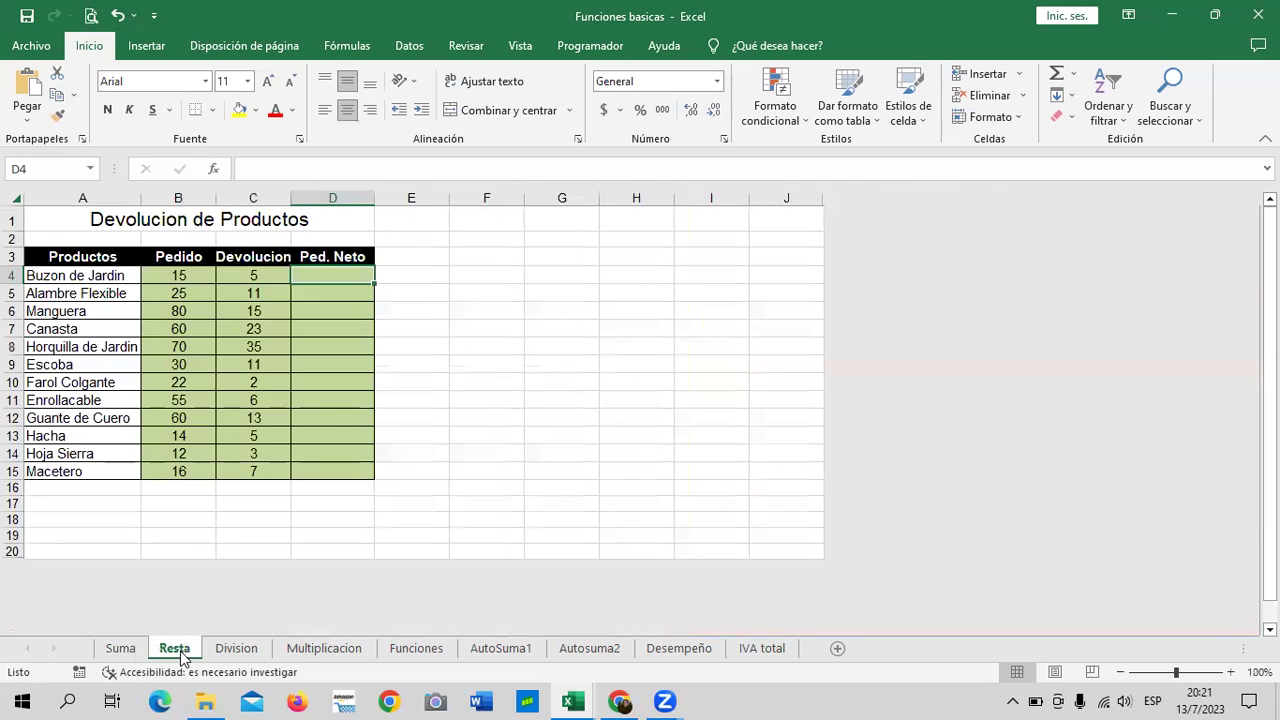
pyautogui.click(557, 400)
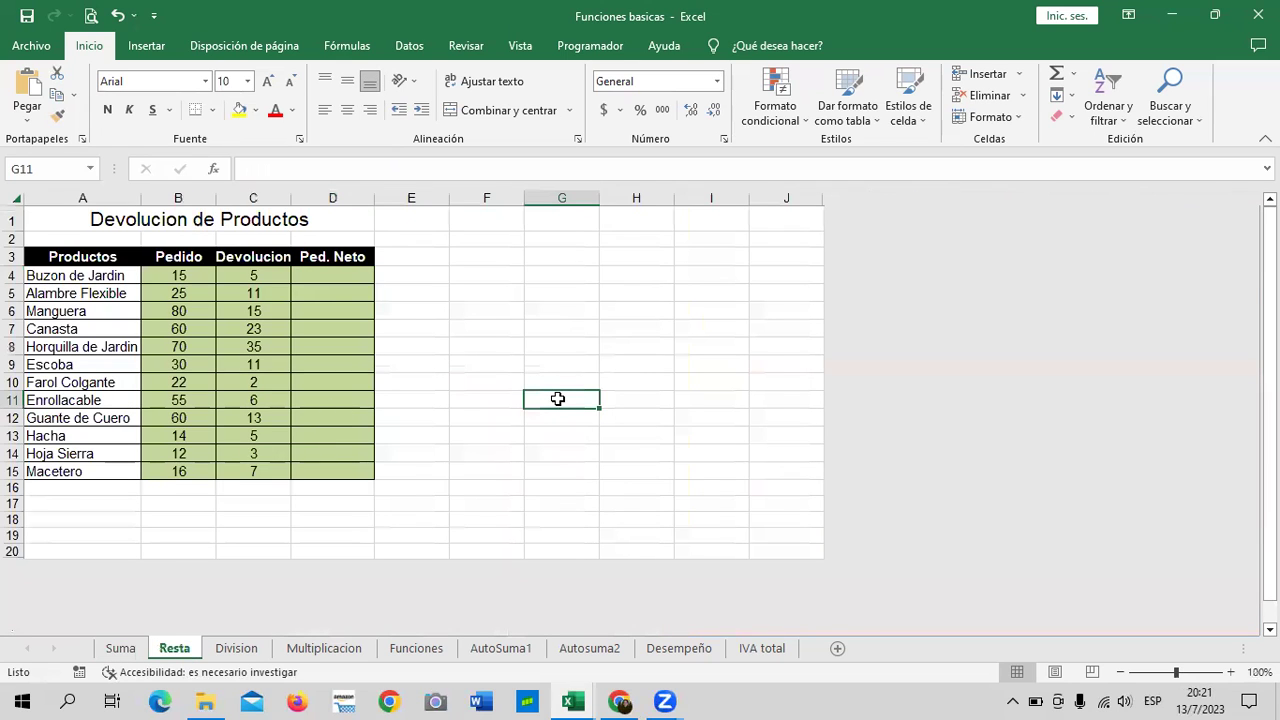
pyautogui.click(1230, 673)
pyautogui.click(1230, 673)
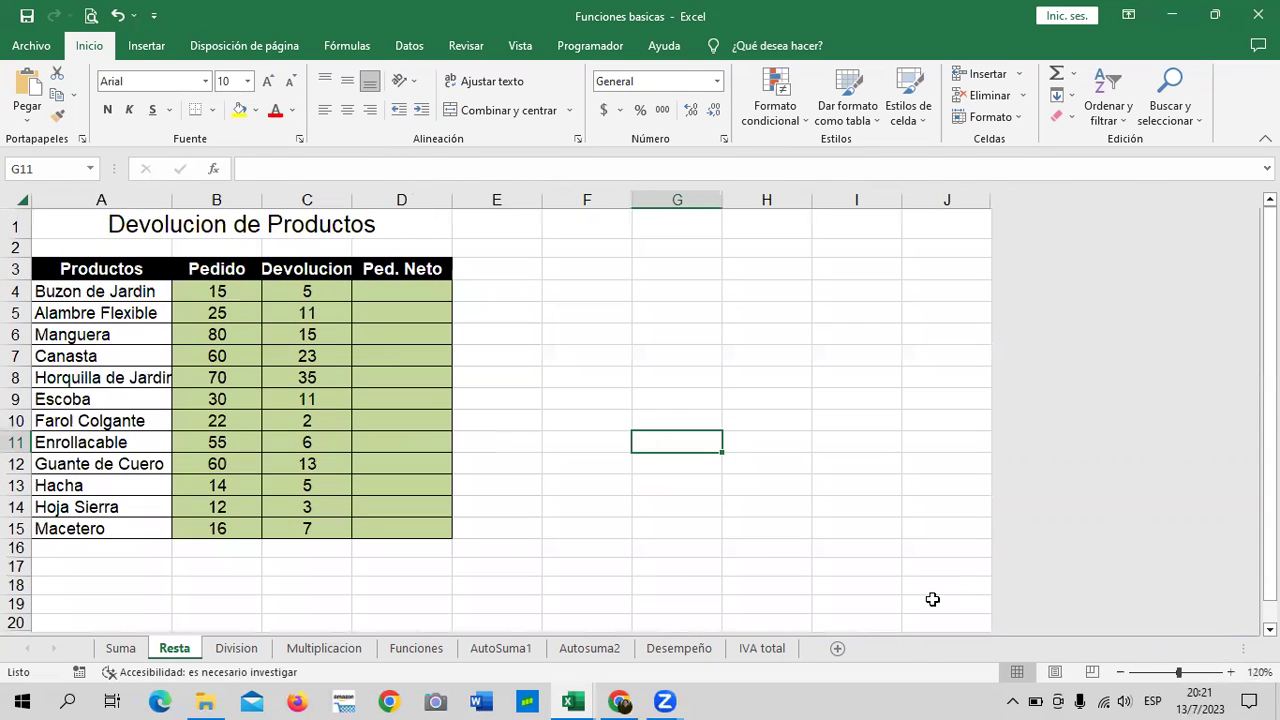
pyautogui.click(678, 355)
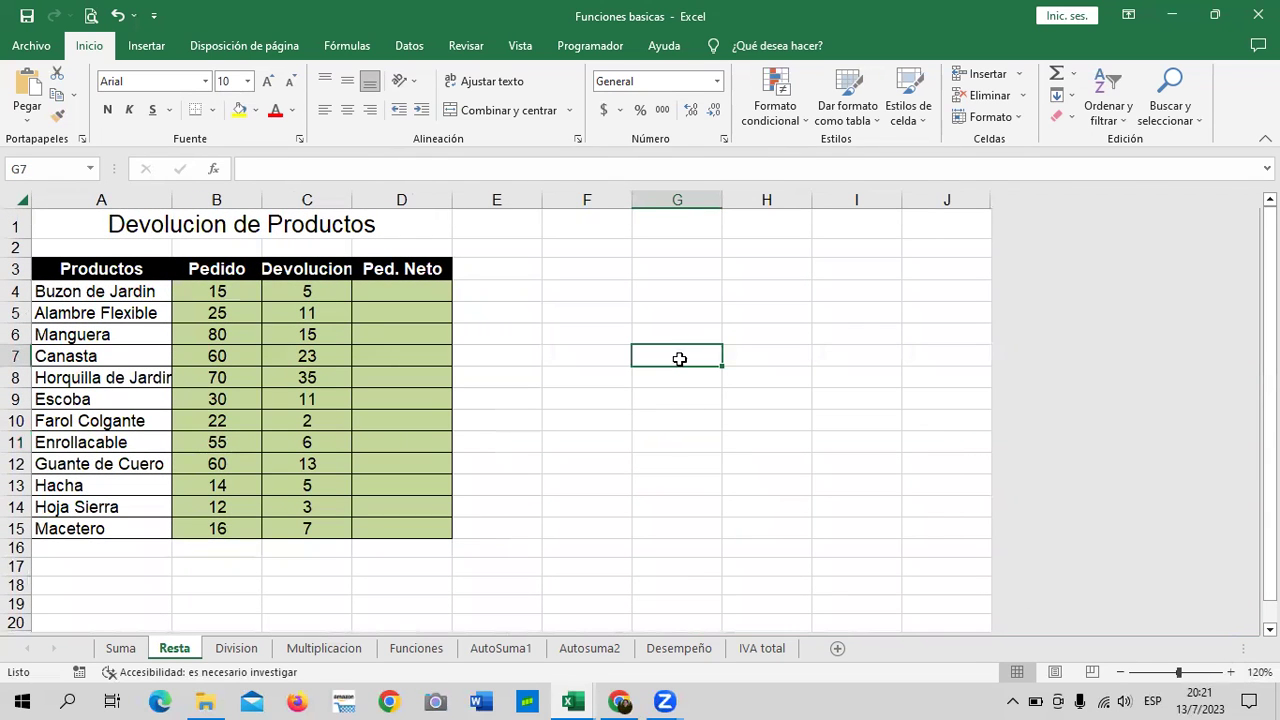
pyautogui.scroll(-1, 657, 477)
pyautogui.scroll(1, 657, 479)
pyautogui.click(752, 468)
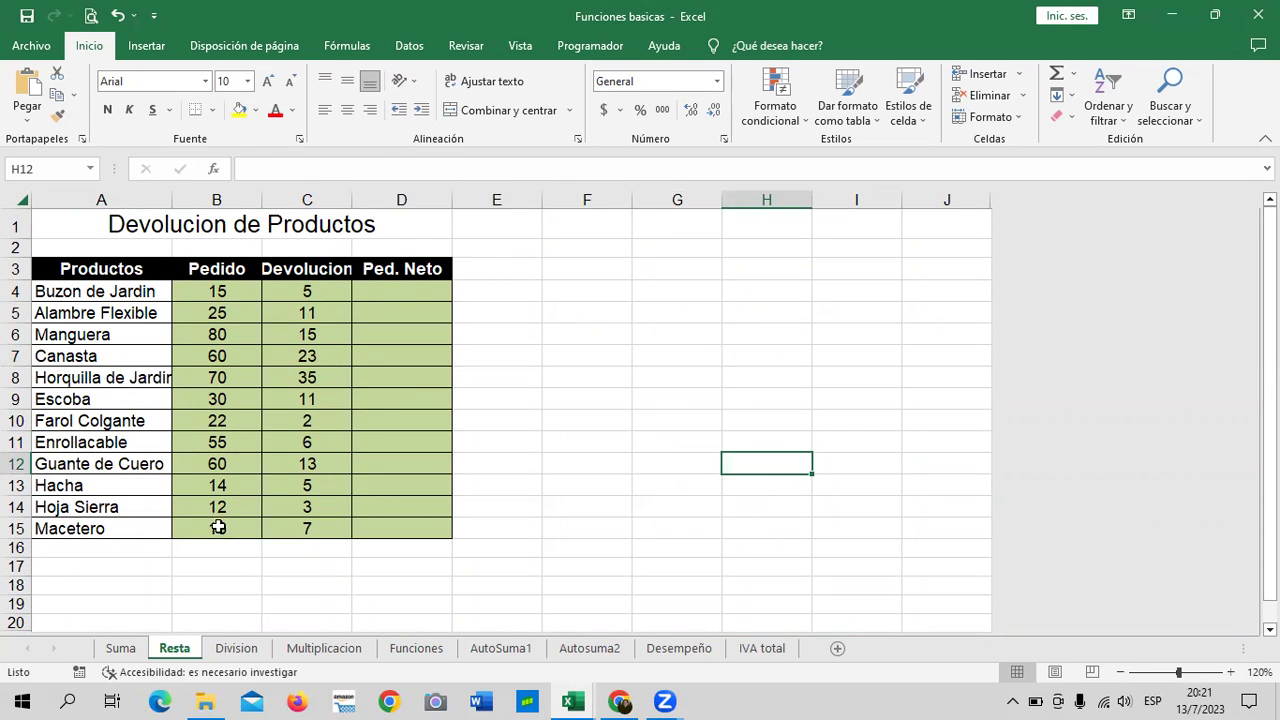
# Step: Enter =B4-C4 in D4 for the first Ped. Neto value
pyautogui.click(428, 287)
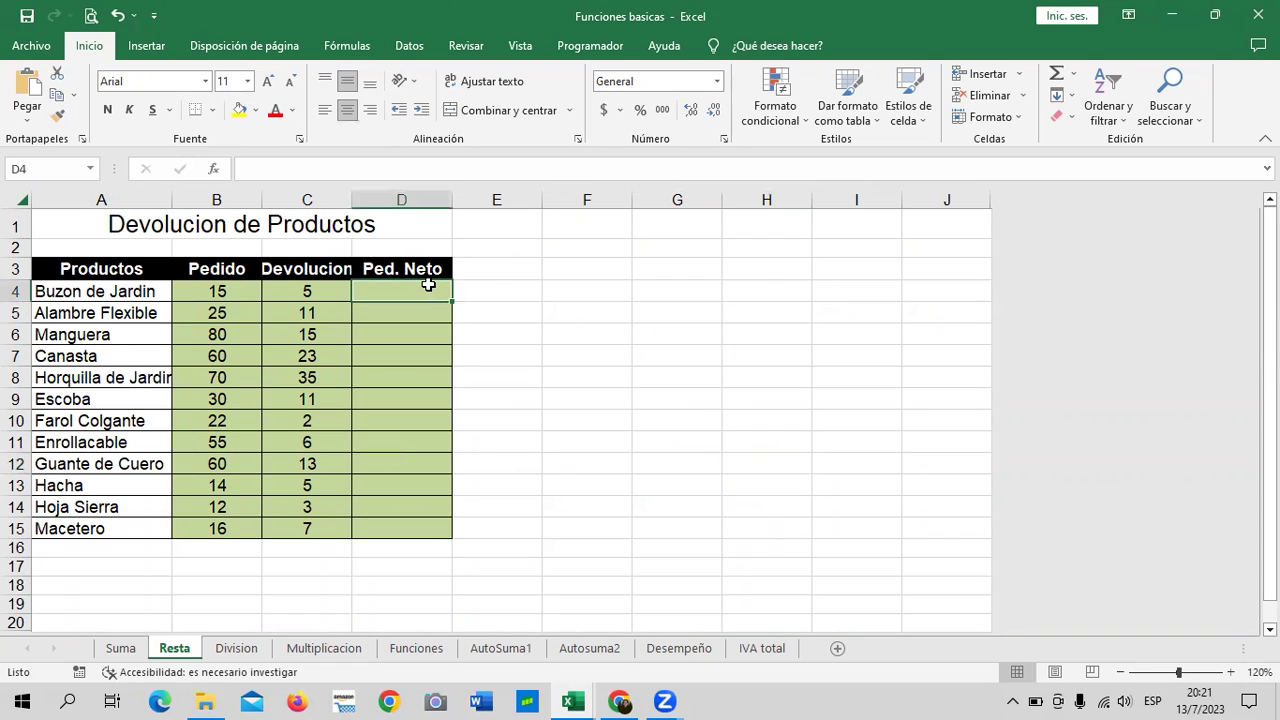
pyautogui.write('=')
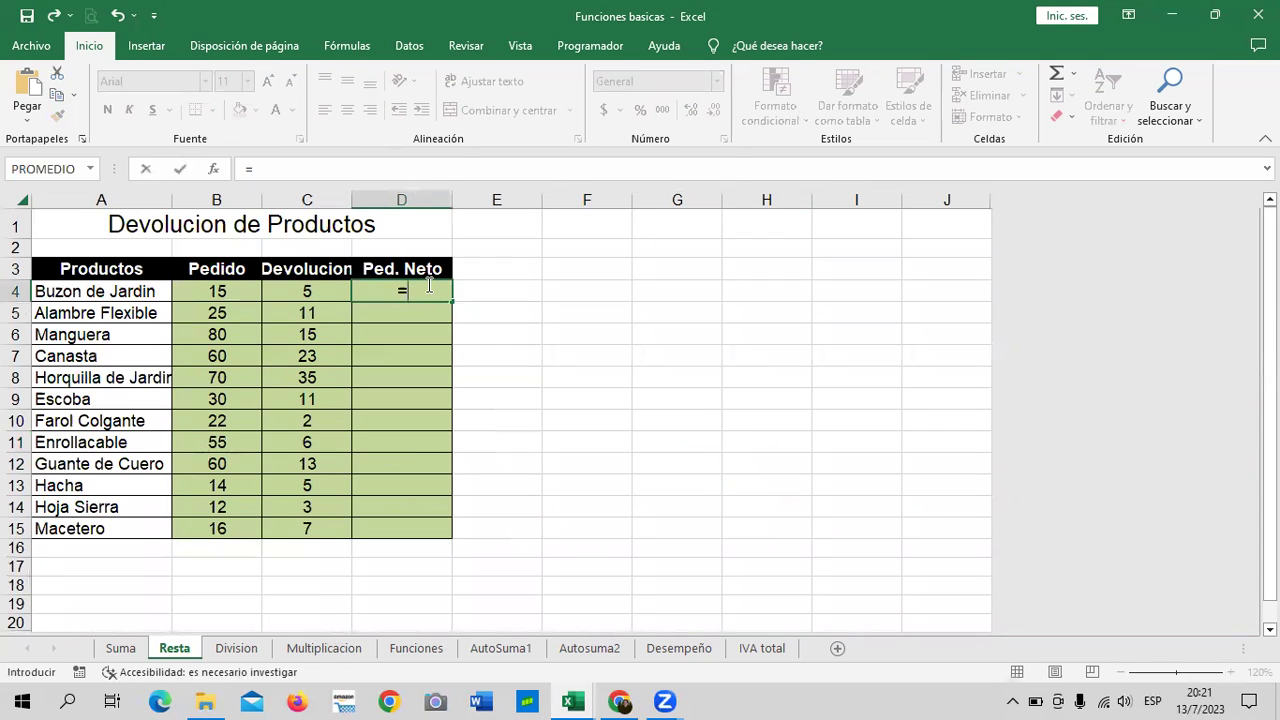
pyautogui.click(228, 288)
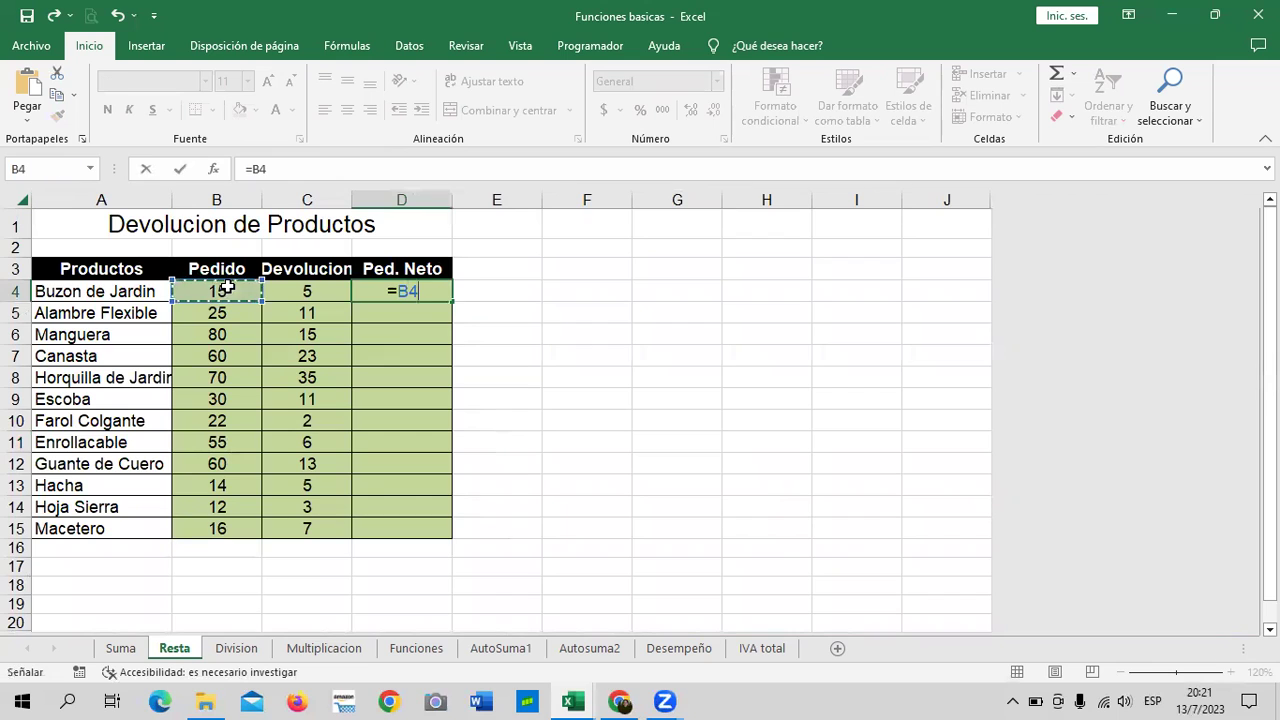
pyautogui.write('-')
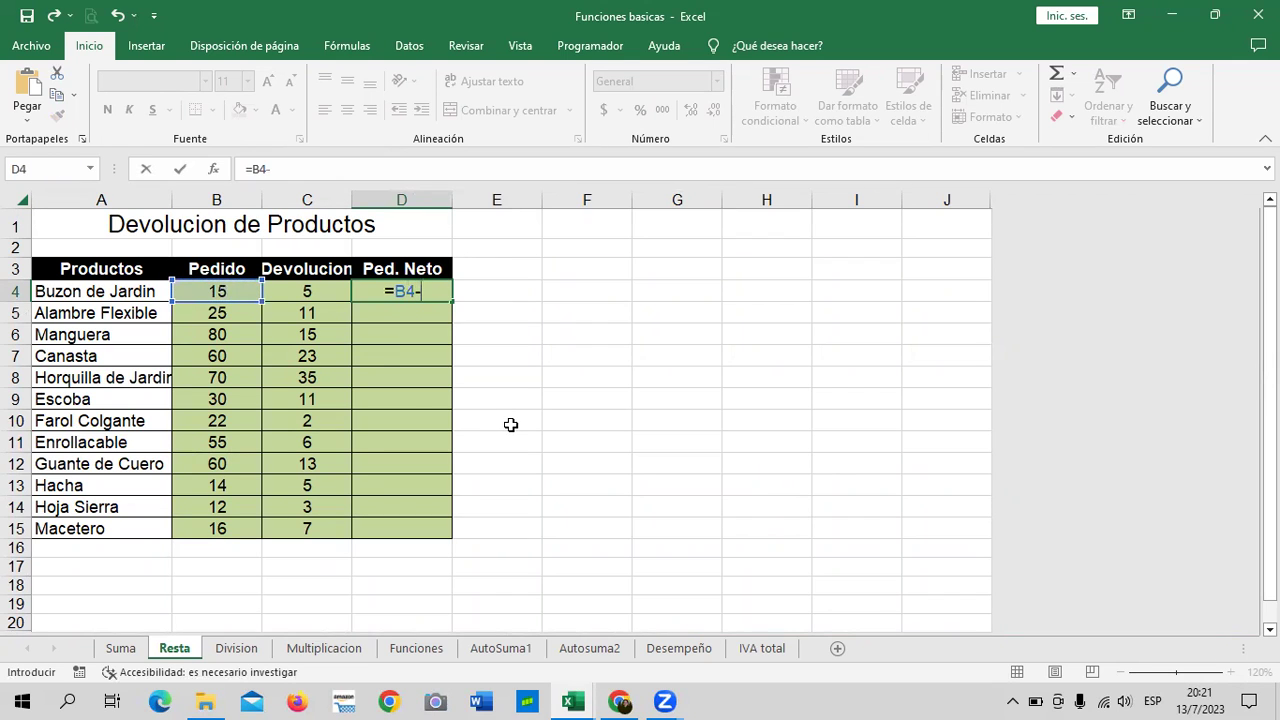
pyautogui.click(335, 292)
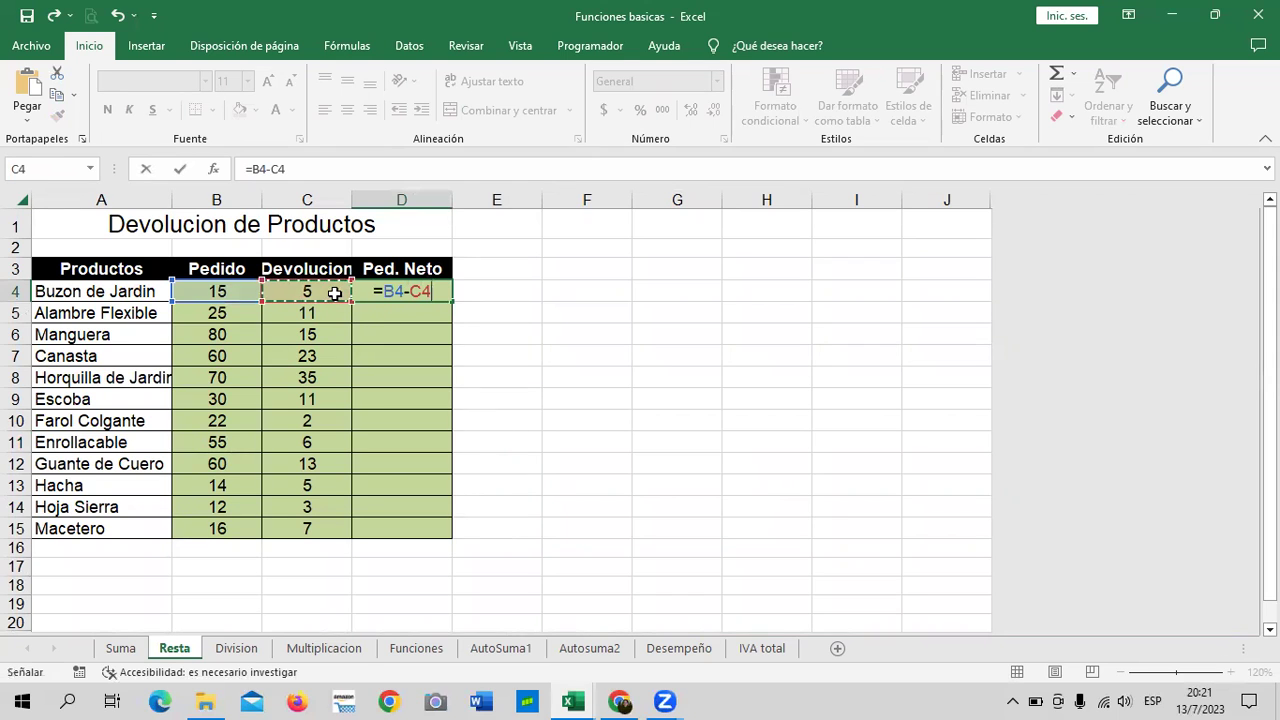
pyautogui.press('Return')
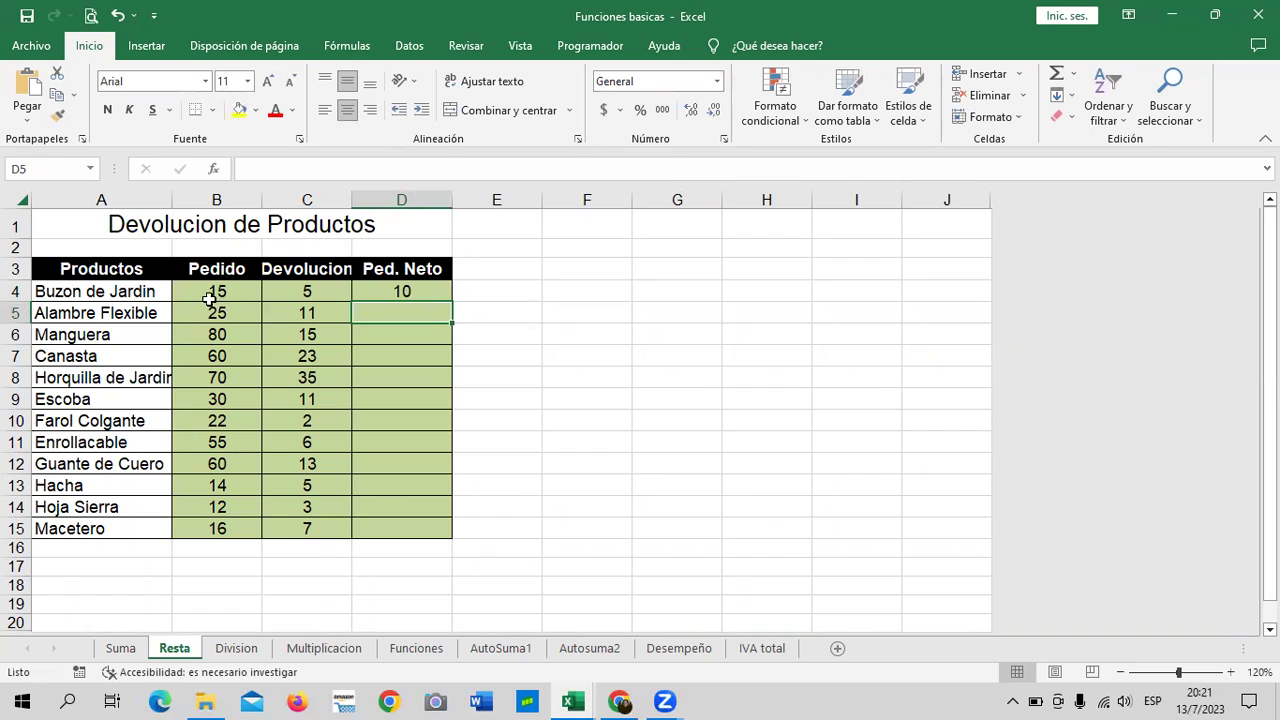
pyautogui.click(418, 298)
# Step: Enter =B5-C5 in D5 and fill it down to D15
pyautogui.click(428, 312)
pyautogui.click(420, 382)
pyautogui.click(417, 312)
pyautogui.write('=')
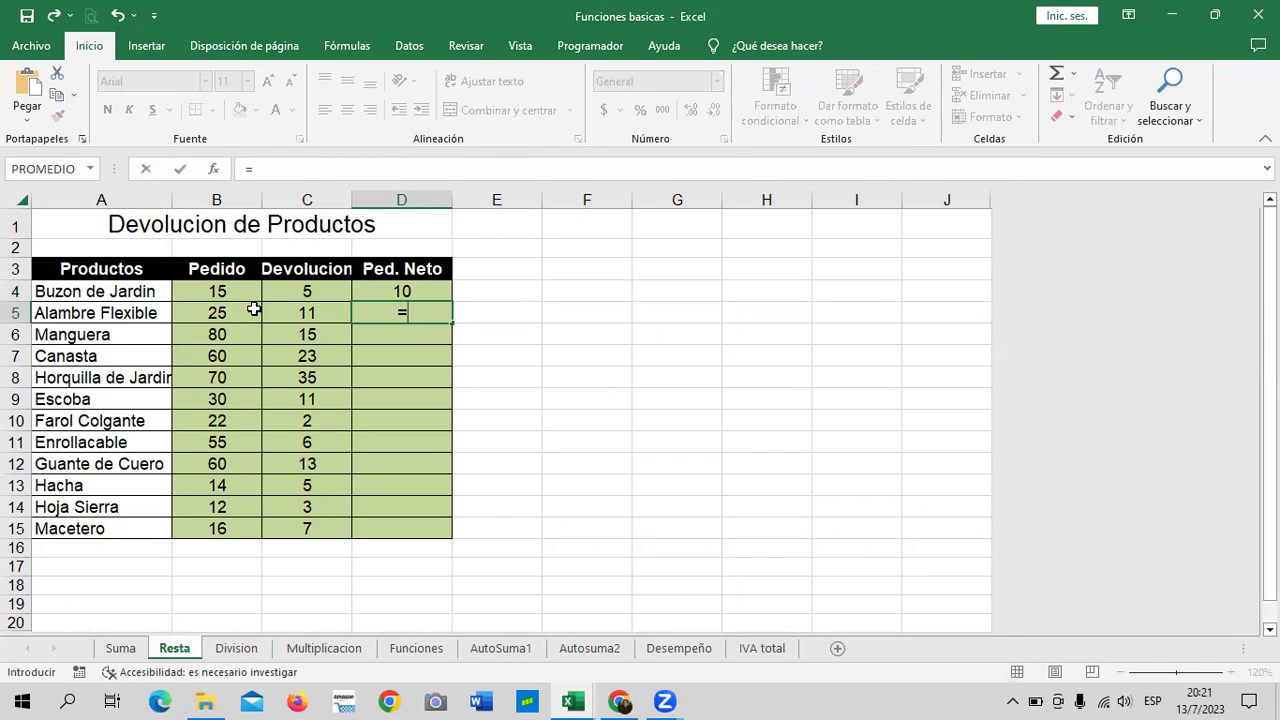
pyautogui.click(211, 315)
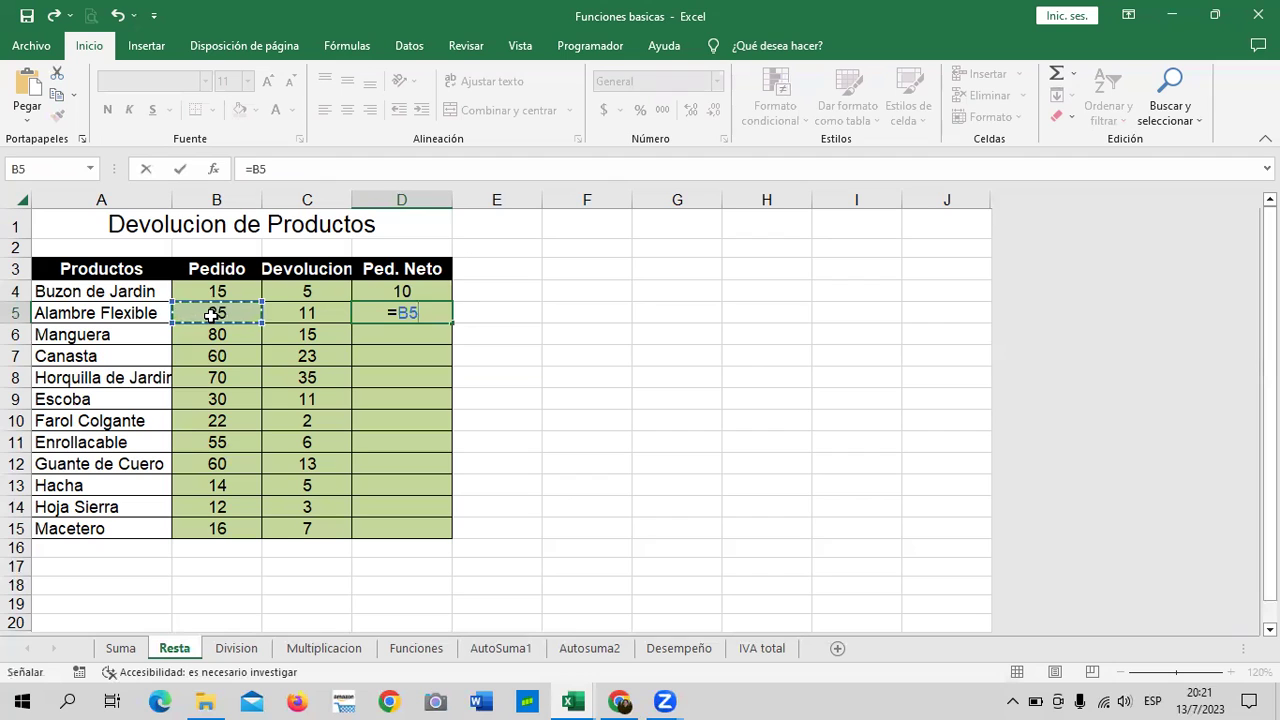
pyautogui.write('-')
pyautogui.click(321, 314)
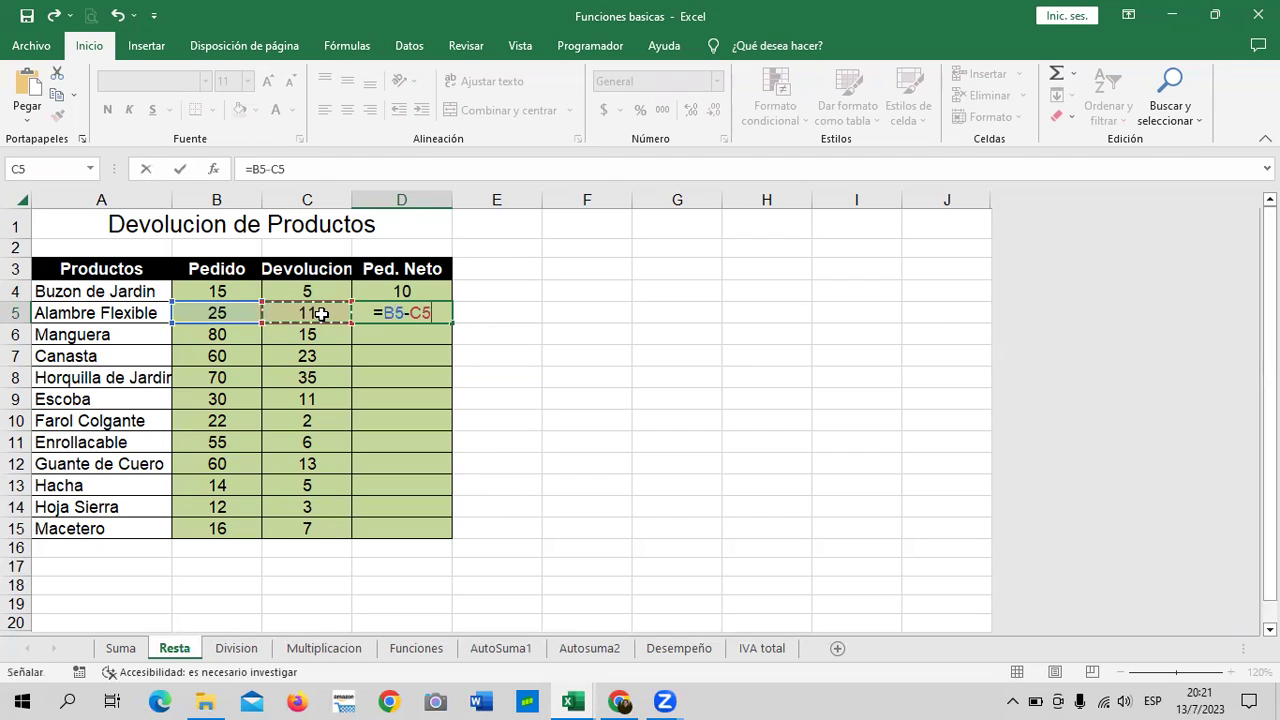
pyautogui.press('Return')
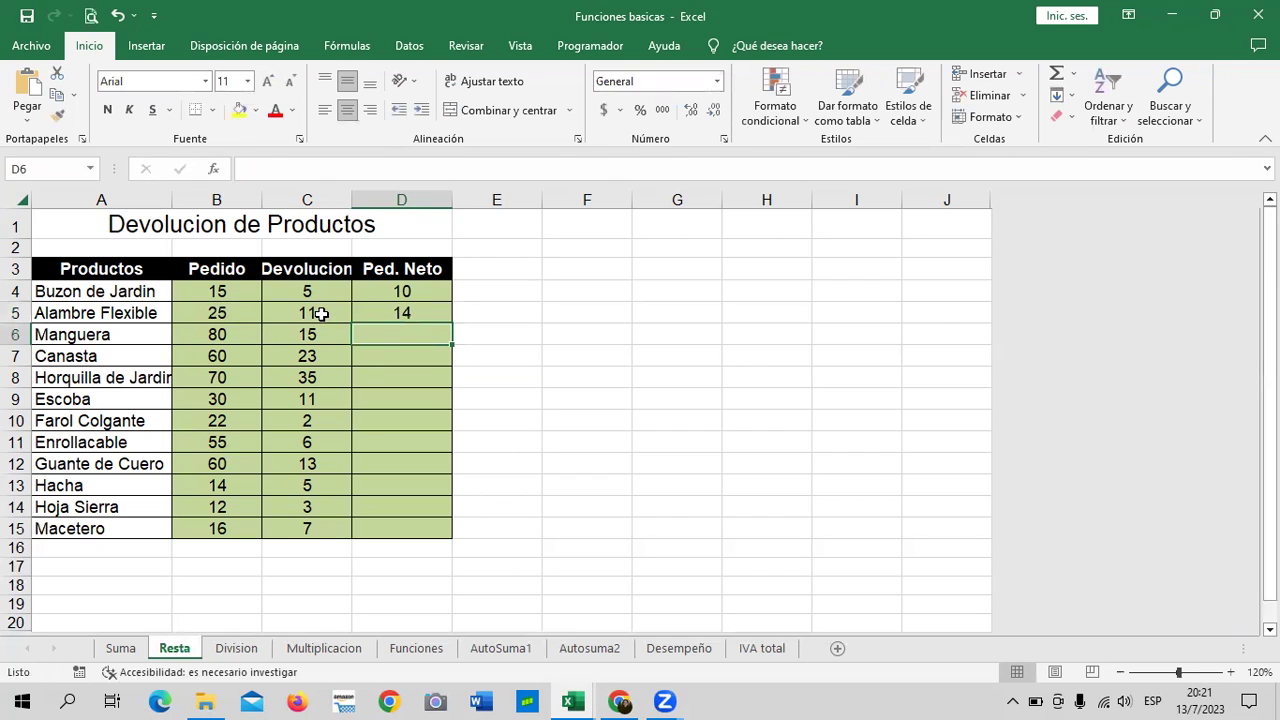
pyautogui.click(449, 315)
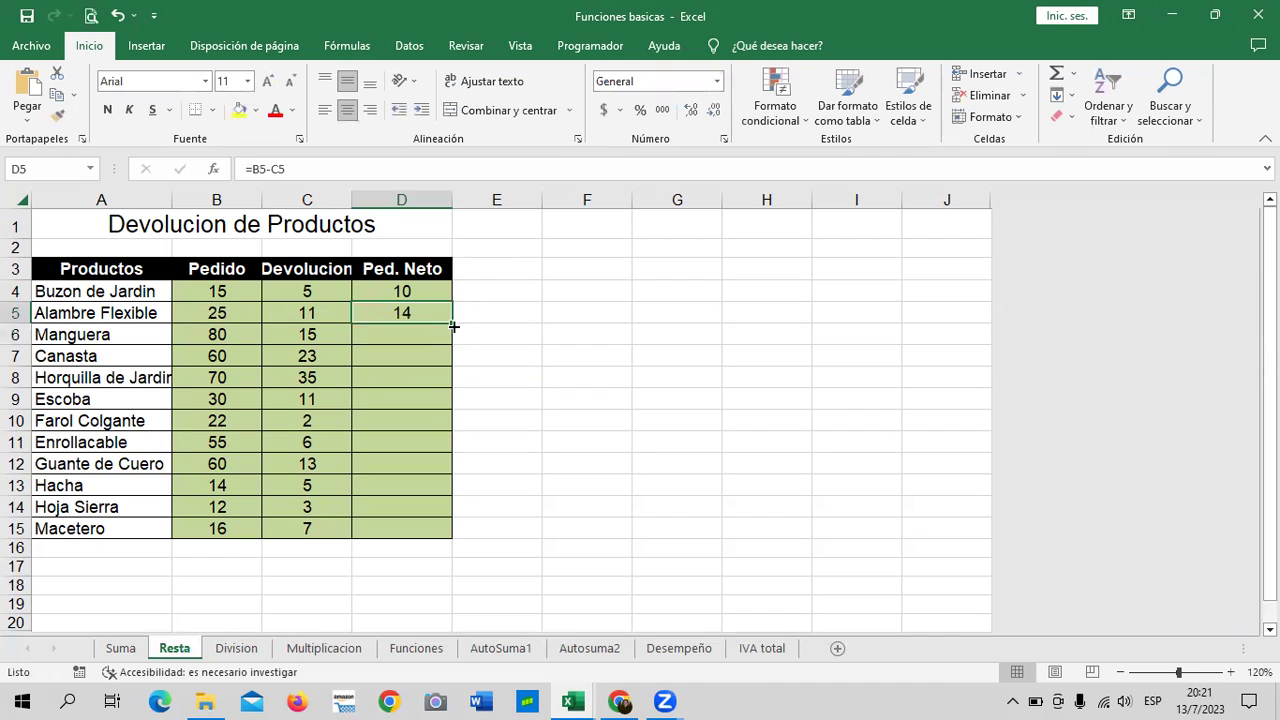
pyautogui.moveTo(453, 324); pyautogui.dragTo(452, 536)
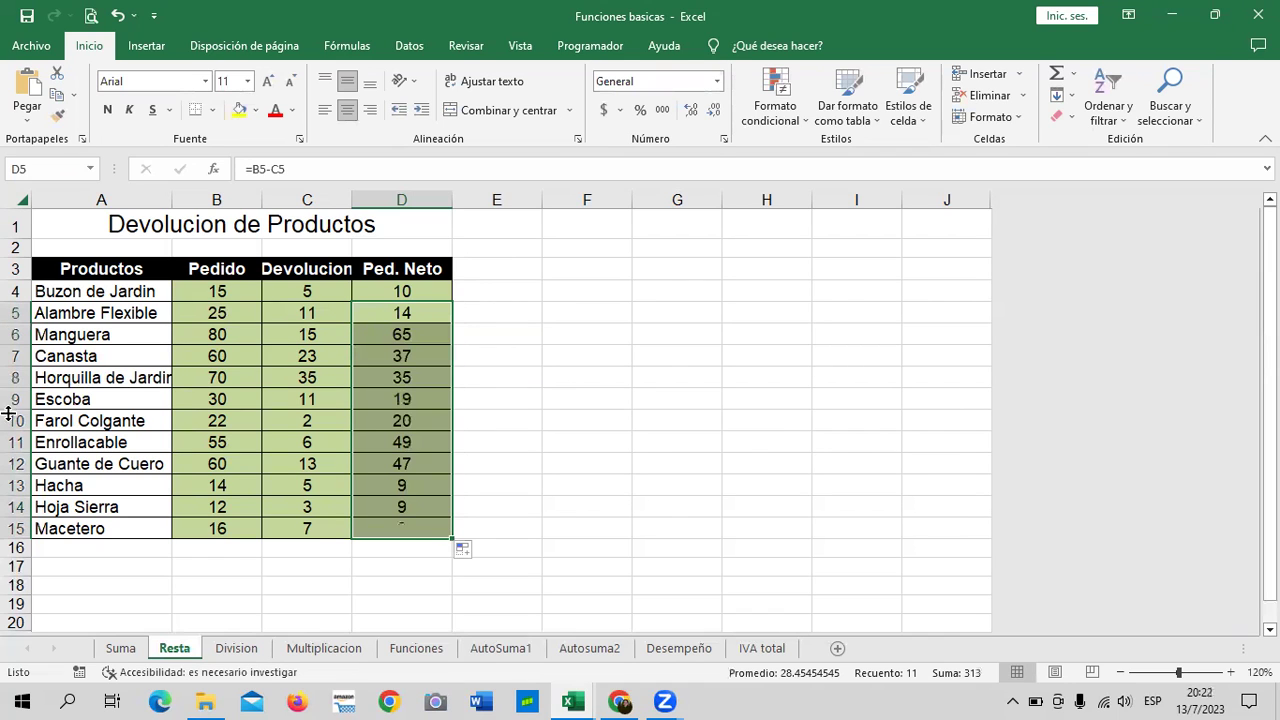
pyautogui.click(636, 528)
pyautogui.click(410, 524)
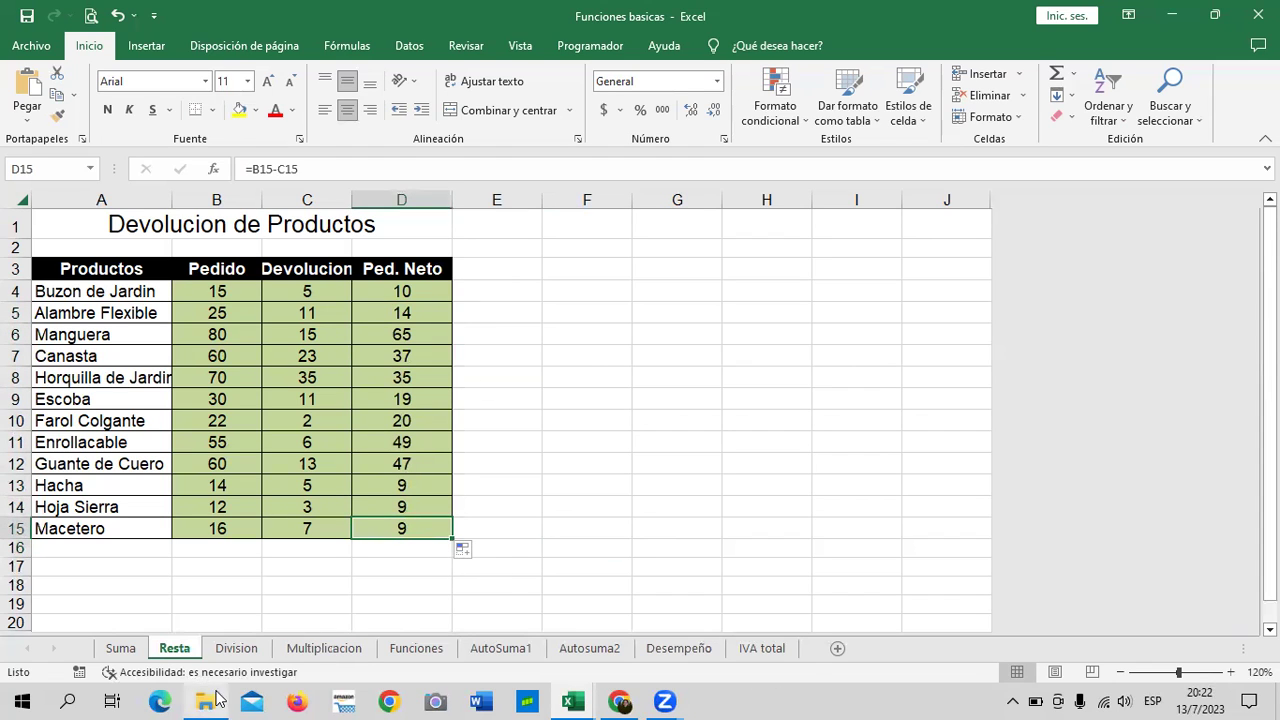
# Step: Switch to the Division sheet and narrow column A of the allocation table
pyautogui.click(237, 648)
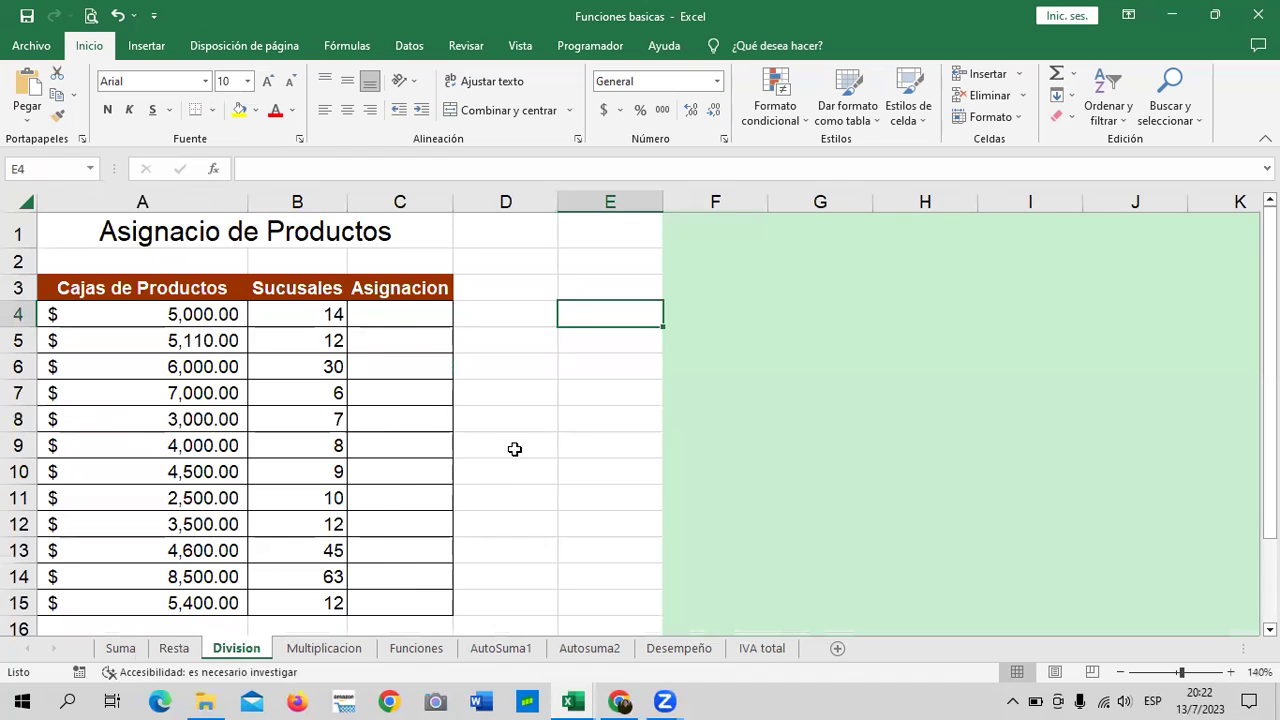
pyautogui.scroll(-1, 513, 455)
pyautogui.moveTo(248, 202); pyautogui.dragTo(186, 190)
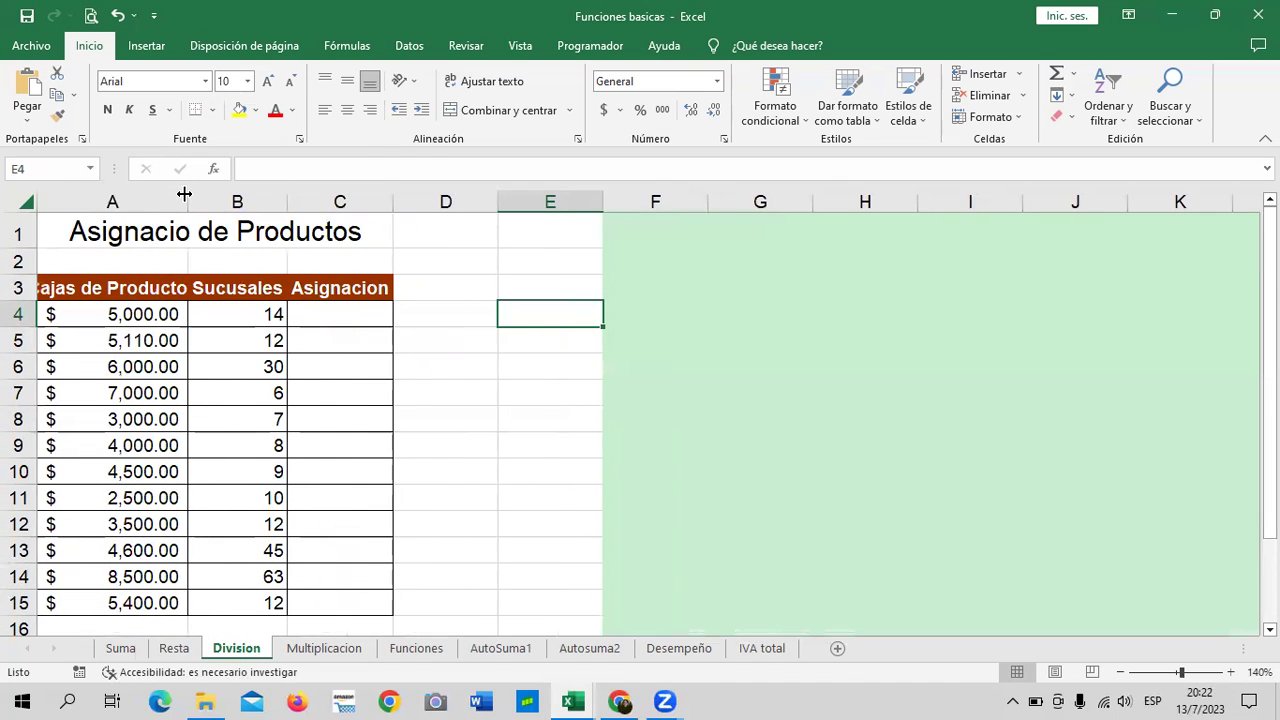
pyautogui.scroll(-1, 500, 457)
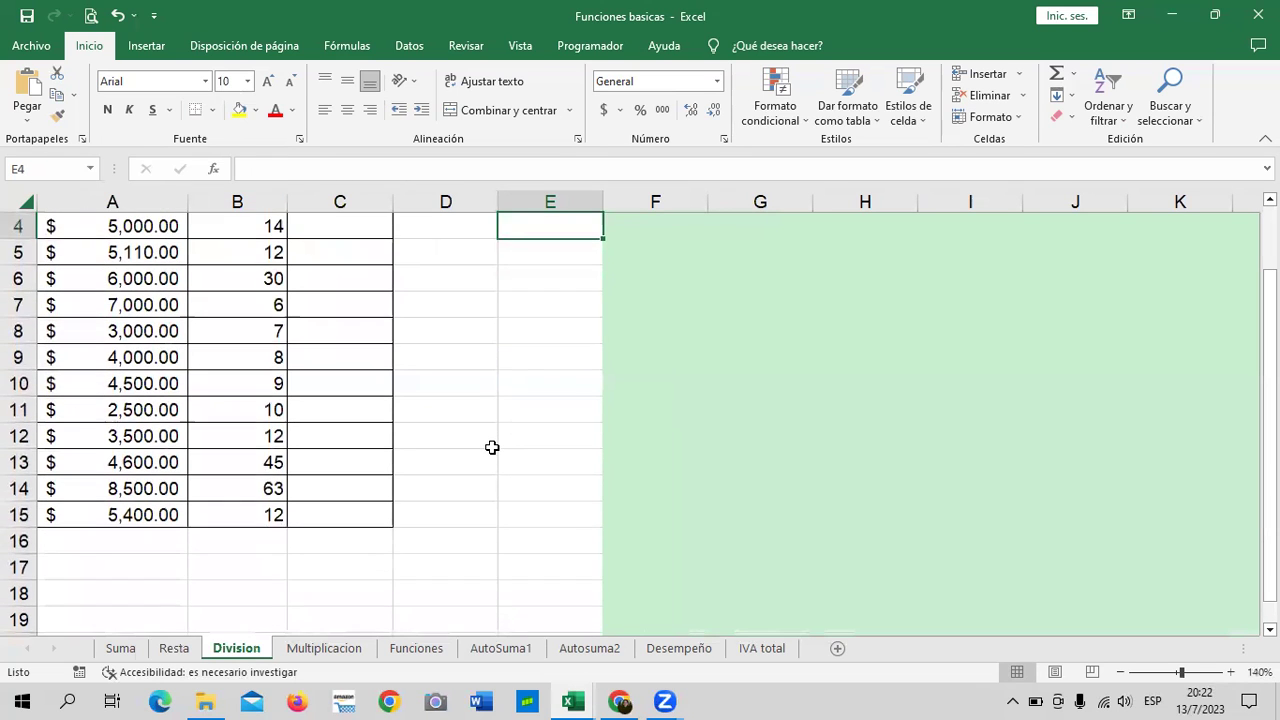
pyautogui.scroll(1, 490, 451)
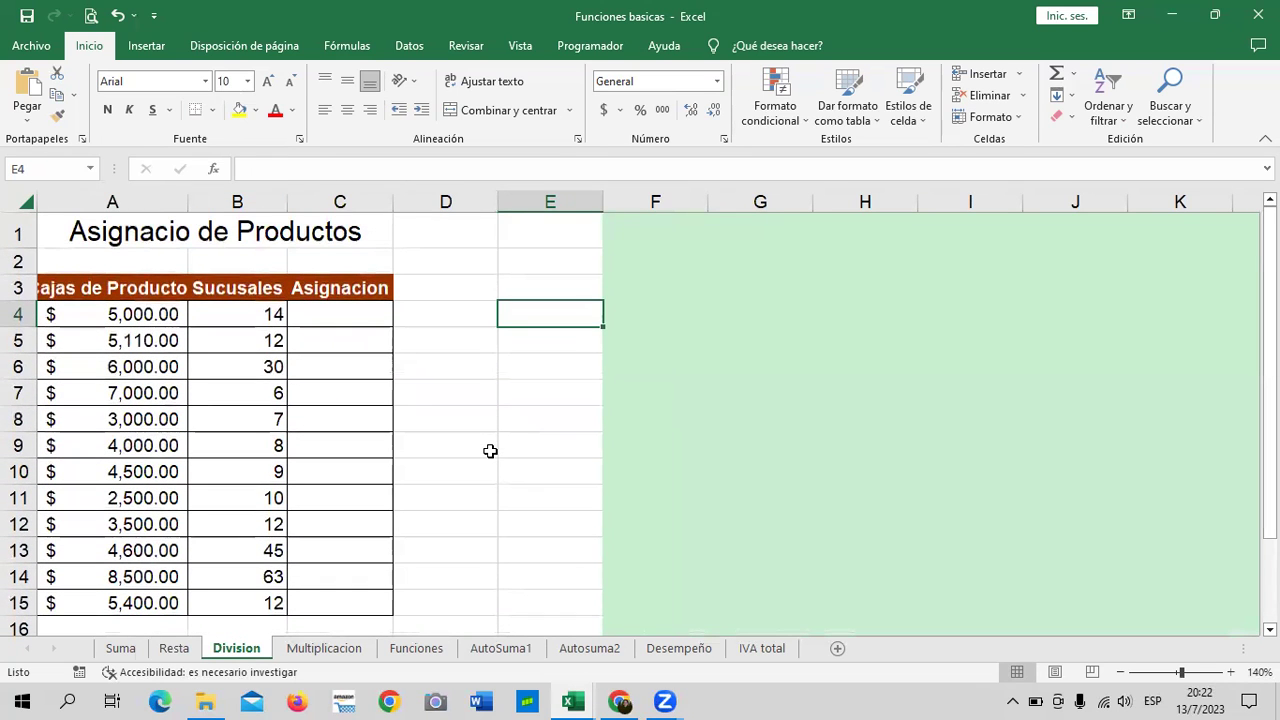
pyautogui.click(489, 377)
# Step: Cancel a formula started in C4 and widen column A to fit 'Cajas de Productos'
pyautogui.click(353, 310)
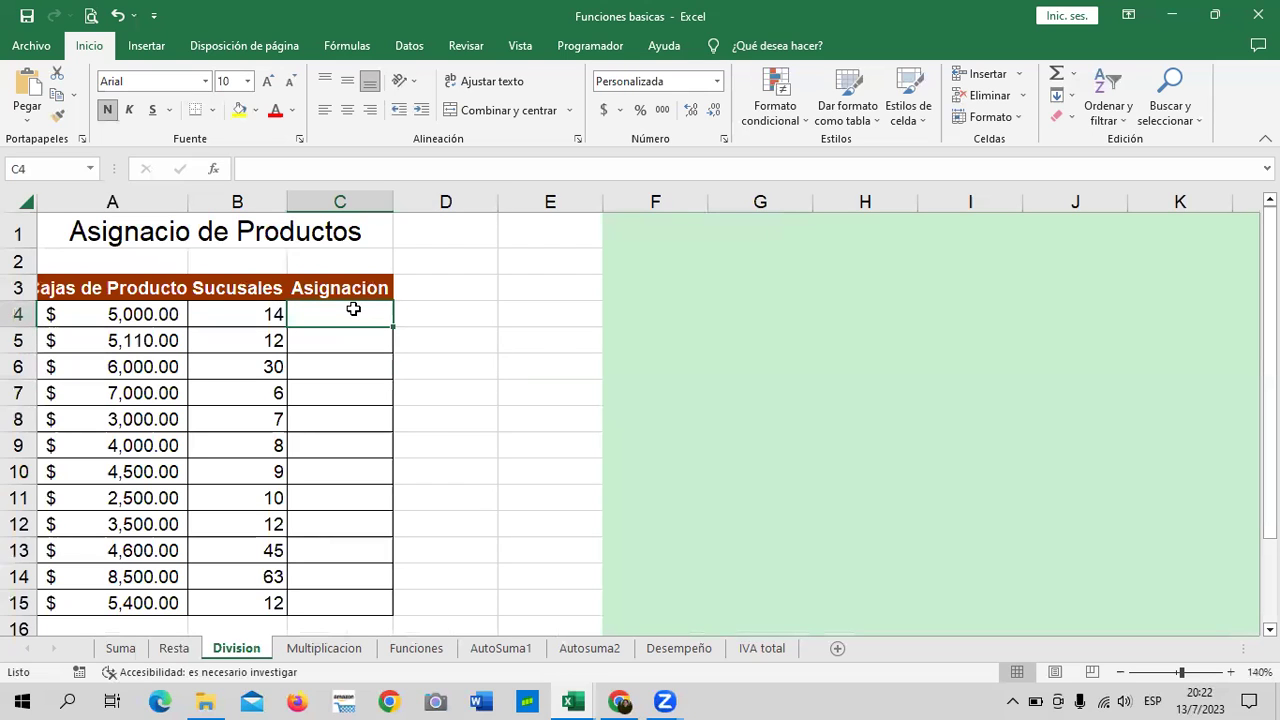
pyautogui.write('=')
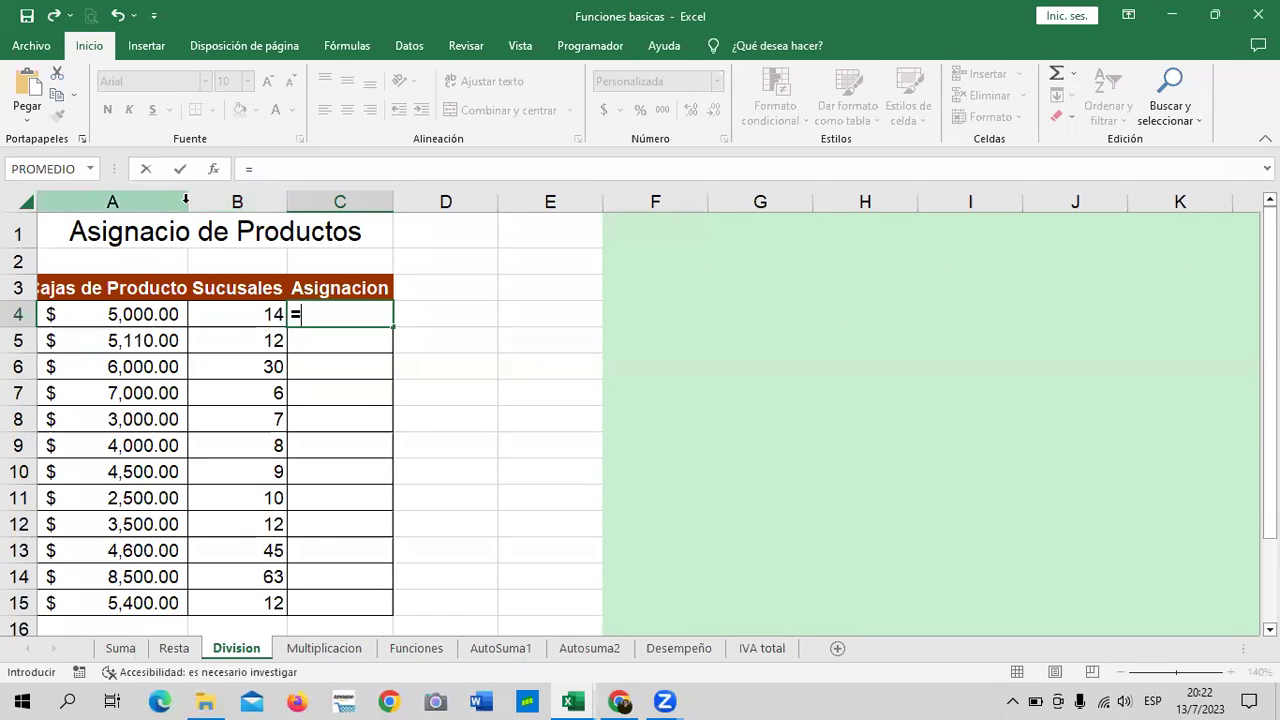
pyautogui.press('Escape')
pyautogui.press('Down')
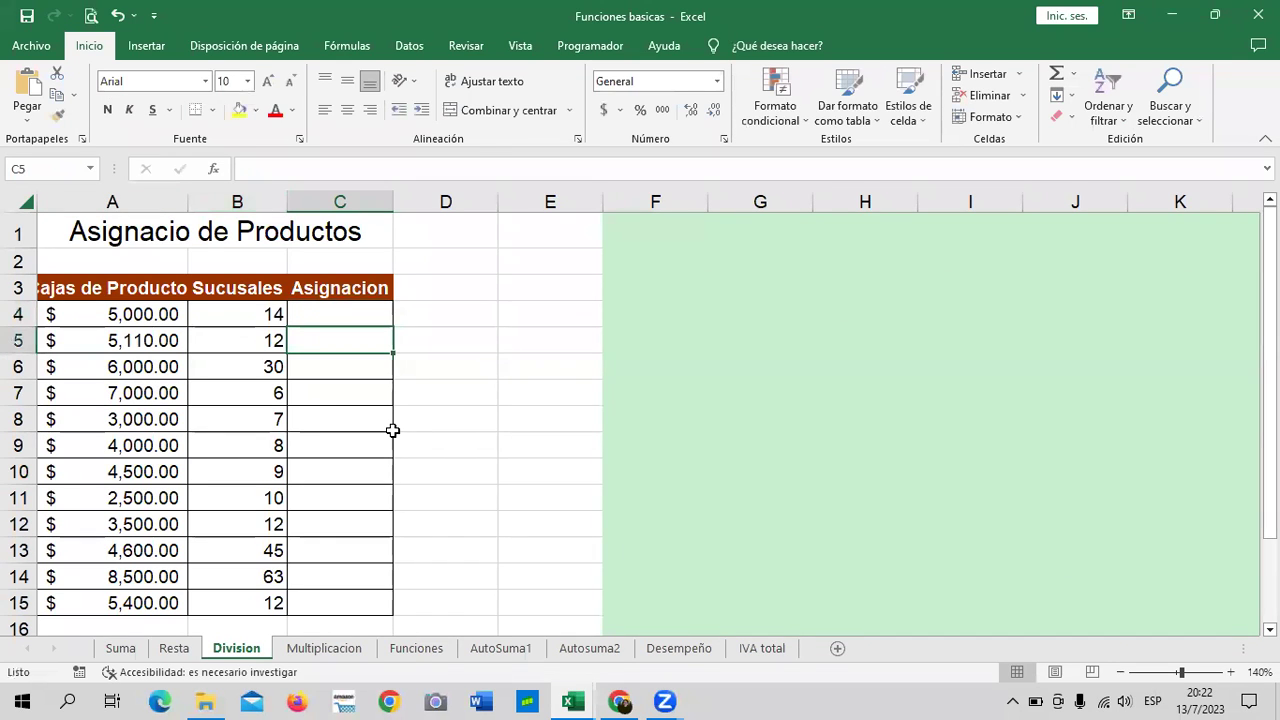
pyautogui.moveTo(192, 201); pyautogui.dragTo(221, 201)
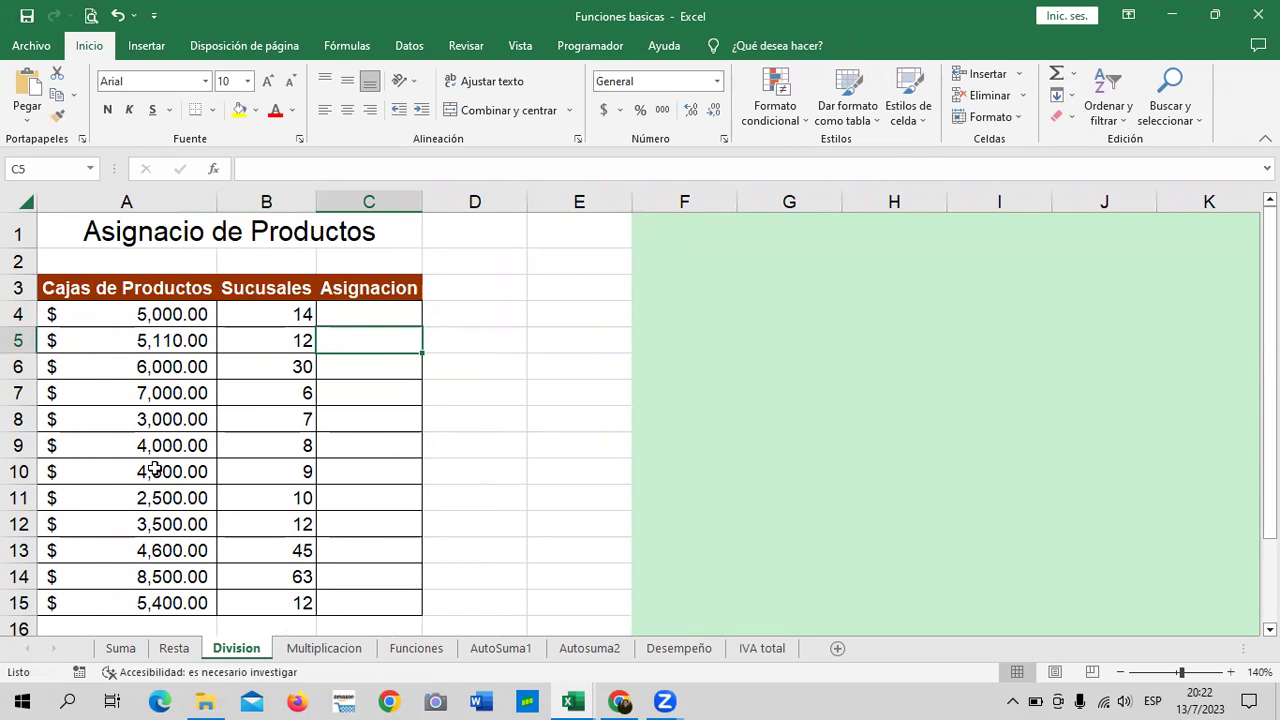
pyautogui.click(270, 312)
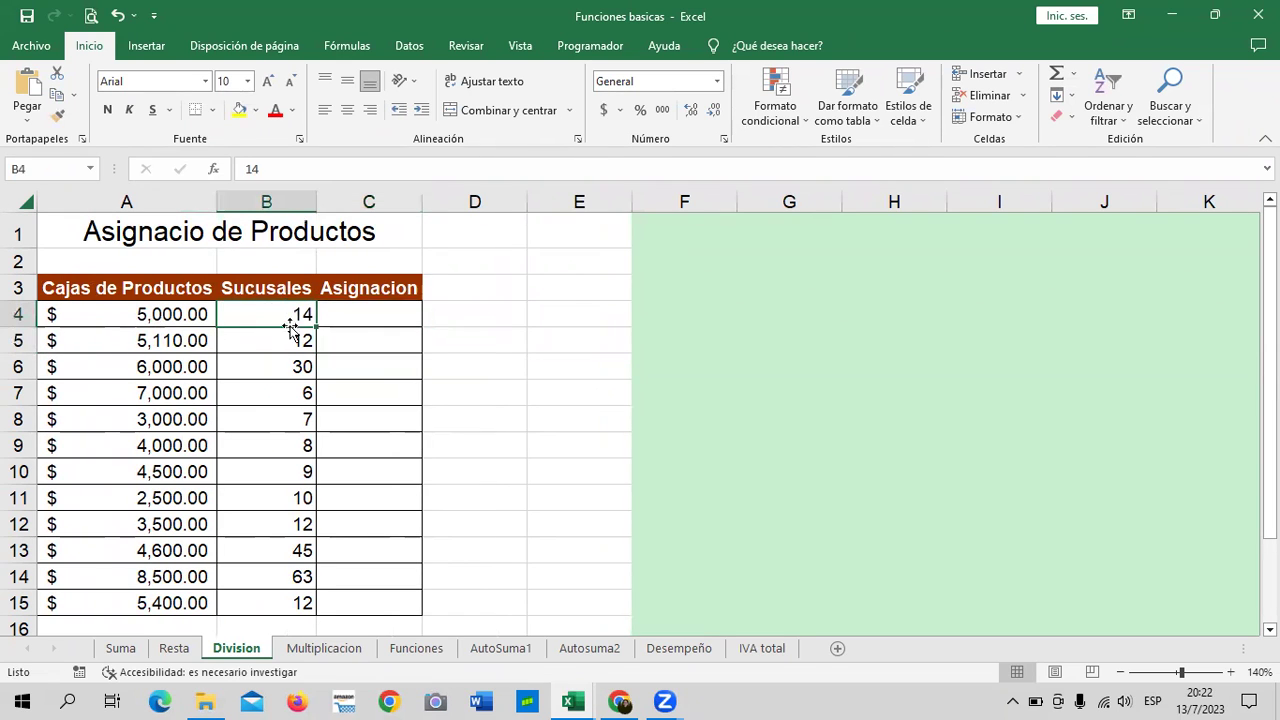
# Step: Enter =A4/B4 in C4 for the first Asignacion value
pyautogui.click(343, 310)
pyautogui.write('=')
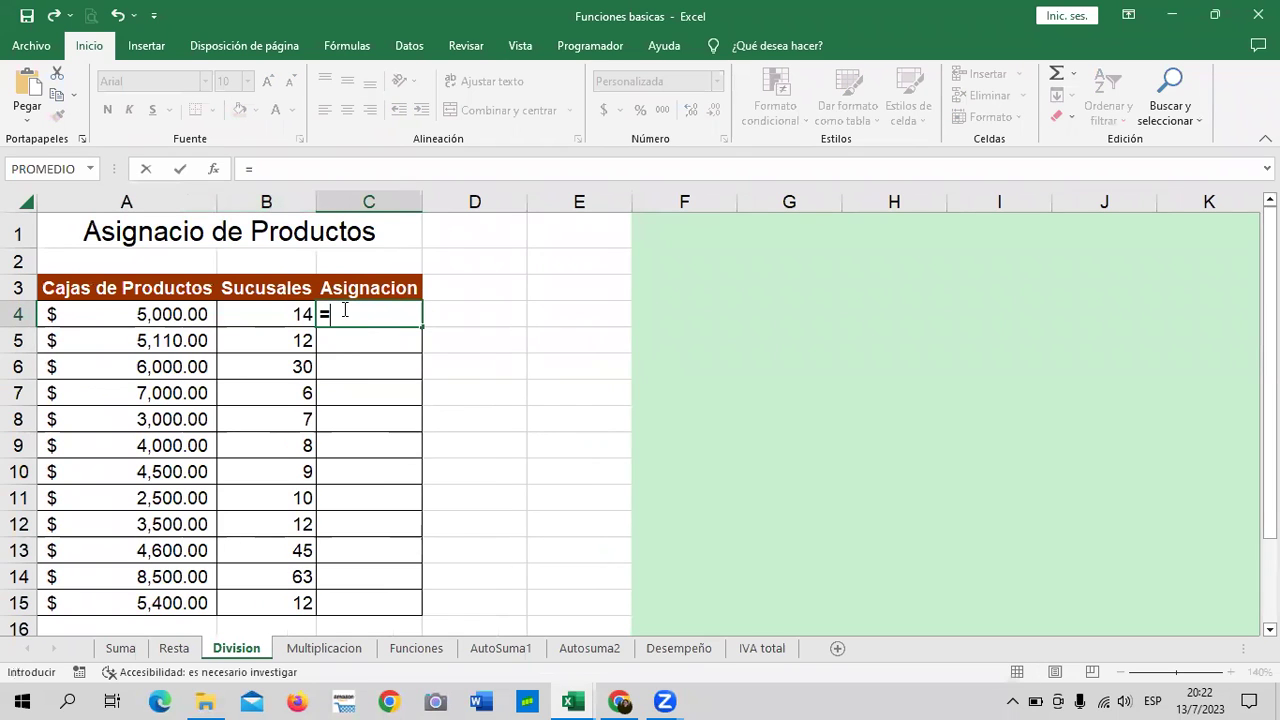
pyautogui.click(175, 313)
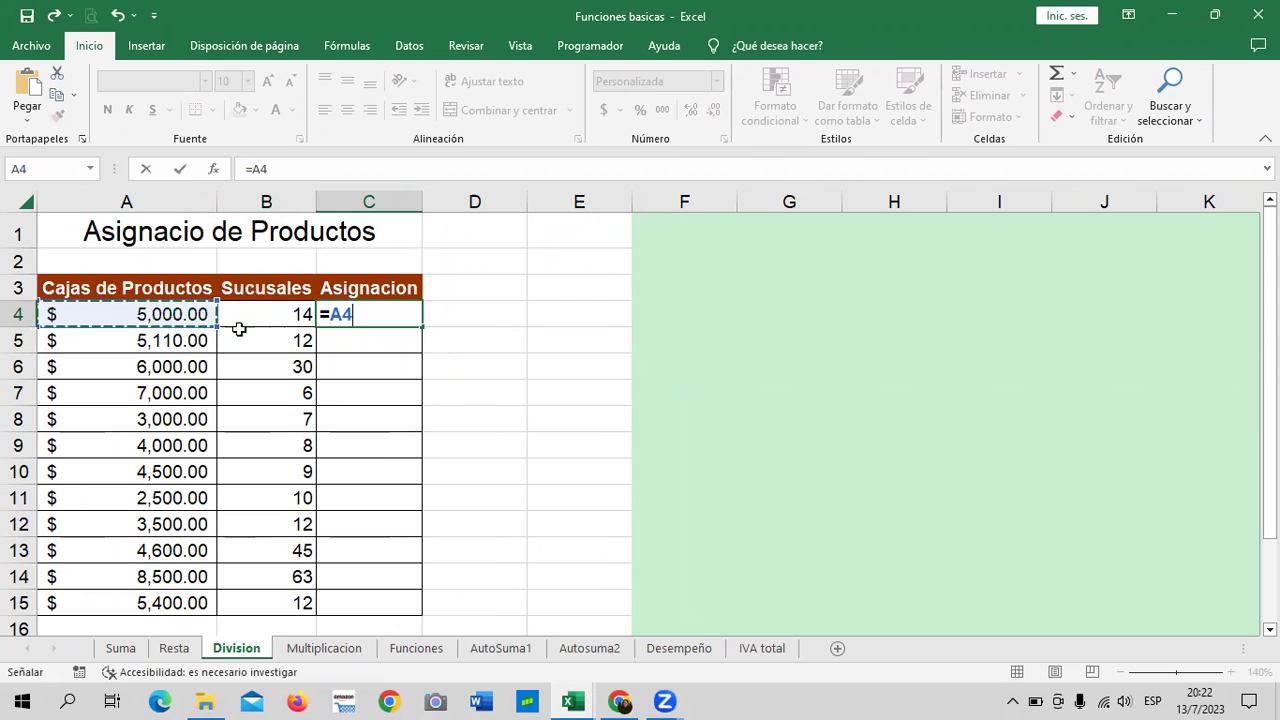
pyautogui.write('/')
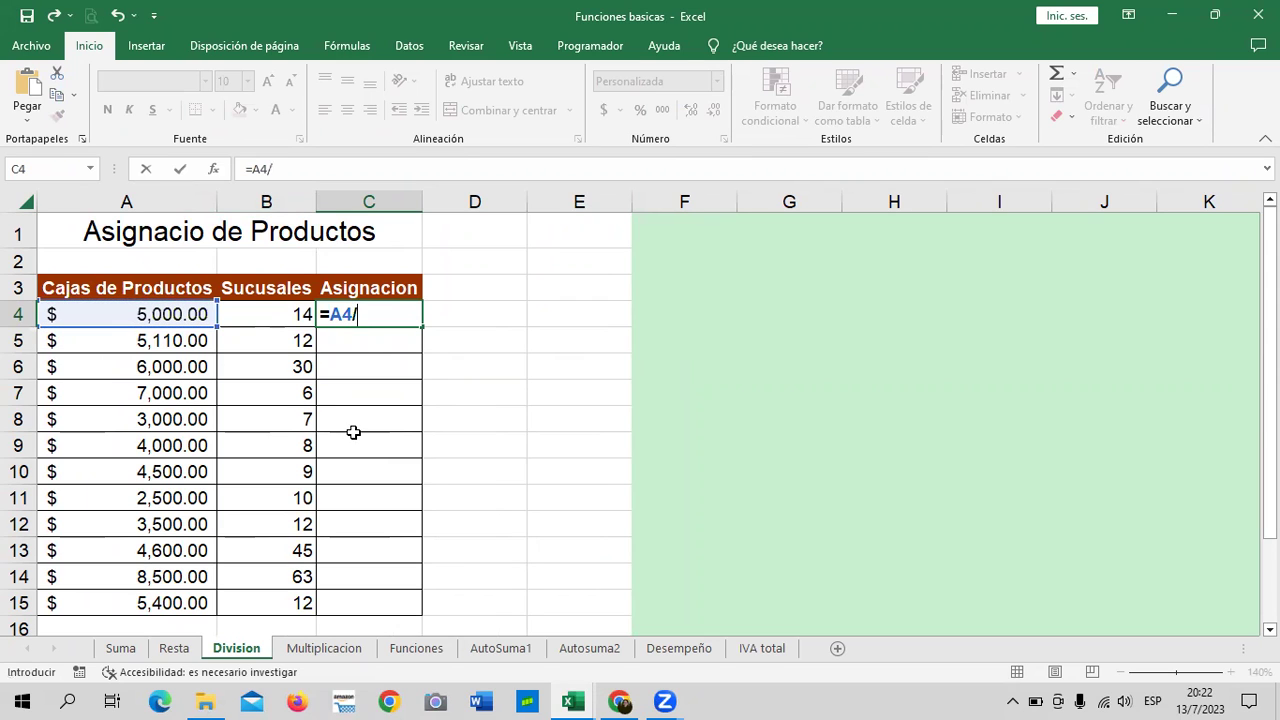
pyautogui.click(296, 310)
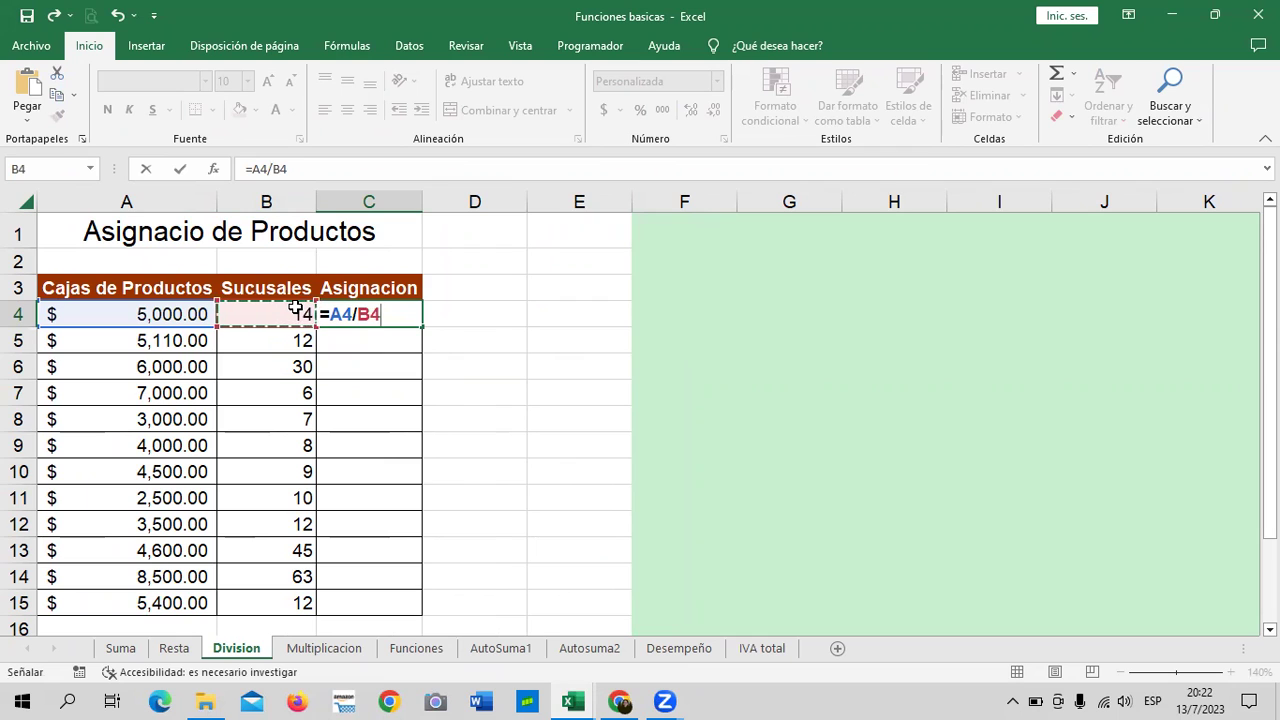
pyautogui.press('Return')
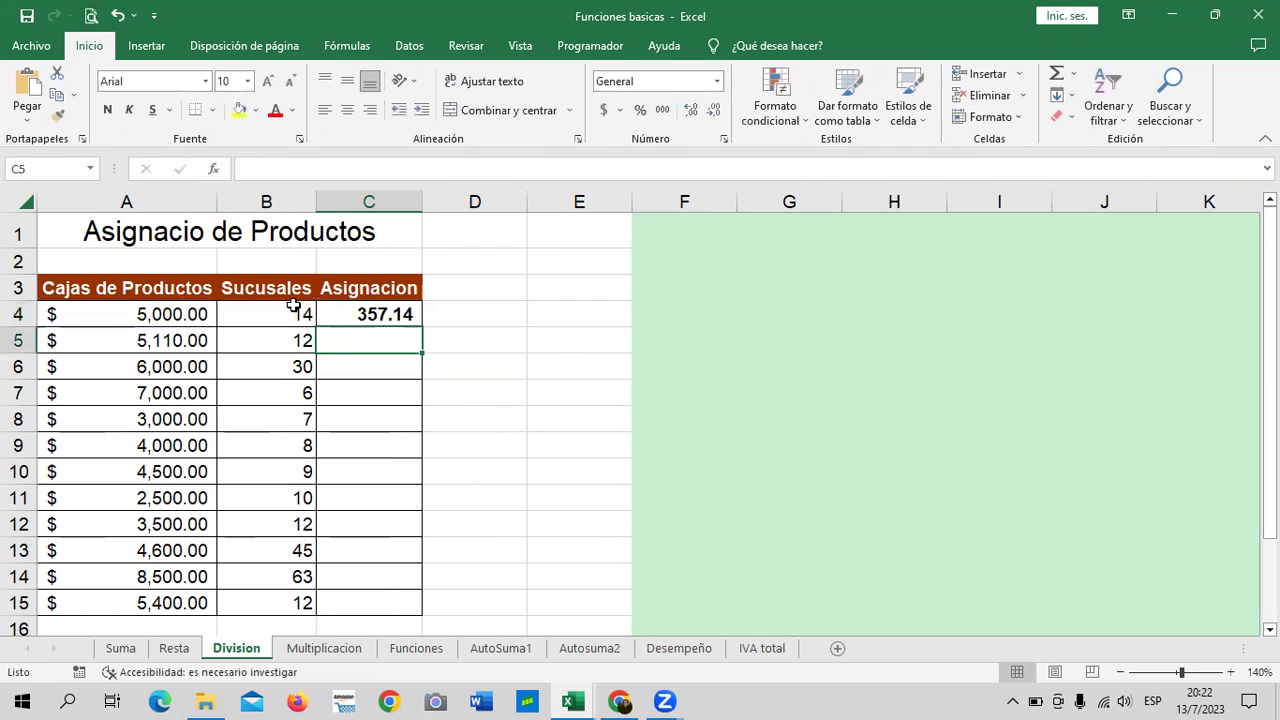
pyautogui.click(146, 313)
pyautogui.click(274, 310)
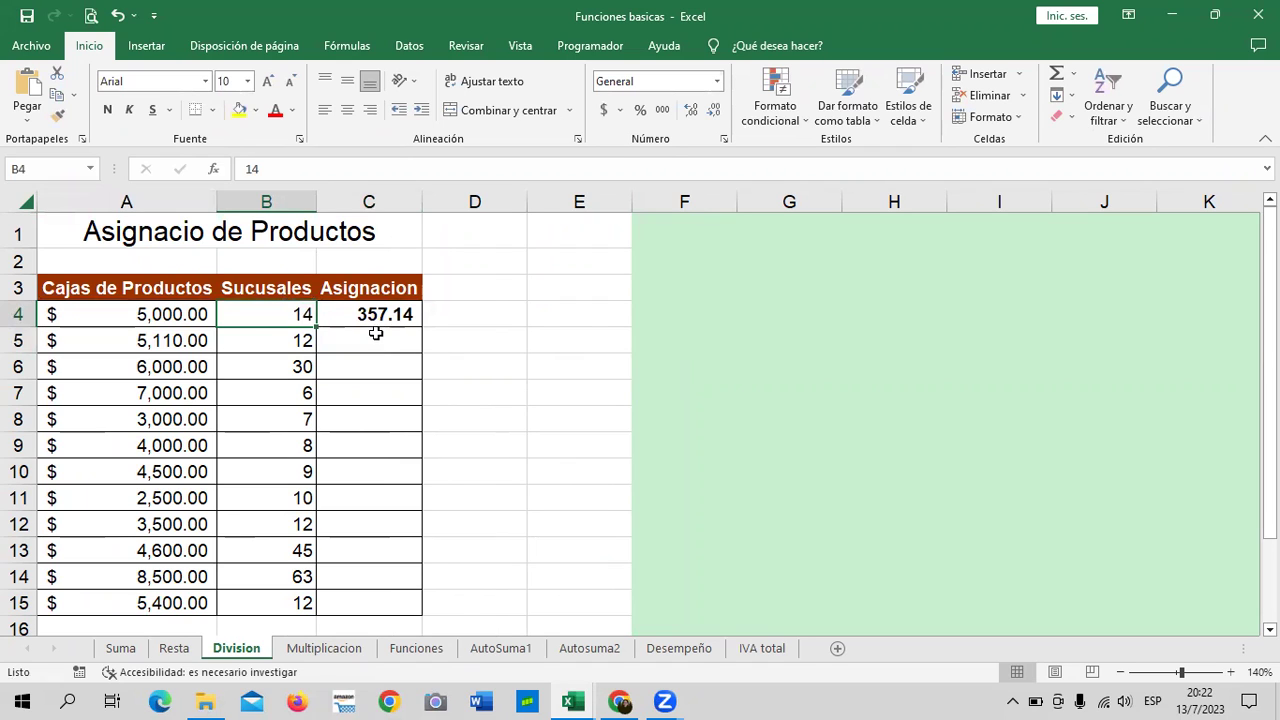
# Step: Enter =A5/B5 in C5 and fill it down to C15
pyautogui.click(378, 335)
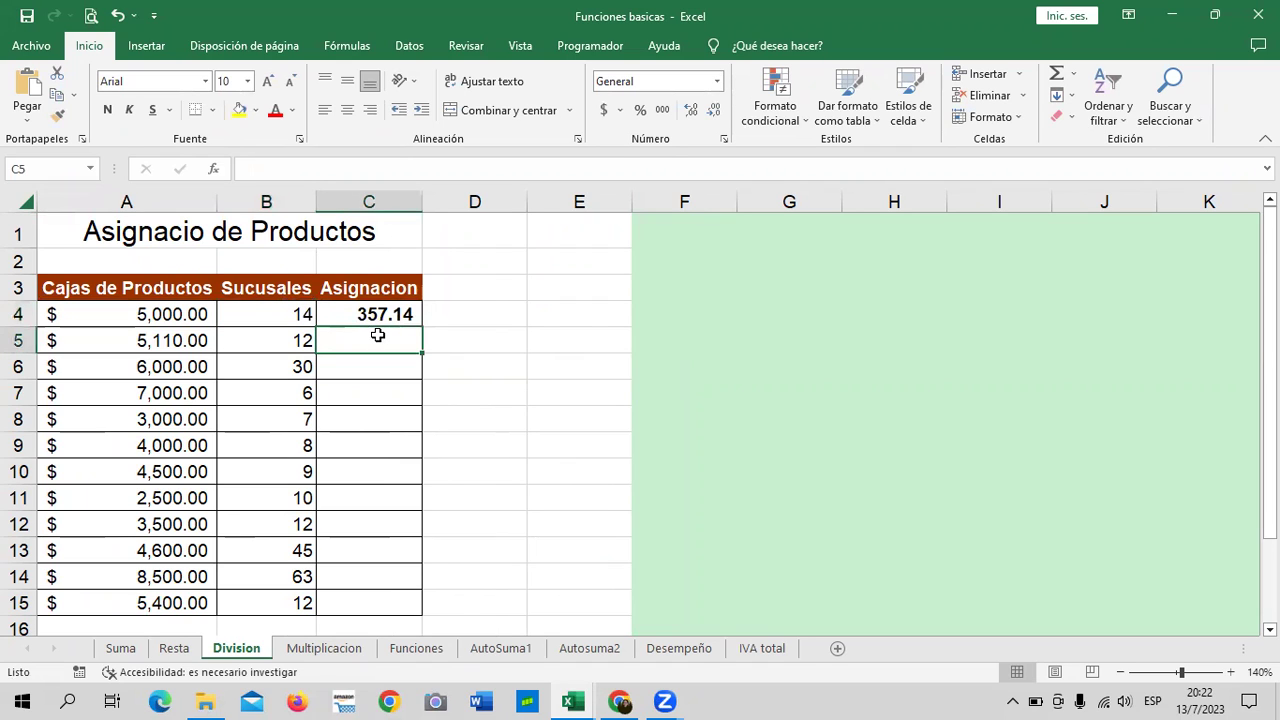
pyautogui.write('=')
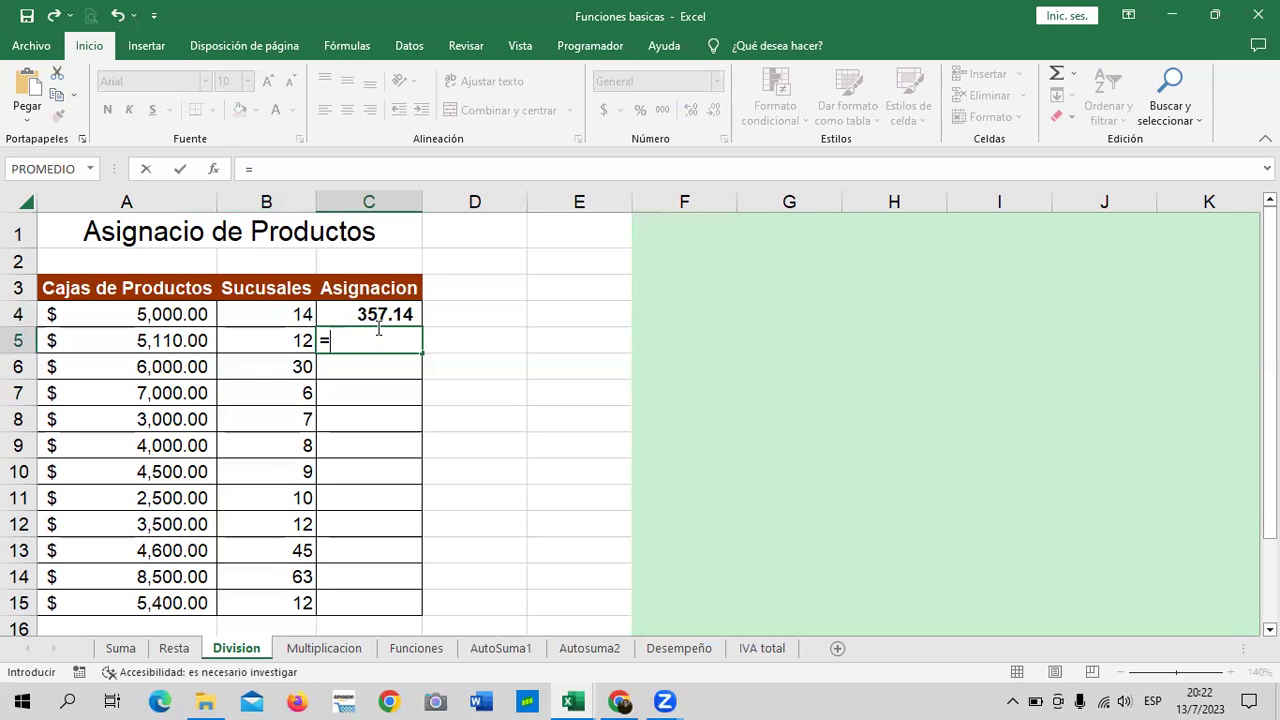
pyautogui.click(150, 341)
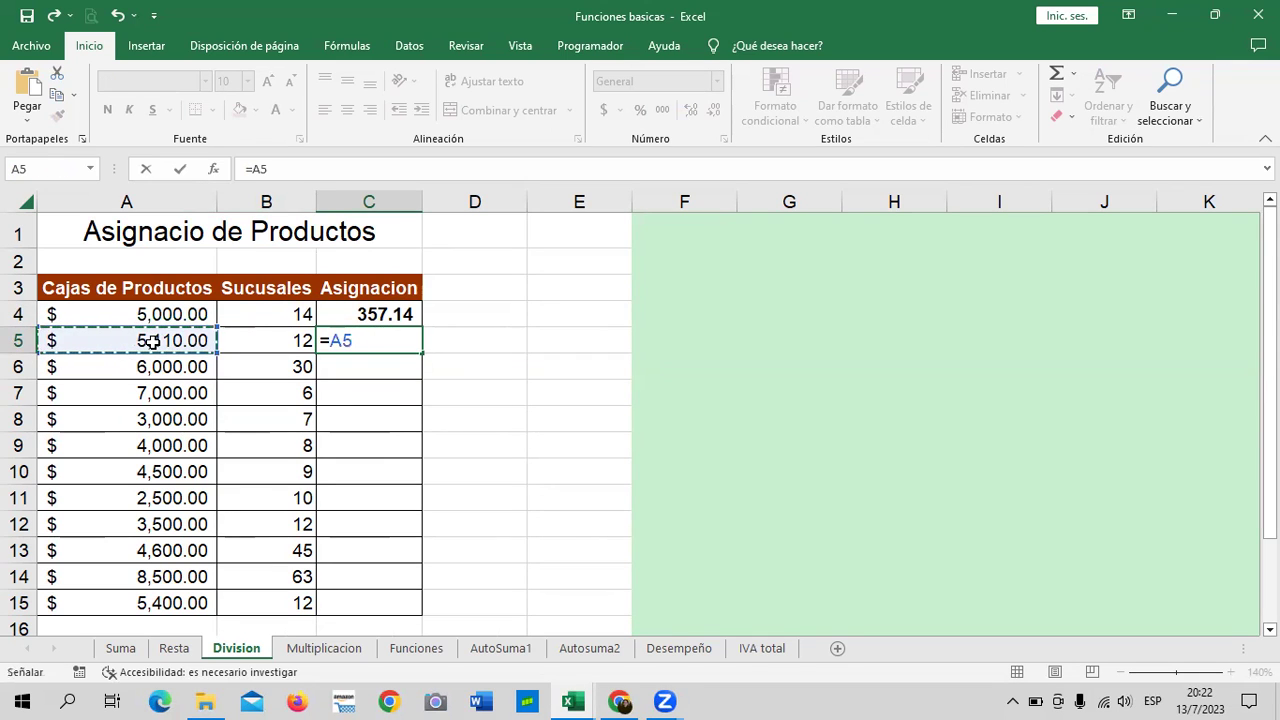
pyautogui.write('/')
pyautogui.click(278, 340)
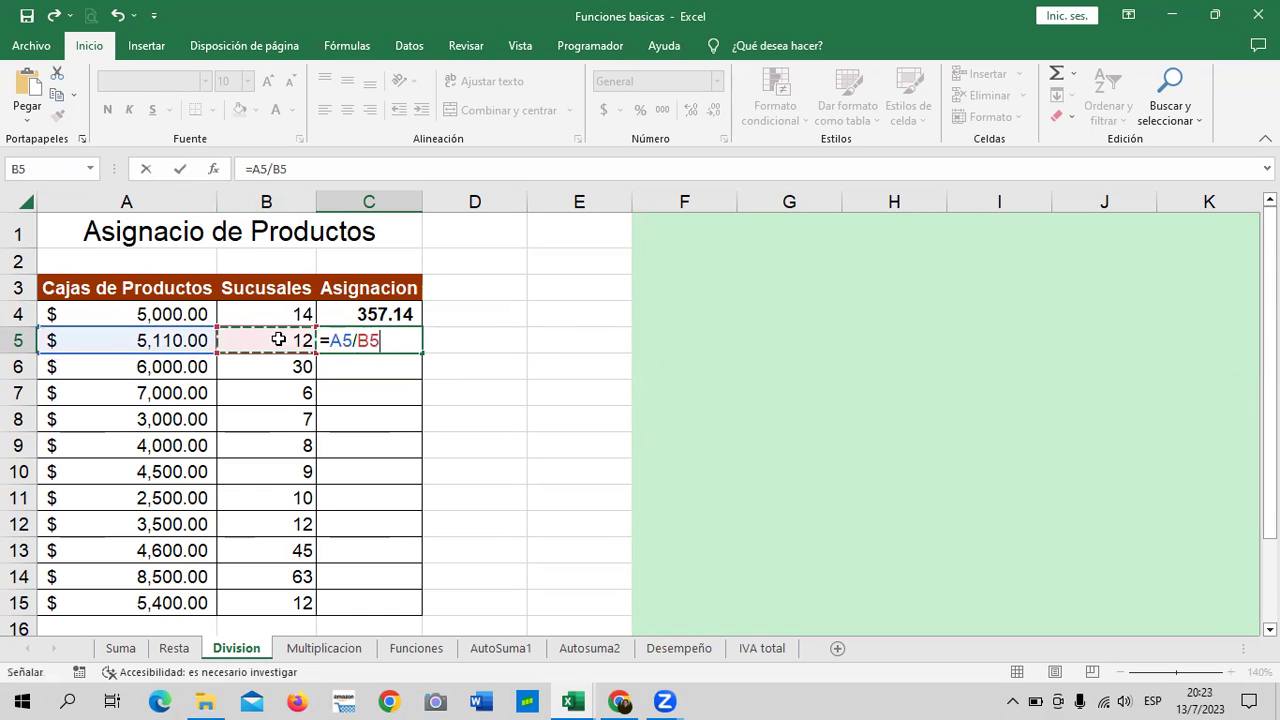
pyautogui.press('Return')
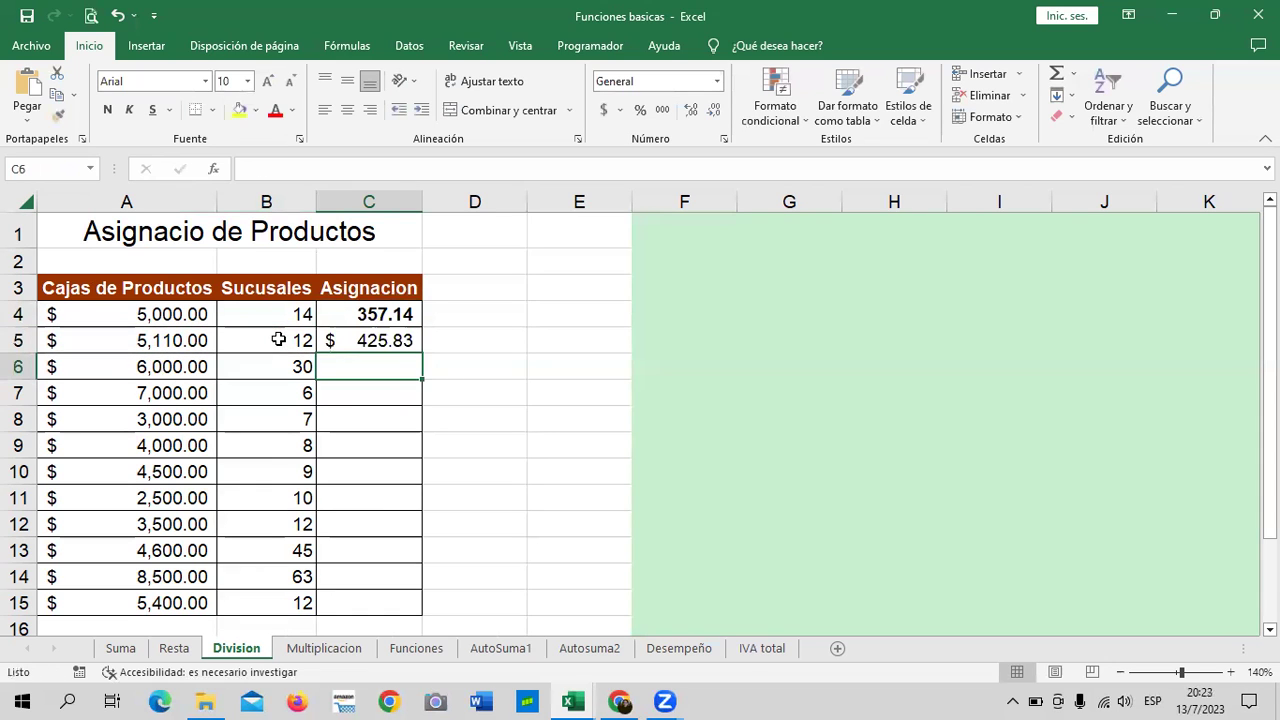
pyautogui.click(378, 340)
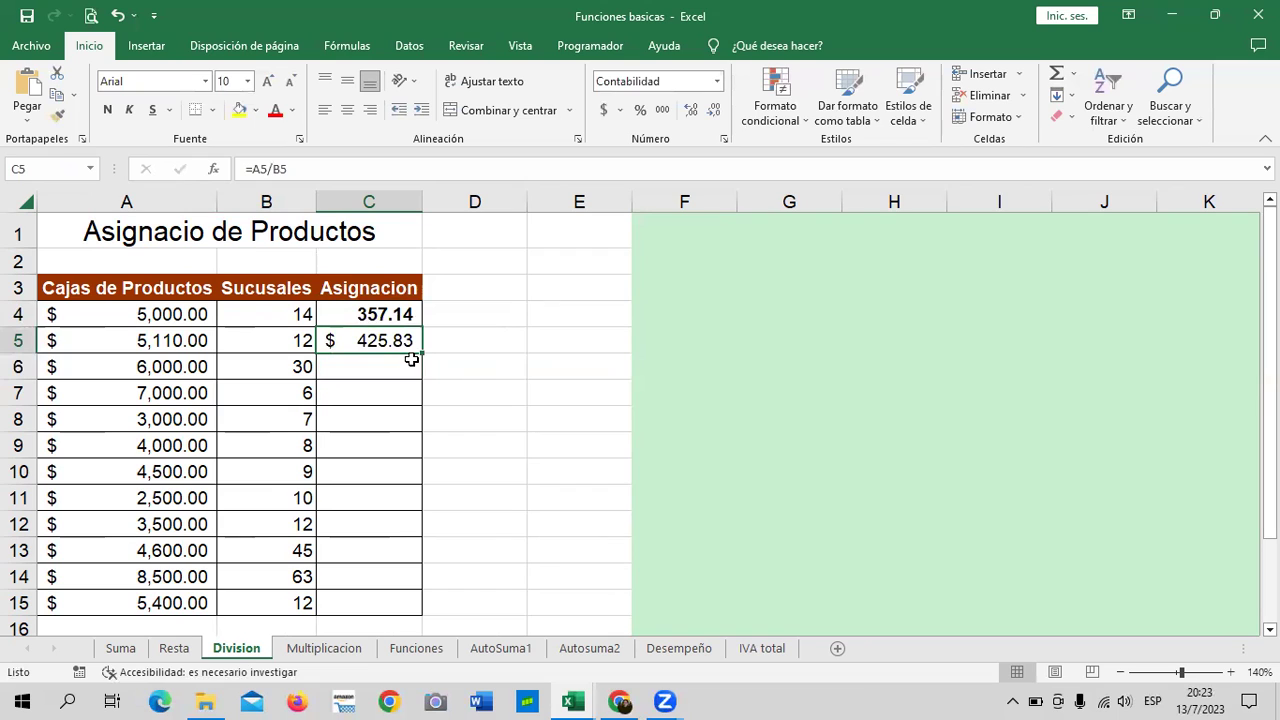
pyautogui.moveTo(422, 356); pyautogui.dragTo(422, 612)
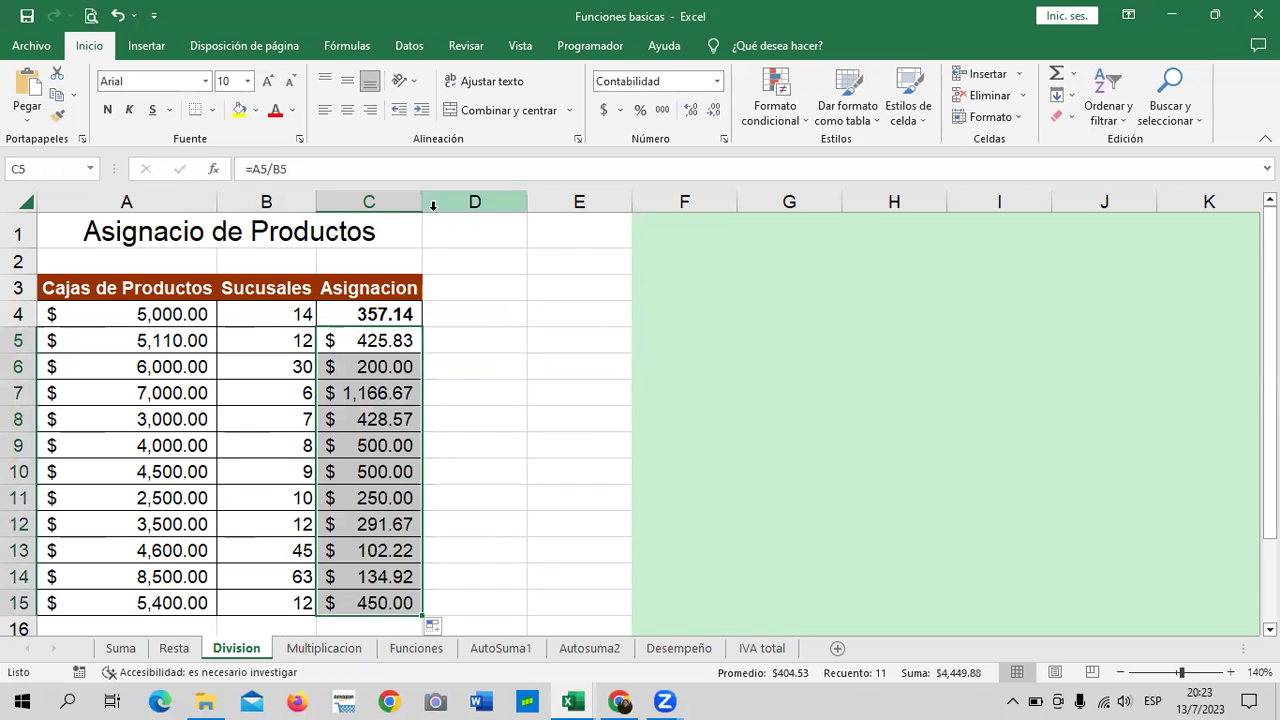
# Step: Widen column C to fit the amounts and switch to the Multiplicacion sheet
pyautogui.moveTo(422, 201); pyautogui.dragTo(440, 201)
pyautogui.click(495, 338)
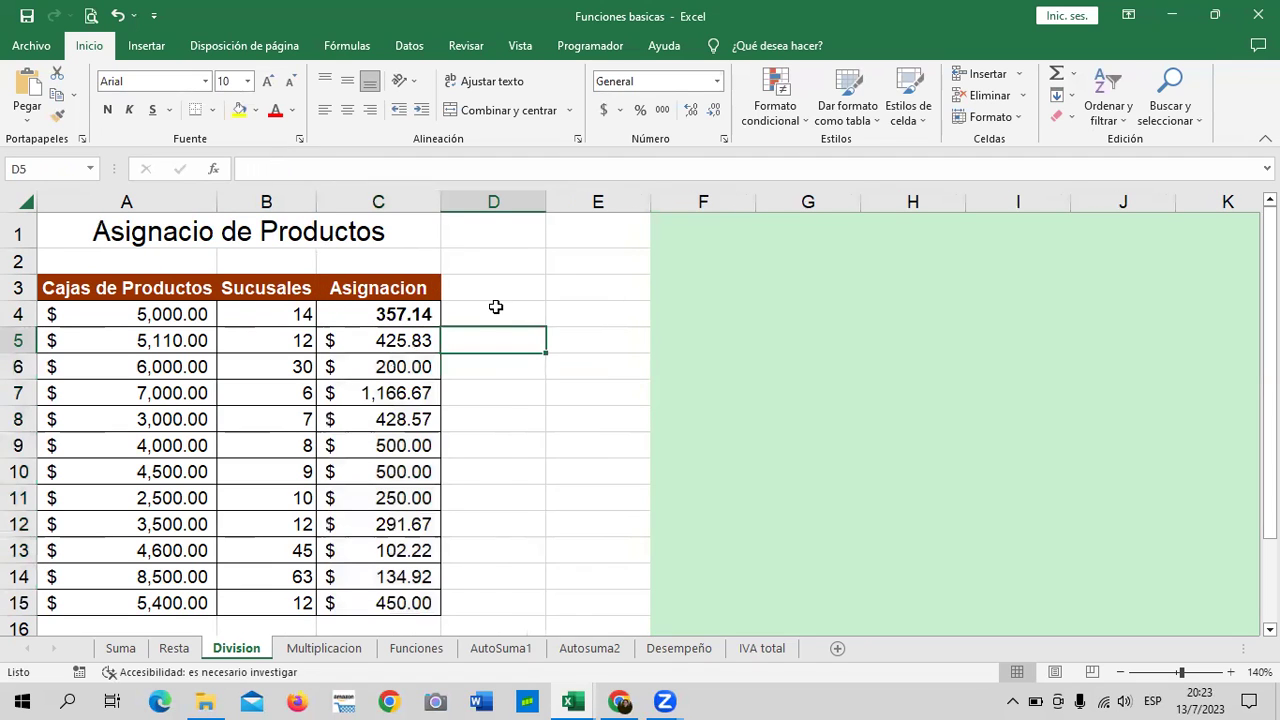
pyautogui.click(524, 489)
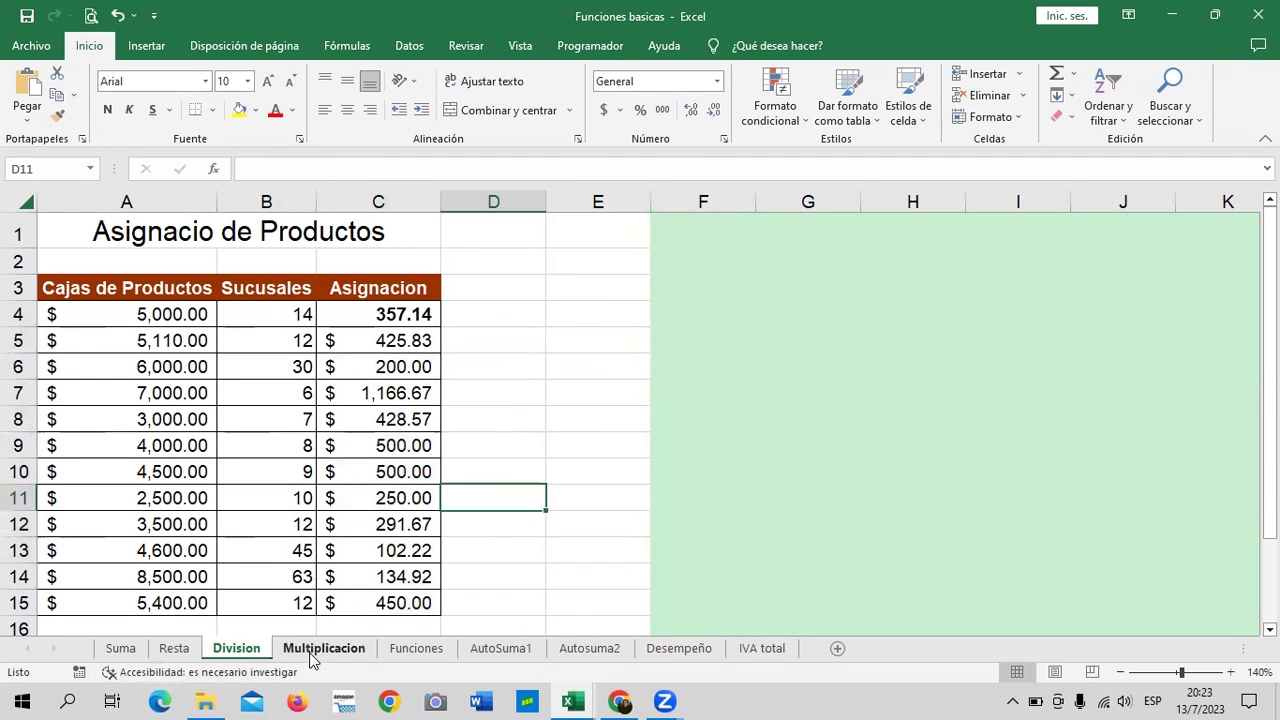
pyautogui.click(318, 648)
# Step: Abandon a trial =PROD entry in F4, then begin a formula in D5
pyautogui.click(606, 288)
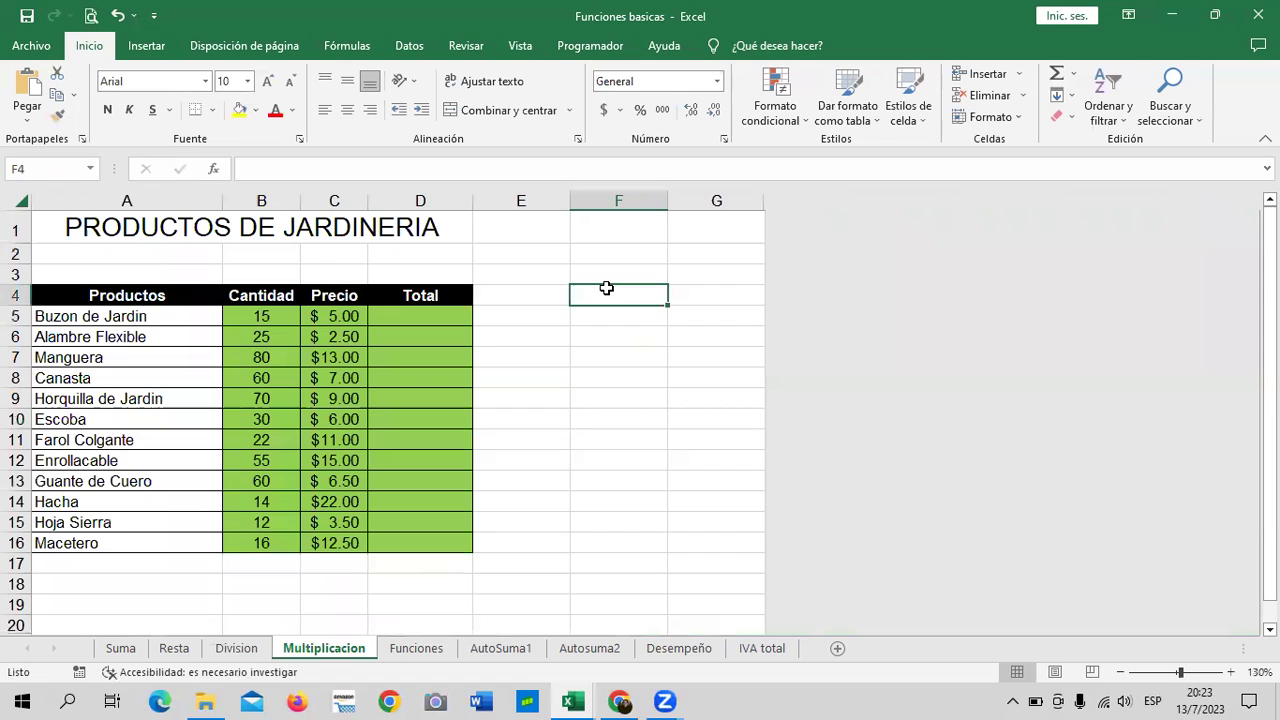
pyautogui.write('=')
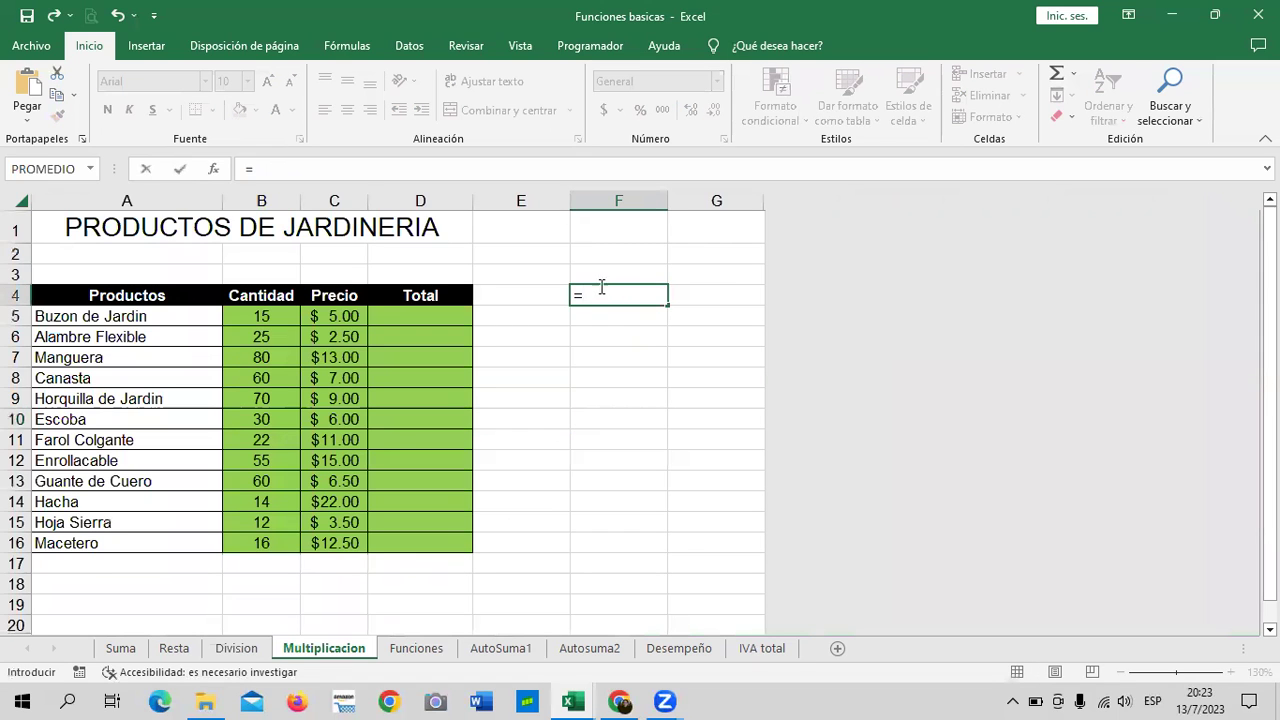
pyautogui.write('PRO')
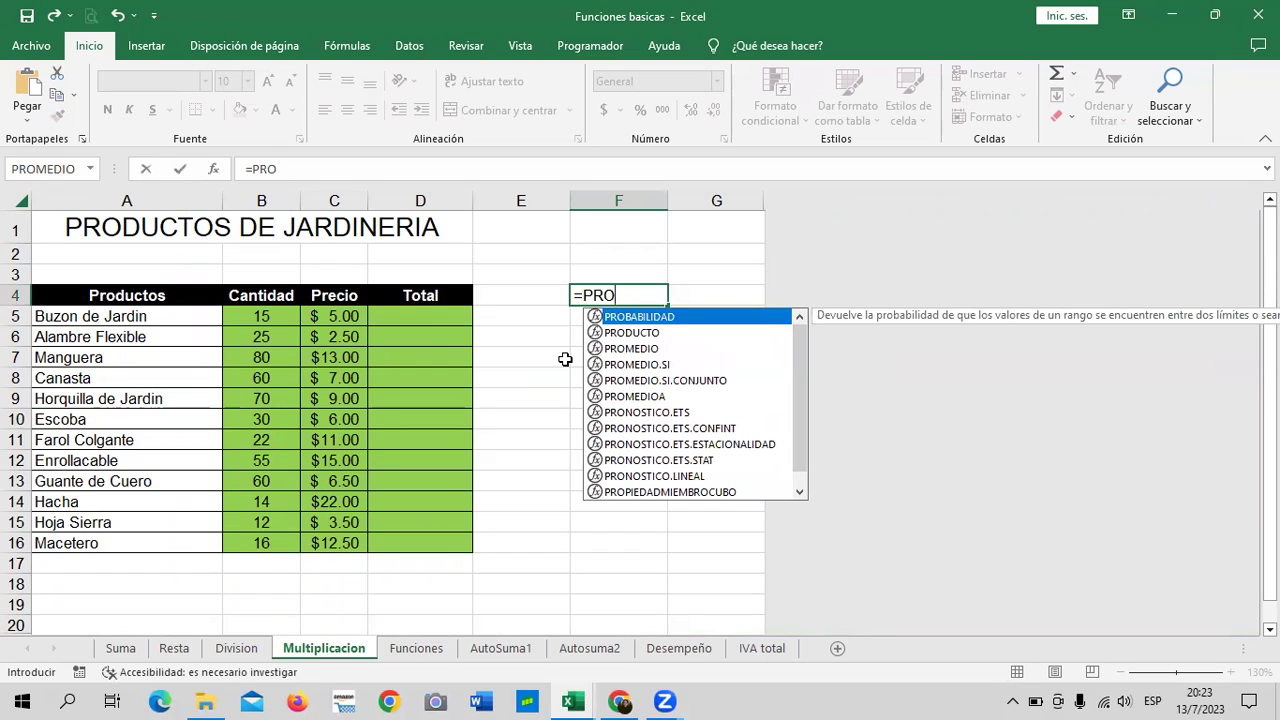
pyautogui.write('D')
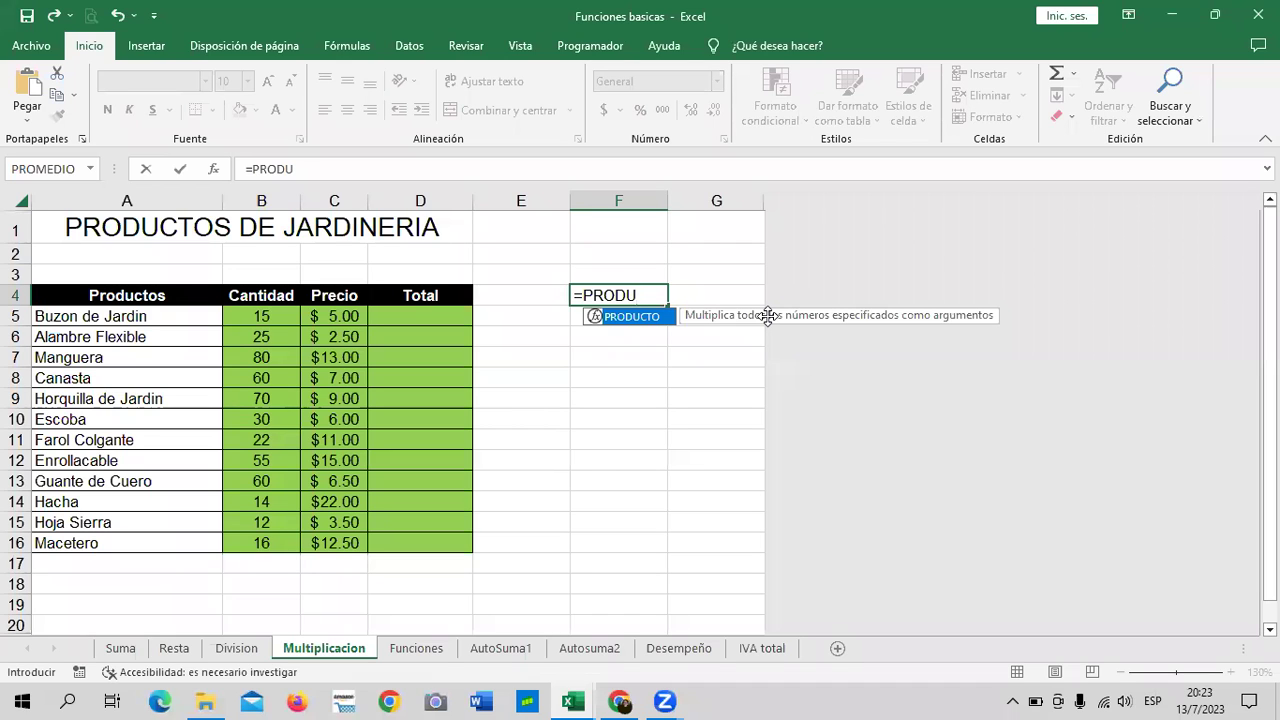
pyautogui.press('Escape')
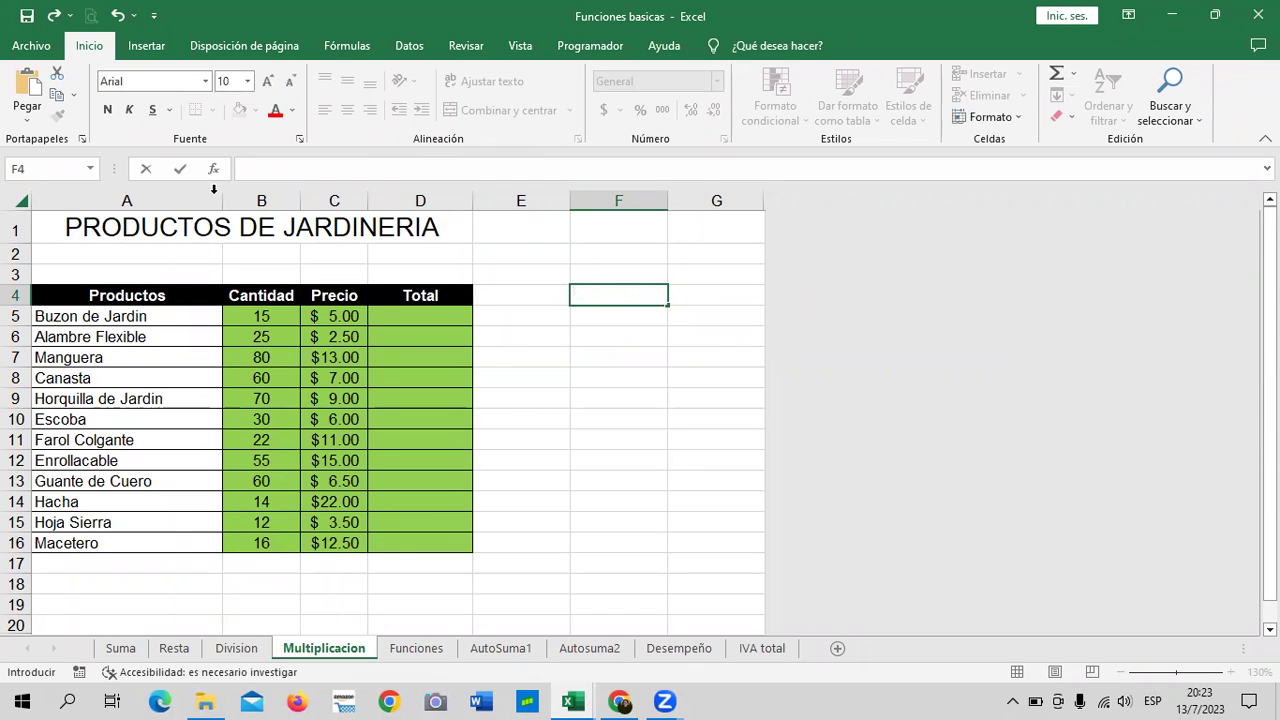
pyautogui.click(624, 413)
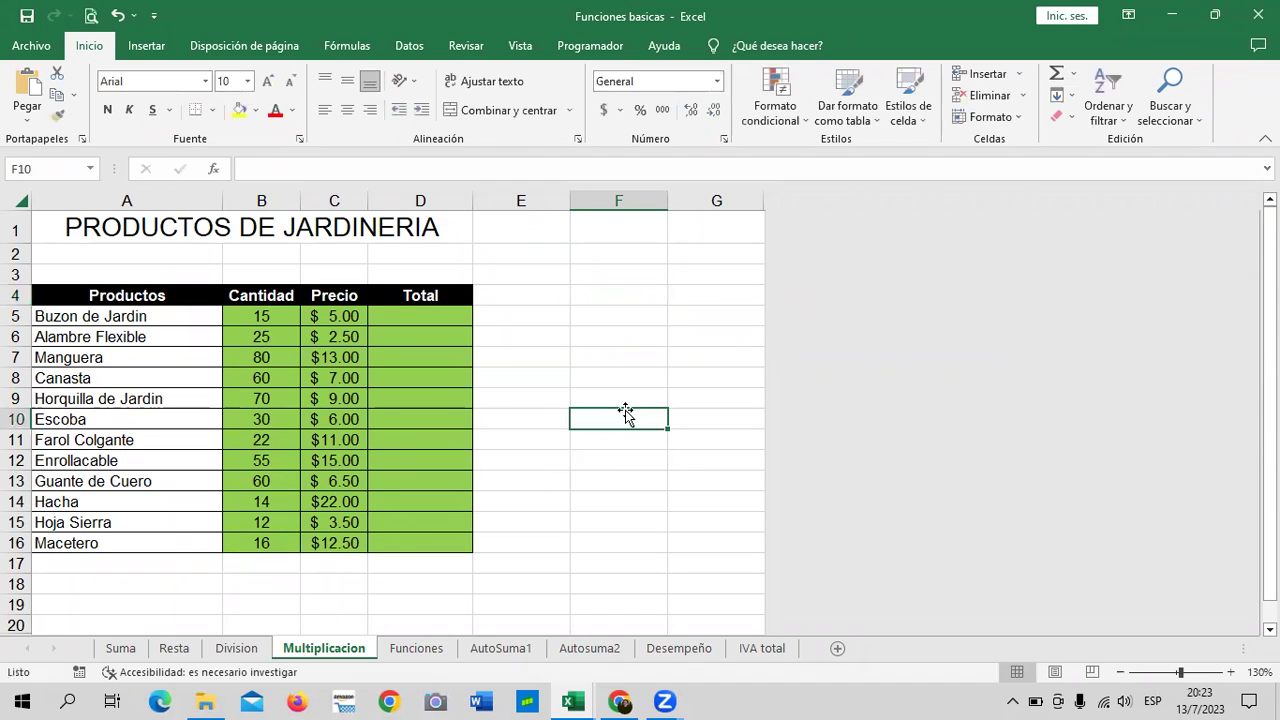
pyautogui.click(437, 313)
pyautogui.write('=')
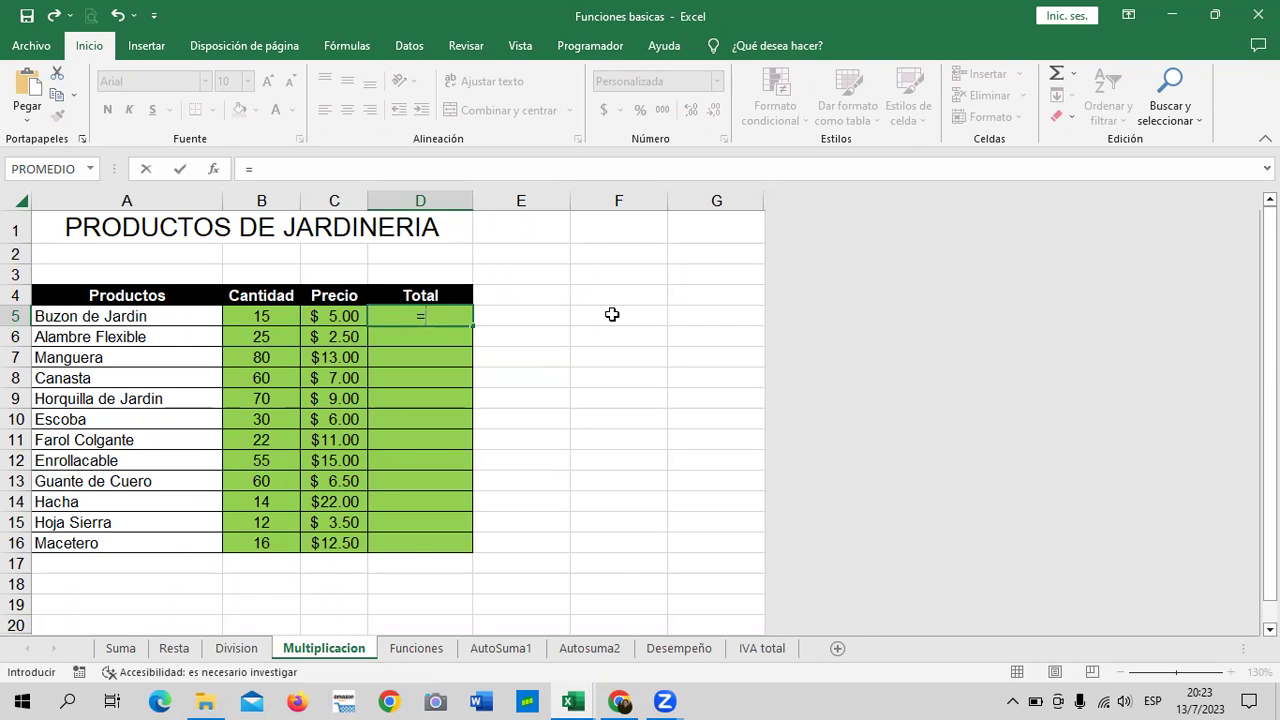
# Step: Complete =B5*C5 in D5 for the first gardening product Total
pyautogui.click(244, 314)
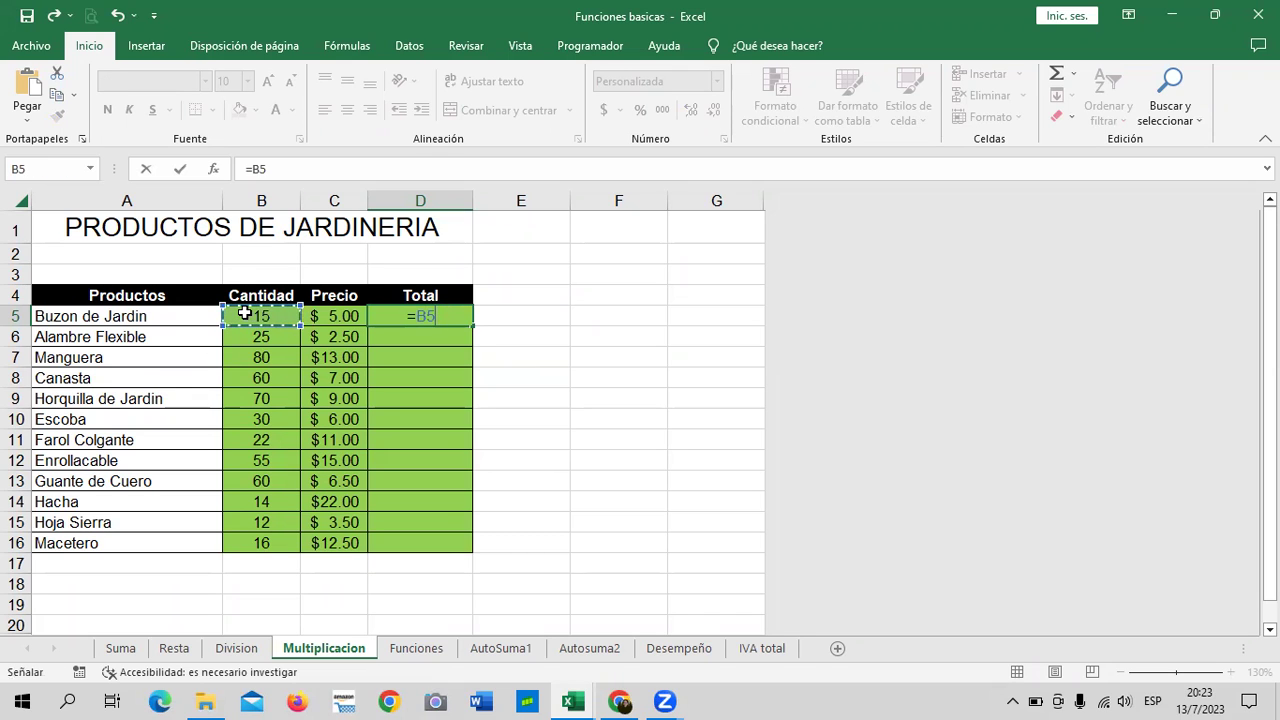
pyautogui.write('*')
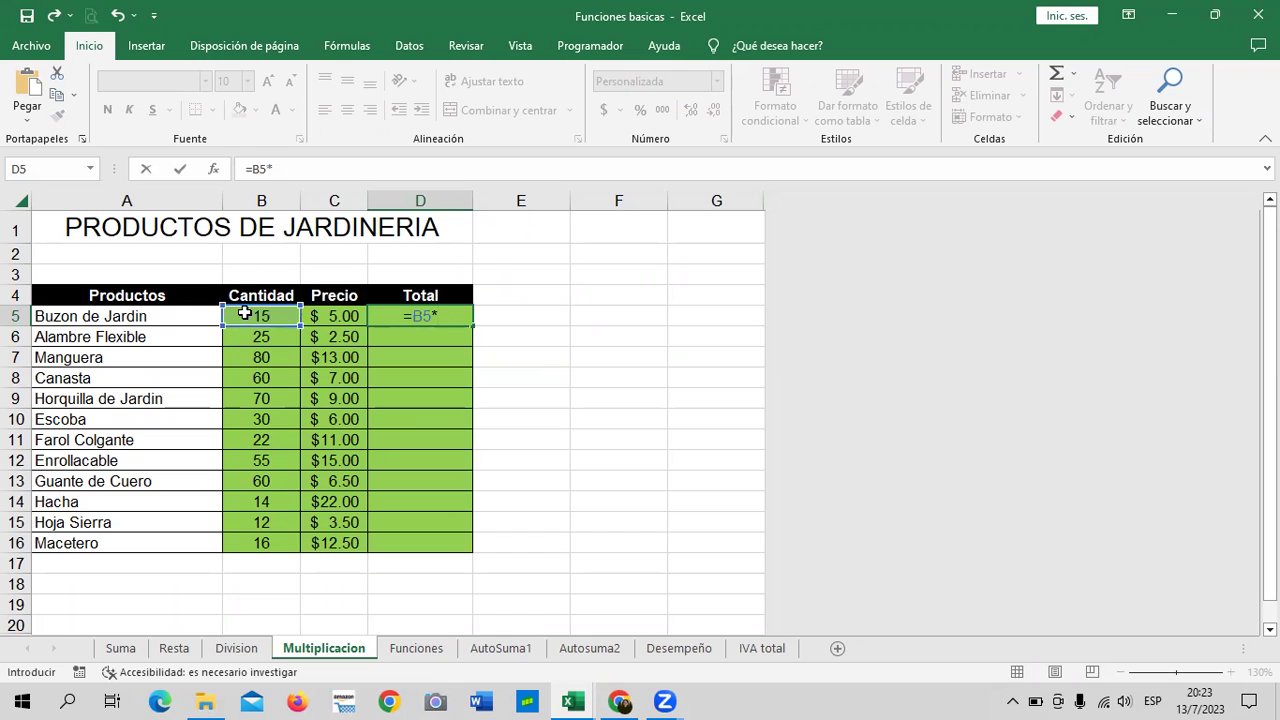
pyautogui.click(336, 316)
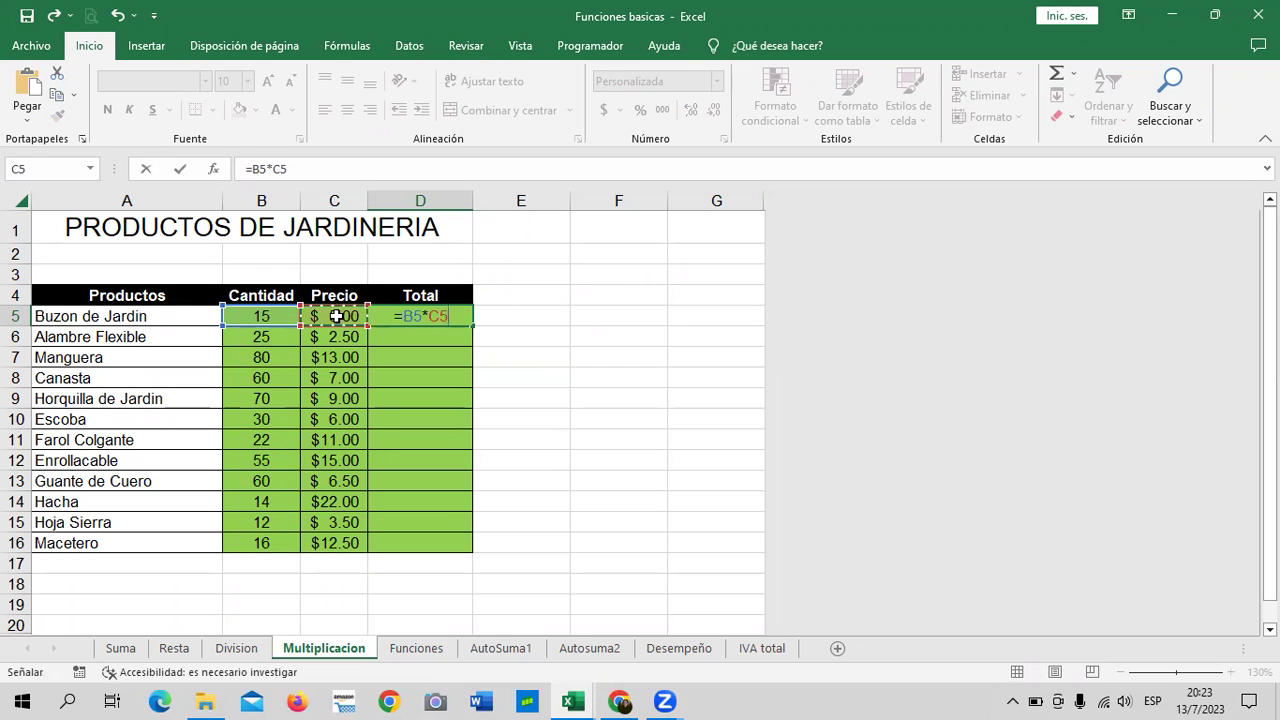
pyautogui.press('Return')
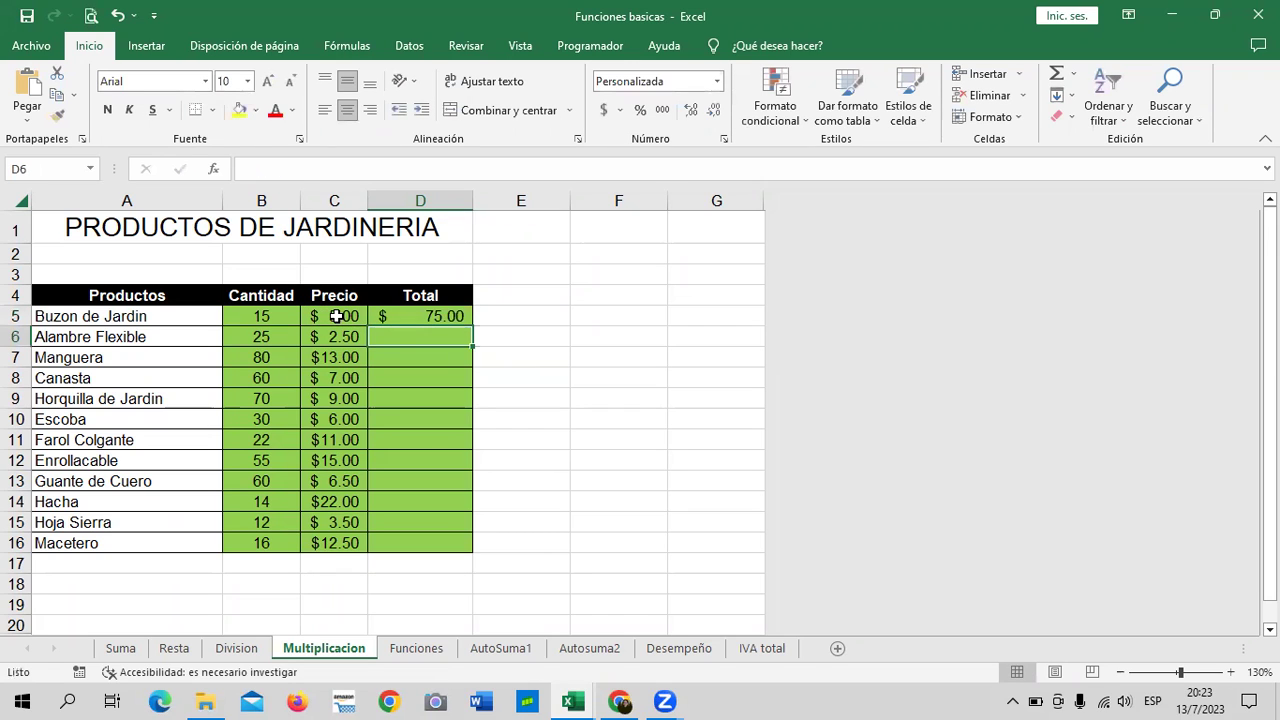
# Step: Enter =B6*C6 in D6 and fill it down to D16
pyautogui.write('=')
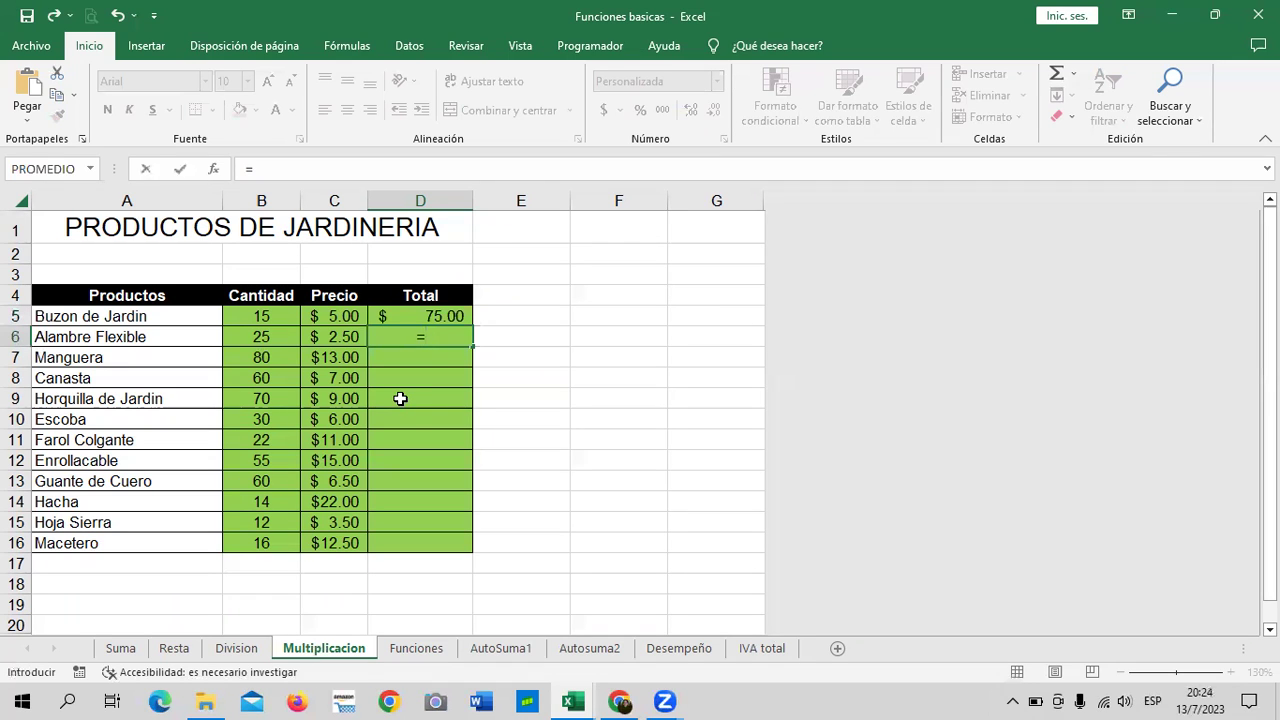
pyautogui.click(272, 337)
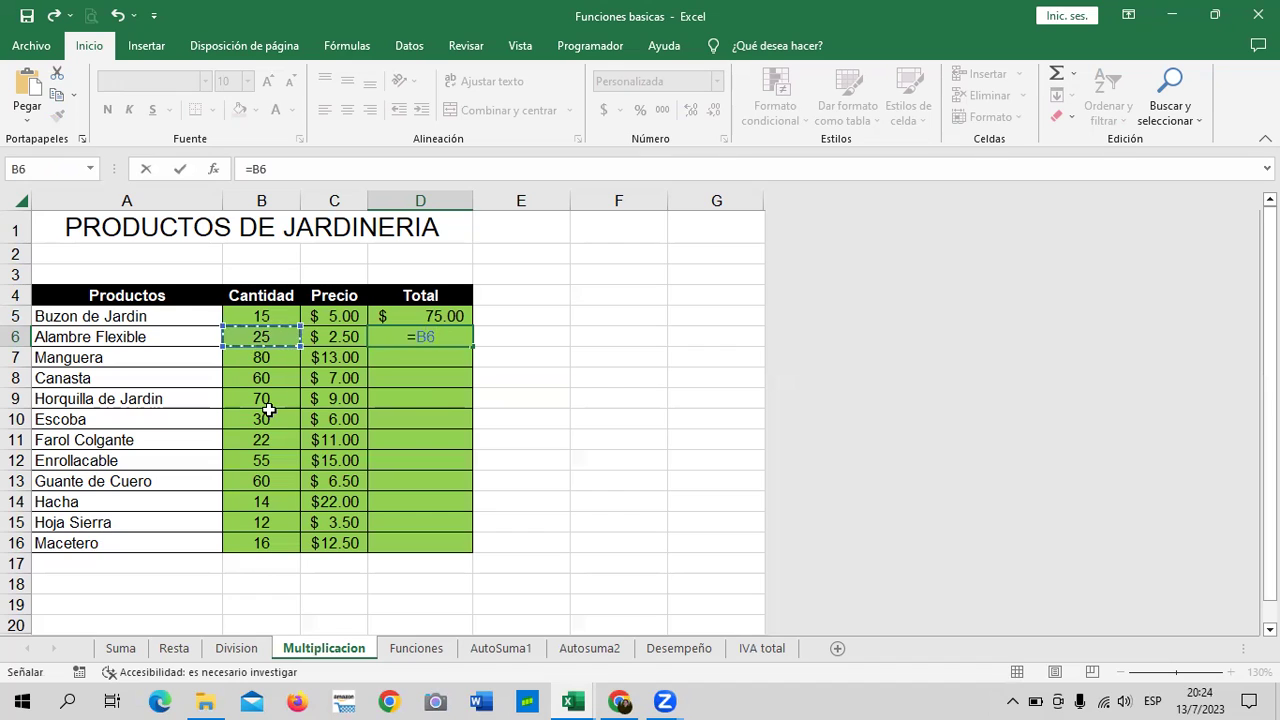
pyautogui.write('*')
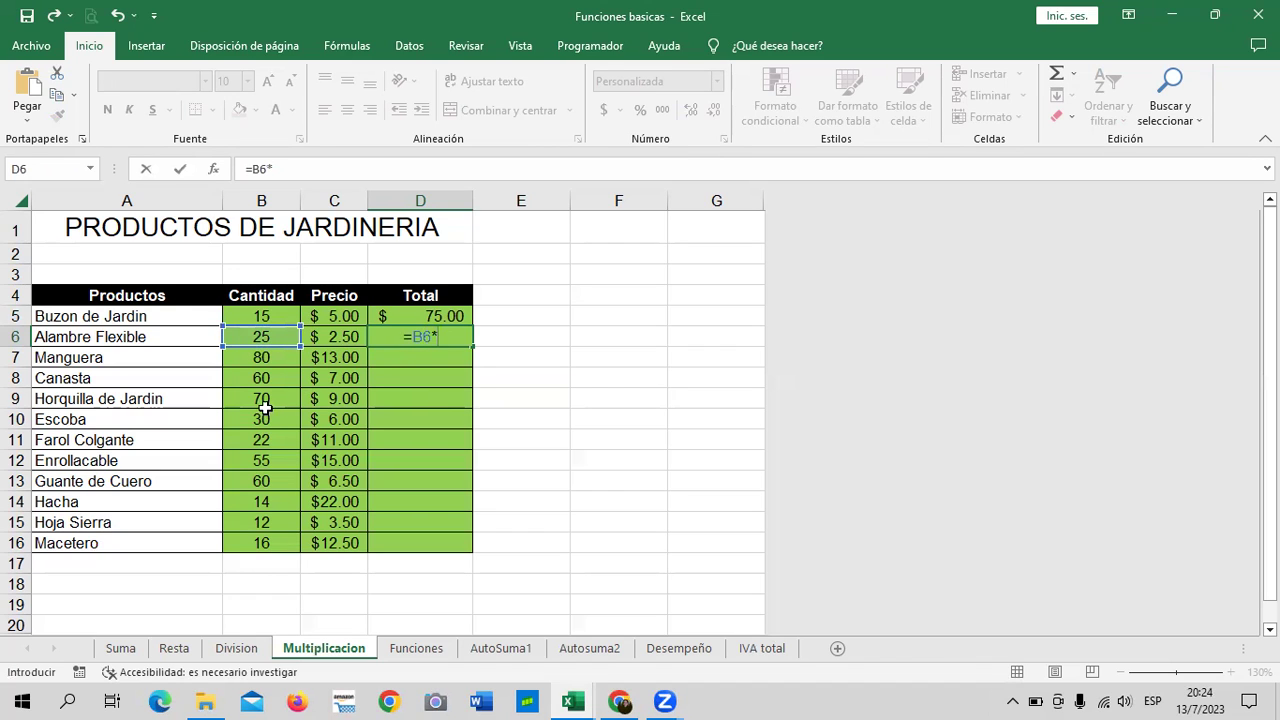
pyautogui.click(340, 337)
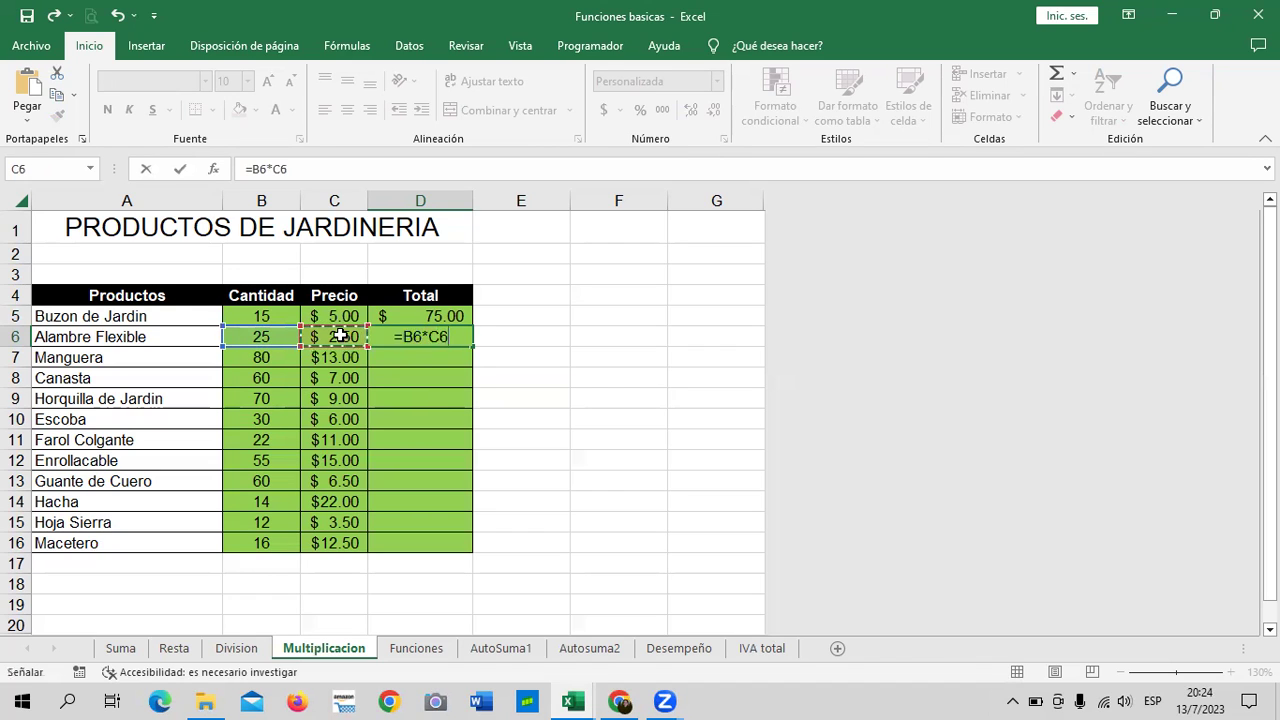
pyautogui.press('Return')
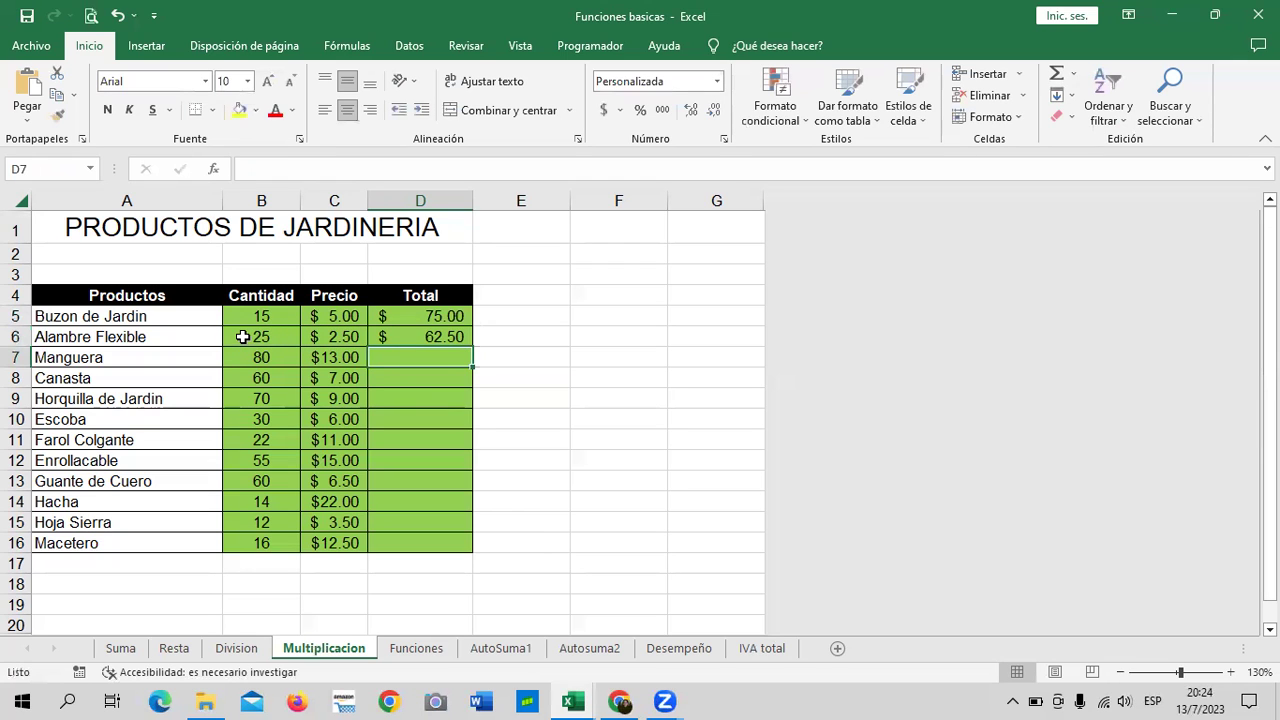
pyautogui.click(405, 332)
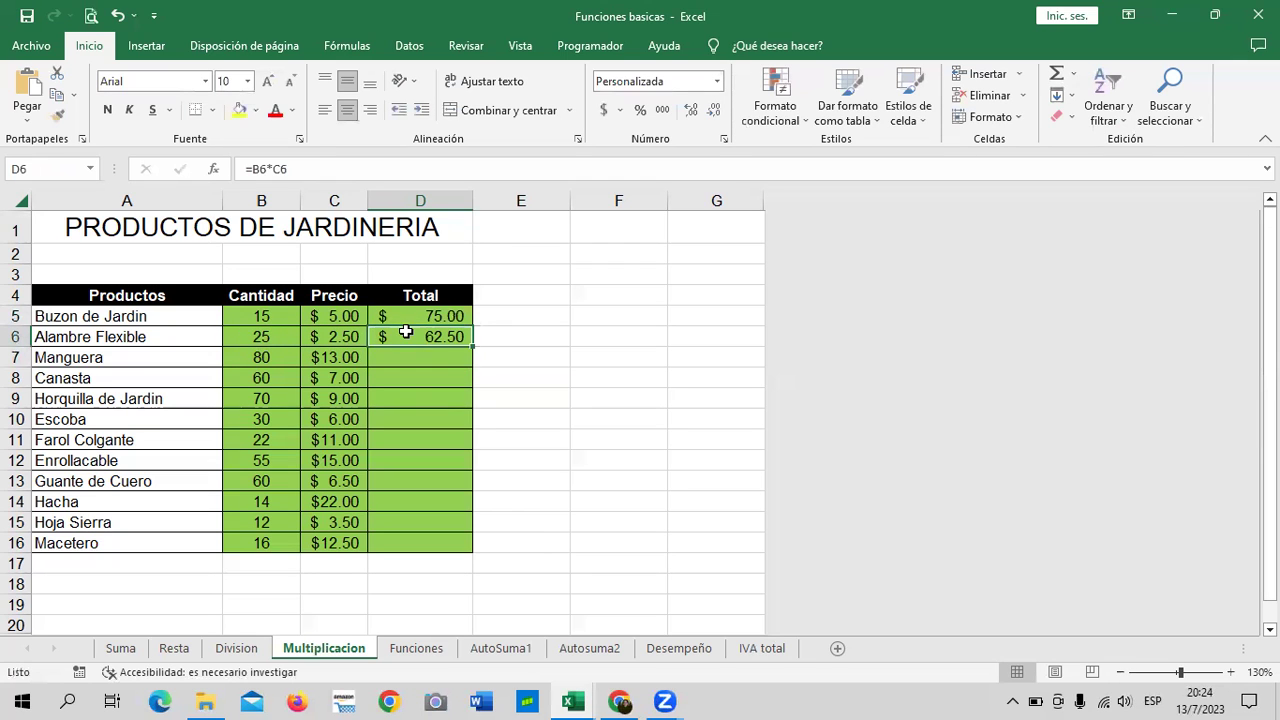
pyautogui.moveTo(474, 346); pyautogui.dragTo(474, 552)
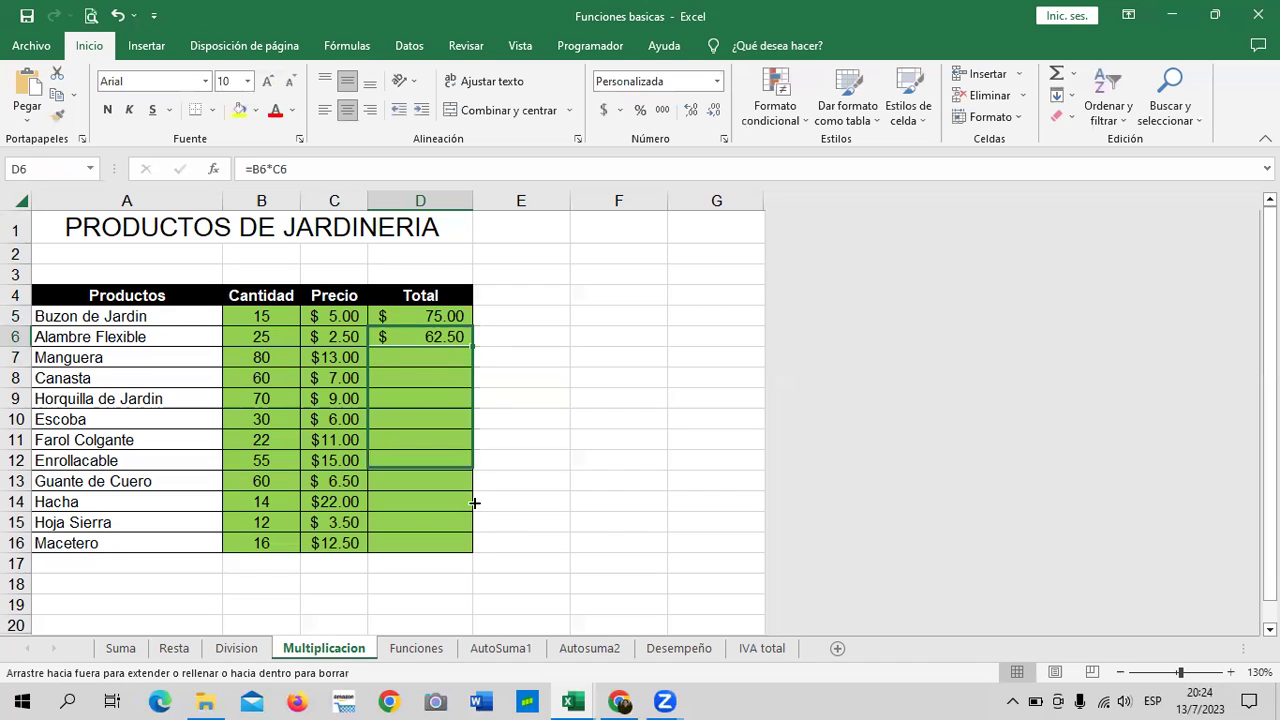
pyautogui.click(537, 490)
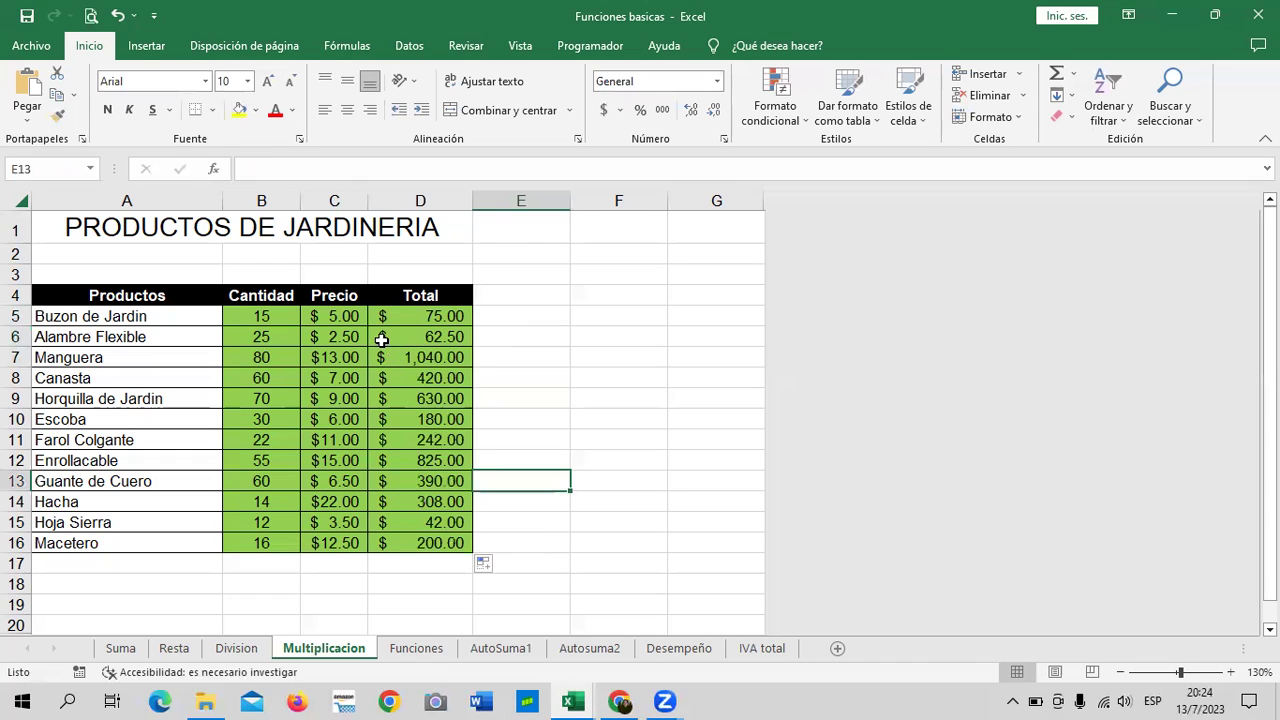
pyautogui.click(600, 395)
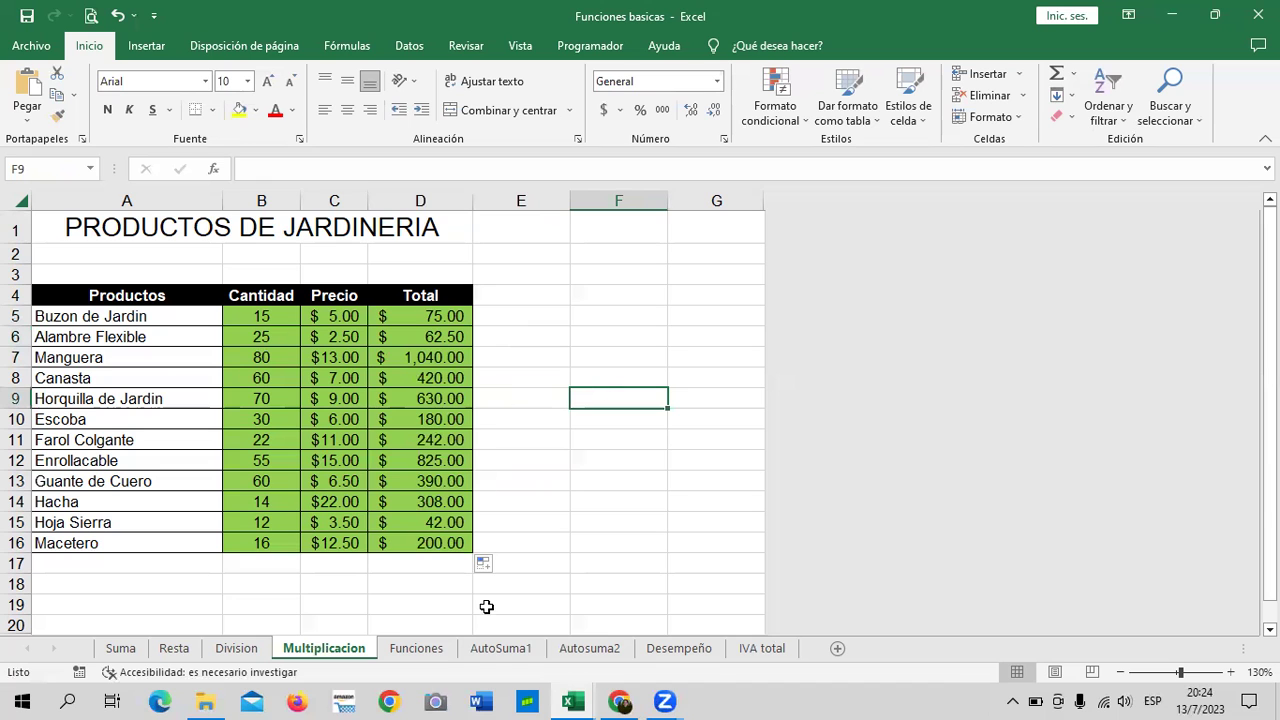
# Step: Switch to the Funciones sheet and zoom out to 130% to see the VENTAS table
pyautogui.click(415, 648)
pyautogui.scroll(-1, 510, 488)
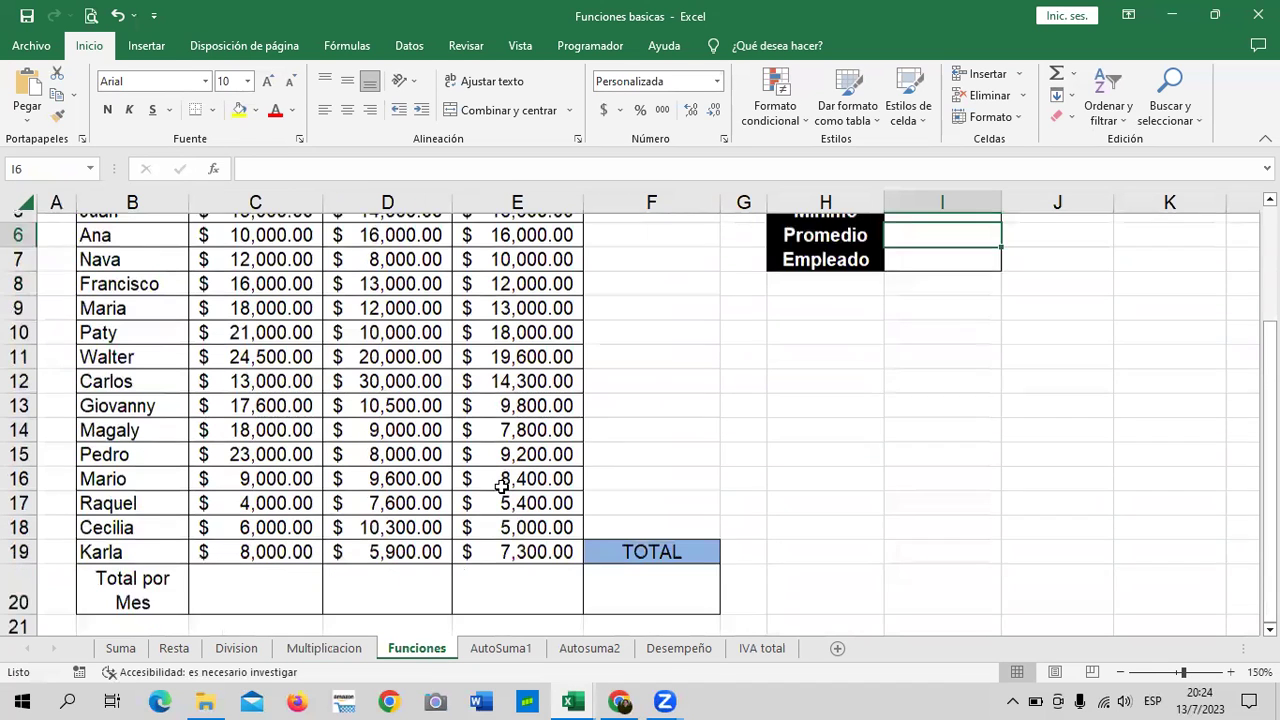
pyautogui.click(1121, 673)
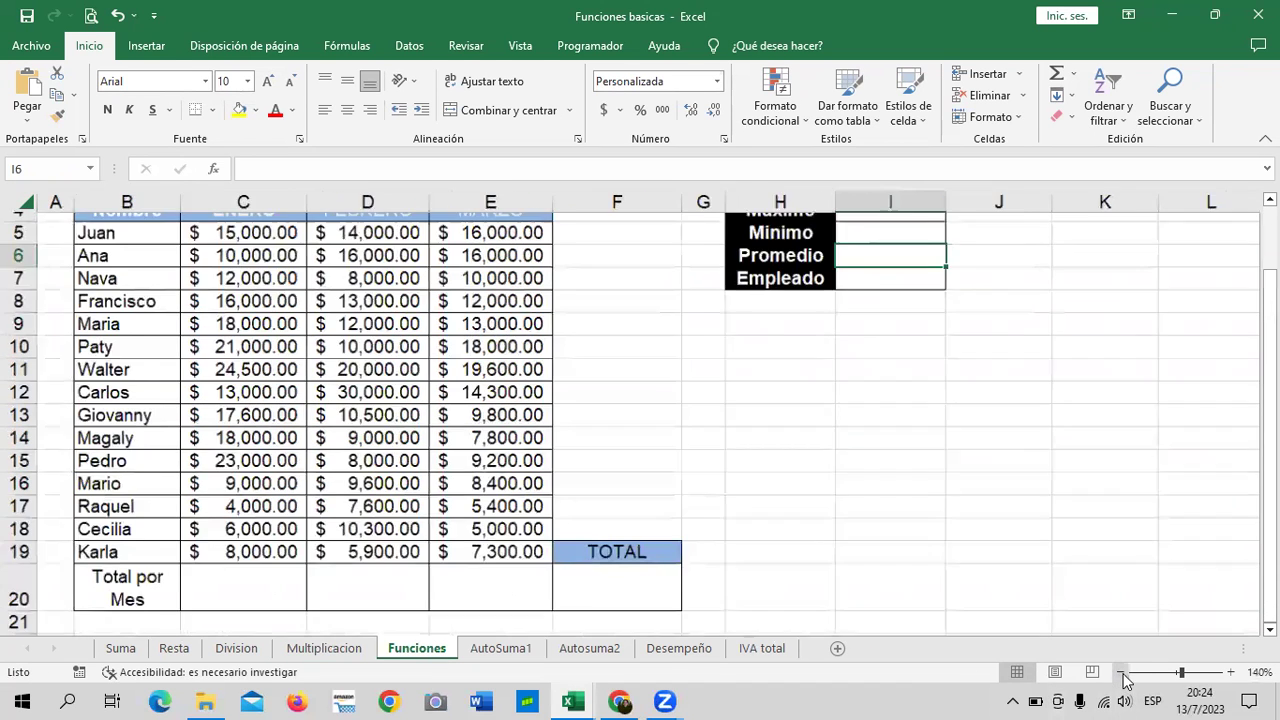
pyautogui.click(1121, 673)
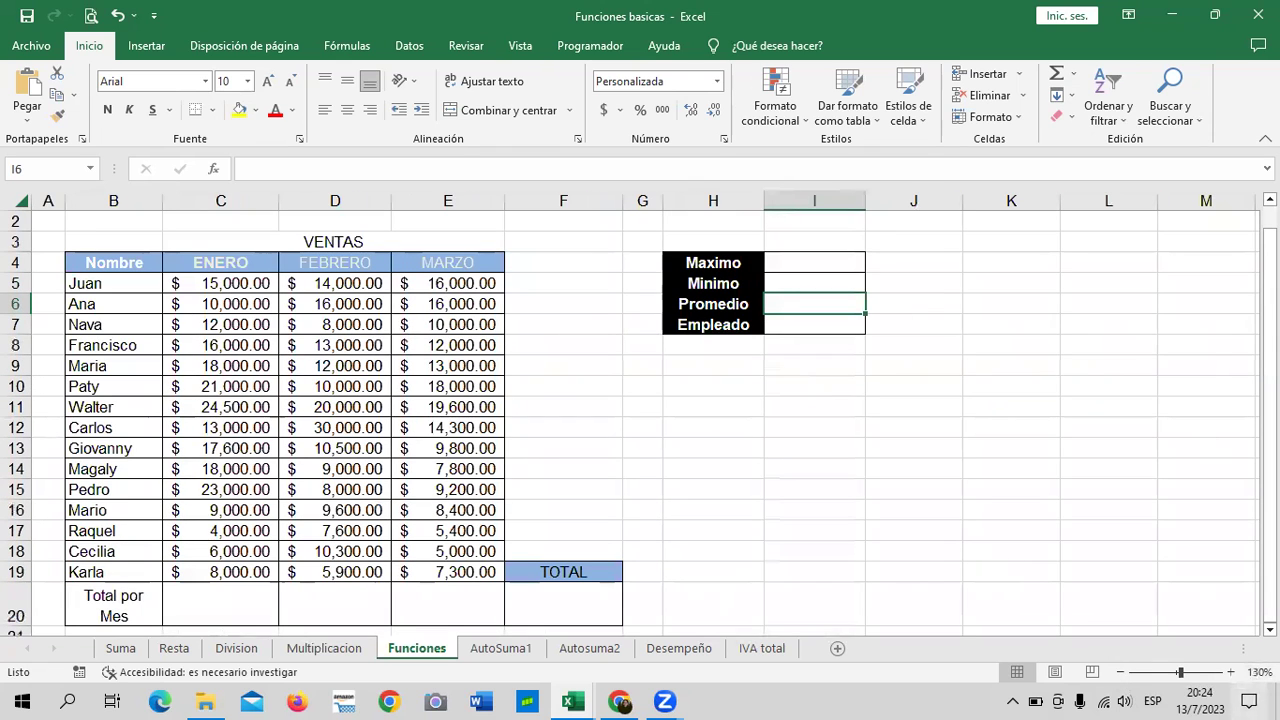
pyautogui.click(903, 572)
pyautogui.click(341, 238)
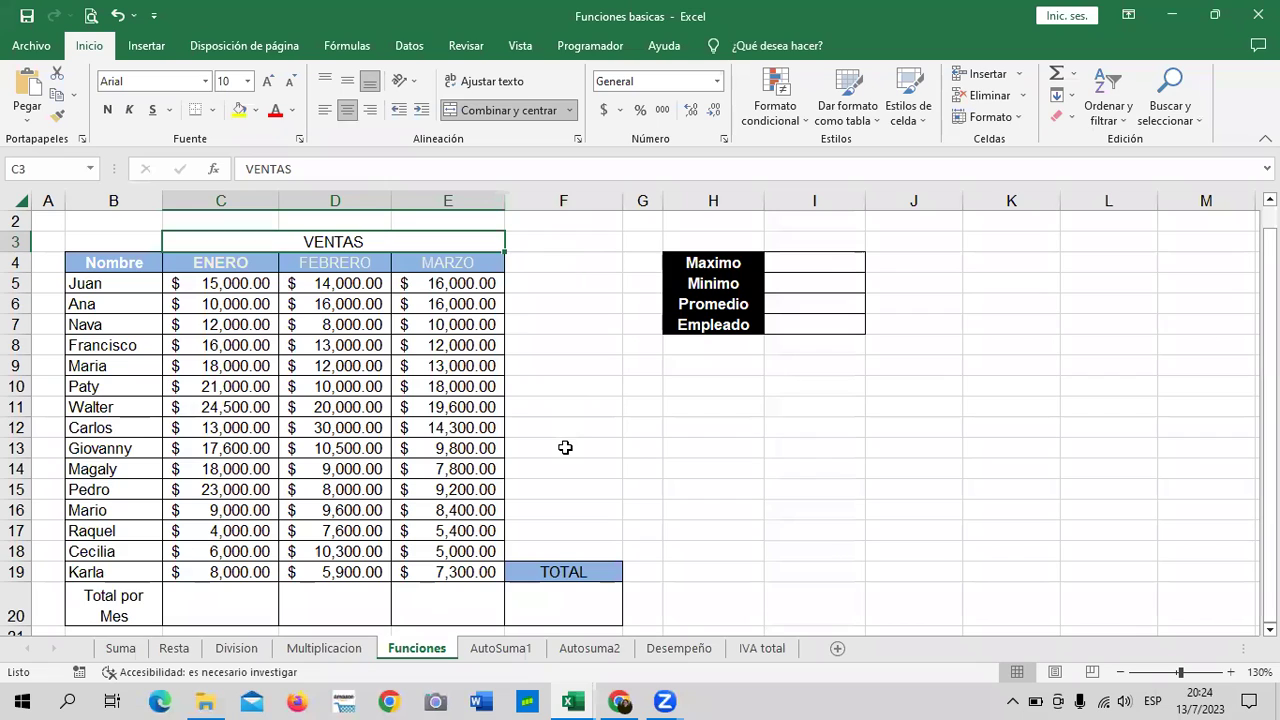
# Step: Review the month headings and empty Total por Mes row, ending on C20
pyautogui.scroll(1, 136, 500)
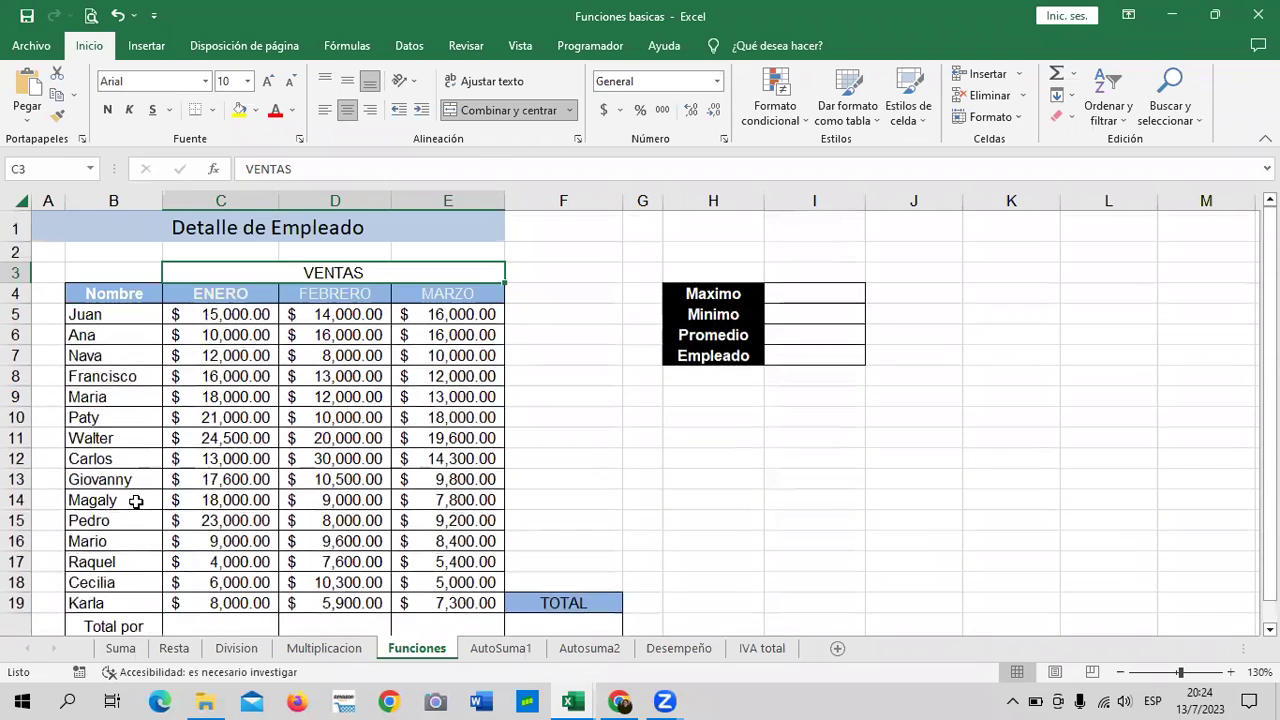
pyautogui.scroll(-3, 158, 488)
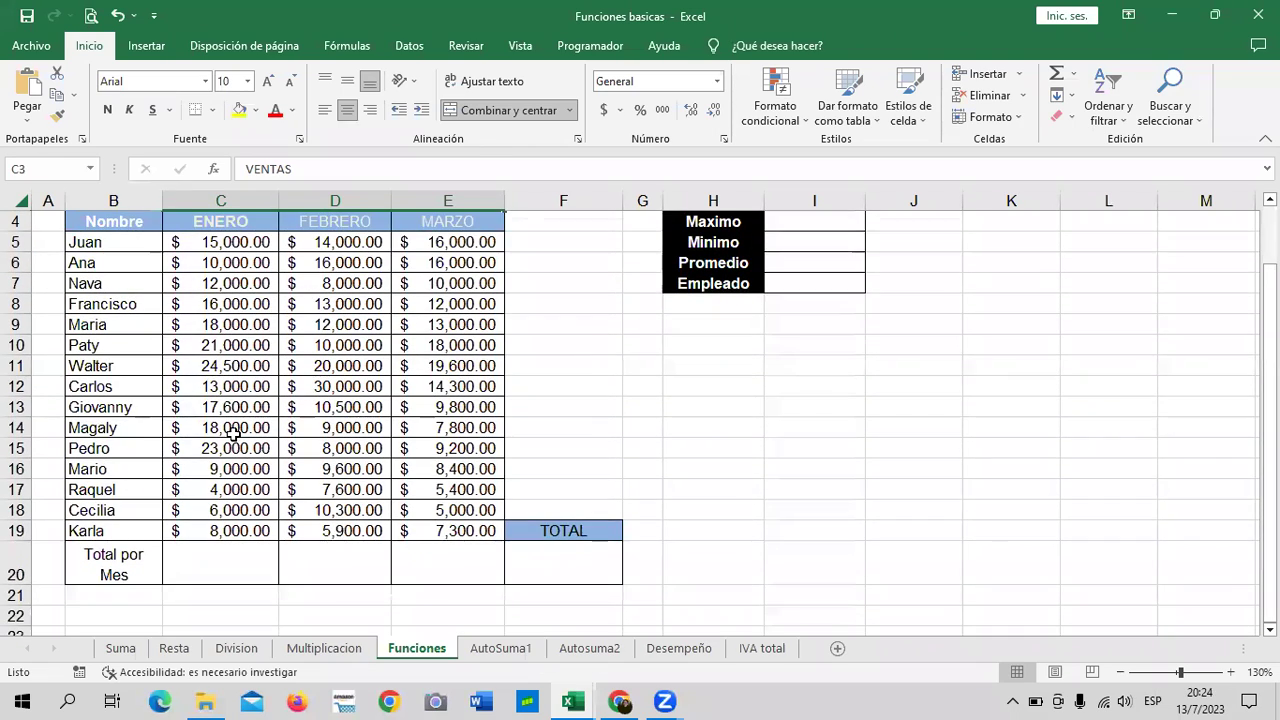
pyautogui.scroll(3, 232, 432)
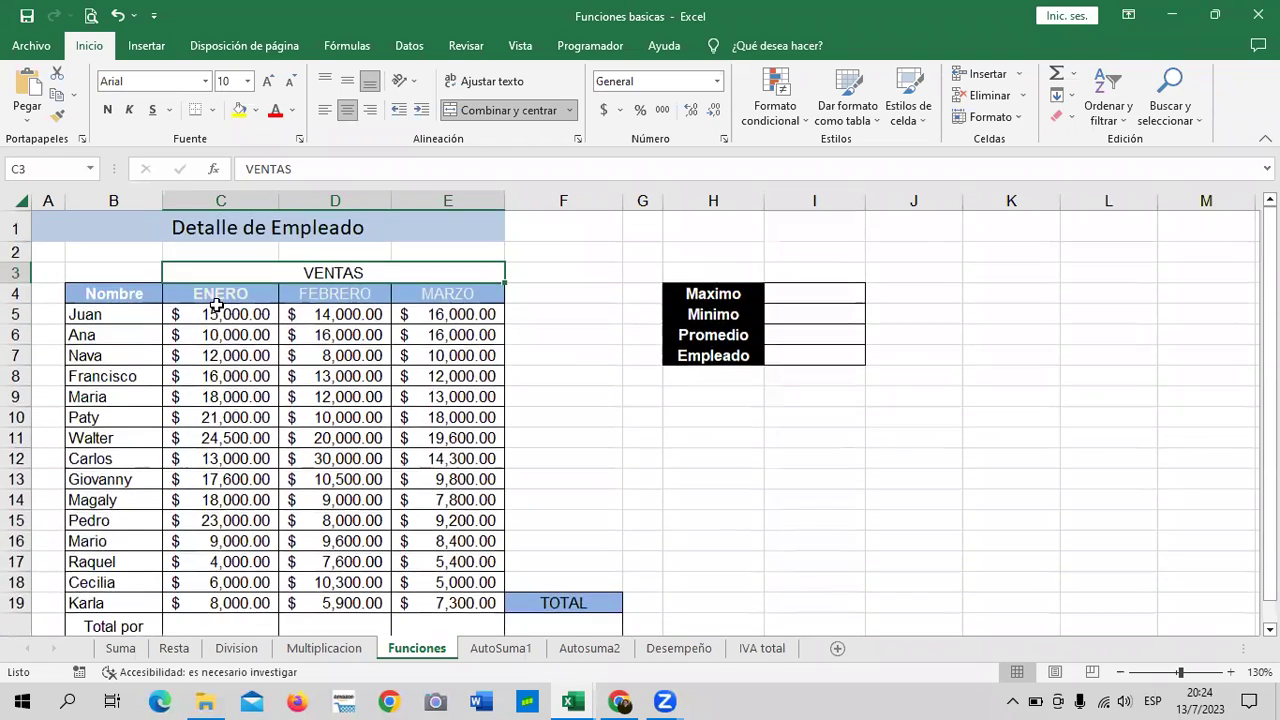
pyautogui.click(640, 394)
pyautogui.scroll(-3, 562, 585)
pyautogui.click(554, 571)
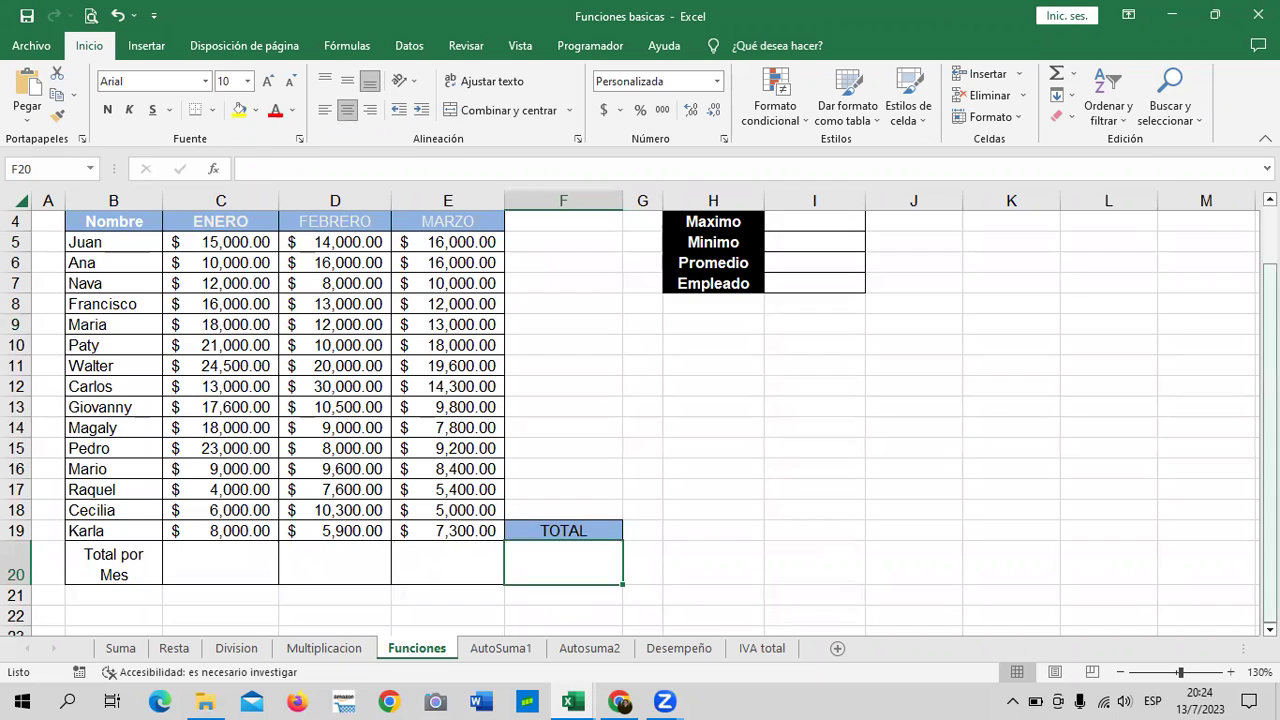
pyautogui.scroll(1, 383, 279)
pyautogui.click(371, 243)
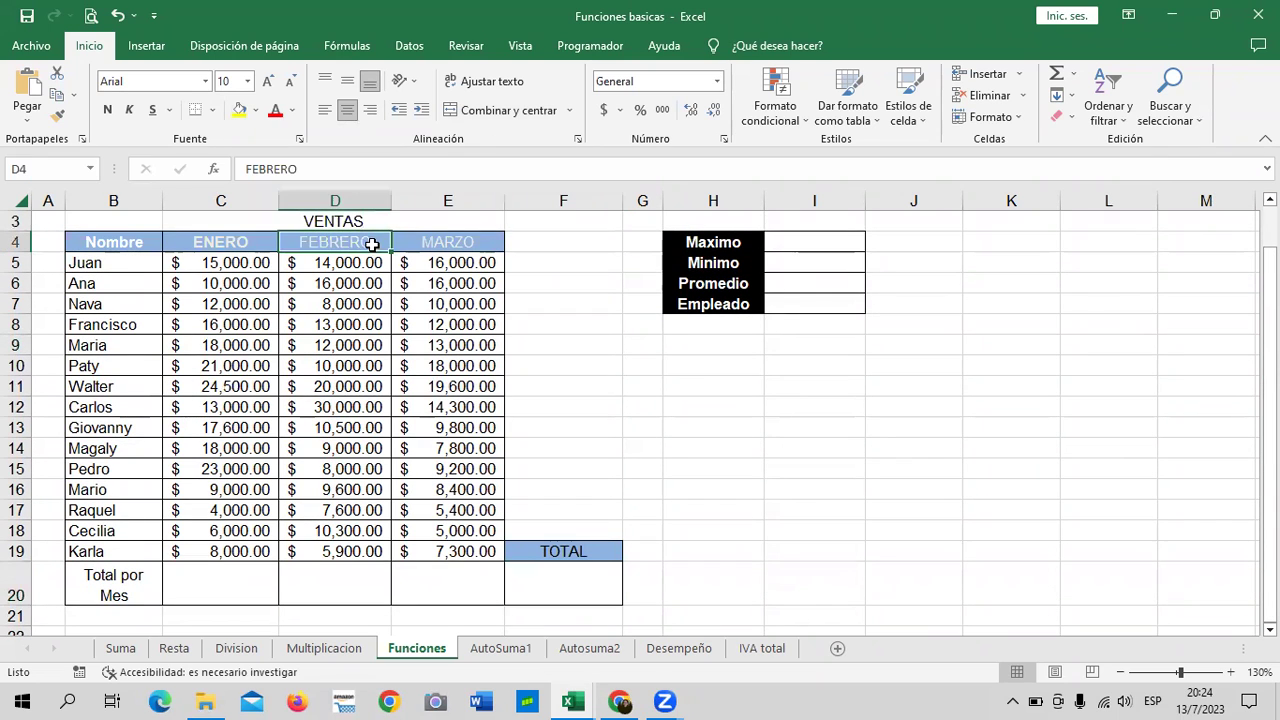
pyautogui.click(449, 244)
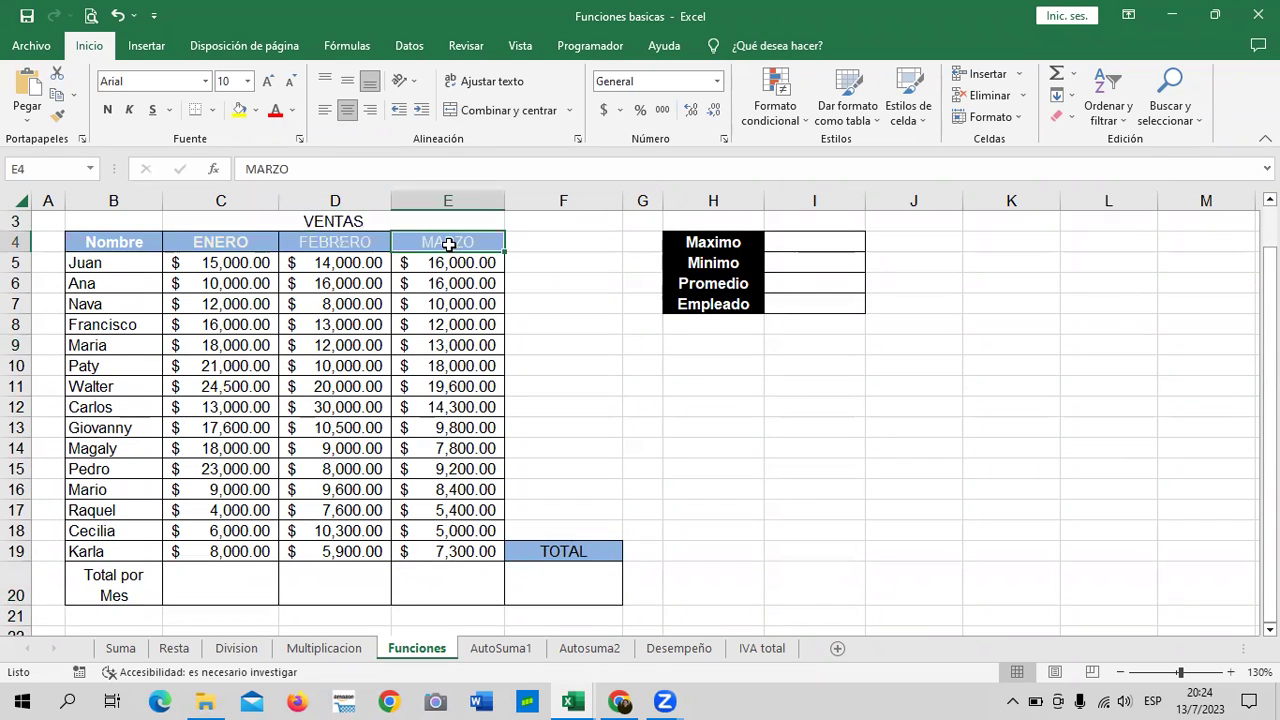
pyautogui.click(205, 577)
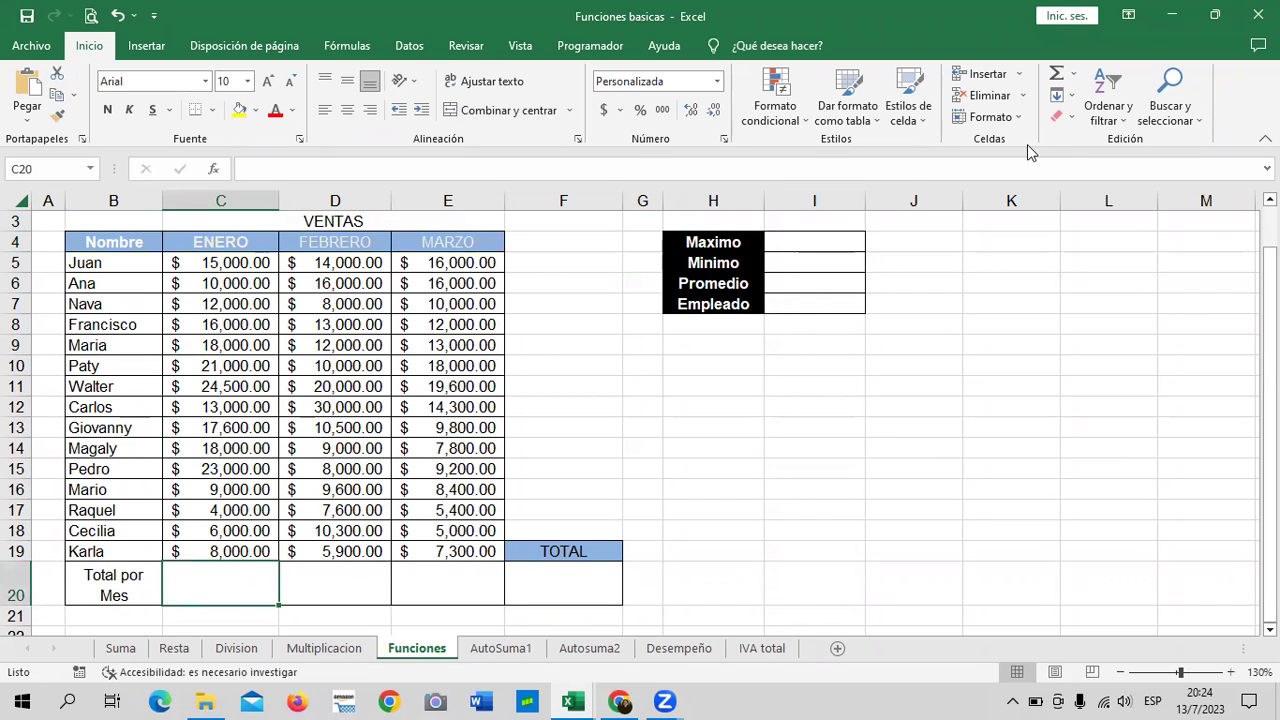
# Step: AutoSum the ENERO sales into C20, then bold the Total por Mes row and shrink its font
pyautogui.click(1058, 74)
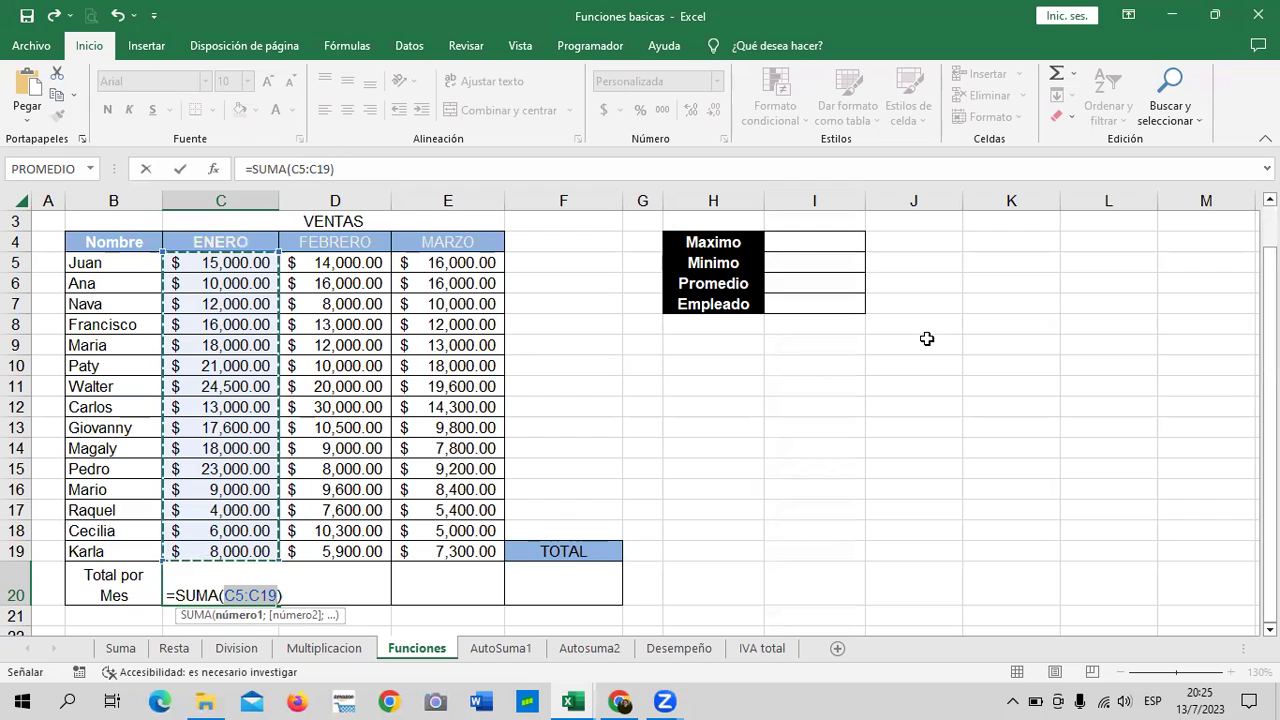
pyautogui.press('Return')
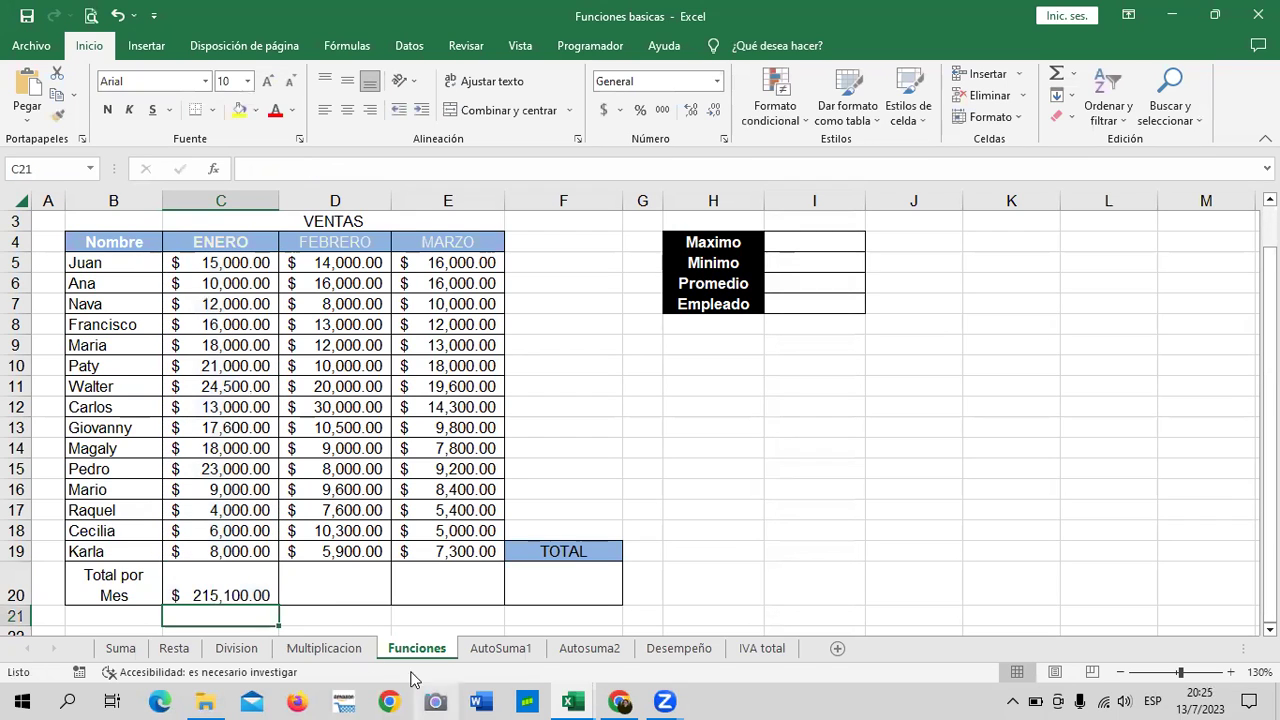
pyautogui.click(240, 572)
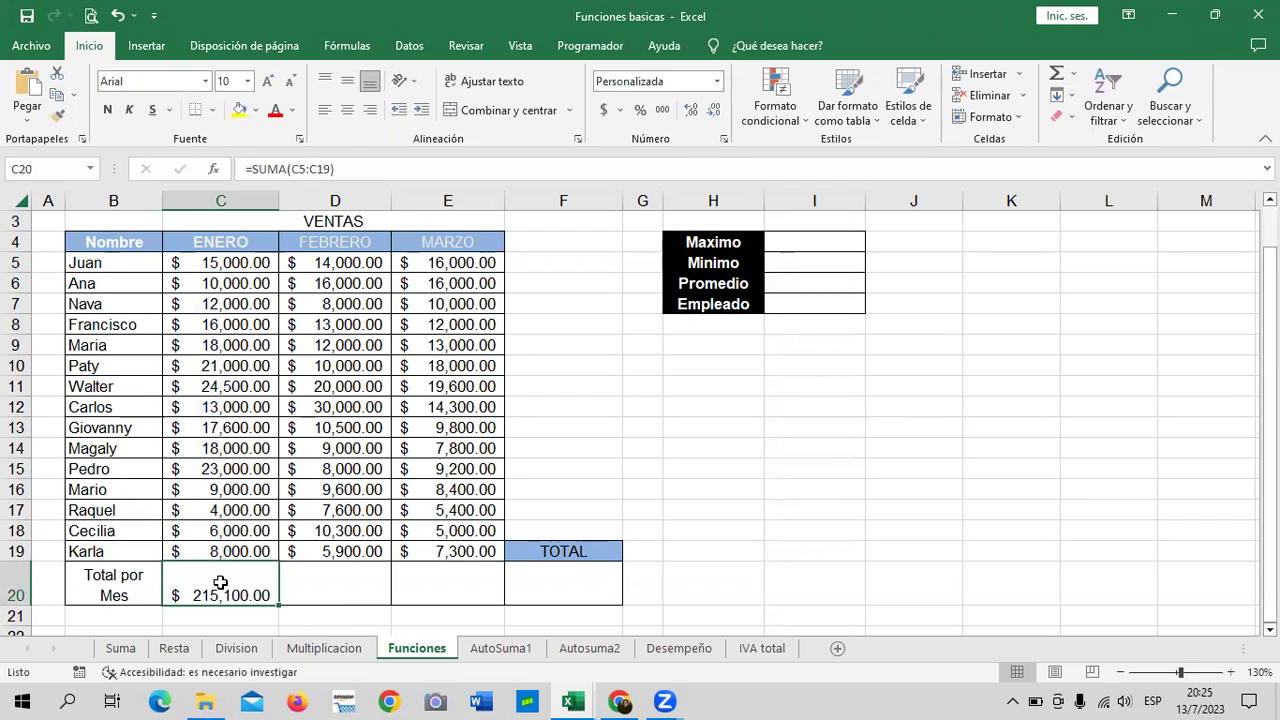
pyautogui.moveTo(220, 583); pyautogui.dragTo(574, 580)
pyautogui.click(108, 110)
pyautogui.click(267, 80)
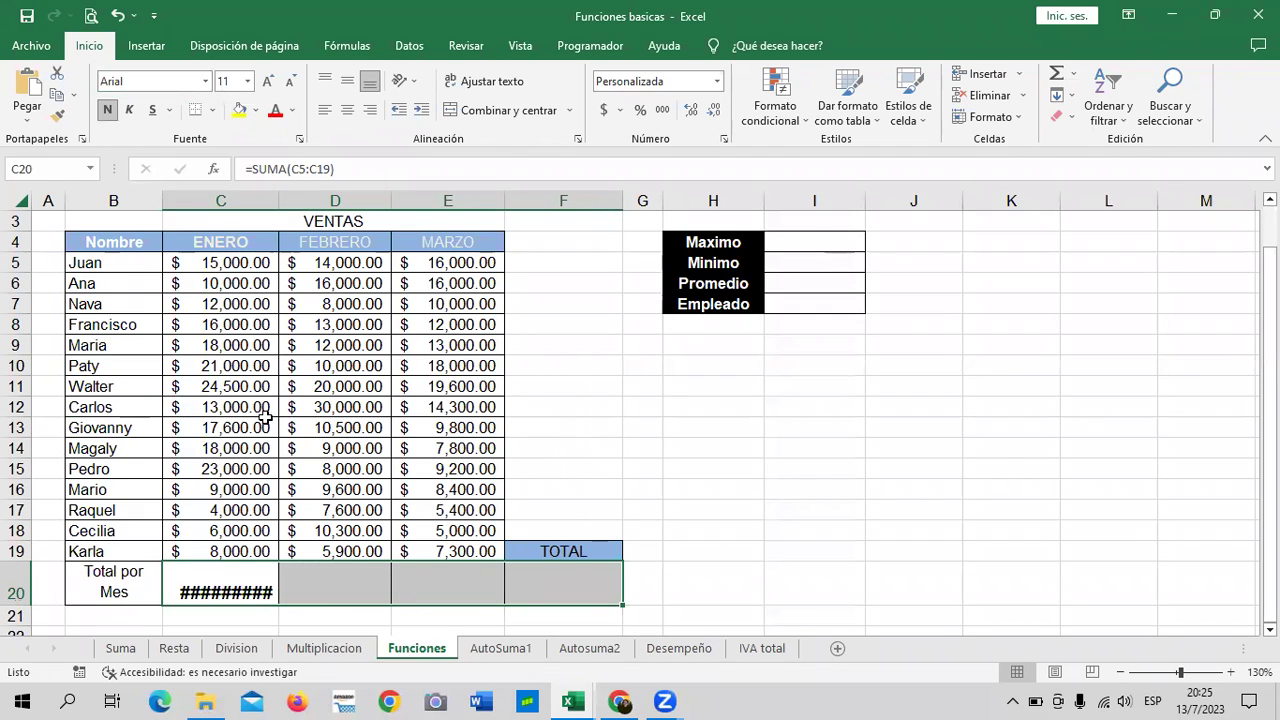
pyautogui.click(109, 113)
pyautogui.click(110, 116)
pyautogui.click(289, 82)
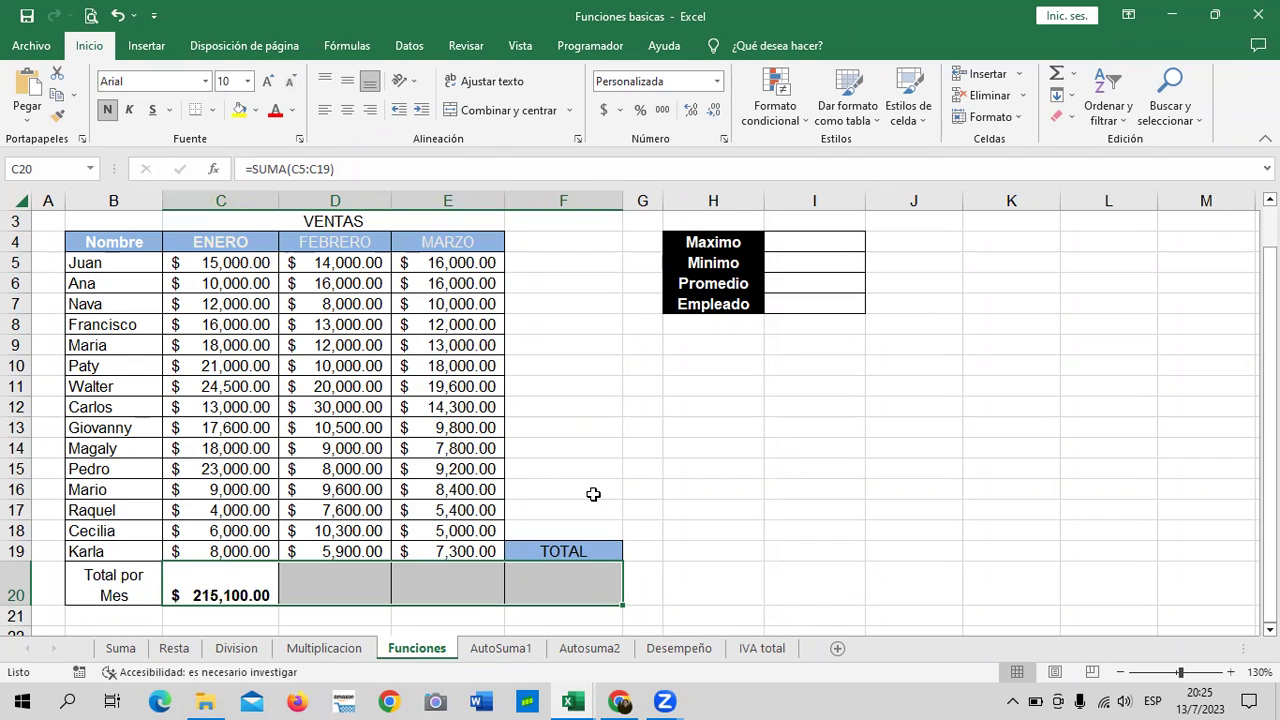
pyautogui.click(643, 468)
# Step: AutoSum the FEBRERO total into D20 and the MARZO total into E20
pyautogui.click(350, 584)
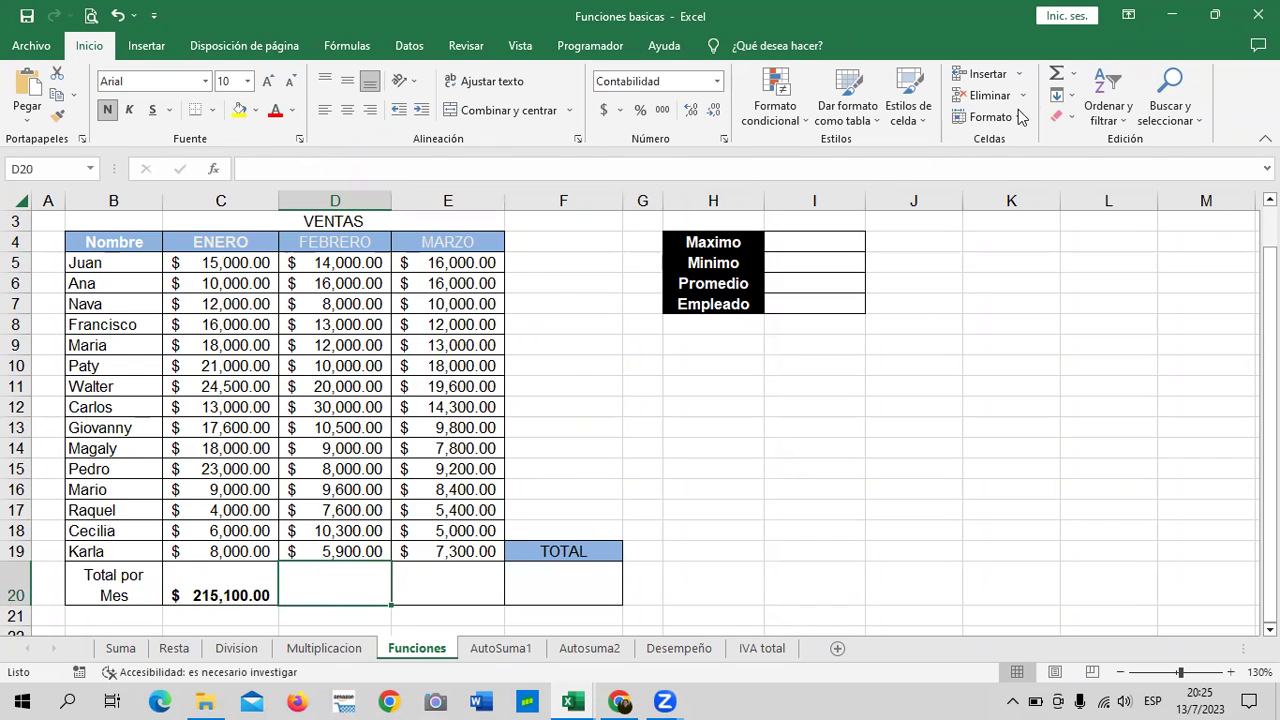
pyautogui.click(1055, 74)
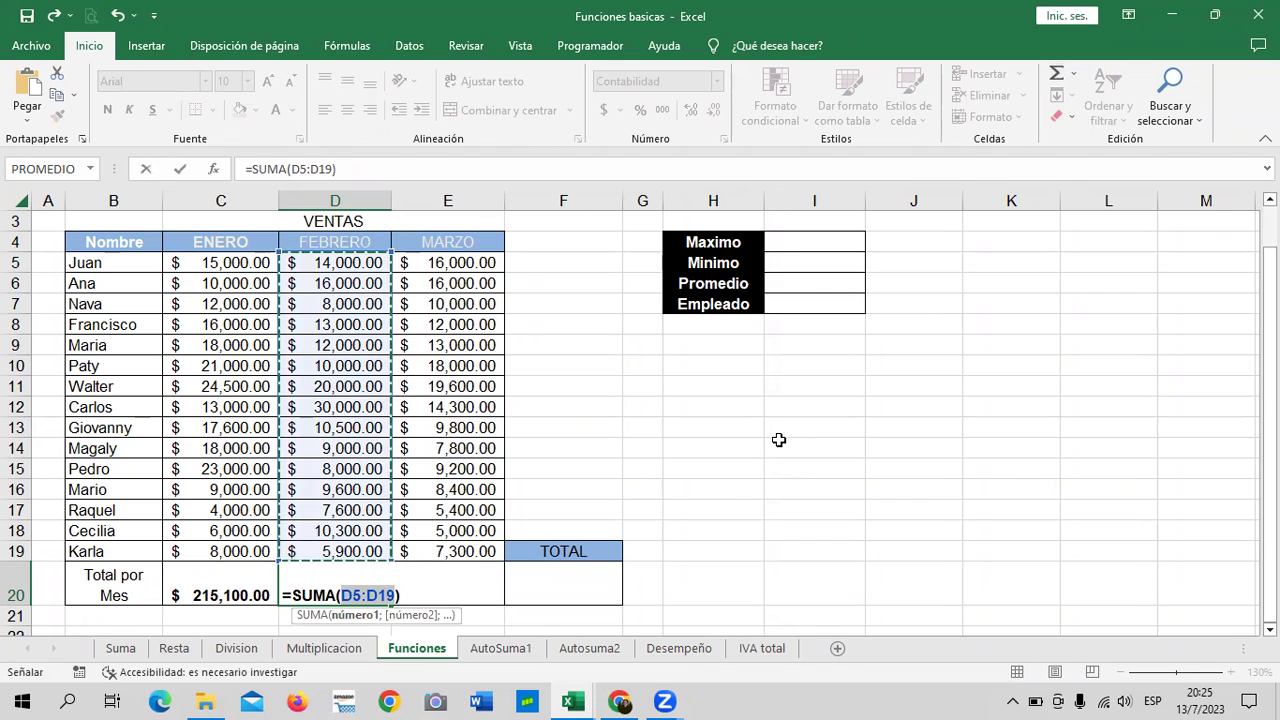
pyautogui.press('Return')
pyautogui.click(460, 584)
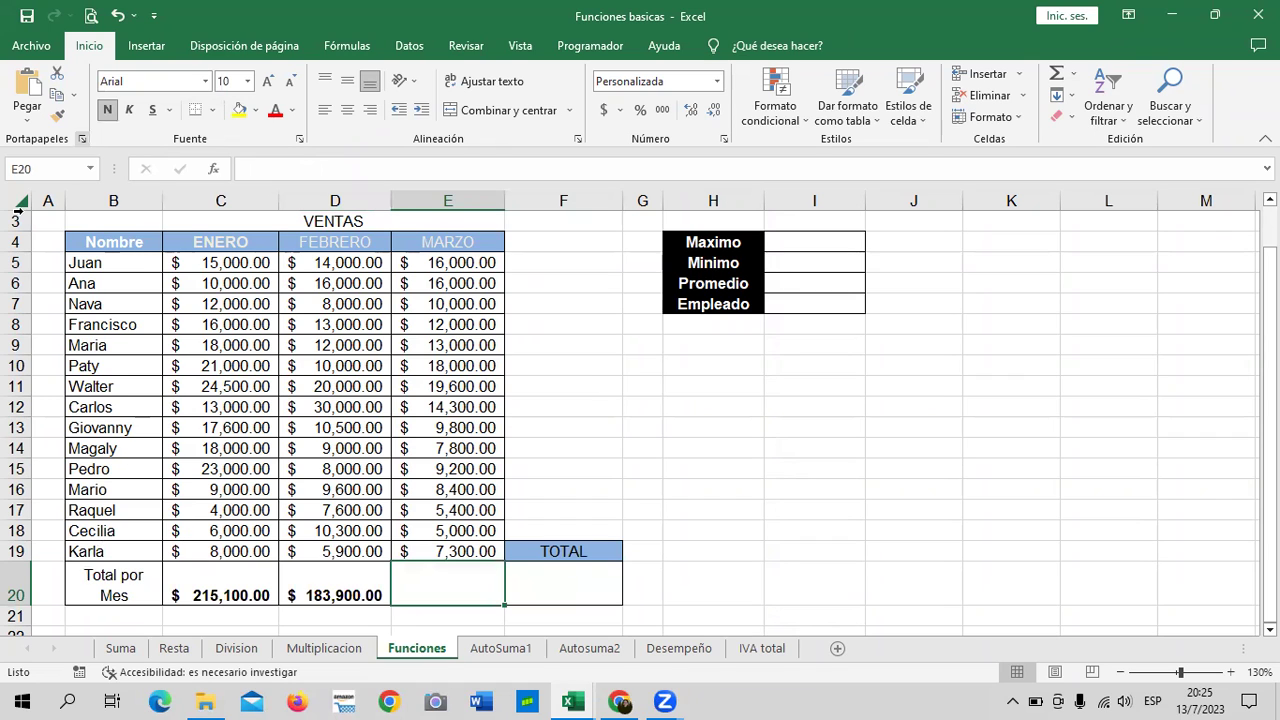
pyautogui.click(1052, 80)
pyautogui.press('Return')
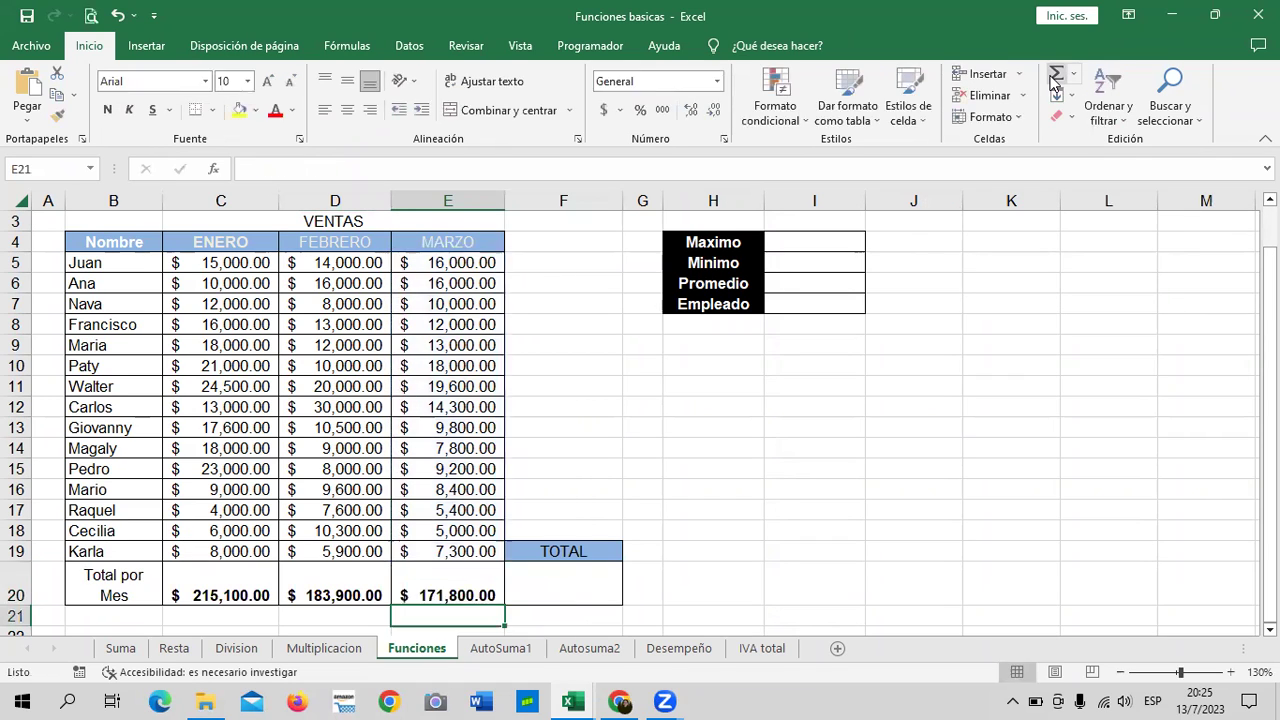
pyautogui.click(586, 579)
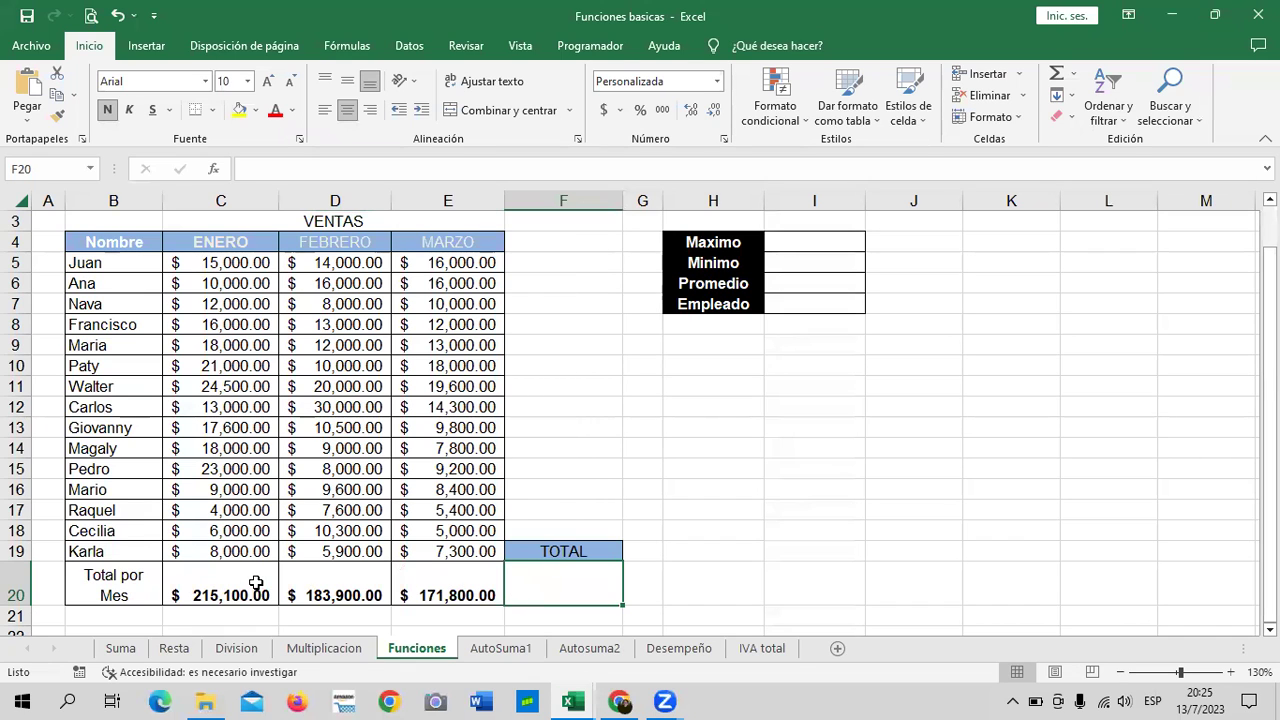
# Step: AutoSum C20:E20 into F20 as =SUMA(C20:E20), giving $570,800.00
pyautogui.click(1050, 76)
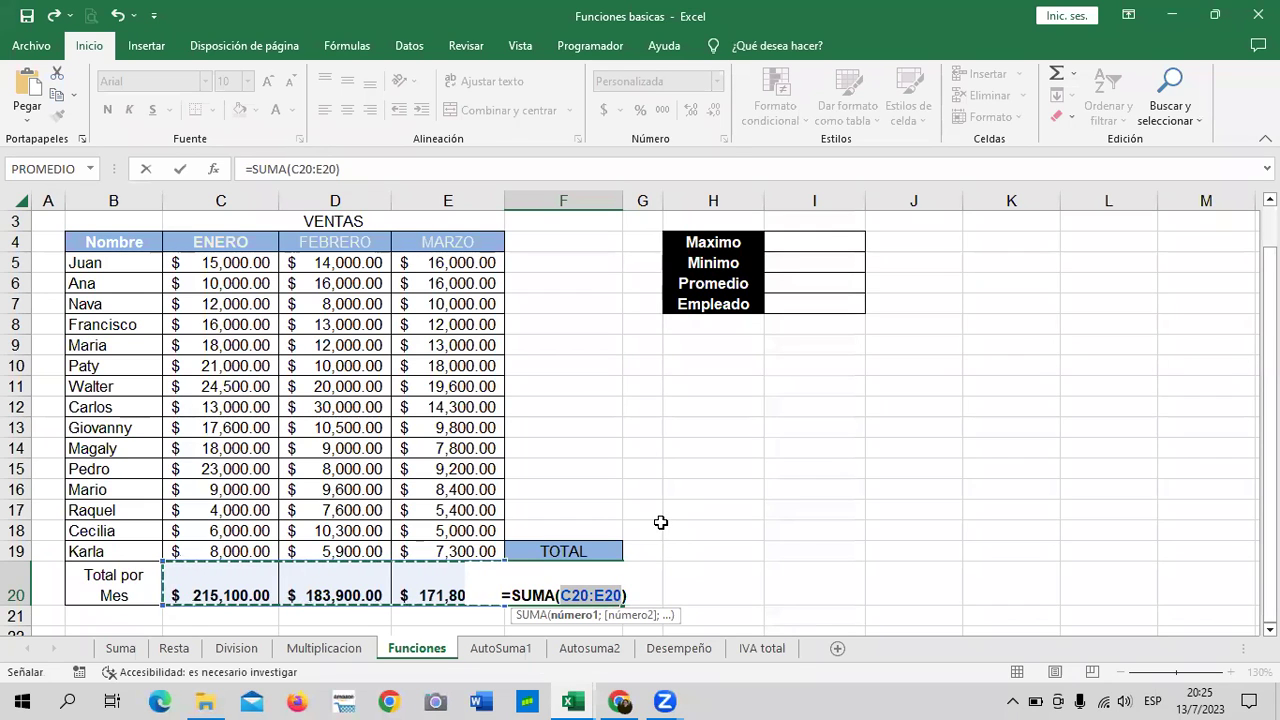
pyautogui.press('Return')
pyautogui.click(731, 548)
pyautogui.click(531, 574)
pyautogui.click(437, 178)
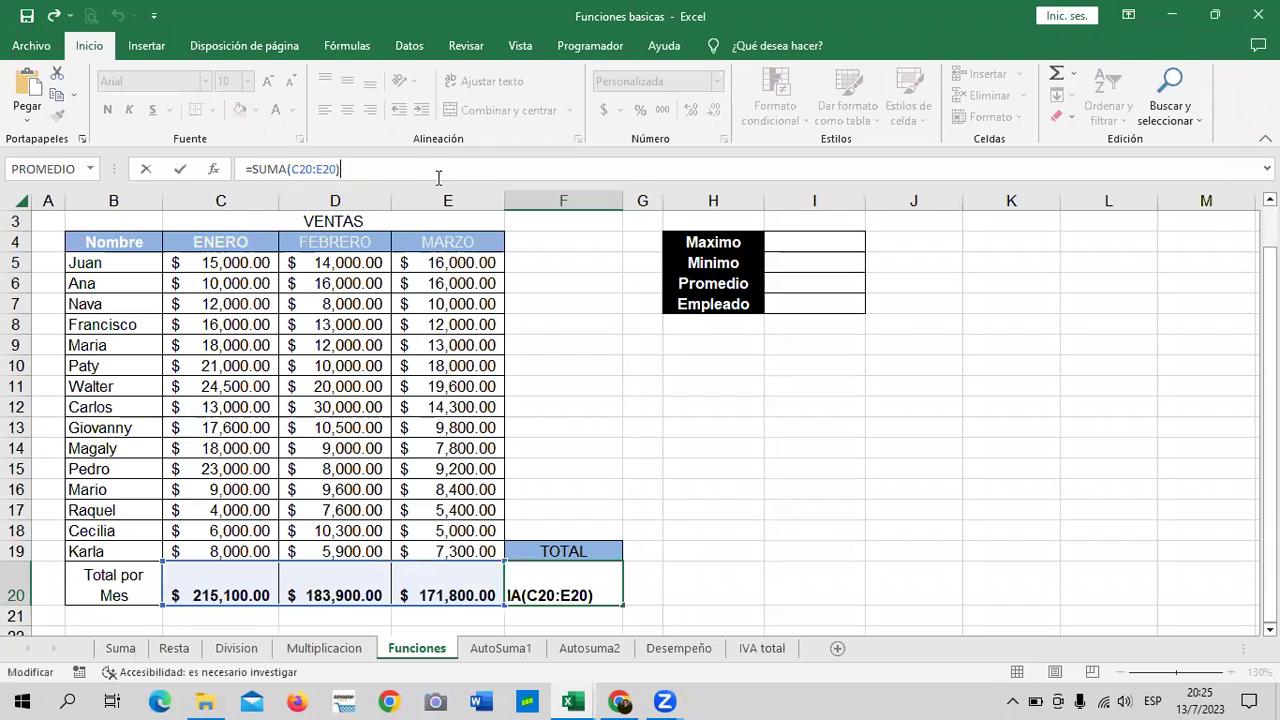
pyautogui.hotkey('ctrl', 'Return')
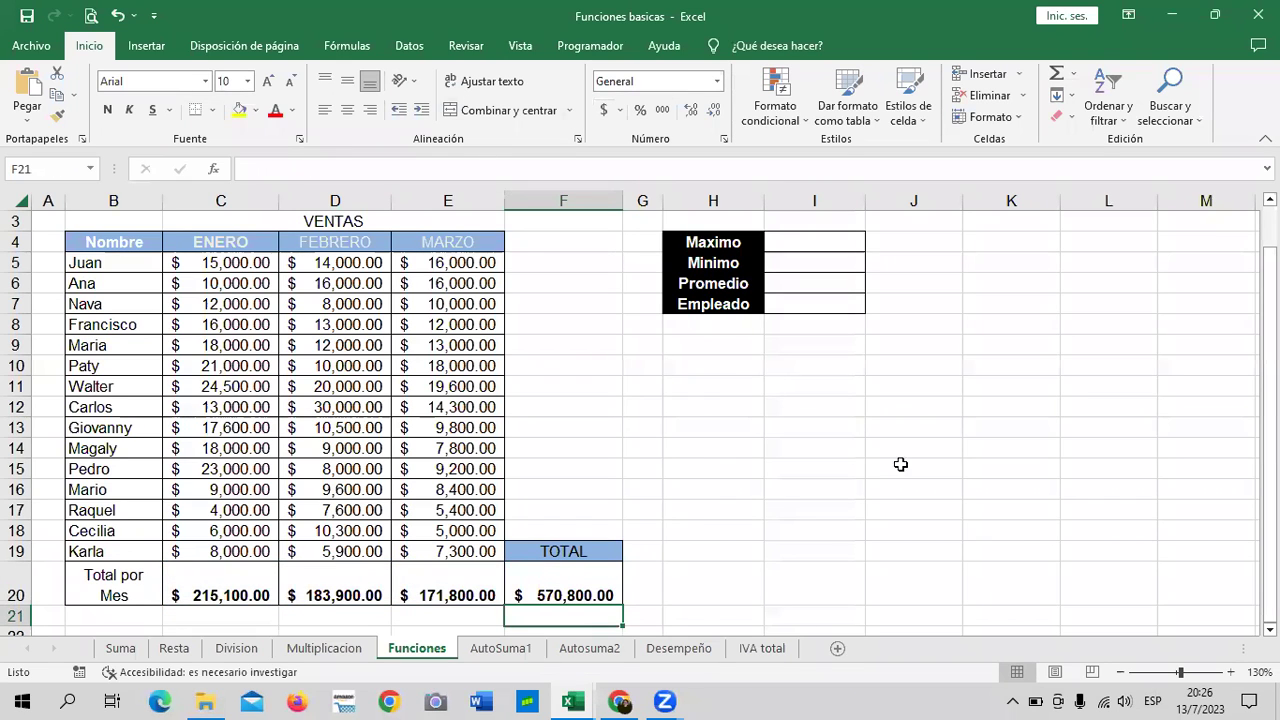
pyautogui.click(888, 460)
# Step: Enter =B11 in cell I7 so Empleado shows Walter, then start typing =MA in I4
pyautogui.click(798, 243)
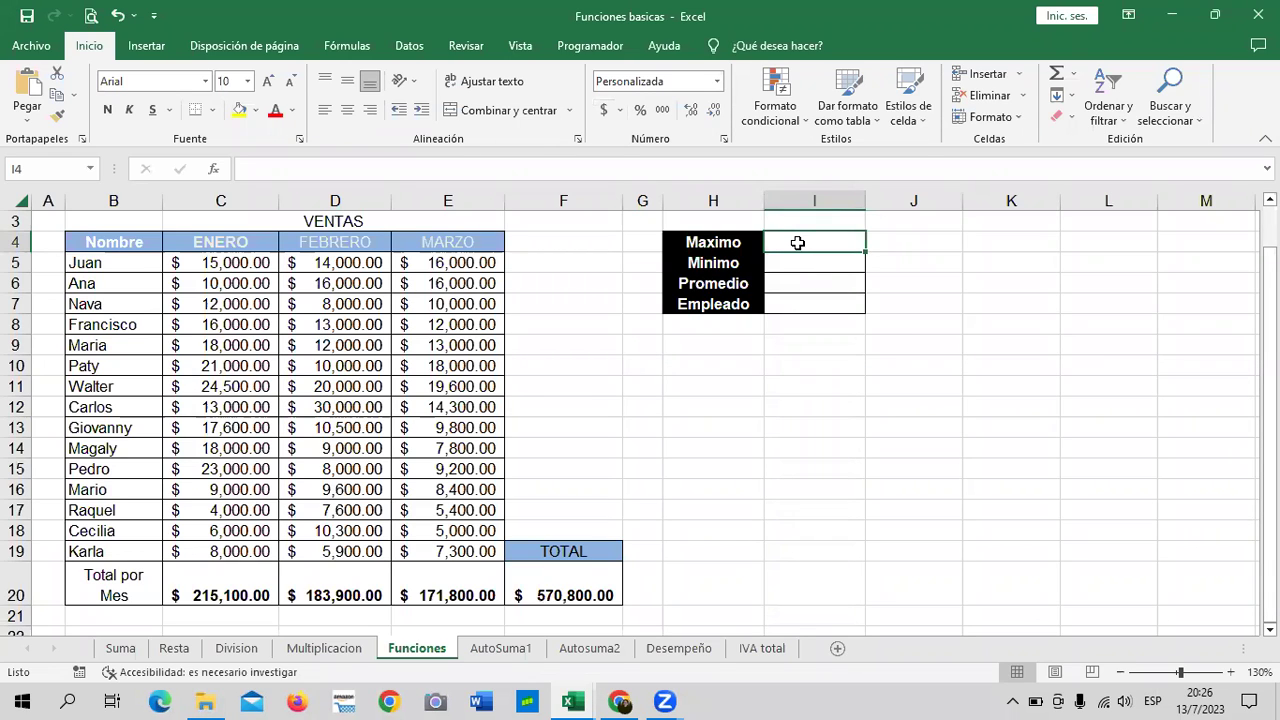
pyautogui.click(801, 257)
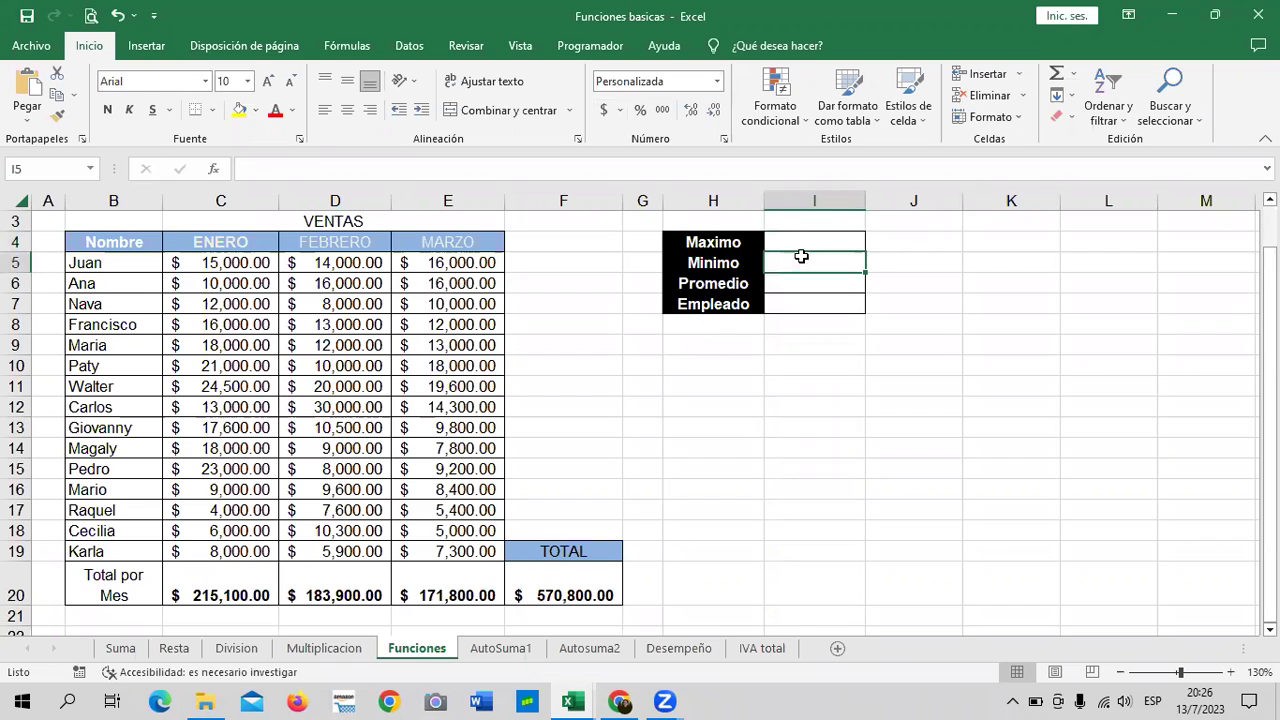
pyautogui.click(793, 283)
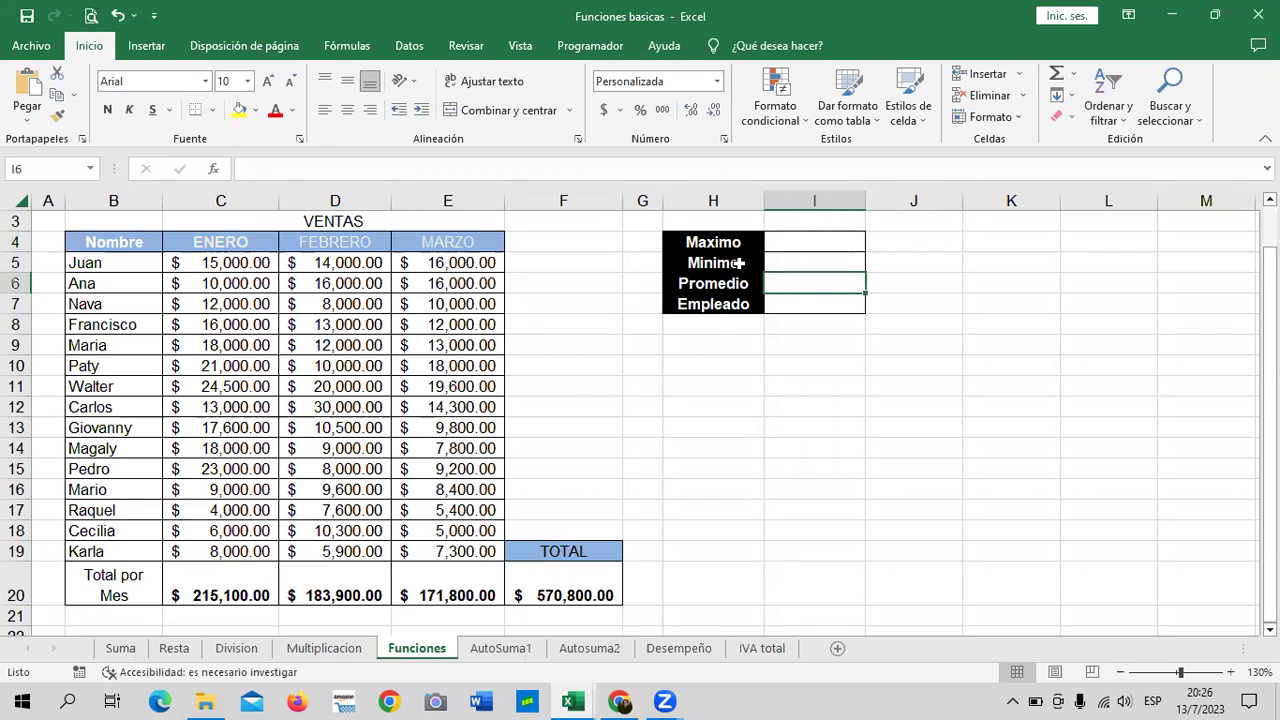
pyautogui.click(797, 306)
pyautogui.click(872, 452)
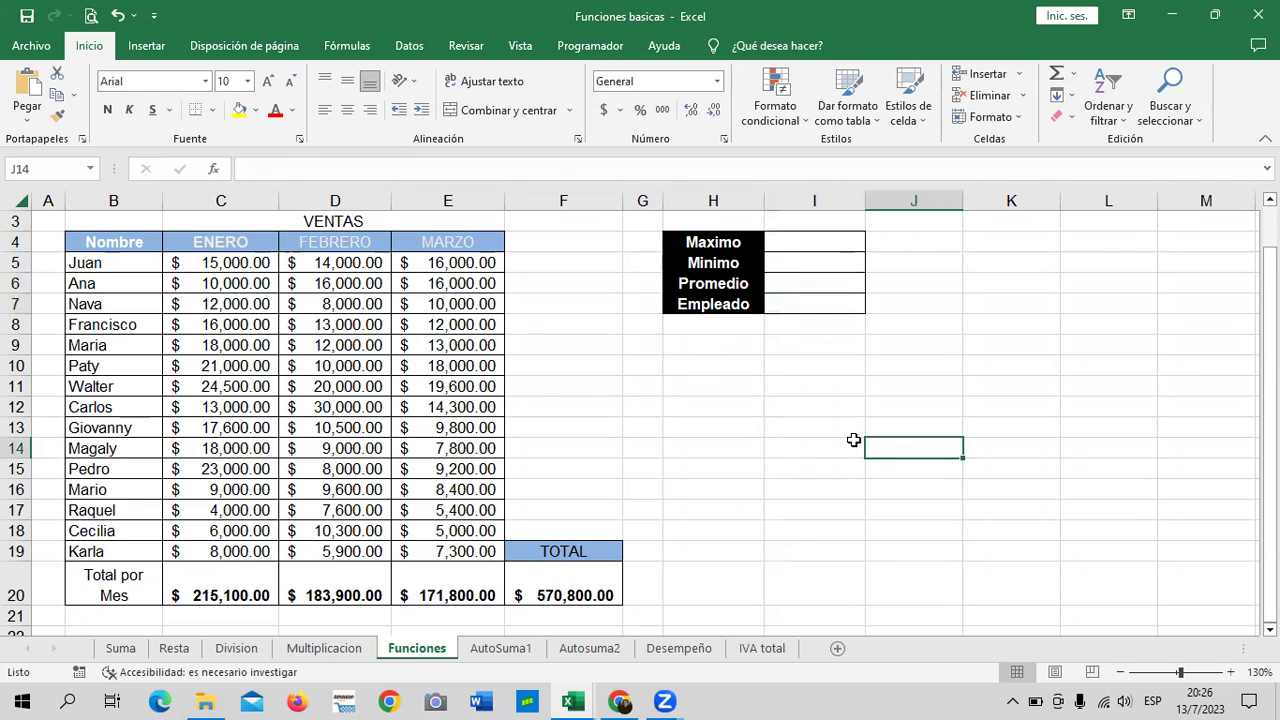
pyautogui.click(807, 300)
pyautogui.write('=')
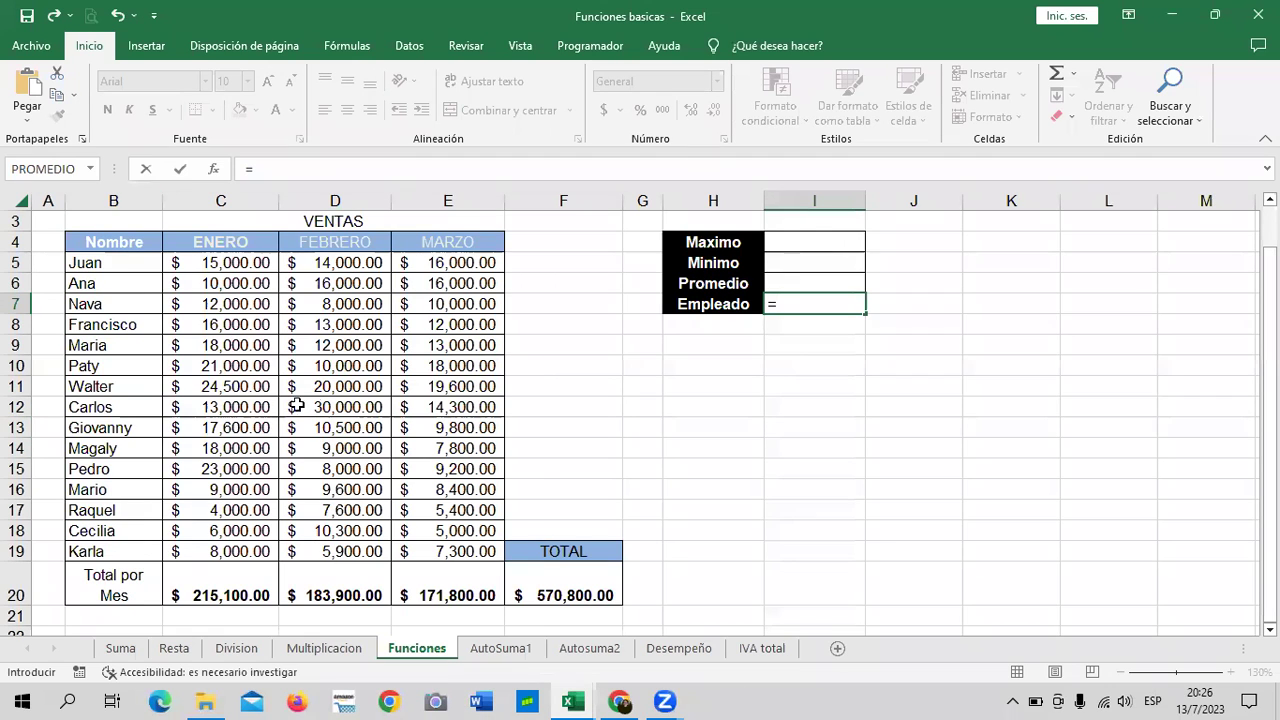
pyautogui.click(117, 384)
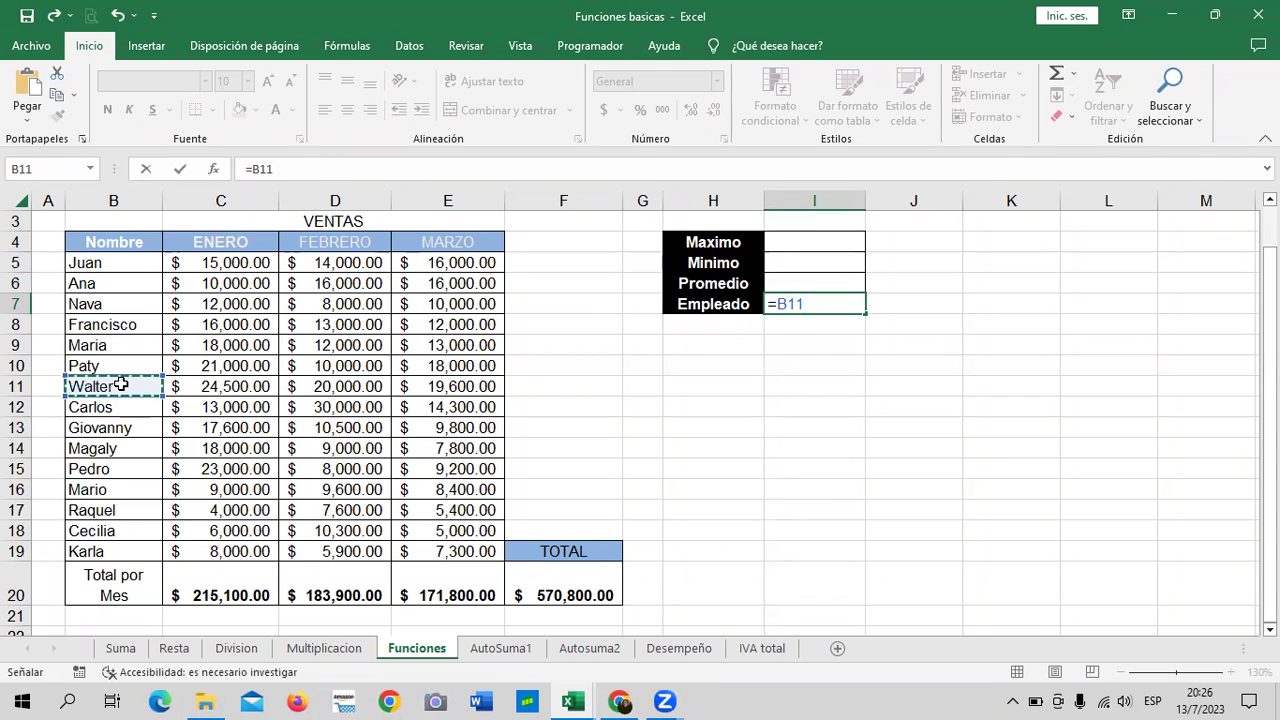
pyautogui.press('Return')
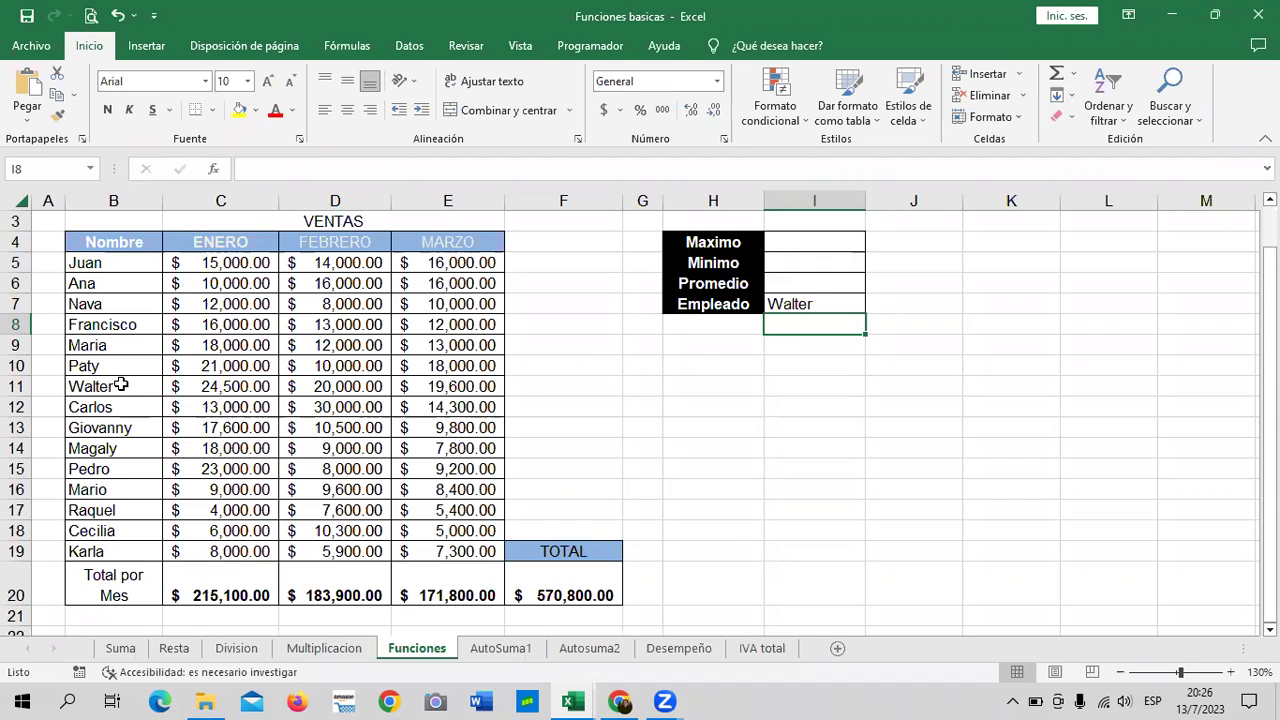
pyautogui.click(829, 240)
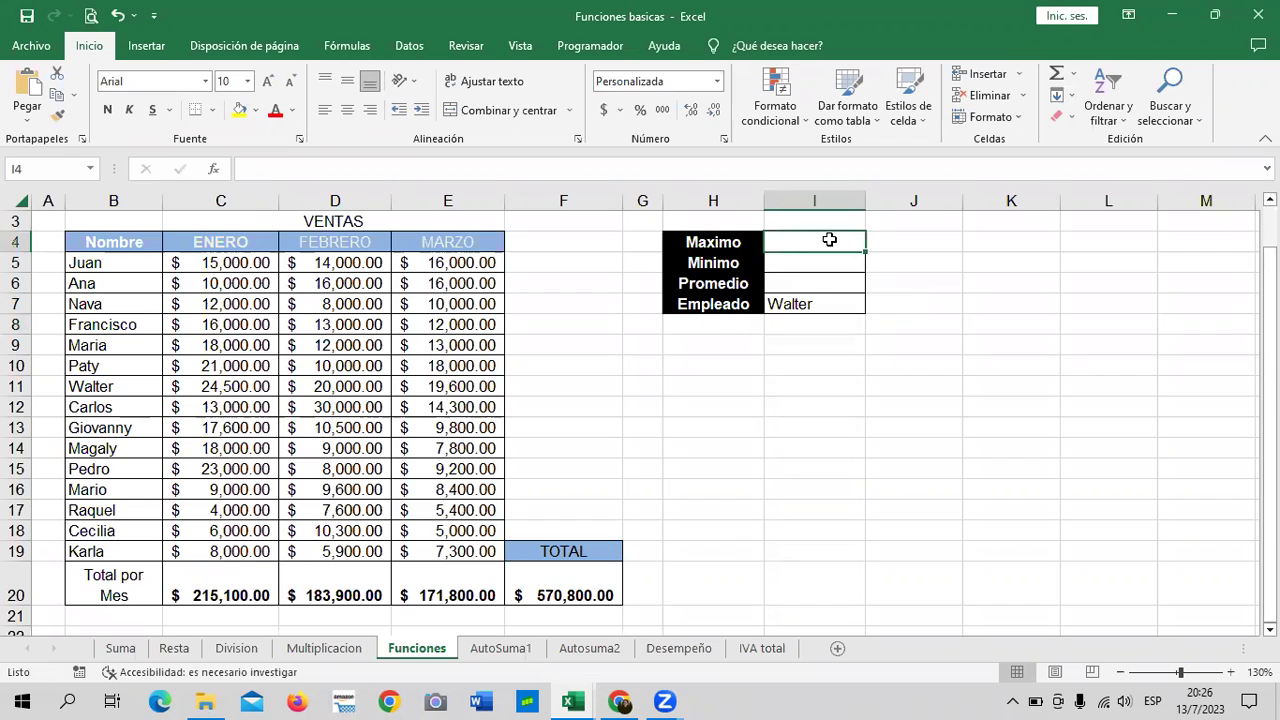
pyautogui.write('=MA')
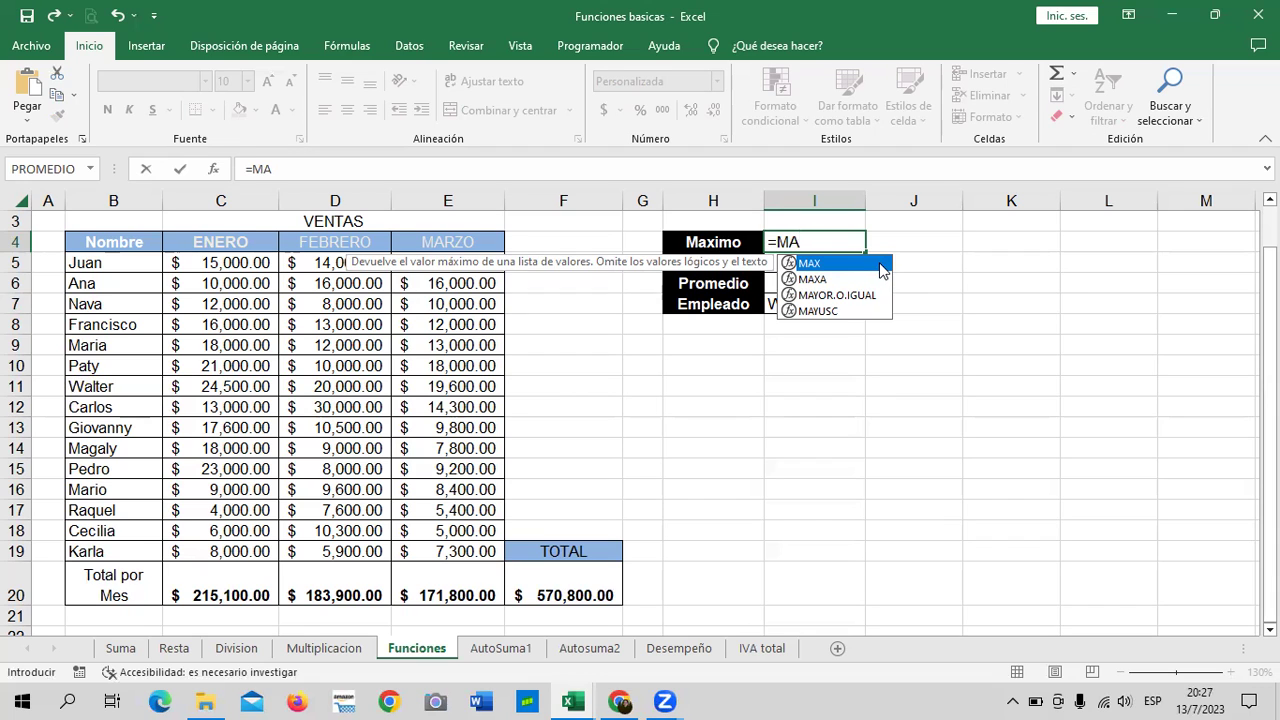
# Step: Complete =MAX(C11:E11) in I4 to show Walter's highest sale, $24,500.00
pyautogui.doubleClick(878, 262)
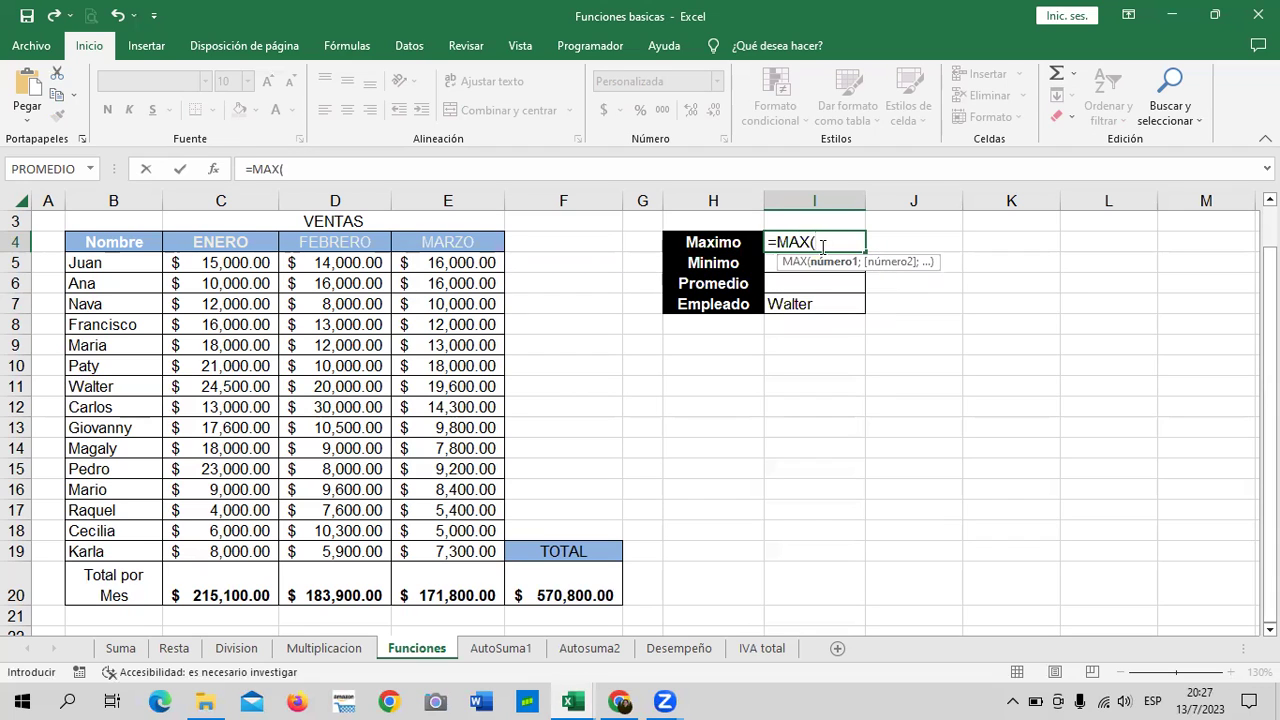
pyautogui.moveTo(195, 262)
pyautogui.mouseDown()
pyautogui.moveTo(417, 551)
pyautogui.moveTo(447, 243)
pyautogui.mouseUp()
pyautogui.press('BackSpace')
pyautogui.press('BackSpace')
pyautogui.press('BackSpace')
pyautogui.press('BackSpace')
pyautogui.press('BackSpace')
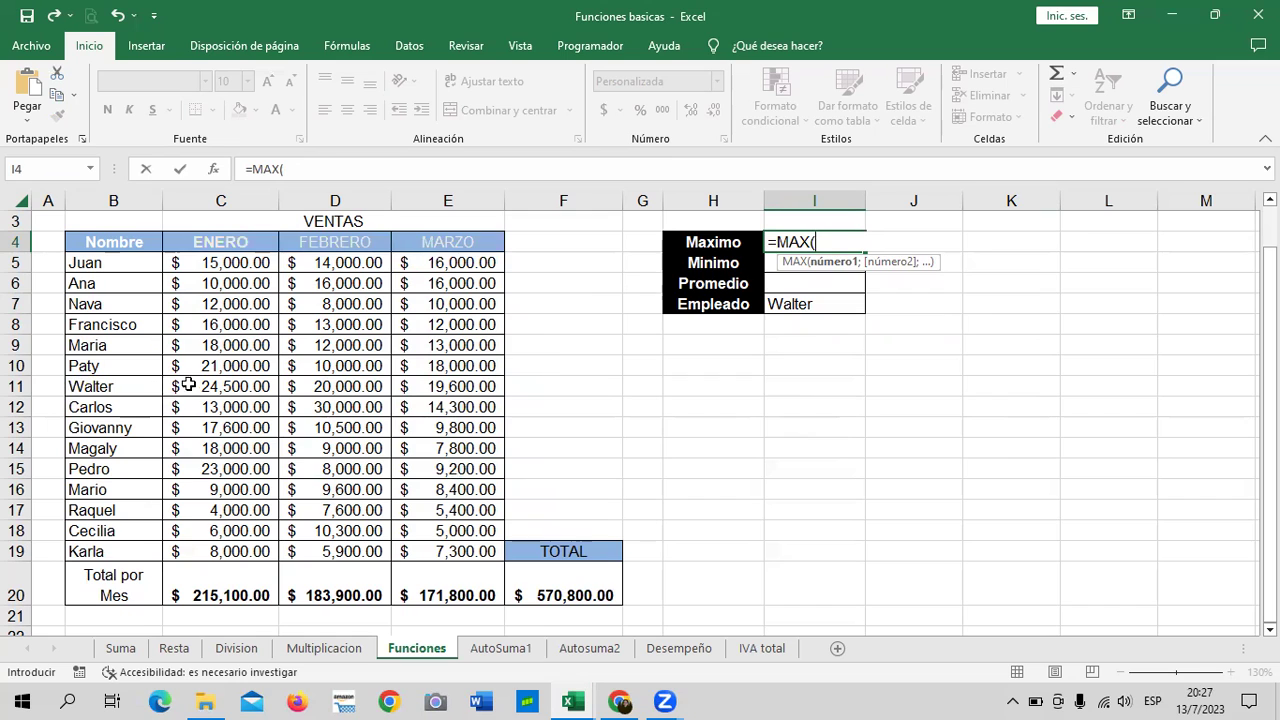
pyautogui.moveTo(184, 384); pyautogui.dragTo(447, 386)
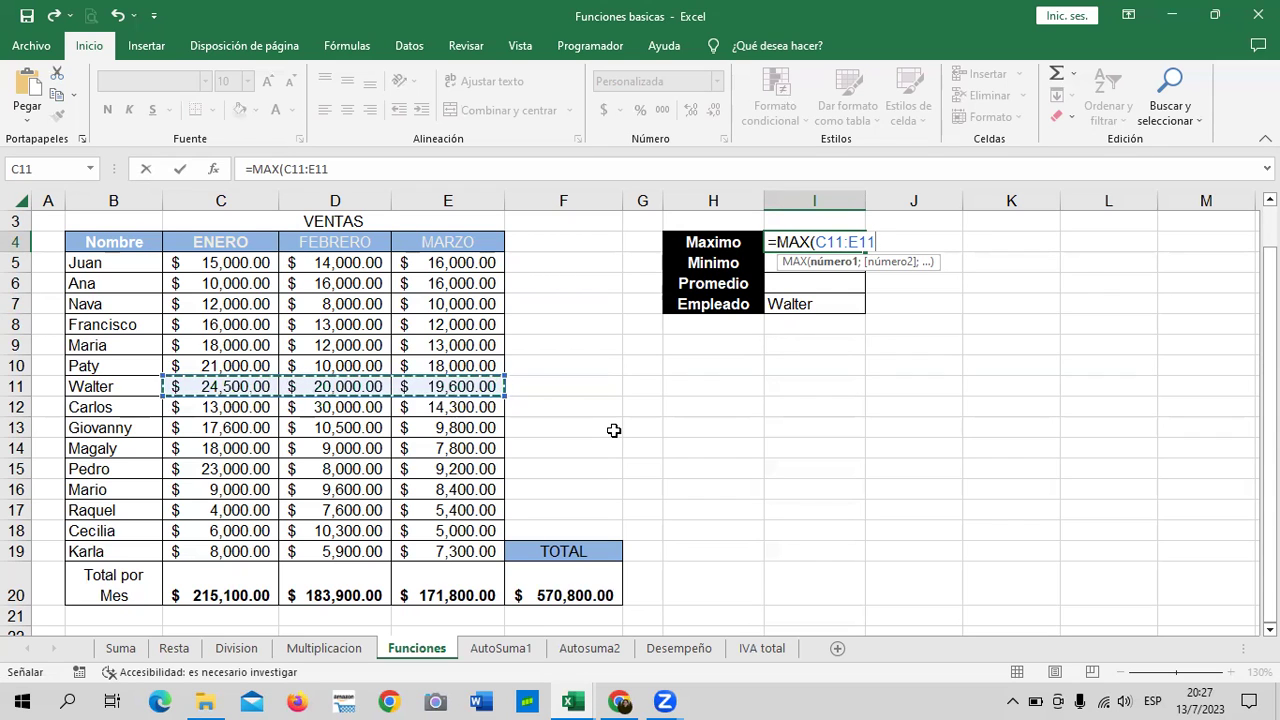
pyautogui.write(')')
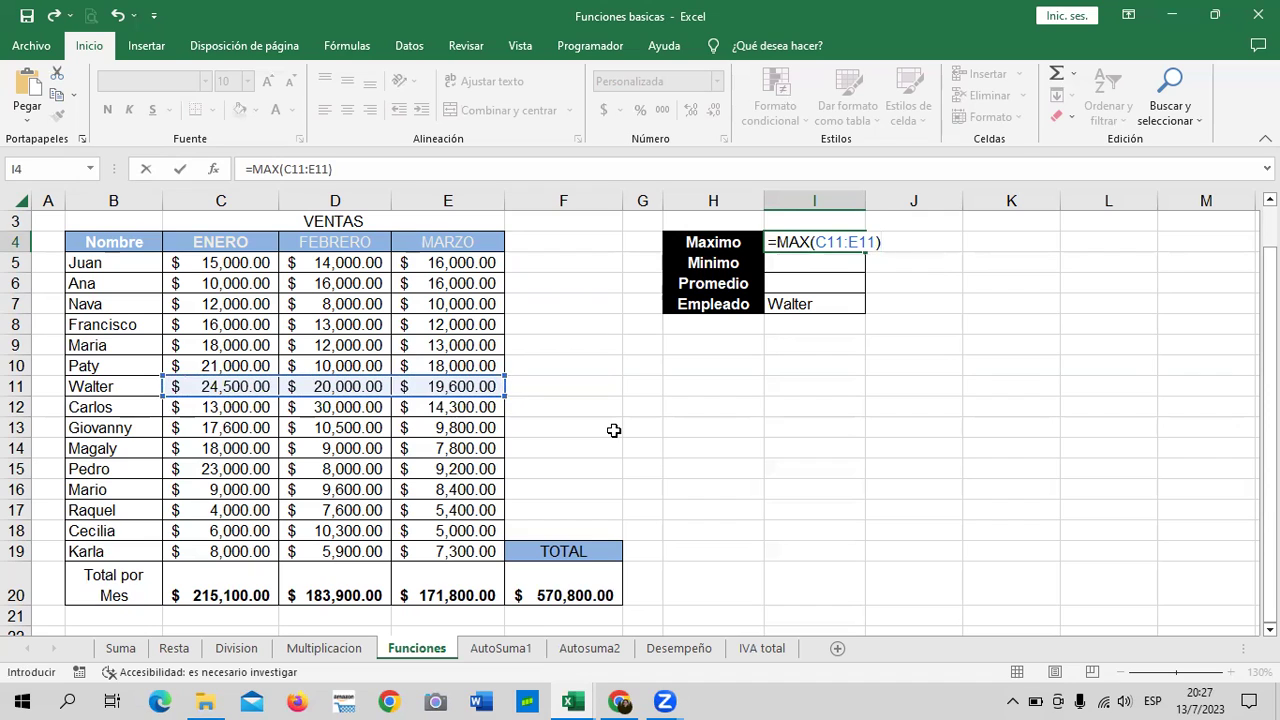
pyautogui.press('Return')
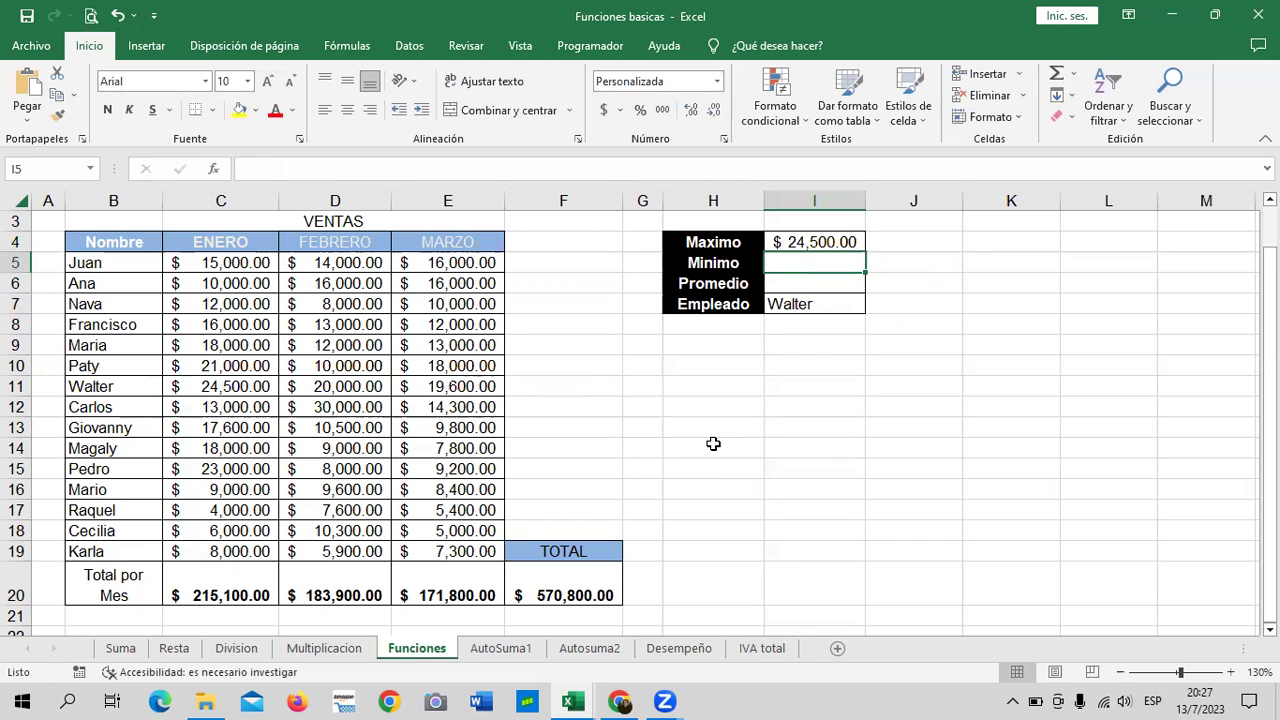
pyautogui.click(760, 446)
# Step: Enter =MAX(C5:E19) in I13 to return the table's overall maximum, 30,000.00
pyautogui.click(787, 426)
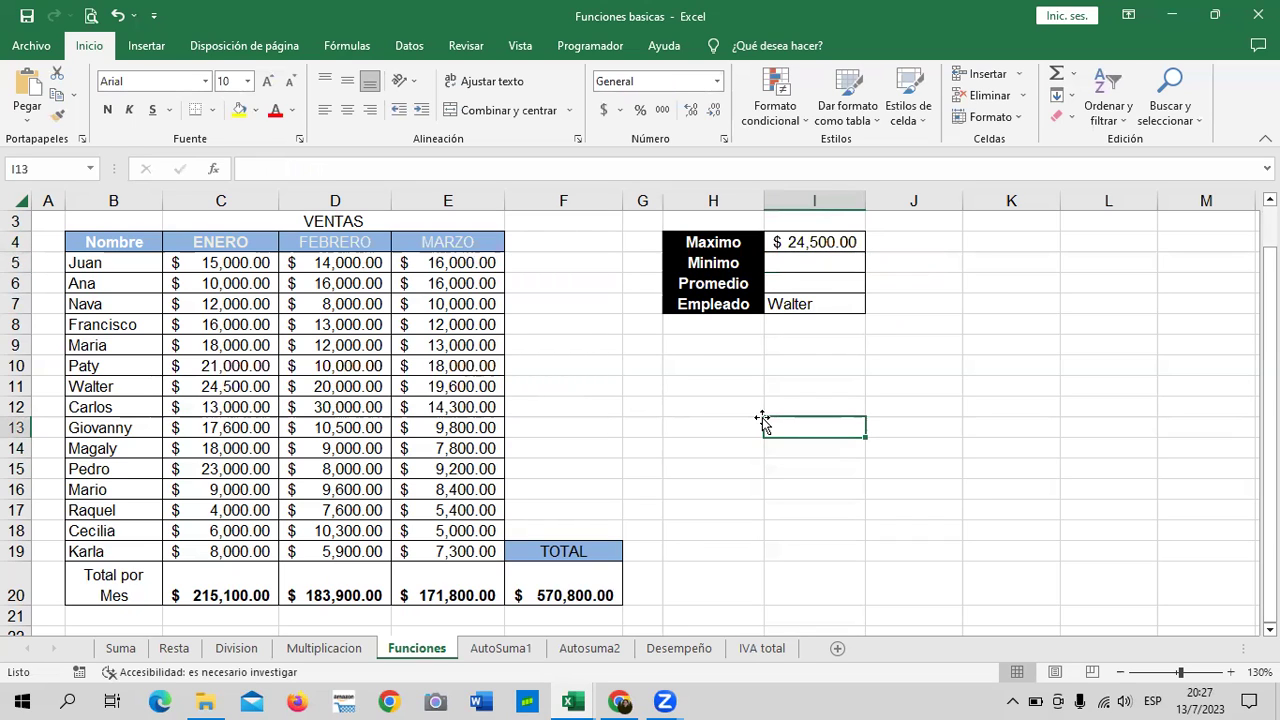
pyautogui.write('=M')
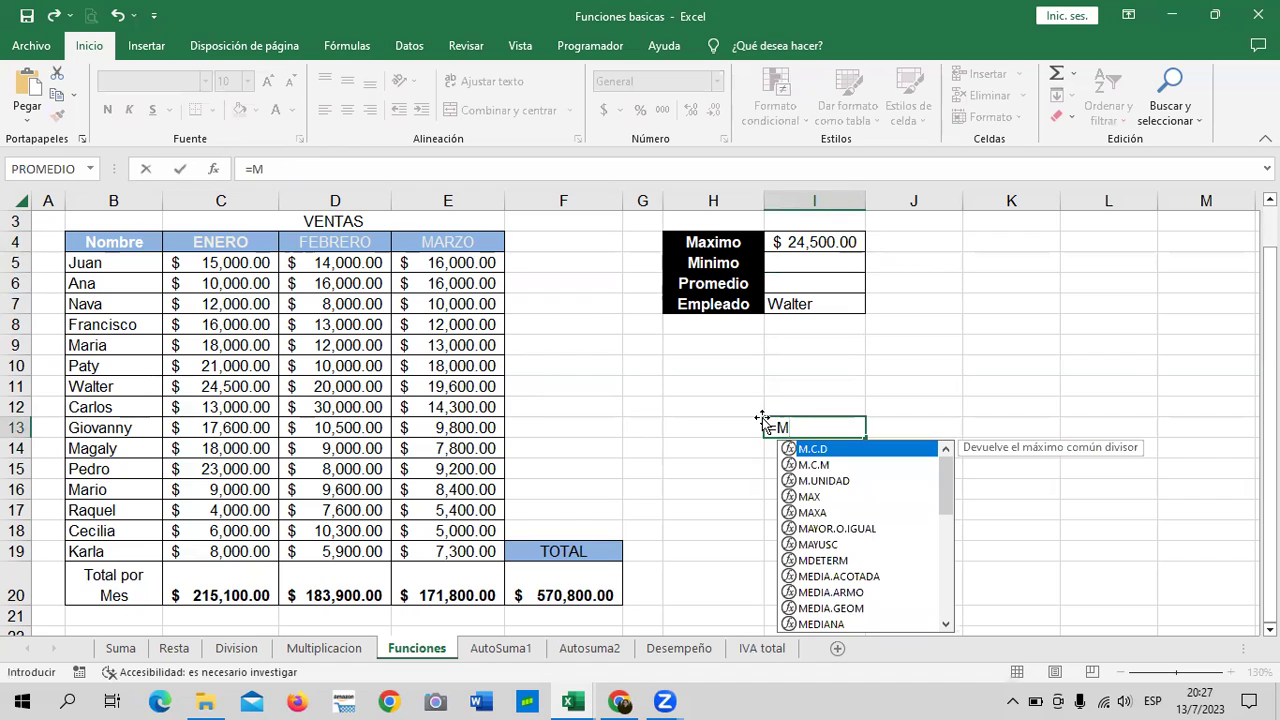
pyautogui.write('W')
pyautogui.press('BackSpace')
pyautogui.press('BackSpace')
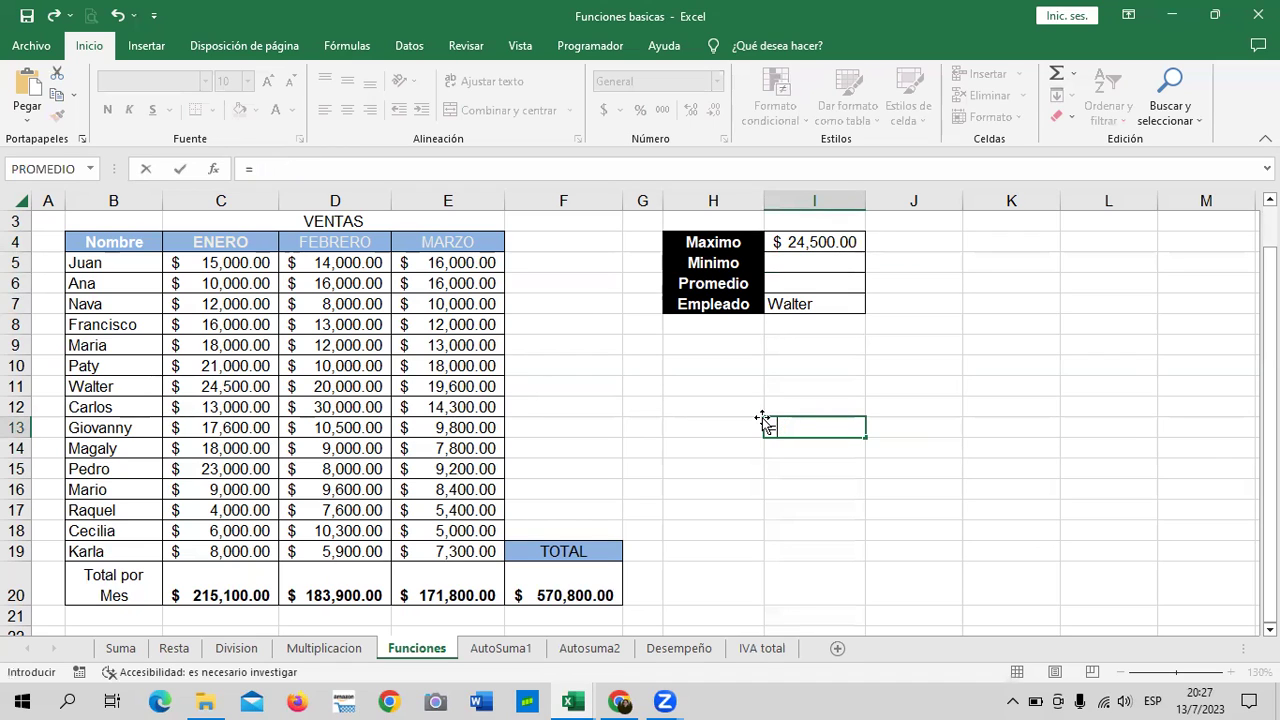
pyautogui.write('MA')
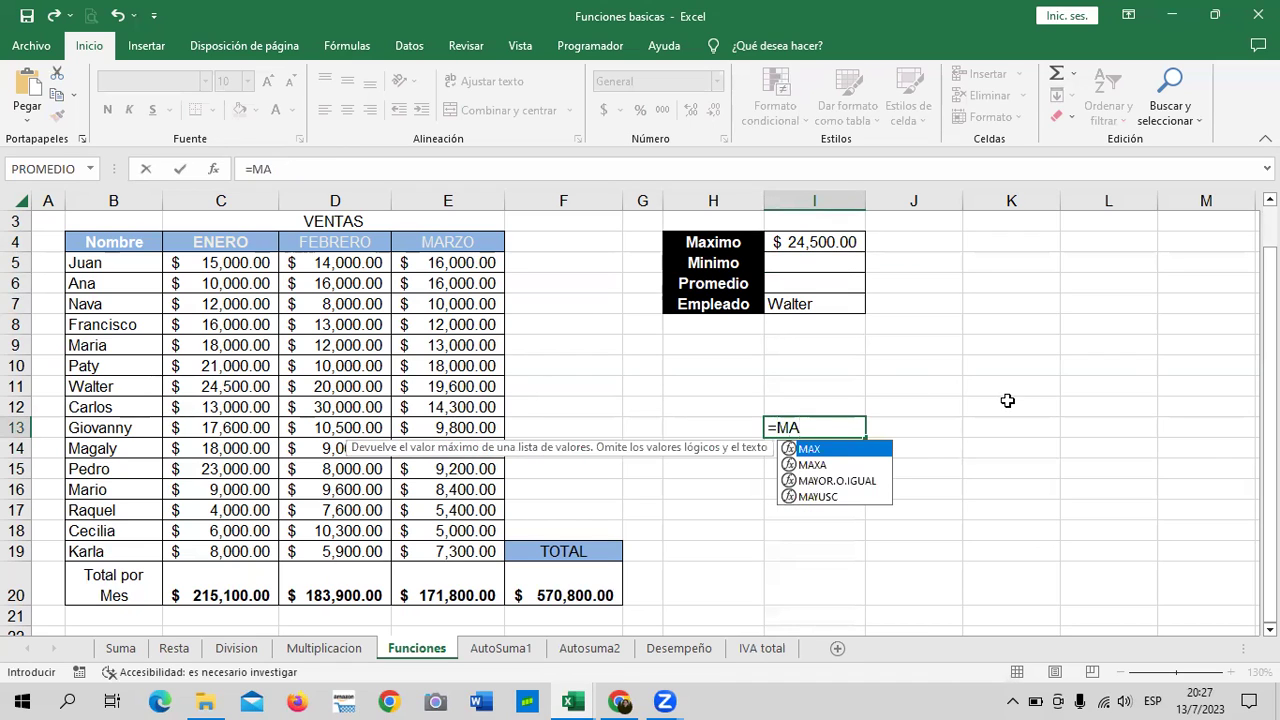
pyautogui.write('X')
pyautogui.doubleClick(828, 450)
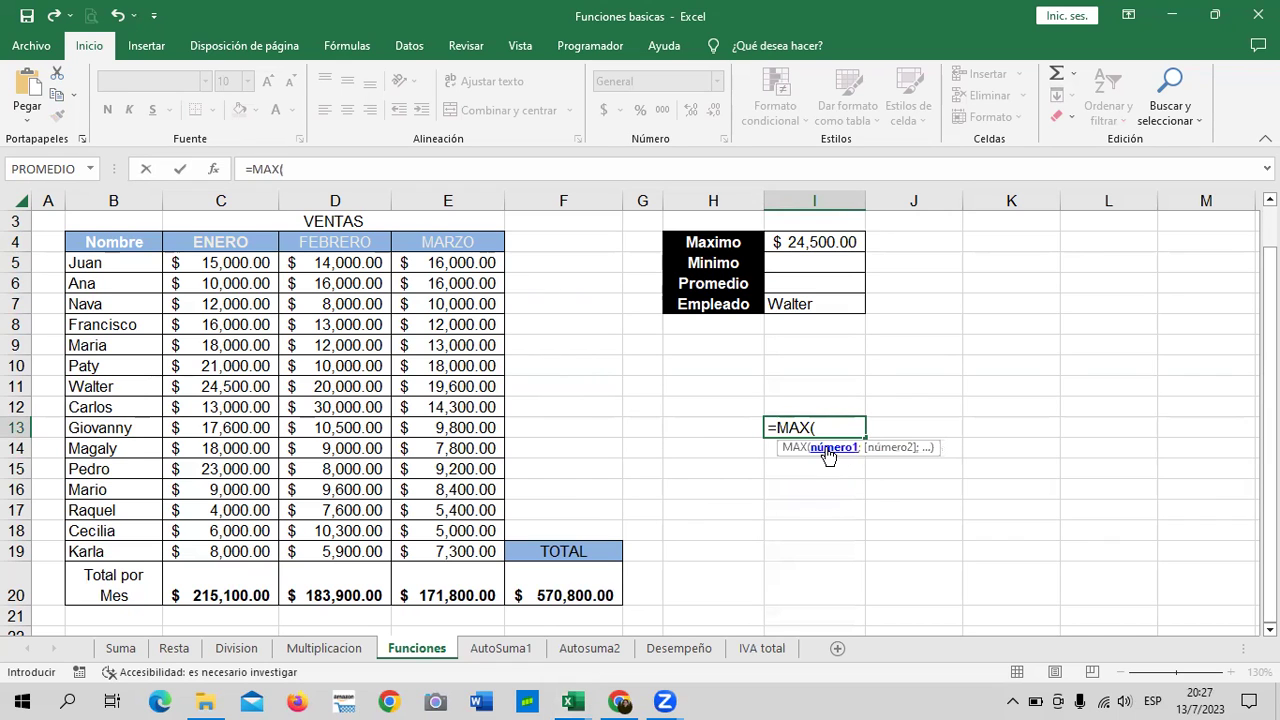
pyautogui.moveTo(243, 262); pyautogui.dragTo(446, 546)
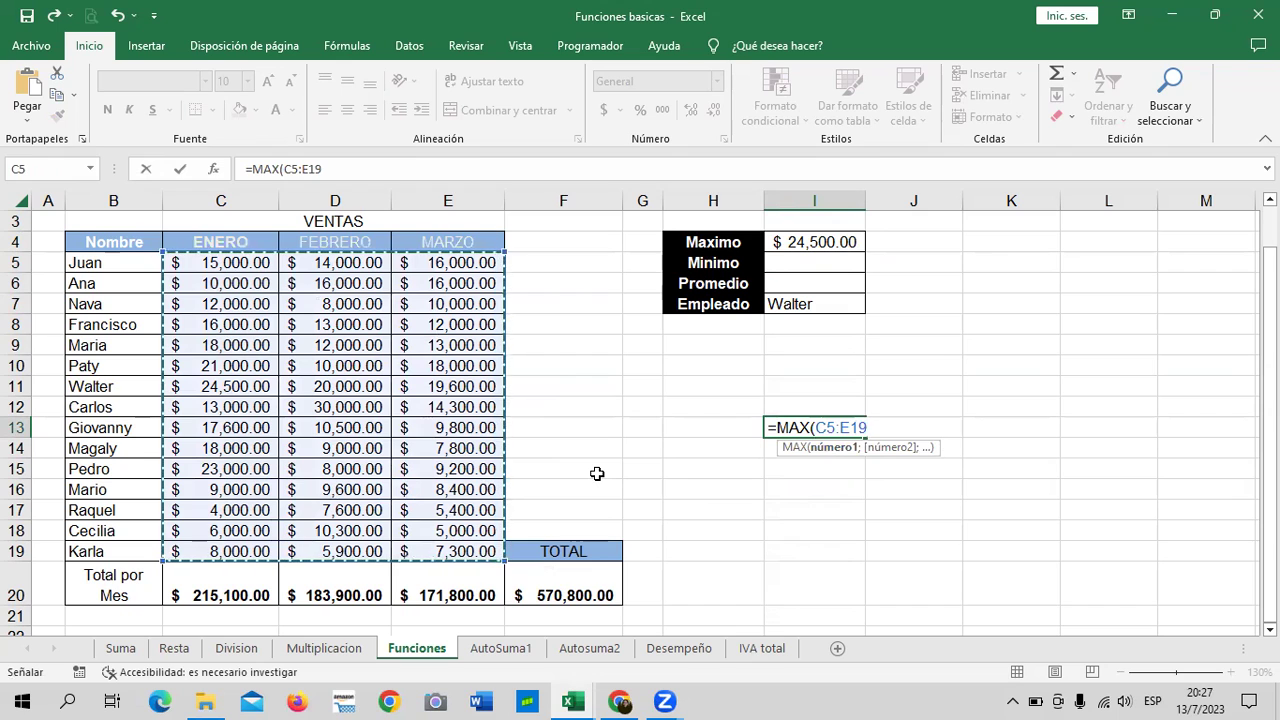
pyautogui.write(')')
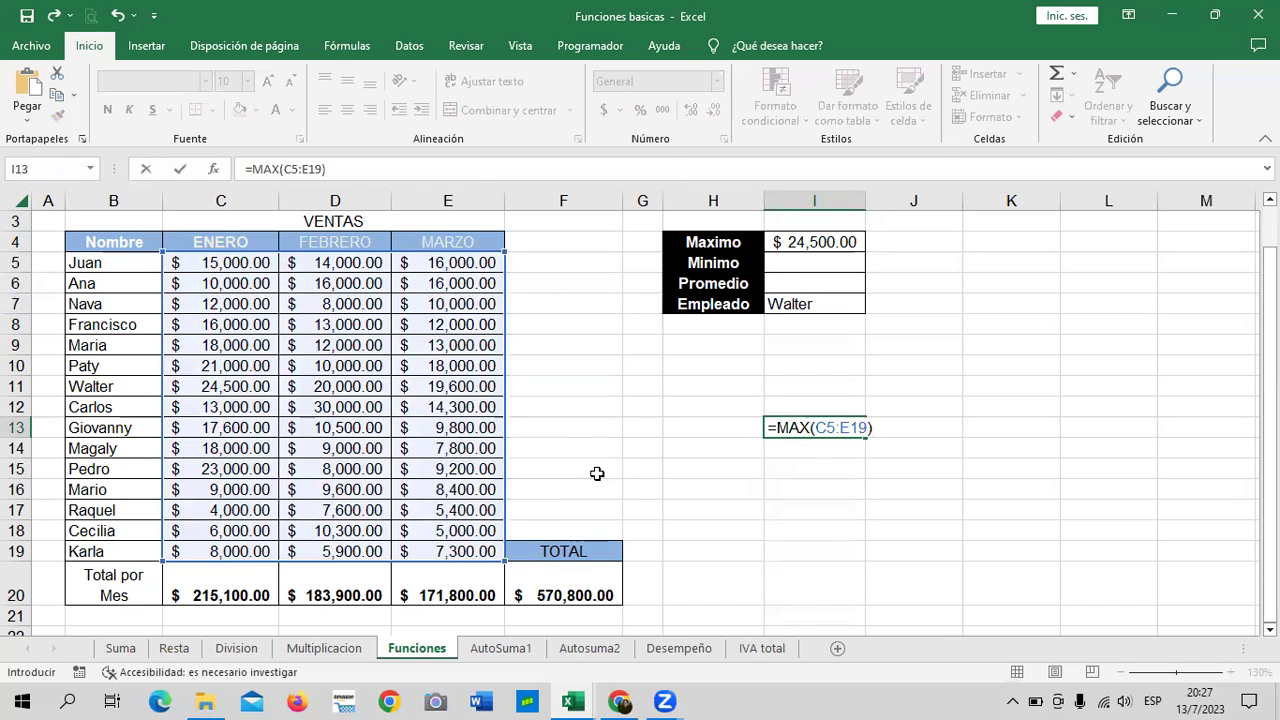
pyautogui.press('Return')
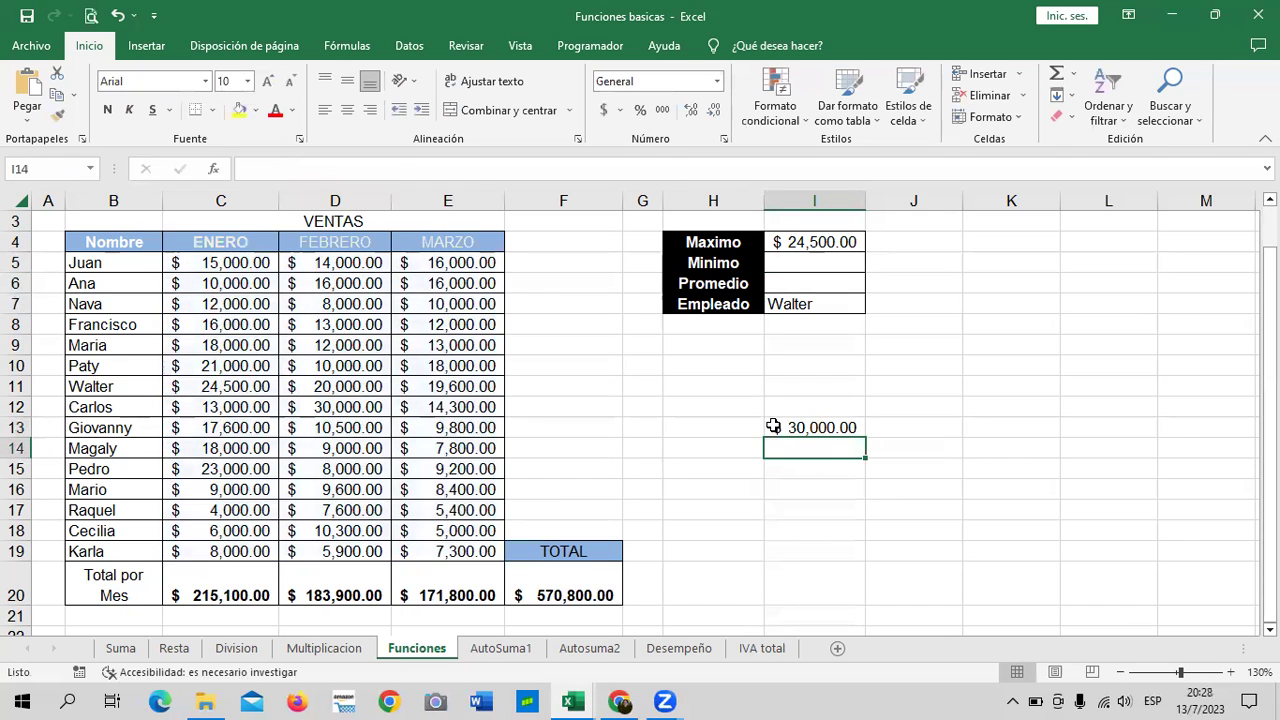
pyautogui.click(784, 427)
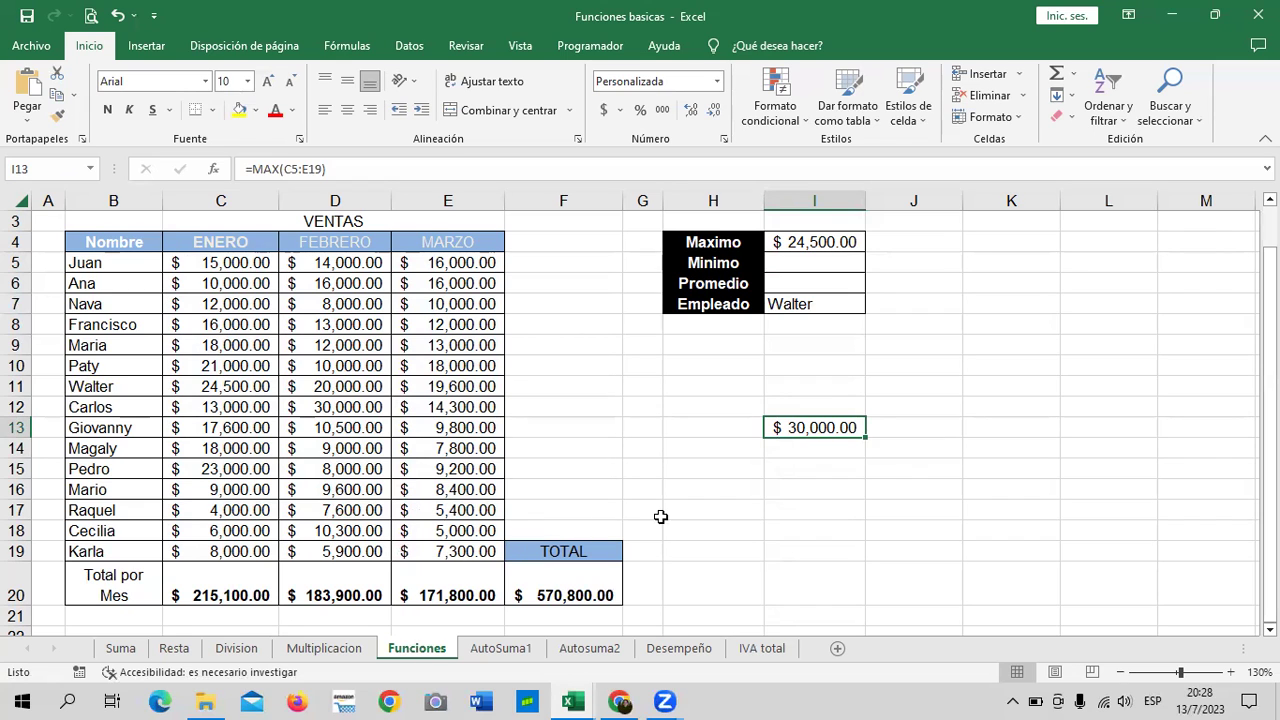
# Step: Highlight sales in C5:E19 equal to 30000 with light red fill and dark red text
pyautogui.moveTo(257, 266)
pyautogui.mouseDown()
pyautogui.moveTo(443, 513)
pyautogui.moveTo(447, 551)
pyautogui.mouseUp()
pyautogui.click(802, 122)
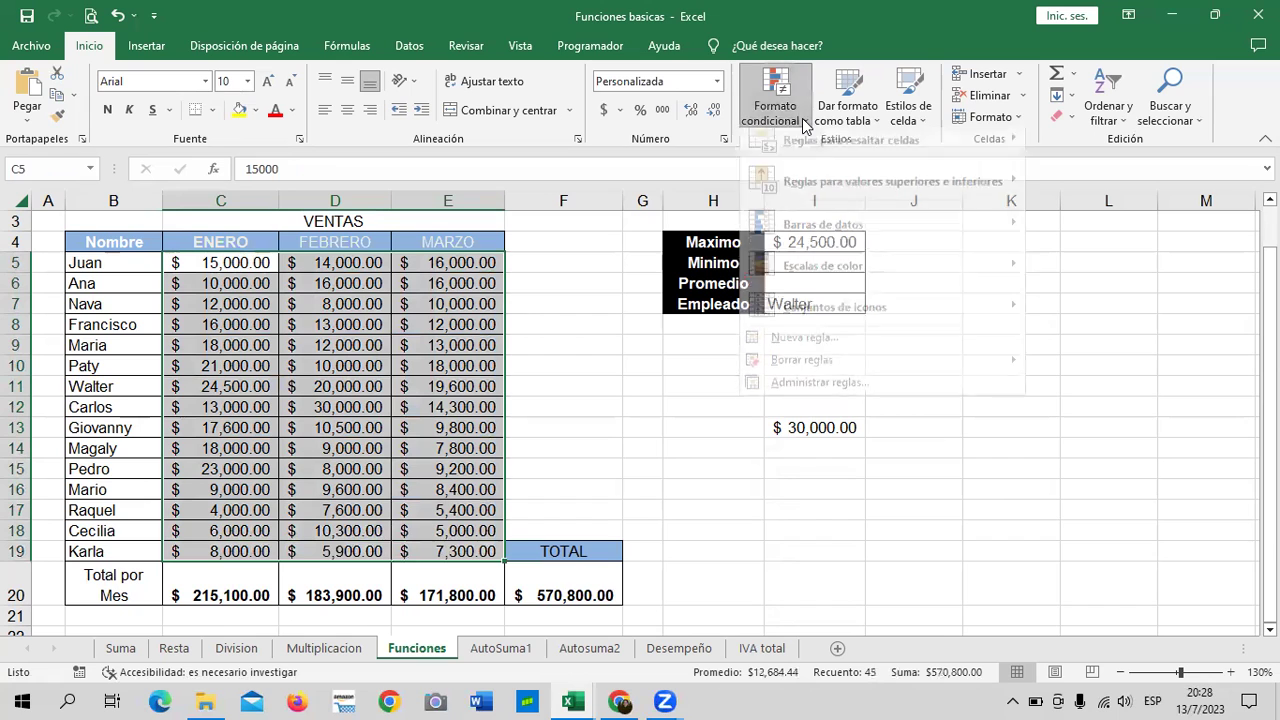
pyautogui.moveTo(862, 148)
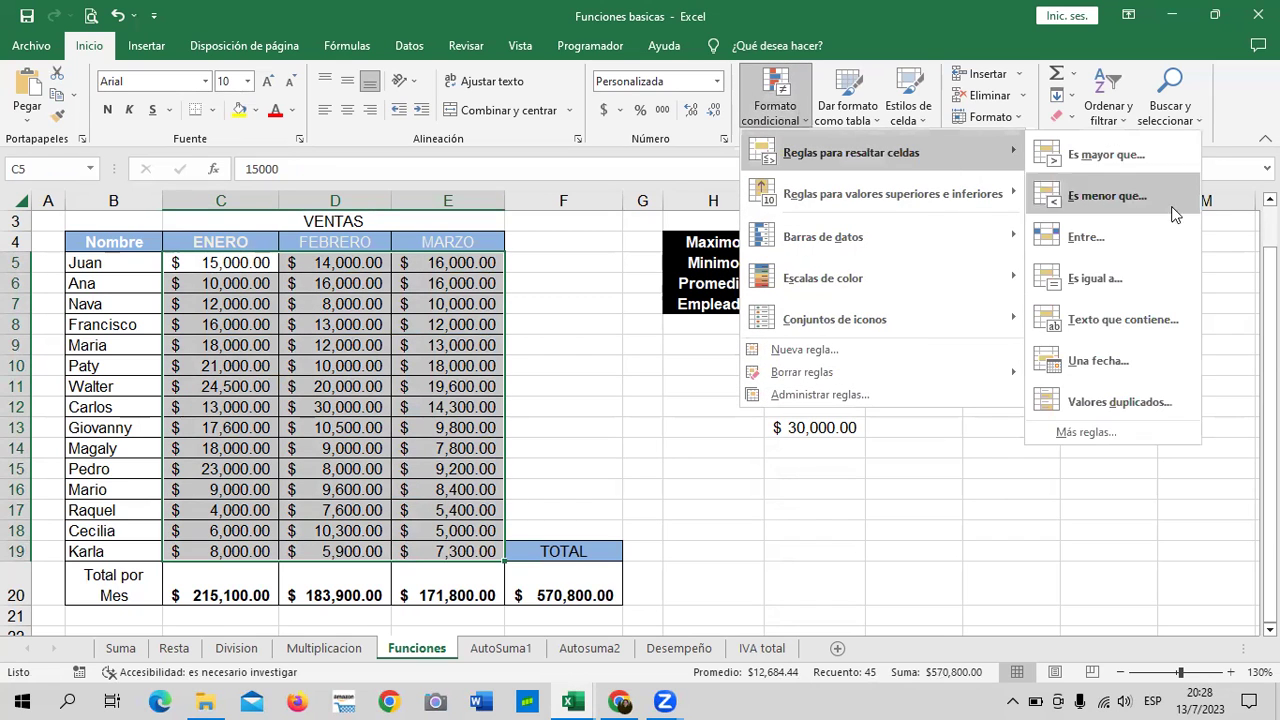
pyautogui.click(1171, 275)
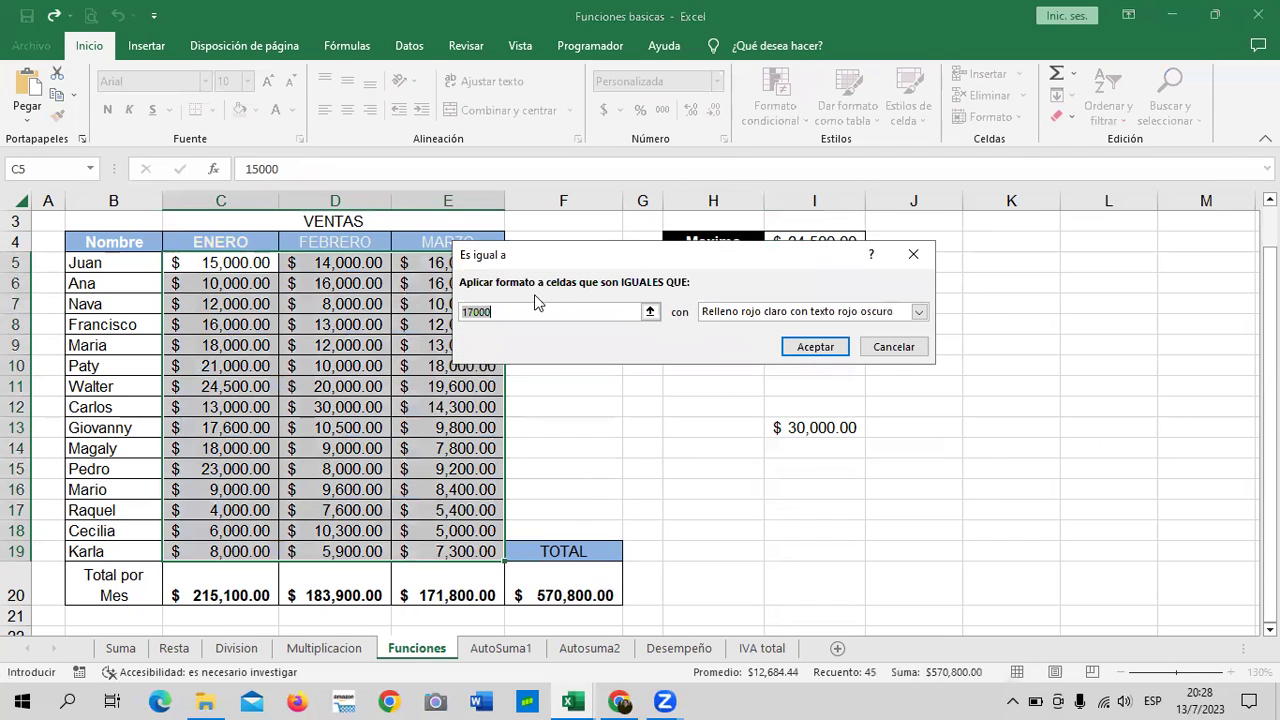
pyautogui.write('30')
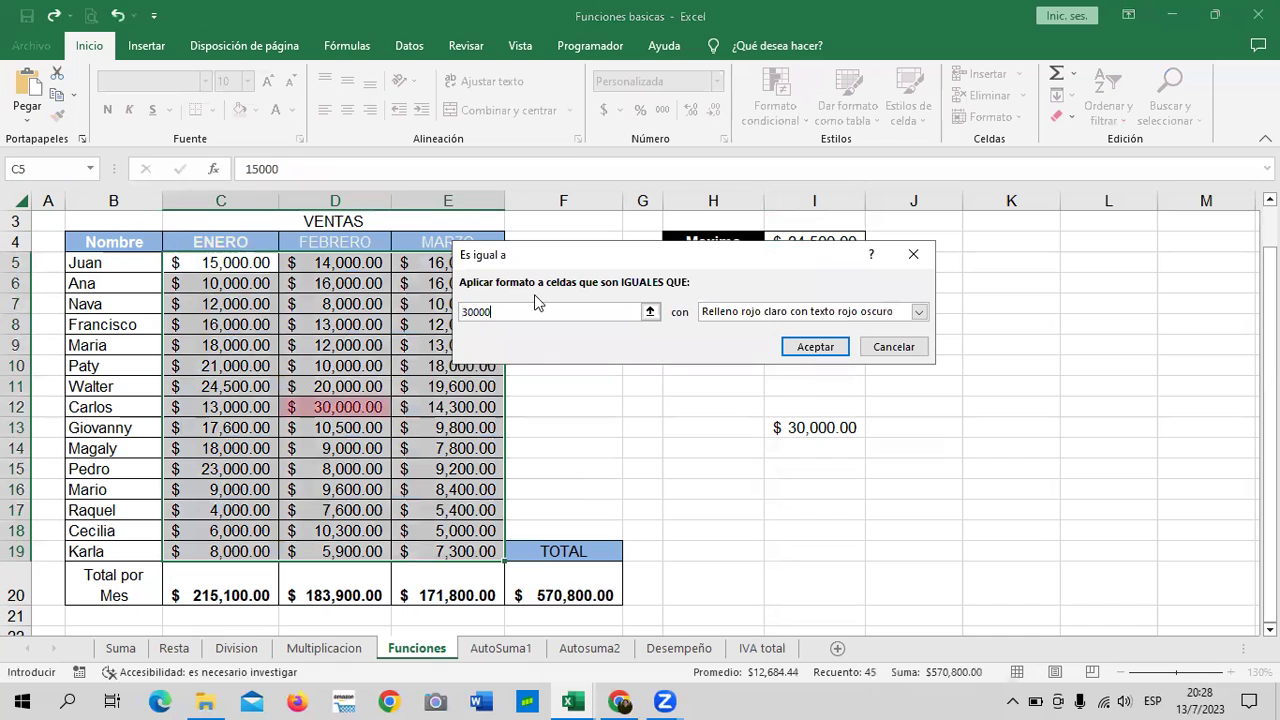
pyautogui.click(814, 346)
pyautogui.click(980, 362)
pyautogui.click(290, 408)
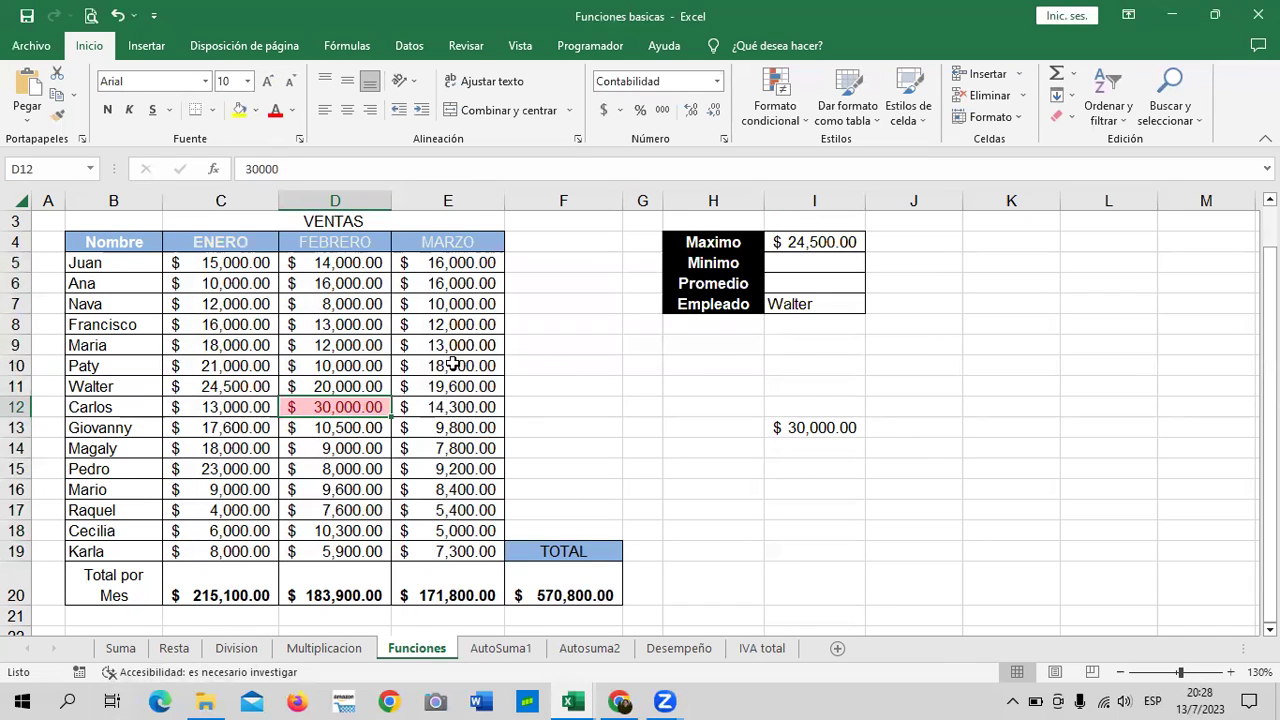
pyautogui.scroll(-3, 292, 355)
pyautogui.scroll(-4, 291, 357)
pyautogui.scroll(-1, 310, 362)
pyautogui.scroll(5, 318, 367)
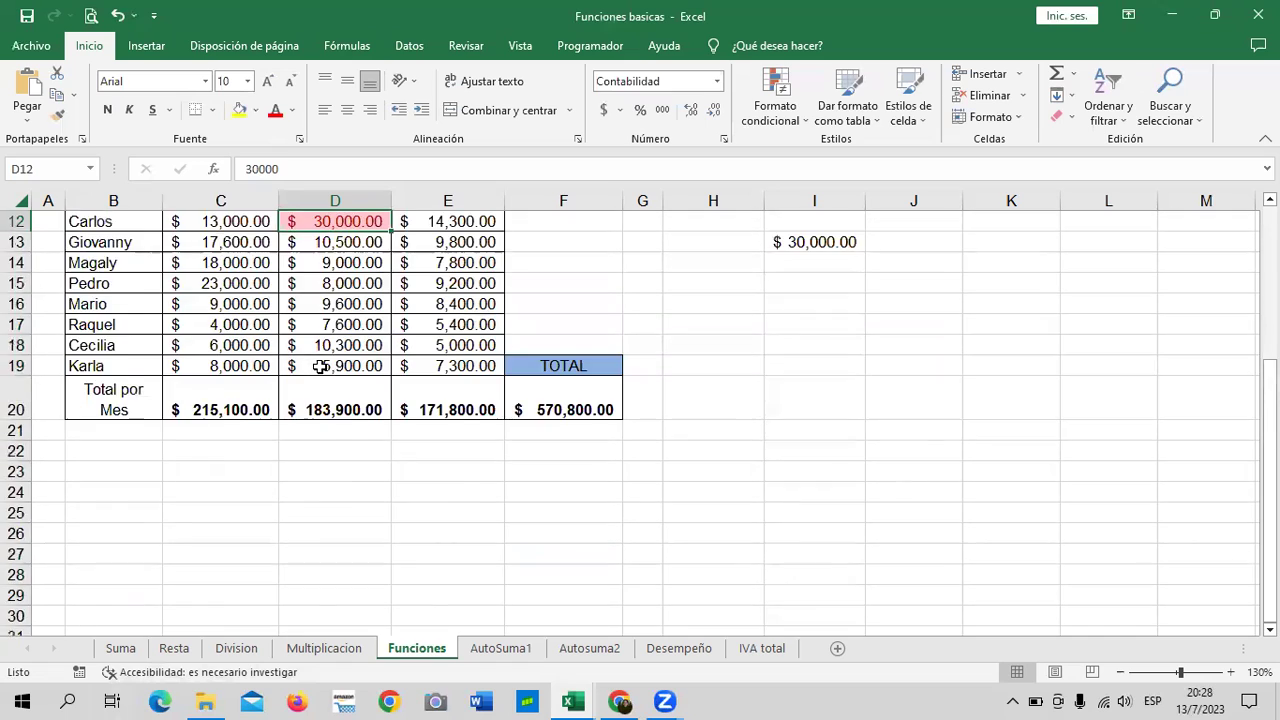
pyautogui.scroll(4, 323, 363)
pyautogui.scroll(-1, 423, 443)
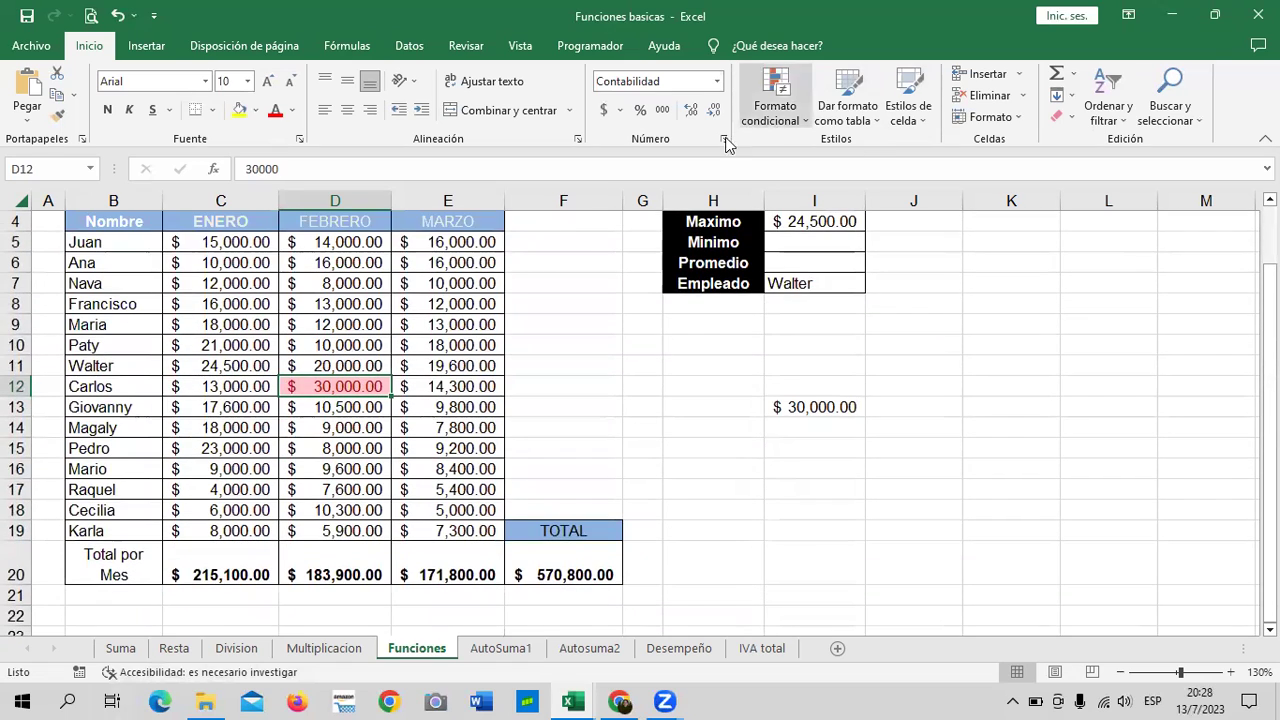
pyautogui.scroll(1, 528, 292)
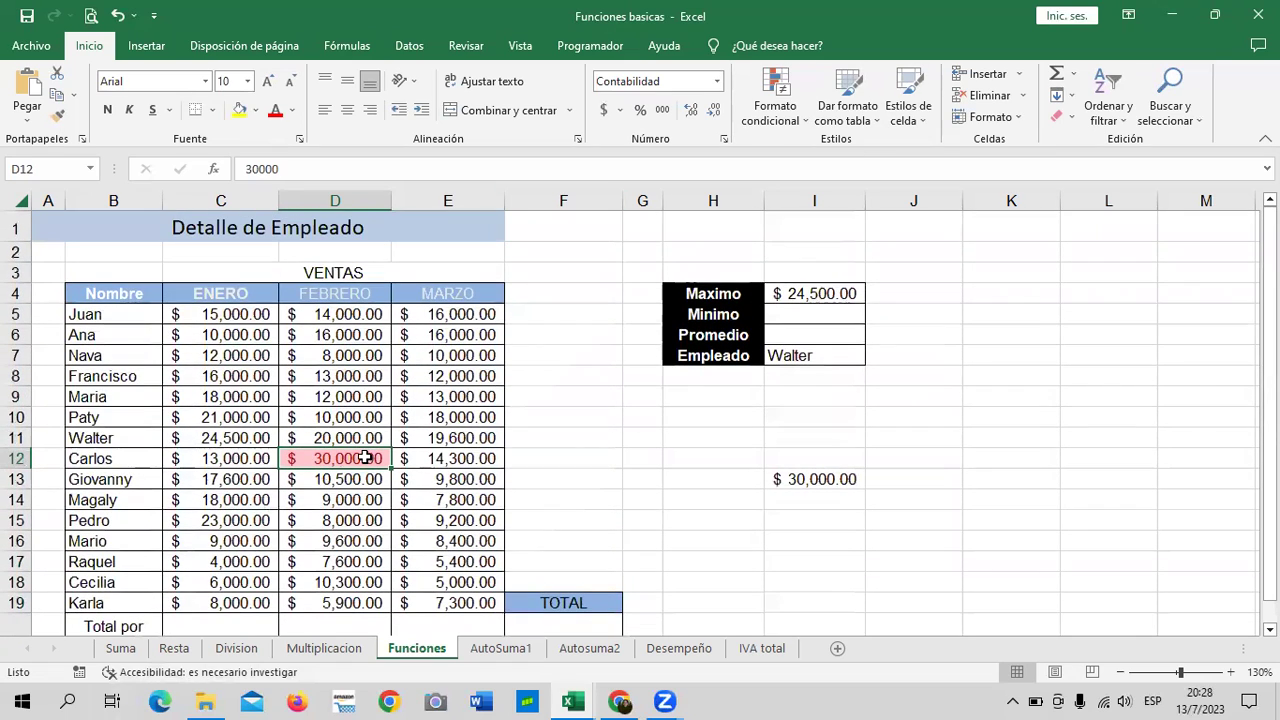
pyautogui.scroll(-1, 365, 458)
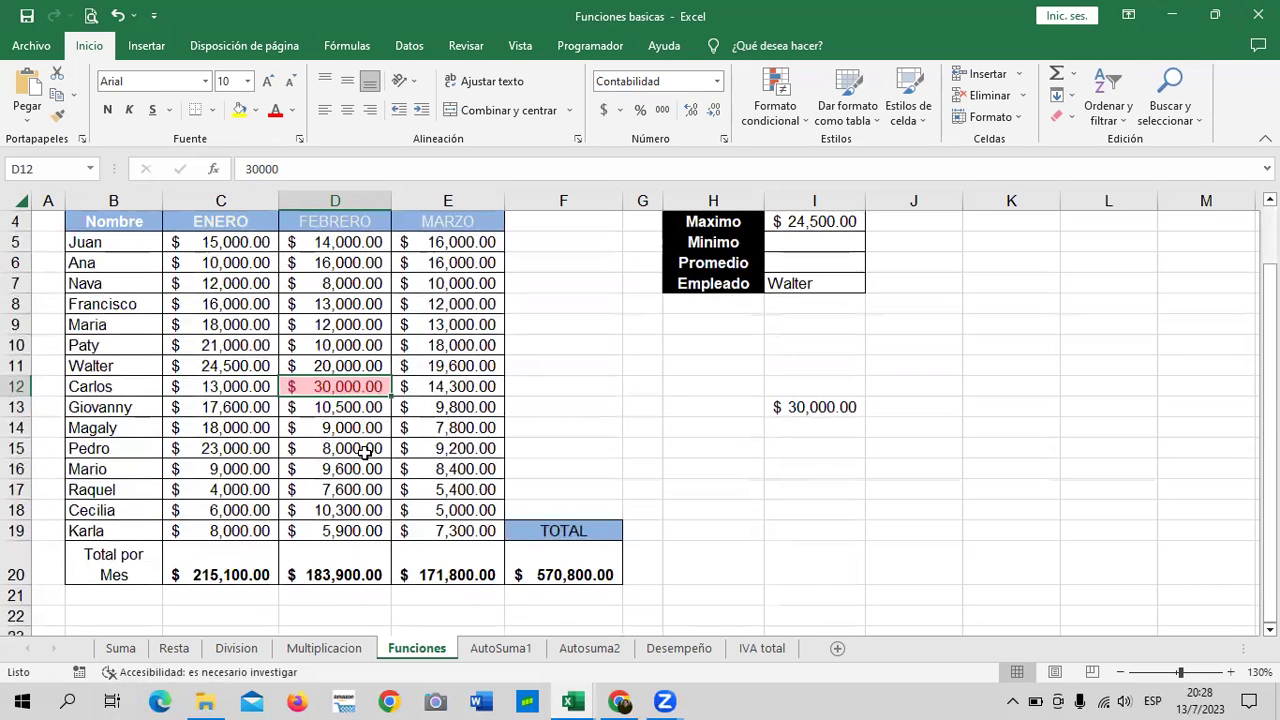
pyautogui.click(828, 488)
pyautogui.scroll(1, 796, 479)
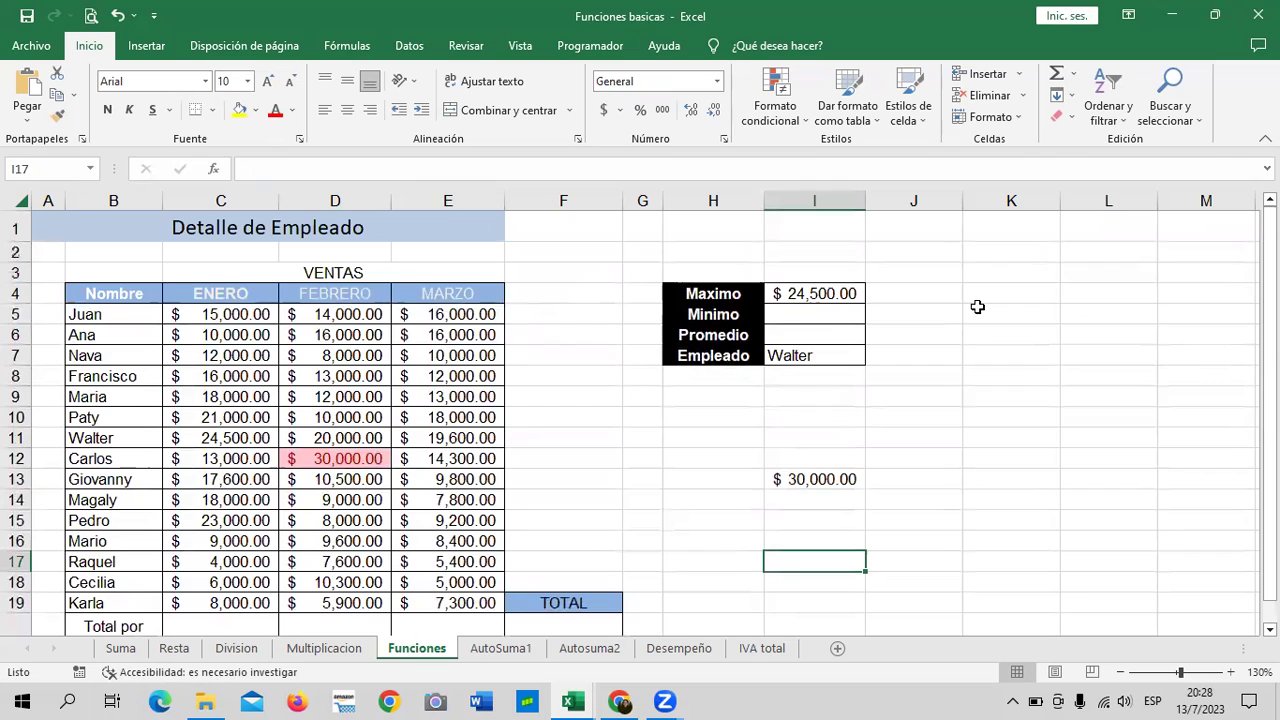
pyautogui.click(821, 313)
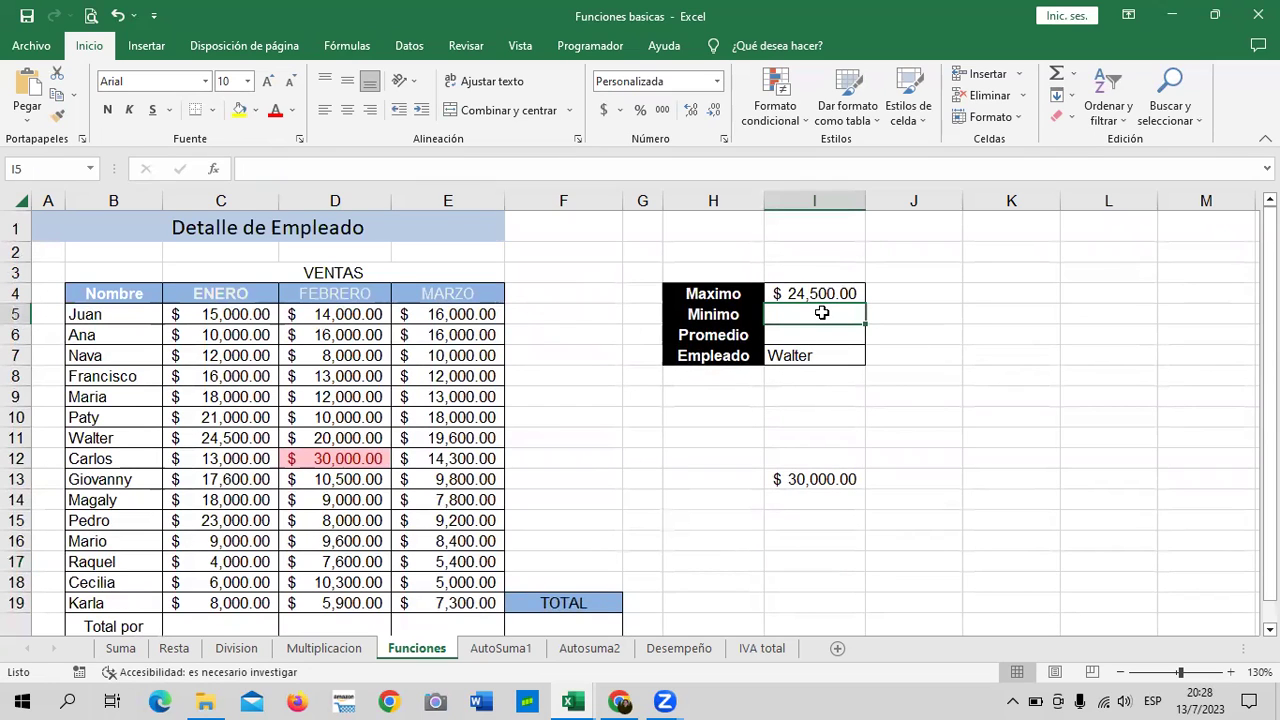
# Step: Enter =MIN(C11:E11) in I5, showing Walter's lowest sale of 19,600.00
pyautogui.write('=')
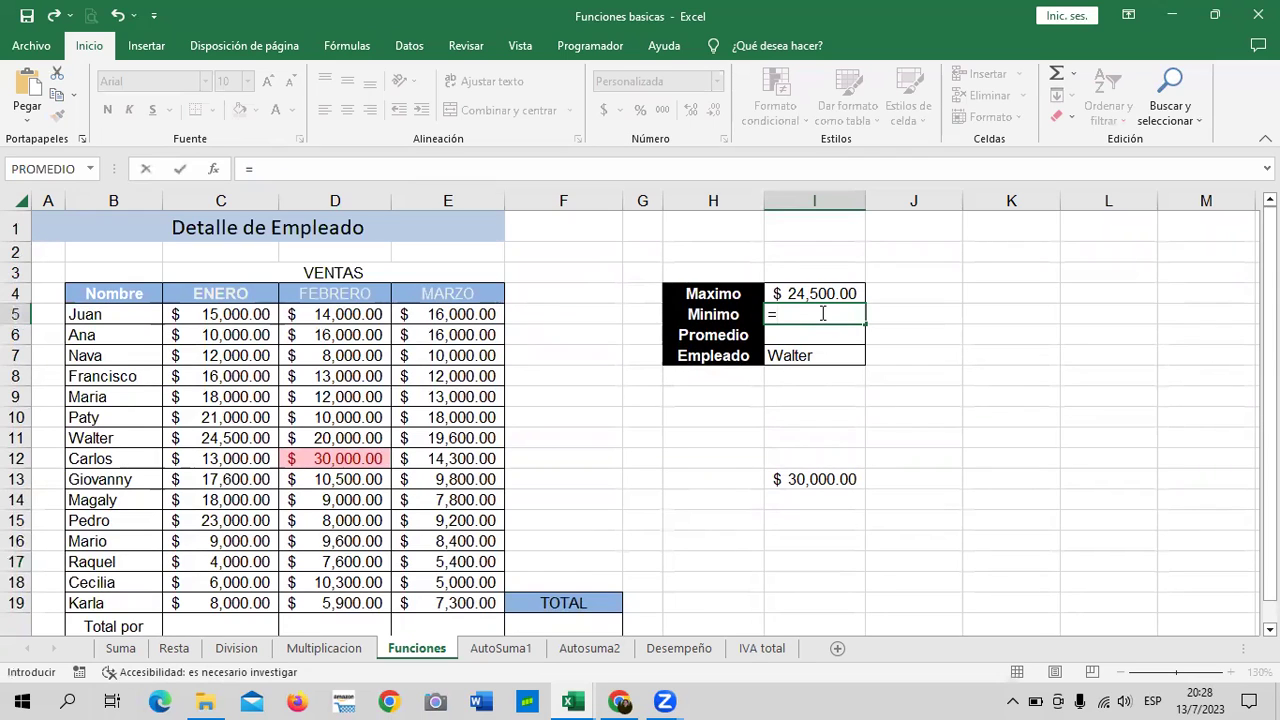
pyautogui.write('MIN')
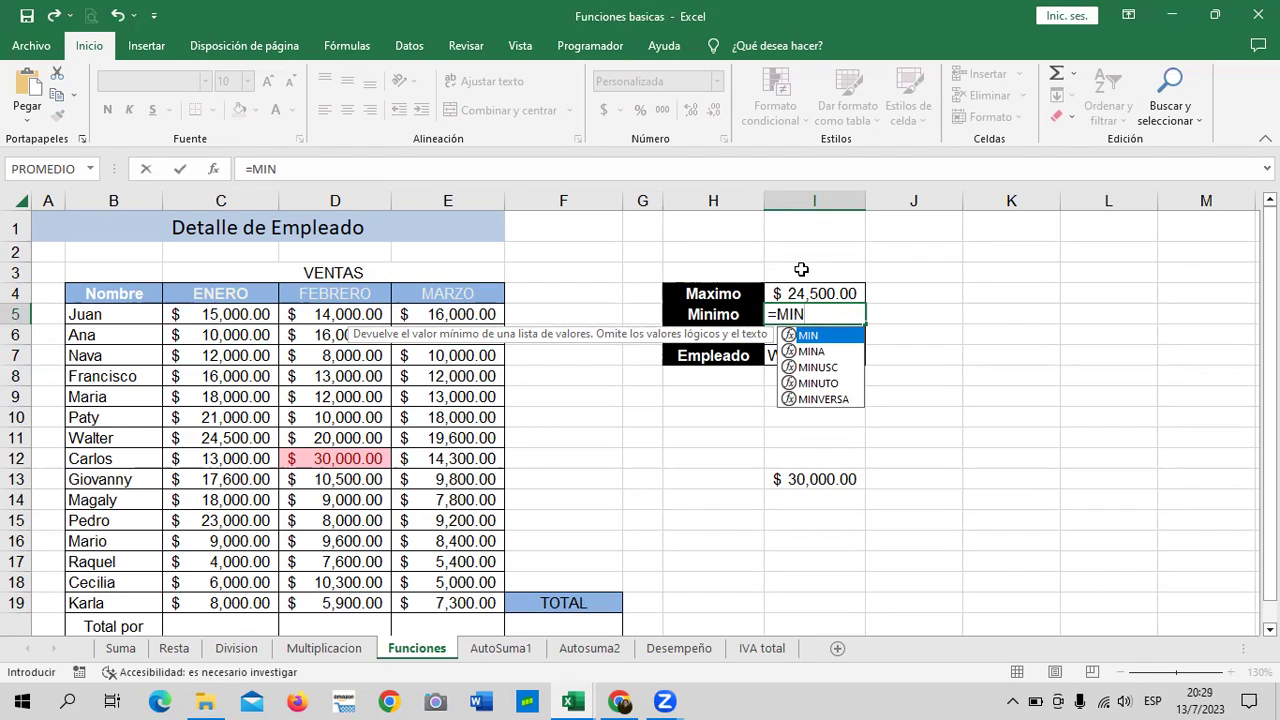
pyautogui.doubleClick(837, 337)
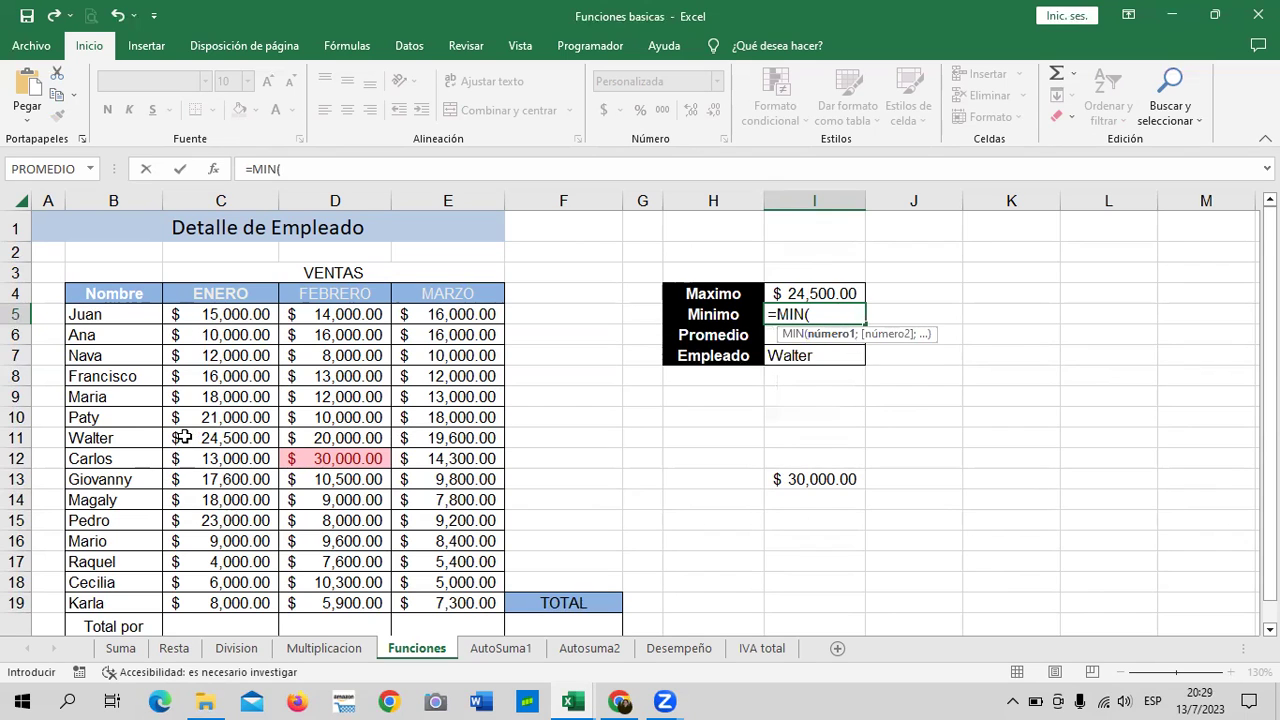
pyautogui.moveTo(188, 438); pyautogui.dragTo(443, 434)
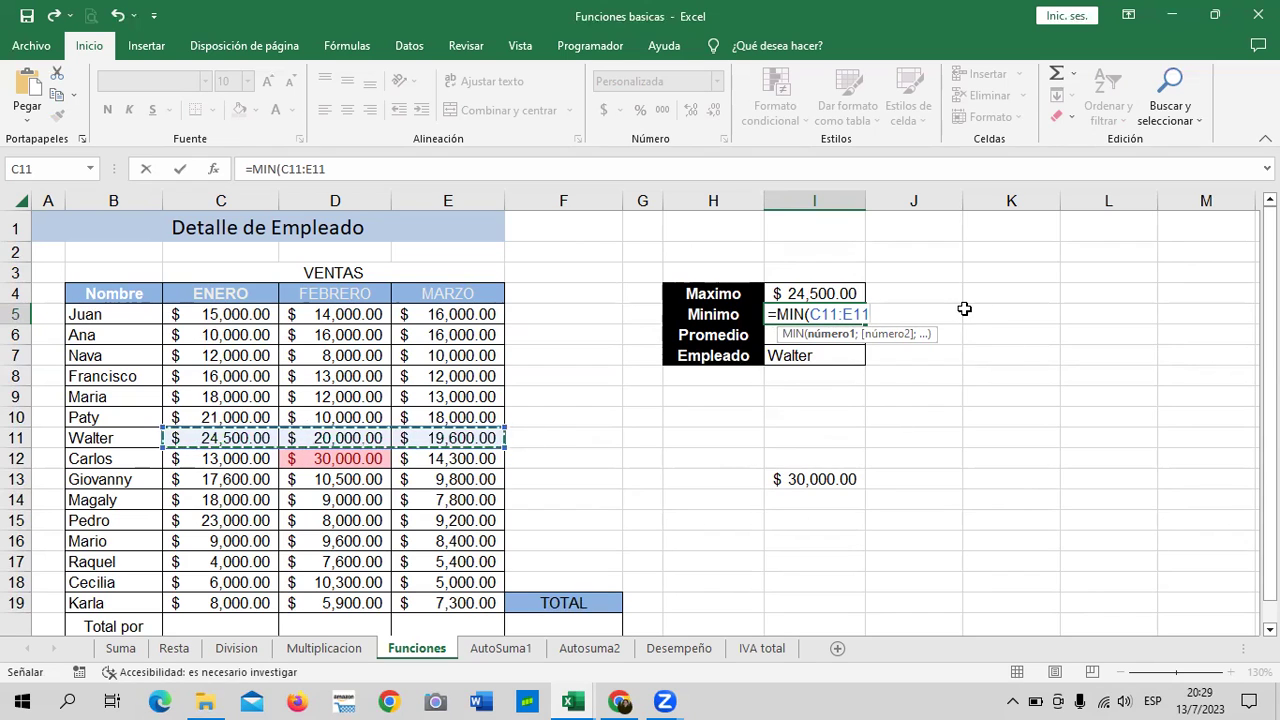
pyautogui.write(')')
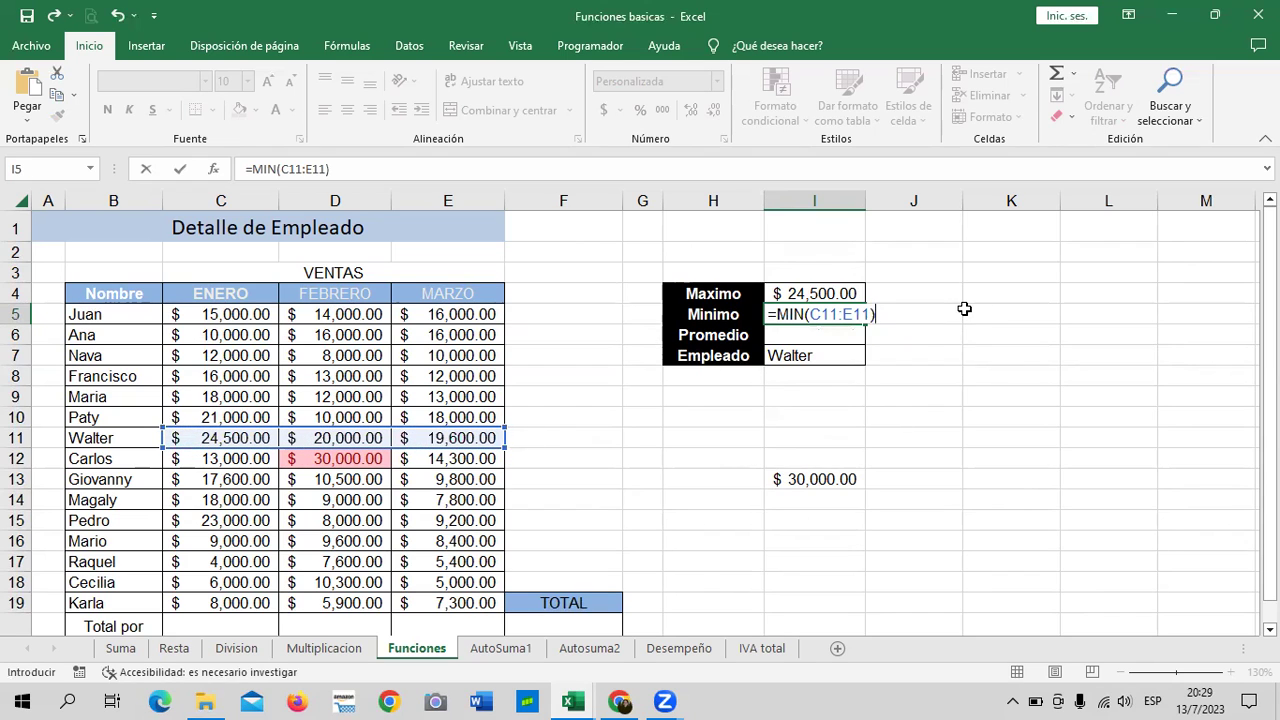
pyautogui.press('Return')
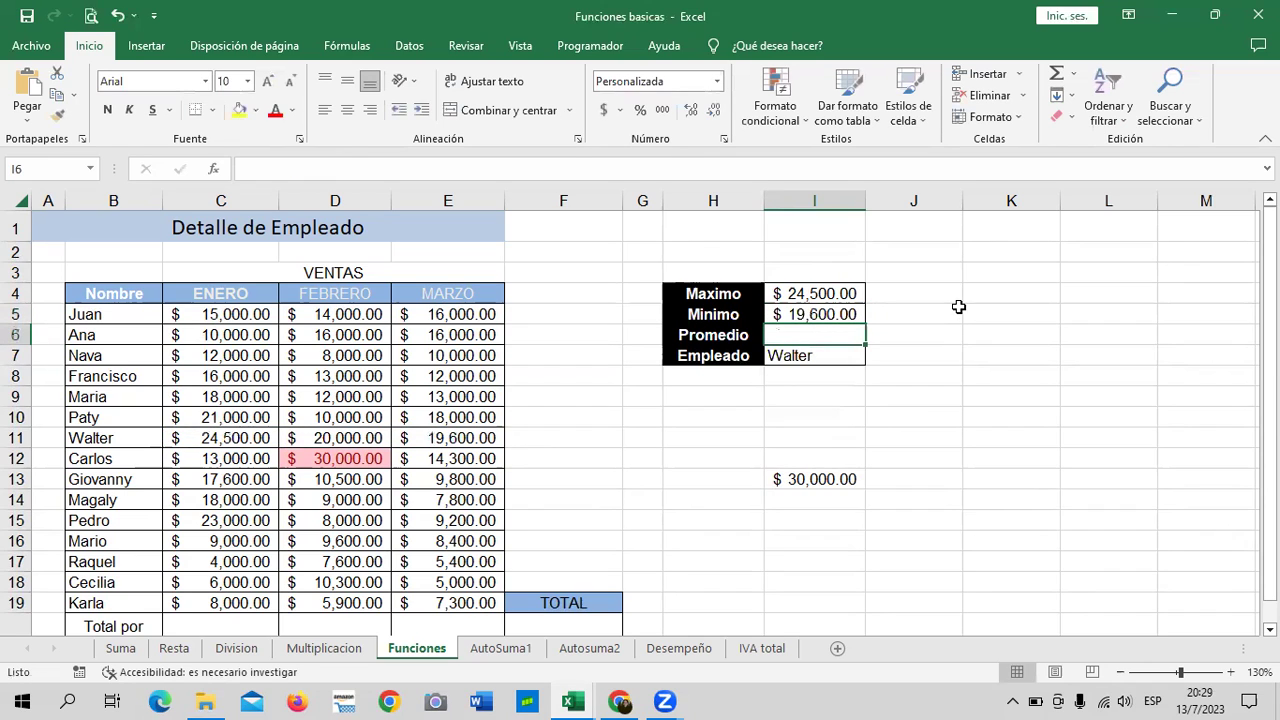
pyautogui.click(817, 296)
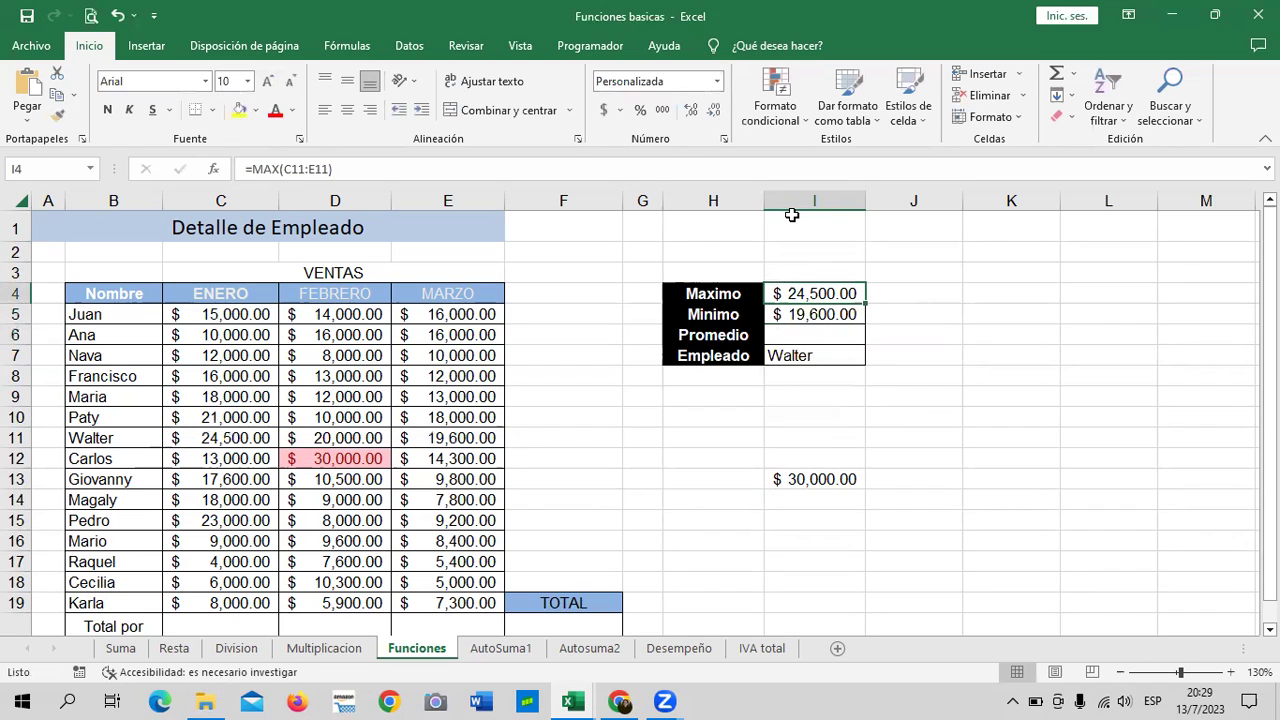
pyautogui.click(810, 316)
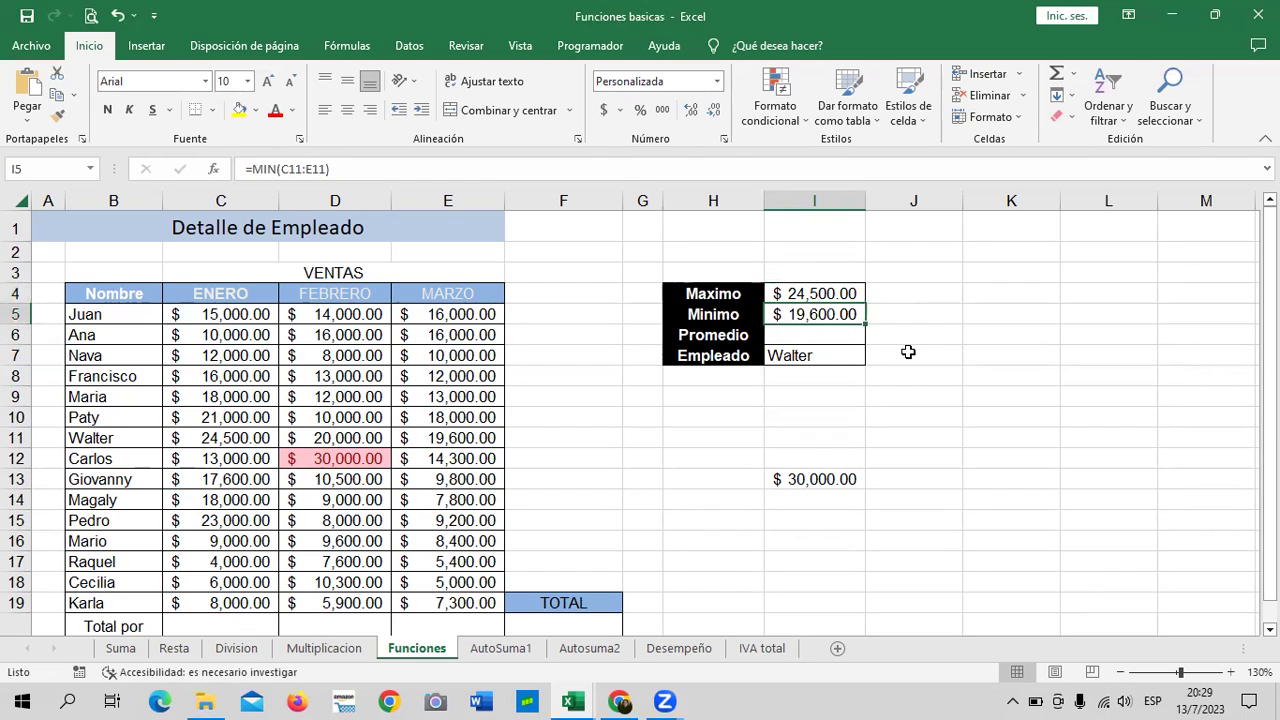
pyautogui.click(833, 335)
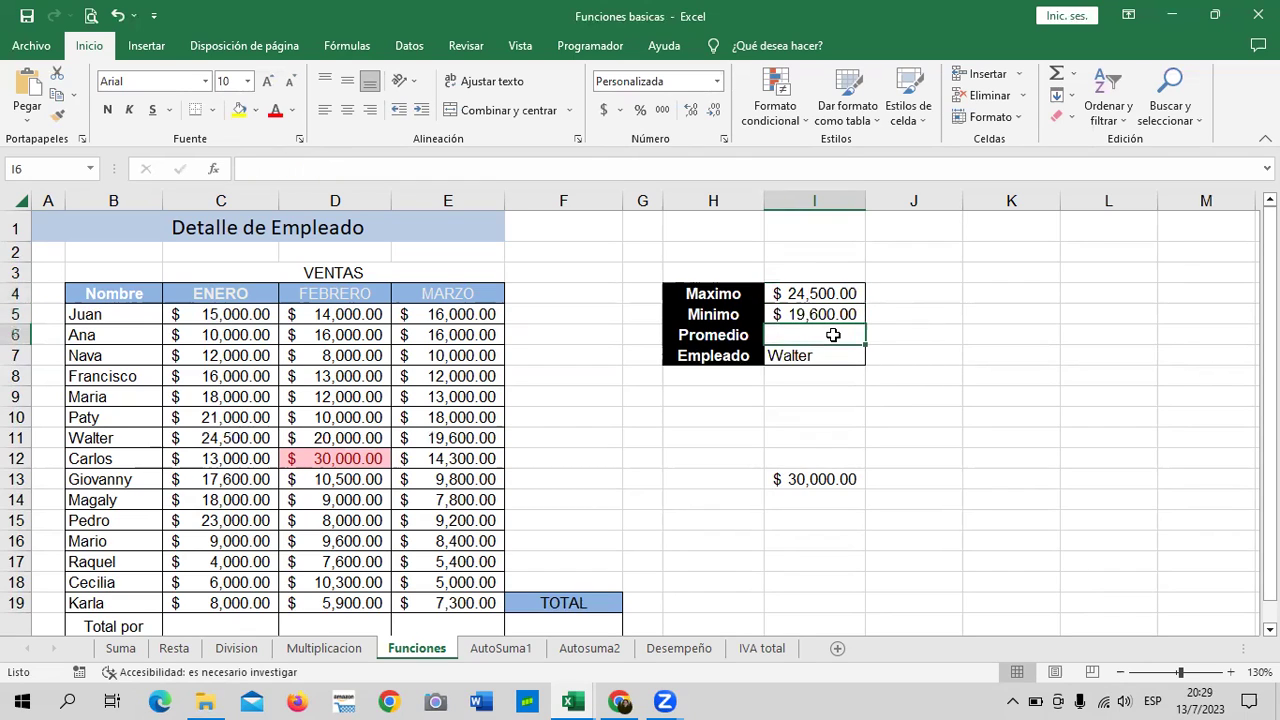
# Step: Enter =PROMEDIO(C11:E11) in I6 to show Walter's average sale, 21,366.67
pyautogui.write('=P')
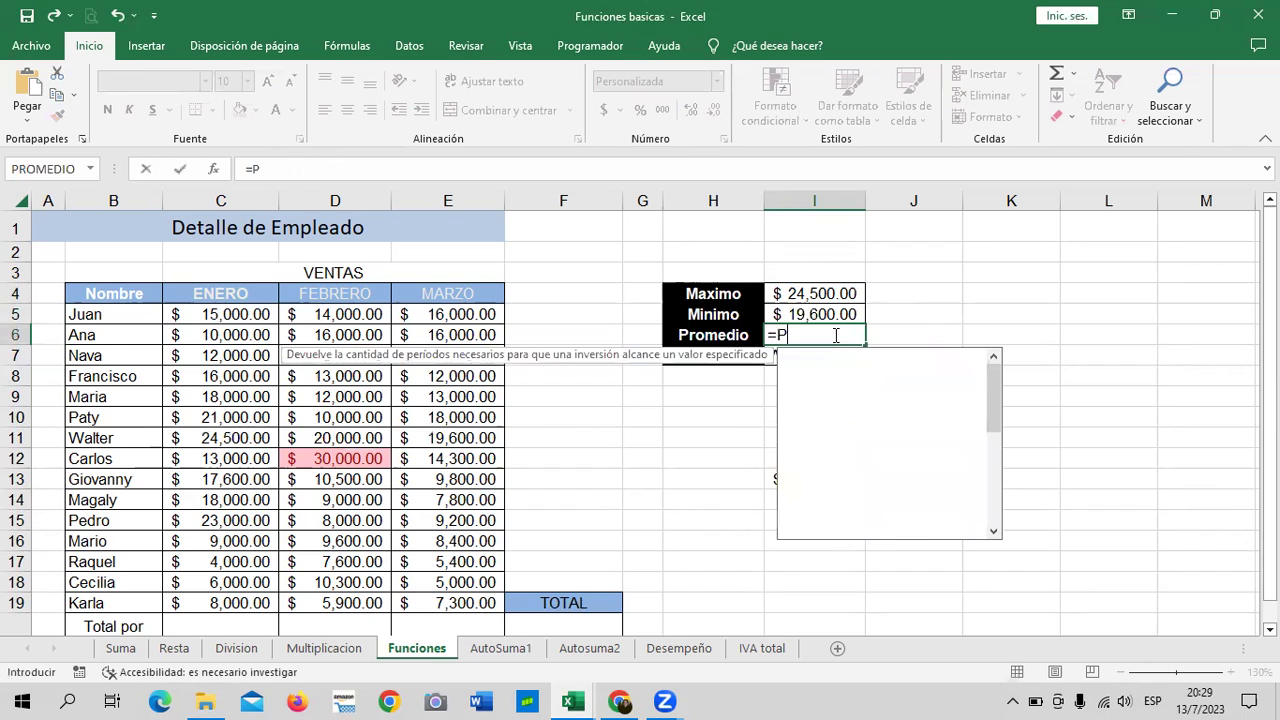
pyautogui.write('ROM')
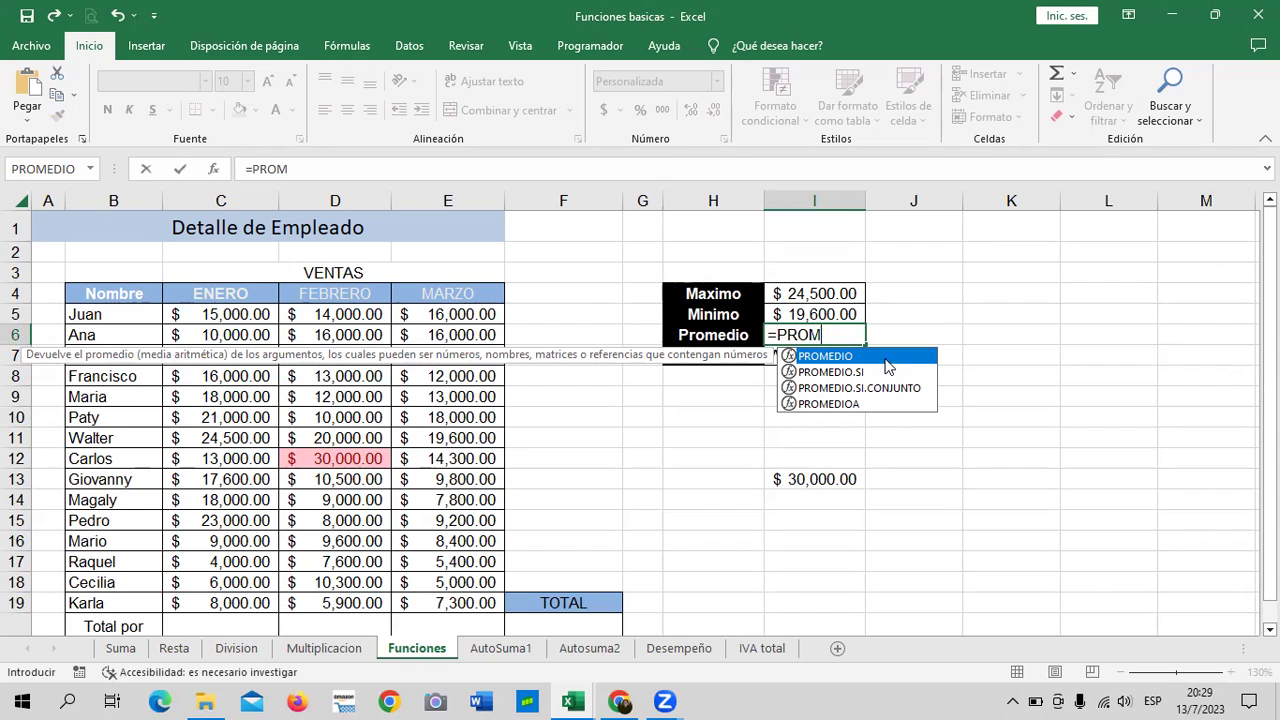
pyautogui.doubleClick(889, 358)
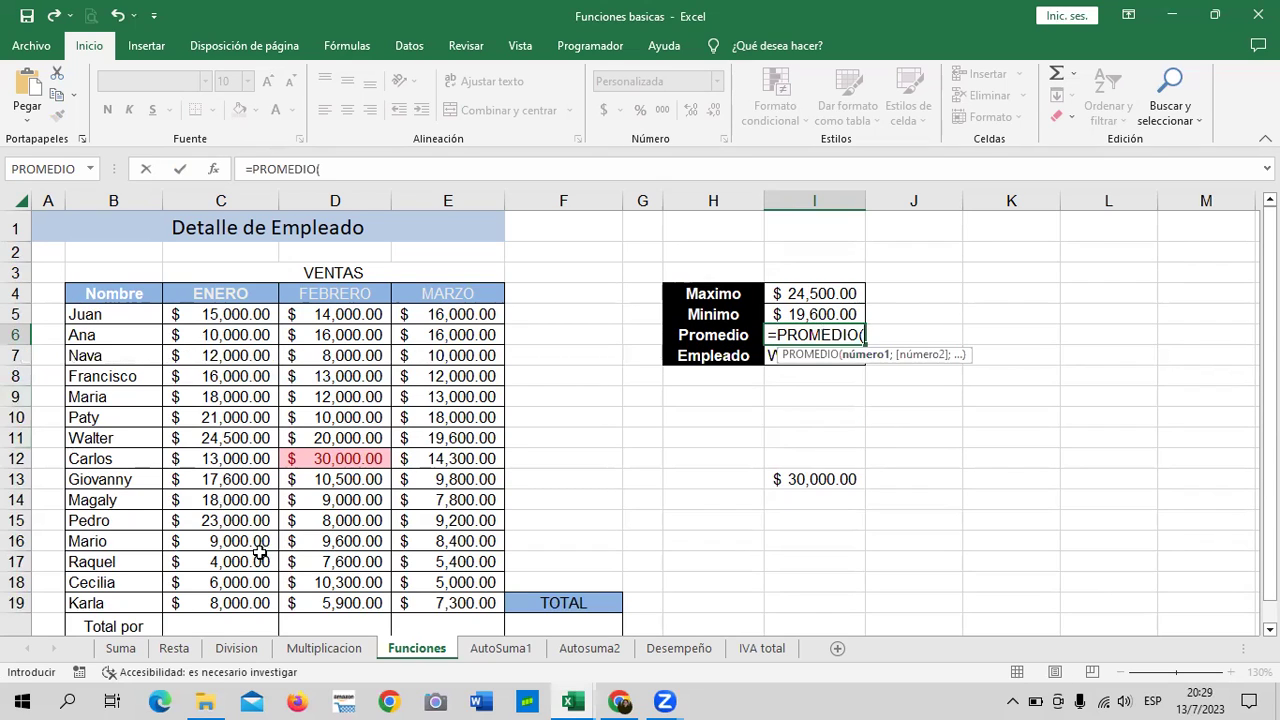
pyautogui.moveTo(180, 441); pyautogui.dragTo(450, 439)
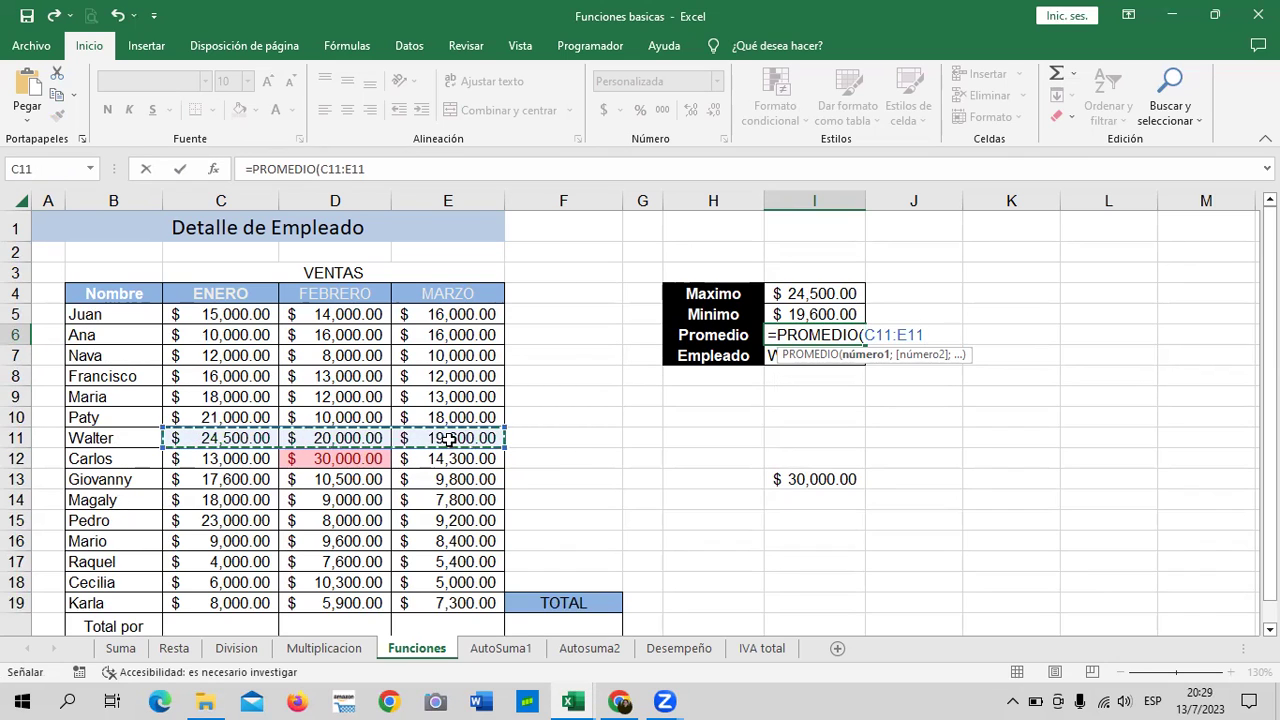
pyautogui.write(')')
pyautogui.press('Return')
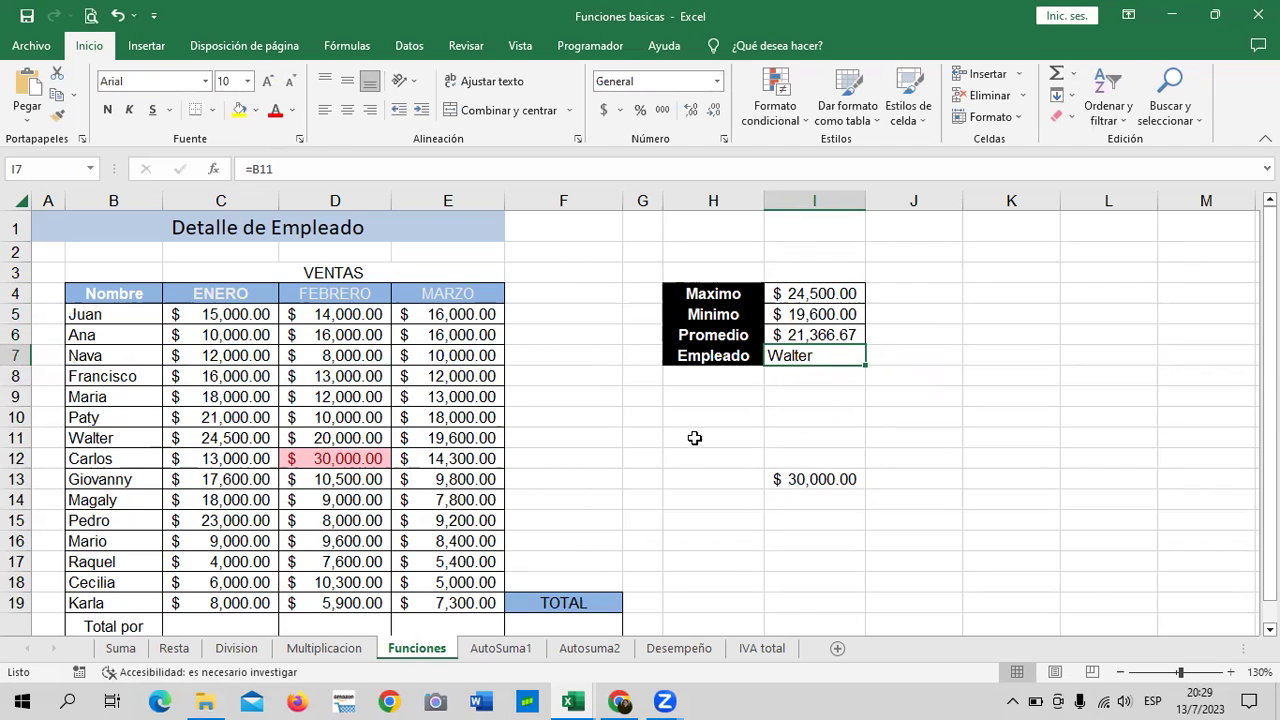
# Step: Enter =MIN(C5:E19) in J13, returning the table's lowest sale of $4,000.00
pyautogui.click(927, 478)
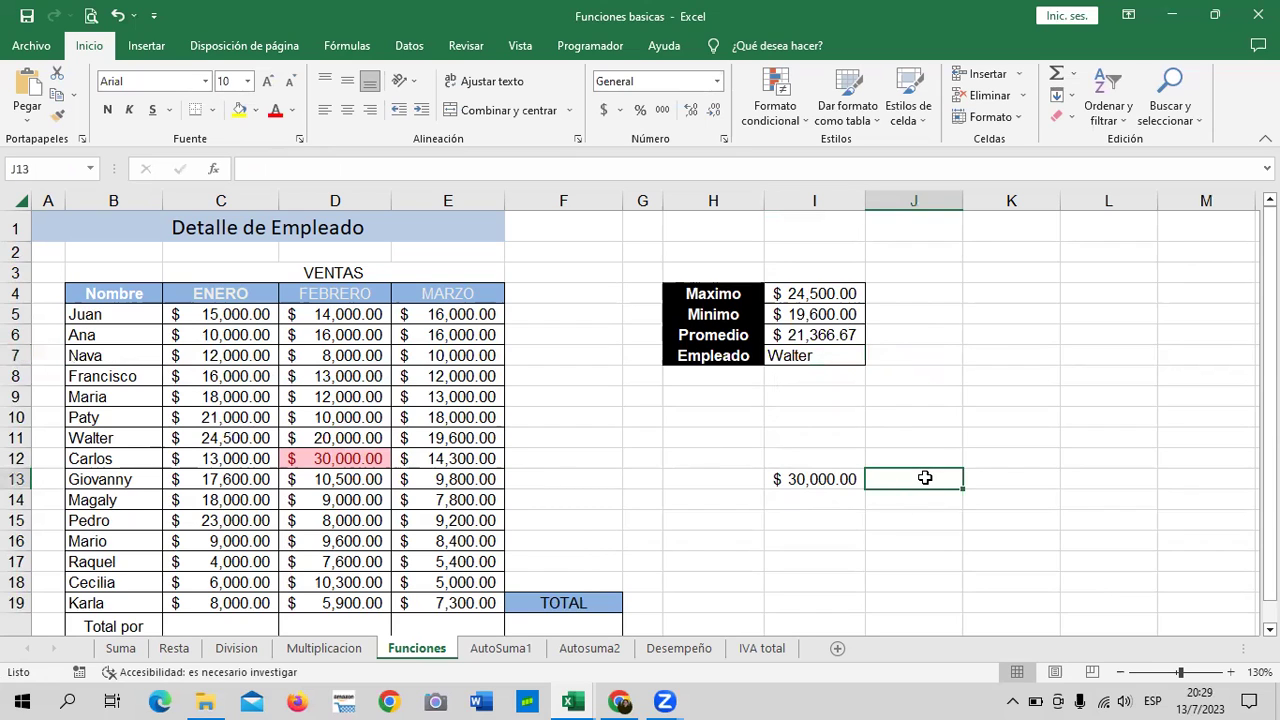
pyautogui.write('=MI')
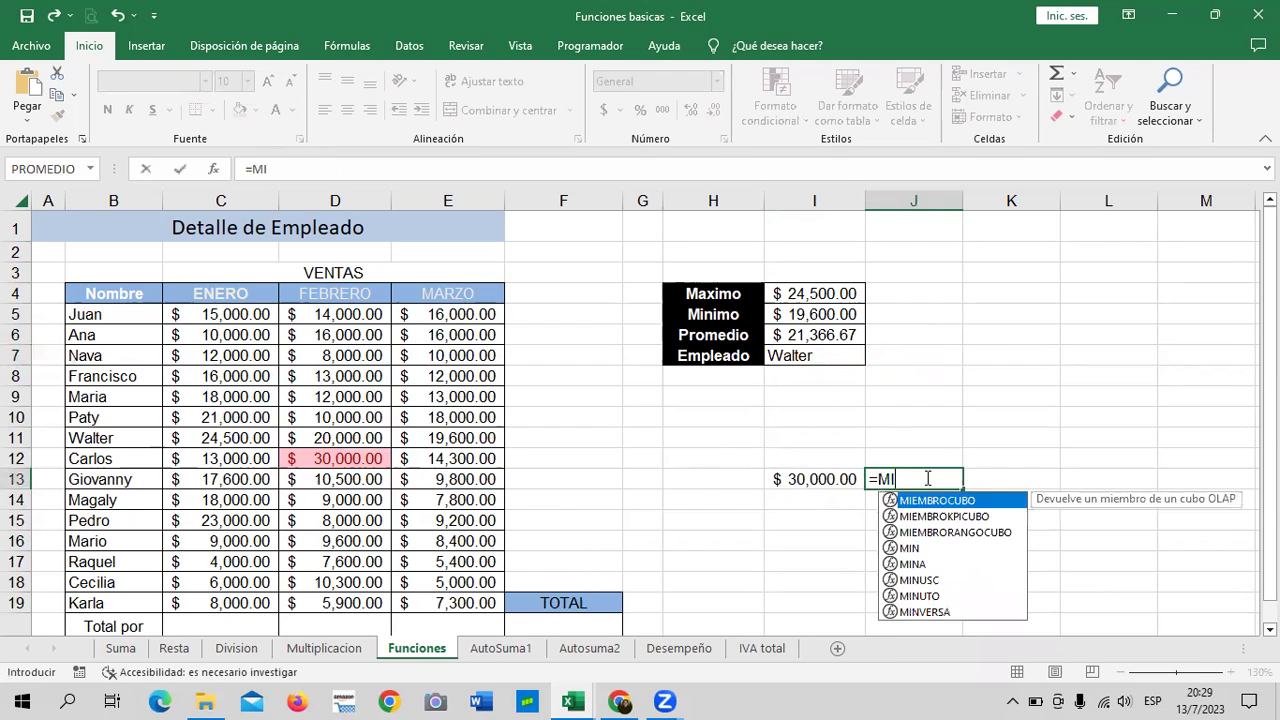
pyautogui.write('N')
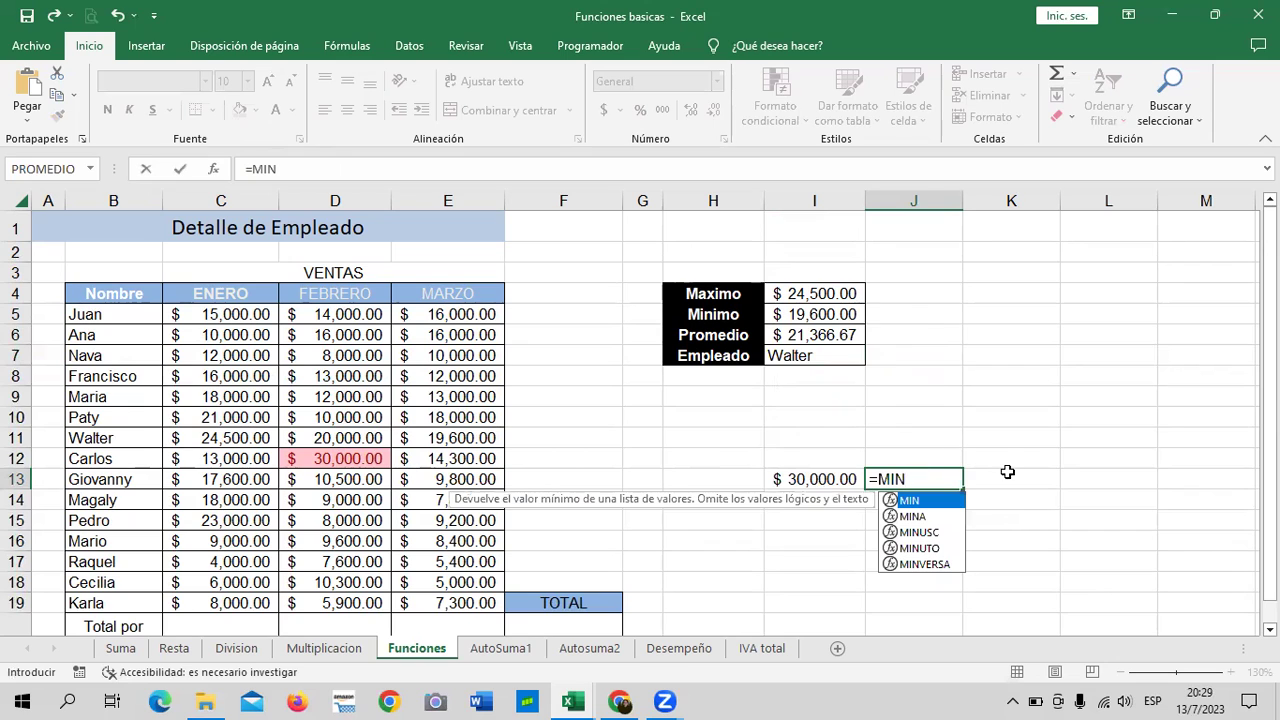
pyautogui.doubleClick(930, 502)
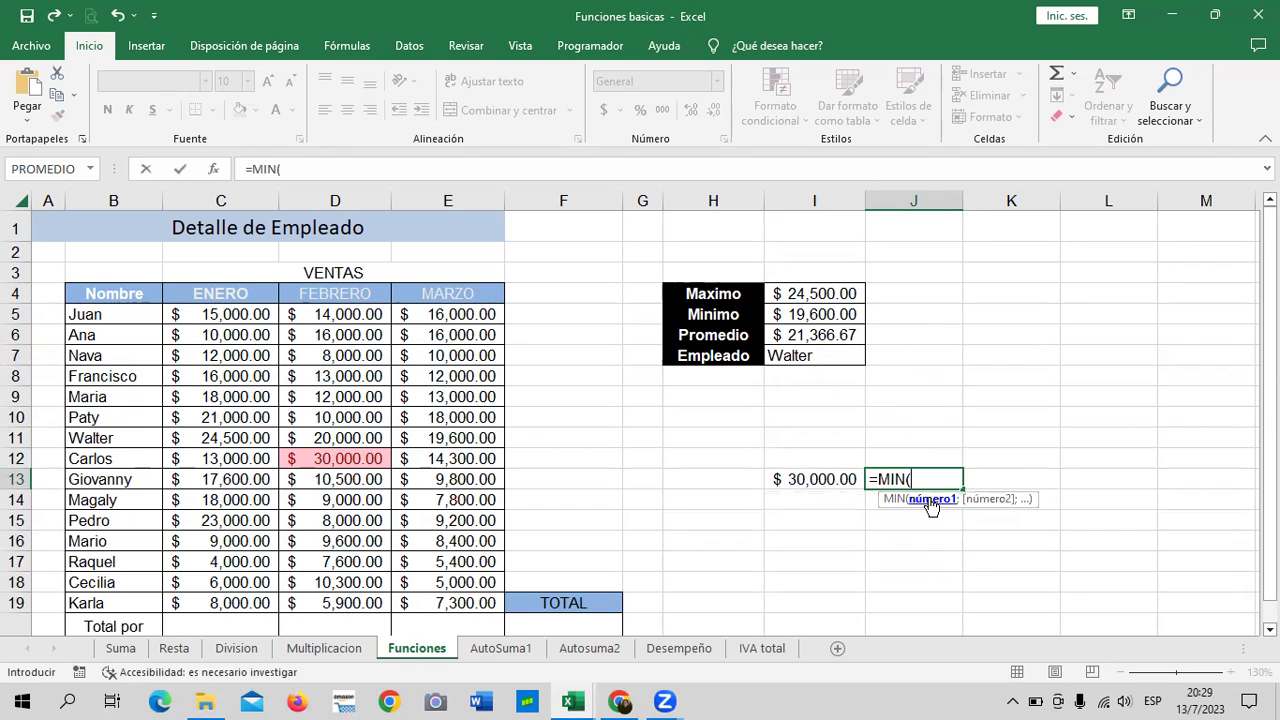
pyautogui.moveTo(193, 315); pyautogui.dragTo(418, 604)
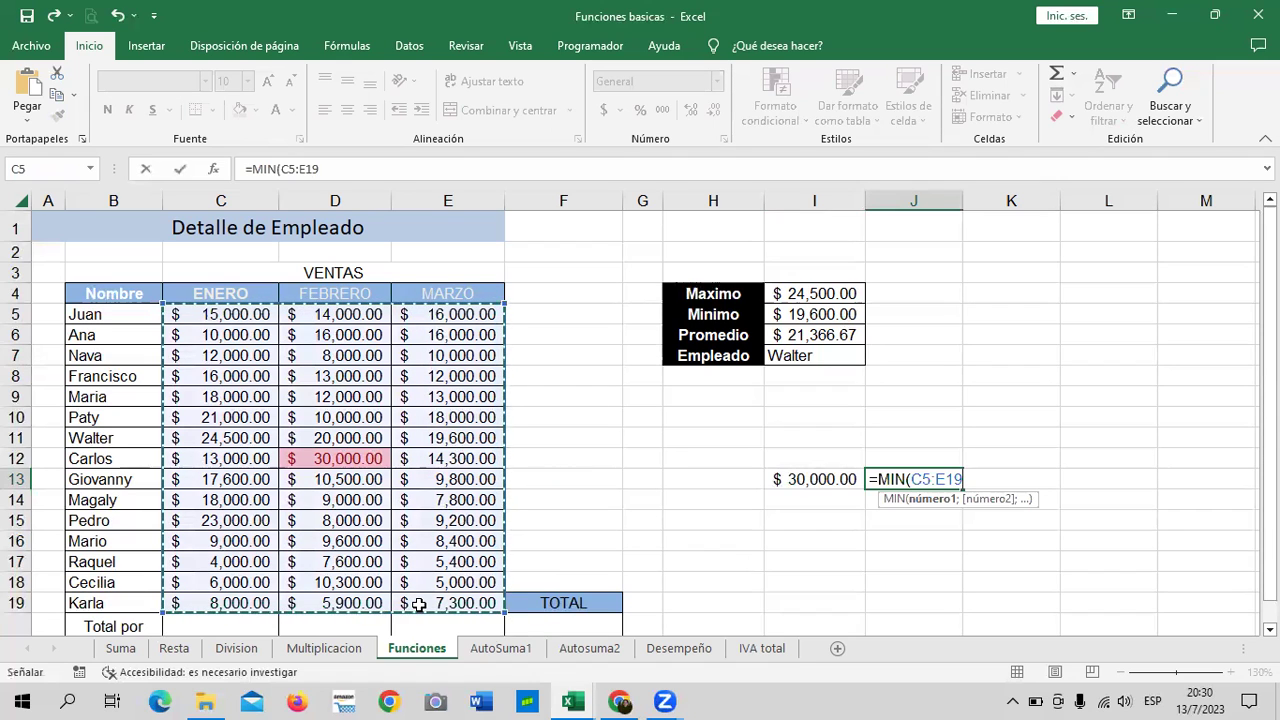
pyautogui.write(')')
pyautogui.press('Return')
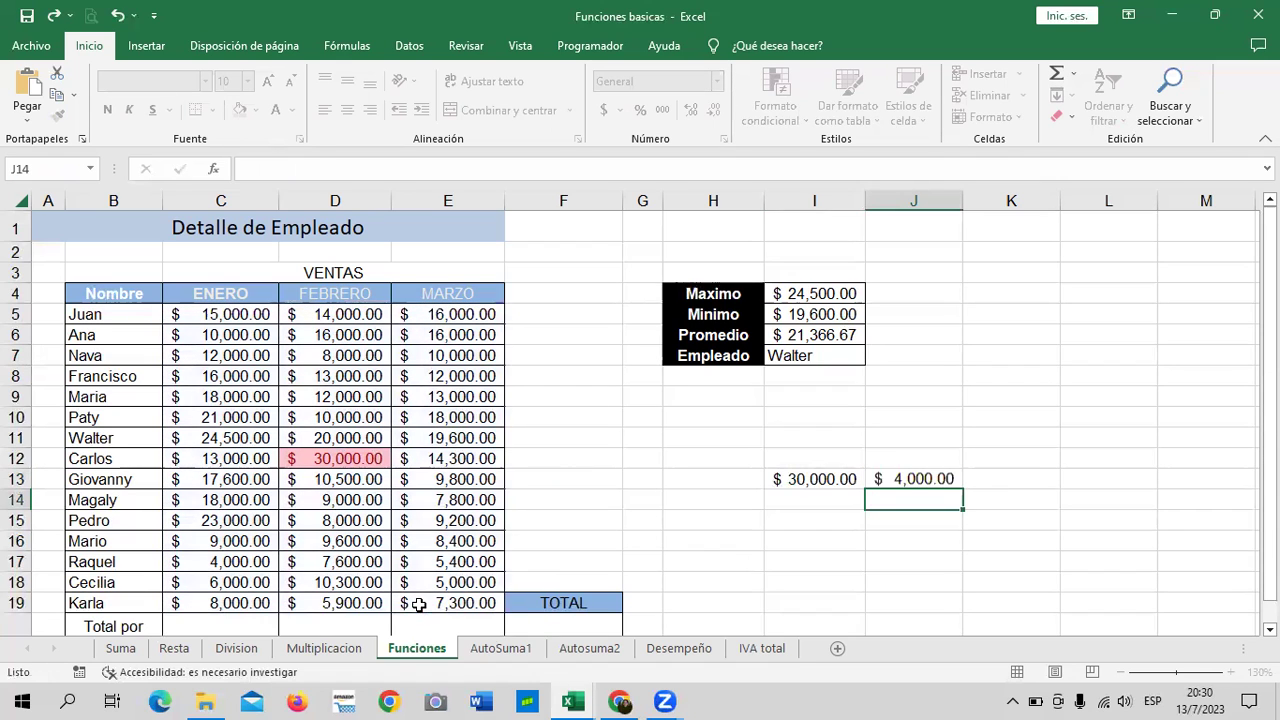
pyautogui.click(932, 481)
# Step: Add a conditional rule giving C5:E19 sales equal to 4000 a light red fill
pyautogui.moveTo(196, 312); pyautogui.dragTo(446, 603)
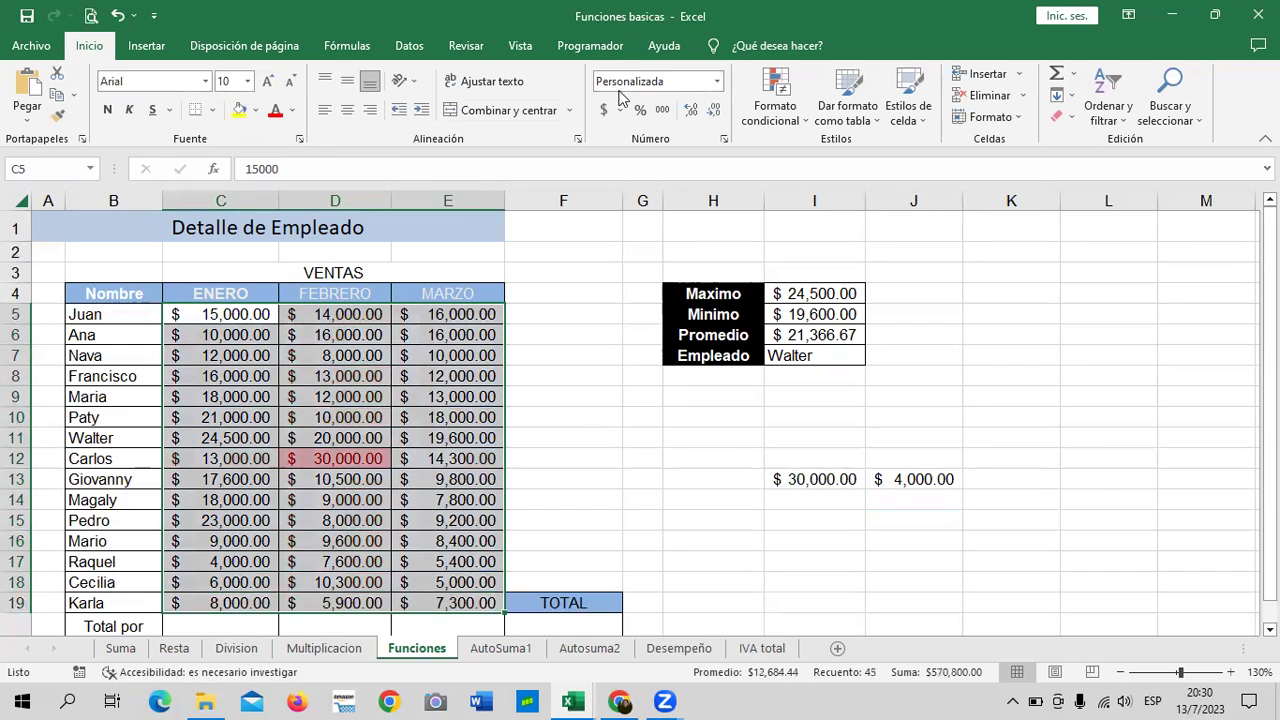
pyautogui.click(803, 124)
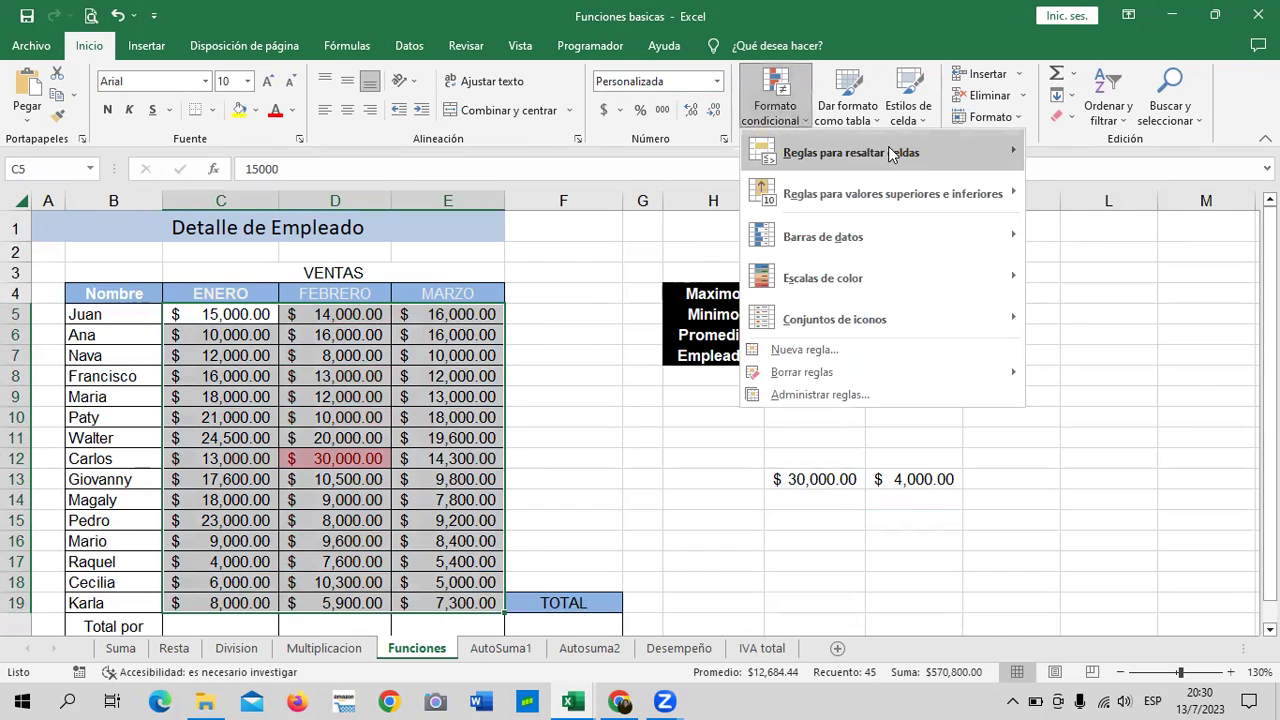
pyautogui.moveTo(888, 150)
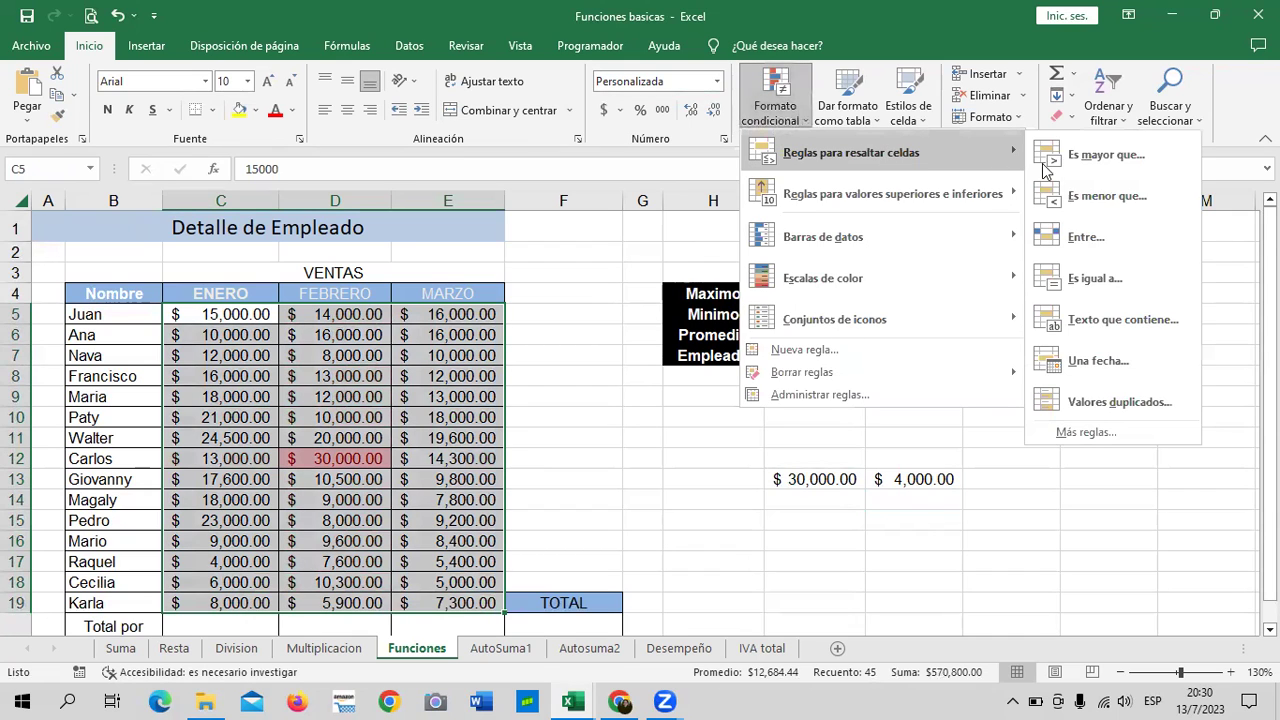
pyautogui.click(1153, 278)
pyautogui.write('4')
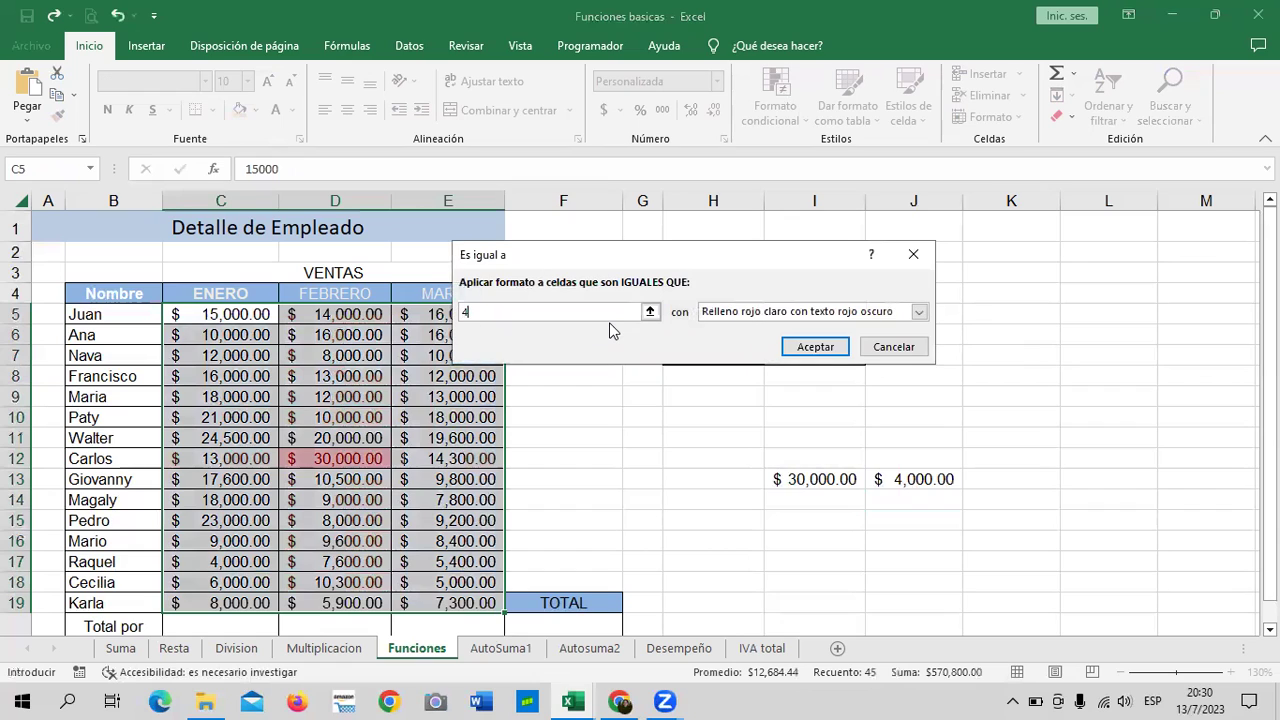
pyautogui.write('000')
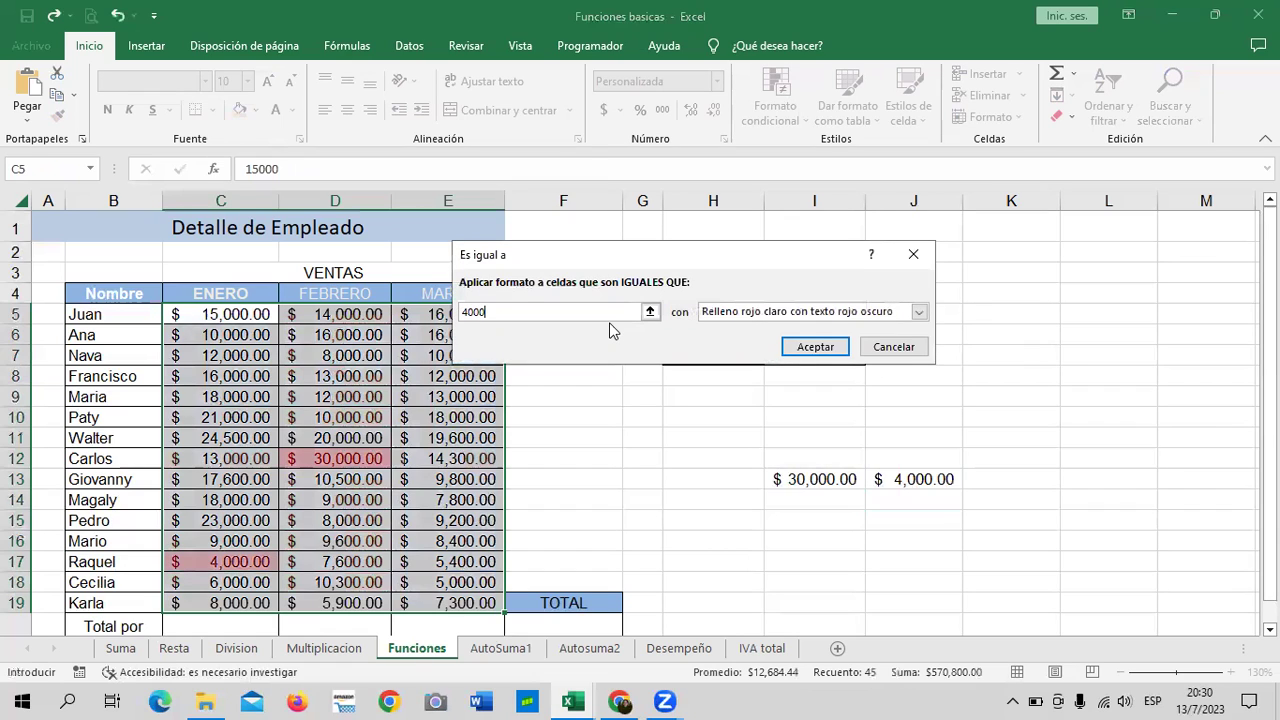
pyautogui.click(919, 311)
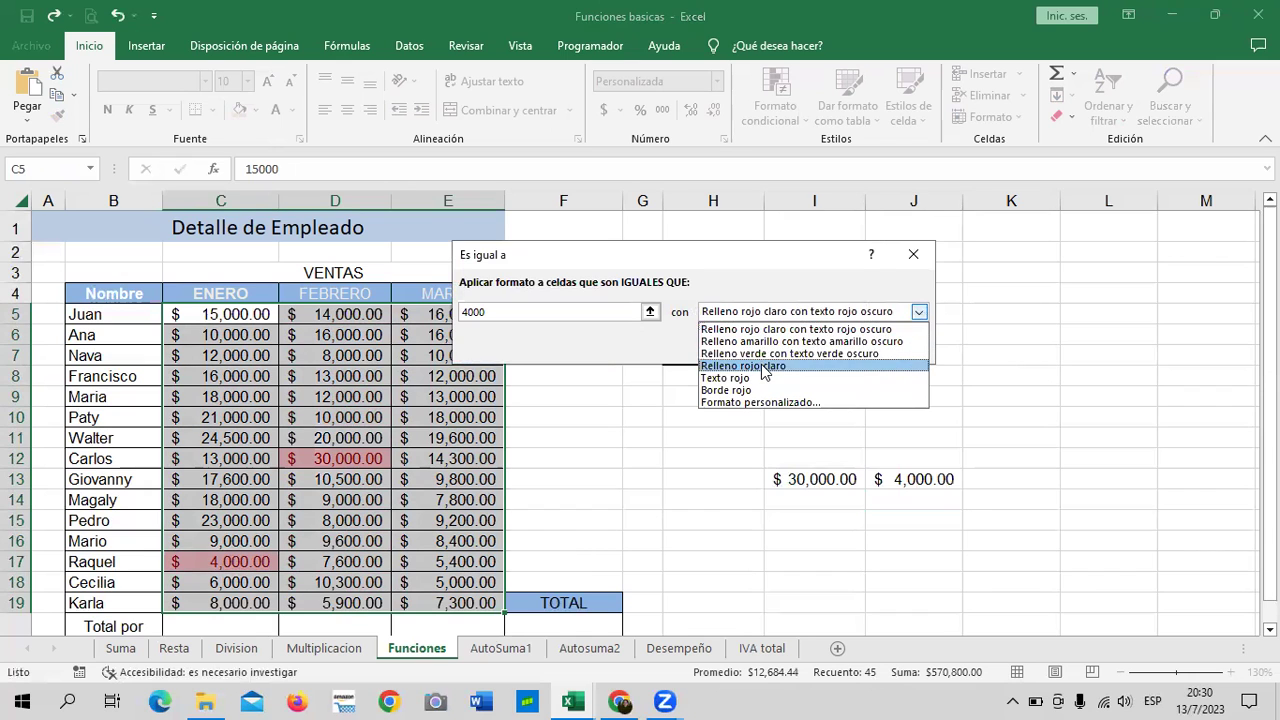
pyautogui.click(764, 366)
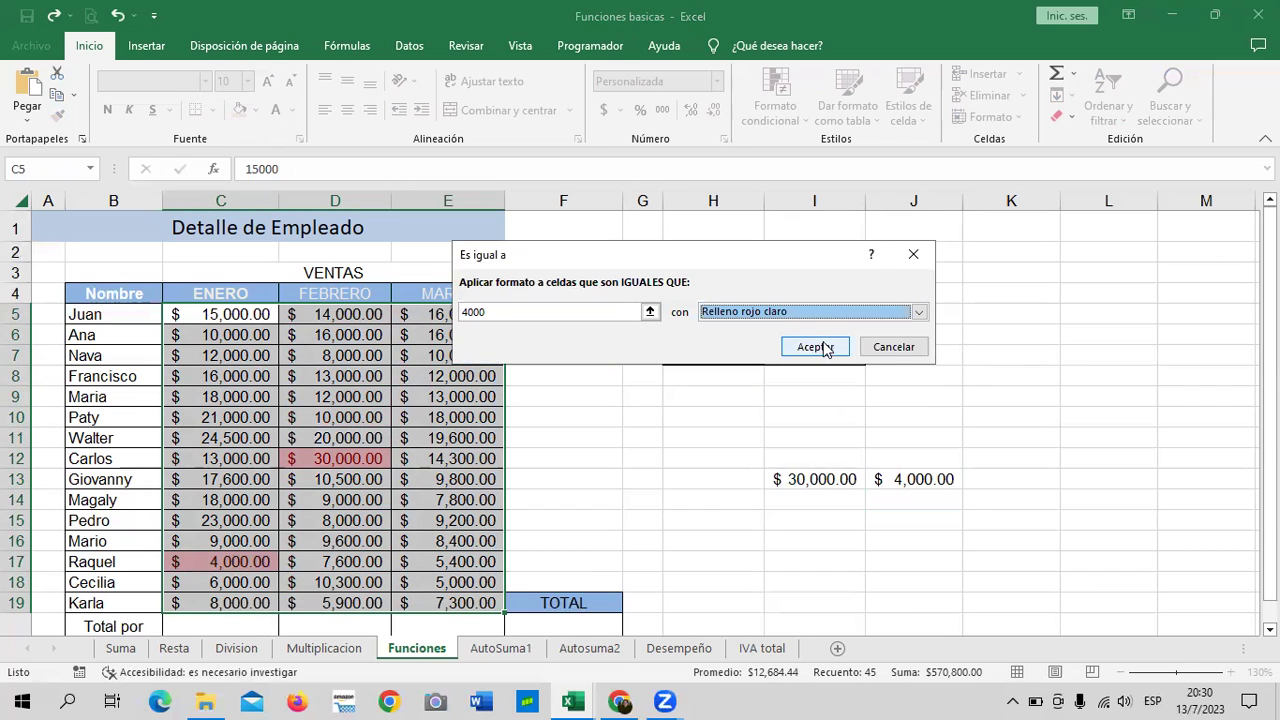
pyautogui.click(826, 346)
# Step: Review the highlighted 30,000 and 4,000 values and the I13 and J13 formulas
pyautogui.click(999, 393)
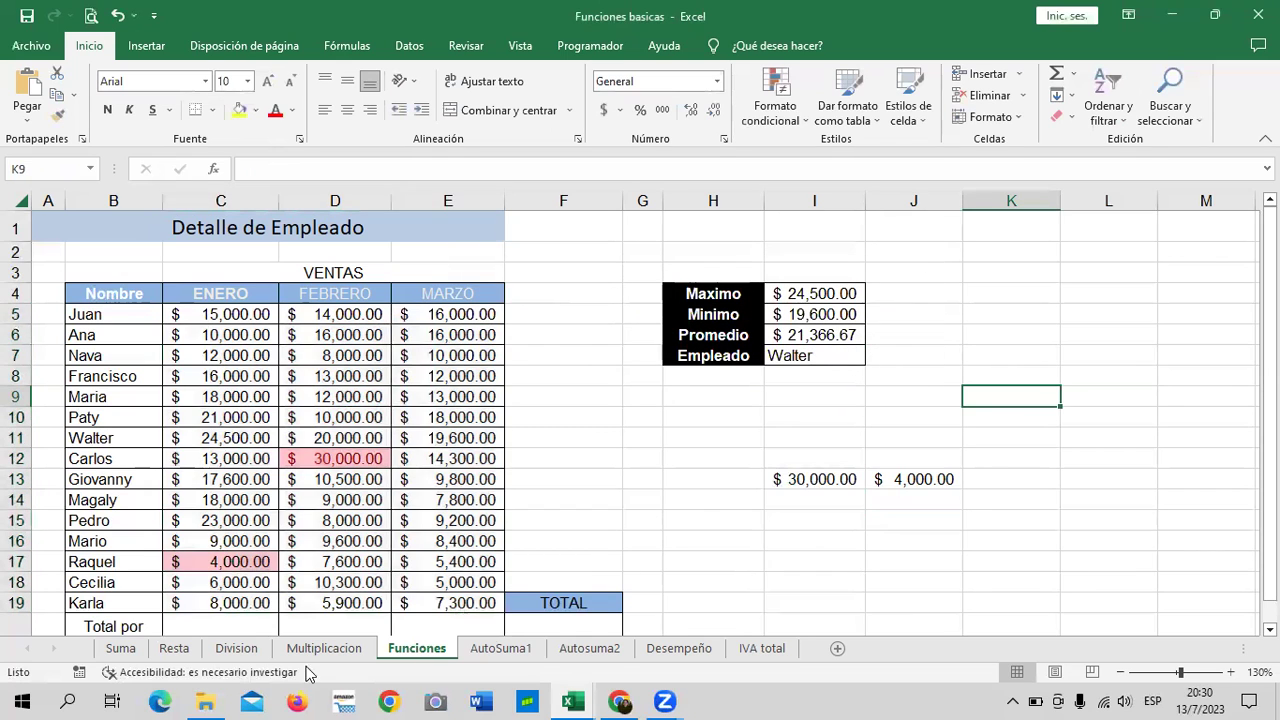
pyautogui.click(345, 460)
pyautogui.click(200, 565)
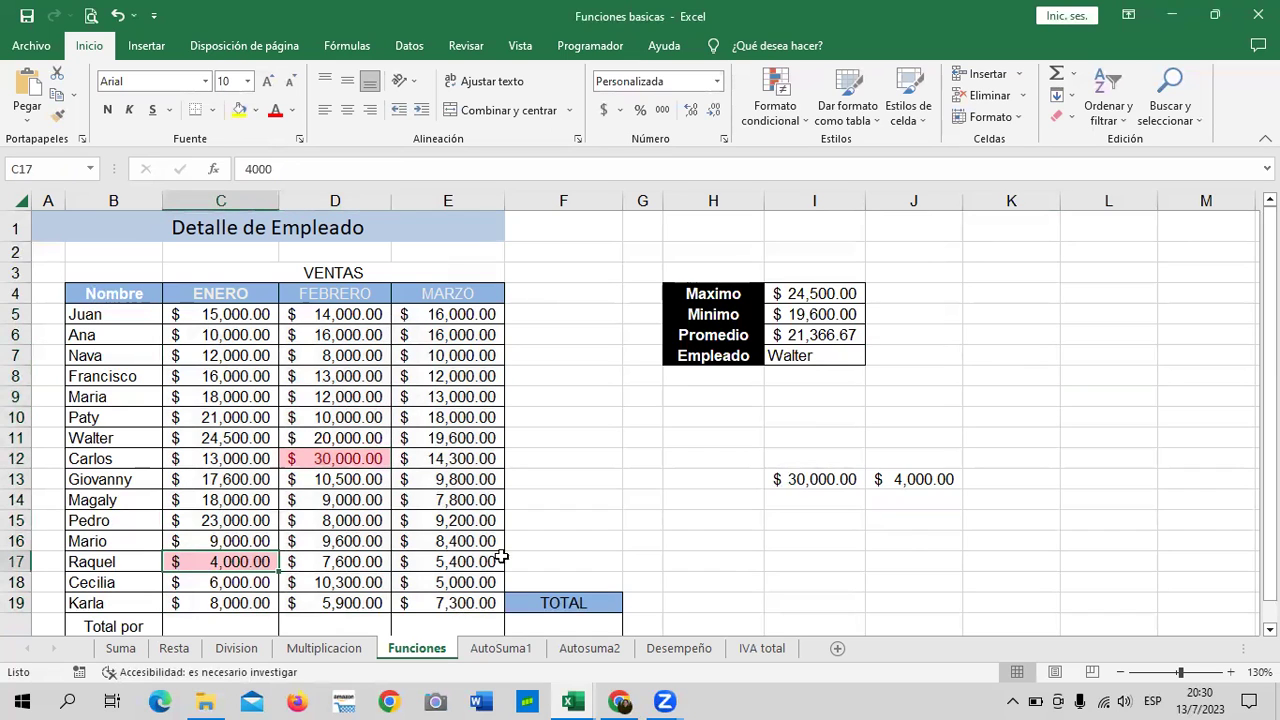
pyautogui.click(836, 480)
pyautogui.click(929, 480)
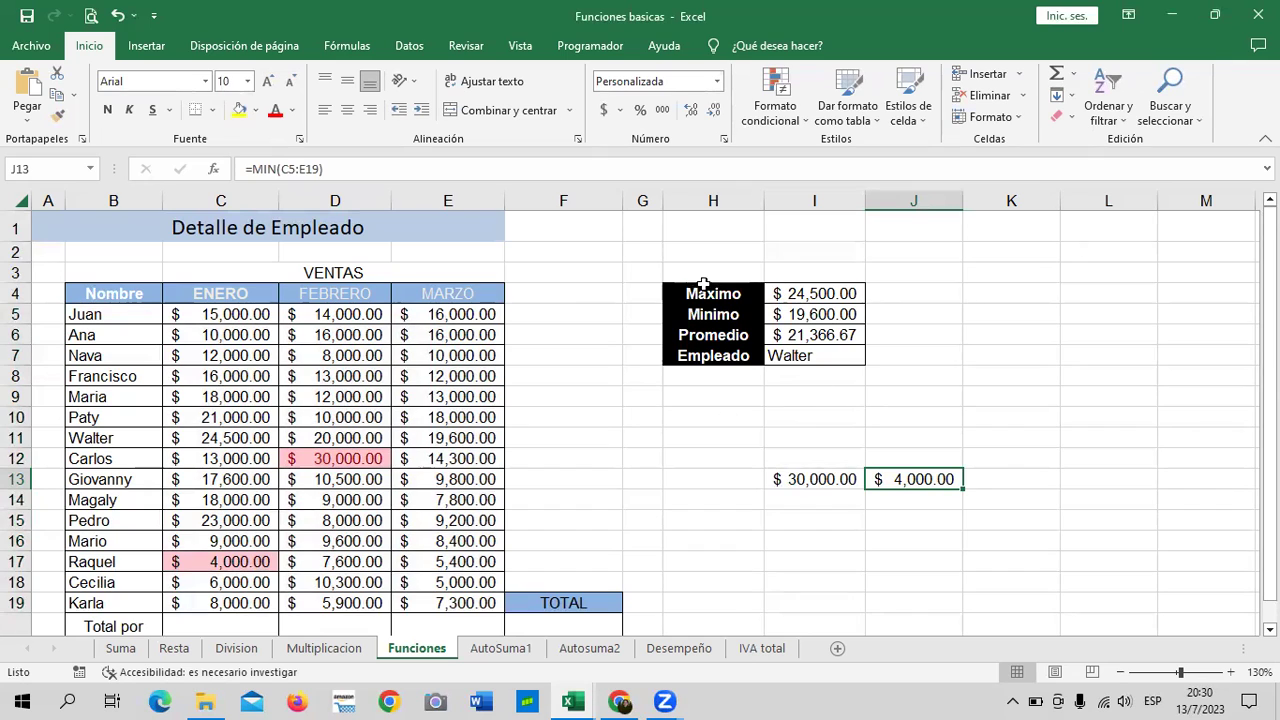
# Step: Review the I7 name formula and row 20 monthly totals, then go to the AutoSuma1 sheet
pyautogui.click(841, 356)
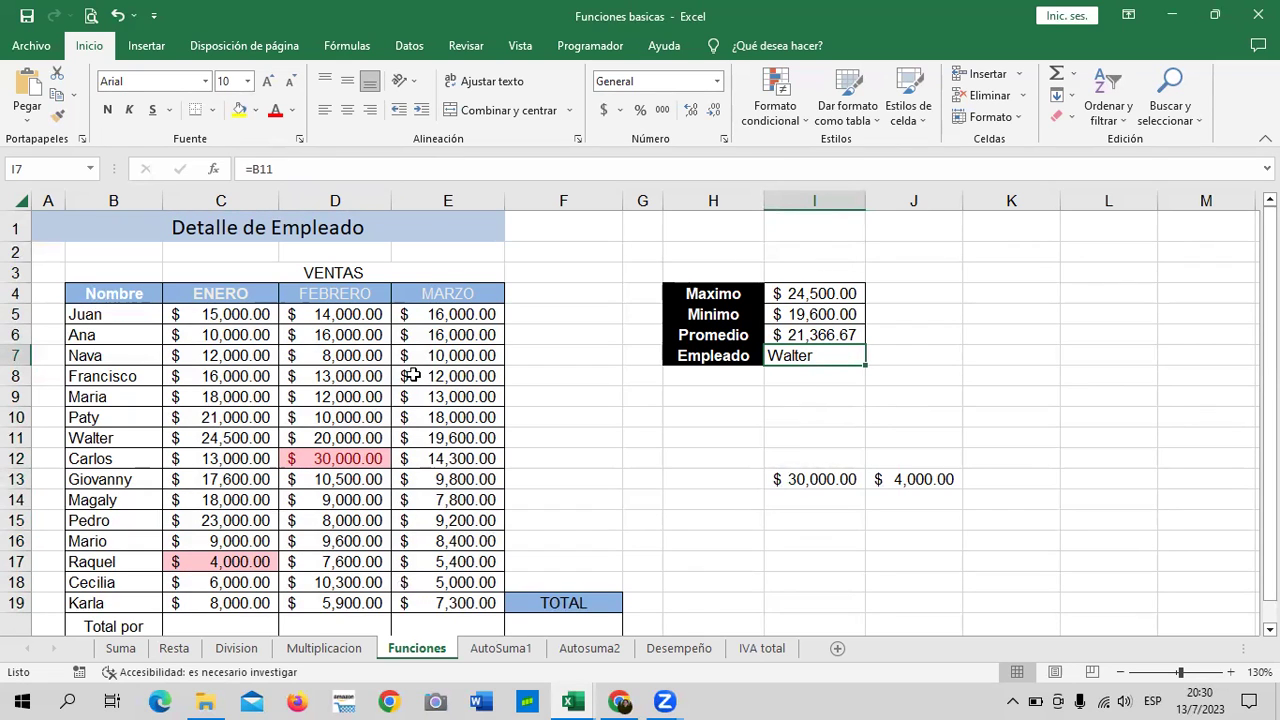
pyautogui.scroll(-1, 412, 375)
pyautogui.click(563, 556)
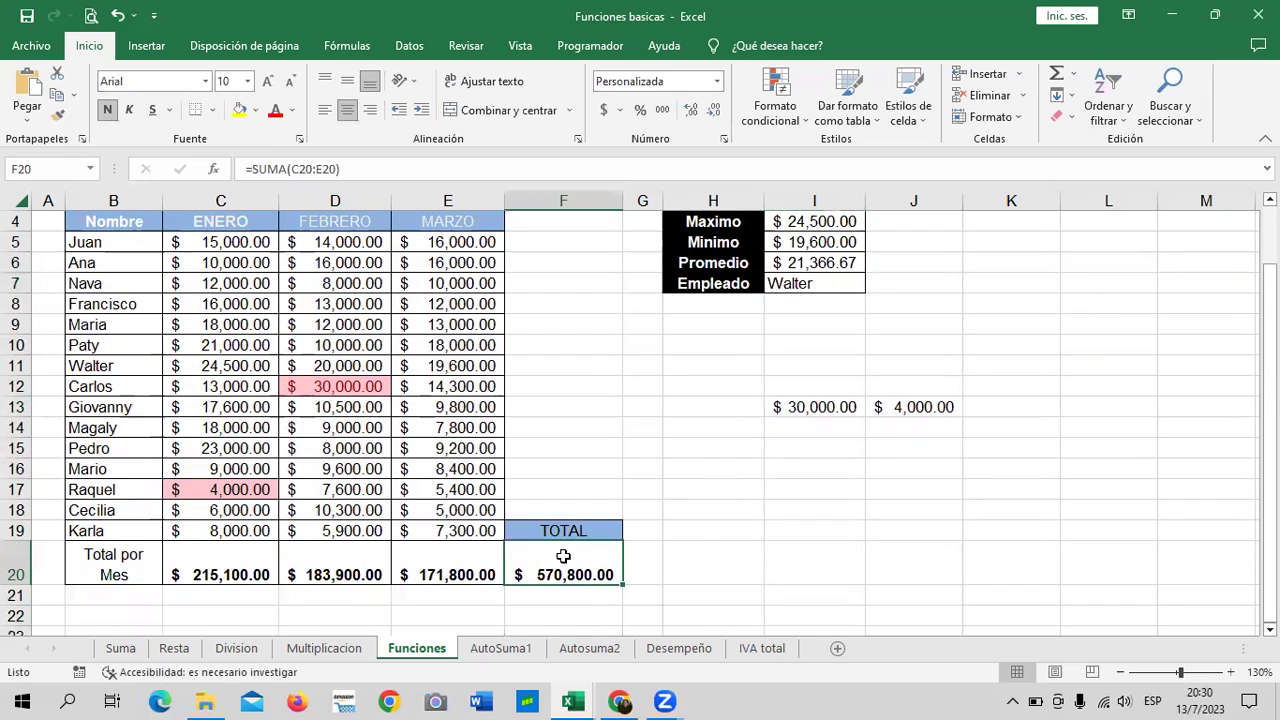
pyautogui.click(452, 568)
pyautogui.click(328, 566)
pyautogui.click(222, 565)
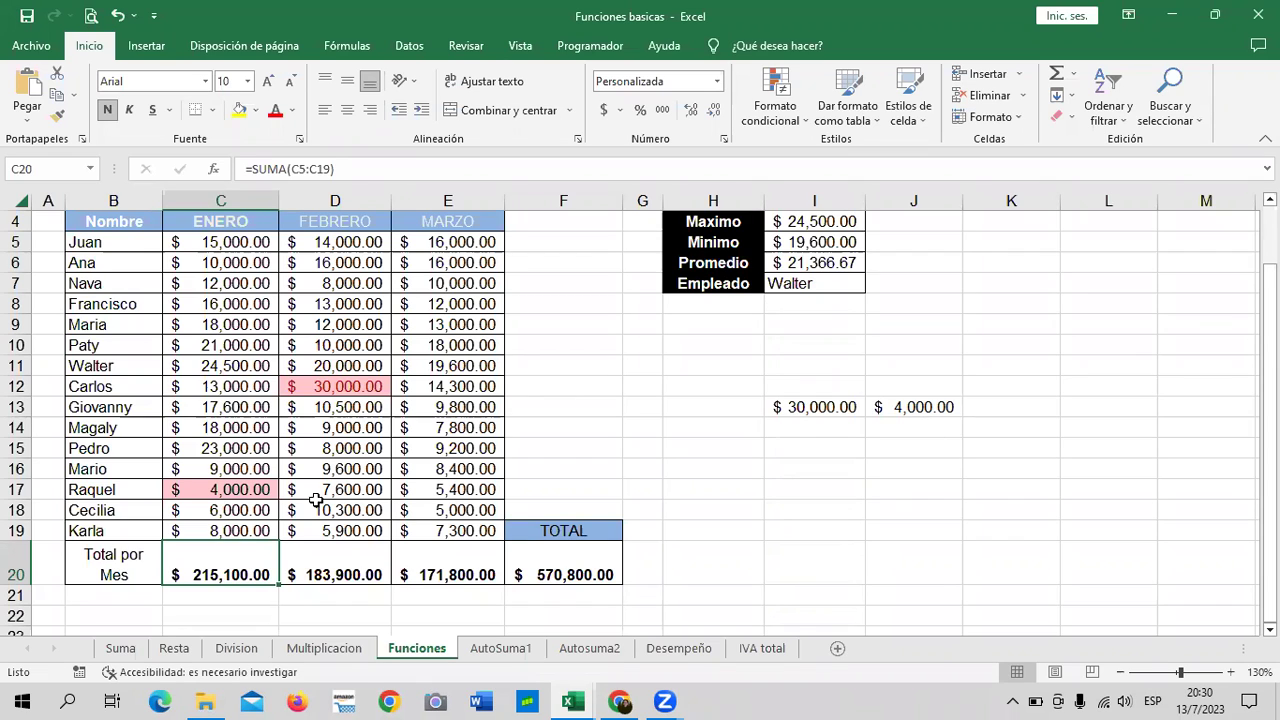
pyautogui.click(498, 649)
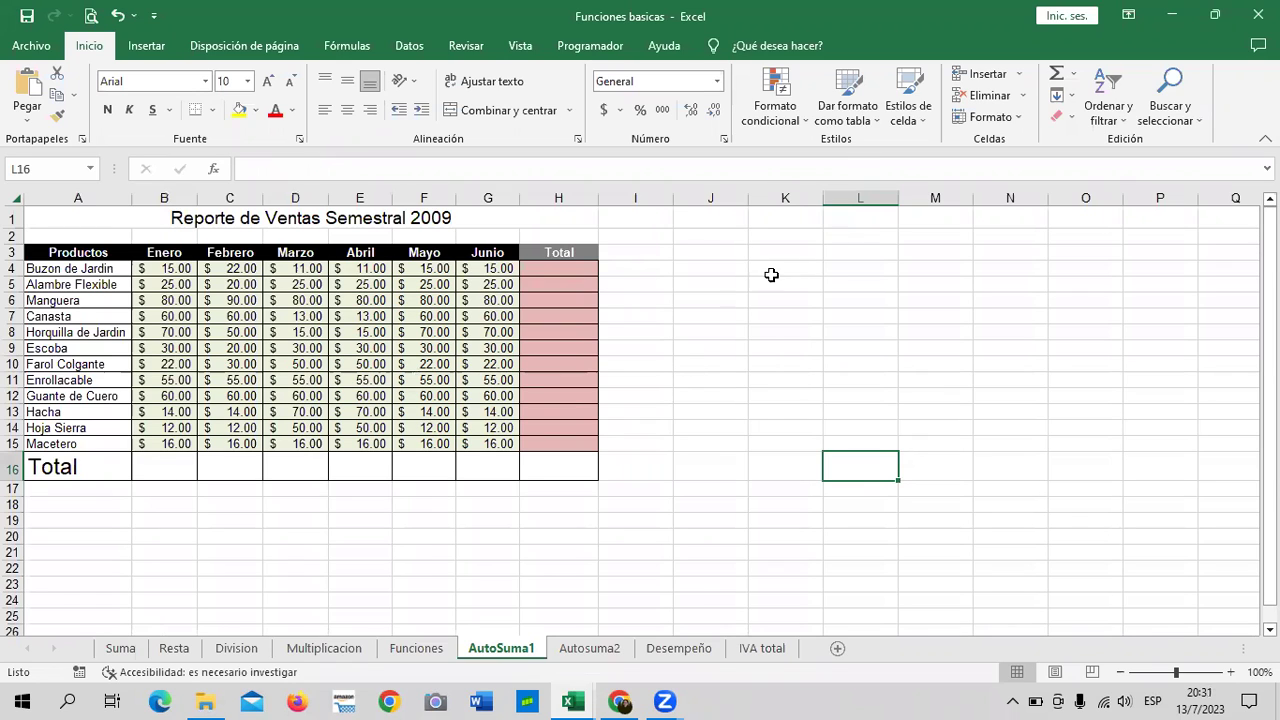
# Step: Zoom the sheet to 120% and AutoSum the Enero column into B16
pyautogui.click(584, 271)
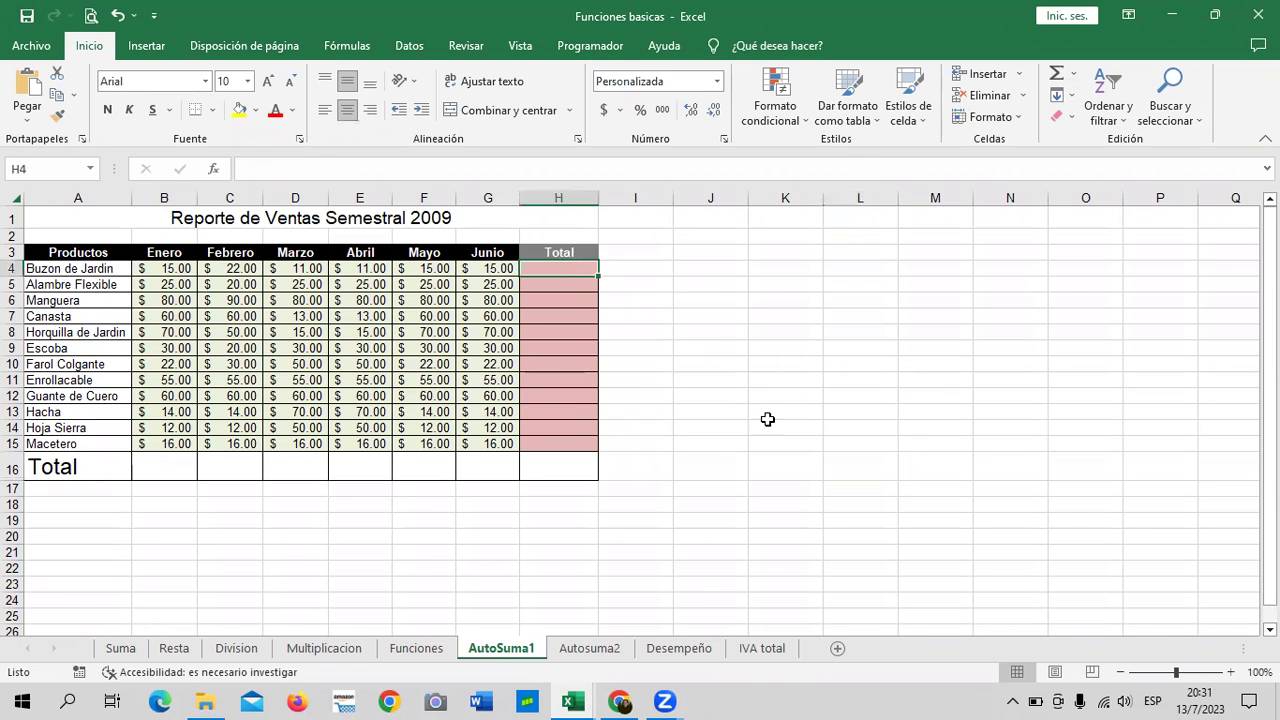
pyautogui.click(1230, 672)
pyautogui.click(1230, 672)
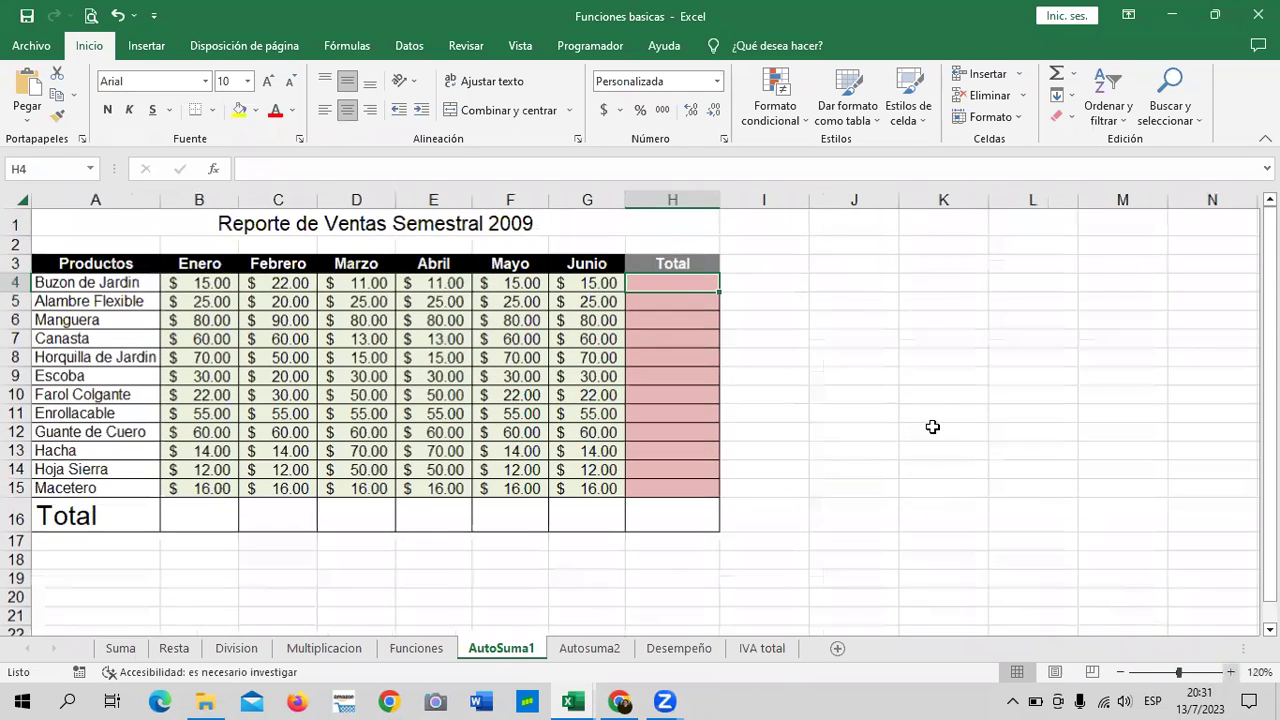
pyautogui.click(908, 378)
pyautogui.click(680, 282)
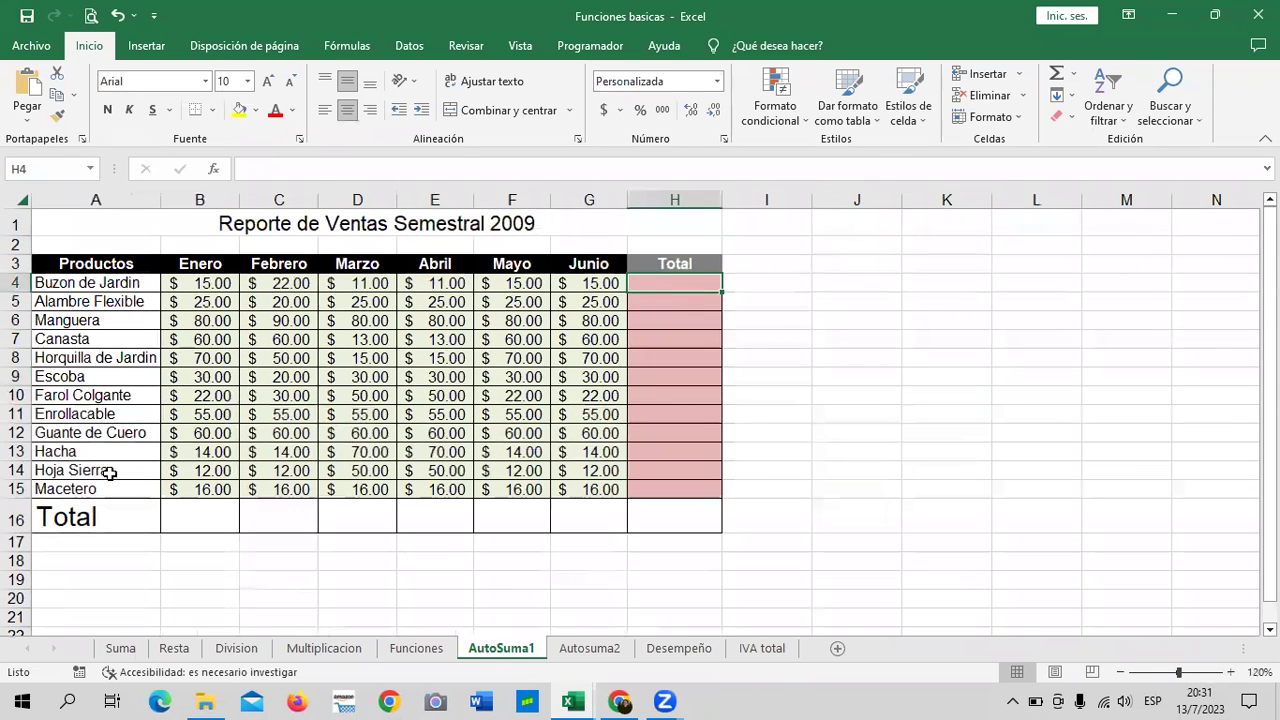
pyautogui.click(190, 514)
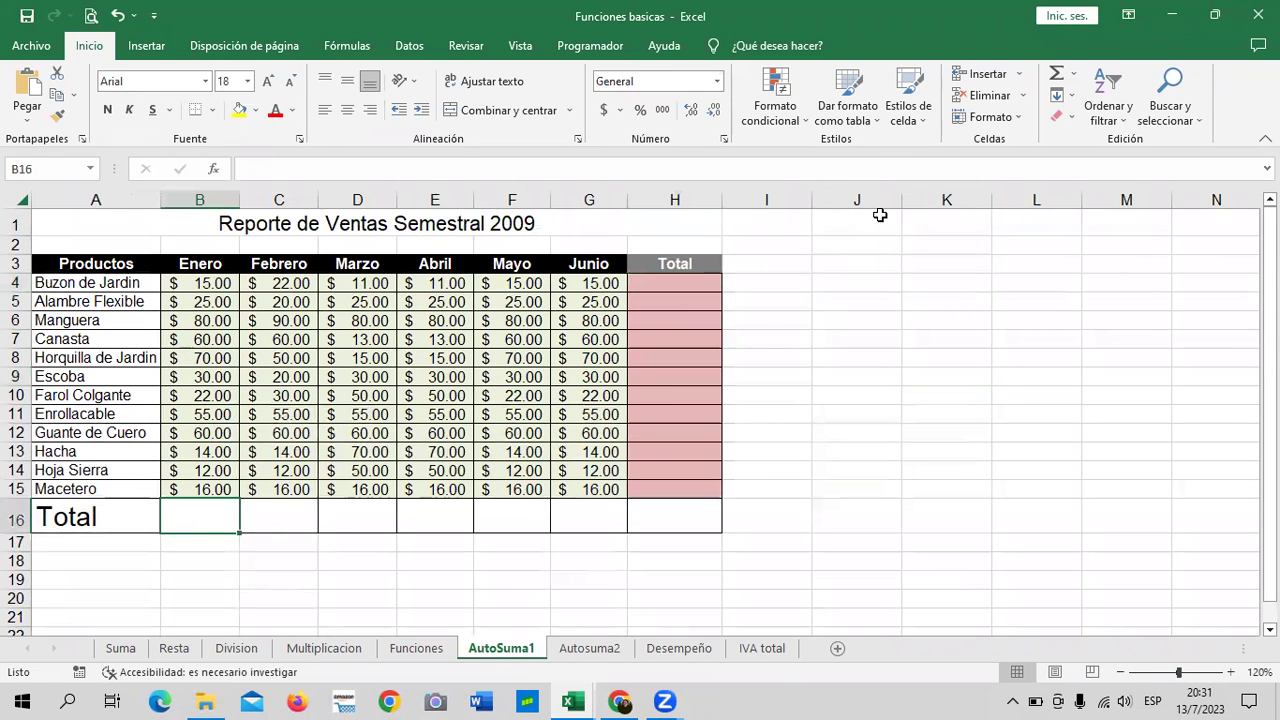
pyautogui.click(1057, 82)
pyautogui.press('Return')
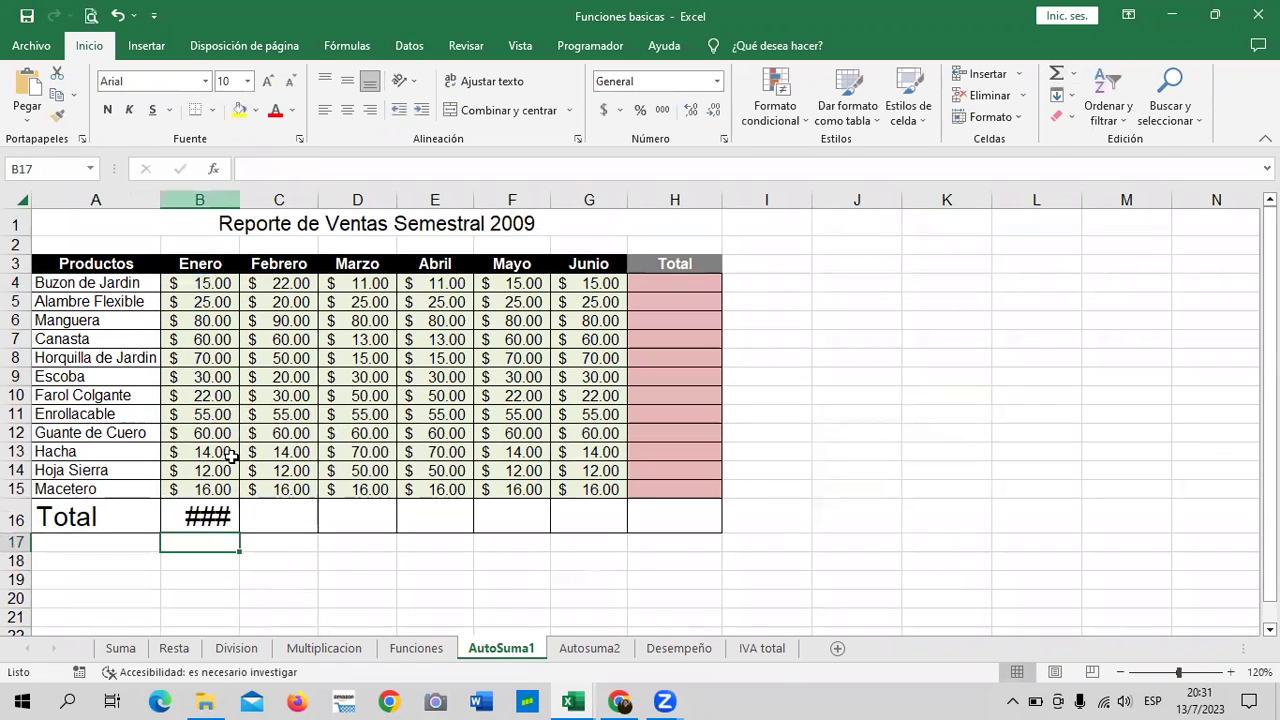
# Step: Reduce the font size of the Total row B16:H16 so $459.00 fits
pyautogui.moveTo(180, 510); pyautogui.dragTo(640, 527)
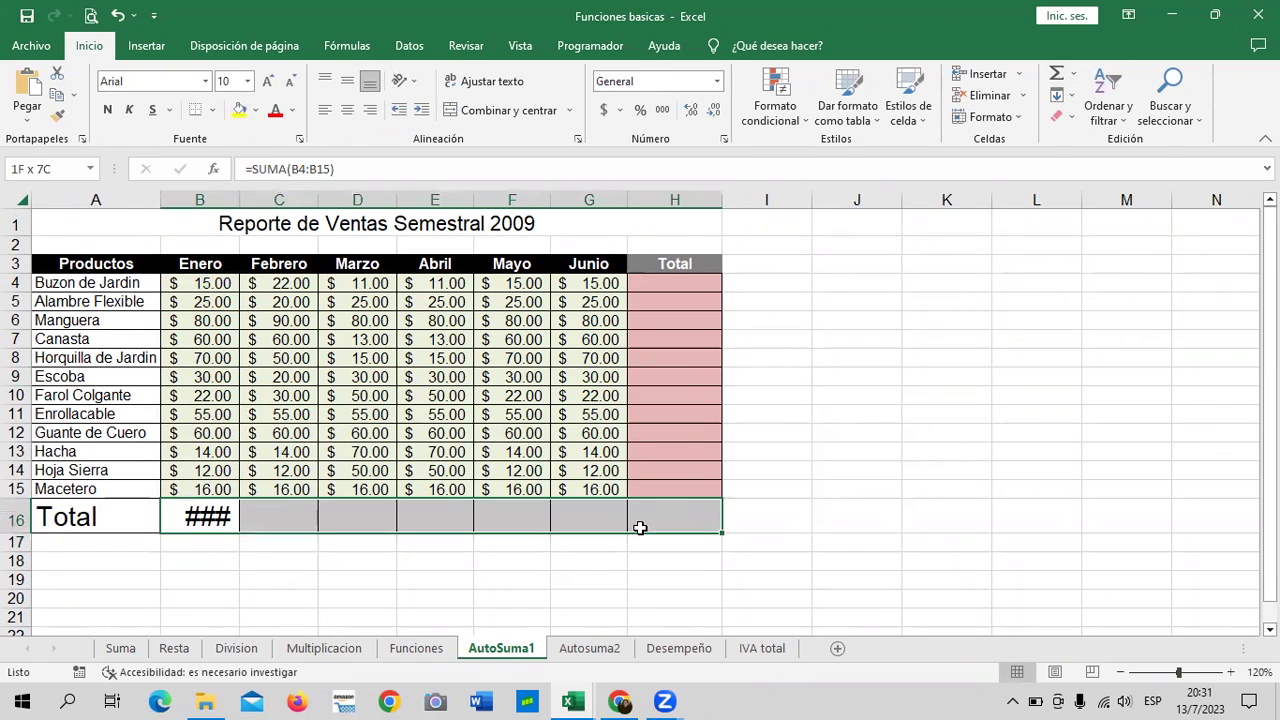
pyautogui.click(293, 82)
pyautogui.click(293, 82)
pyautogui.click(293, 82)
# Step: AutoSum Febrero, Marzo and Abril into C16, D16 and E16, widening column E
pyautogui.click(300, 512)
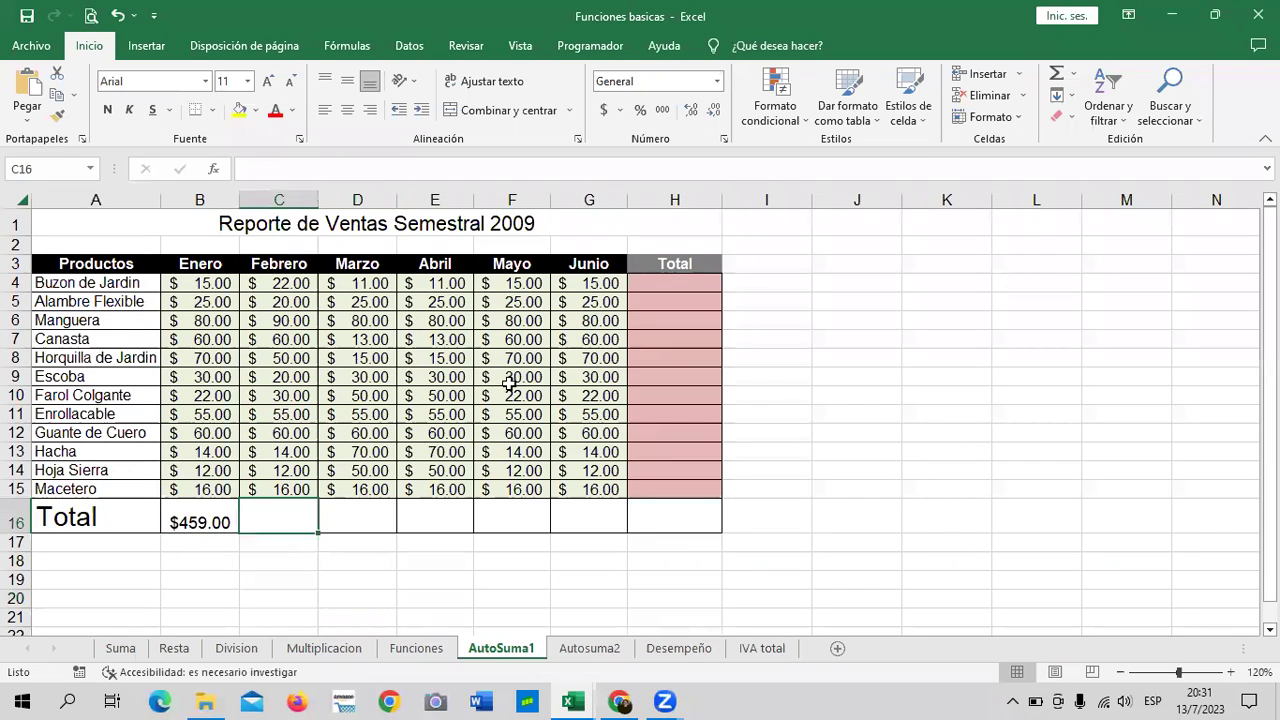
pyautogui.click(1055, 73)
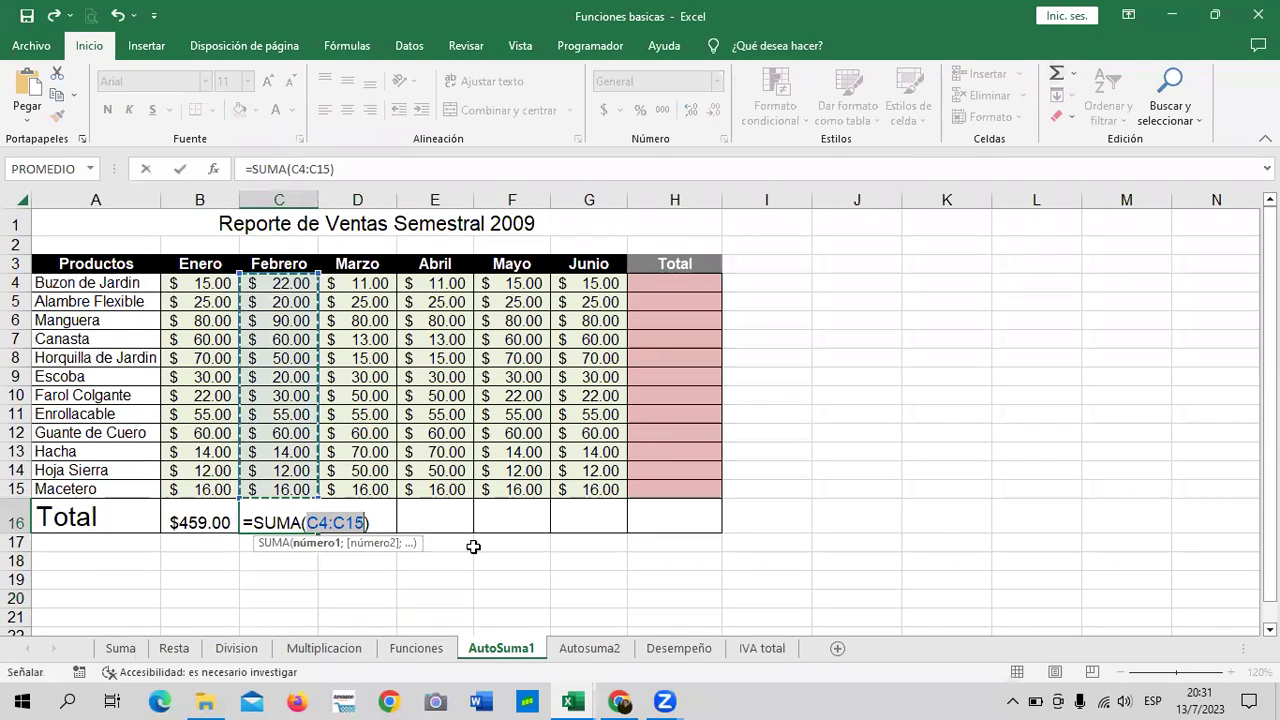
pyautogui.press('Return')
pyautogui.click(355, 512)
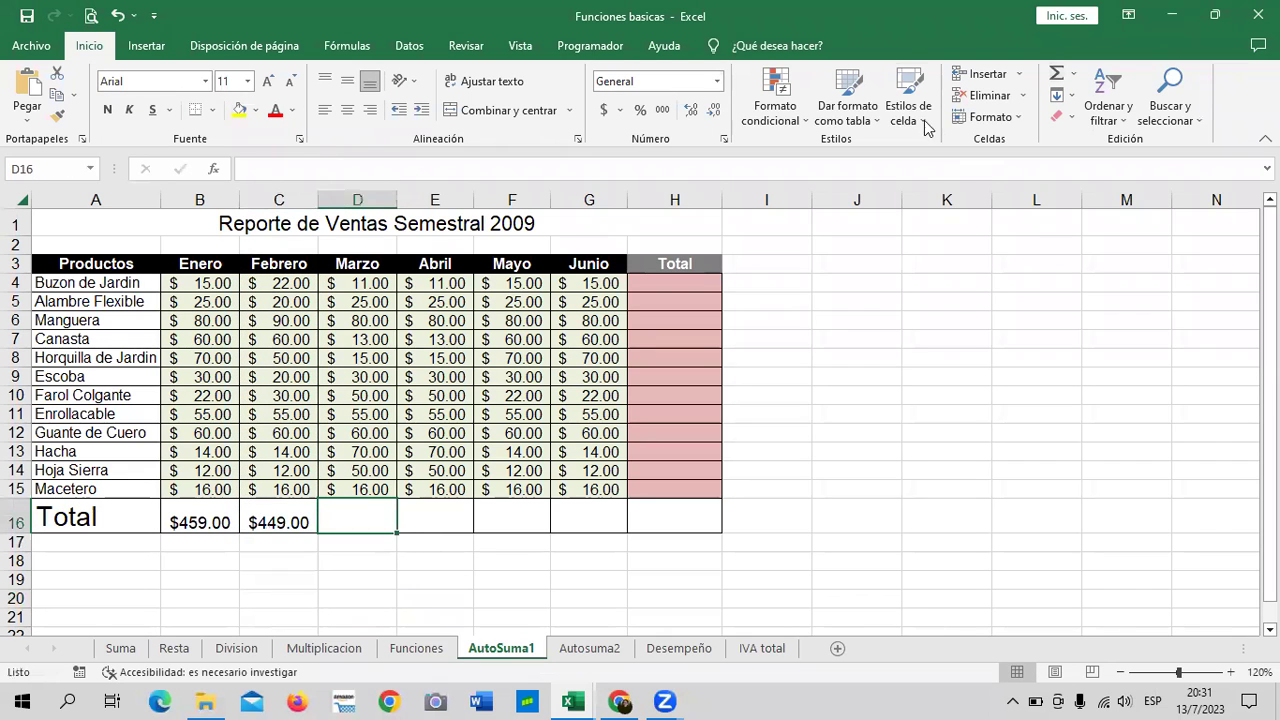
pyautogui.click(1055, 73)
pyautogui.press('Return')
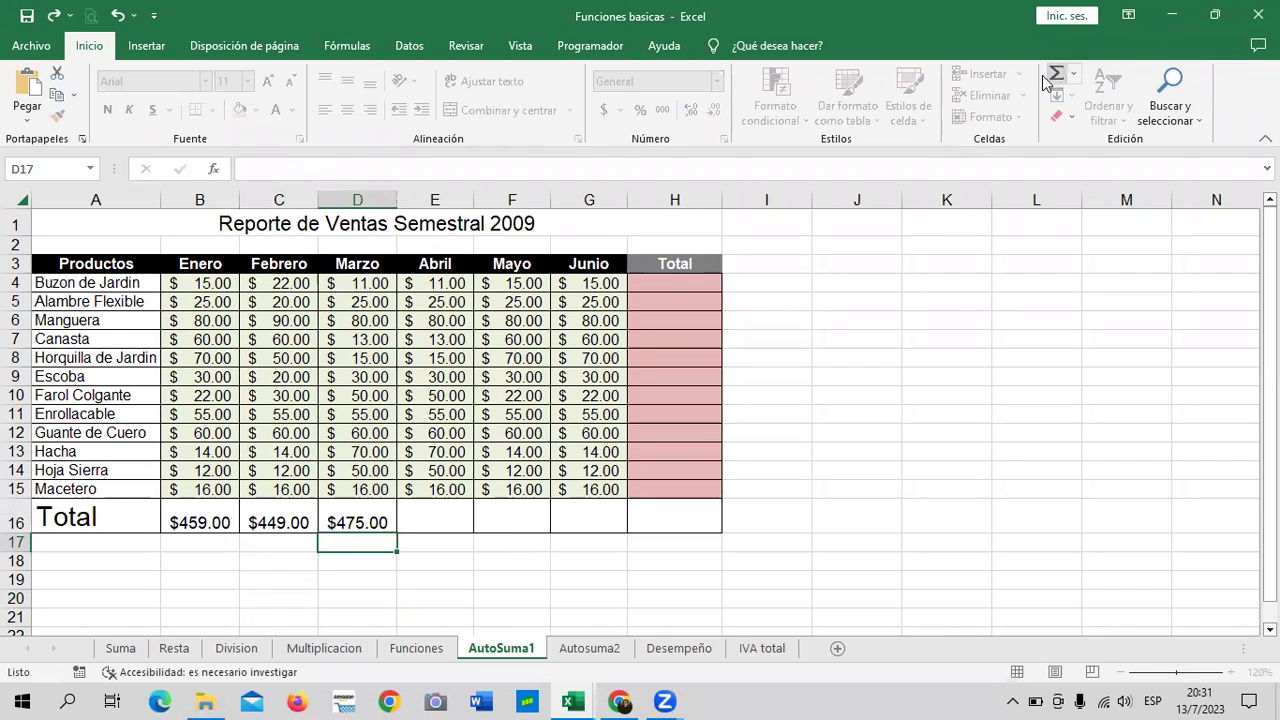
pyautogui.press('Up')
pyautogui.press('Right')
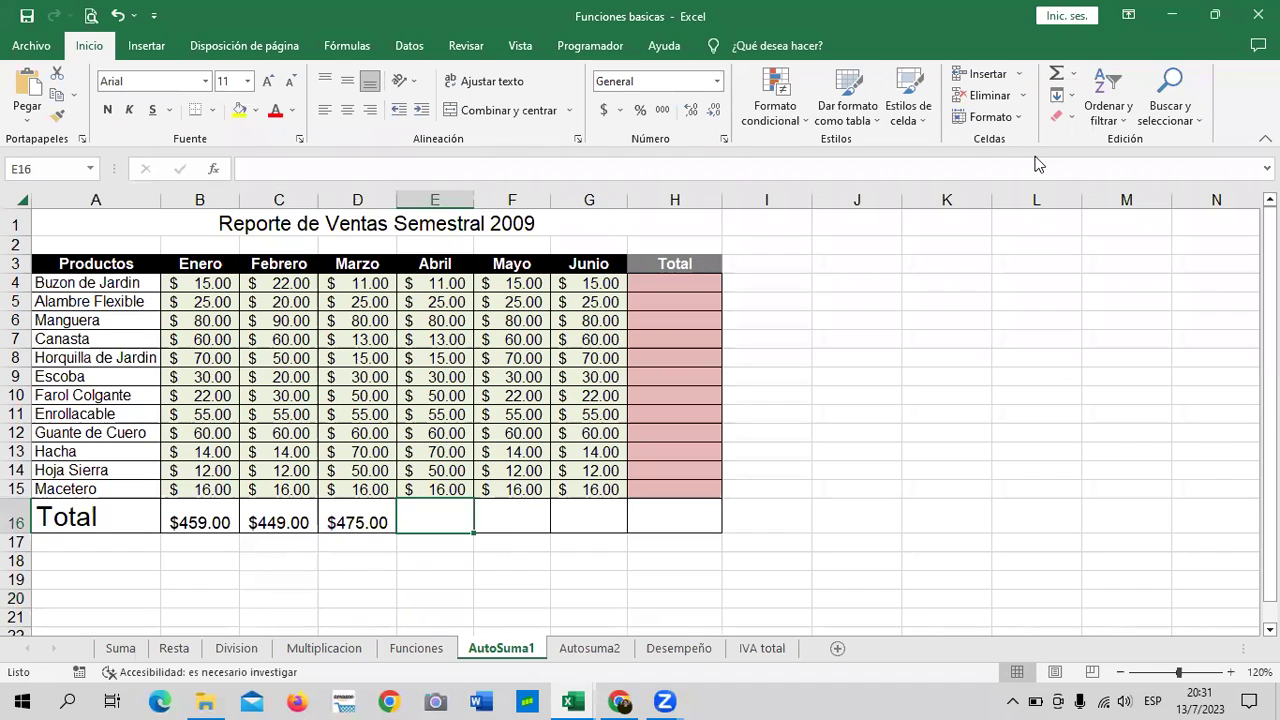
pyautogui.click(1055, 73)
pyautogui.press('Return')
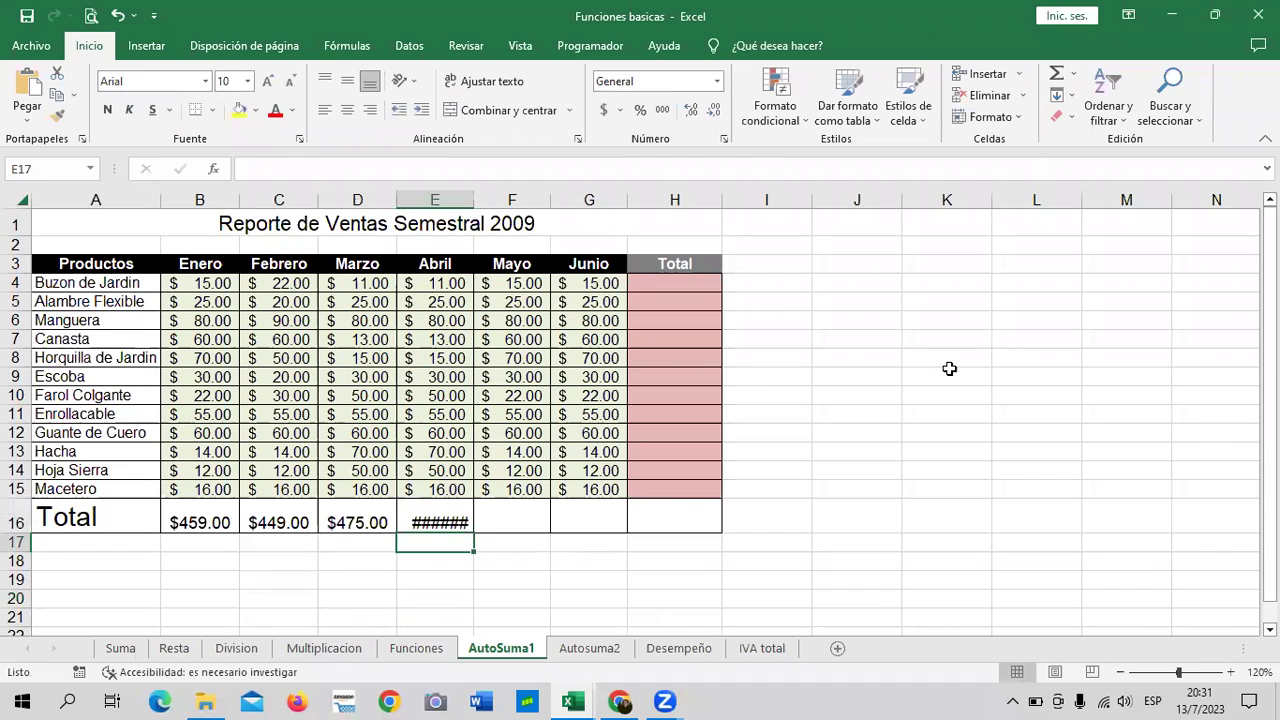
pyautogui.click(464, 525)
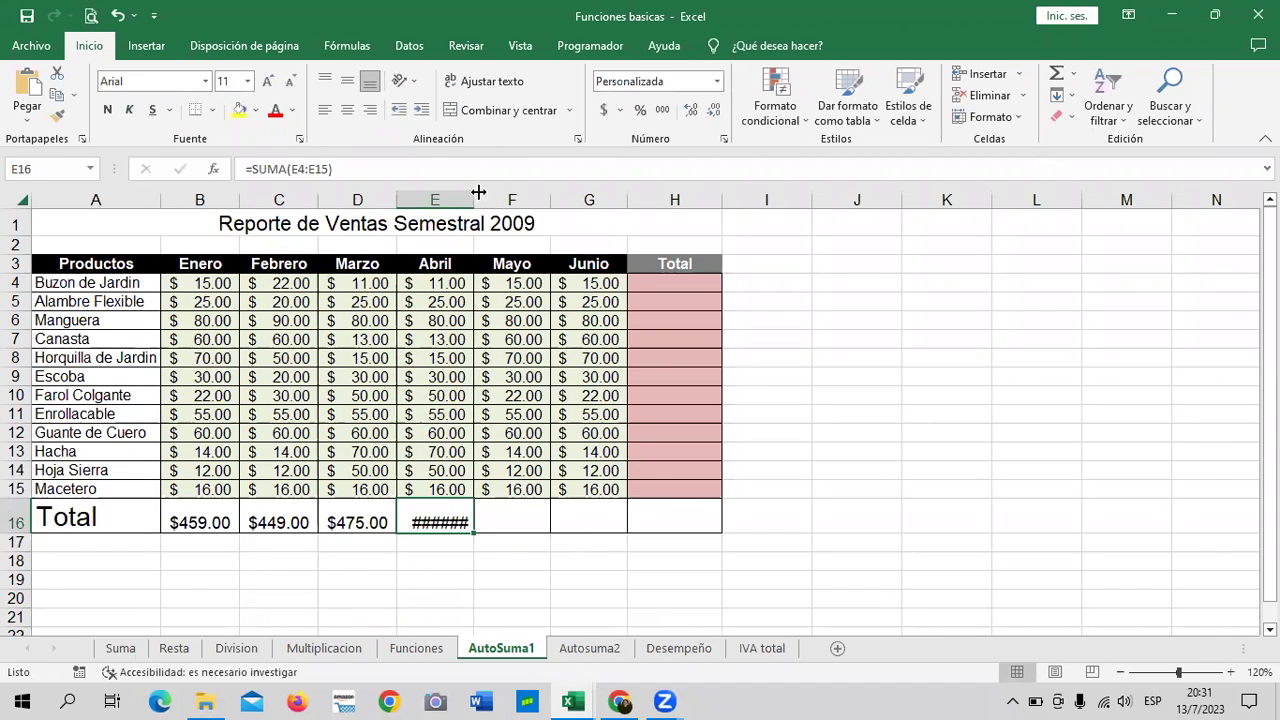
pyautogui.moveTo(477, 199); pyautogui.dragTo(487, 199)
# Step: AutoSum Mayo and Junio into F16 and G16, widening columns F and G
pyautogui.click(522, 518)
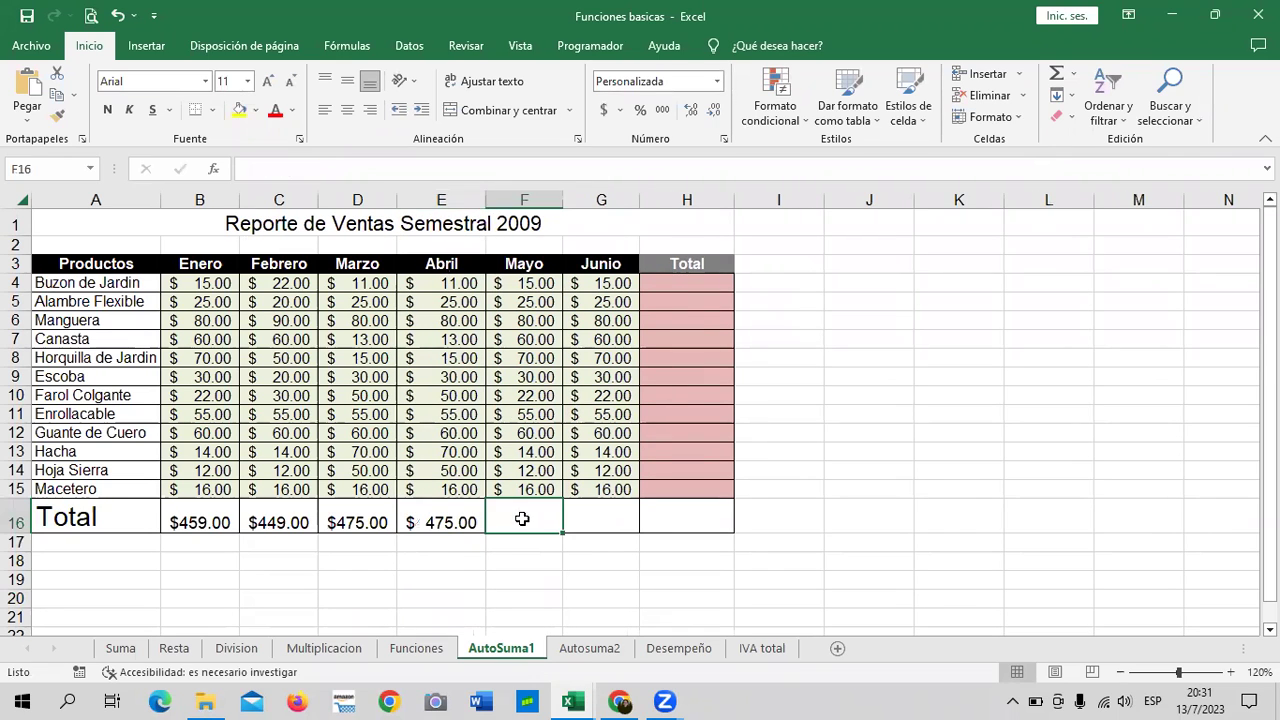
pyautogui.click(1055, 73)
pyautogui.press('Return')
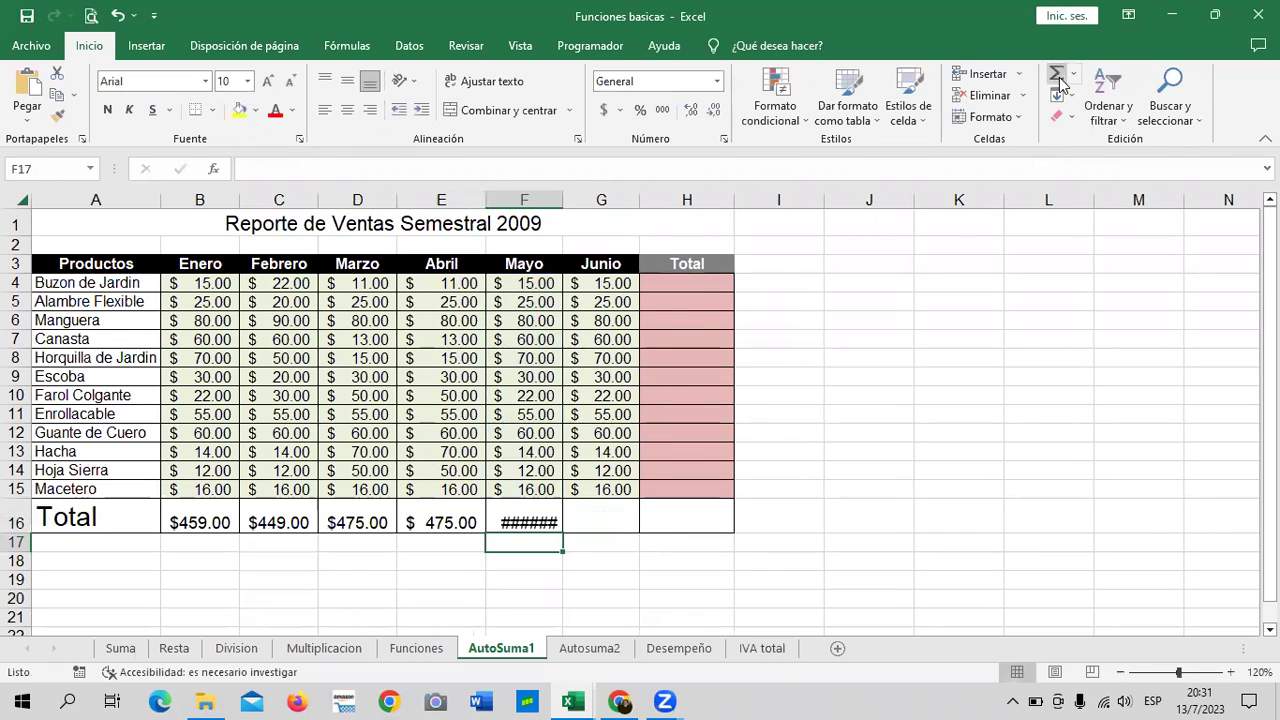
pyautogui.moveTo(563, 199); pyautogui.dragTo(572, 199)
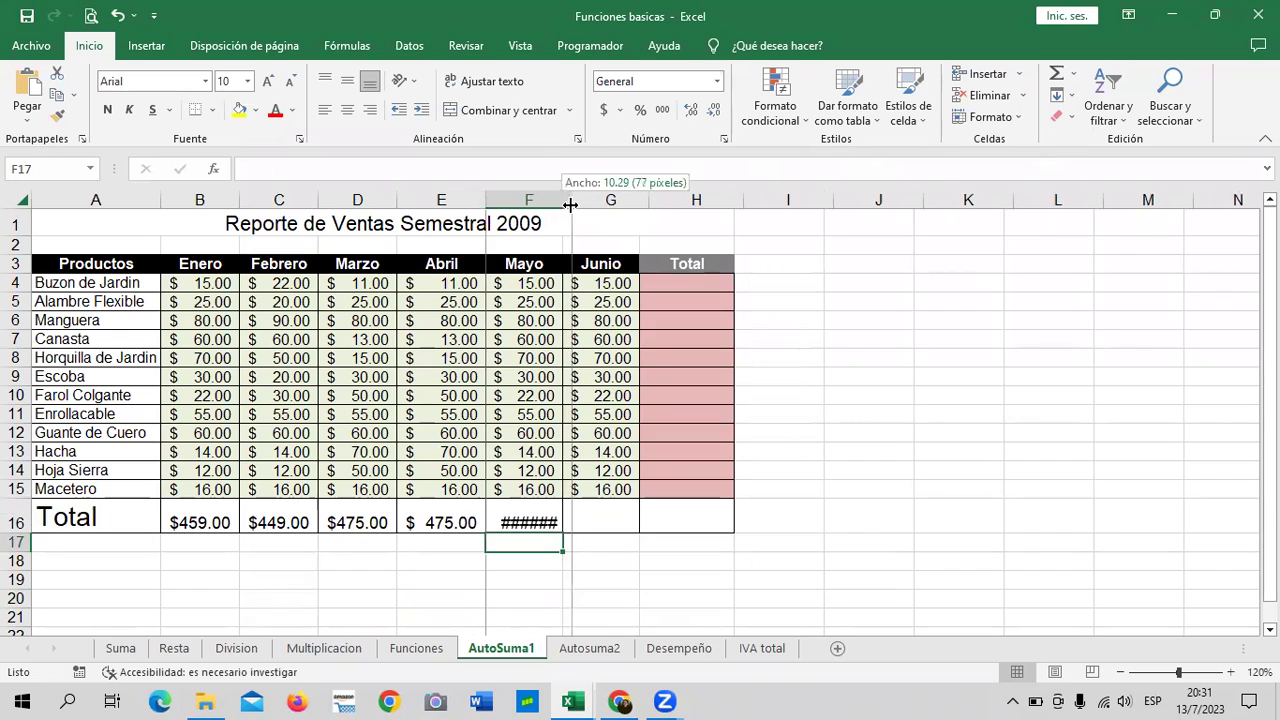
pyautogui.click(585, 521)
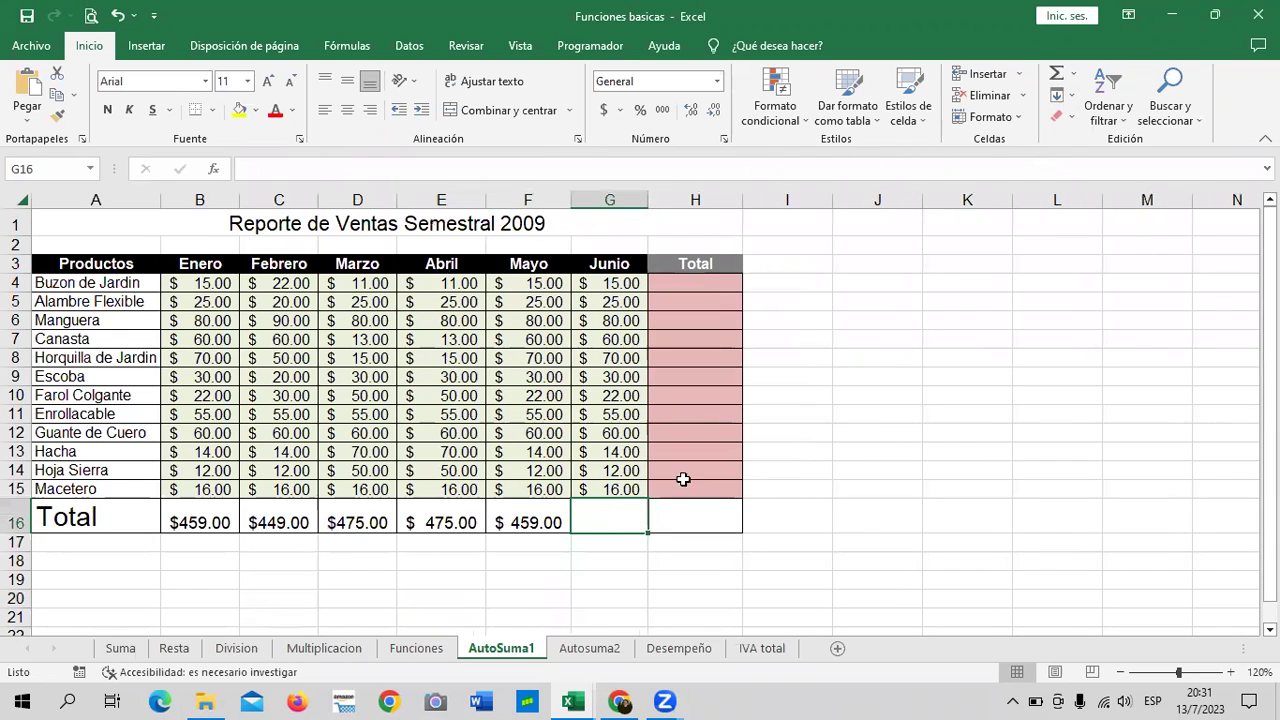
pyautogui.click(1055, 73)
pyautogui.press('Return')
pyautogui.moveTo(650, 195); pyautogui.dragTo(667, 195)
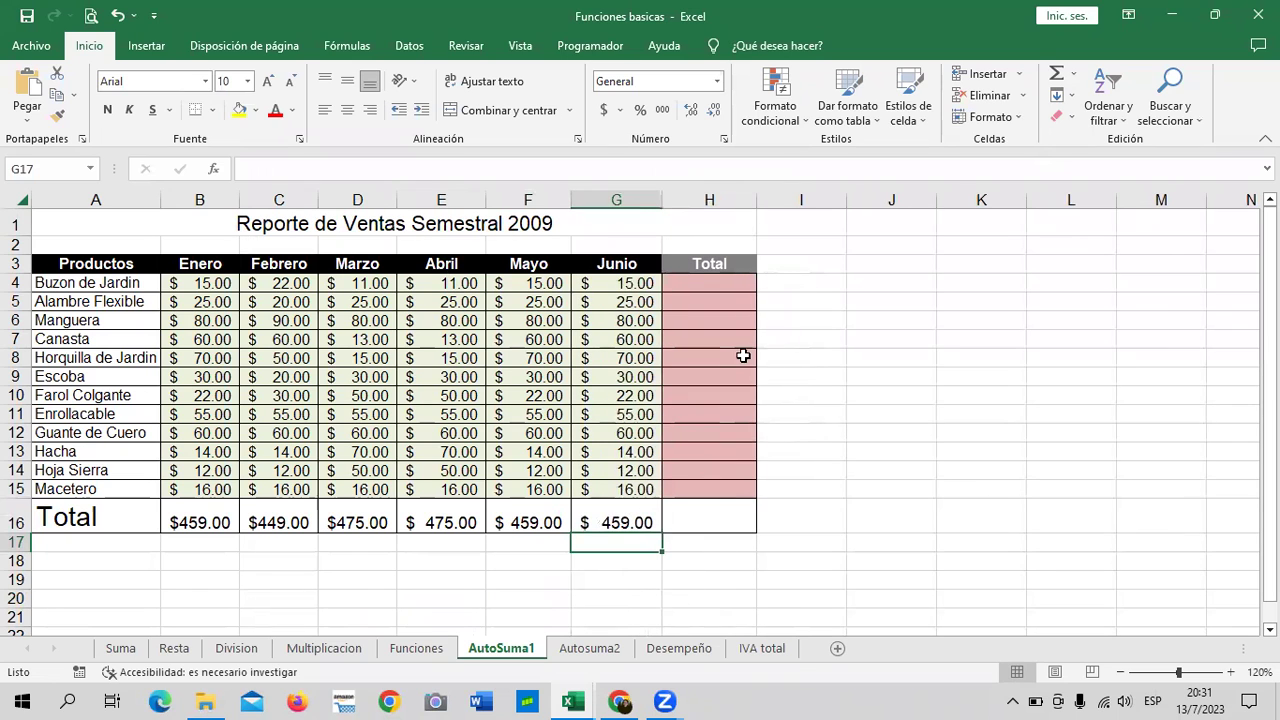
pyautogui.click(892, 352)
pyautogui.click(692, 284)
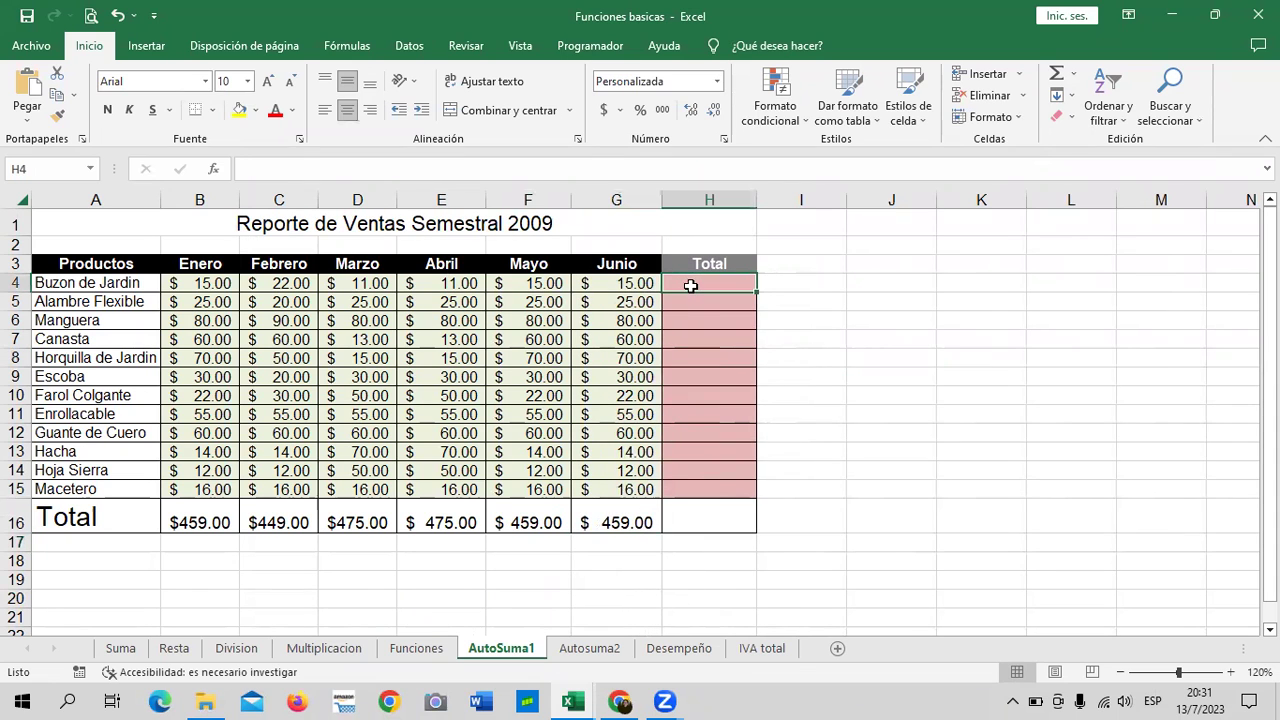
# Step: AutoSum the six monthly sales into H4 and H5
pyautogui.click(1056, 73)
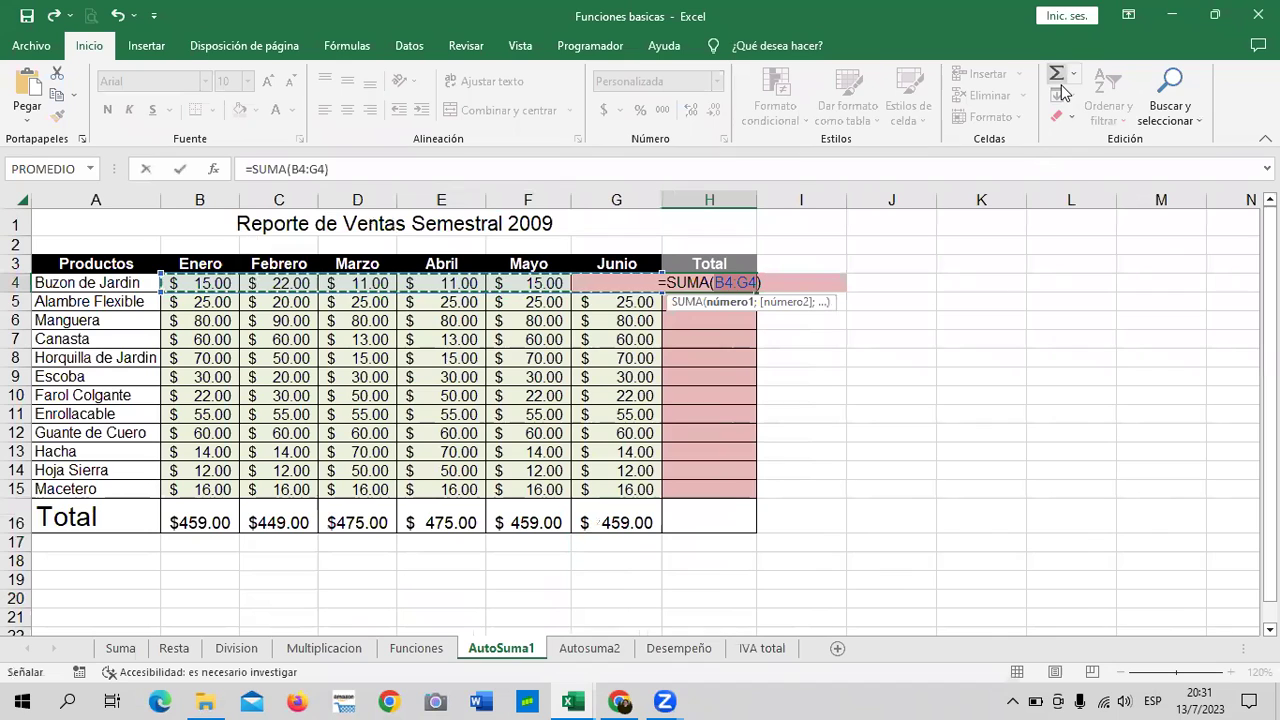
pyautogui.press('Return')
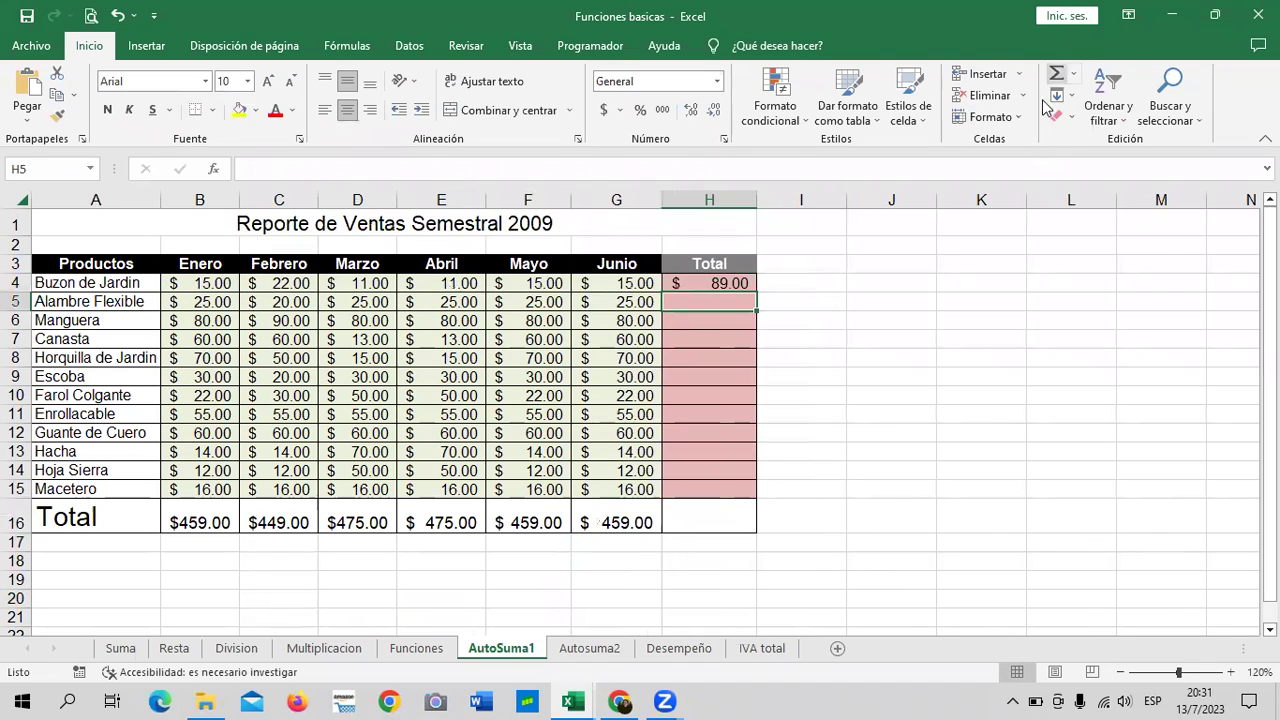
pyautogui.click(740, 283)
pyautogui.click(730, 300)
pyautogui.click(1050, 78)
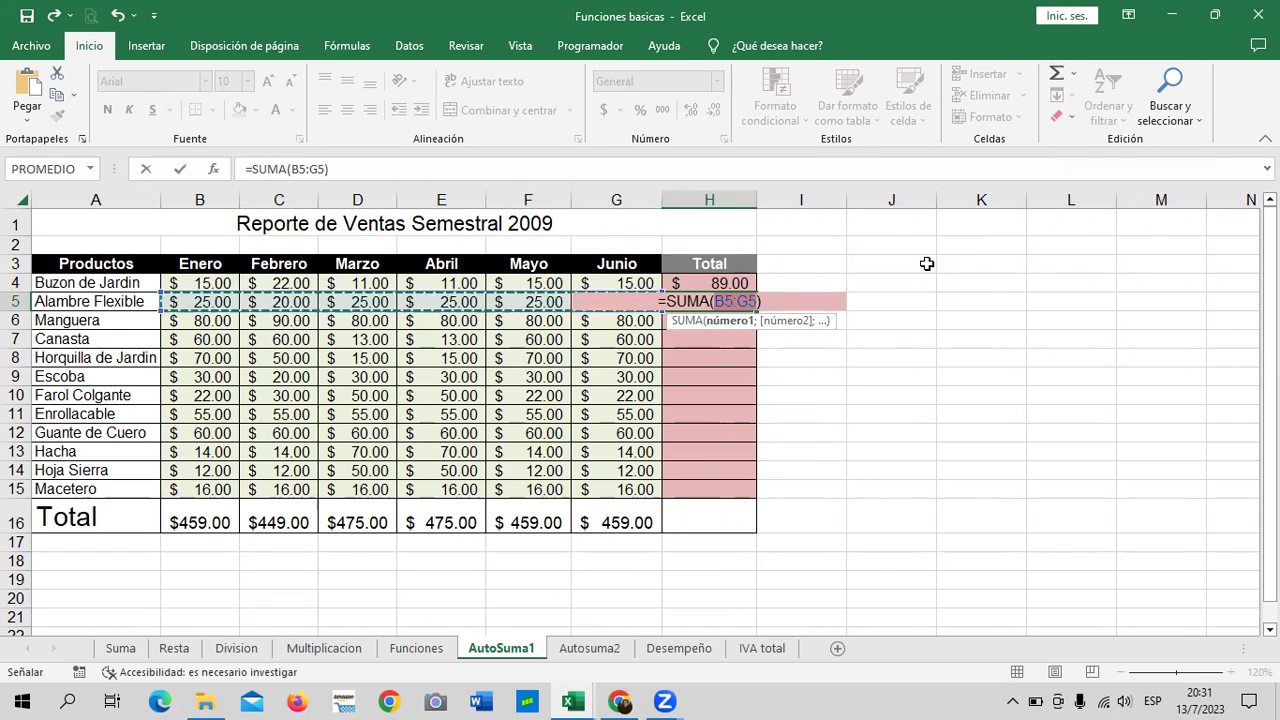
pyautogui.press('Return')
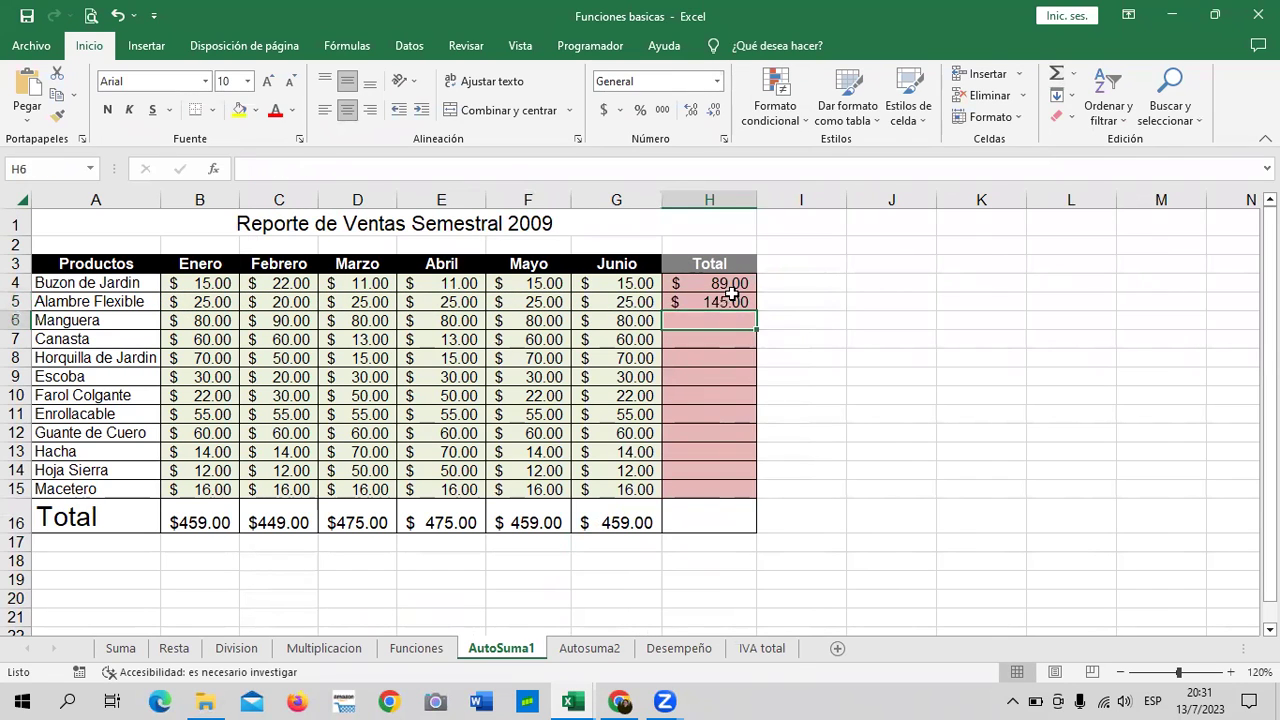
# Step: Copy the H5 total down to H15, confirm H15's formula, and go to the Autosuma2 sheet
pyautogui.click(730, 300)
pyautogui.moveTo(757, 309); pyautogui.dragTo(757, 497)
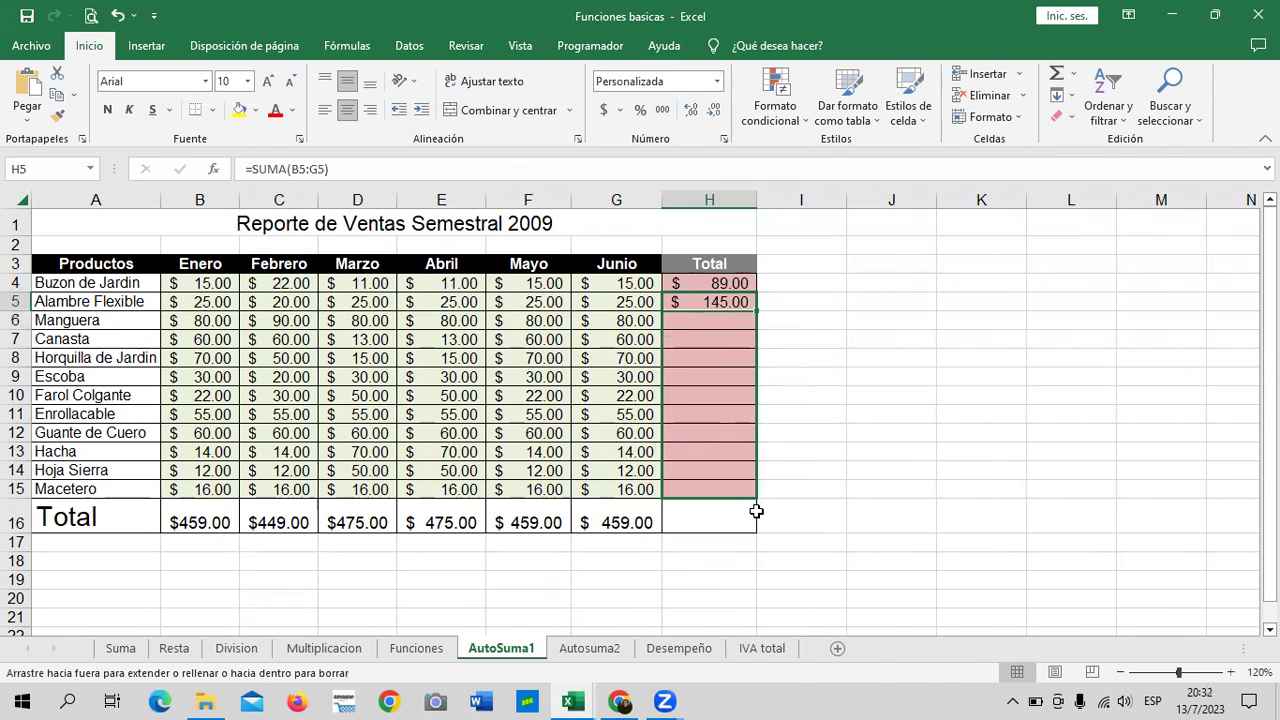
pyautogui.click(858, 489)
pyautogui.click(709, 489)
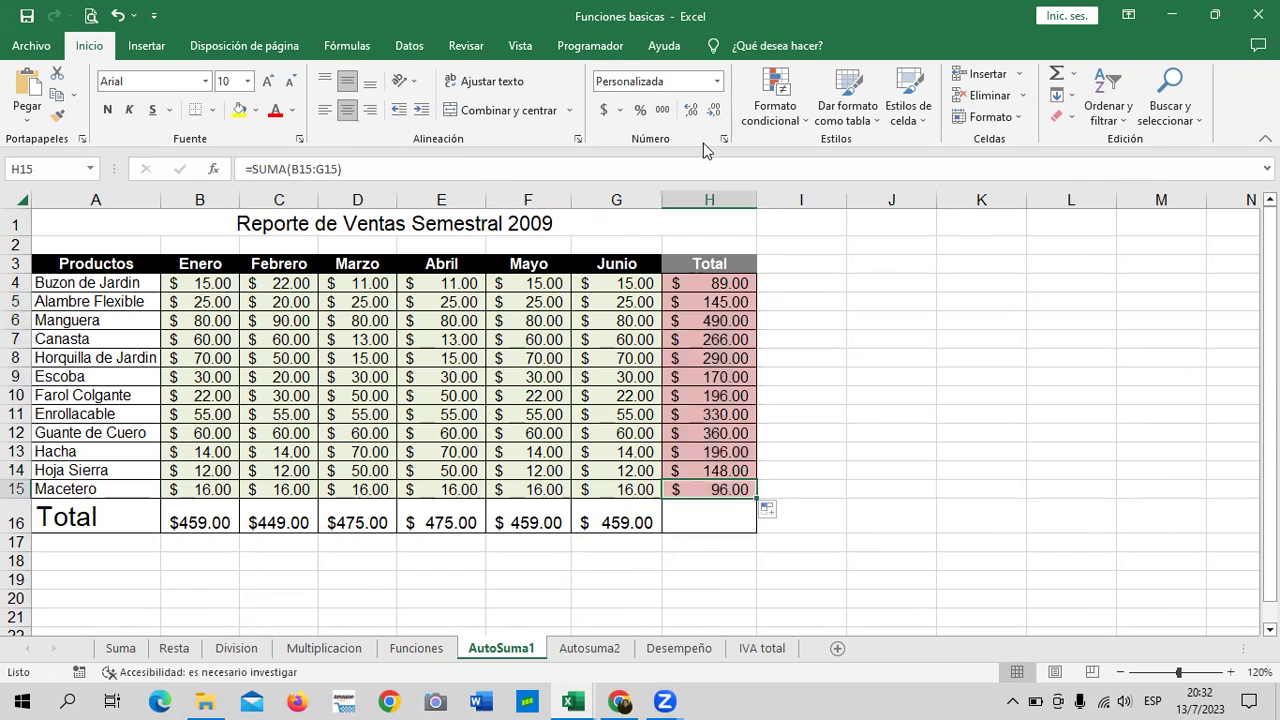
pyautogui.click(470, 167)
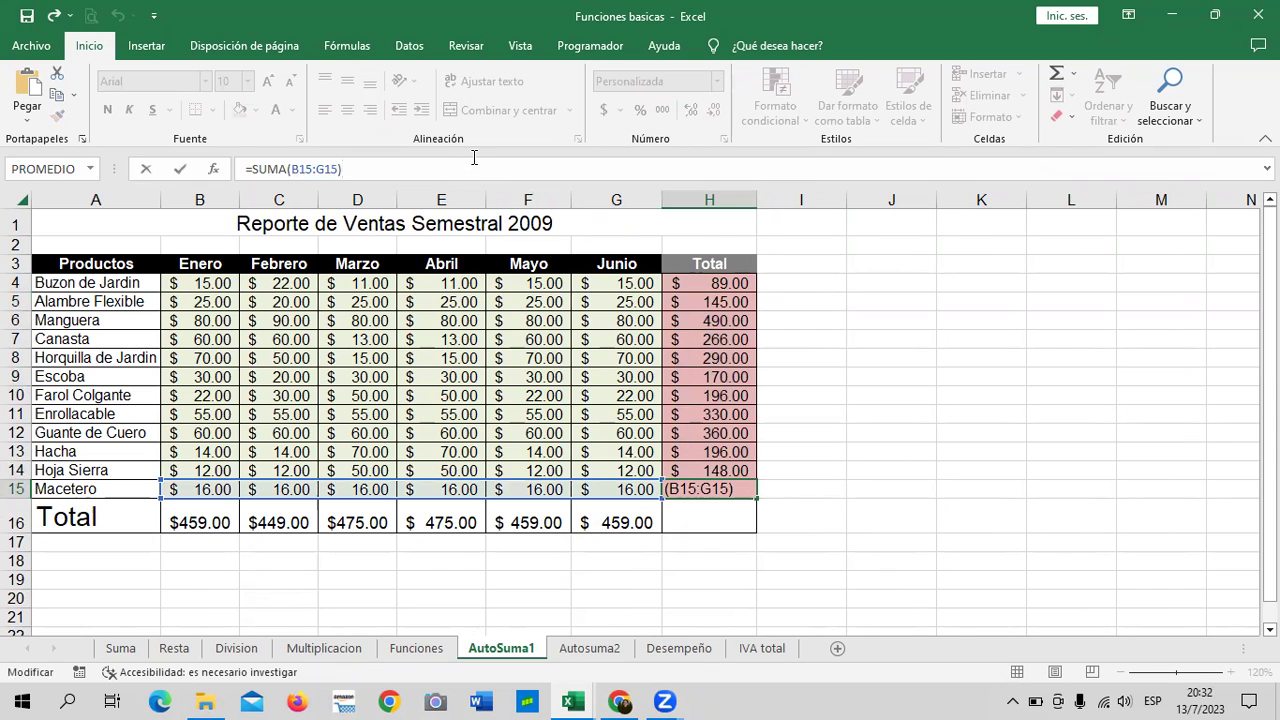
pyautogui.press('Return')
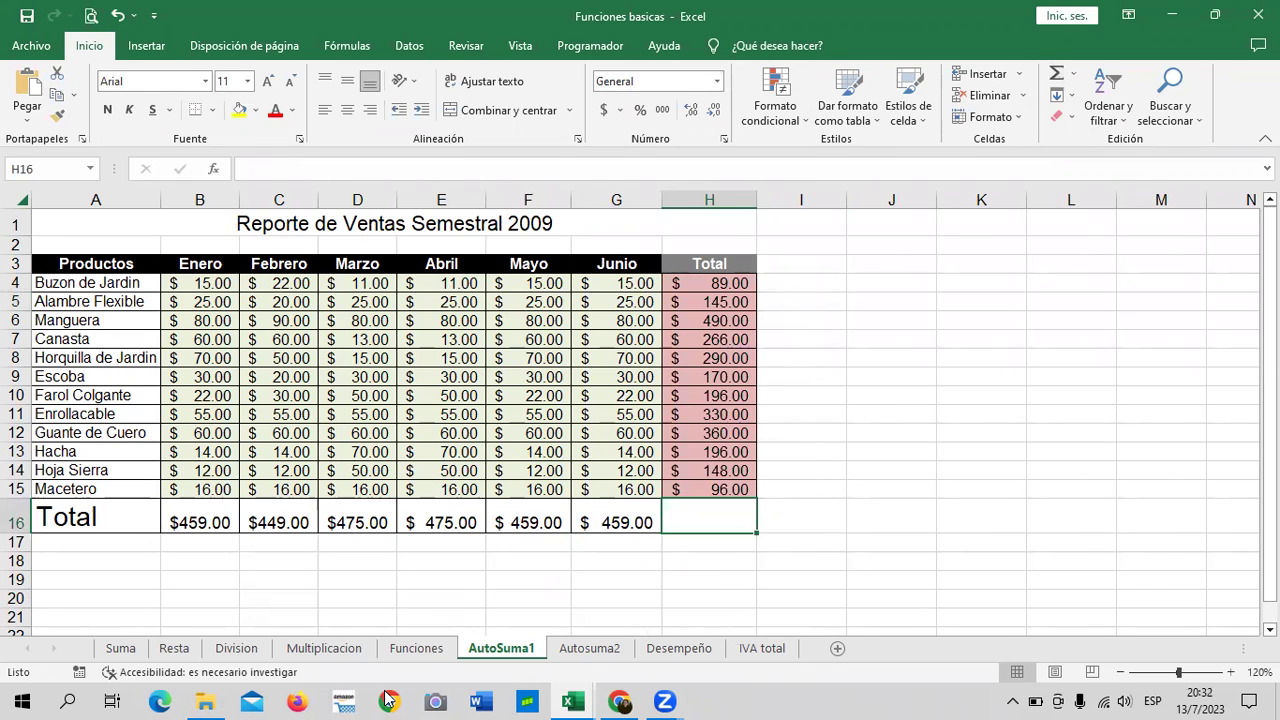
pyautogui.click(589, 648)
# Step: AutoSum January–June in H4 and fill it down to H15 for Semestre 1
pyautogui.click(735, 536)
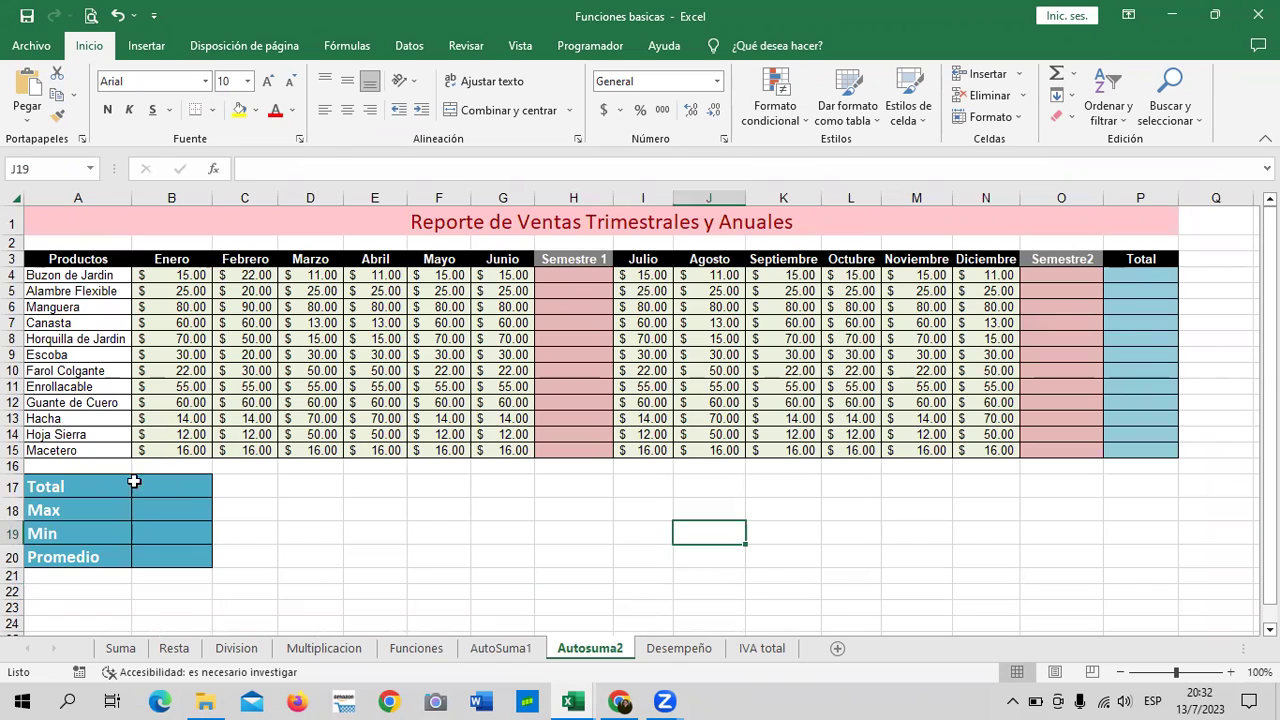
pyautogui.click(573, 277)
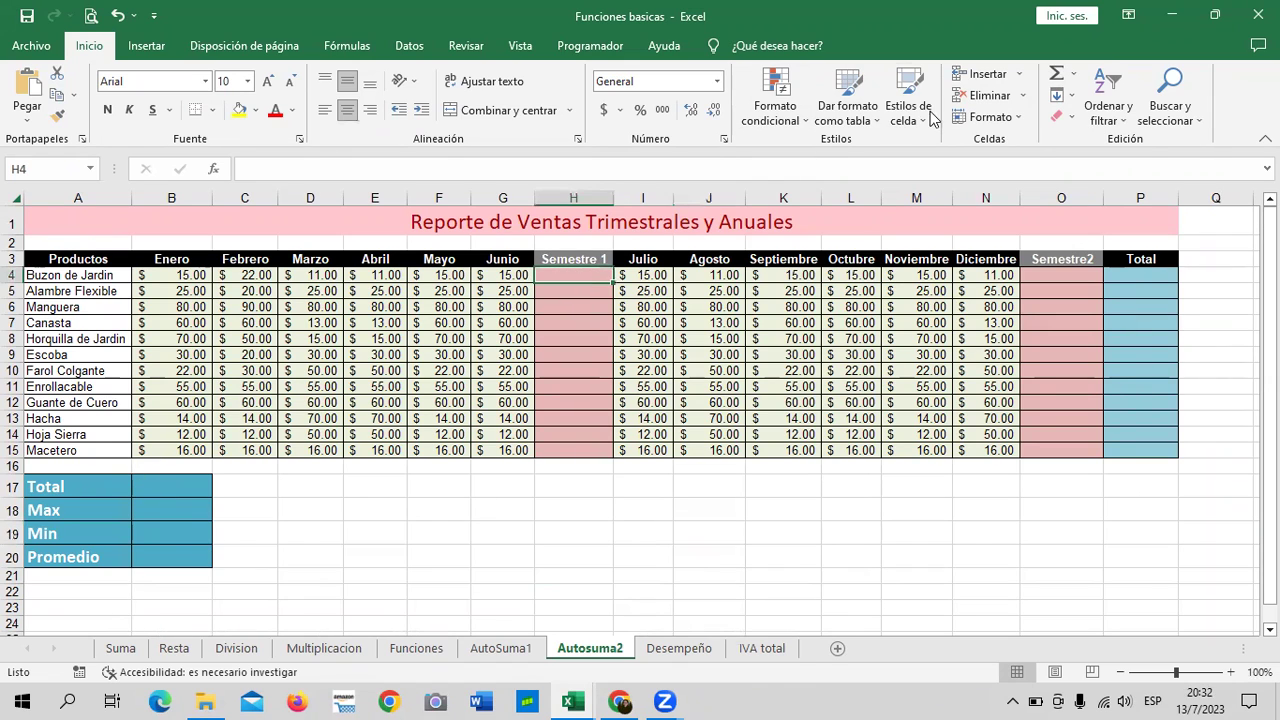
pyautogui.click(1055, 78)
pyautogui.press('Return')
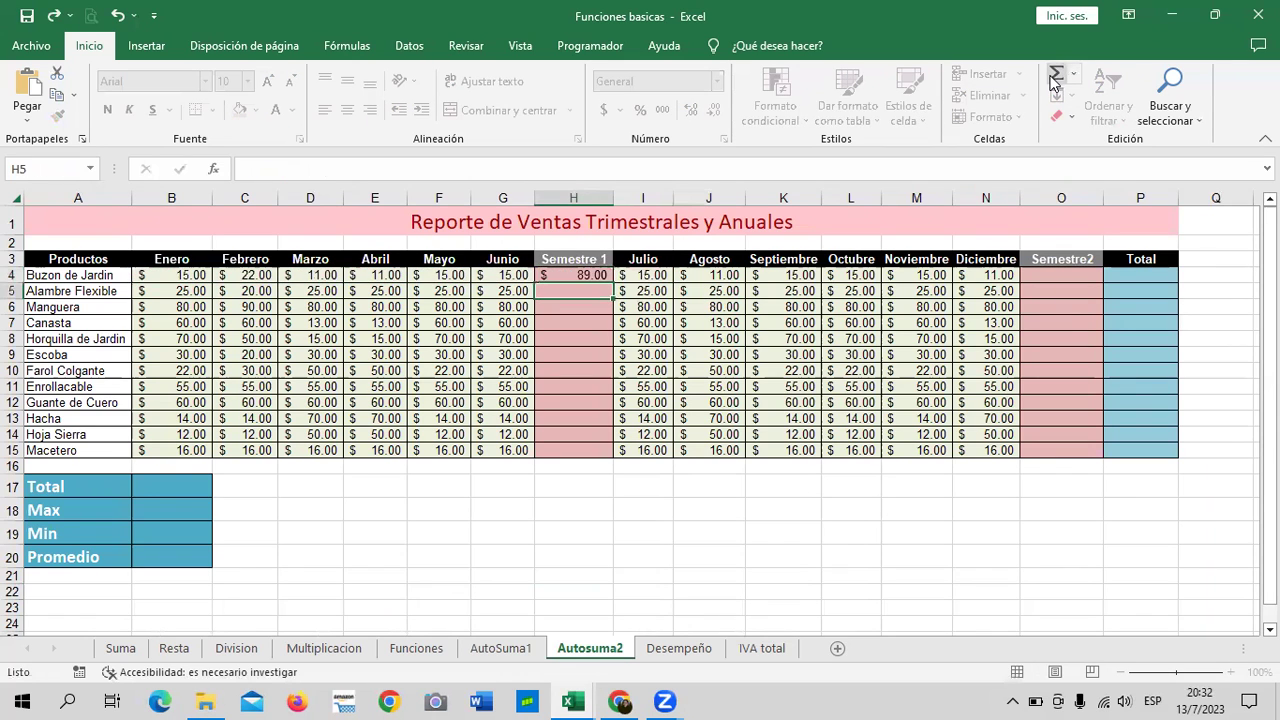
pyautogui.click(591, 277)
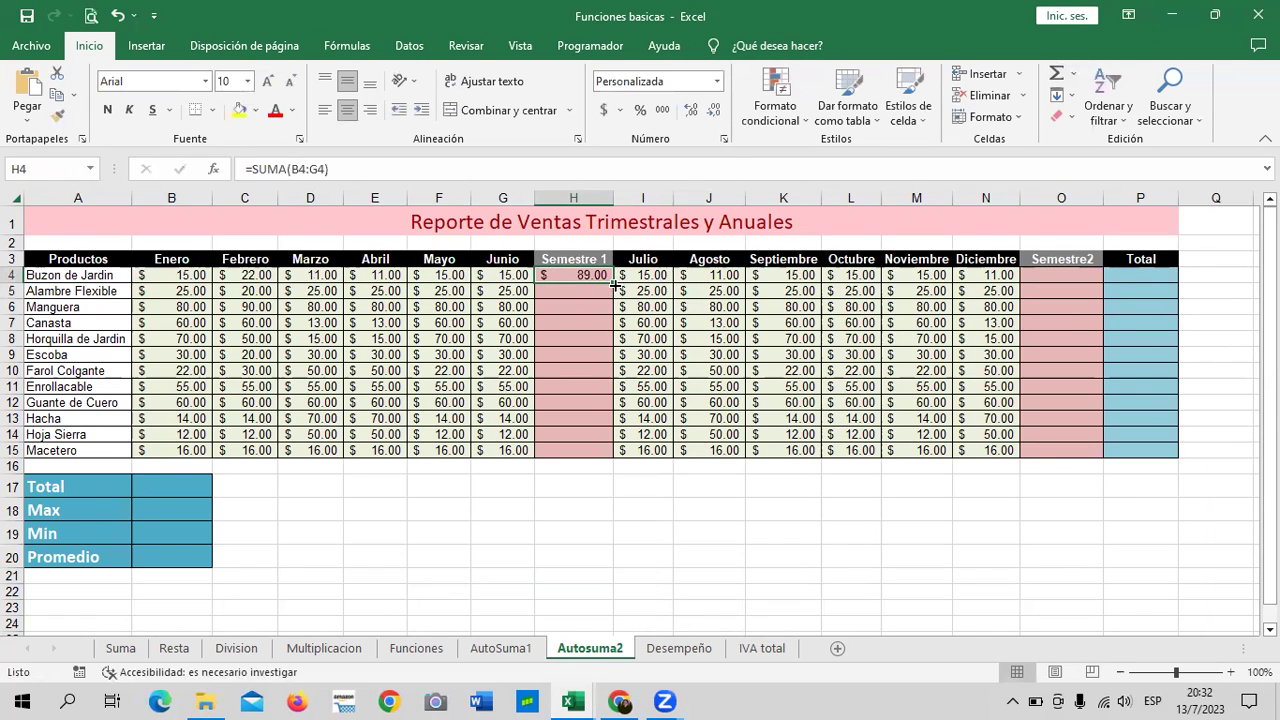
pyautogui.moveTo(613, 285); pyautogui.dragTo(613, 458)
pyautogui.click(709, 575)
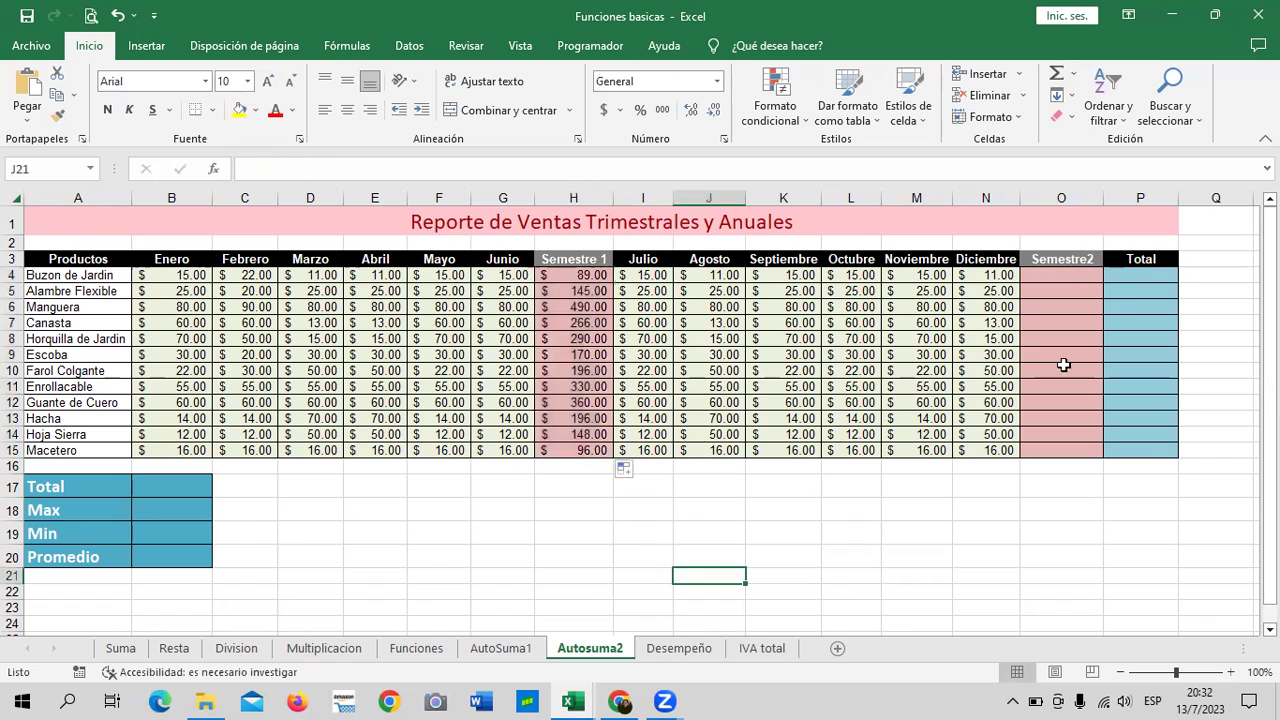
# Step: AutoSum July–December into O4, giving $82.00 for Buzon de Jardin
pyautogui.click(1060, 275)
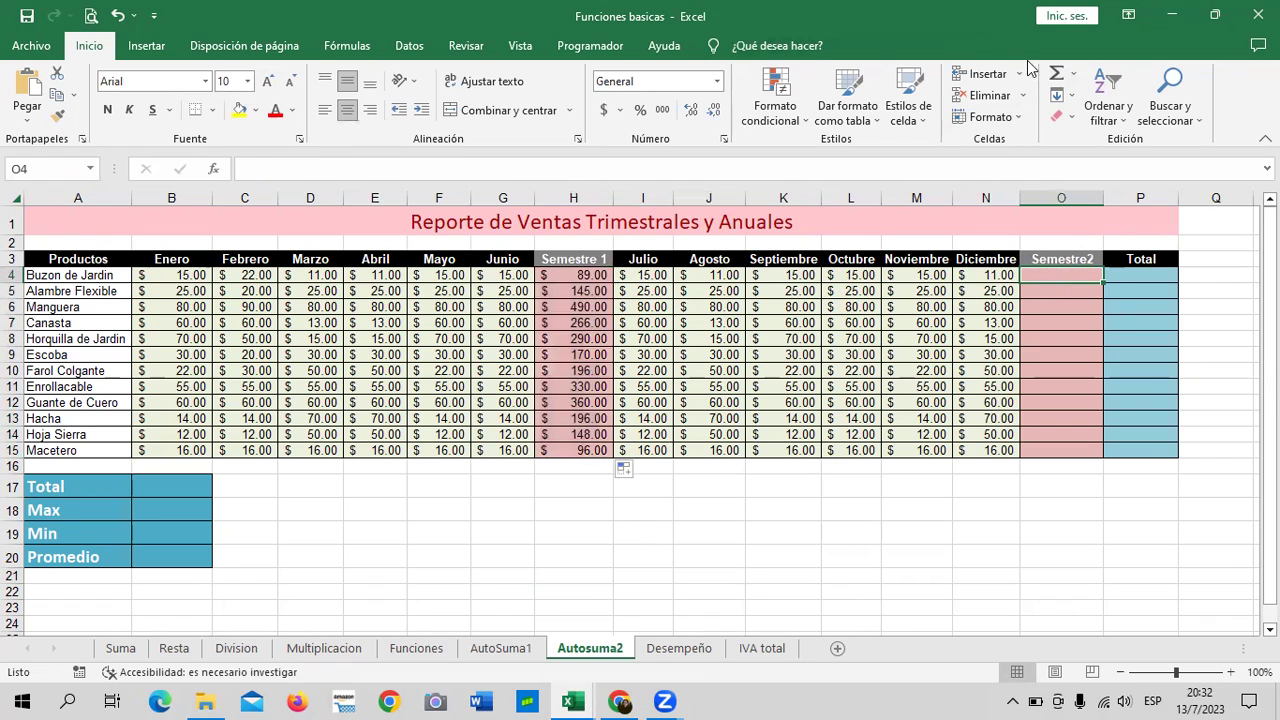
pyautogui.click(1055, 75)
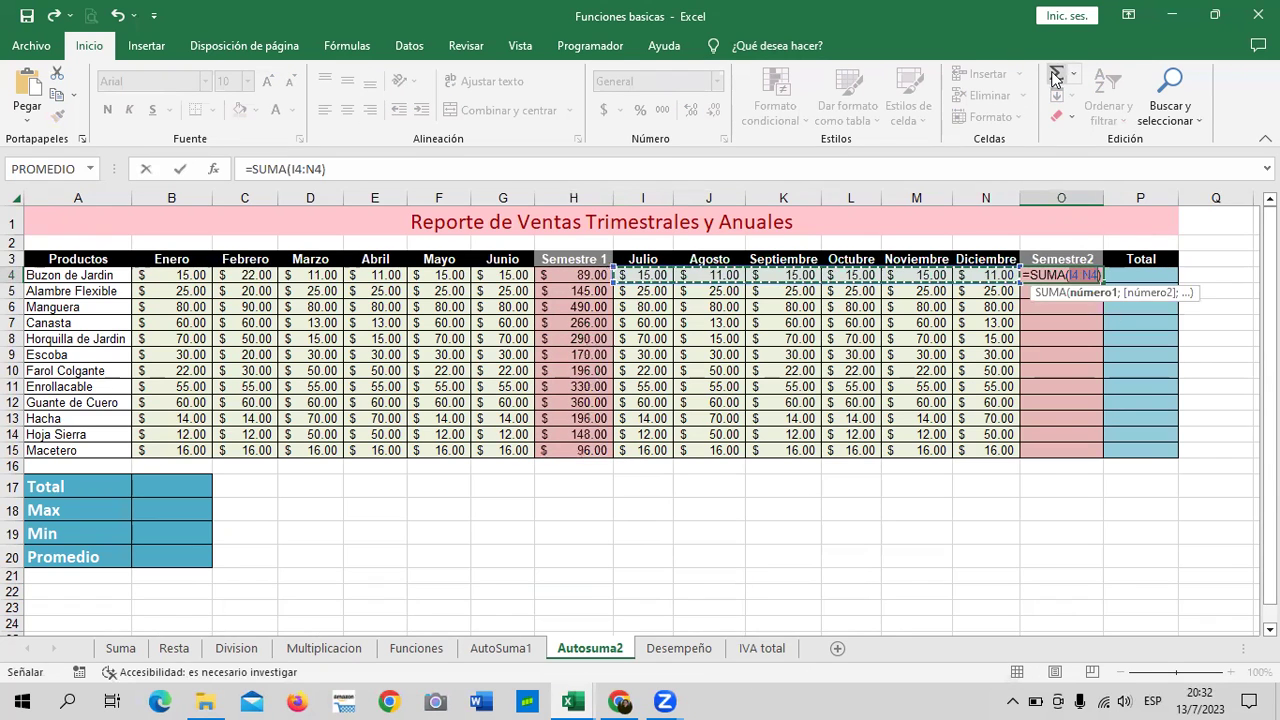
pyautogui.press('Return')
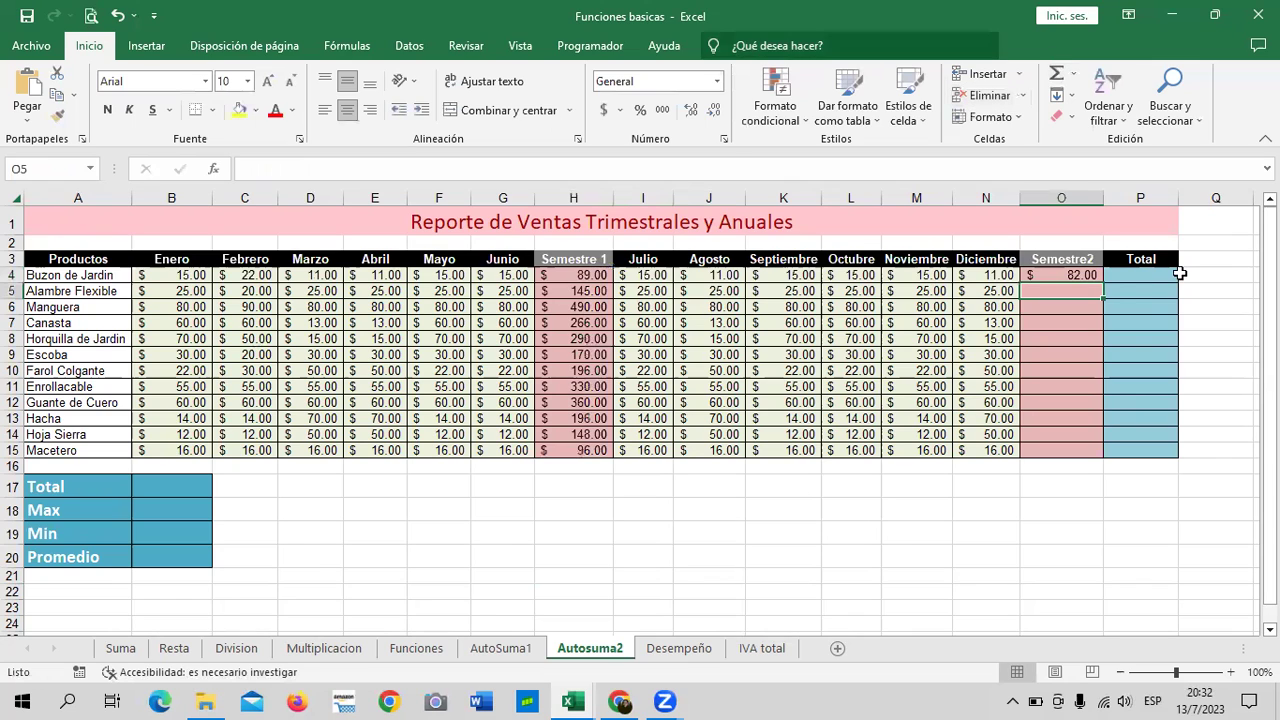
pyautogui.click(1150, 275)
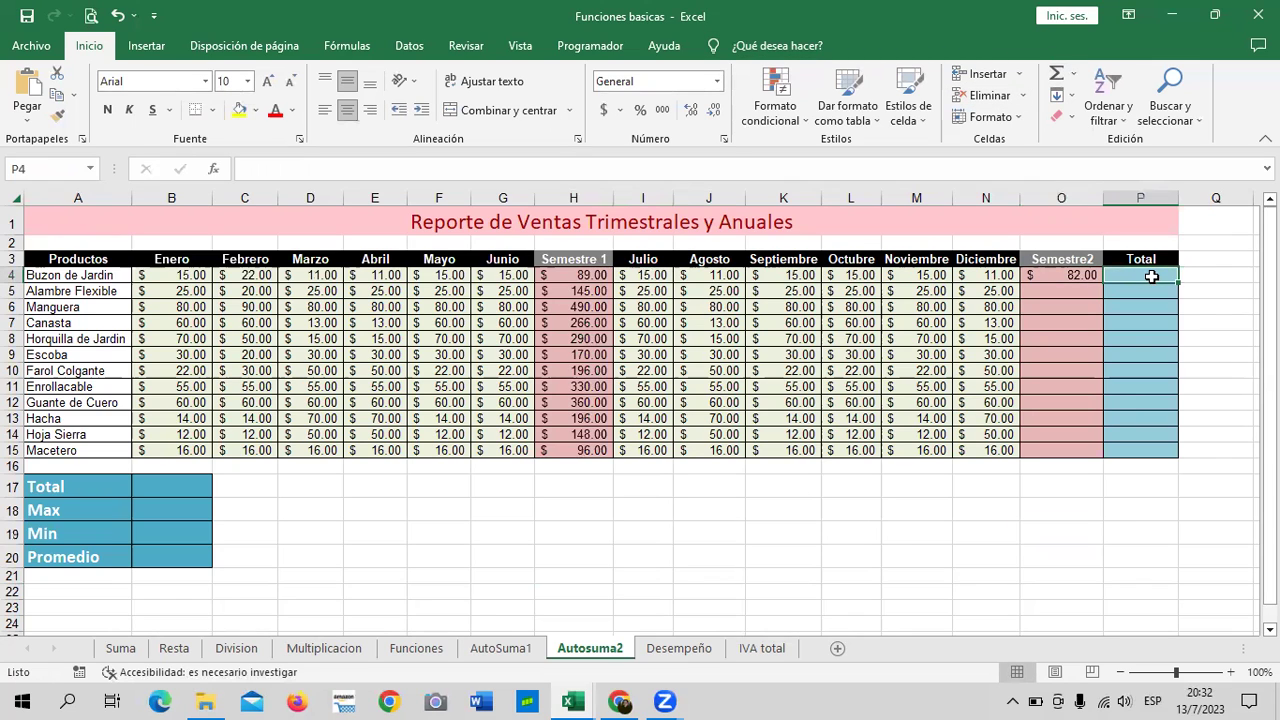
# Step: Enter =H4+O4 in P4 and fill it down to P15
pyautogui.write('=')
pyautogui.click(594, 277)
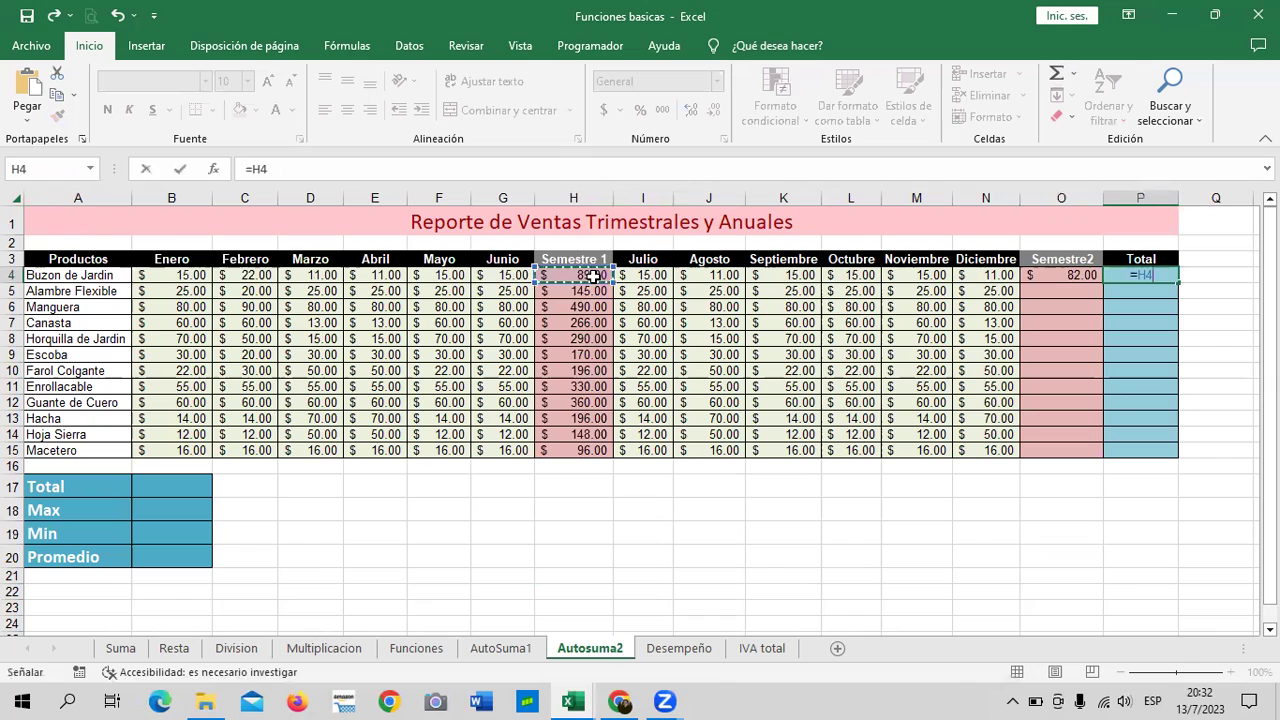
pyautogui.write('+')
pyautogui.click(1064, 275)
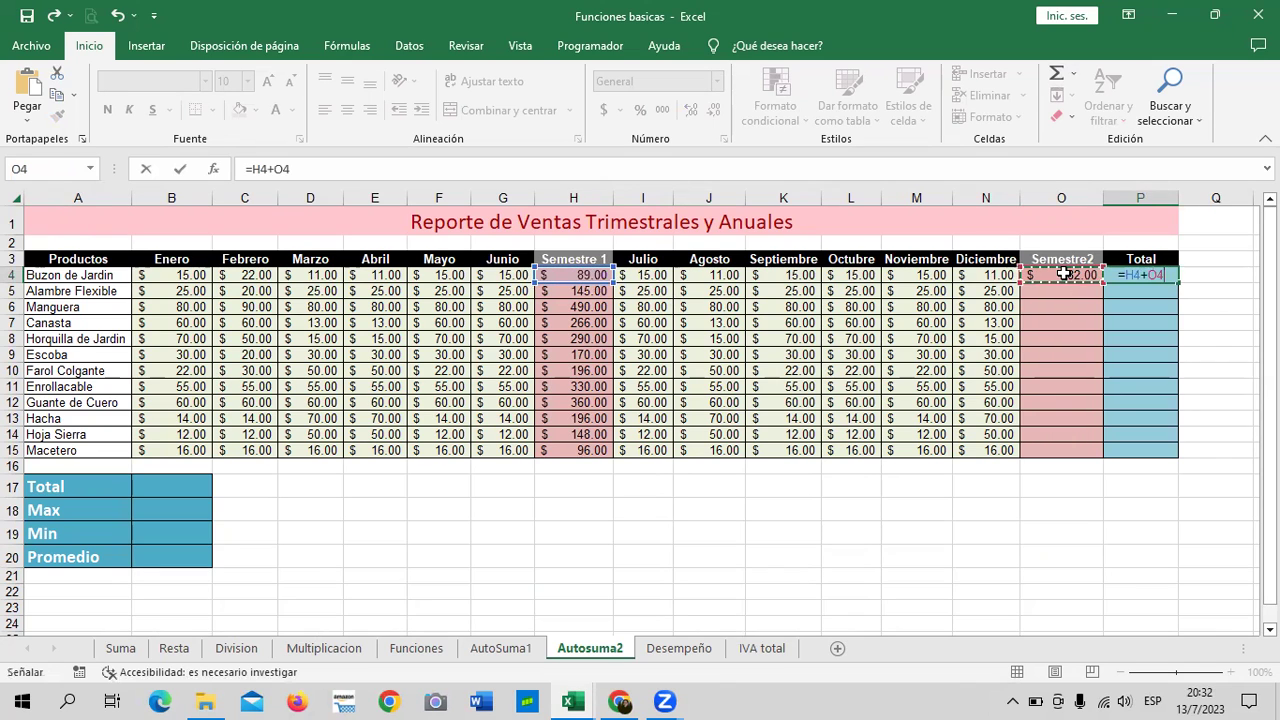
pyautogui.hotkey('ctrl', 'Return')
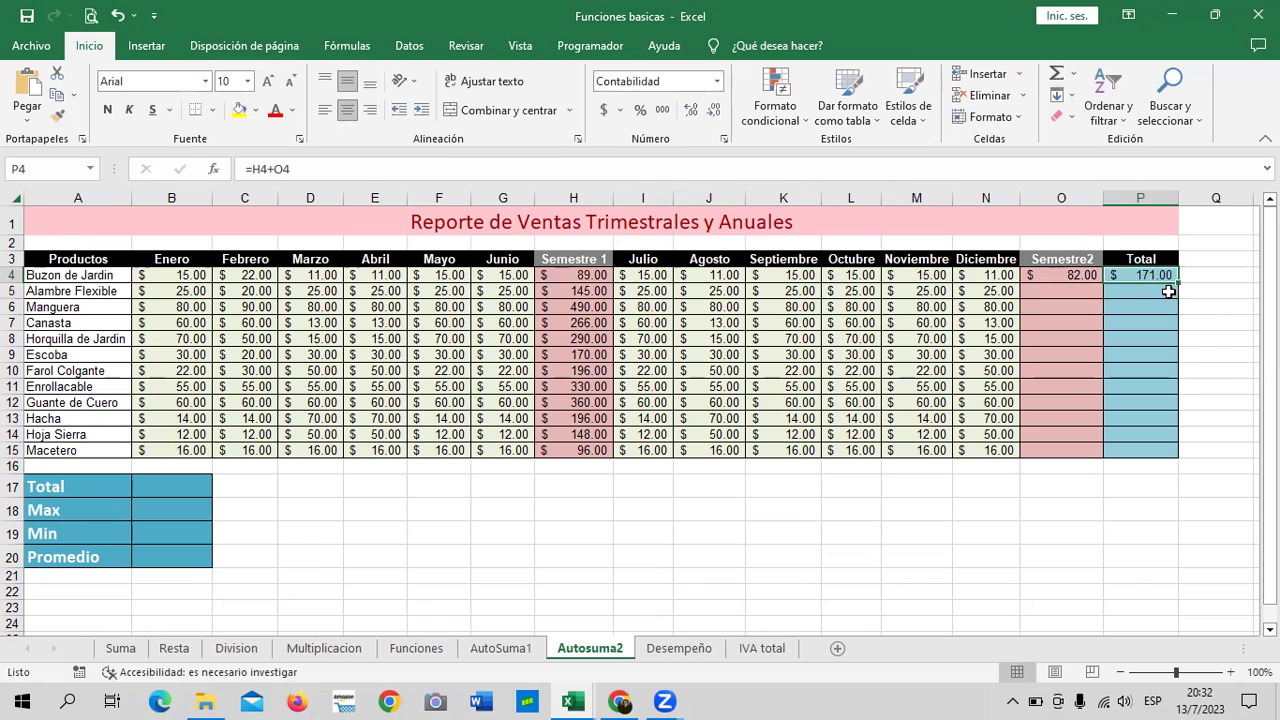
pyautogui.moveTo(1179, 286); pyautogui.dragTo(1178, 452)
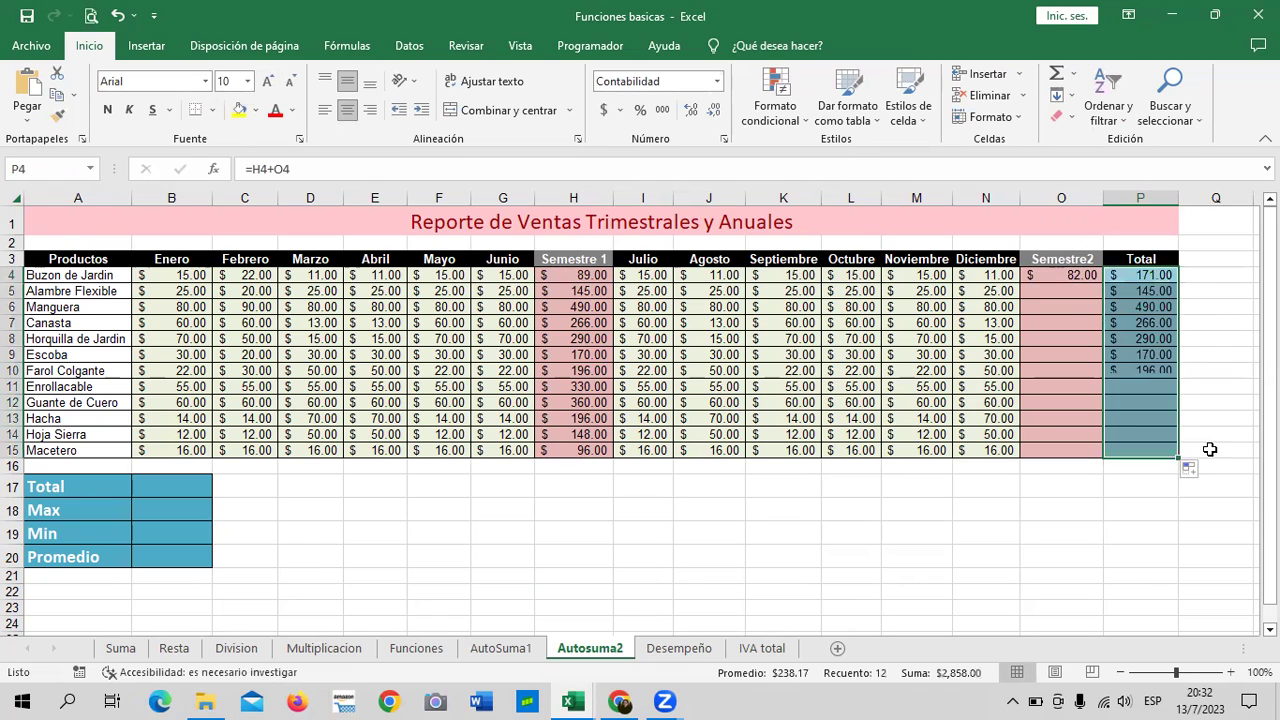
pyautogui.click(1153, 318)
# Step: Fill the Semestre2 formula from O4 down to O15
pyautogui.click(580, 320)
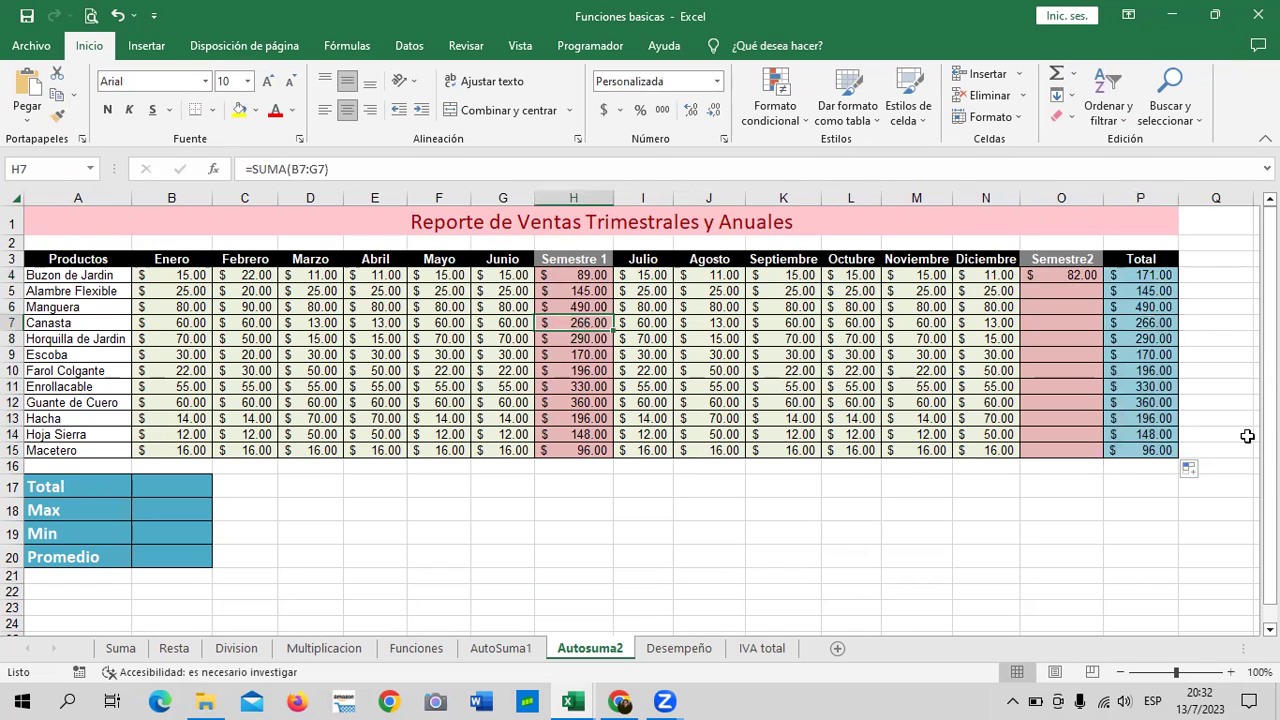
pyautogui.click(1060, 275)
pyautogui.moveTo(1103, 283); pyautogui.dragTo(1107, 452)
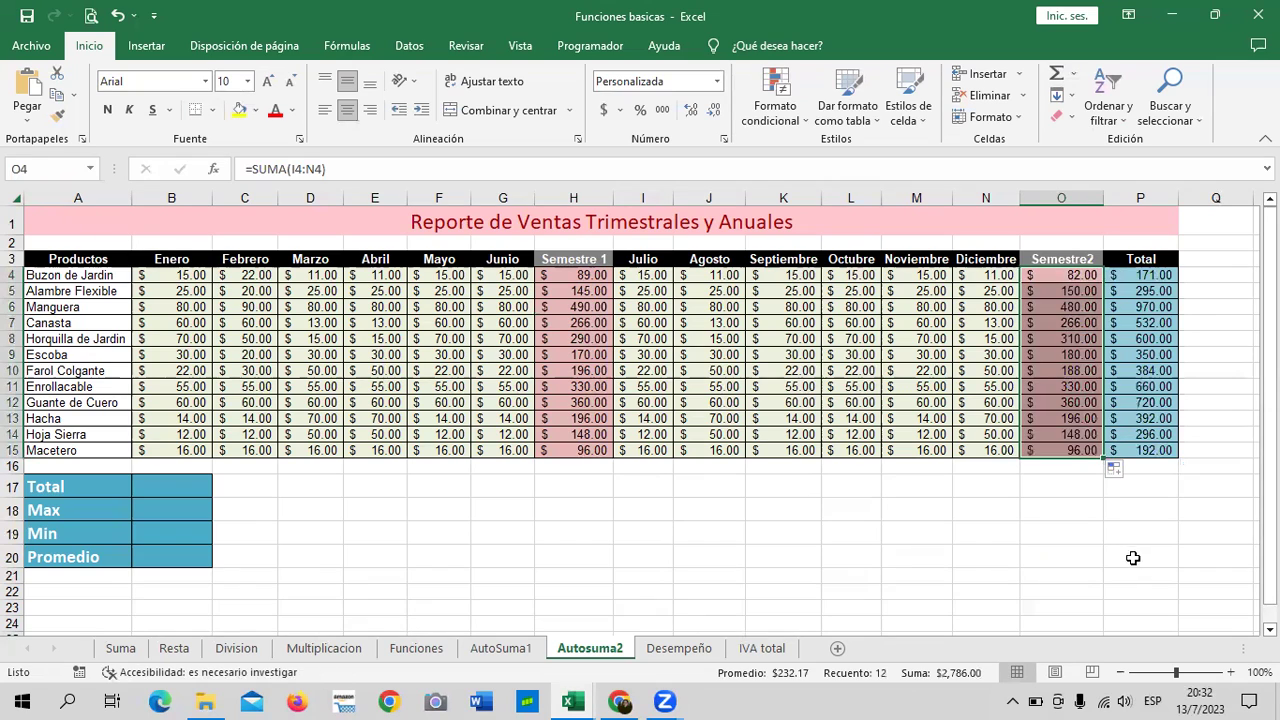
pyautogui.click(1138, 556)
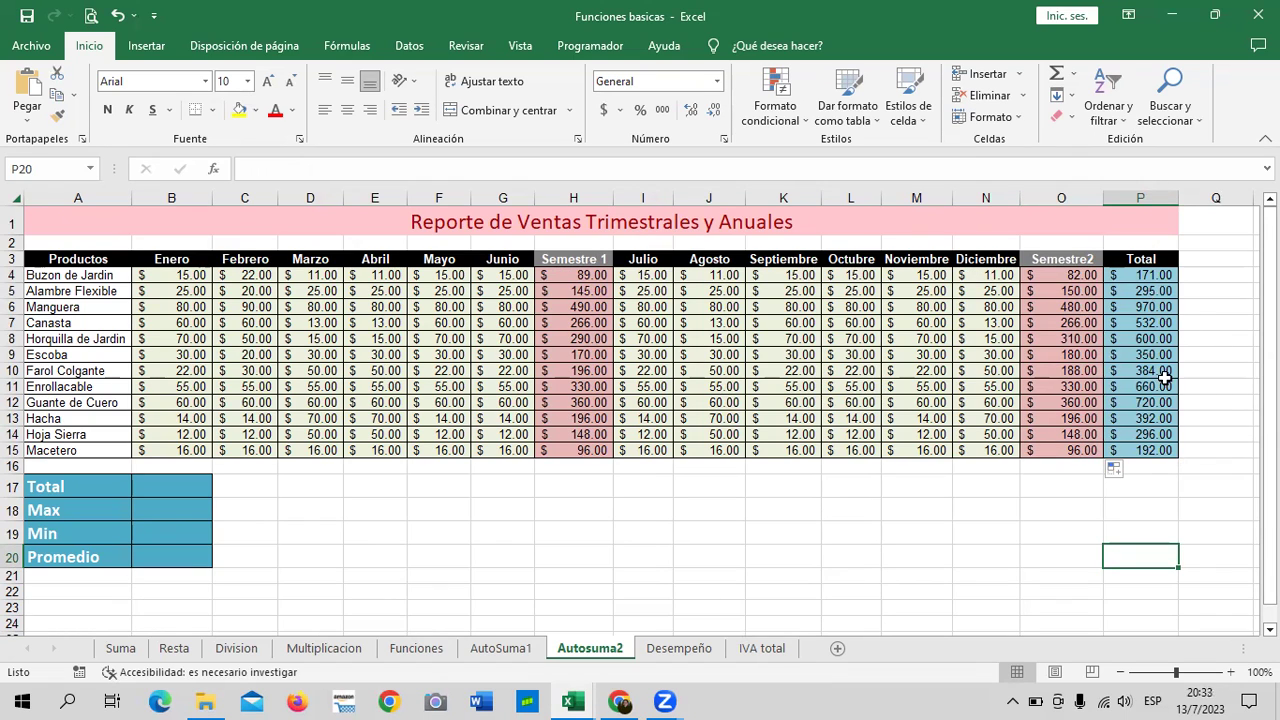
# Step: Enter =SUMA(P4:P15) in B17 for the overall Total of $5,562.00
pyautogui.click(985, 535)
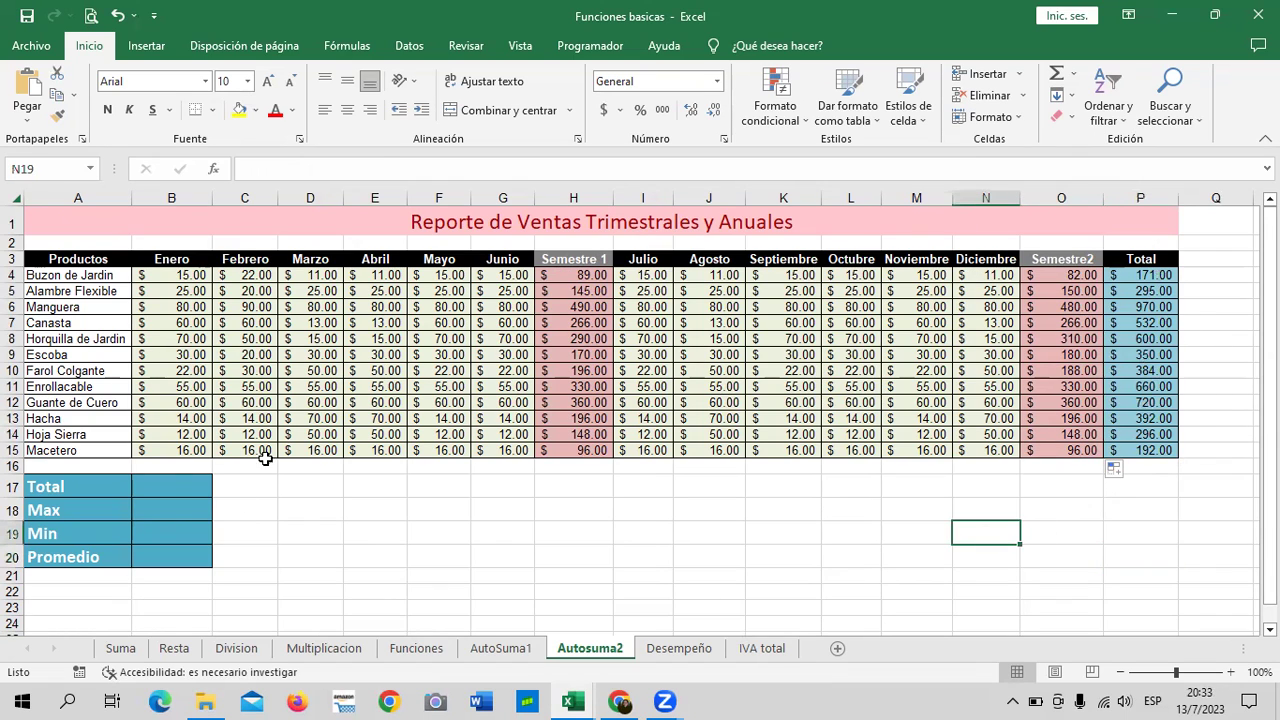
pyautogui.click(166, 485)
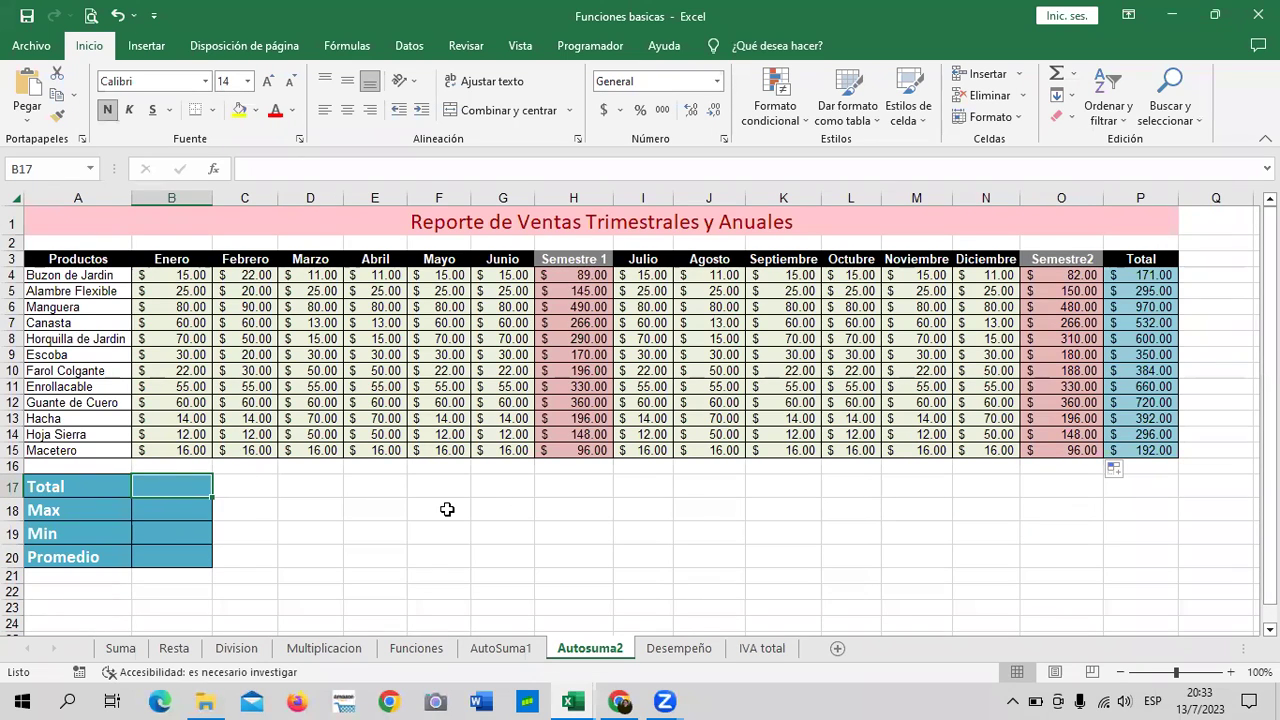
pyautogui.write('=')
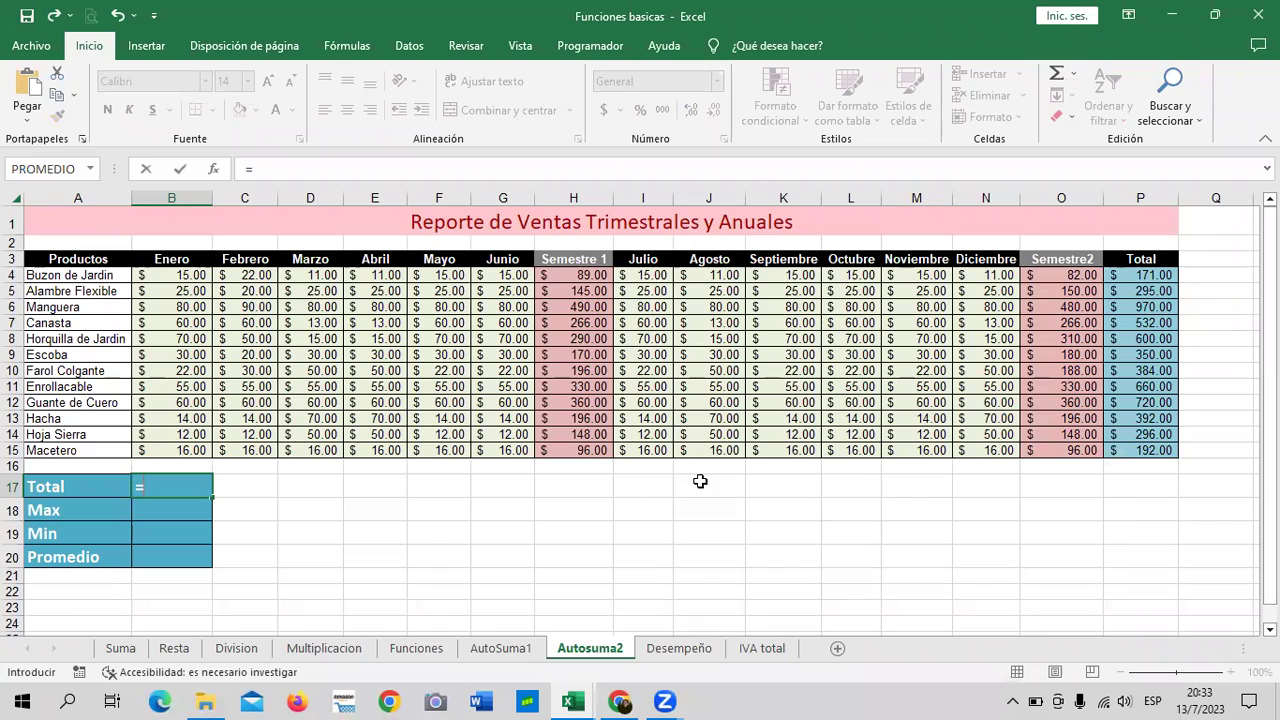
pyautogui.press('Escape')
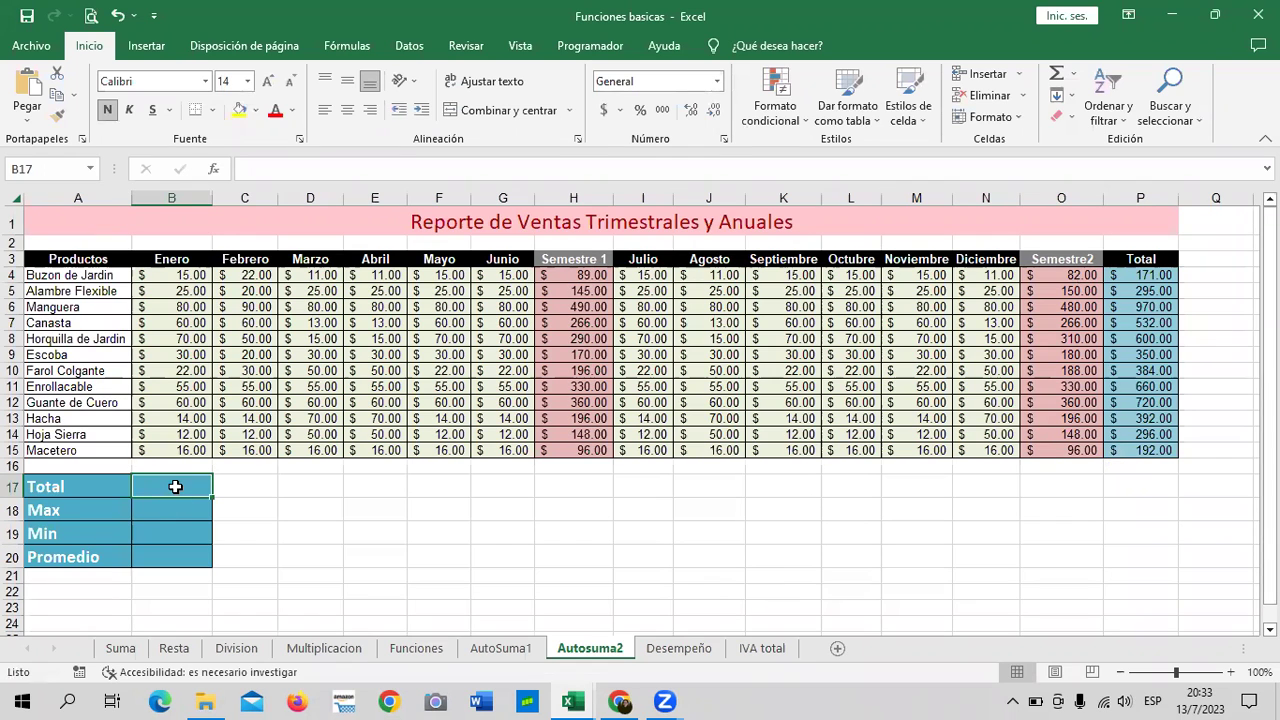
pyautogui.write('=SUMA')
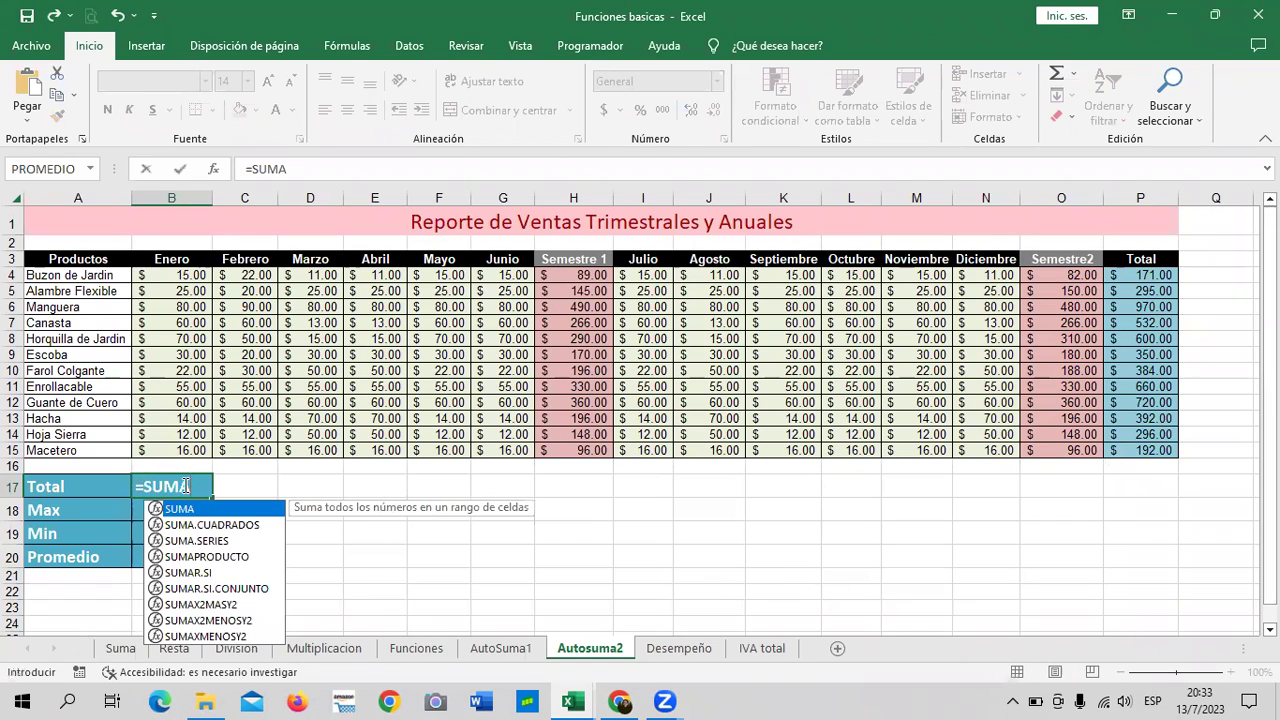
pyautogui.doubleClick(236, 511)
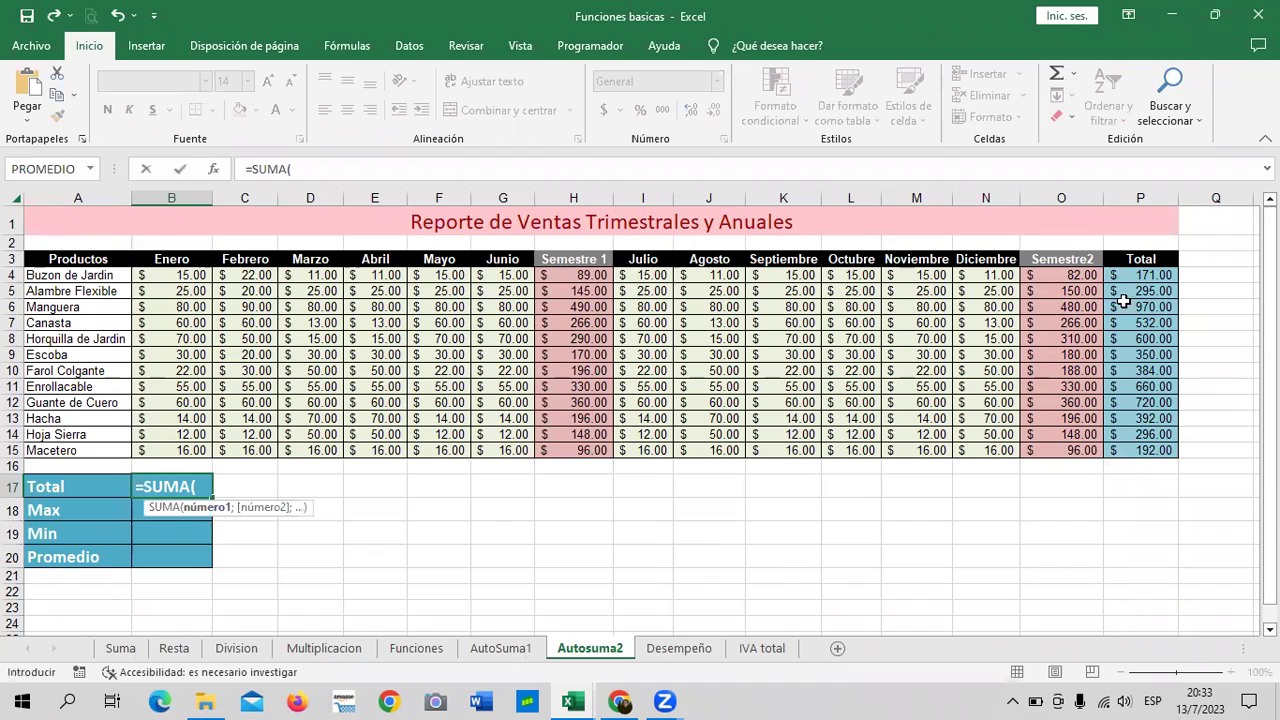
pyautogui.moveTo(1138, 278); pyautogui.dragTo(1148, 450)
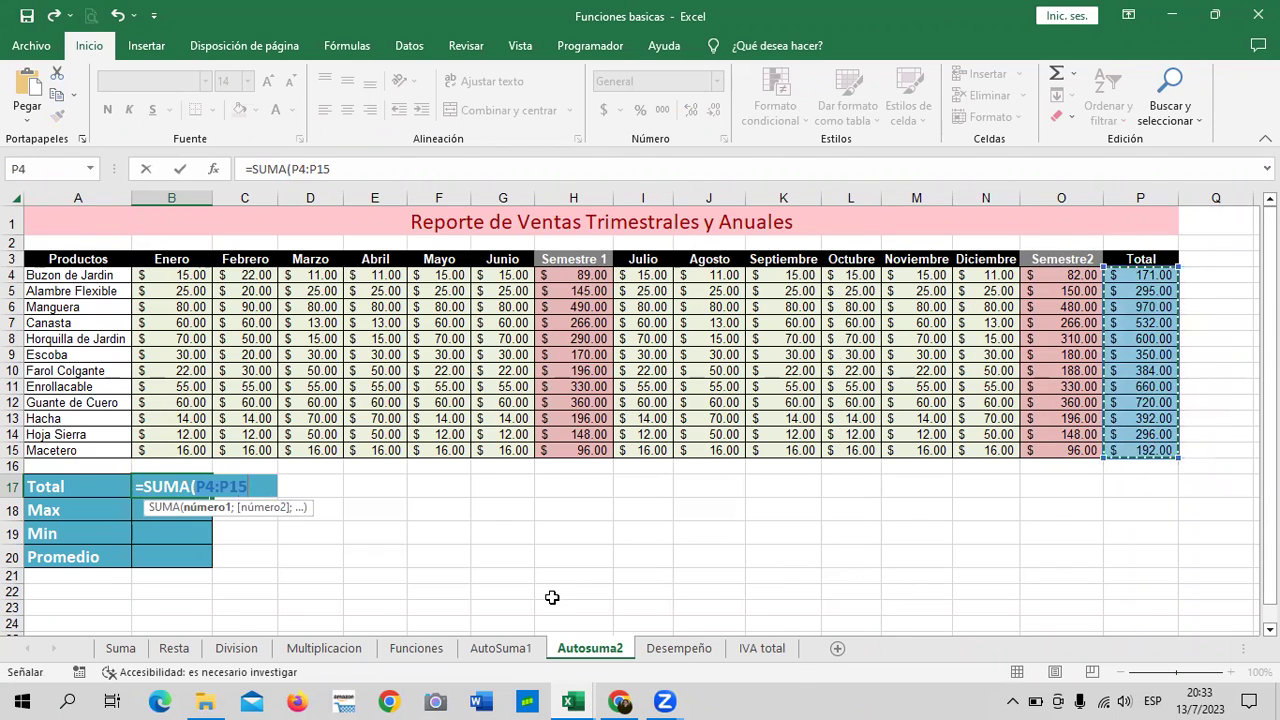
pyautogui.write(')')
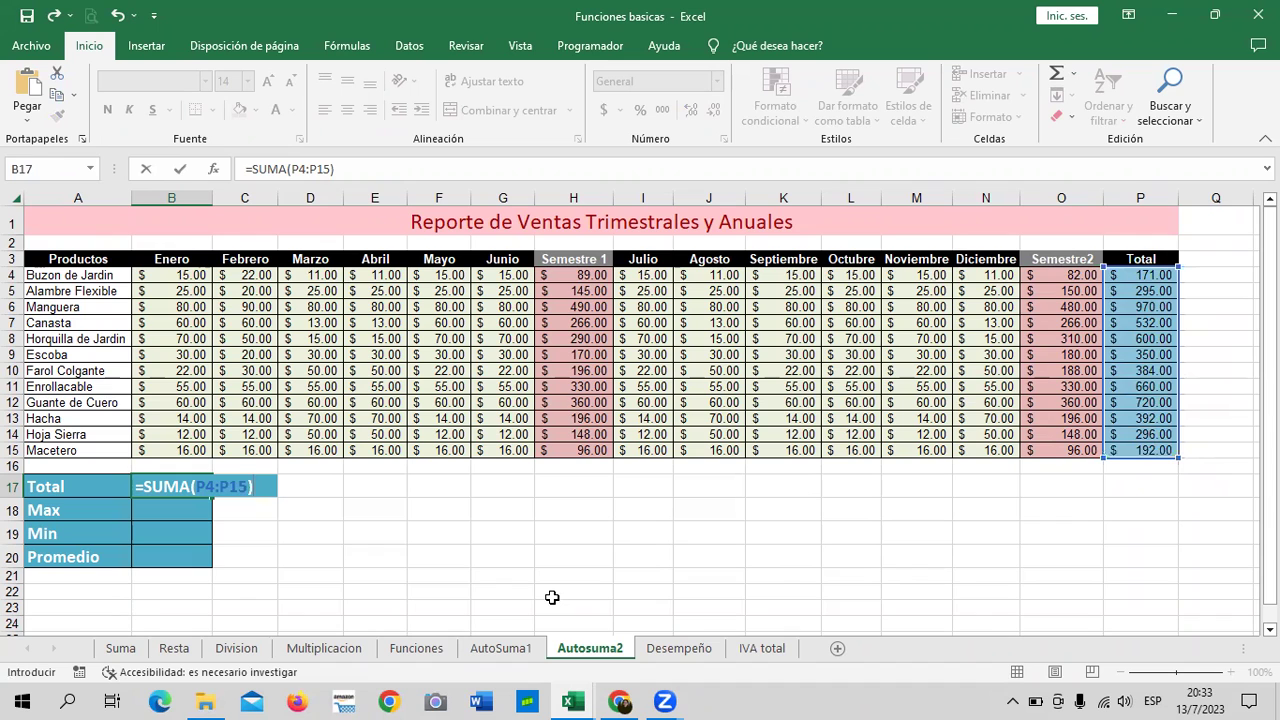
pyautogui.press('Return')
# Step: Widen column B so the $5,562.00 total displays fully
pyautogui.moveTo(212, 200); pyautogui.dragTo(242, 205)
pyautogui.click(375, 570)
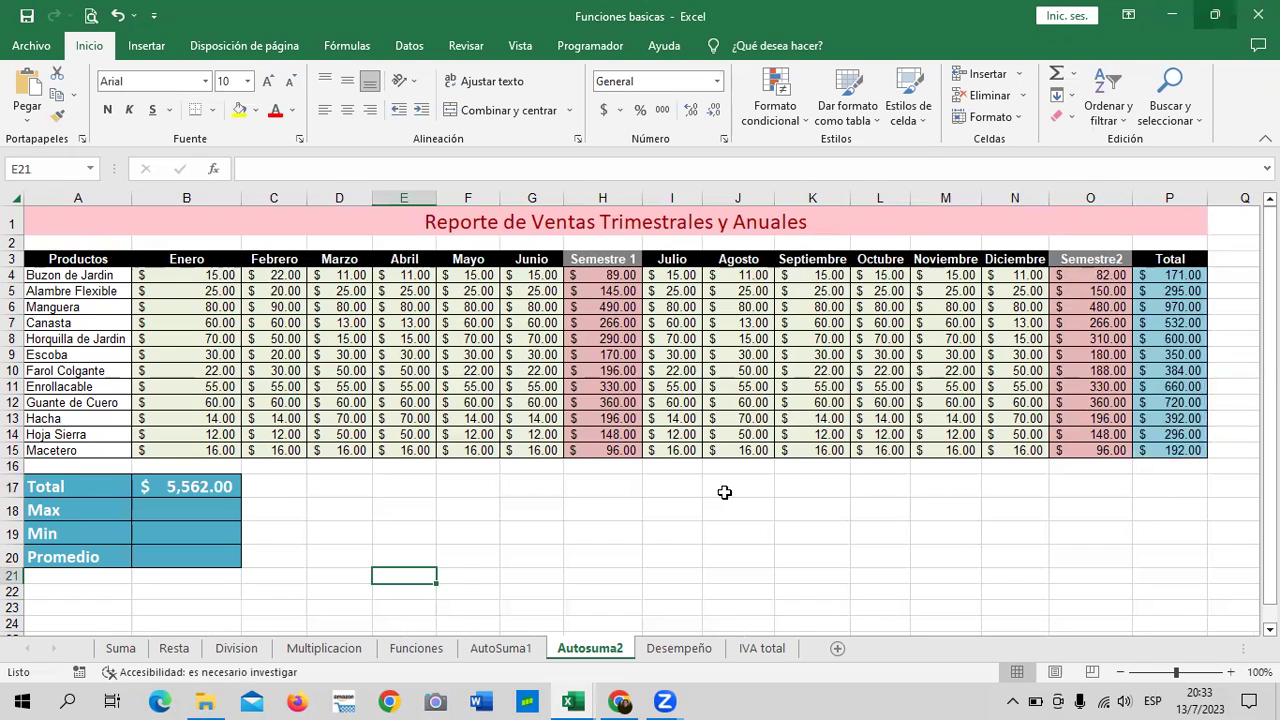
pyautogui.click(620, 512)
# Step: Enter =MAX(B4:G15;I4:N15) in B18, showing $90.00
pyautogui.click(194, 508)
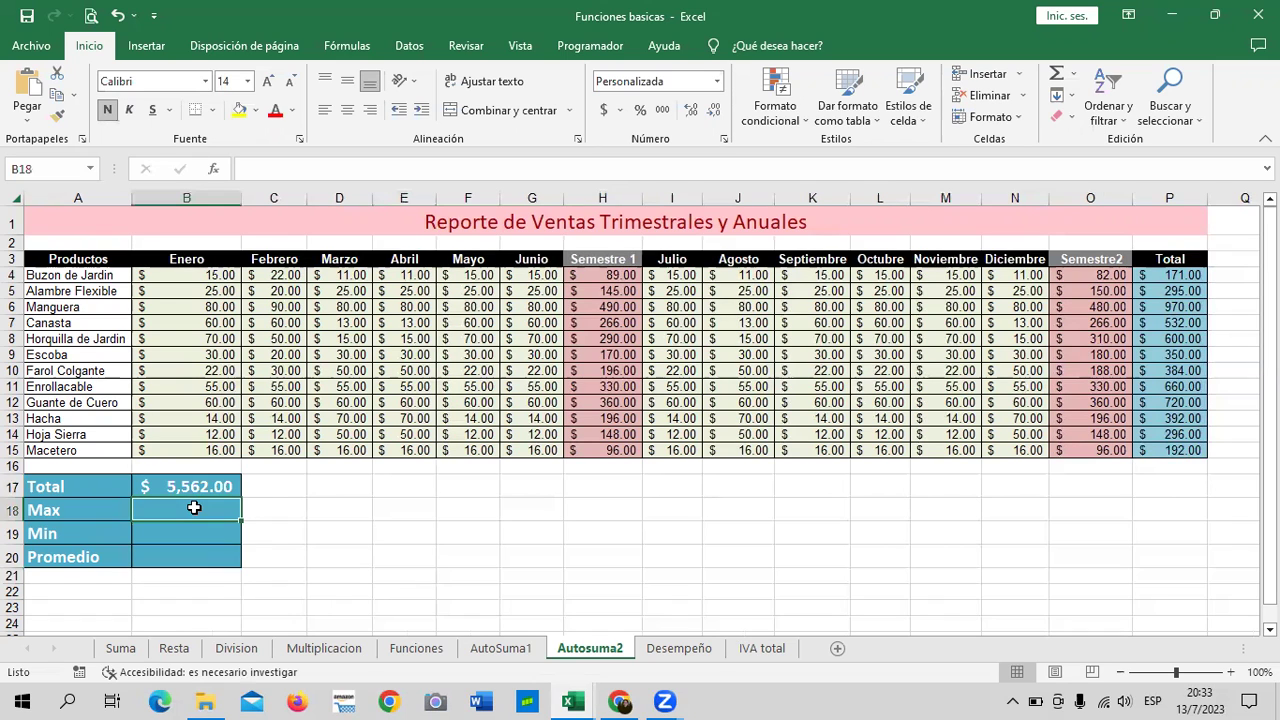
pyautogui.write('=M')
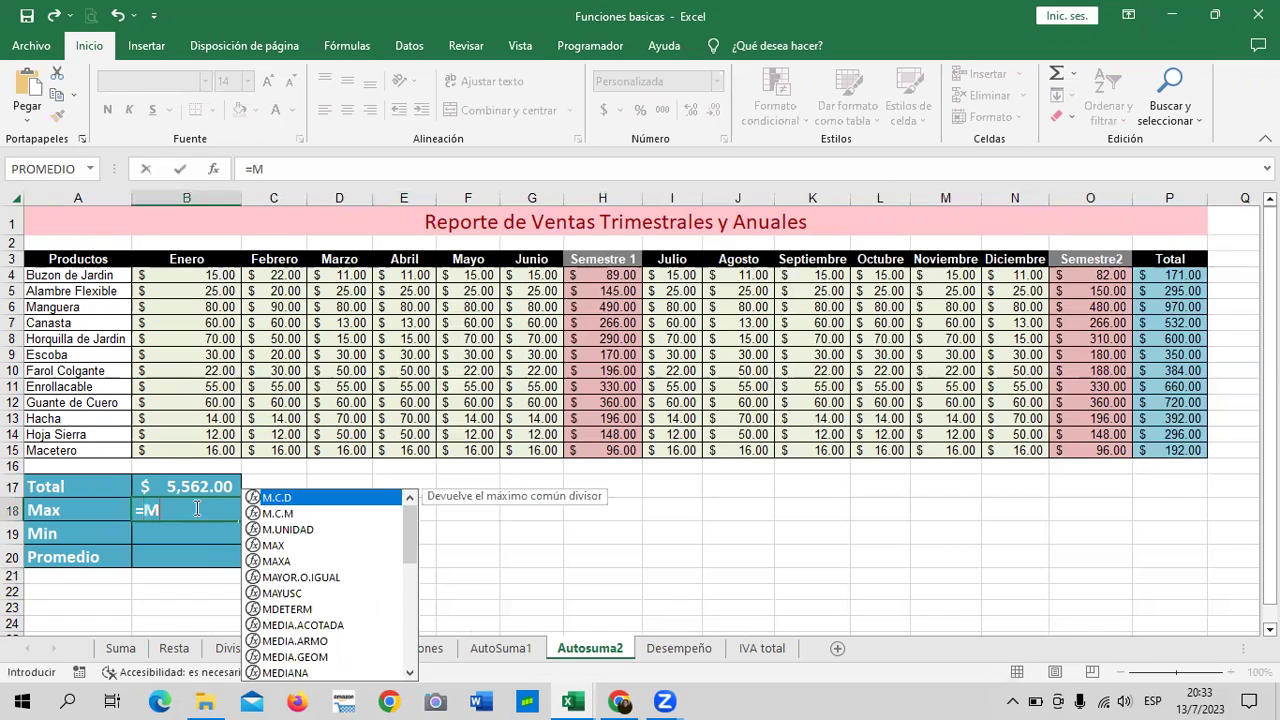
pyautogui.write('AX(')
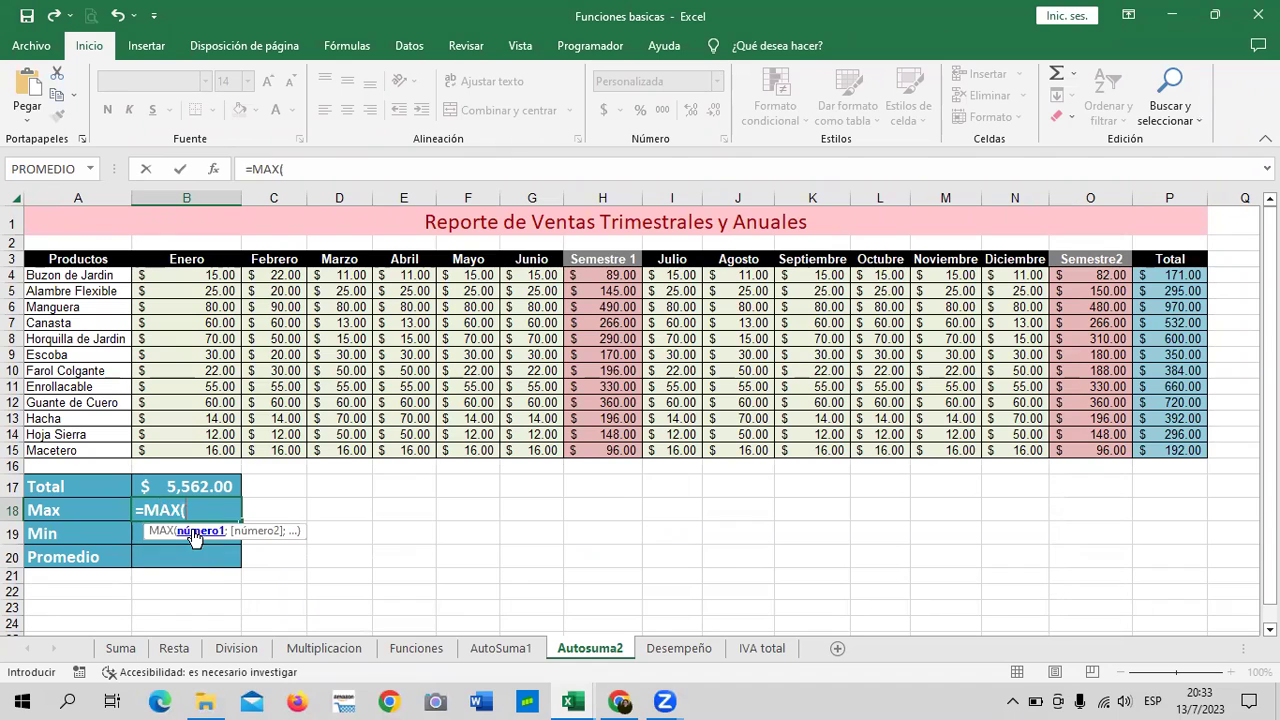
pyautogui.doubleClick(194, 535)
pyautogui.moveTo(207, 276)
pyautogui.mouseDown()
pyautogui.moveTo(509, 428)
pyautogui.moveTo(512, 450)
pyautogui.mouseUp()
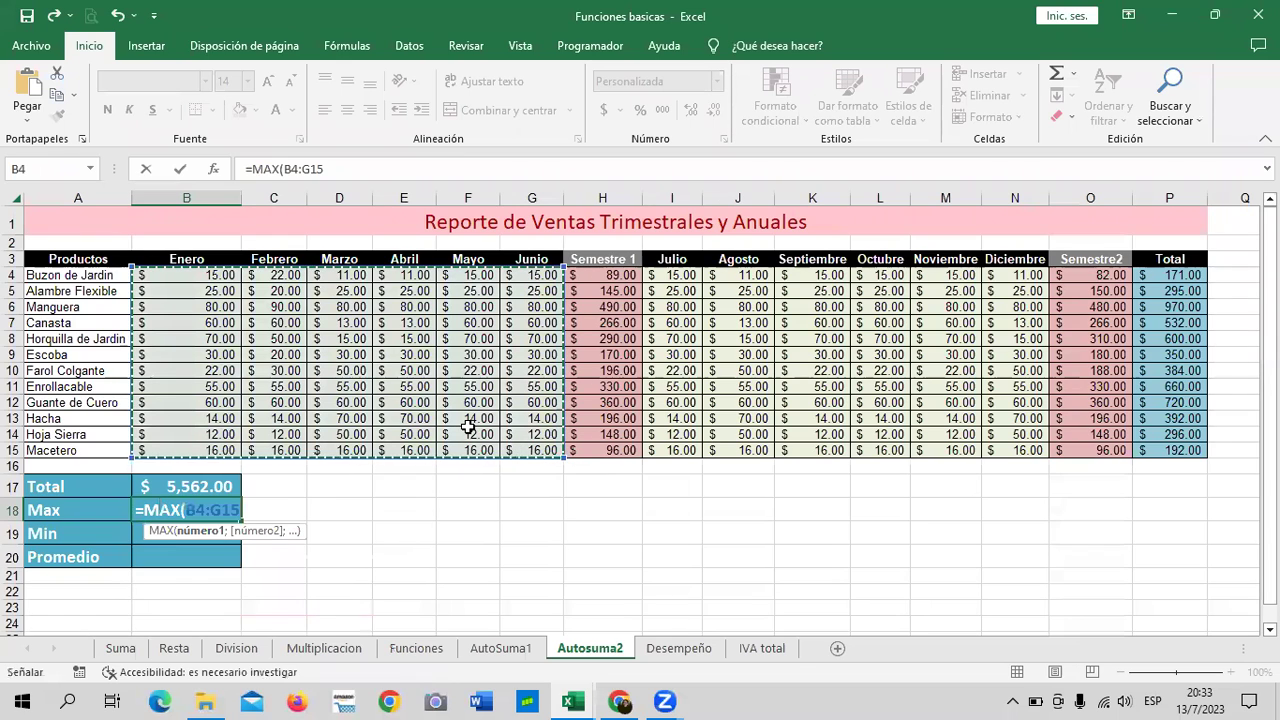
pyautogui.write(';')
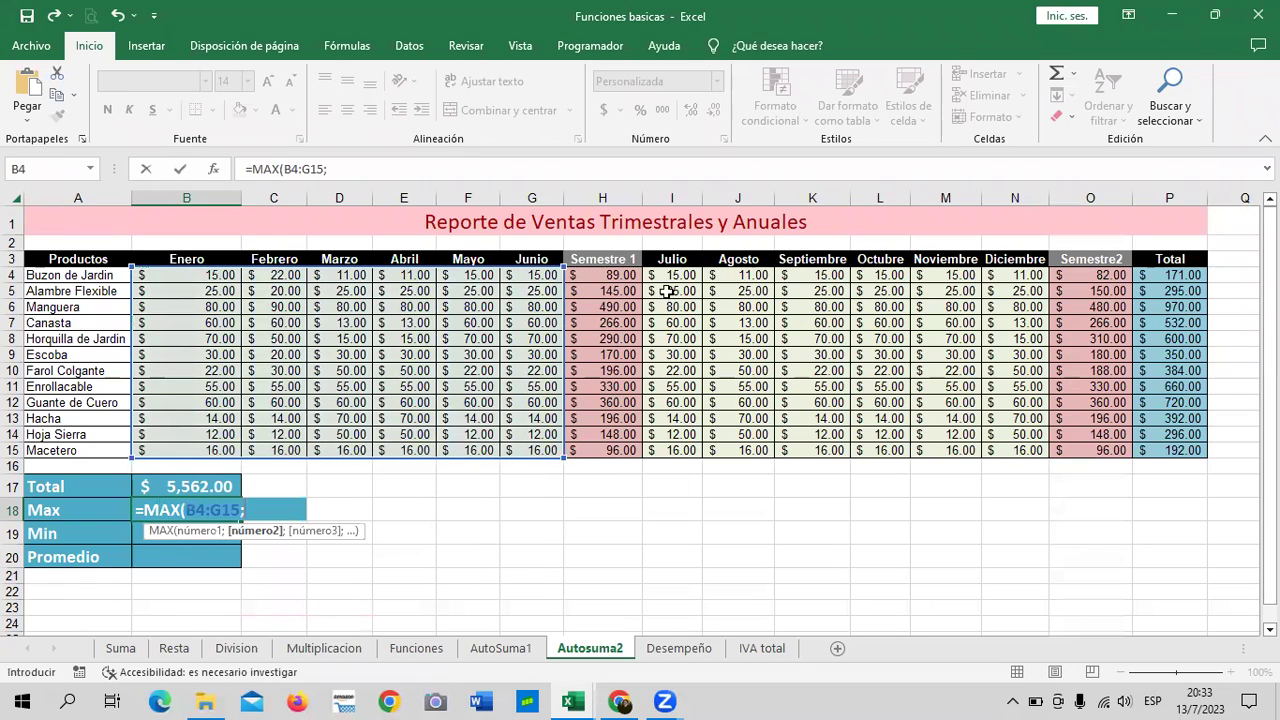
pyautogui.moveTo(674, 279); pyautogui.dragTo(1008, 446)
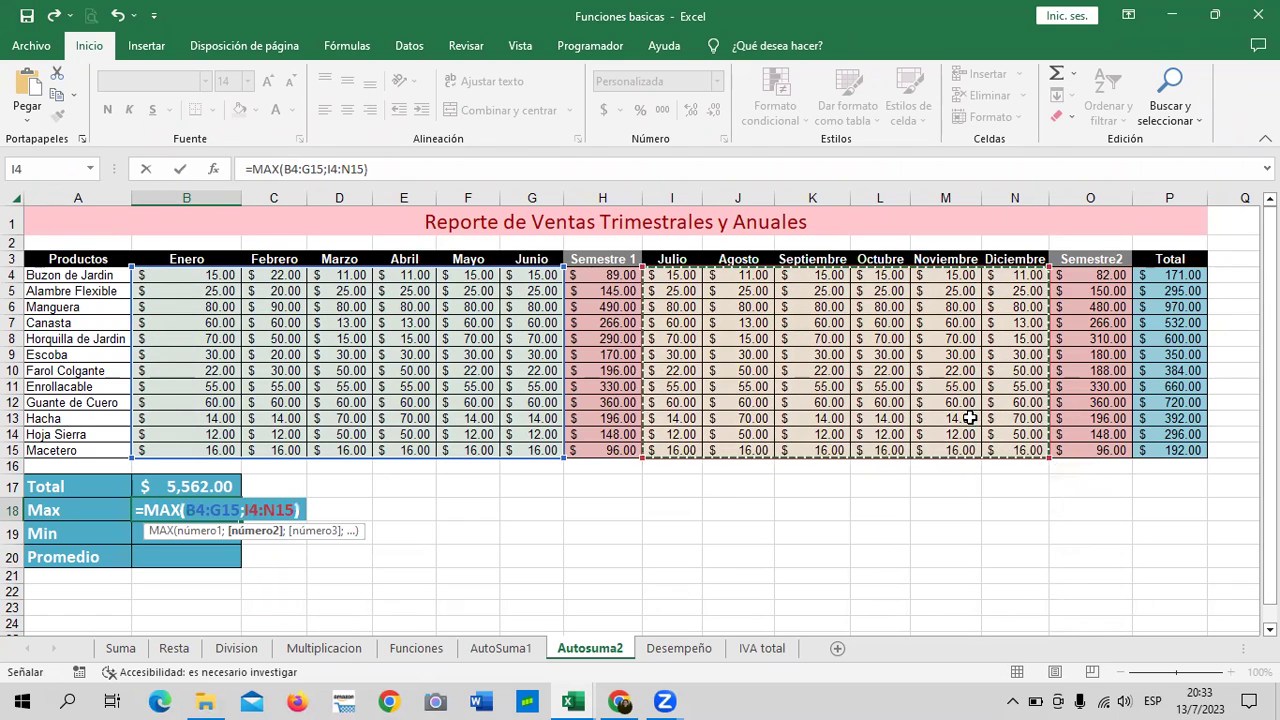
pyautogui.write(')')
pyautogui.press('Return')
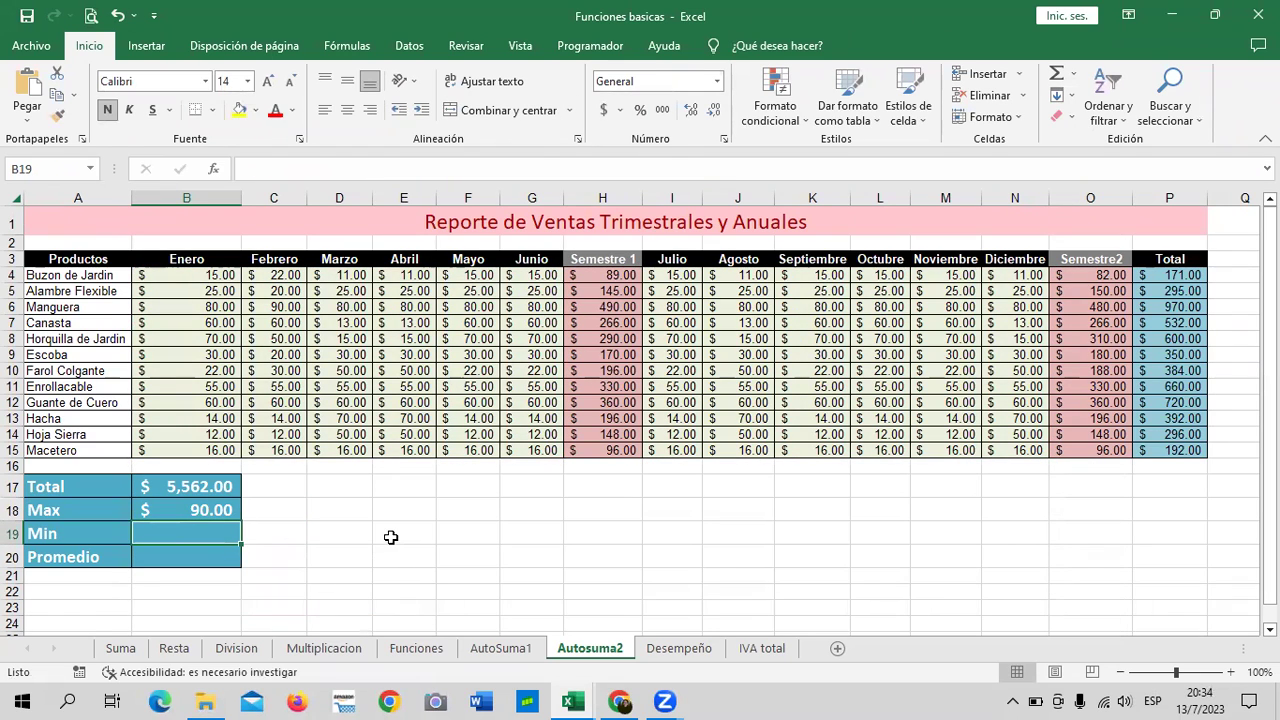
pyautogui.click(220, 508)
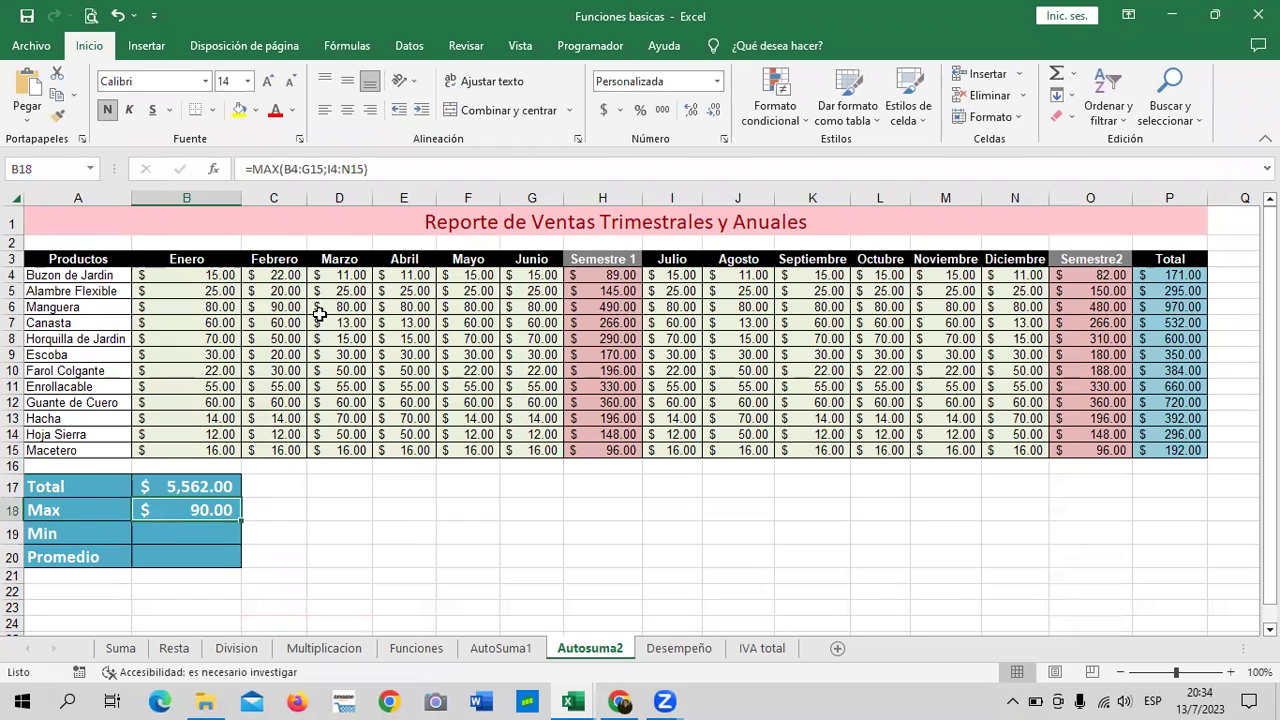
# Step: Add an 'Es igual a' 90 rule on B4:P15 with green fill and dark green text
pyautogui.moveTo(218, 272); pyautogui.dragTo(1168, 452)
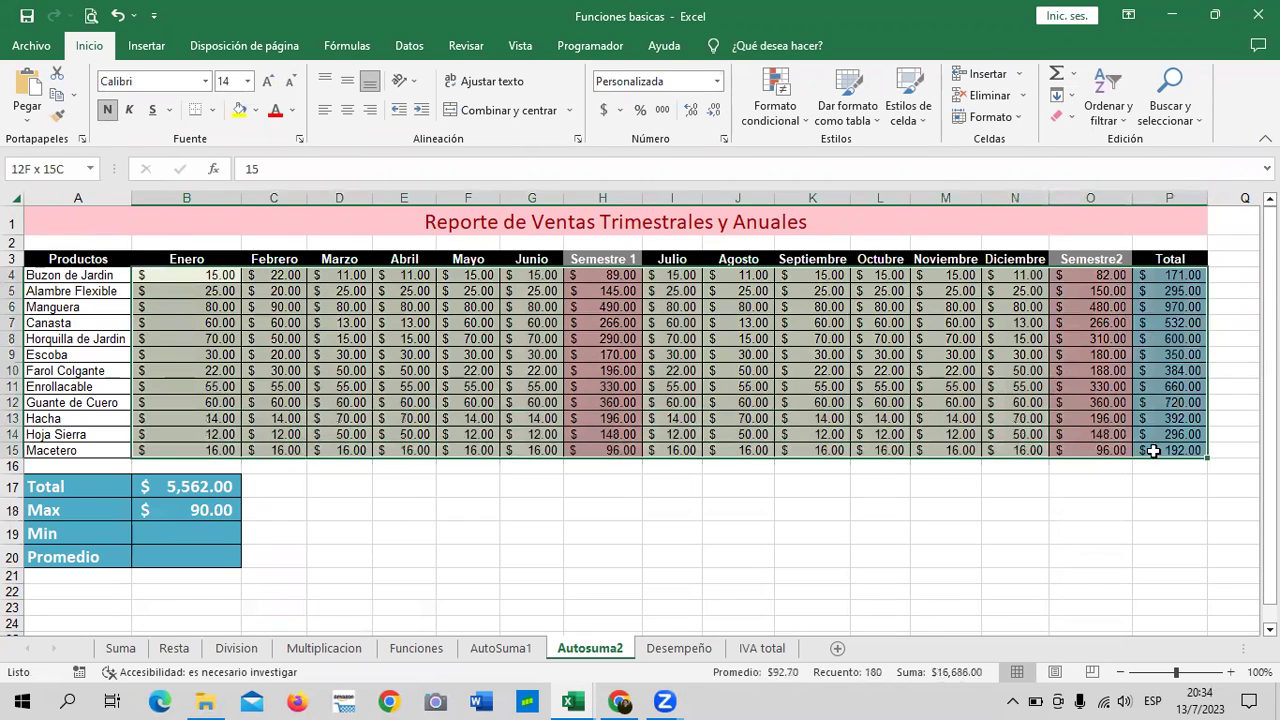
pyautogui.click(766, 118)
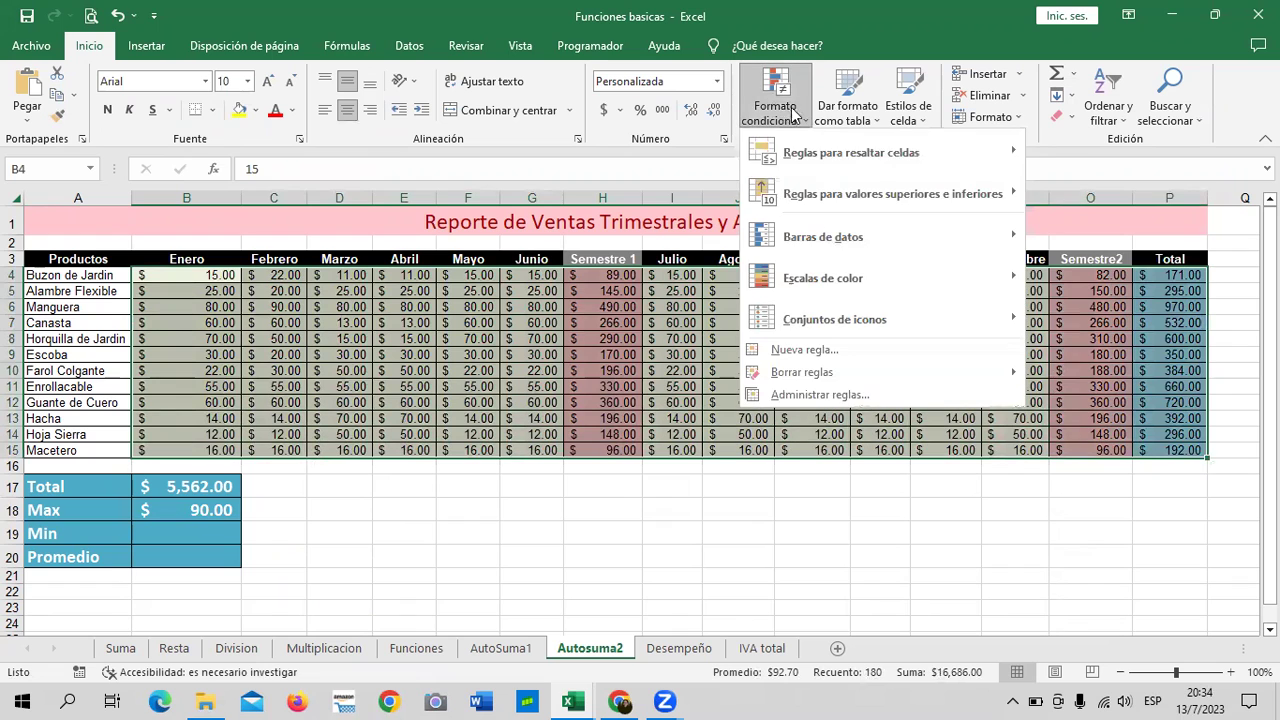
pyautogui.moveTo(857, 145)
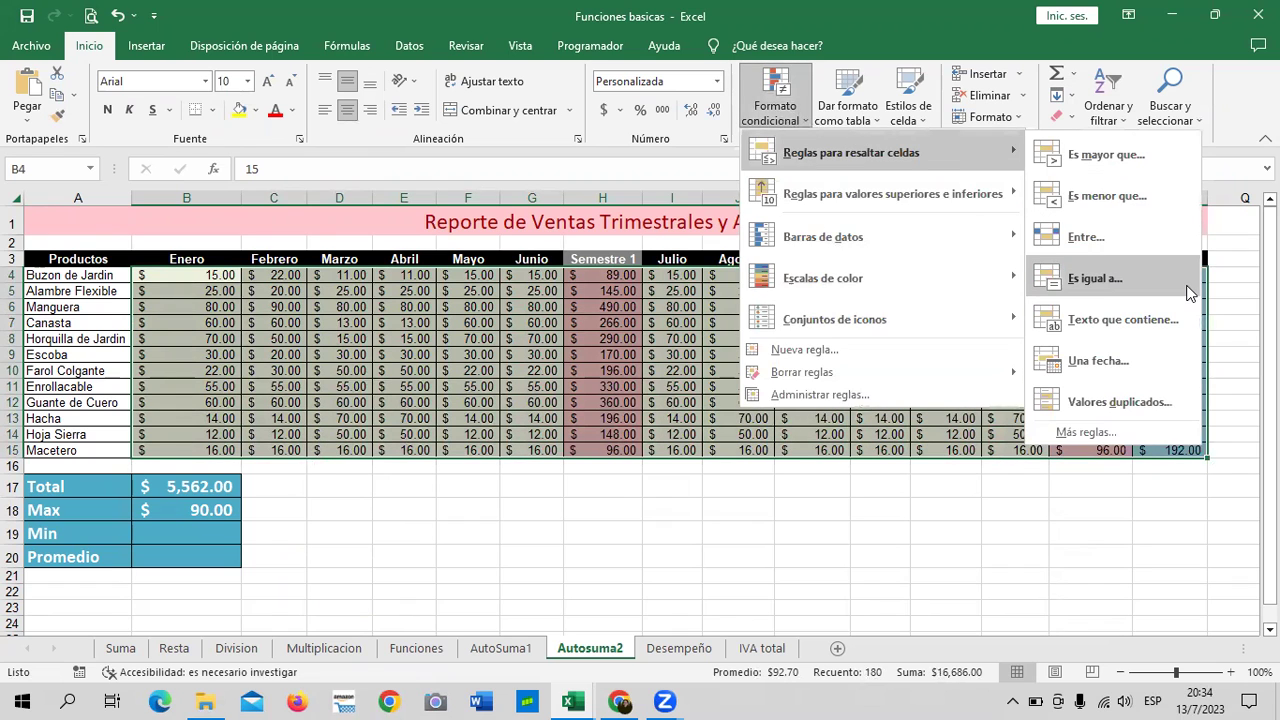
pyautogui.click(1189, 290)
pyautogui.write('90')
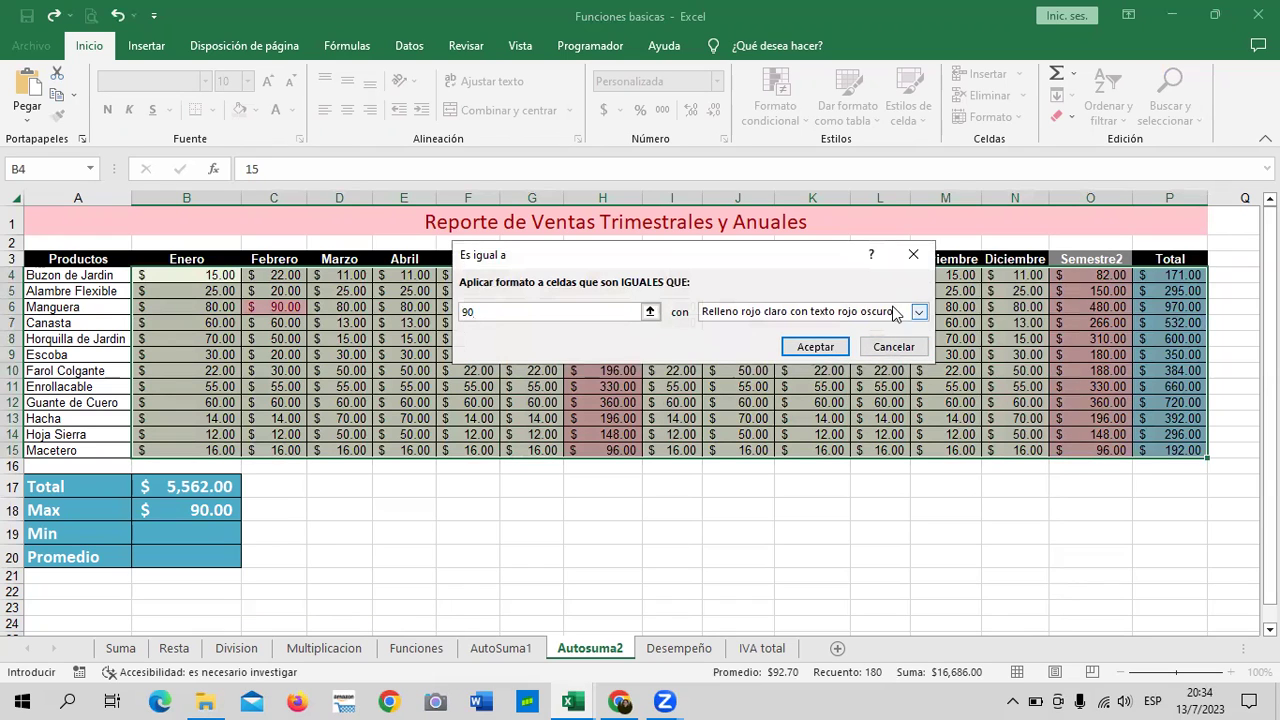
pyautogui.click(919, 312)
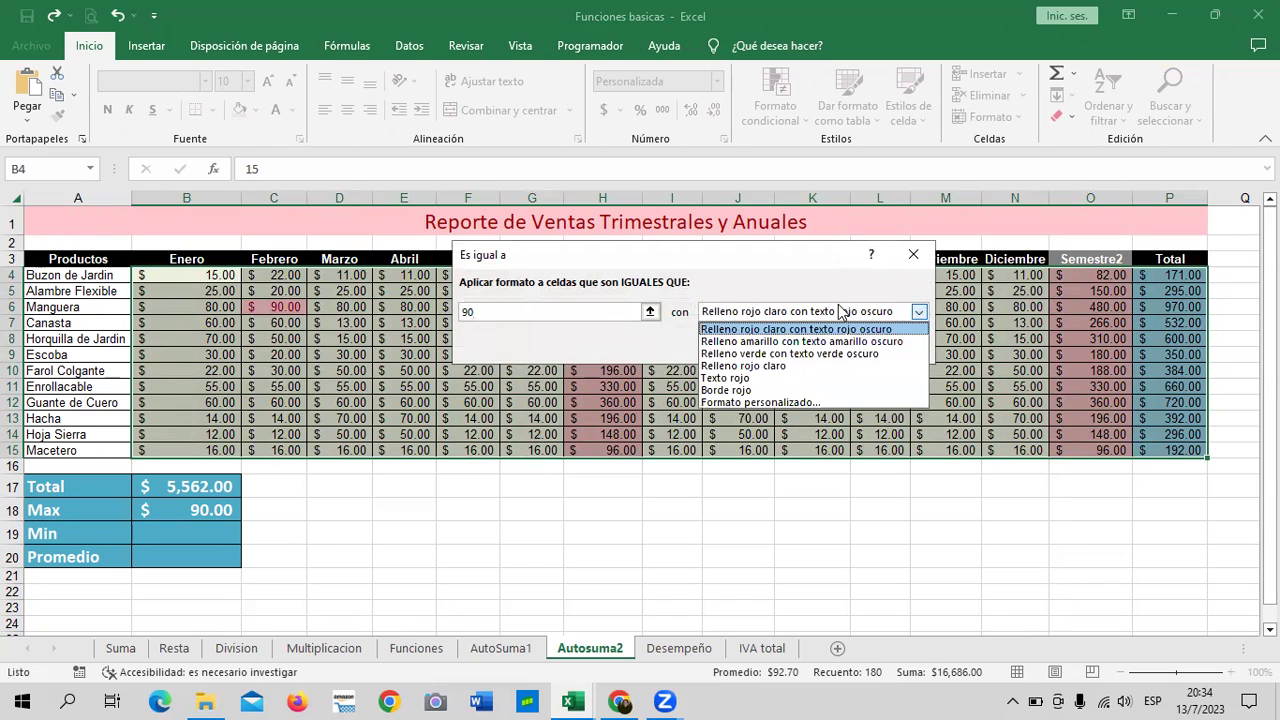
pyautogui.click(787, 354)
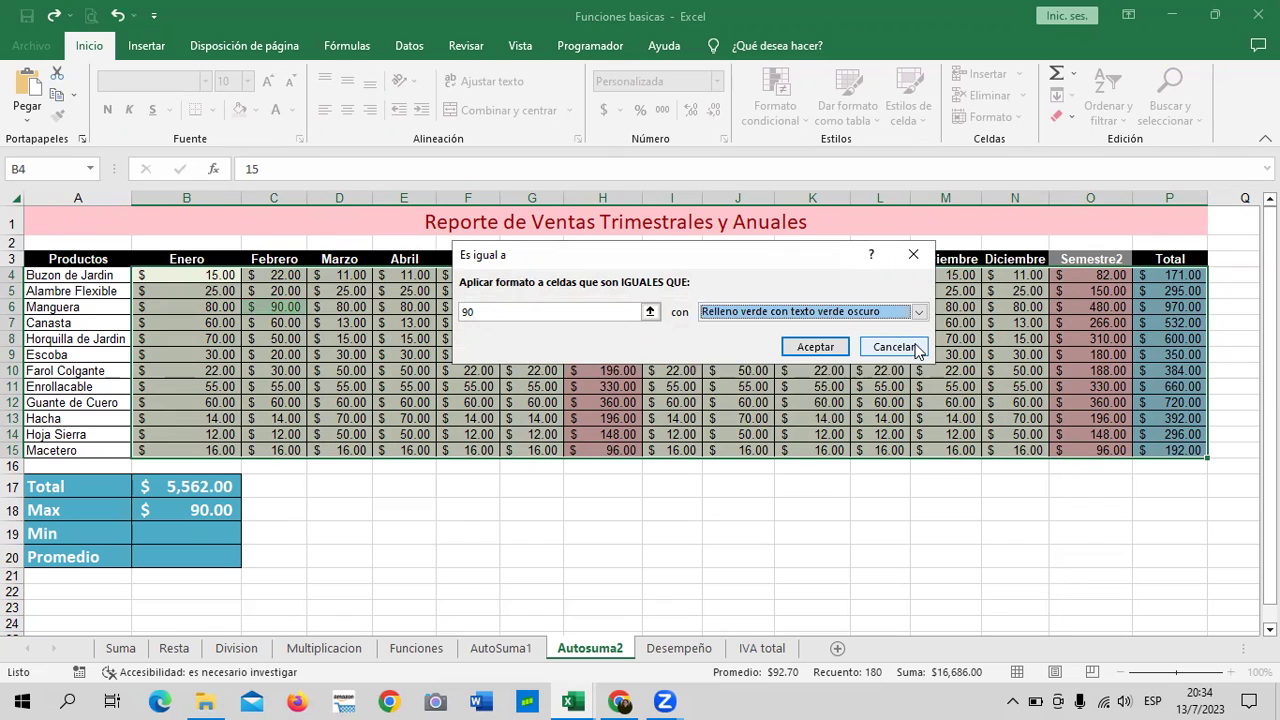
pyautogui.click(815, 349)
pyautogui.click(680, 538)
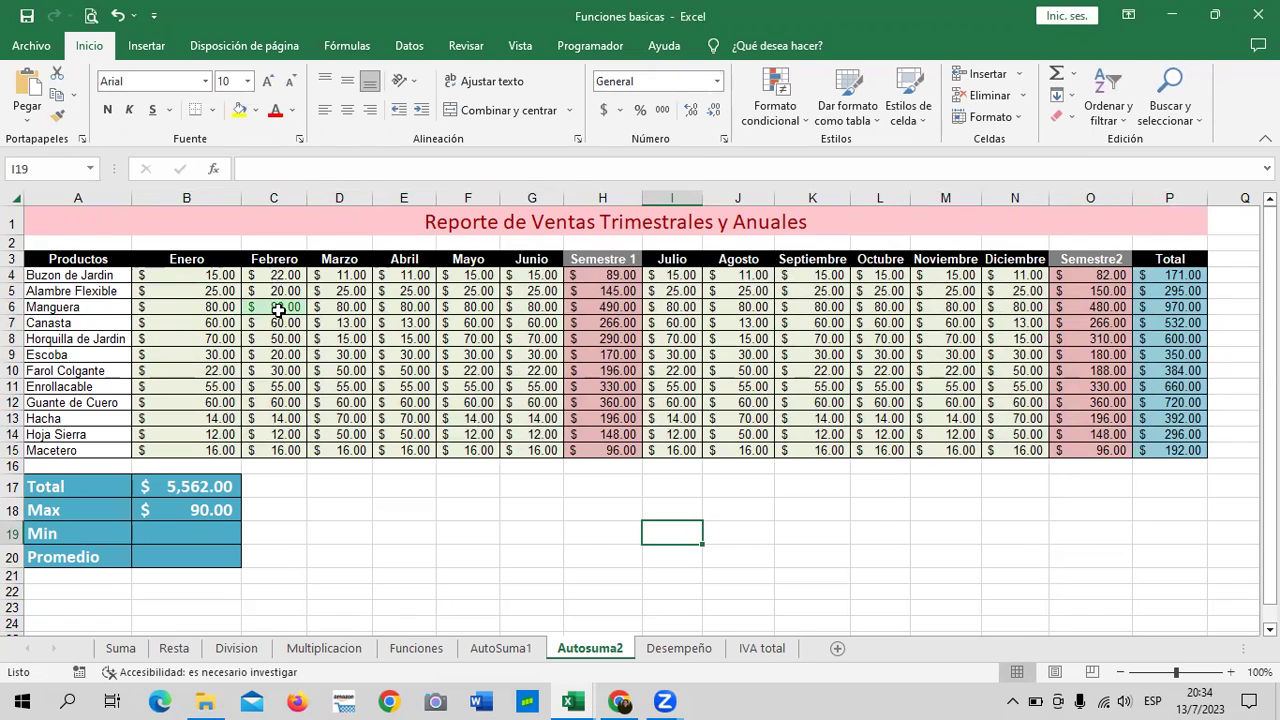
pyautogui.click(278, 309)
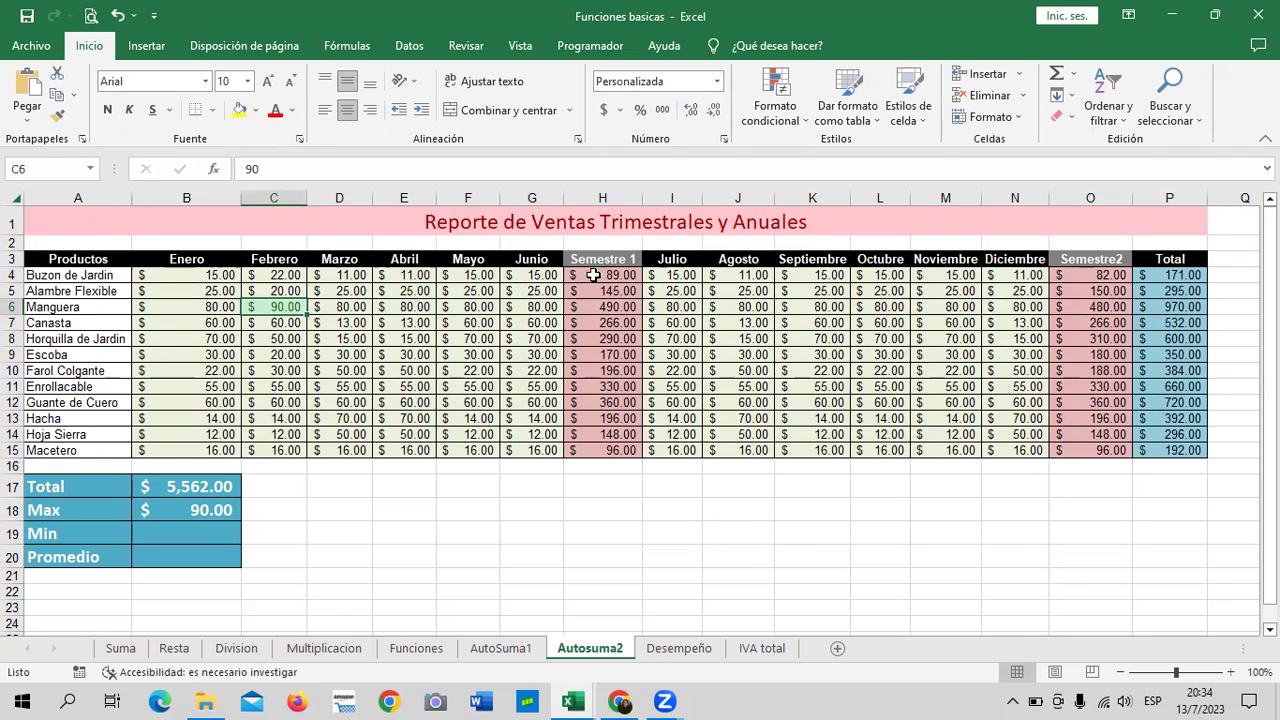
pyautogui.moveTo(378, 591); pyautogui.dragTo(380, 576)
pyautogui.moveTo(174, 283)
pyautogui.mouseDown()
pyautogui.moveTo(1165, 449)
pyautogui.moveTo(1090, 450)
pyautogui.mouseUp()
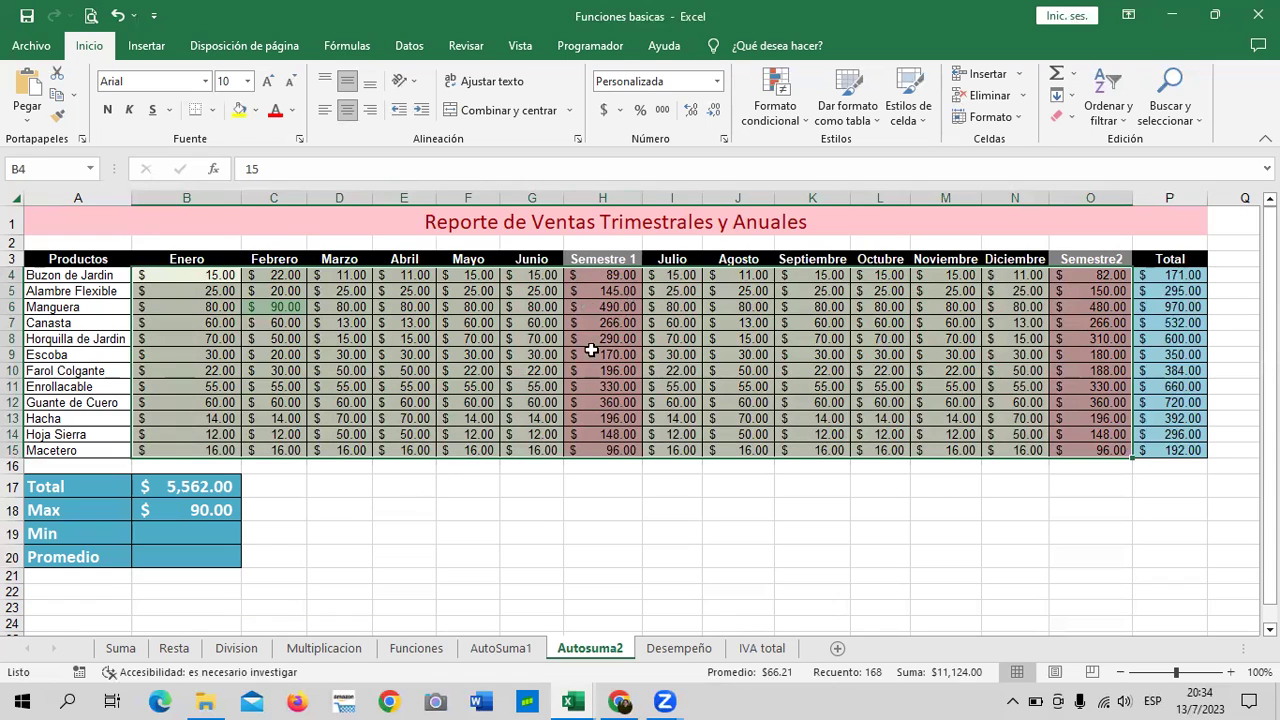
pyautogui.click(602, 274)
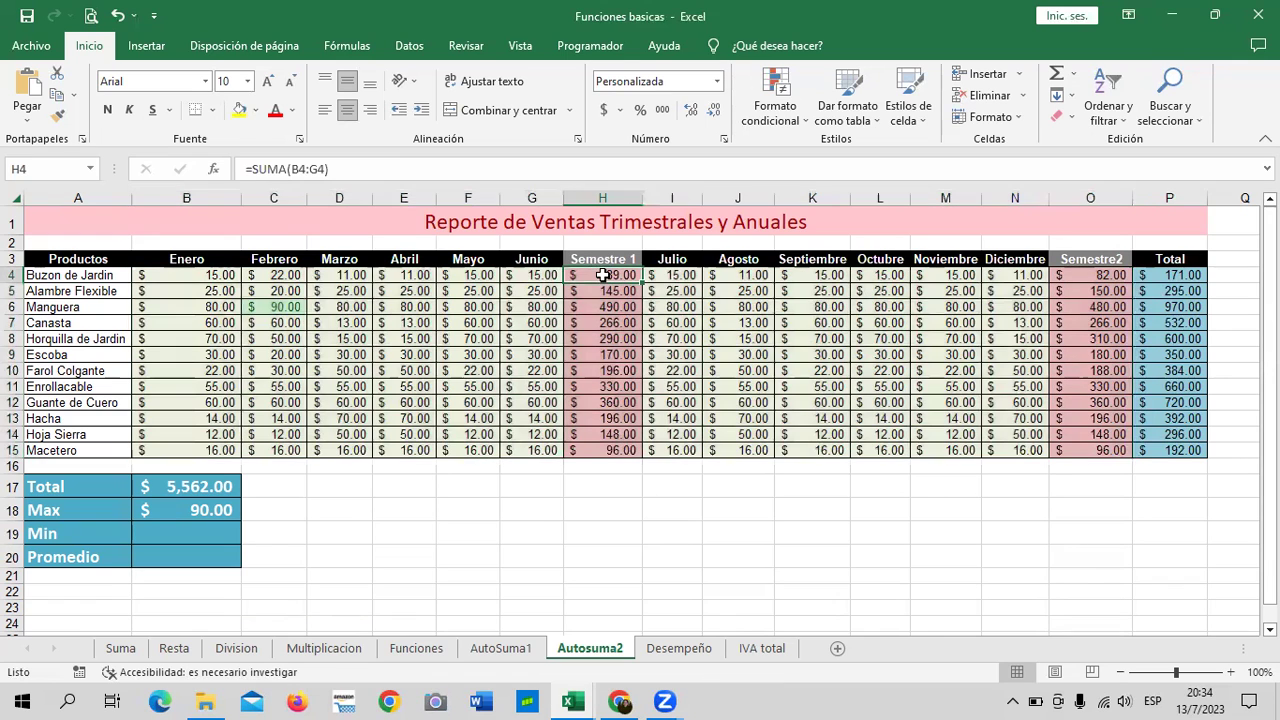
pyautogui.click(603, 513)
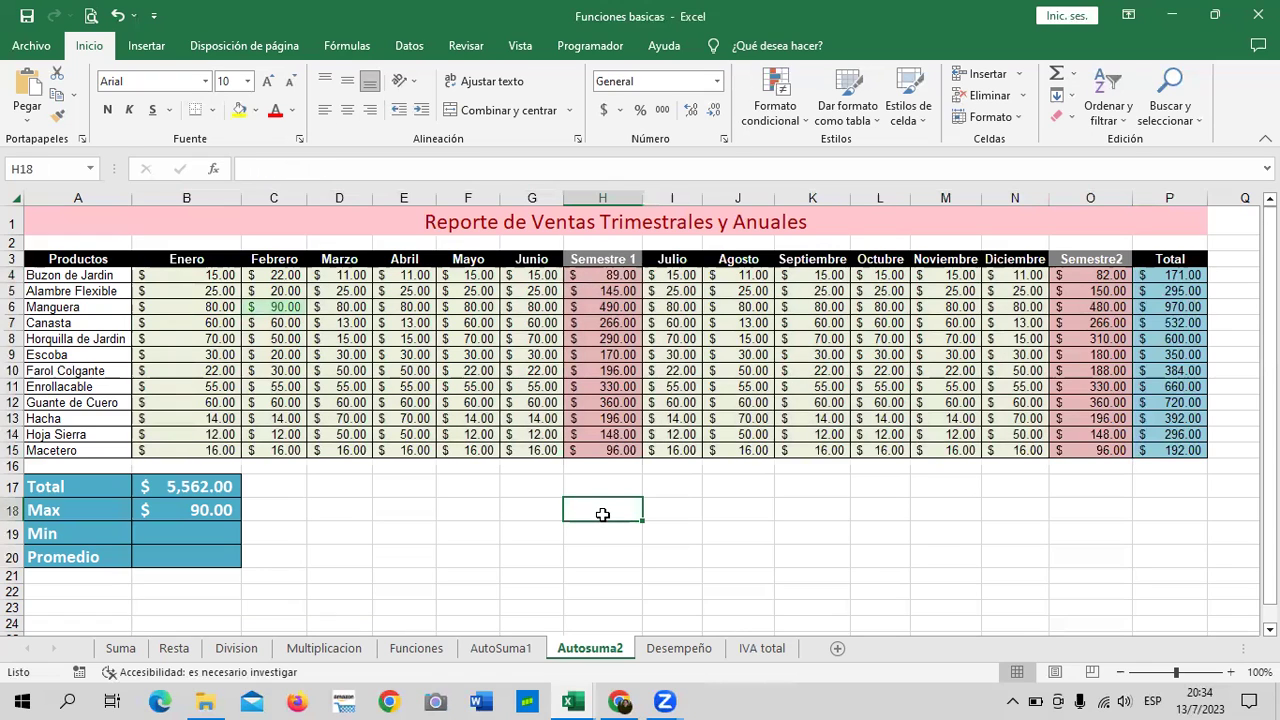
pyautogui.click(156, 509)
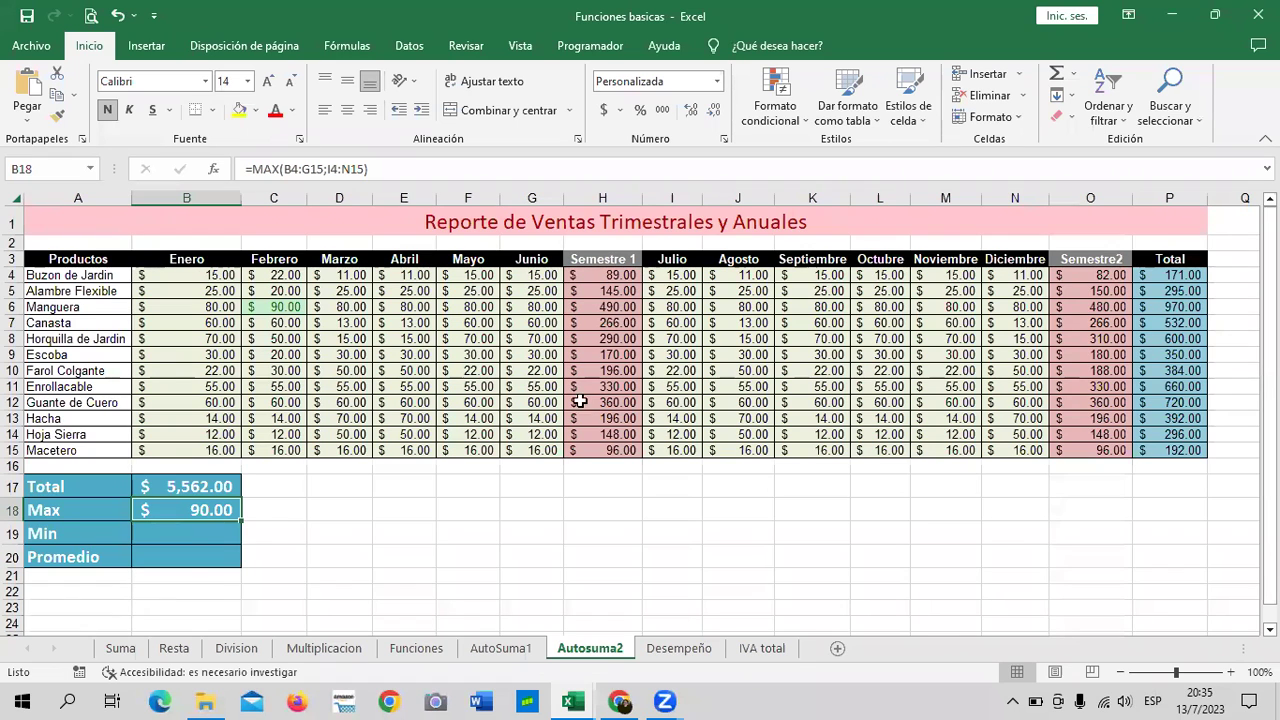
# Step: Enter =MIN(B4:G15;I4:N15) in B19, showing $11.00
pyautogui.click(595, 485)
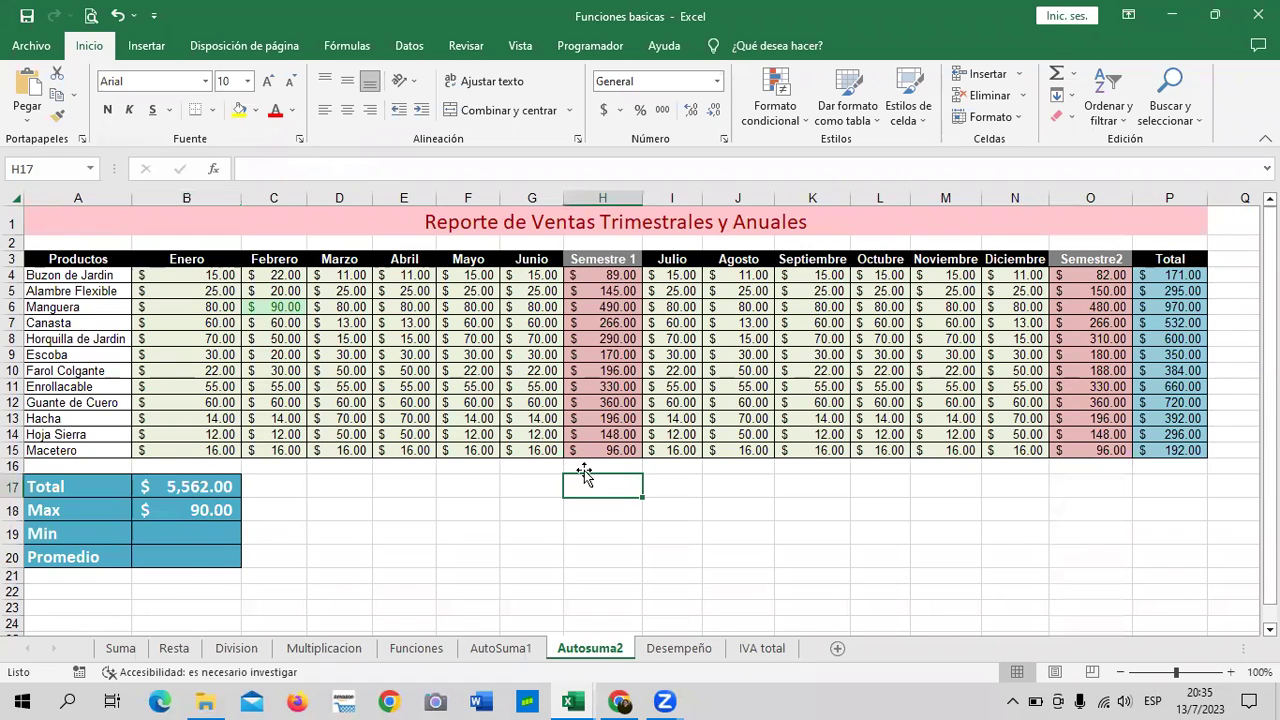
pyautogui.click(178, 534)
pyautogui.write('=')
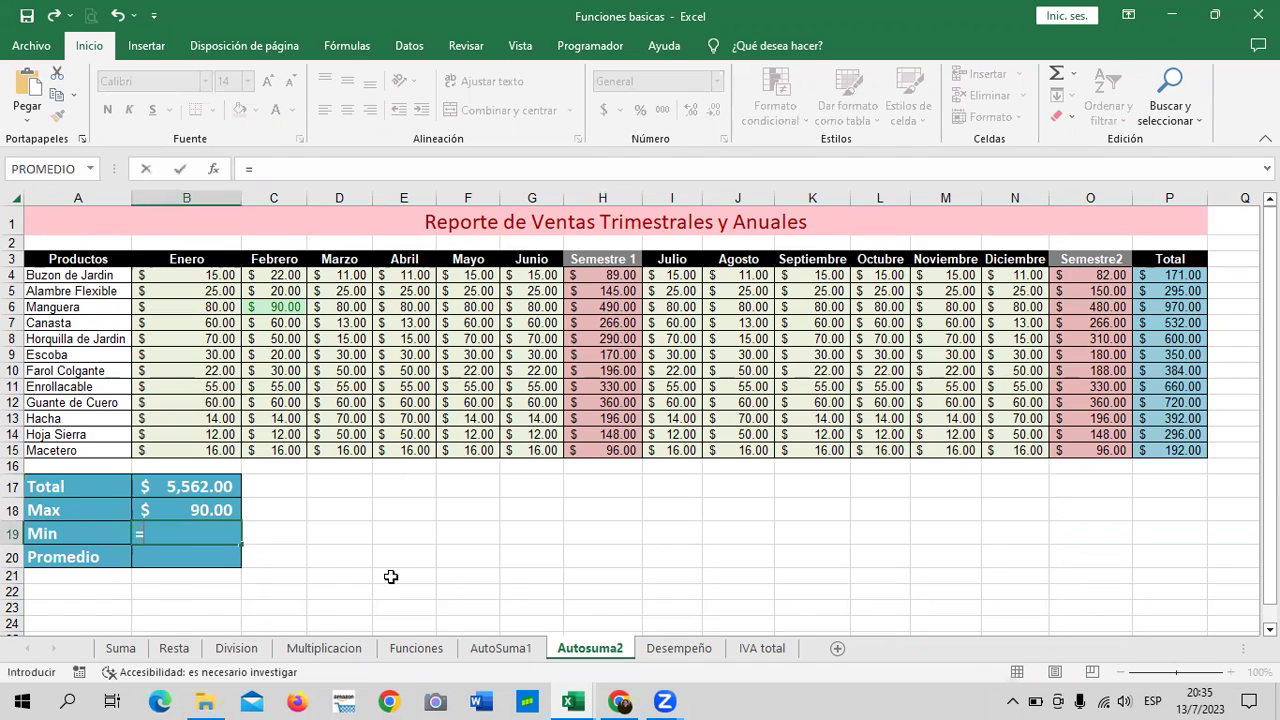
pyautogui.write('MIN')
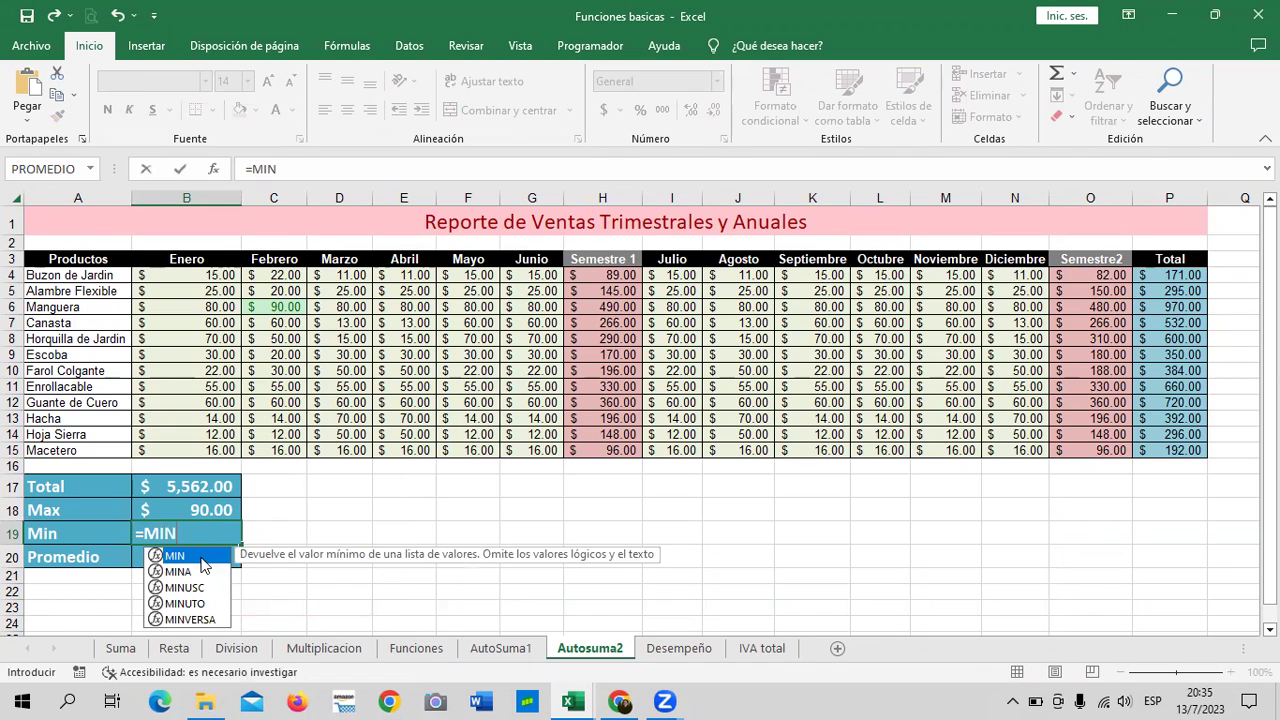
pyautogui.doubleClick(201, 558)
pyautogui.moveTo(204, 274)
pyautogui.mouseDown()
pyautogui.moveTo(441, 357)
pyautogui.moveTo(513, 435)
pyautogui.mouseUp()
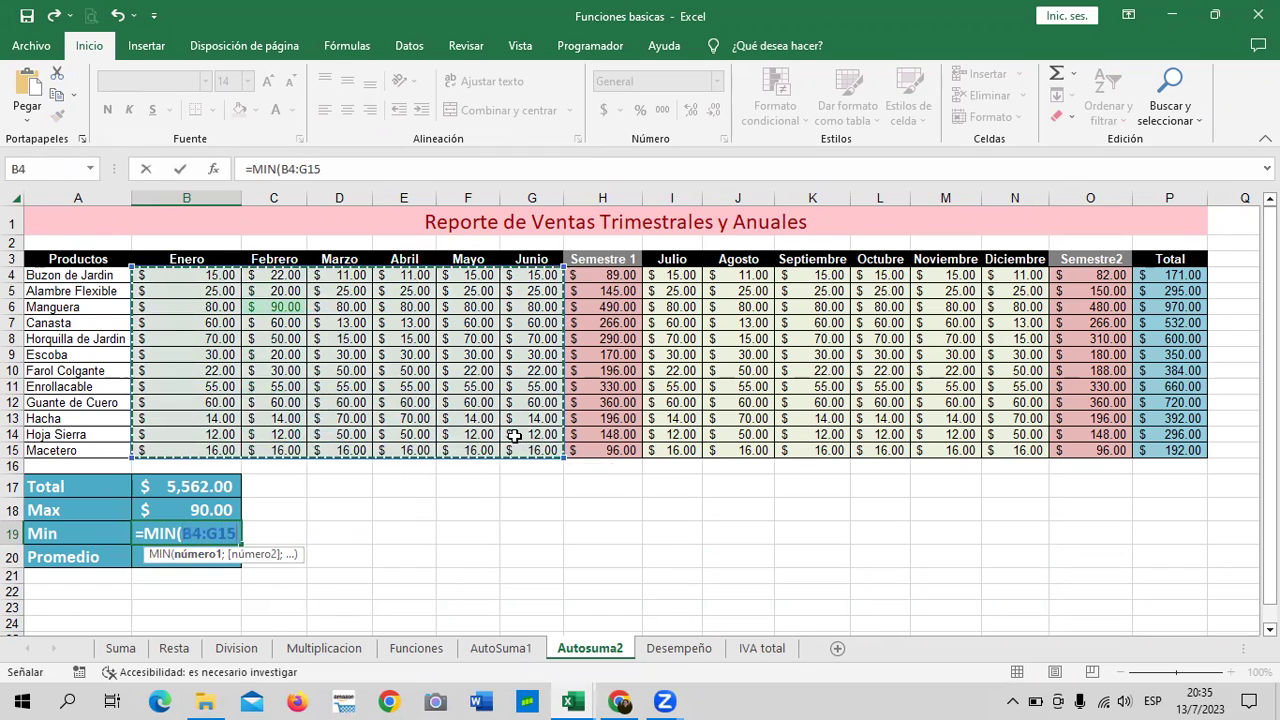
pyautogui.write(';')
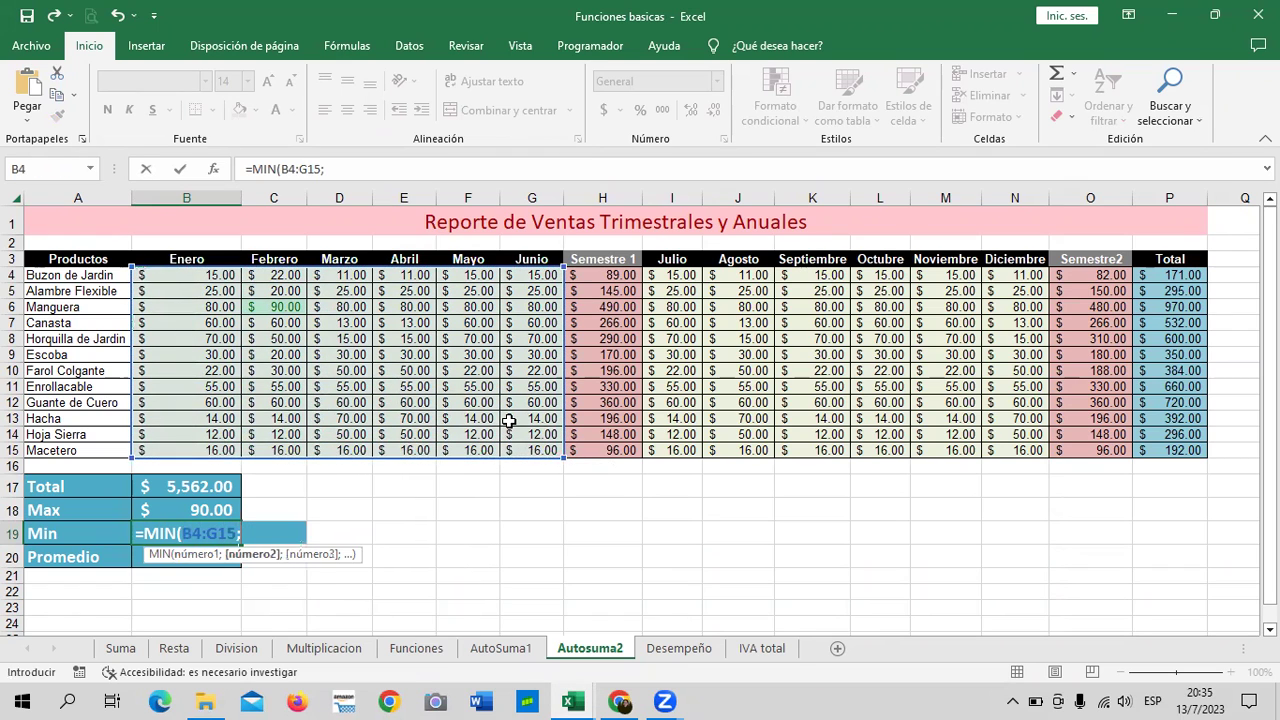
pyautogui.moveTo(680, 275); pyautogui.dragTo(1001, 452)
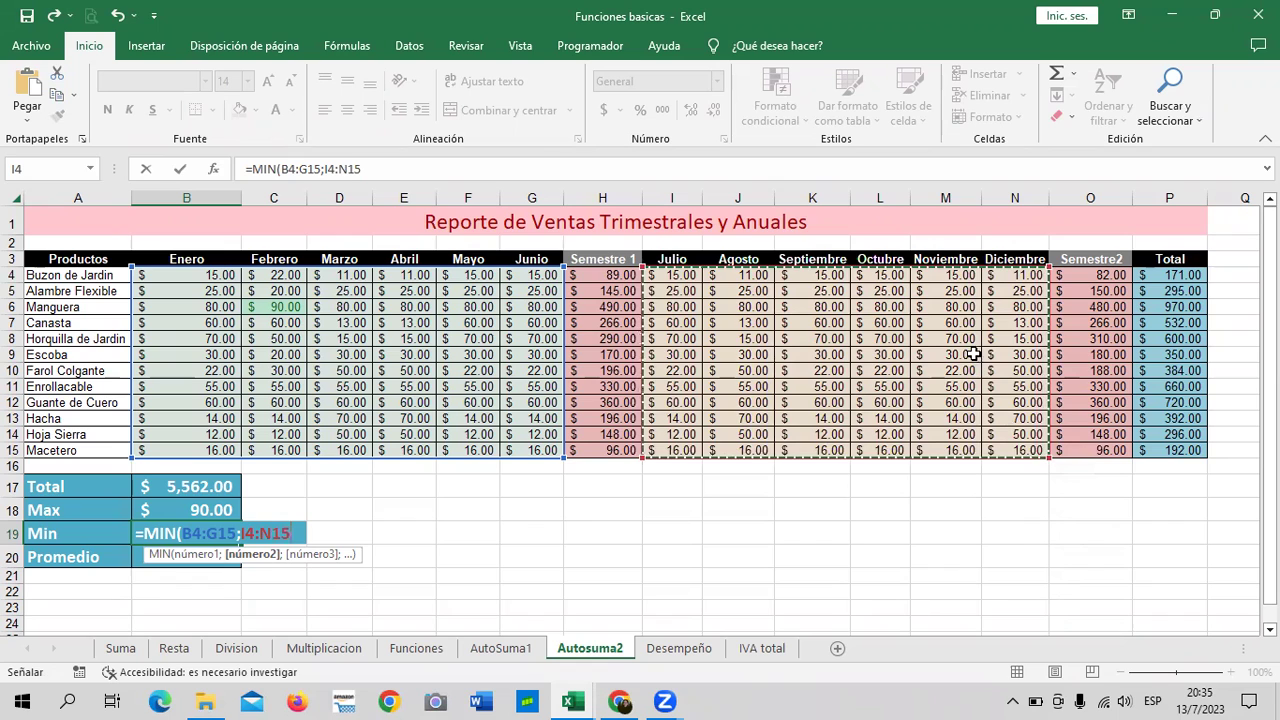
pyautogui.click(440, 168)
pyautogui.click(440, 168)
pyautogui.press('Return')
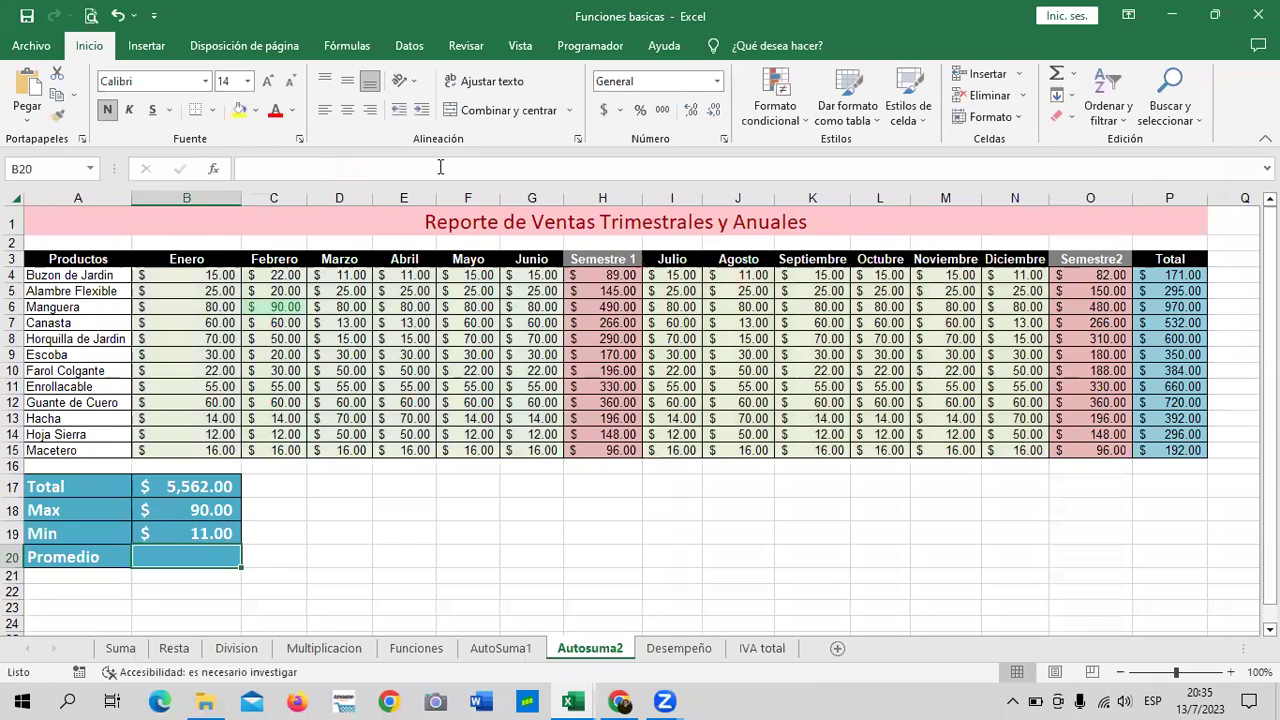
pyautogui.click(531, 543)
pyautogui.click(205, 533)
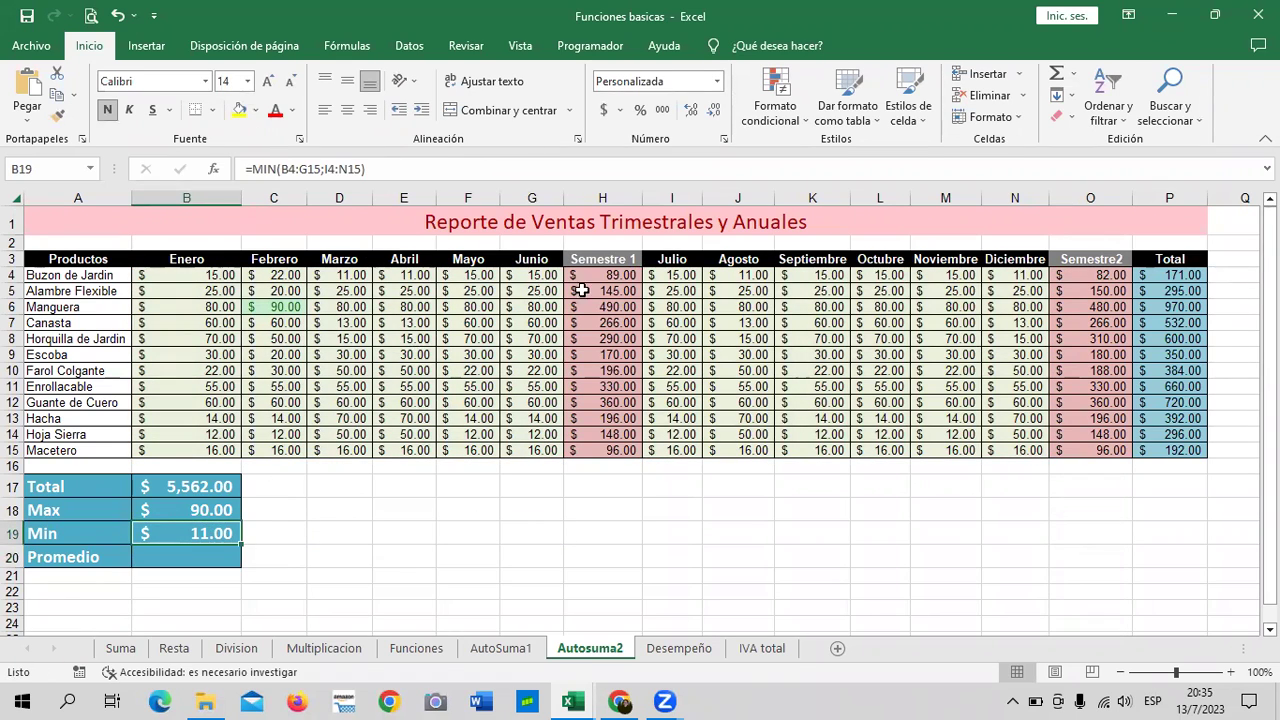
# Step: Add an 'Es igual a' 11 rule on B4:P15 with yellow fill and dark yellow text
pyautogui.click(735, 275)
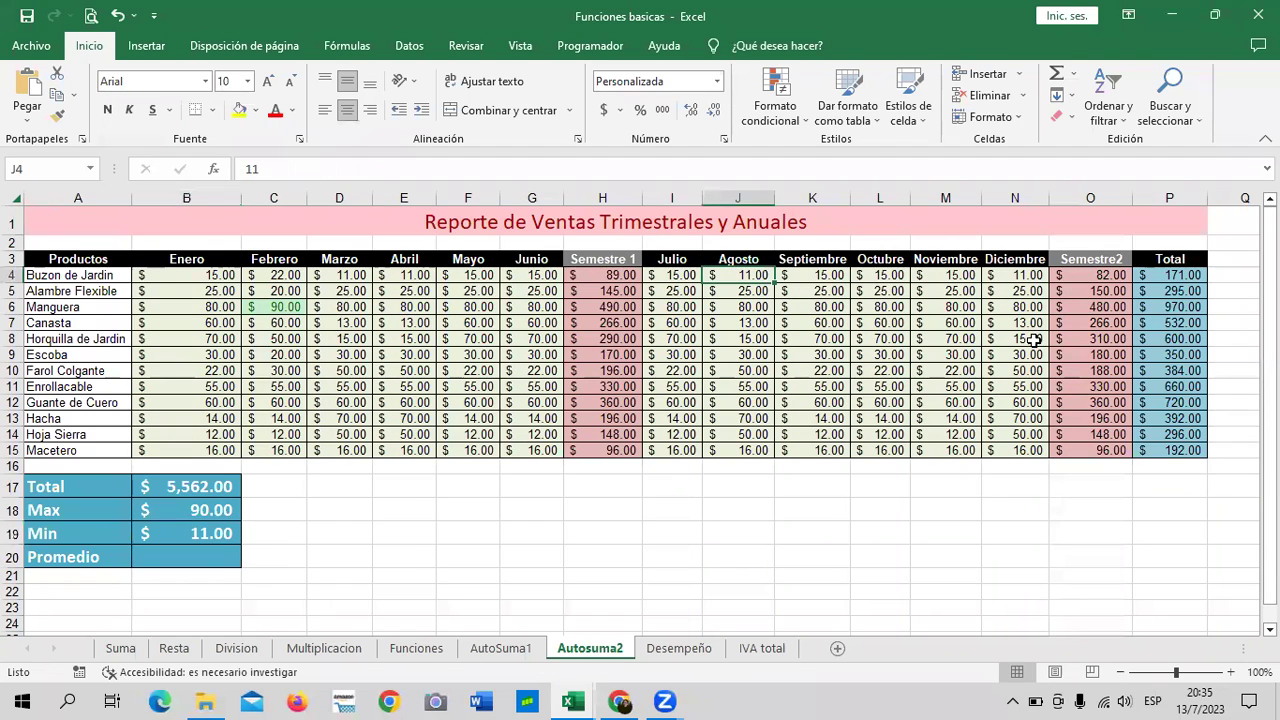
pyautogui.click(1038, 276)
pyautogui.moveTo(190, 275)
pyautogui.mouseDown()
pyautogui.moveTo(920, 432)
pyautogui.moveTo(1203, 448)
pyautogui.mouseUp()
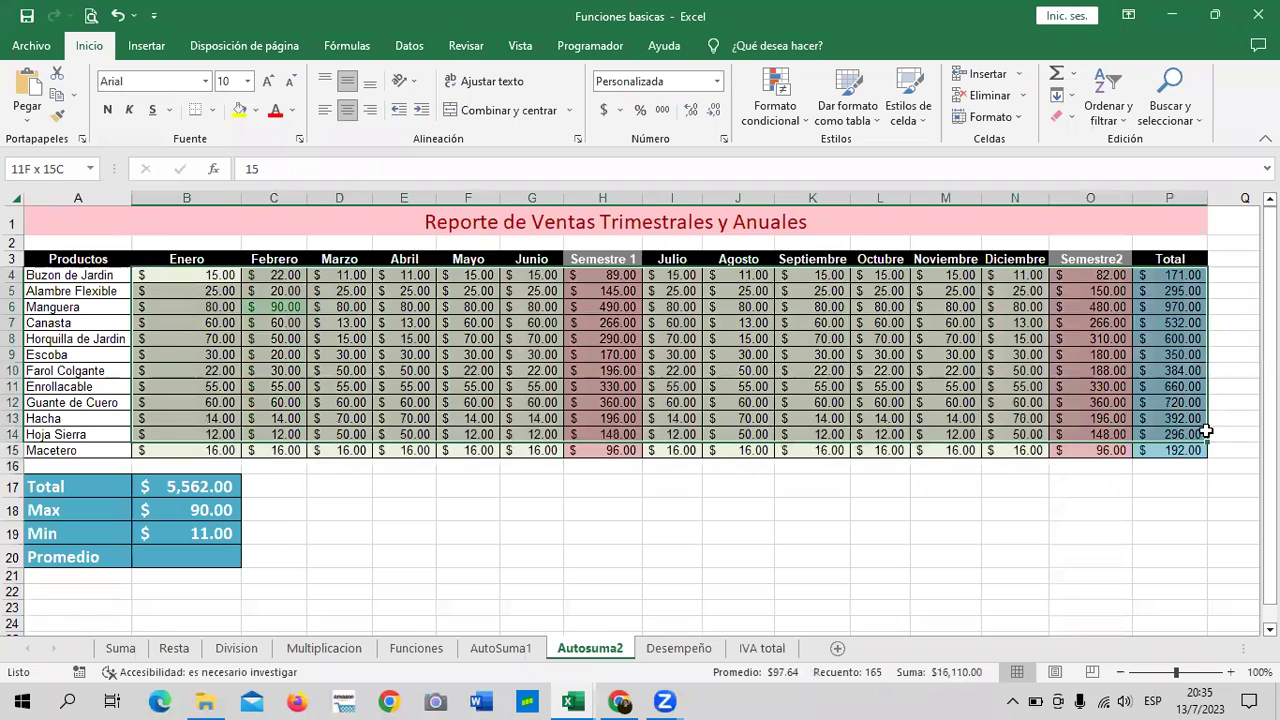
pyautogui.click(796, 128)
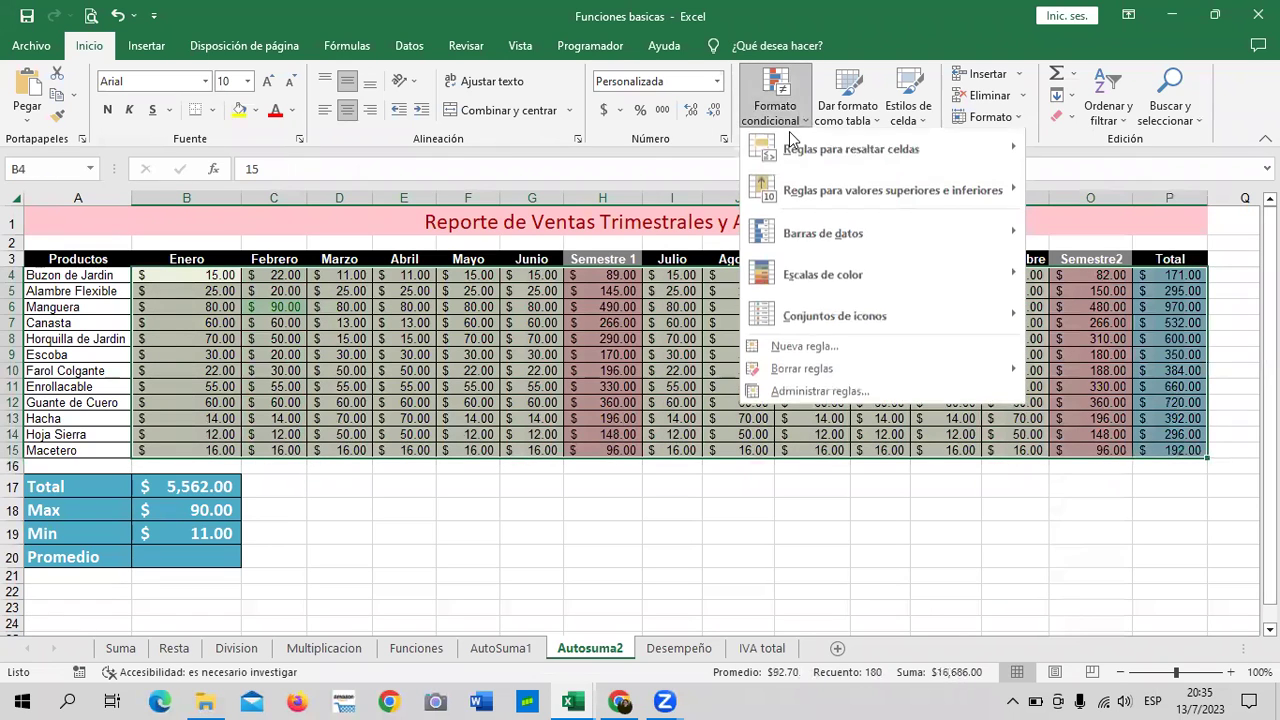
pyautogui.moveTo(823, 158)
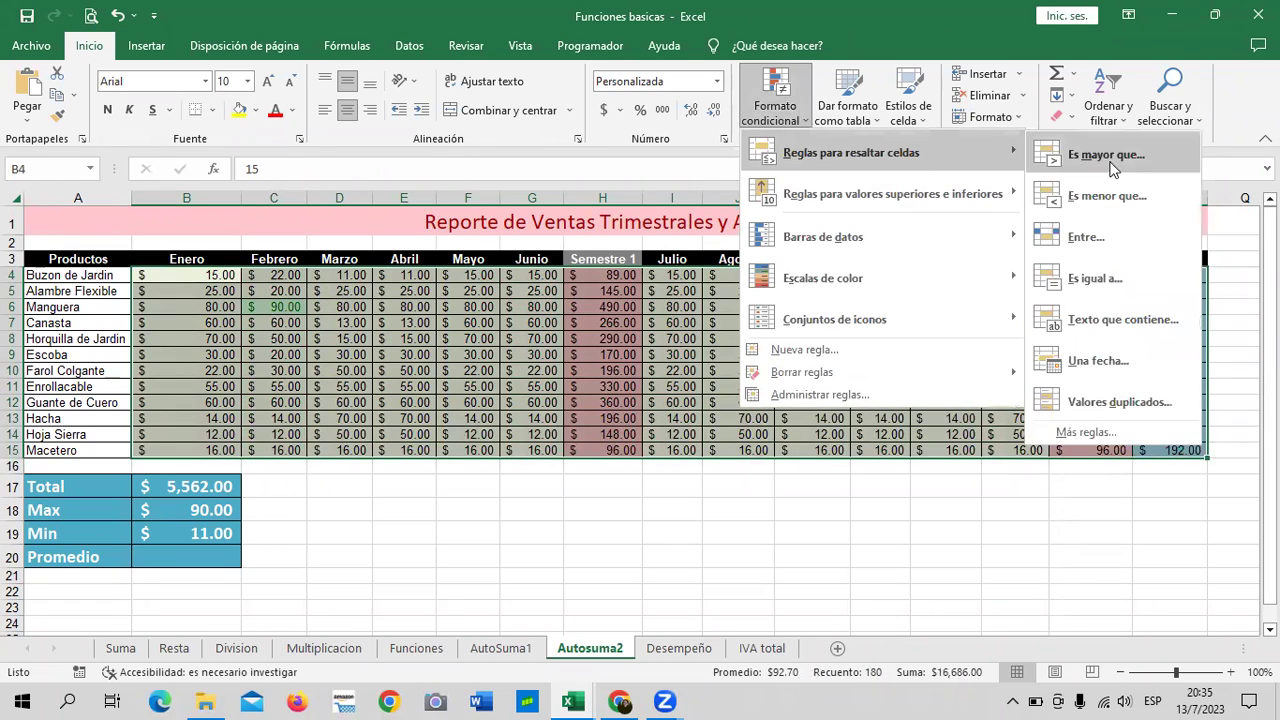
pyautogui.click(1155, 283)
pyautogui.write('11')
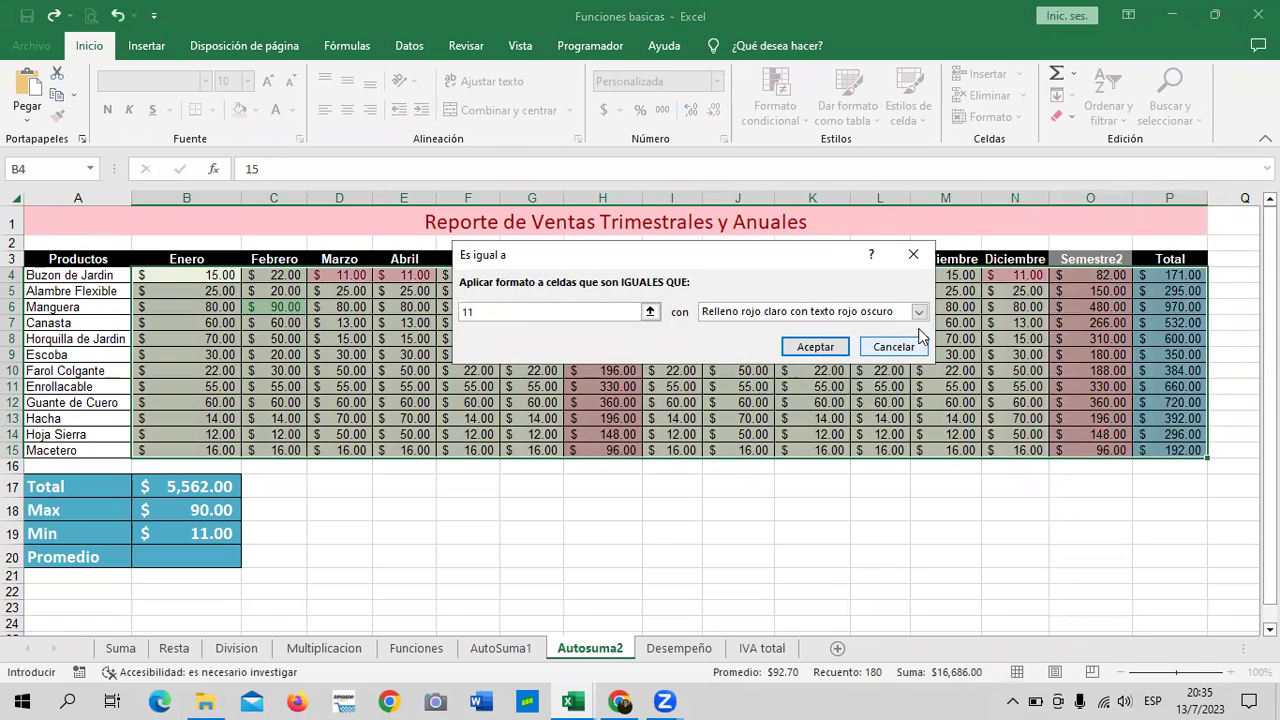
pyautogui.click(918, 312)
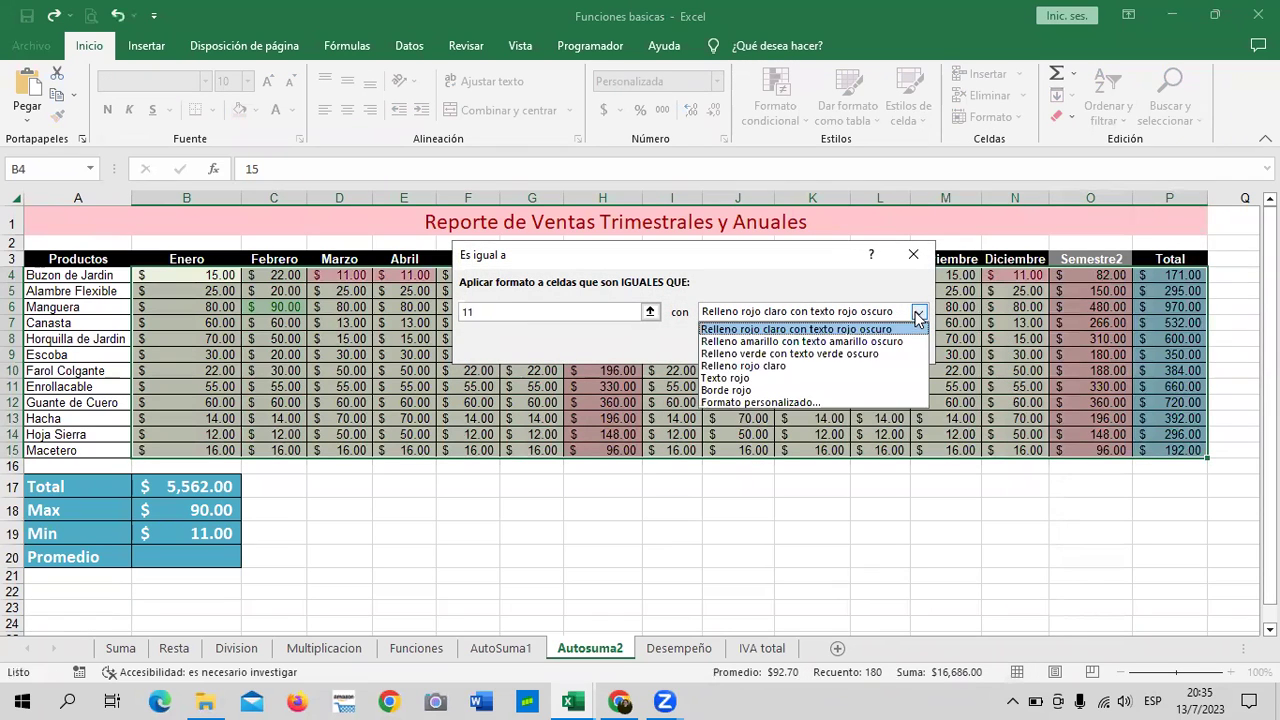
pyautogui.click(772, 341)
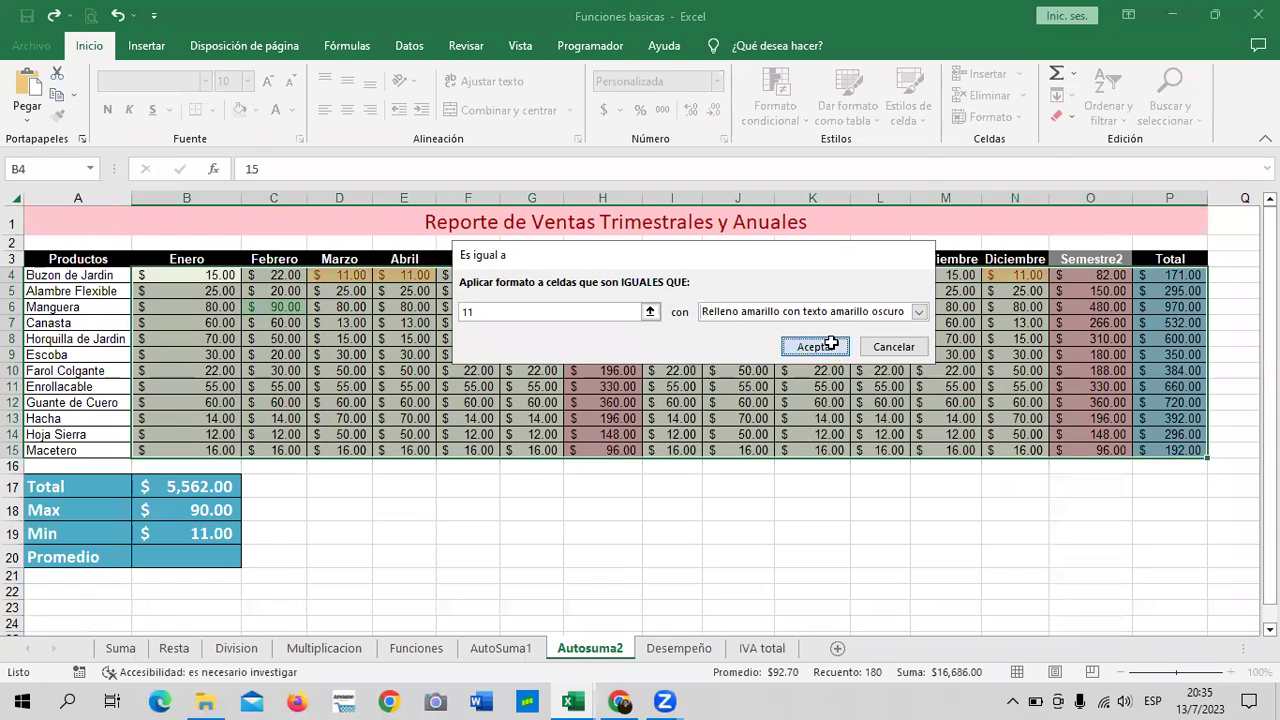
pyautogui.click(820, 346)
pyautogui.click(818, 517)
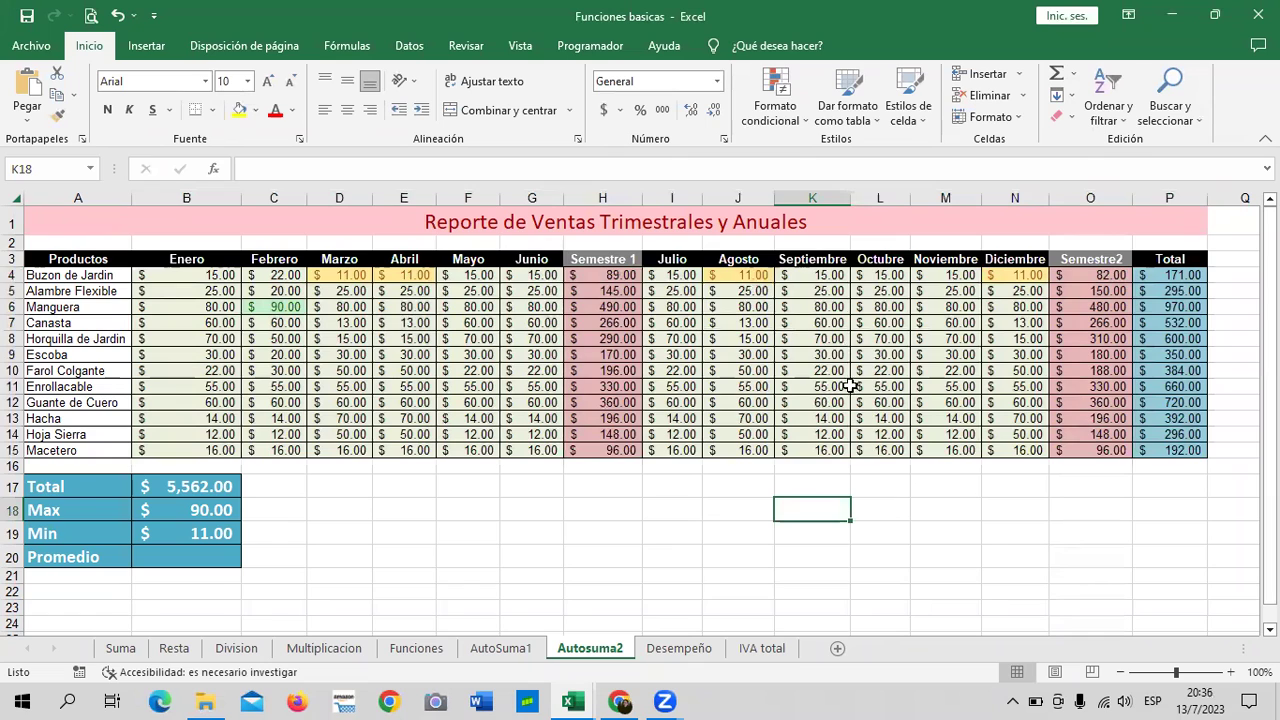
pyautogui.click(878, 480)
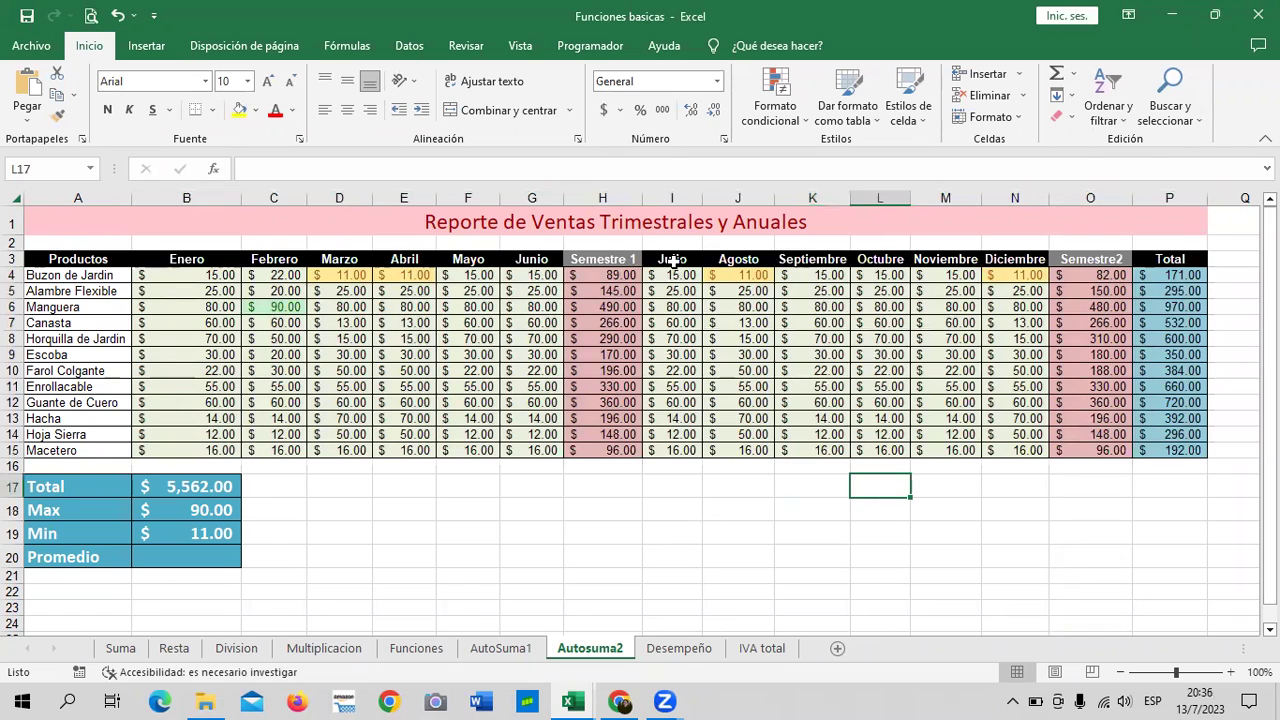
pyautogui.click(1000, 371)
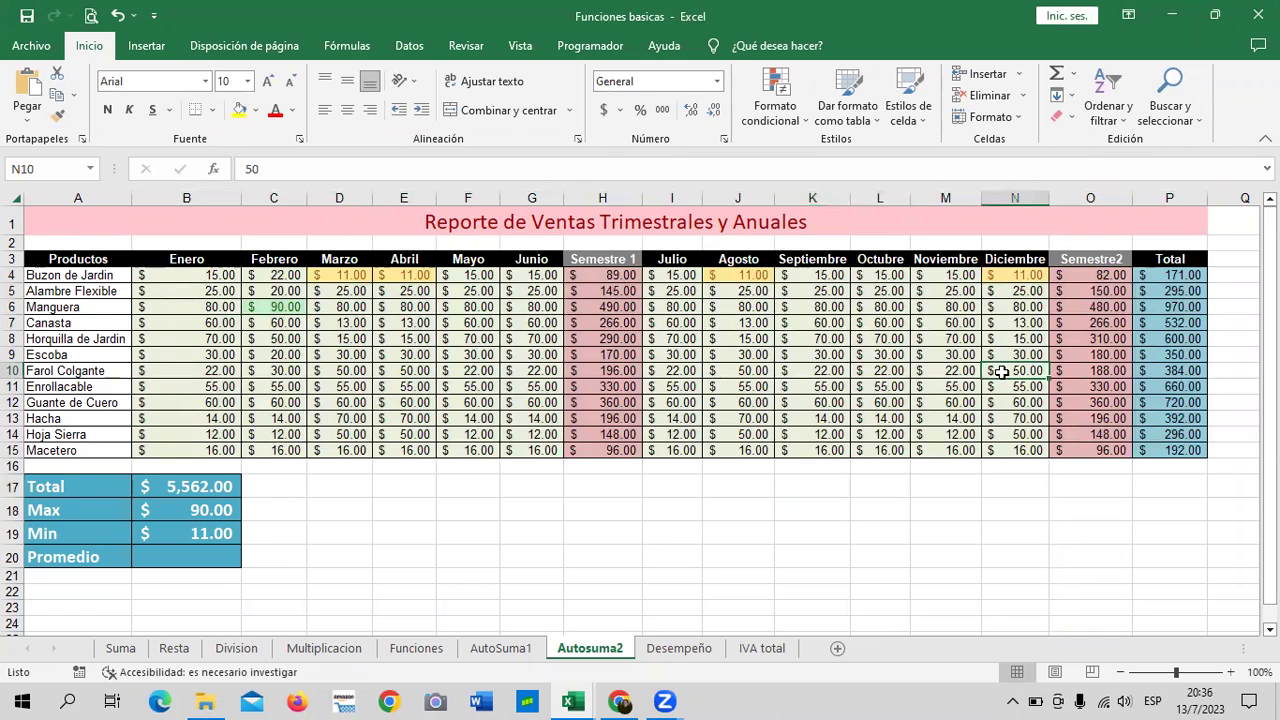
pyautogui.click(574, 590)
# Step: Enter =PROMEDIO(B4:G15;I4:N15) in B20, showing $38.63
pyautogui.click(211, 562)
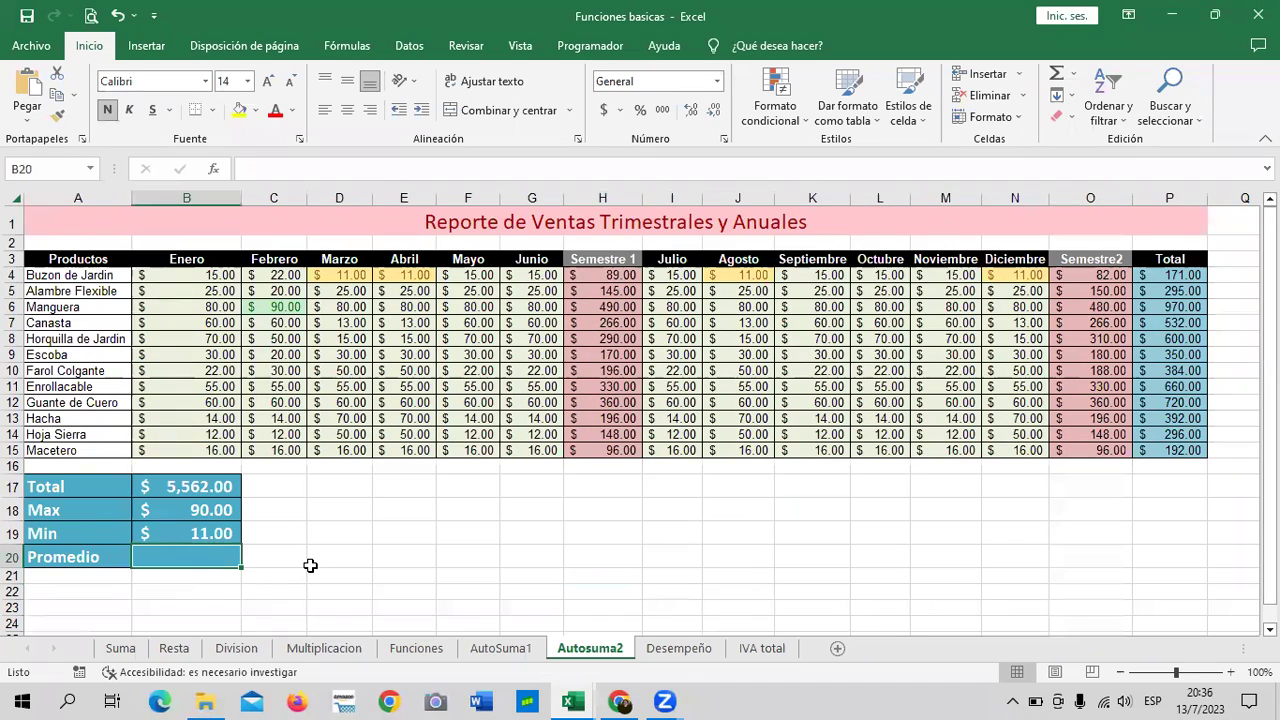
pyautogui.write('=')
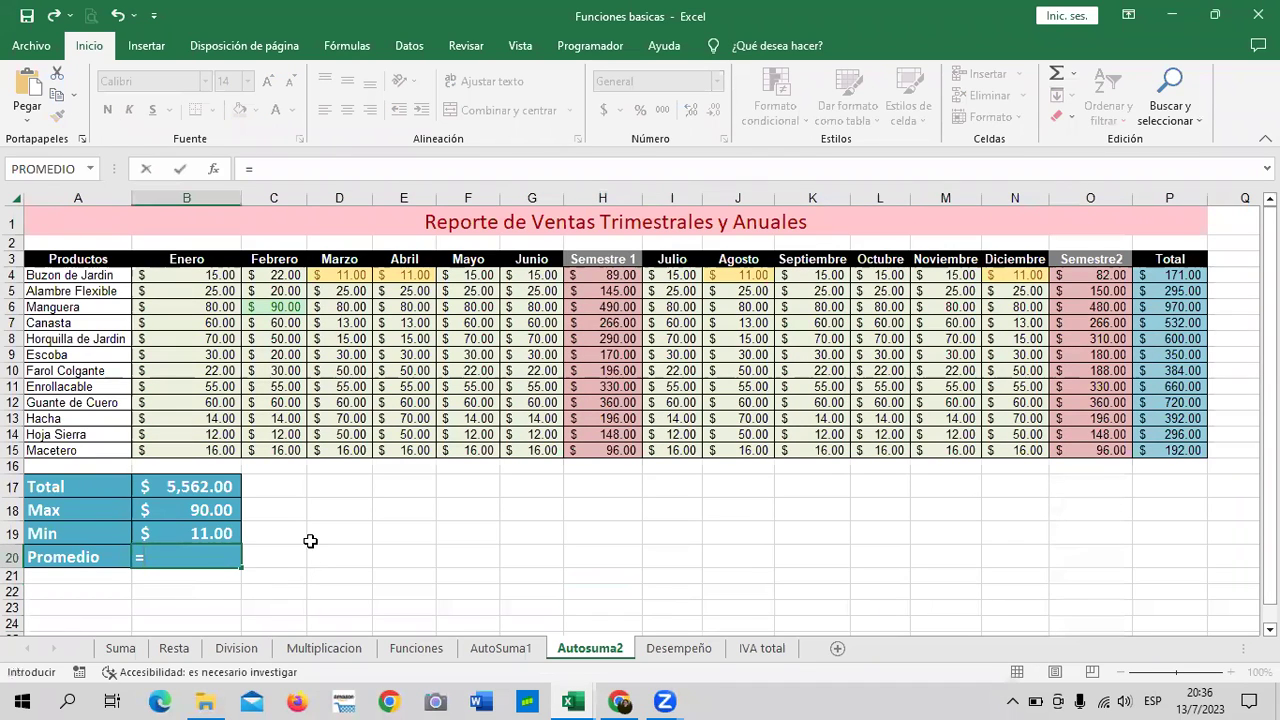
pyautogui.write('PROM')
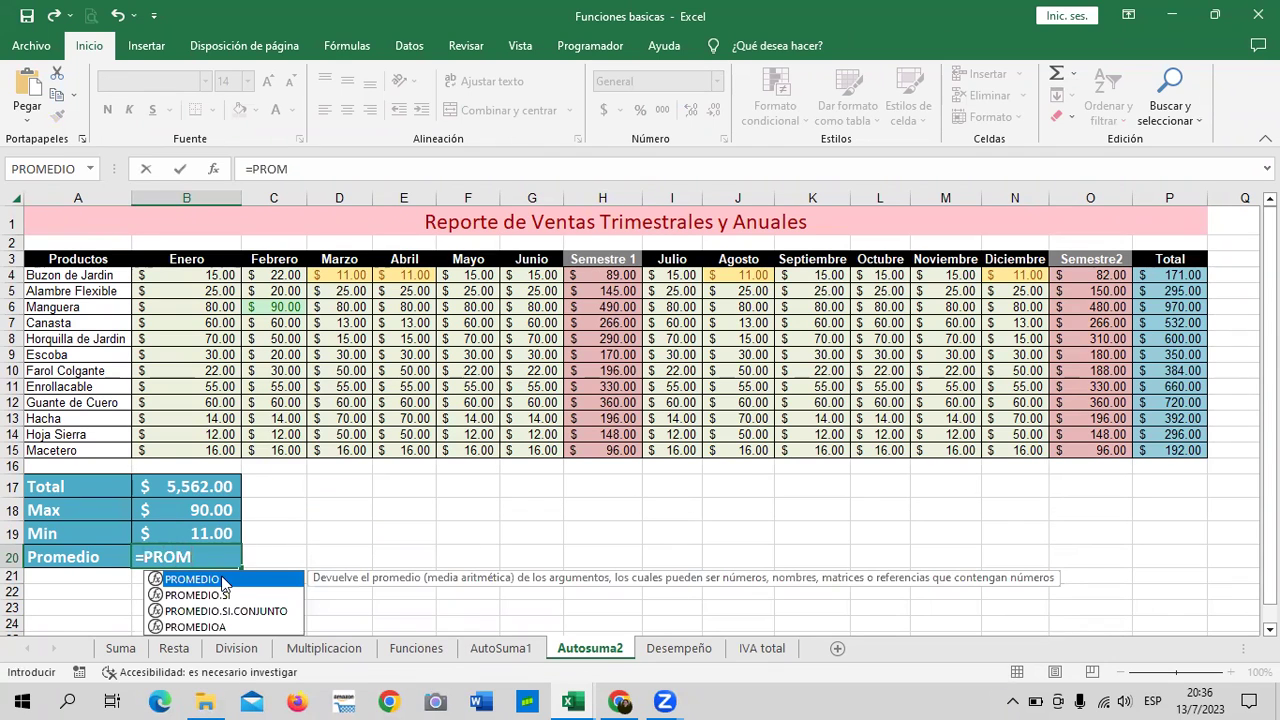
pyautogui.doubleClick(224, 580)
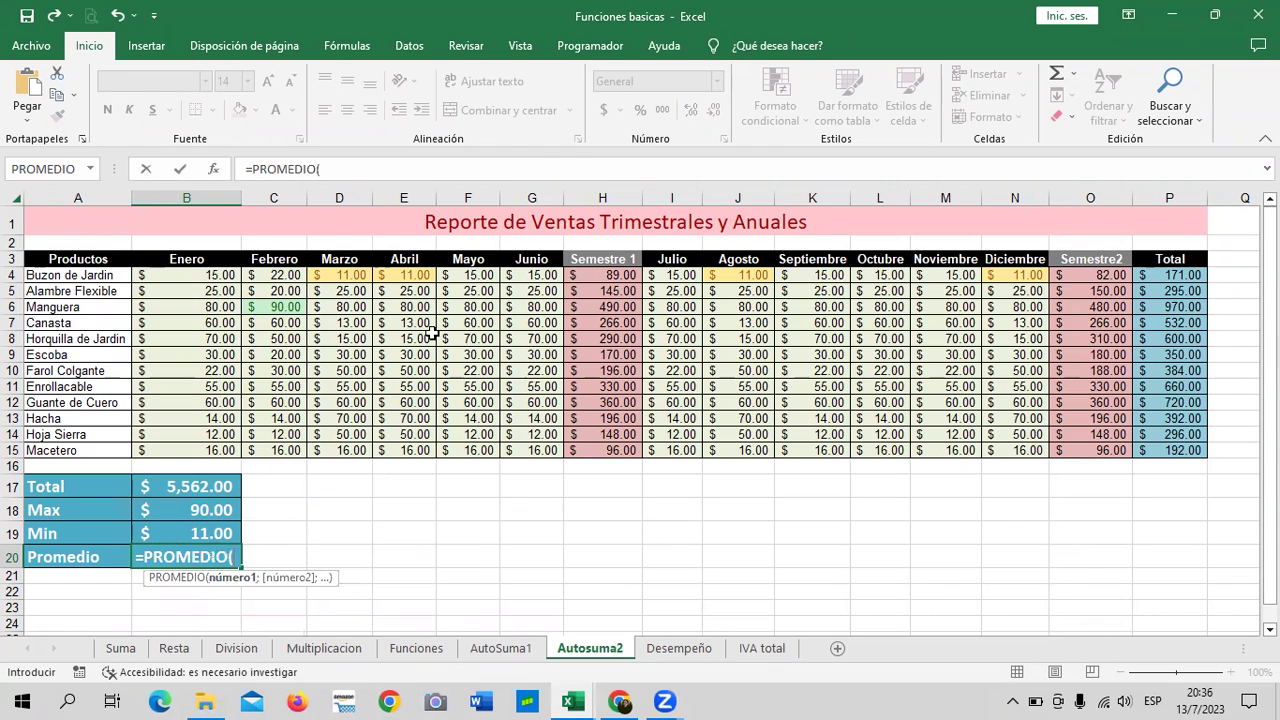
pyautogui.moveTo(215, 275); pyautogui.dragTo(551, 452)
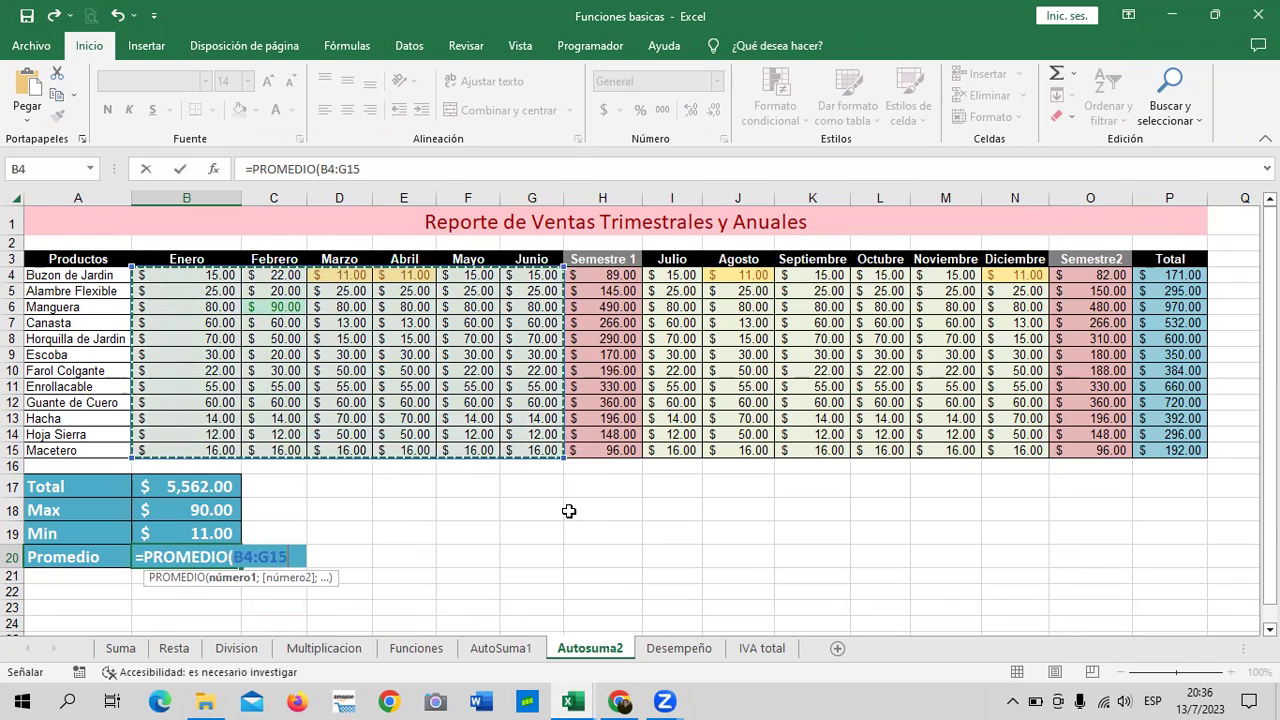
pyautogui.write(';')
pyautogui.moveTo(680, 276); pyautogui.dragTo(1008, 452)
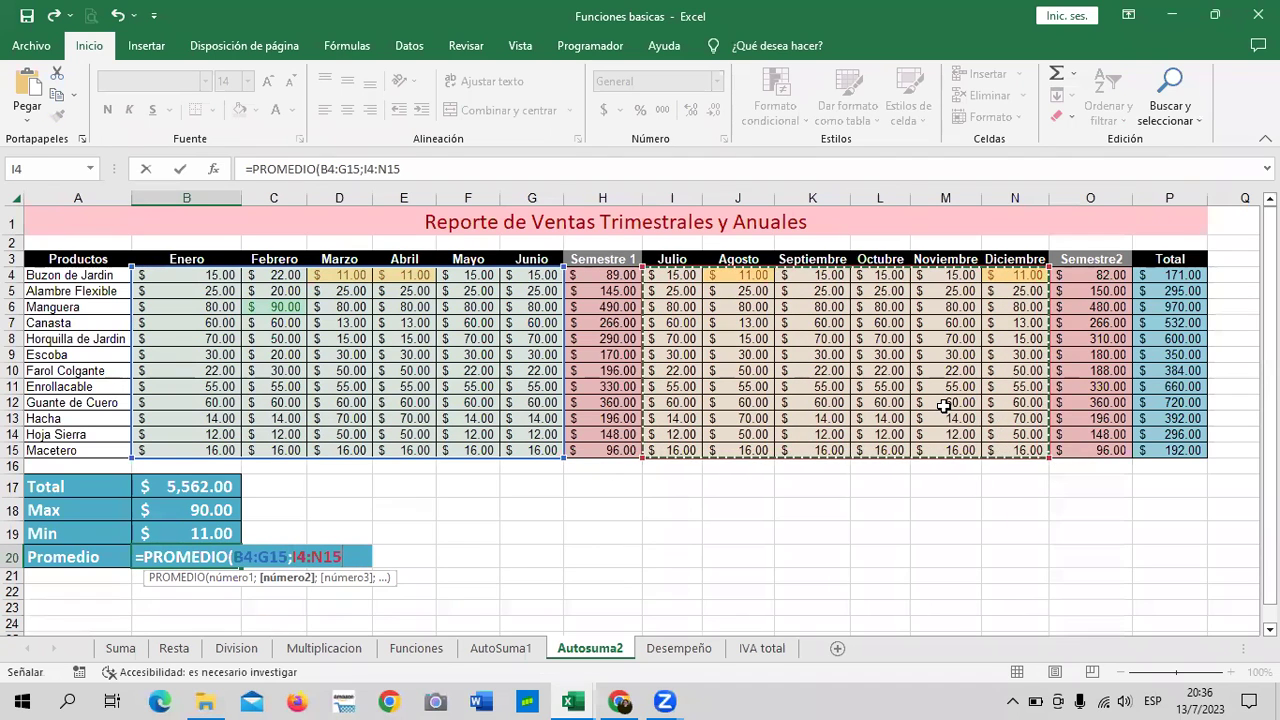
pyautogui.write(')')
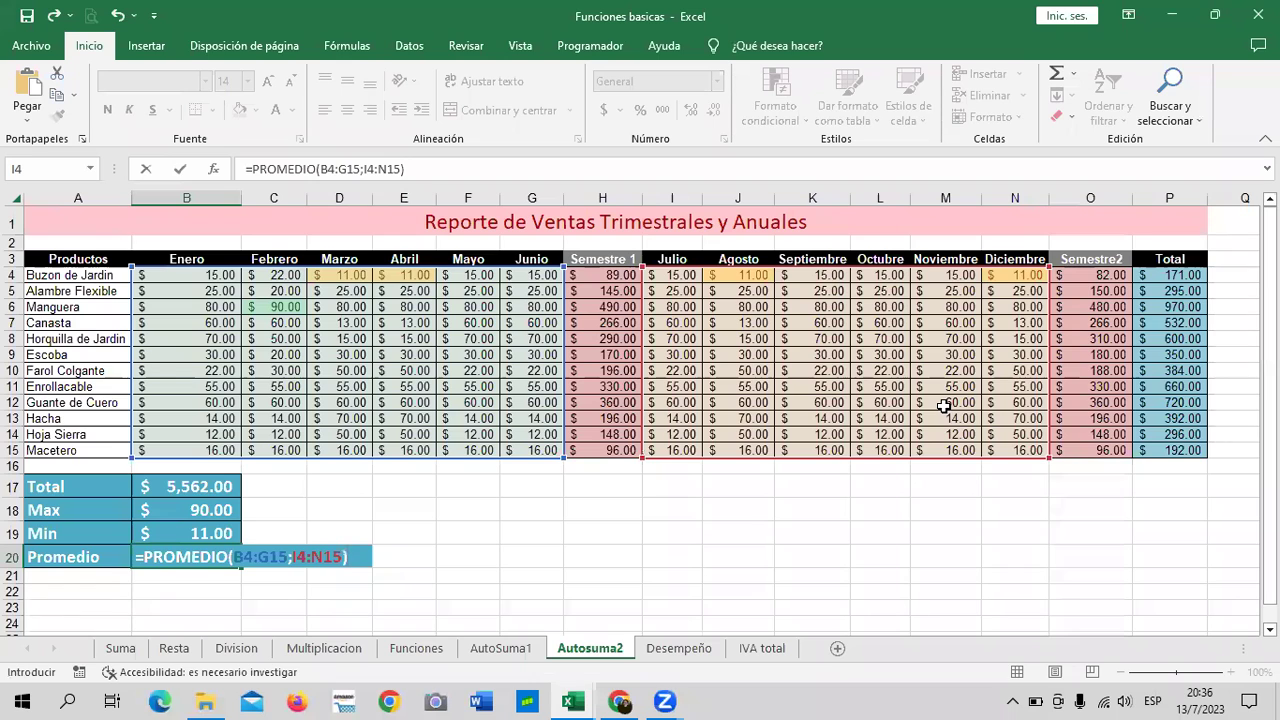
pyautogui.press('Return')
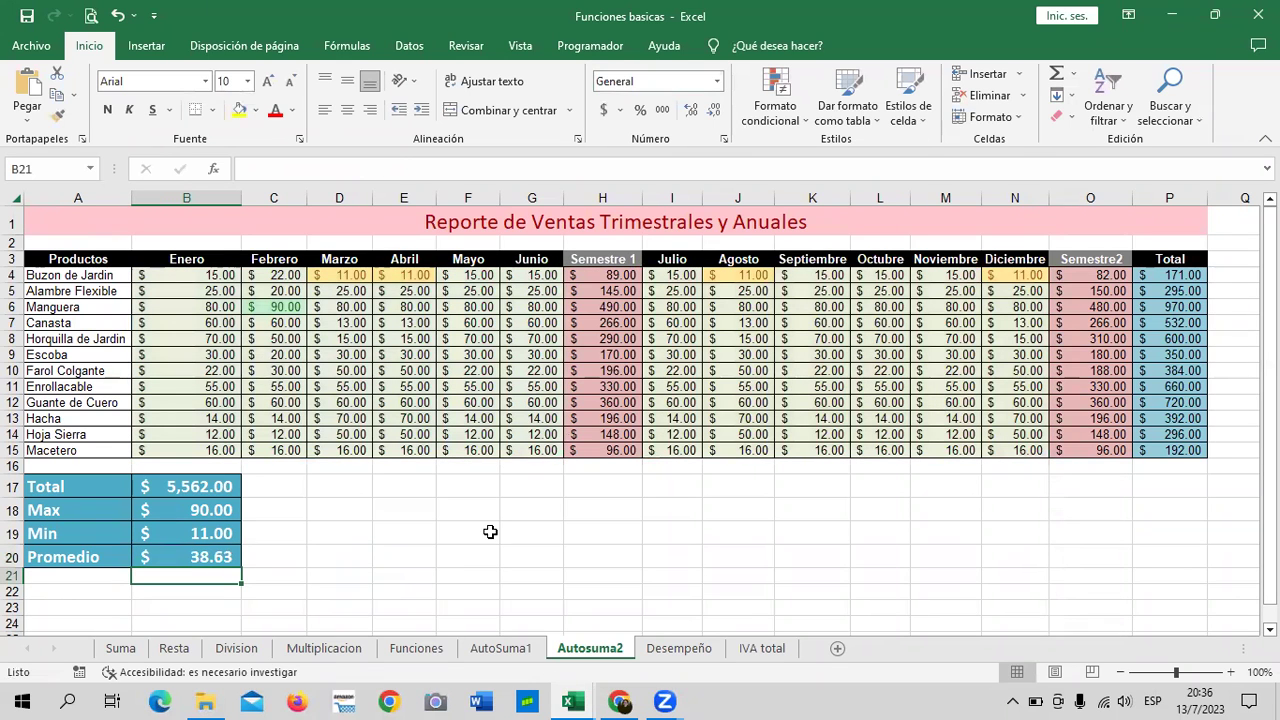
pyautogui.click(213, 558)
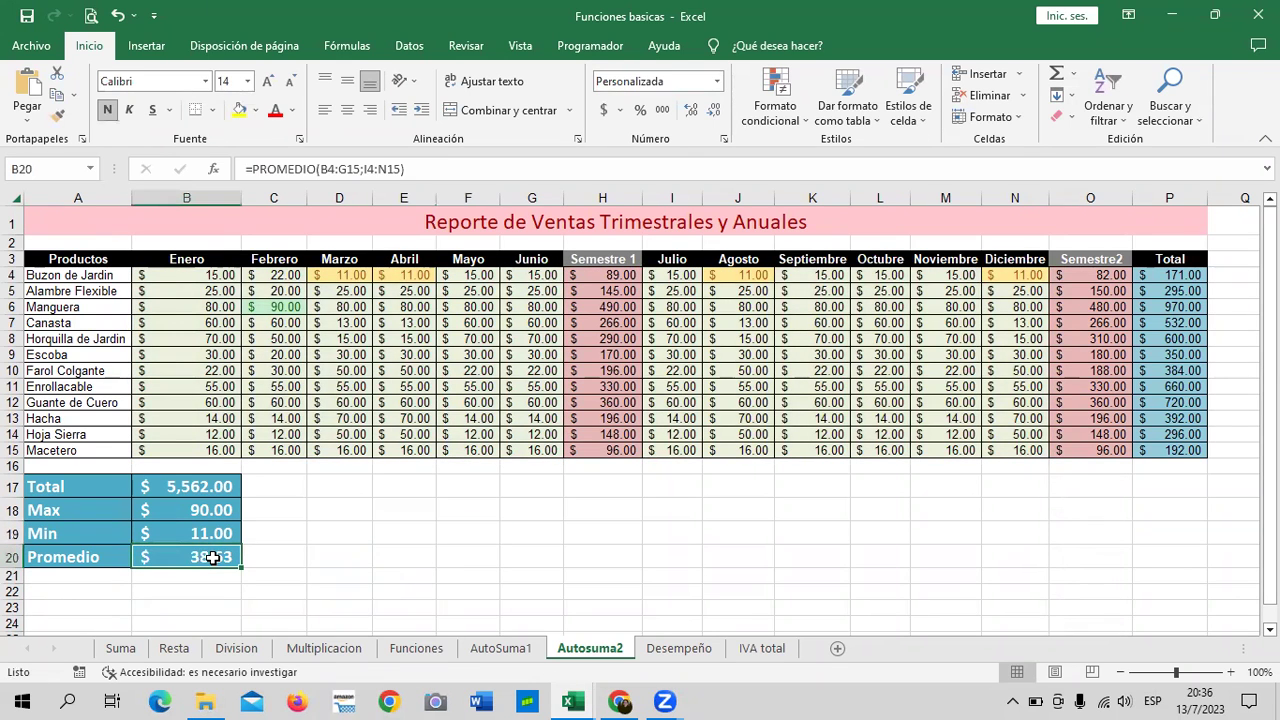
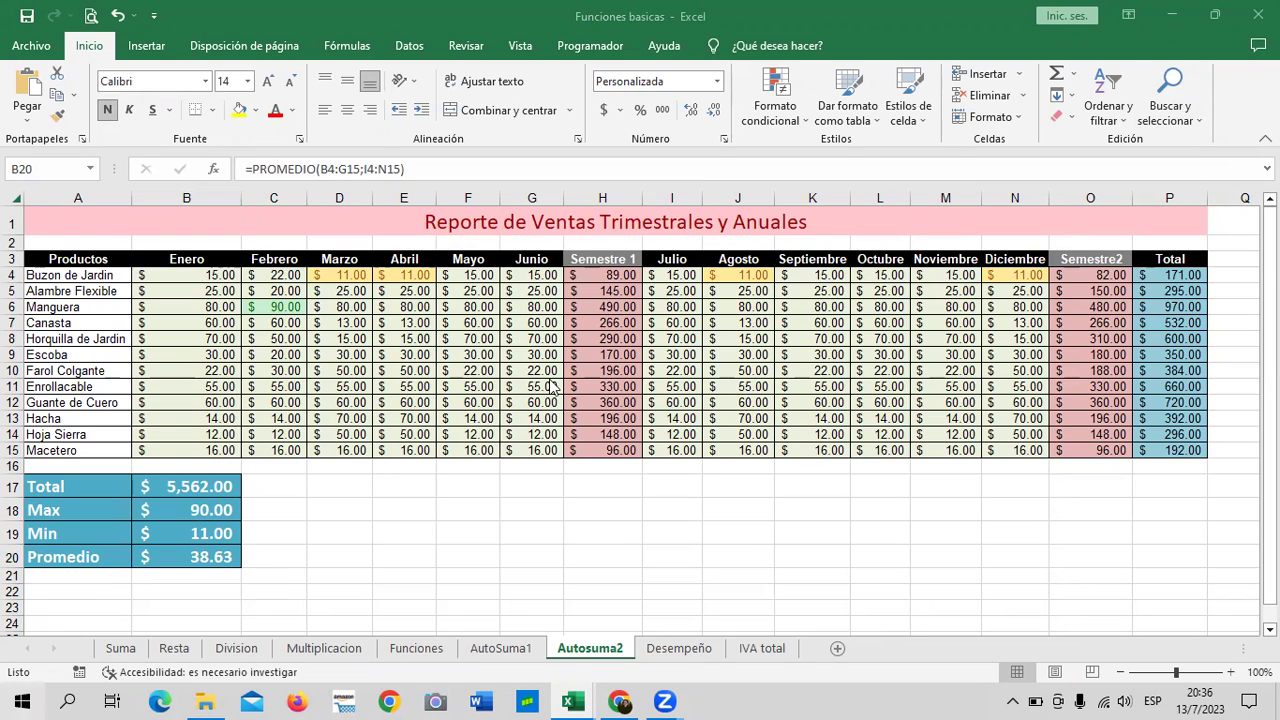
# Step: Deselect the Promedio result cell on the Autosuma2 sheet
pyautogui.click(609, 518)
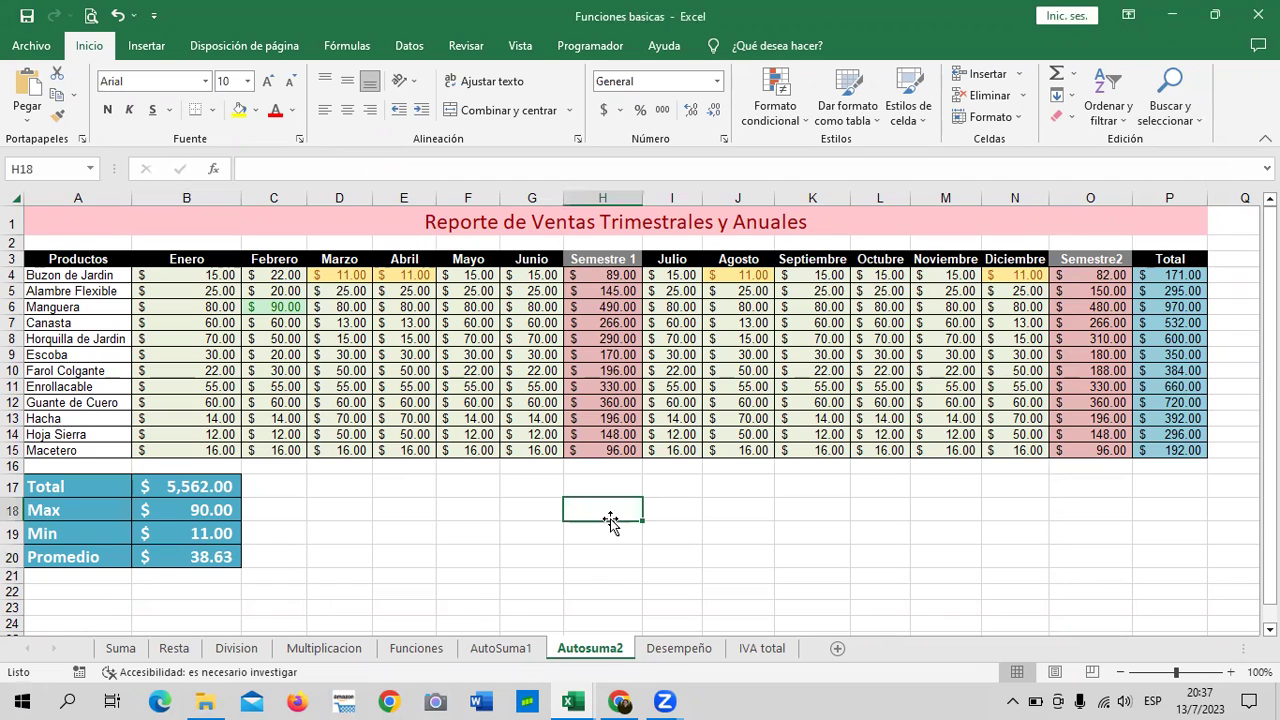
pyautogui.click(698, 649)
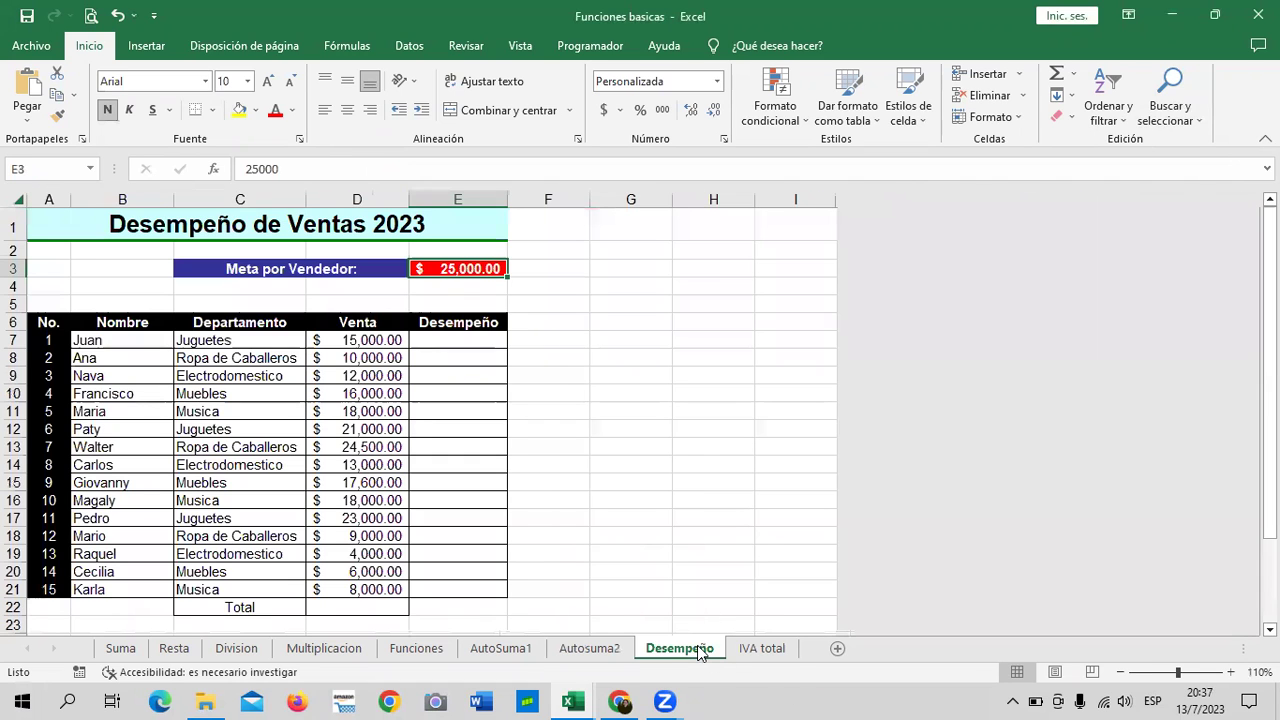
pyautogui.scroll(-1, 666, 530)
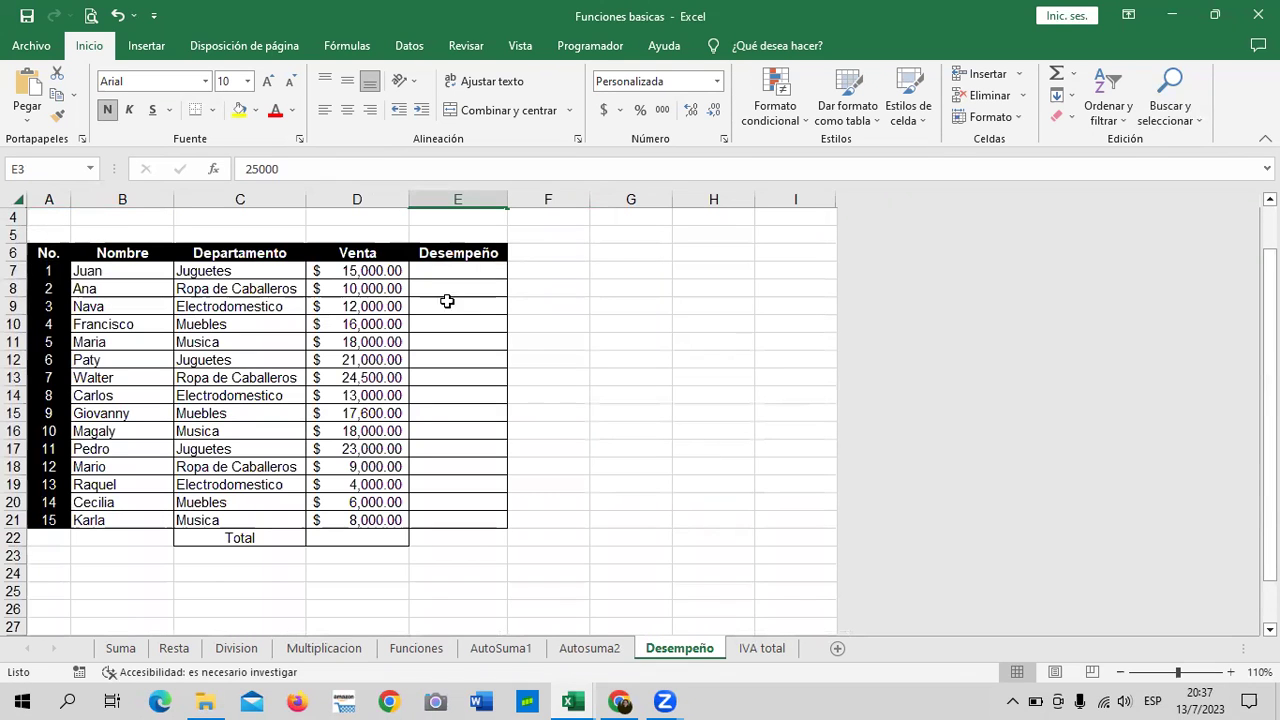
pyautogui.click(624, 322)
pyautogui.scroll(1, 548, 365)
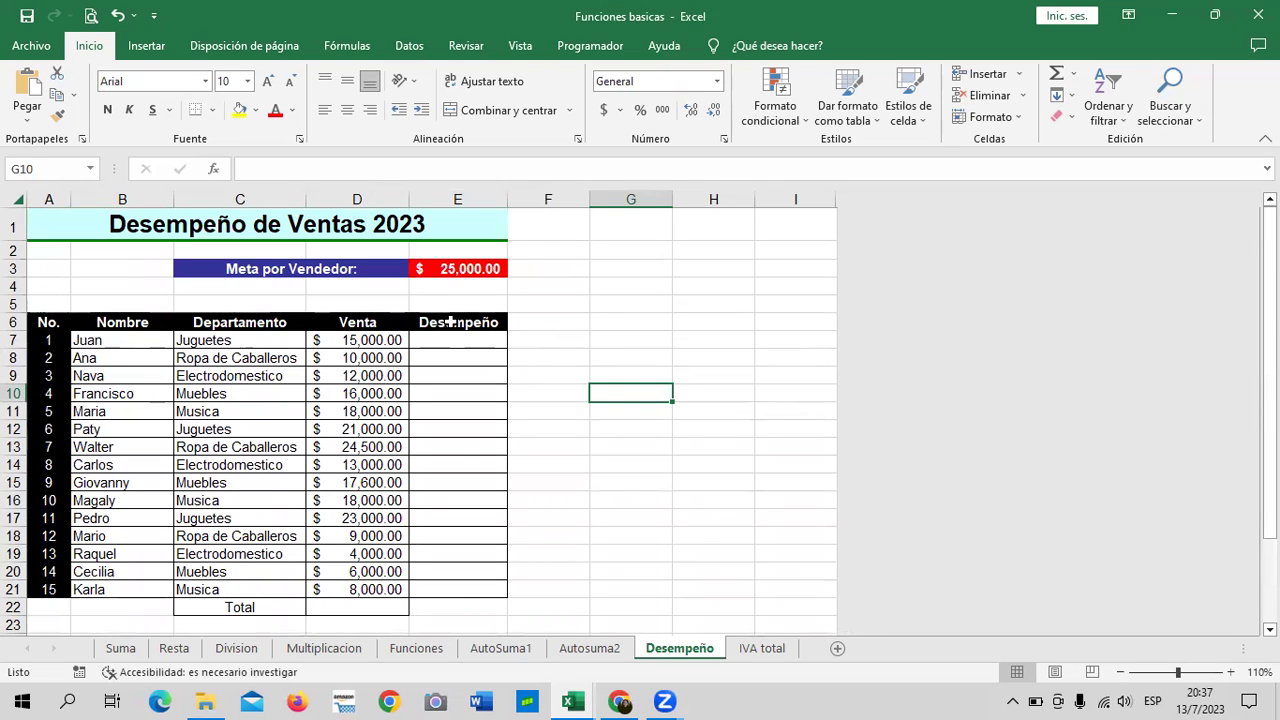
pyautogui.click(452, 322)
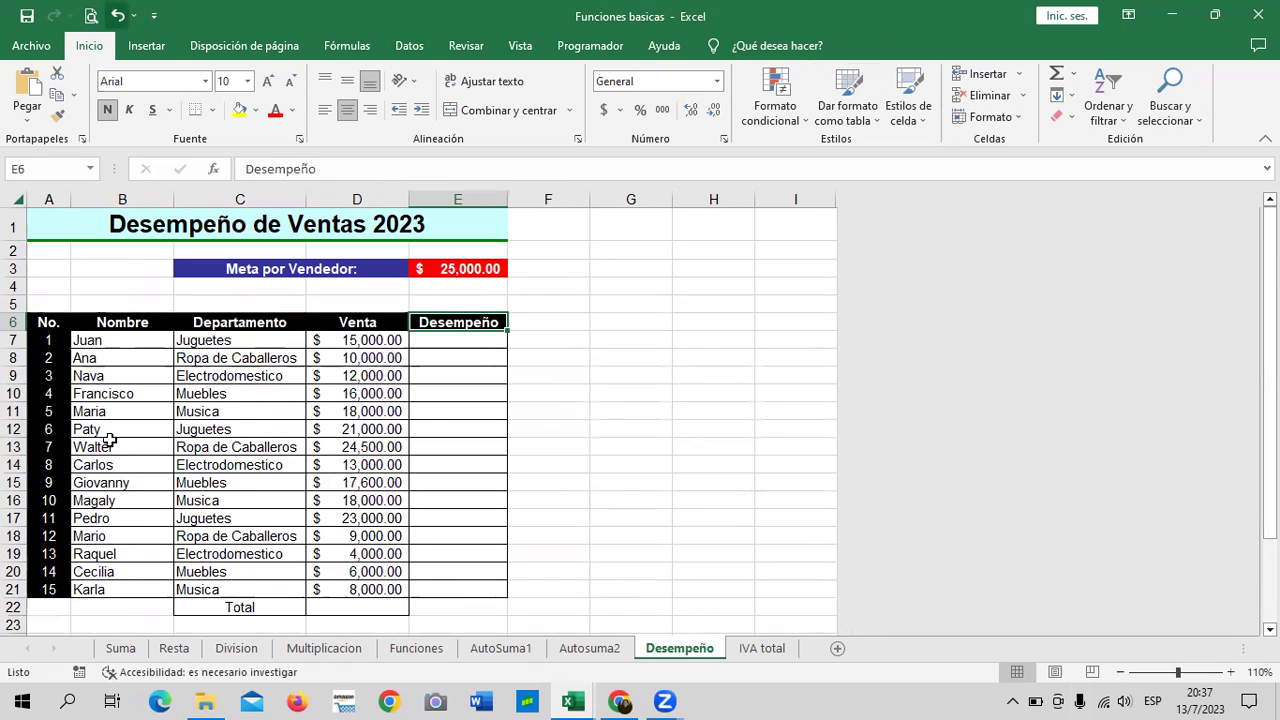
pyautogui.scroll(-1, 405, 497)
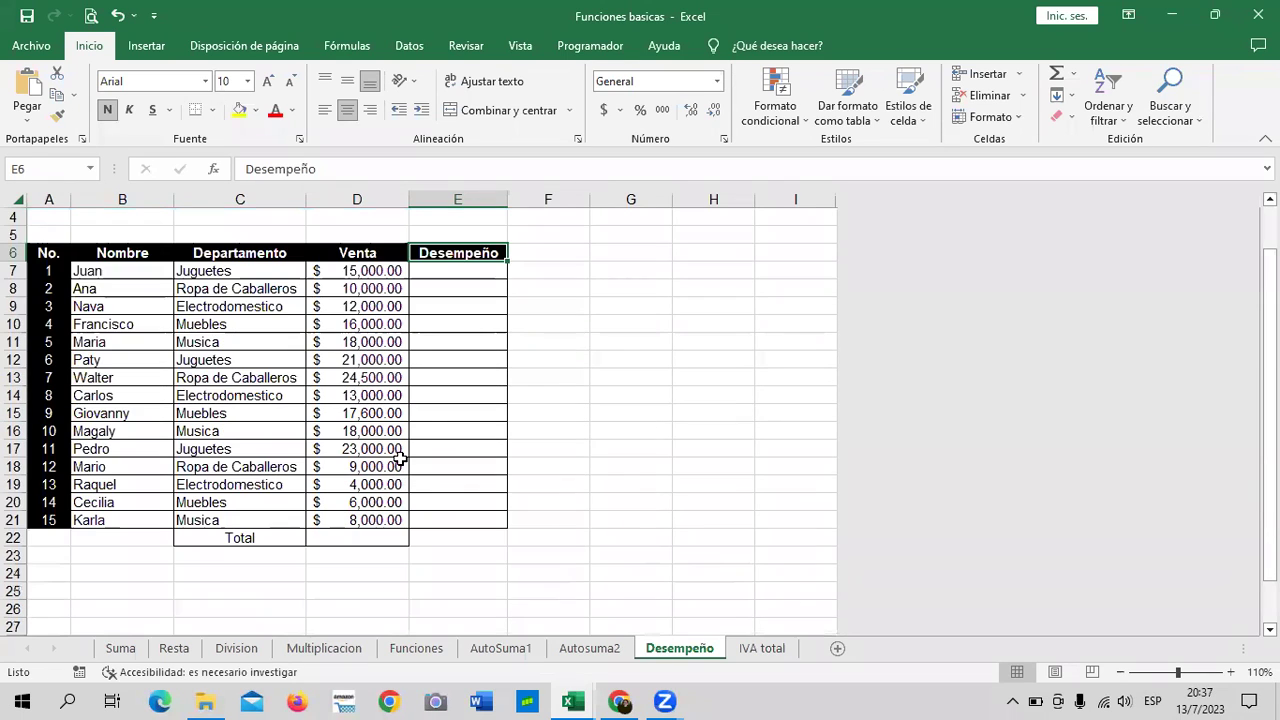
pyautogui.click(600, 362)
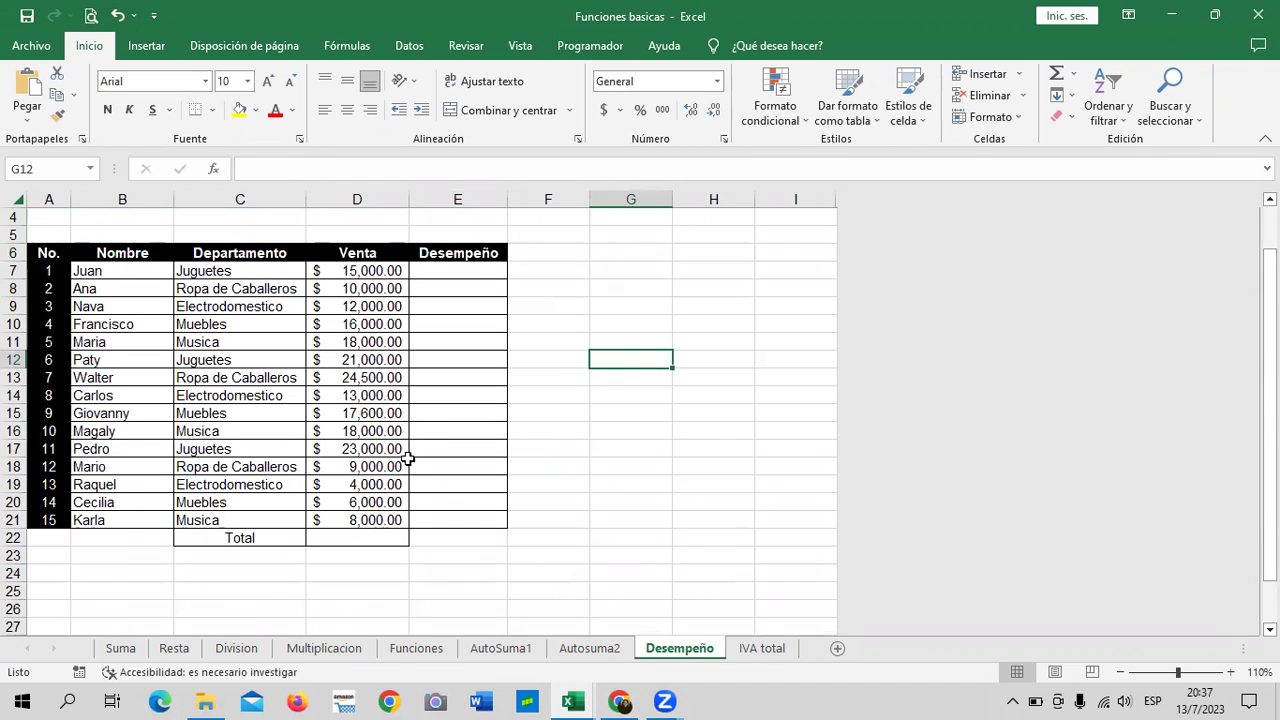
pyautogui.scroll(1, 410, 465)
pyautogui.click(494, 269)
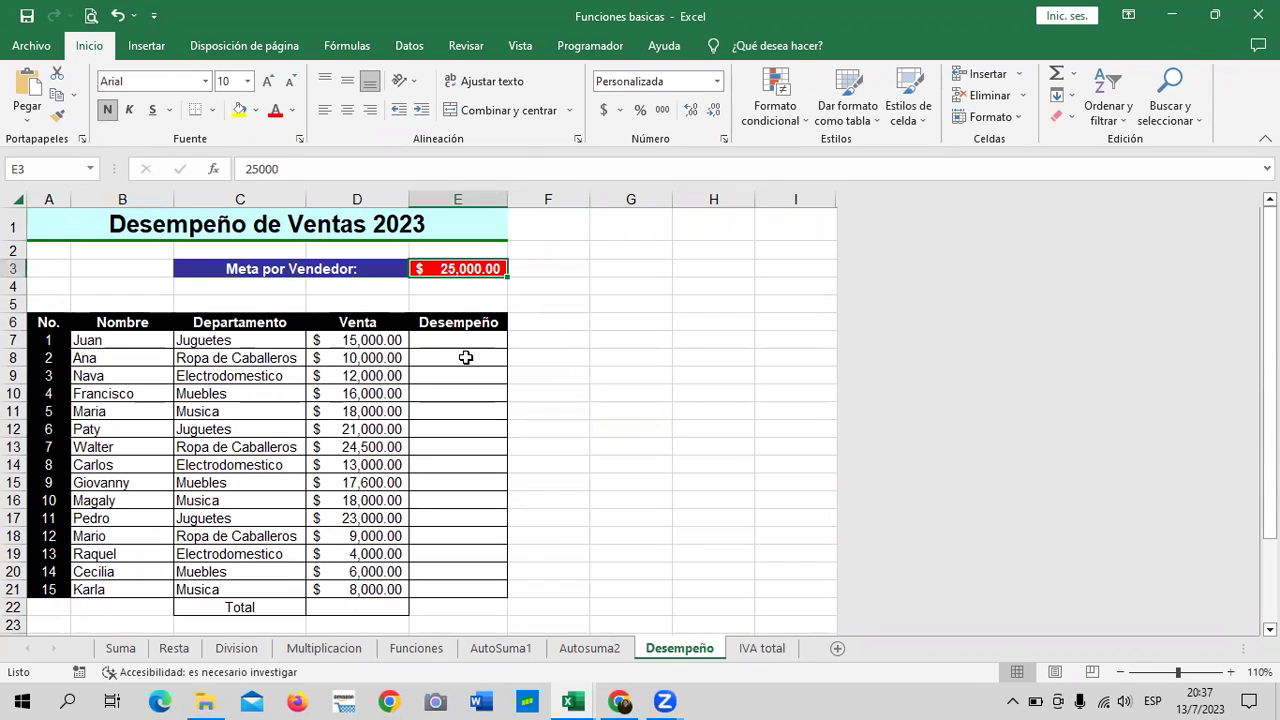
pyautogui.click(466, 358)
pyautogui.click(466, 339)
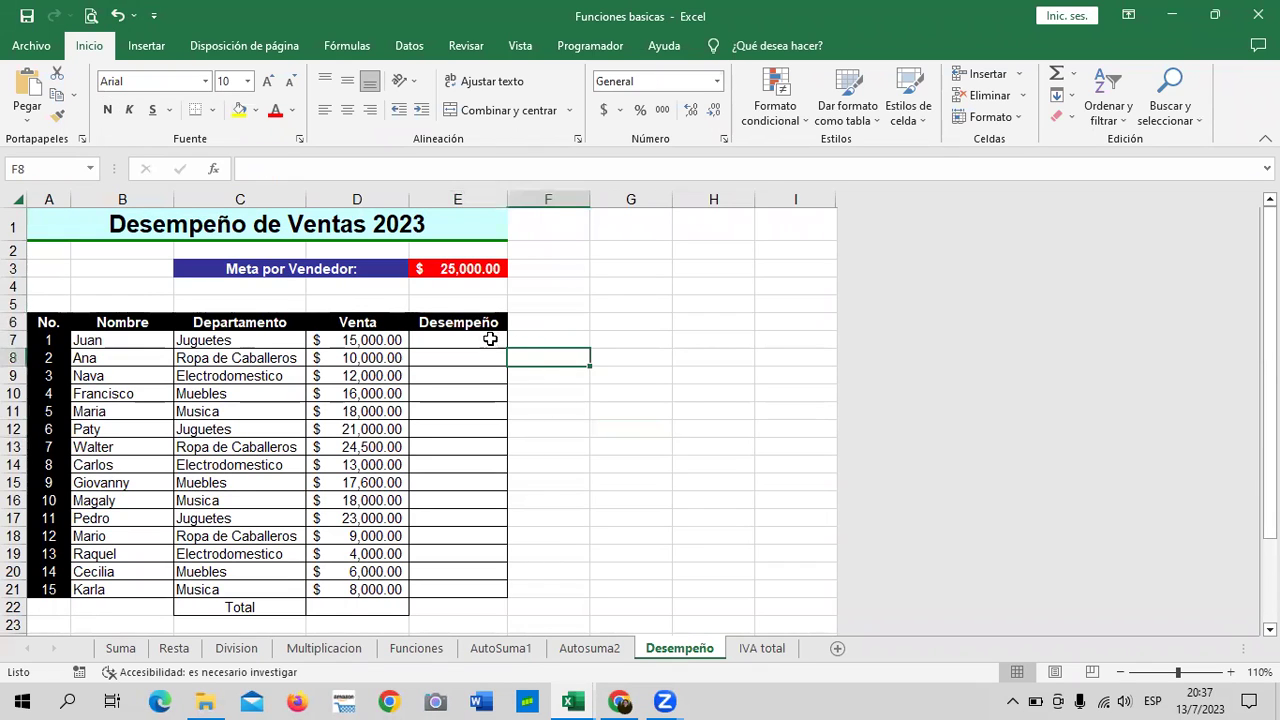
# Step: Apply the Percent Style to the Desempeño range E7:E21, leaving E7 selected
pyautogui.moveTo(488, 340); pyautogui.dragTo(466, 590)
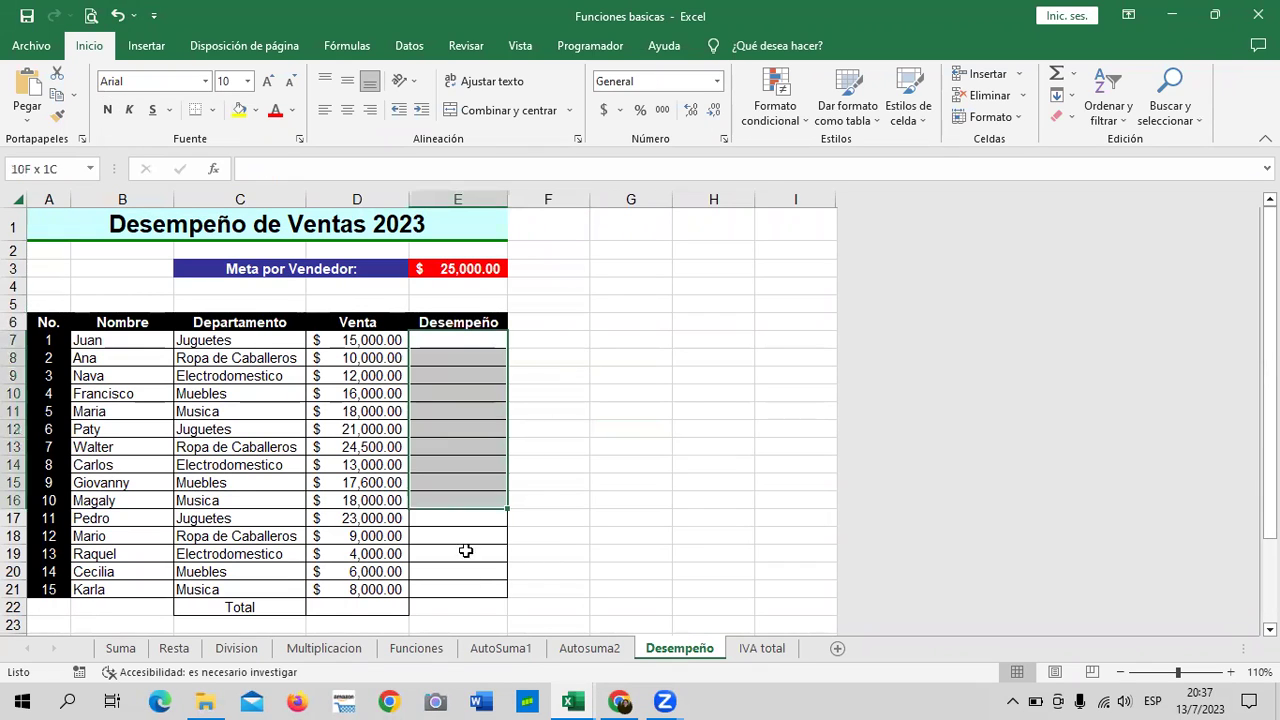
pyautogui.click(716, 81)
pyautogui.click(688, 109)
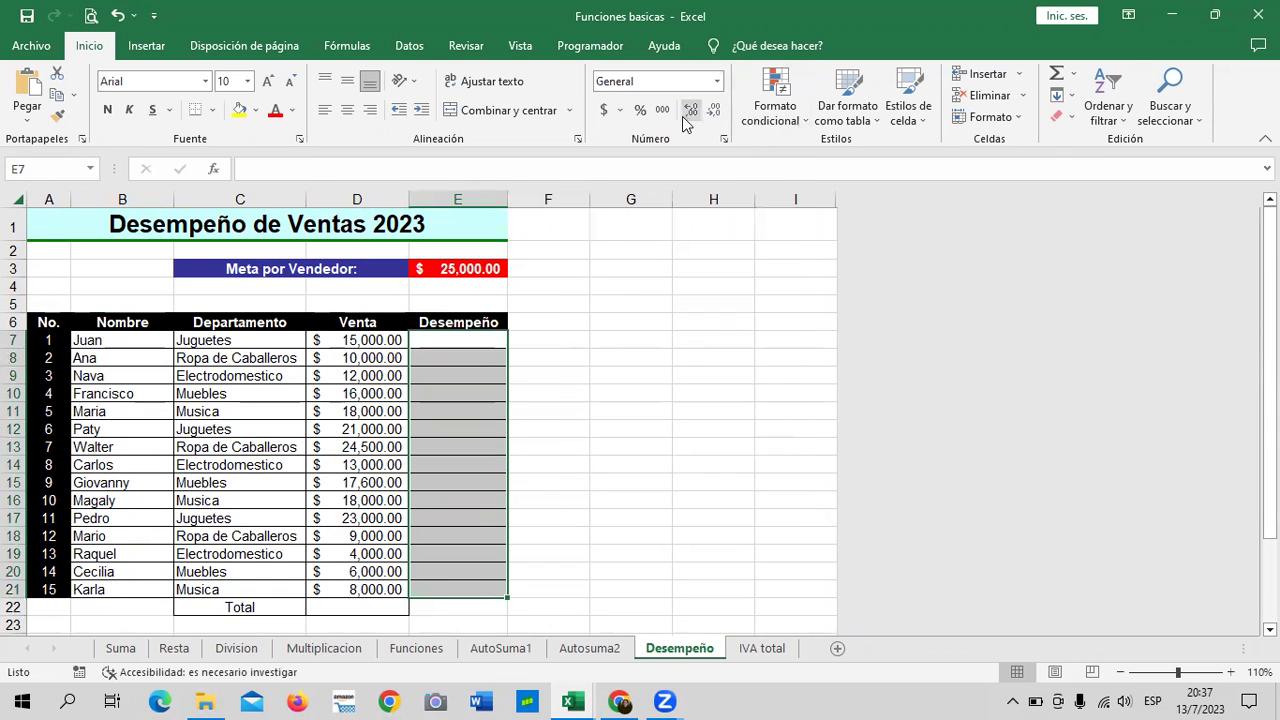
pyautogui.click(612, 380)
pyautogui.moveTo(477, 342); pyautogui.dragTo(469, 585)
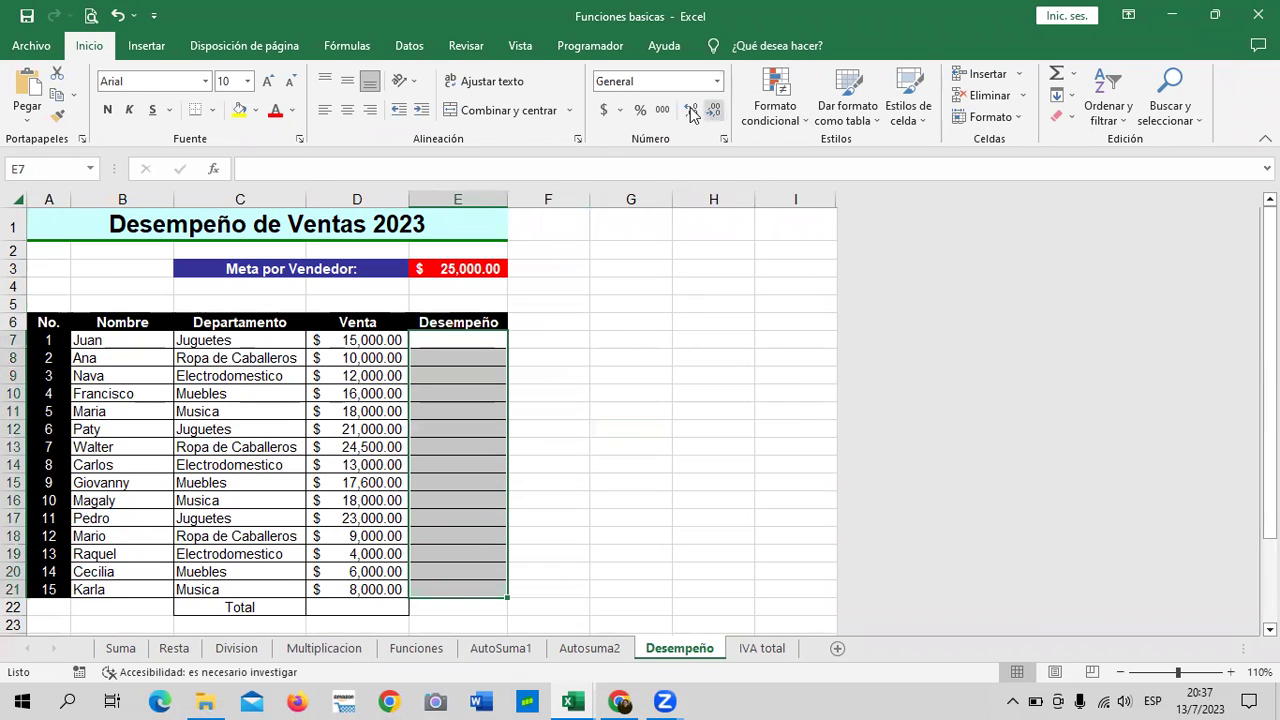
pyautogui.click(641, 110)
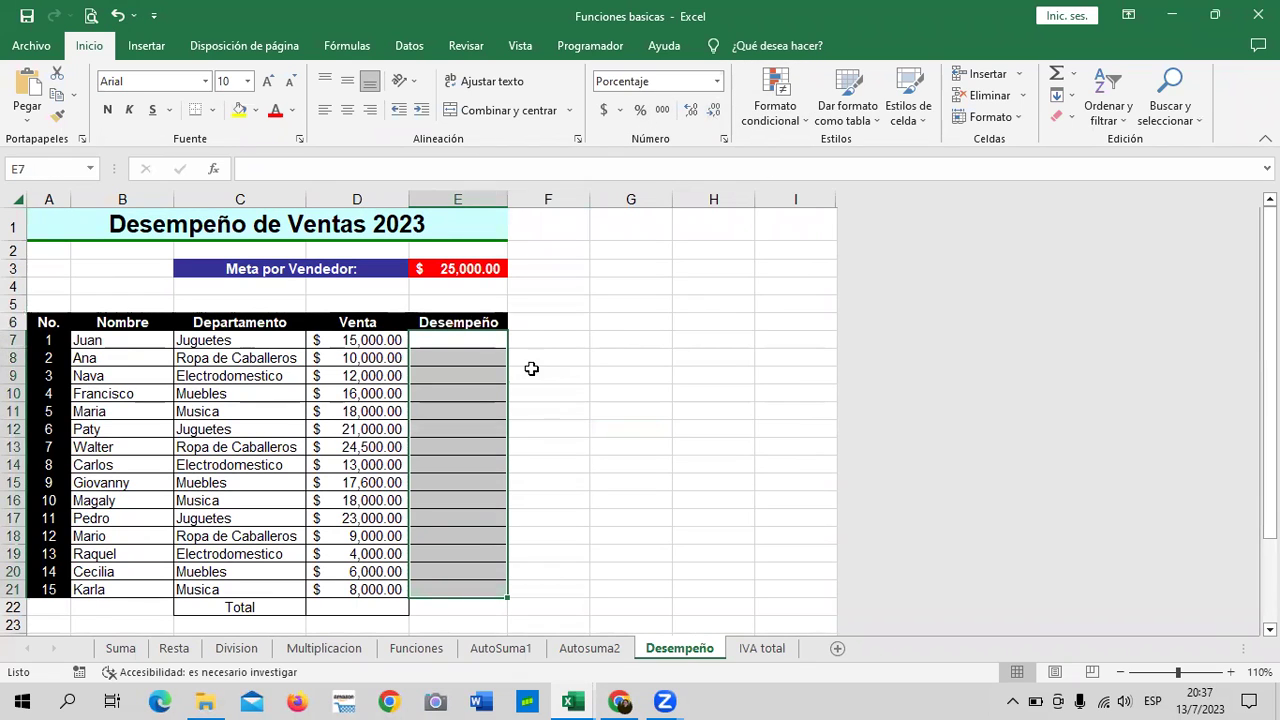
pyautogui.click(604, 432)
pyautogui.click(475, 342)
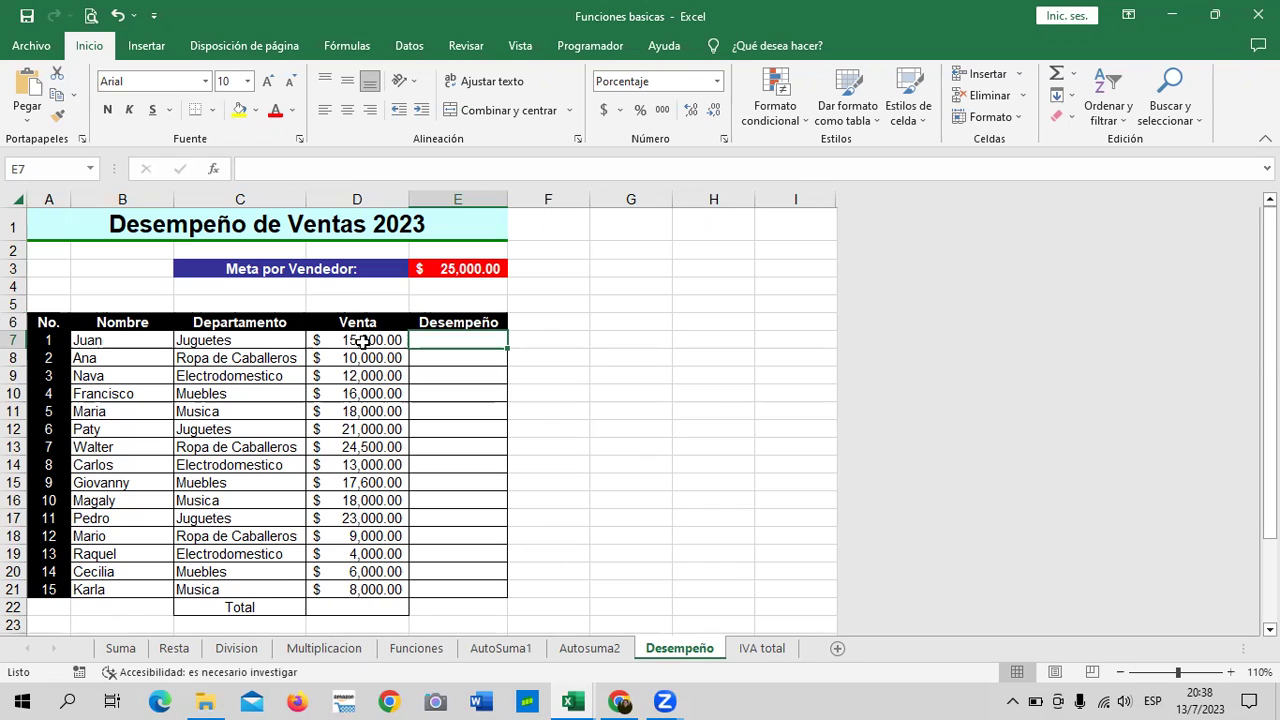
# Step: Enter =(D7*100)/E3 in E7 to divide the first seller's sale by the 25,000 goal
pyautogui.write('=')
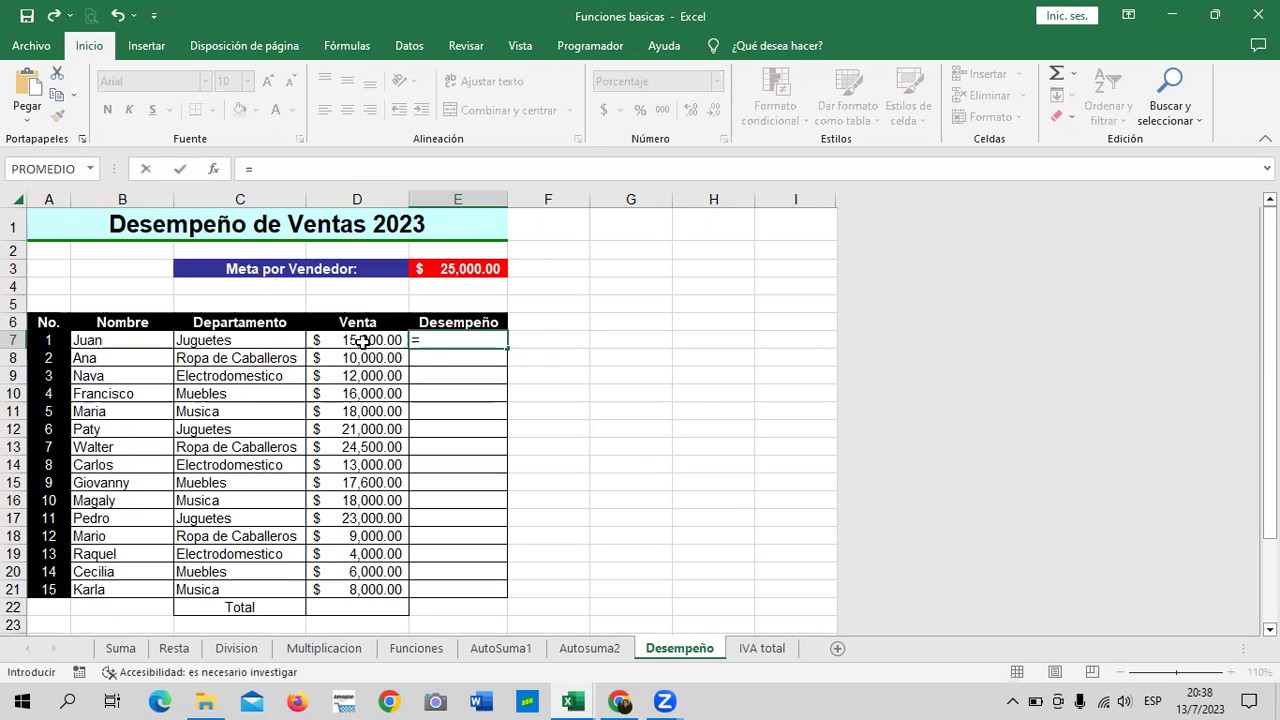
pyautogui.write('(')
pyautogui.click(362, 341)
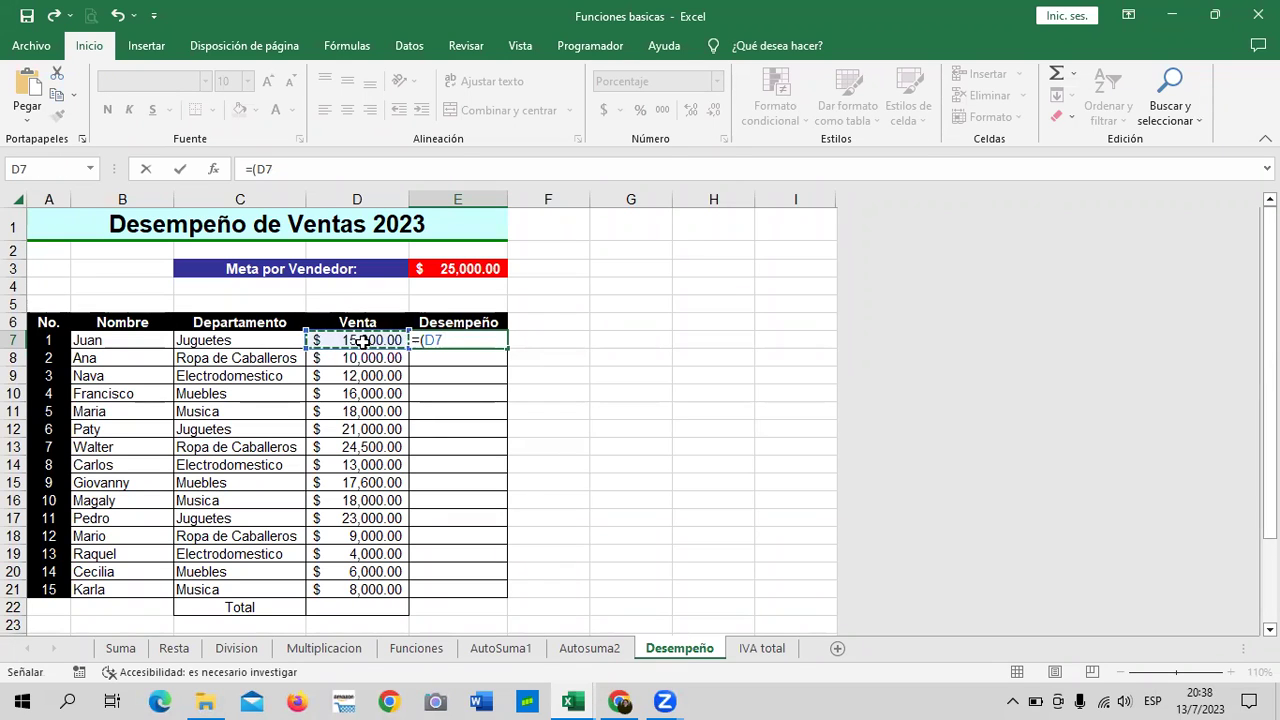
pyautogui.write('100')
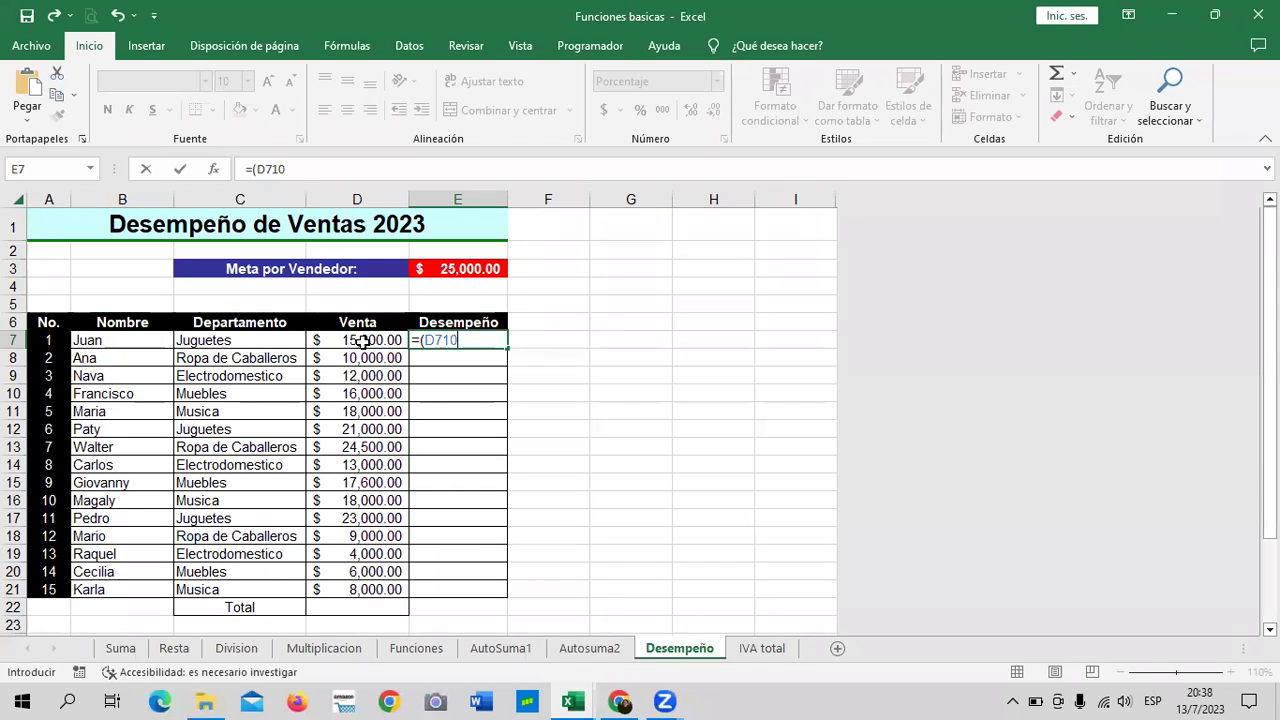
pyautogui.press('BackSpace')
pyautogui.press('BackSpace')
pyautogui.press('BackSpace')
pyautogui.write('100)/')
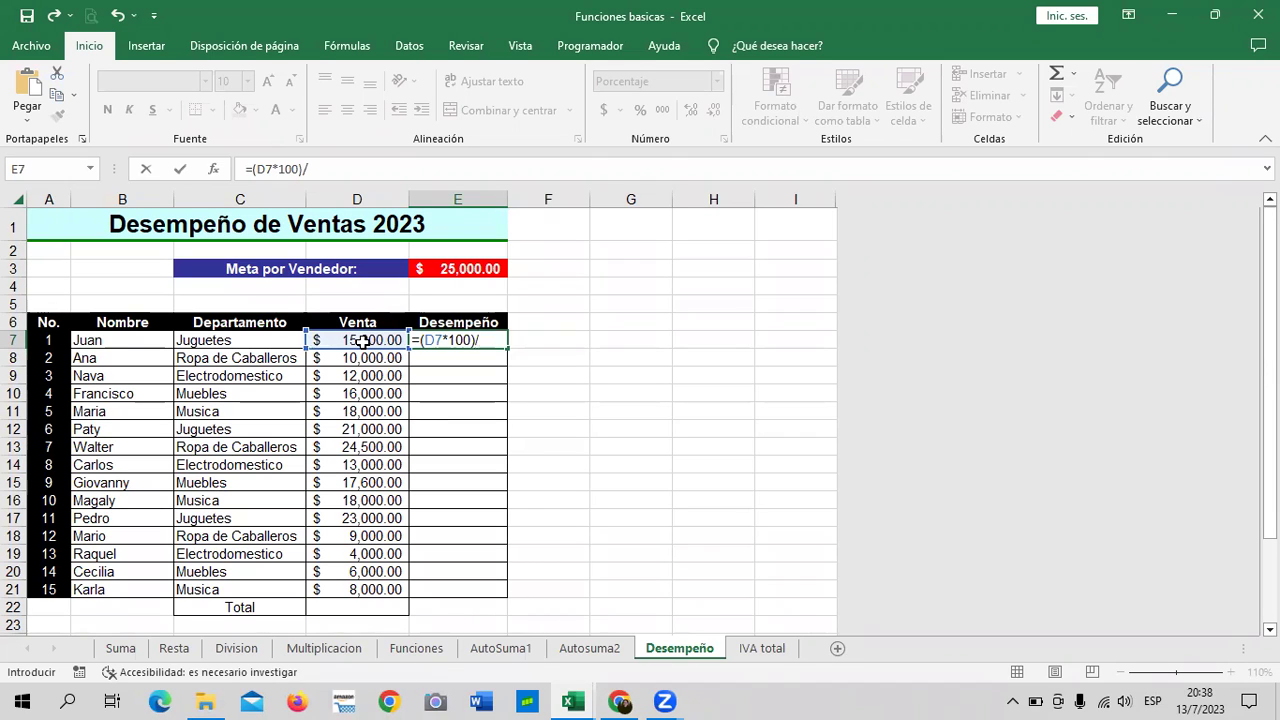
pyautogui.click(477, 267)
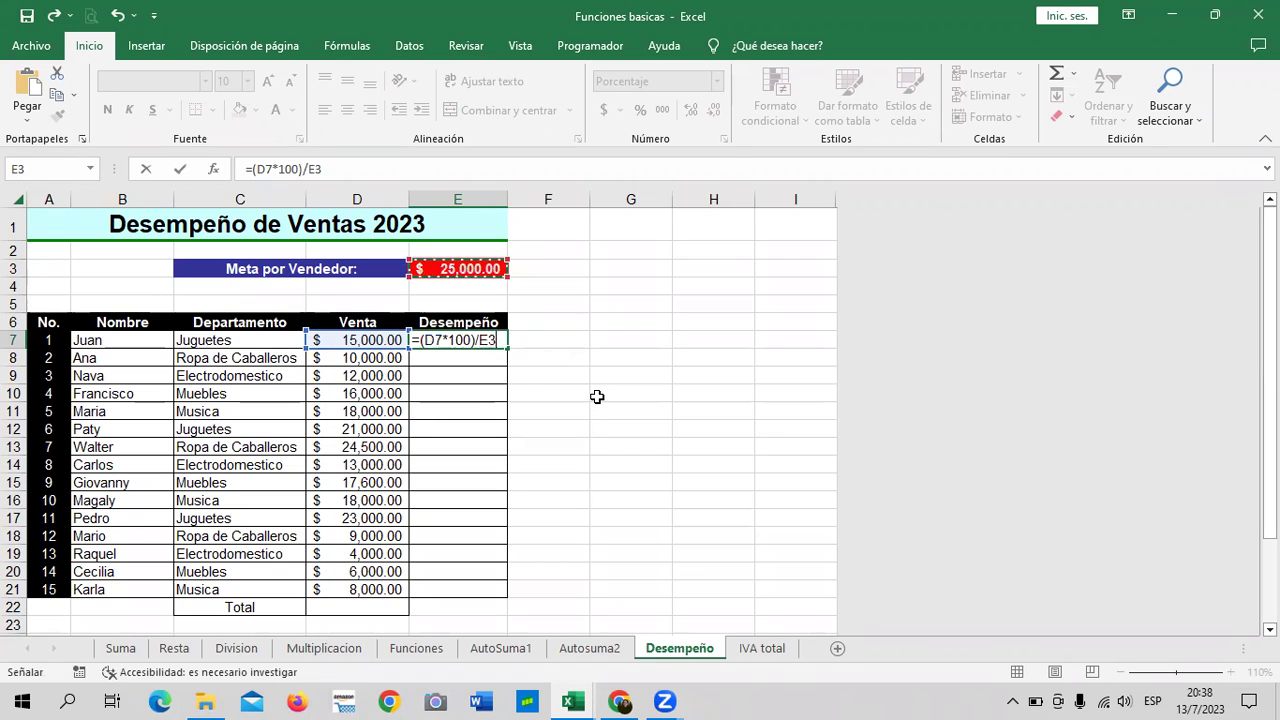
pyautogui.press('Return')
# Step: Format E7:E21 as Percentage with 0 decimal places so E7 reads 6000%
pyautogui.click(492, 341)
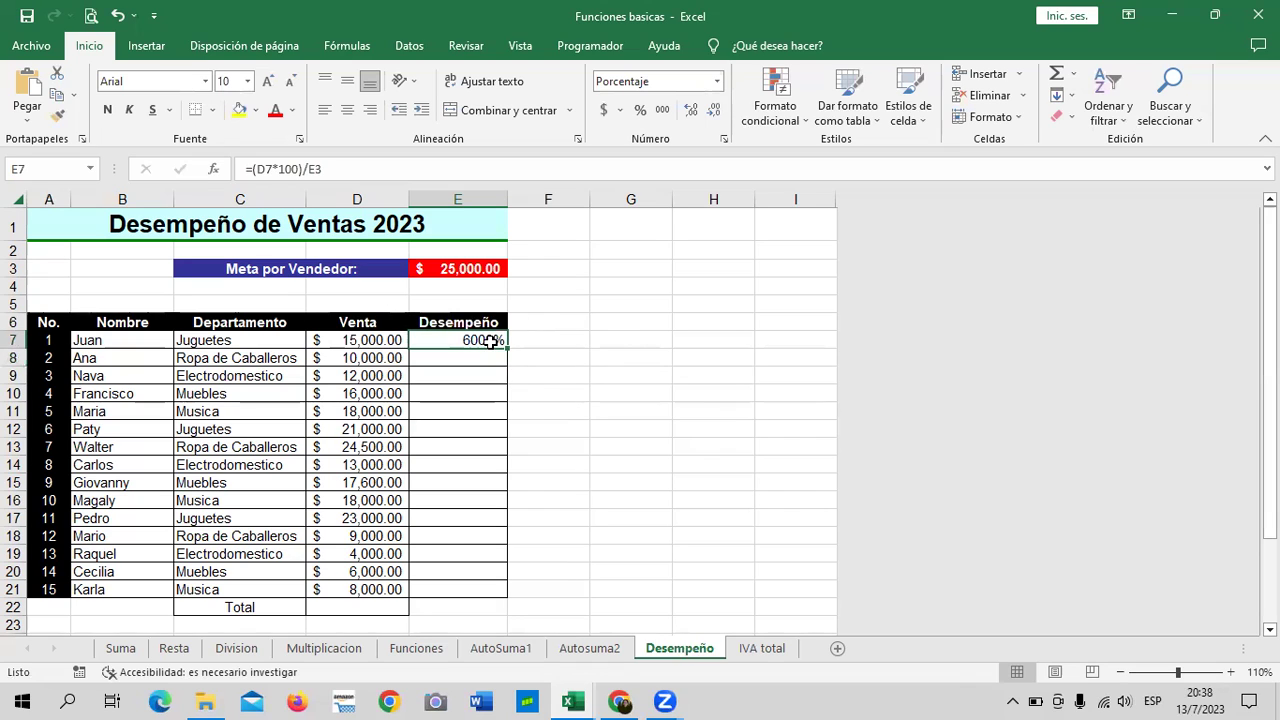
pyautogui.click(690, 110)
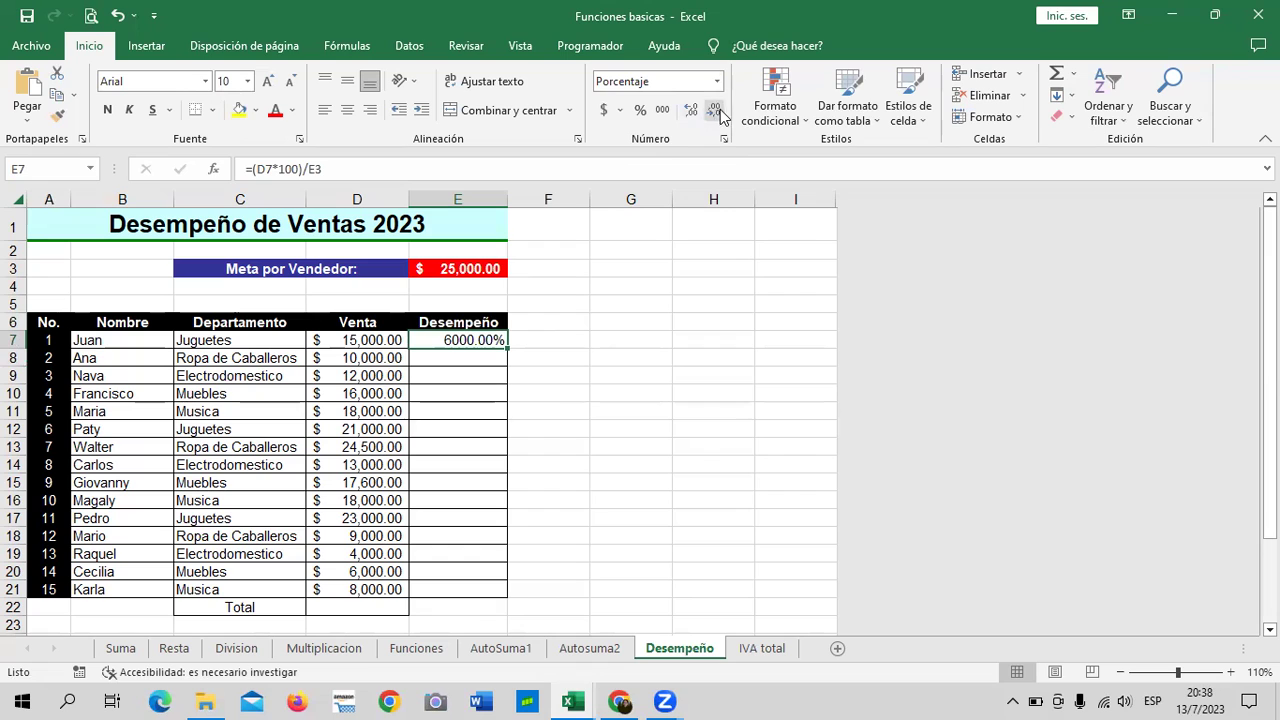
pyautogui.click(559, 367)
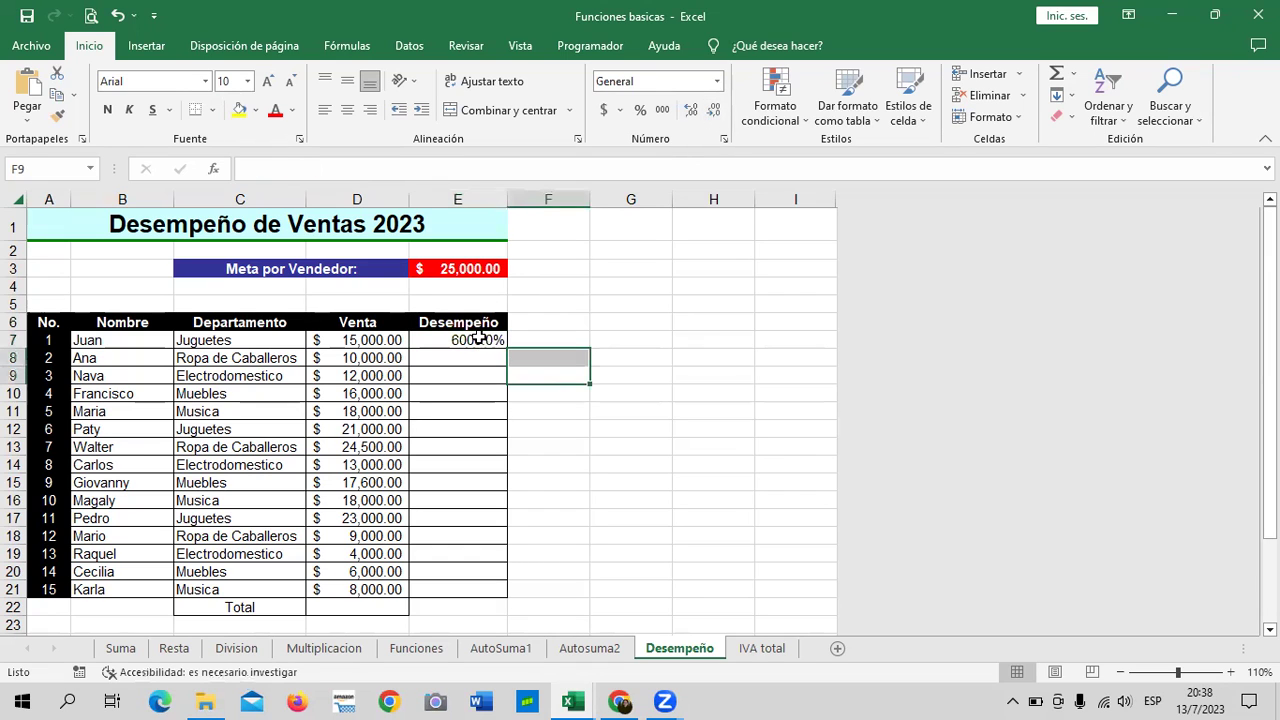
pyautogui.moveTo(472, 340); pyautogui.dragTo(461, 589)
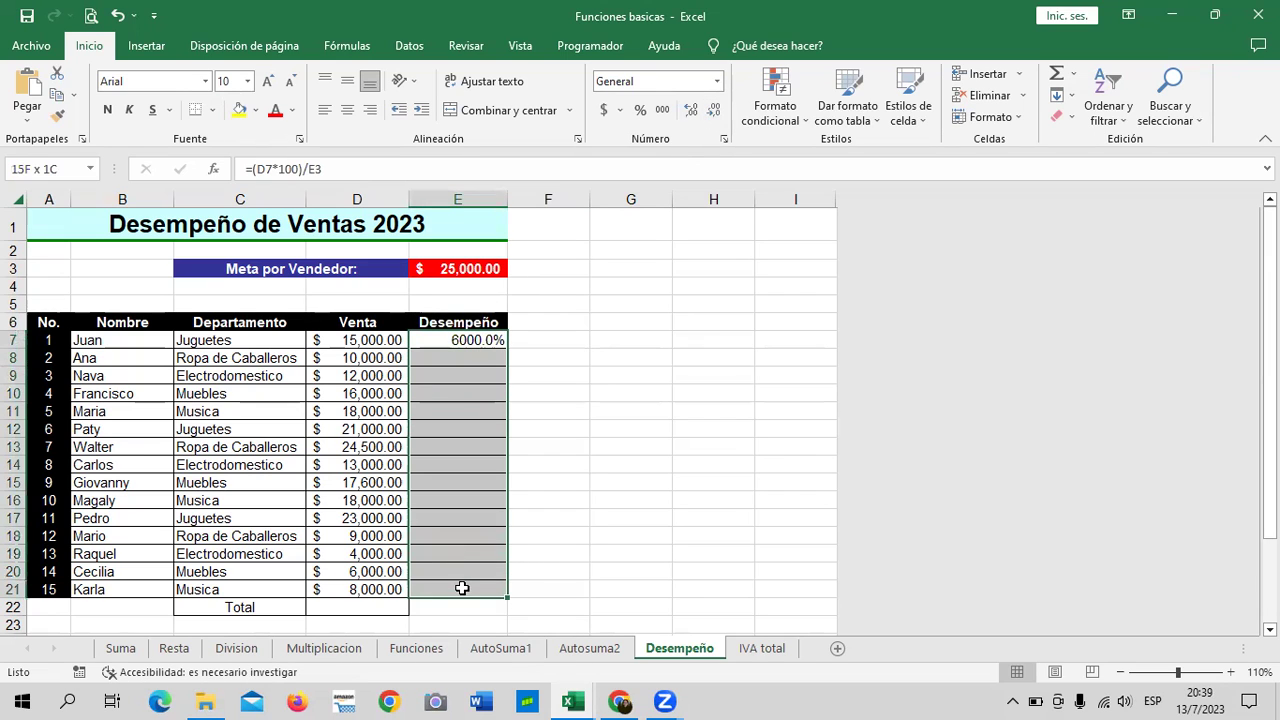
pyautogui.click(723, 137)
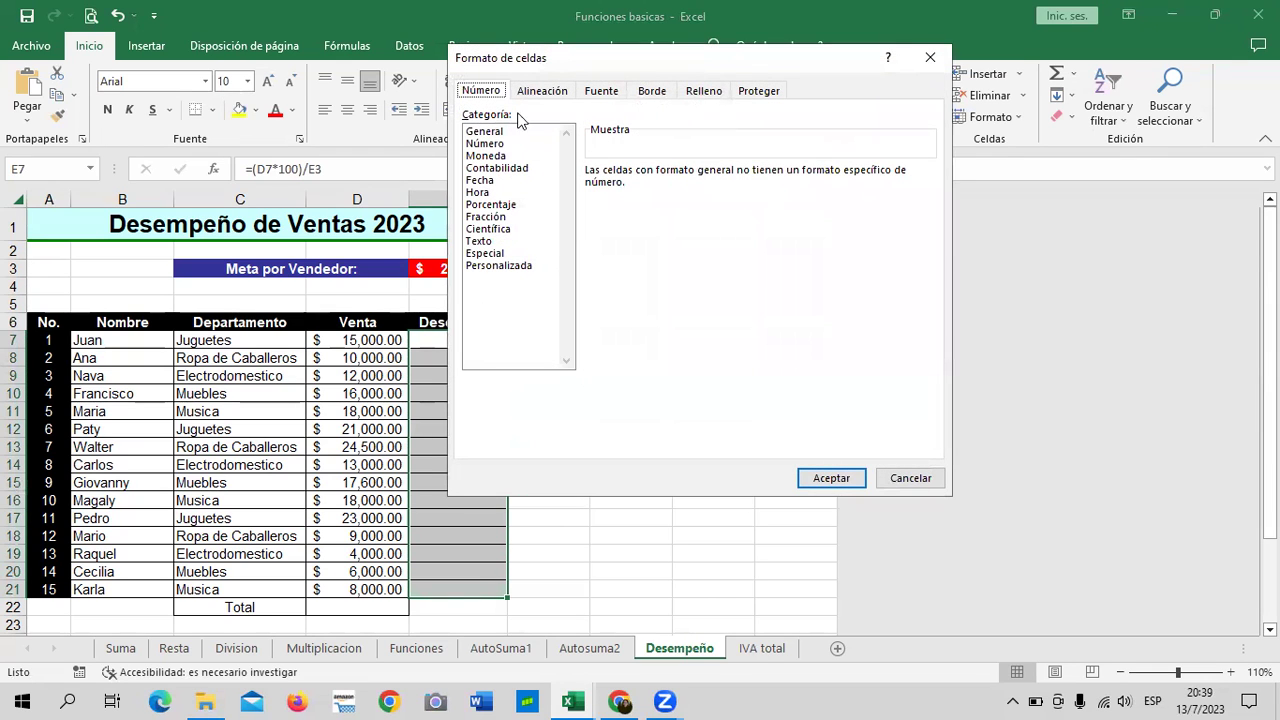
pyautogui.click(500, 206)
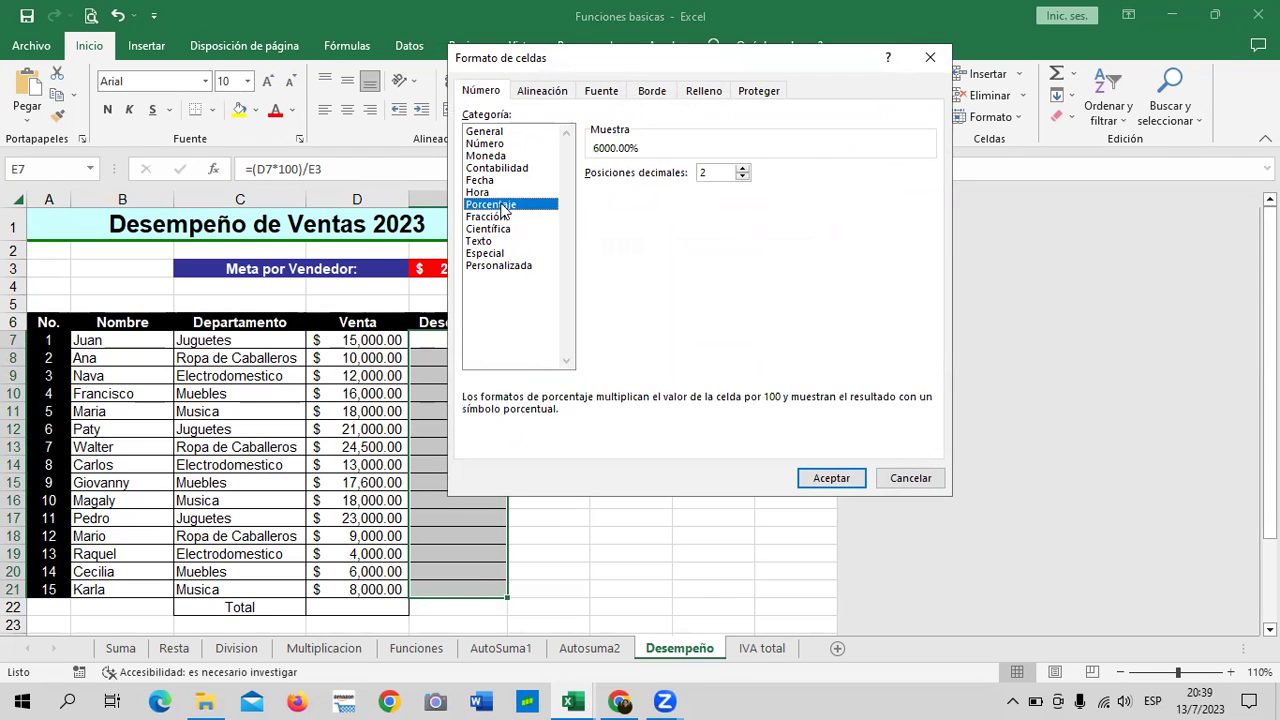
pyautogui.click(743, 176)
pyautogui.click(743, 176)
pyautogui.click(833, 476)
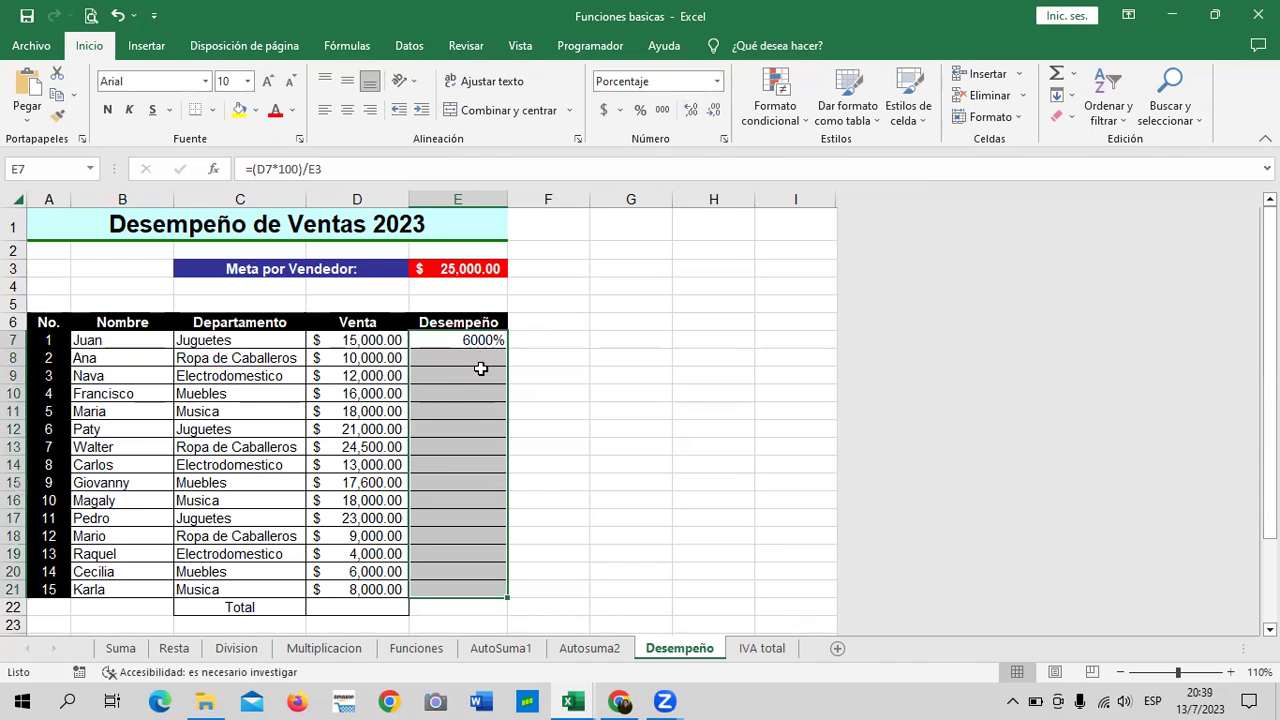
pyautogui.click(471, 340)
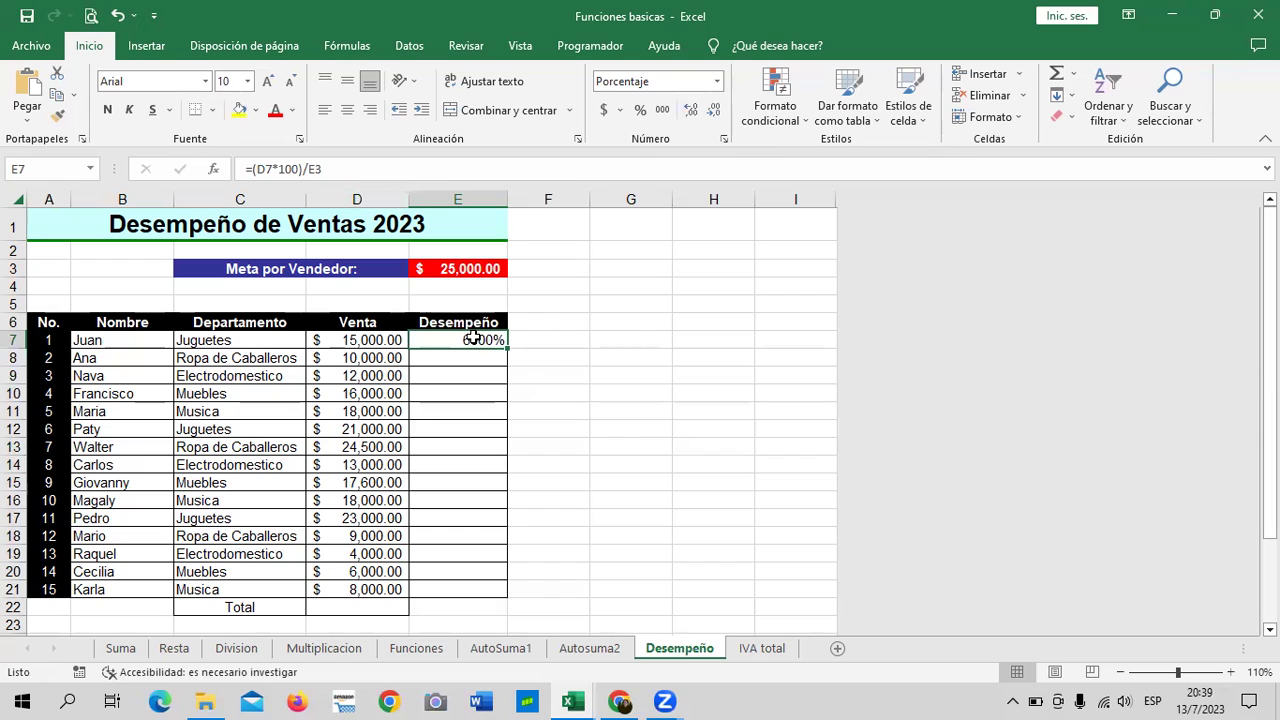
# Step: Inspect the E7 formula =(D7*100)/E3 and its referenced cells without changing it
pyautogui.doubleClick(471, 340)
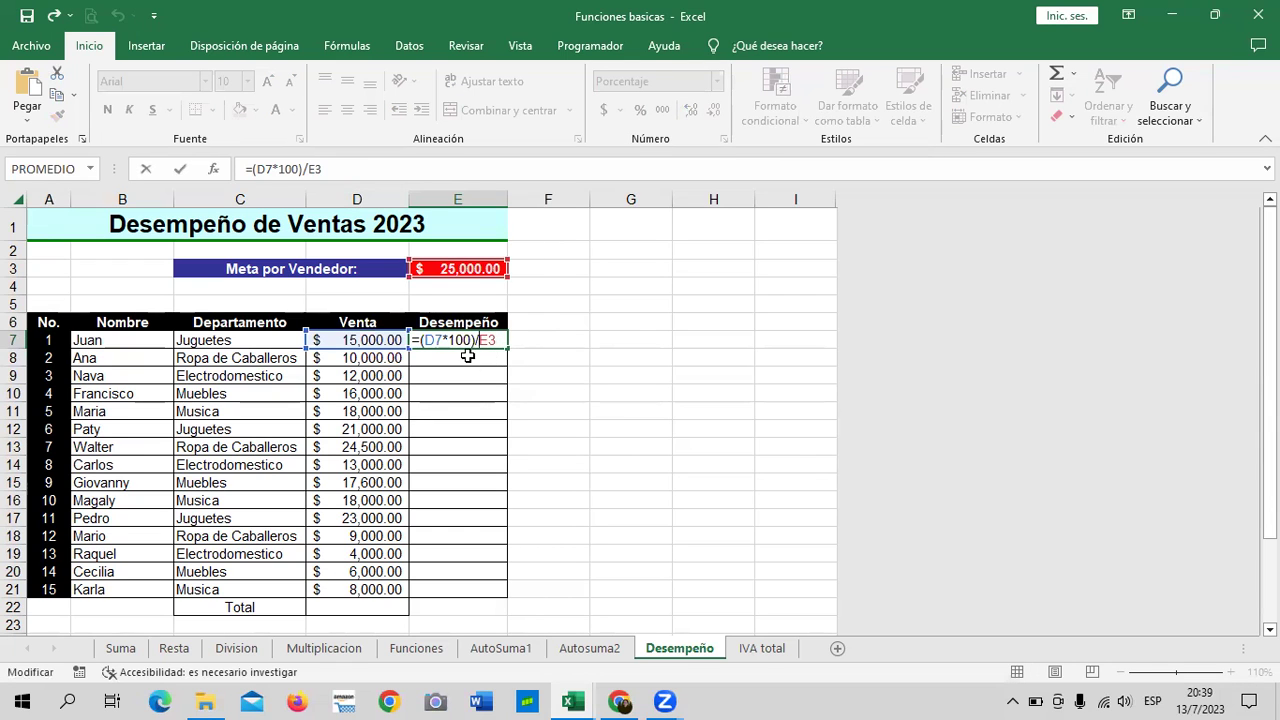
pyautogui.press('Return')
pyautogui.click(474, 340)
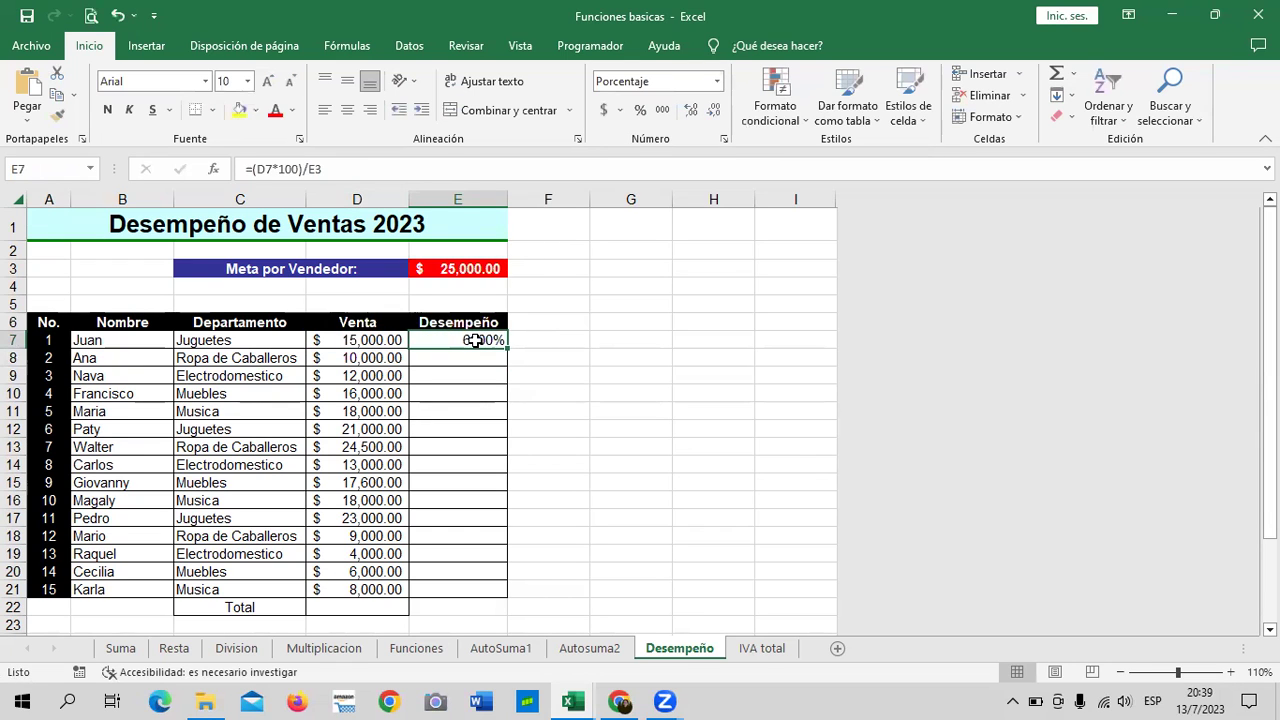
pyautogui.doubleClick(474, 340)
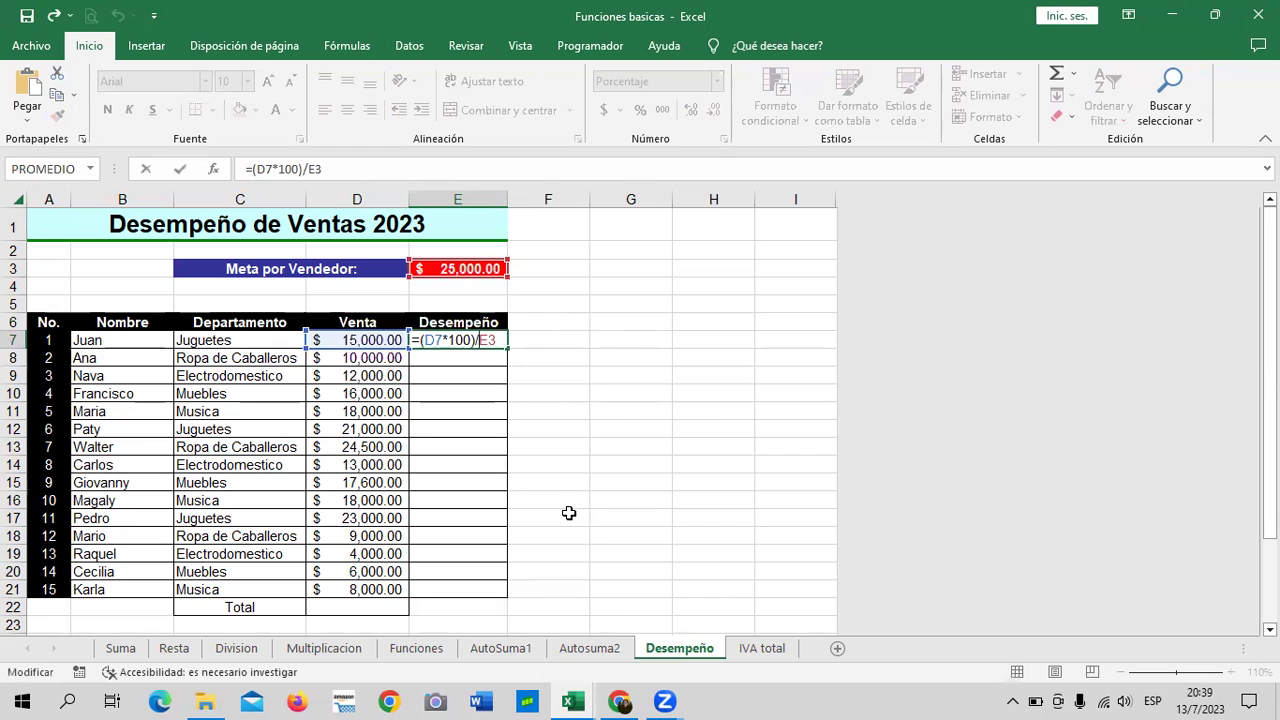
pyautogui.press('Return')
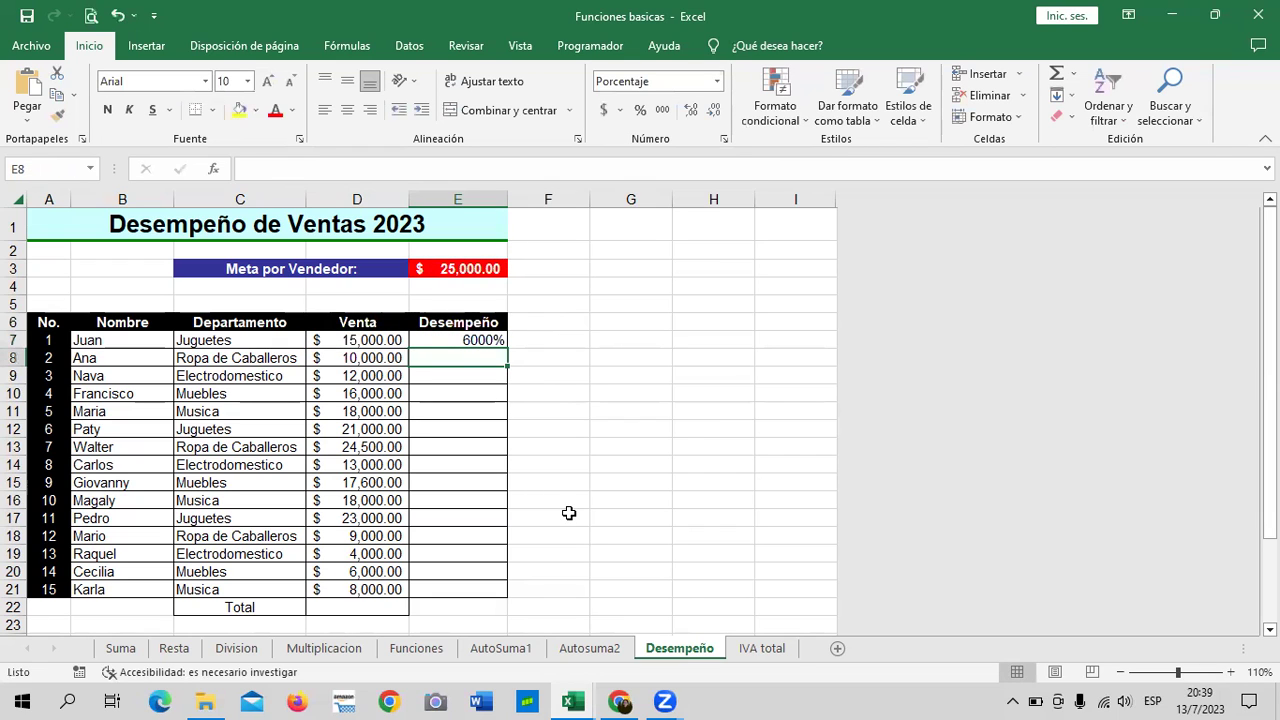
pyautogui.click(518, 428)
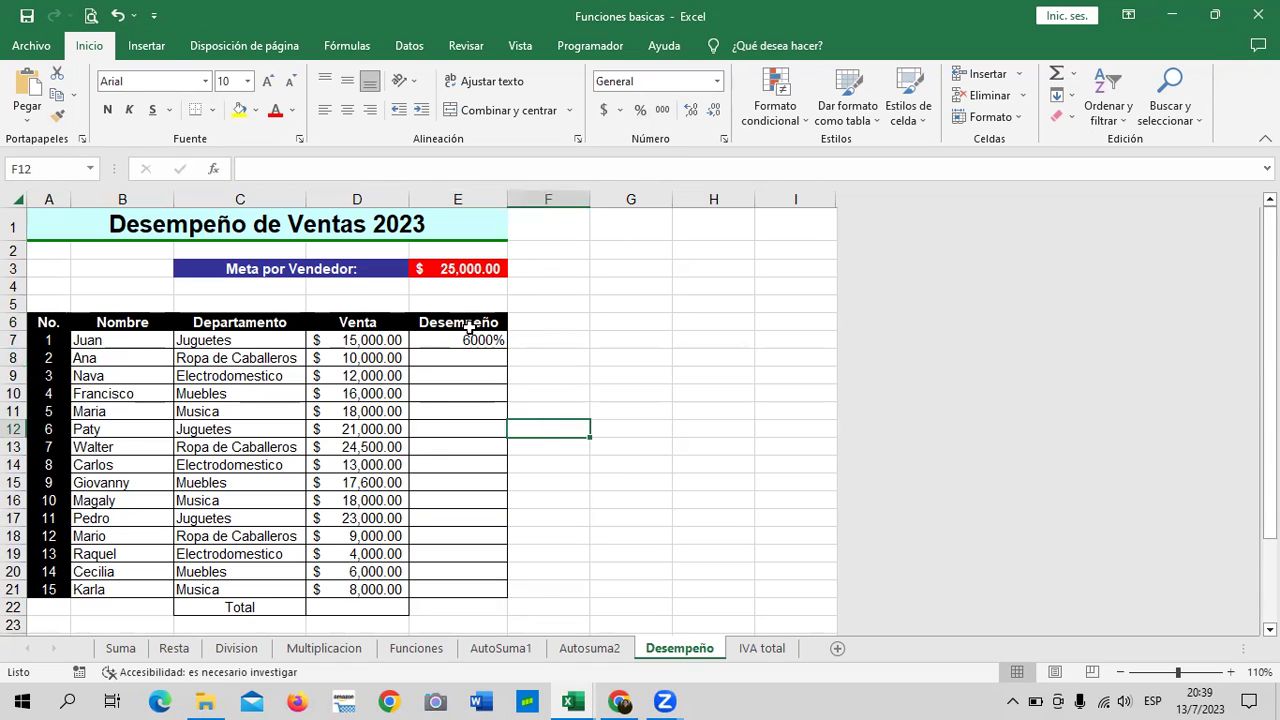
# Step: Fill the E7 formula down to E21, producing #¡DIV/0! and #¡VALOR! errors
pyautogui.moveTo(468, 340); pyautogui.dragTo(460, 586)
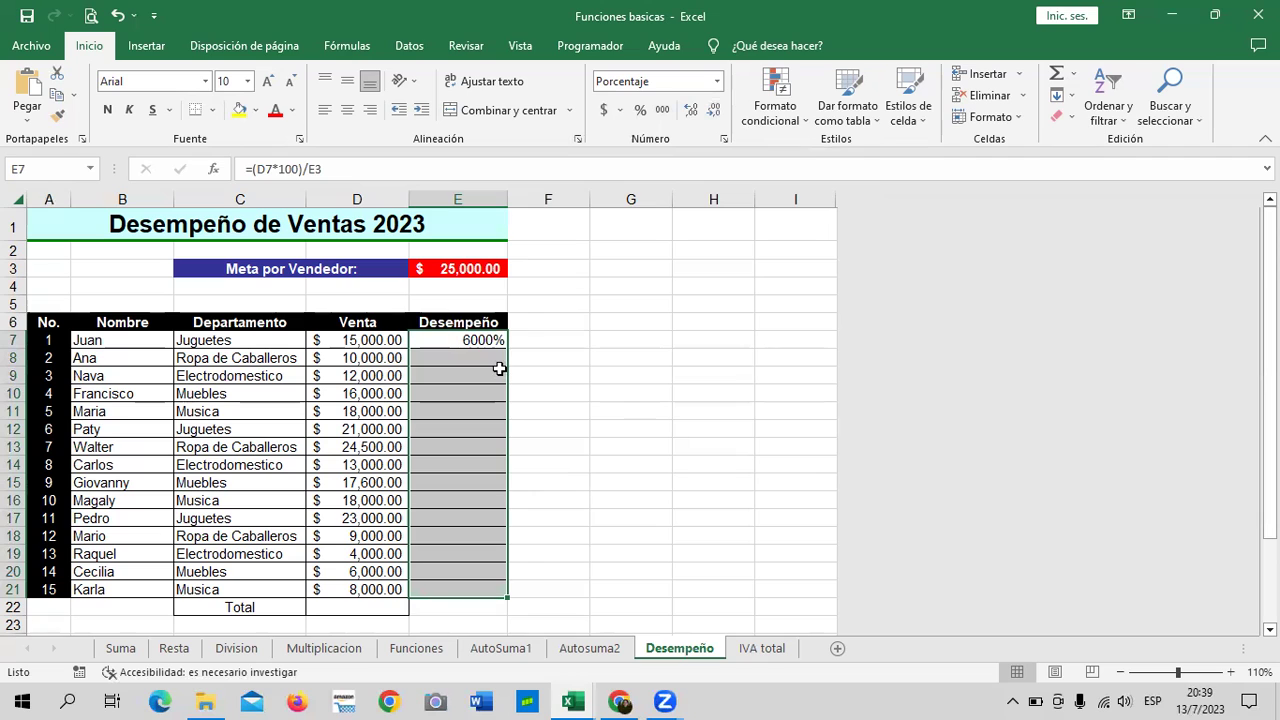
pyautogui.click(631, 500)
pyautogui.click(483, 340)
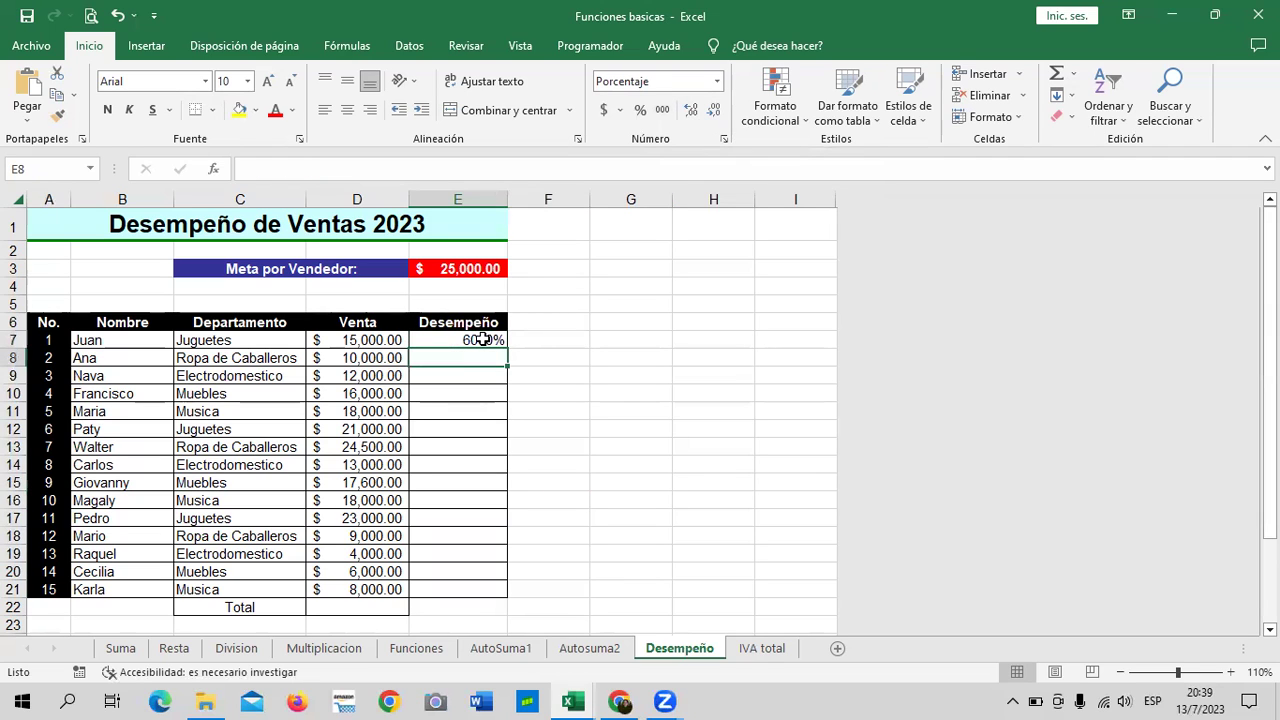
pyautogui.click(577, 323)
pyautogui.click(467, 336)
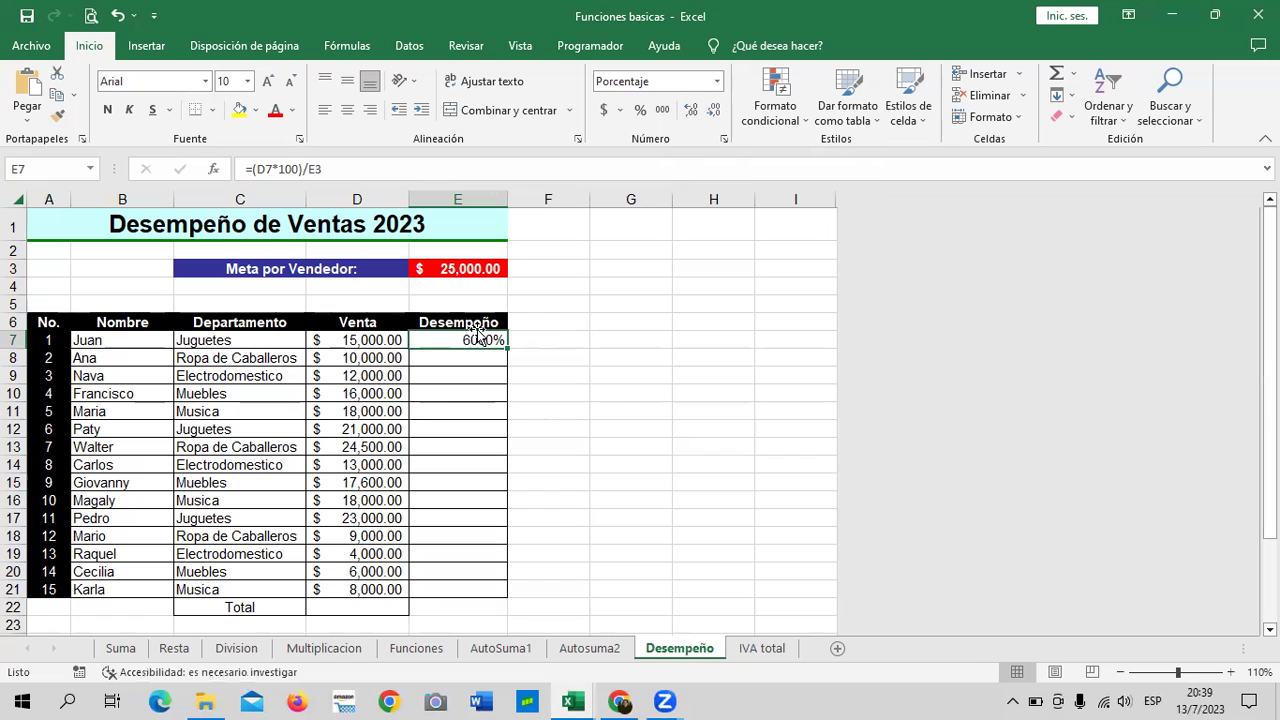
pyautogui.moveTo(507, 349); pyautogui.dragTo(512, 598)
pyautogui.click(616, 501)
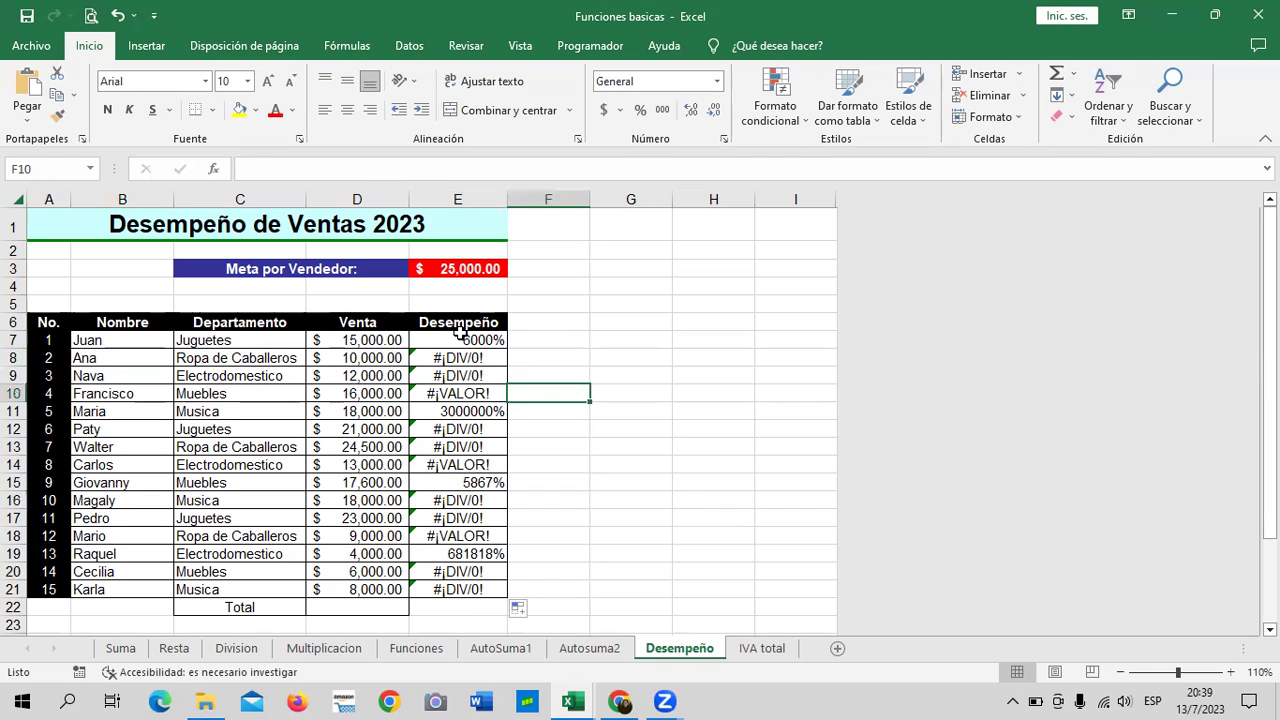
# Step: Clear the errors from E7:E21 and reset their number format to General
pyautogui.moveTo(460, 338); pyautogui.dragTo(461, 591)
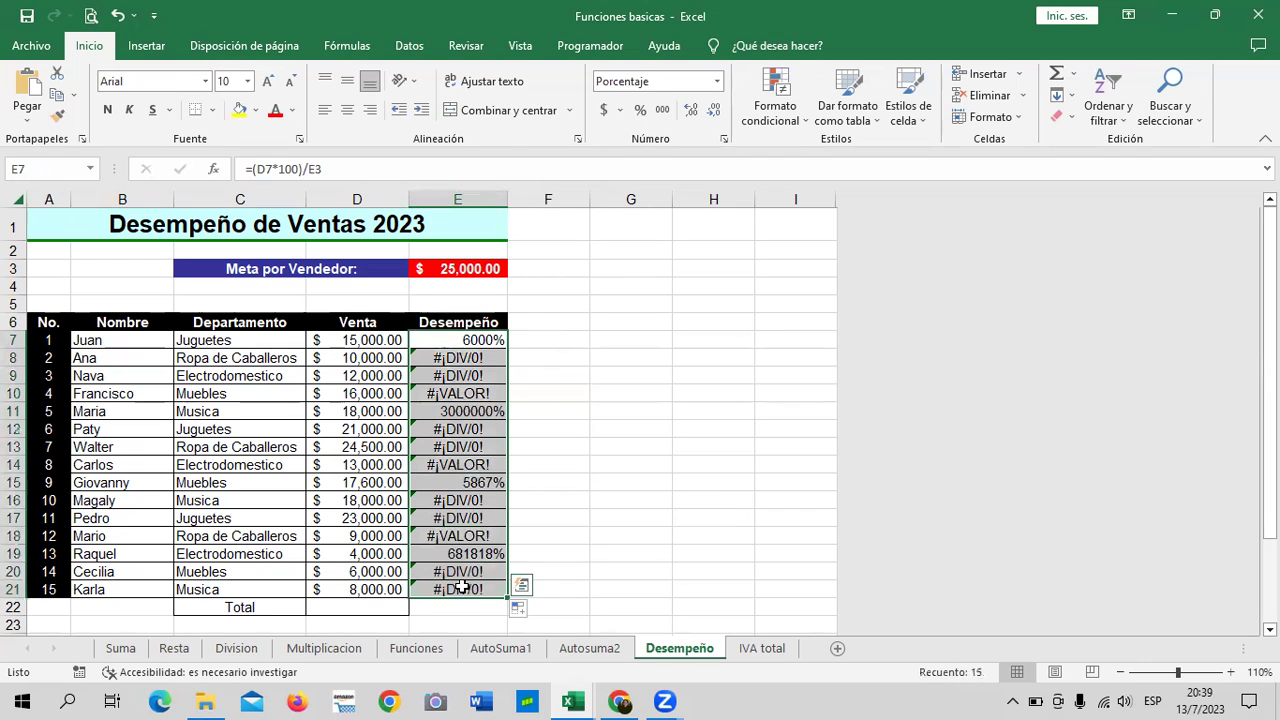
pyautogui.press('Delete')
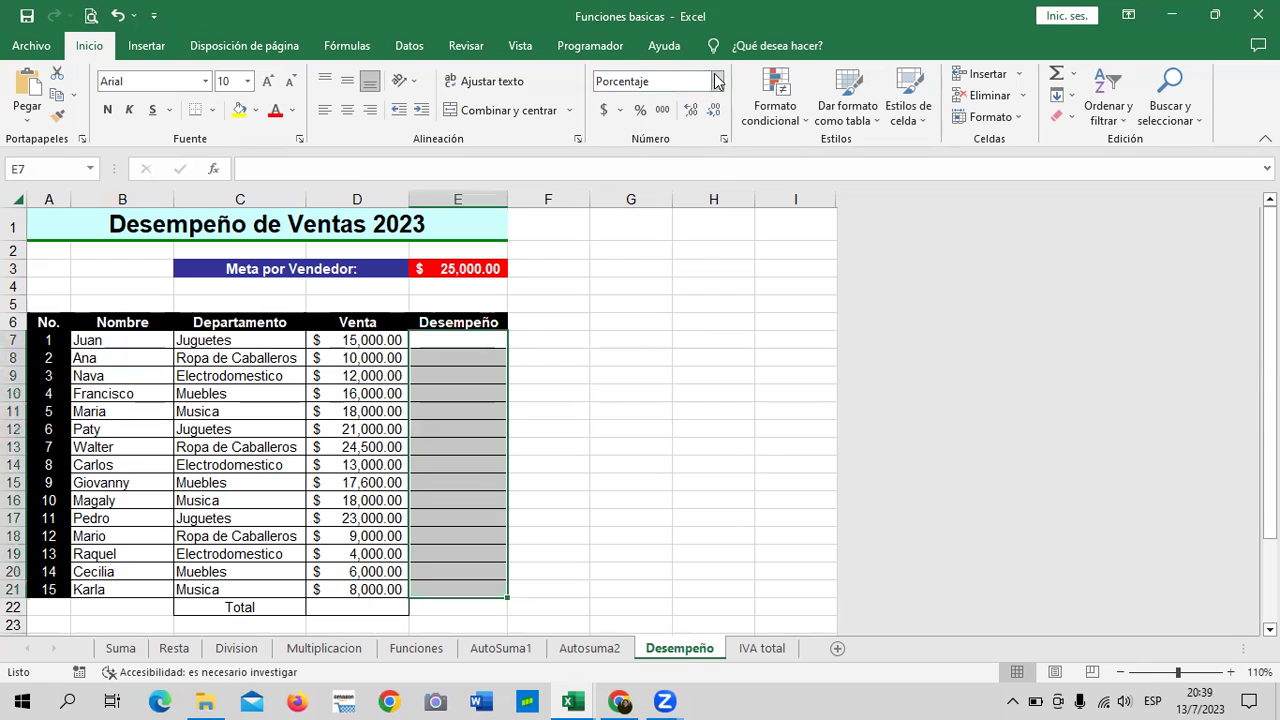
pyautogui.click(716, 81)
pyautogui.click(677, 107)
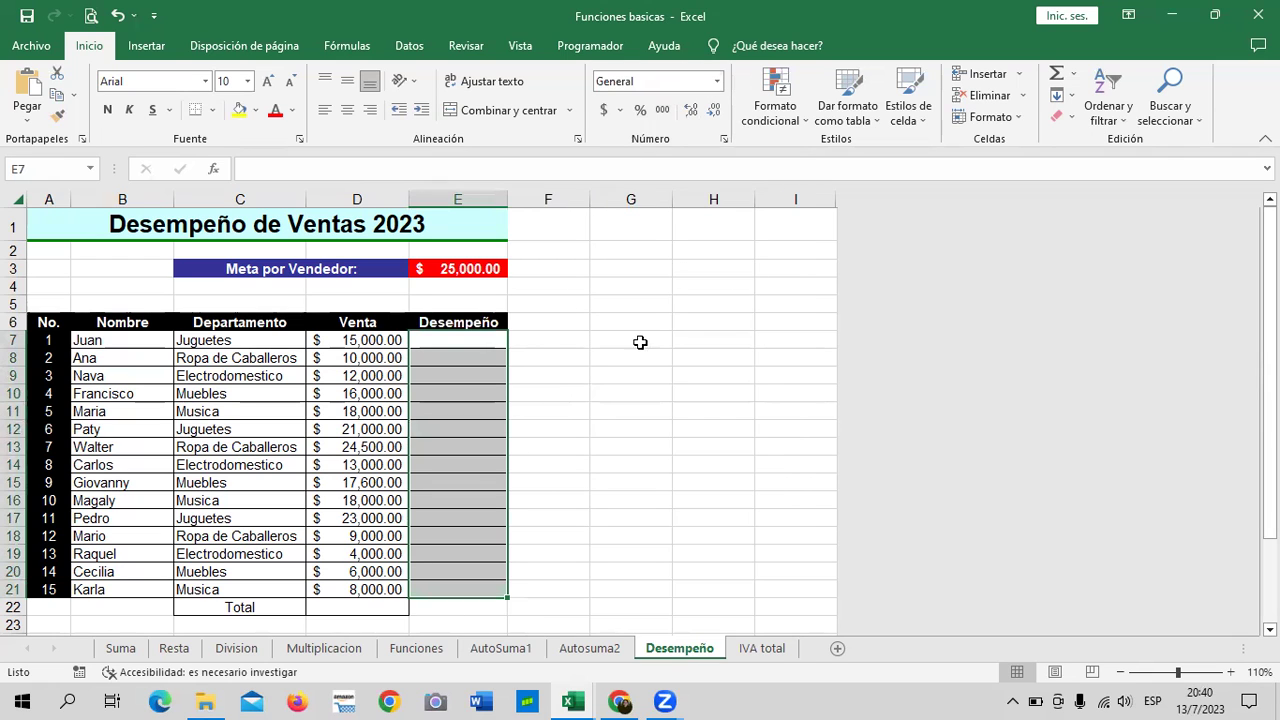
pyautogui.click(630, 375)
# Step: Enter =(D7*100%)/$E$3 in E7 with an absolute goal reference, showing 0.6
pyautogui.click(486, 339)
pyautogui.write('=')
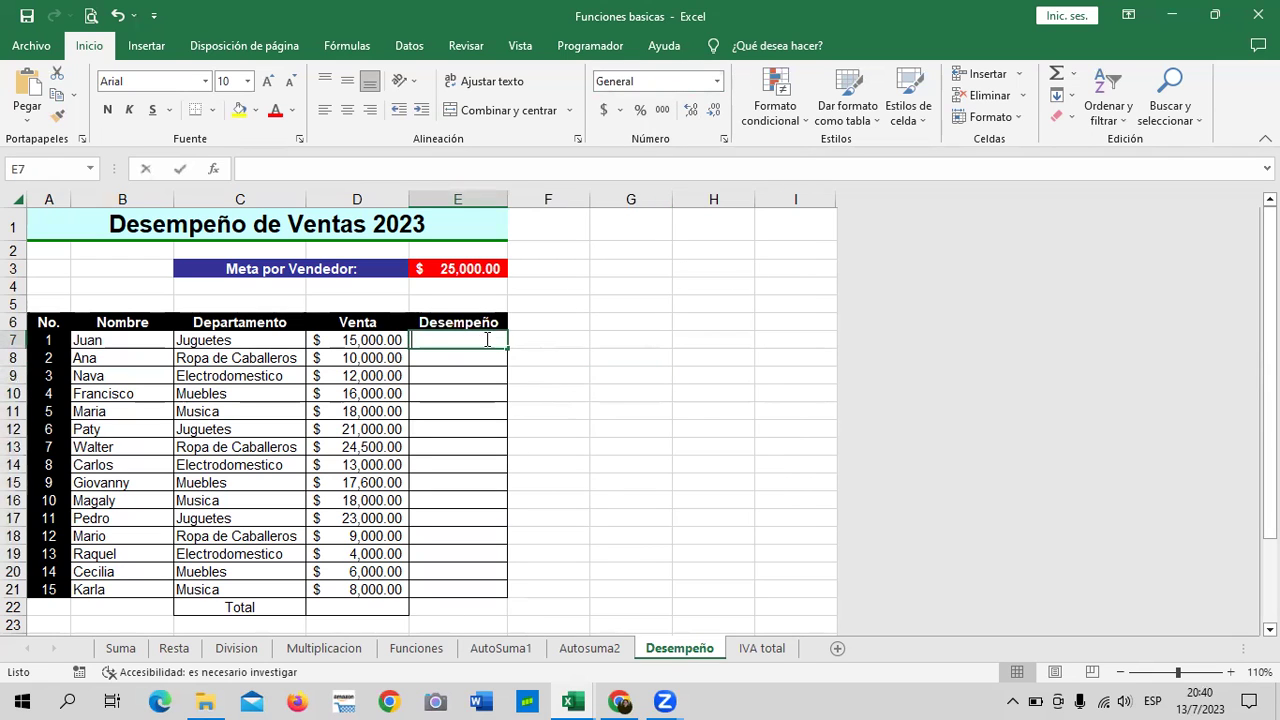
pyautogui.write('(')
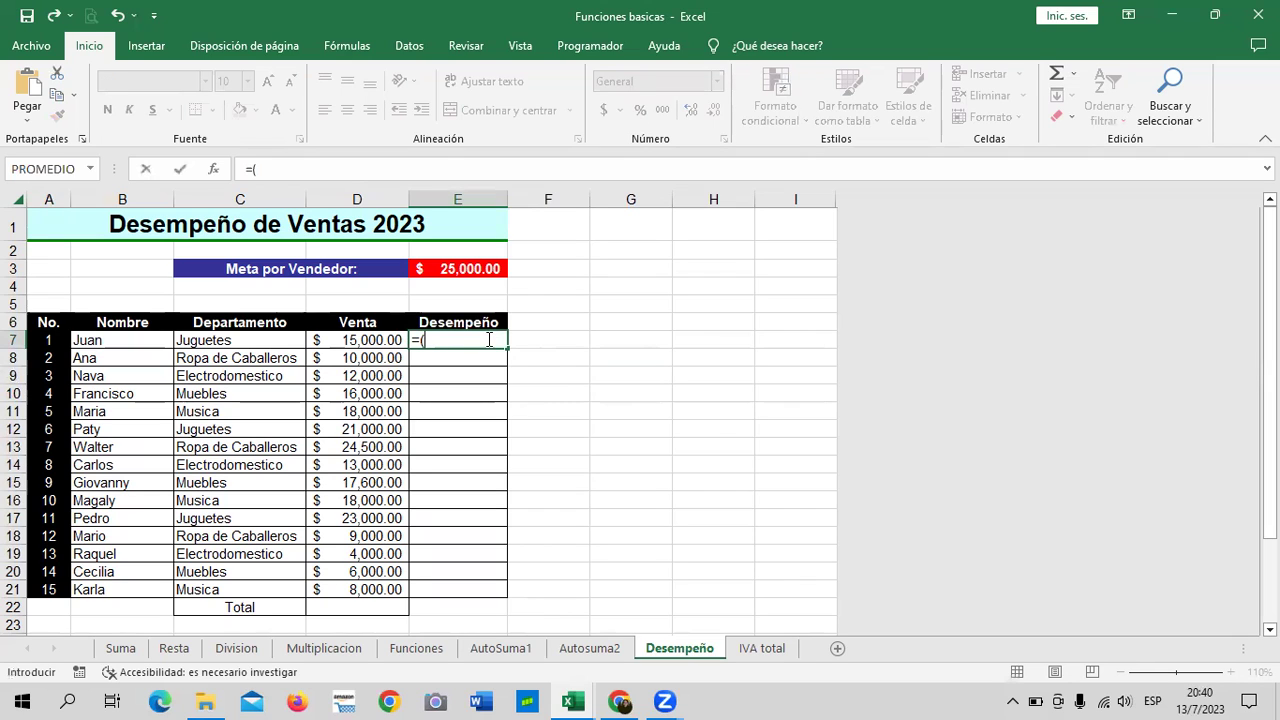
pyautogui.click(382, 341)
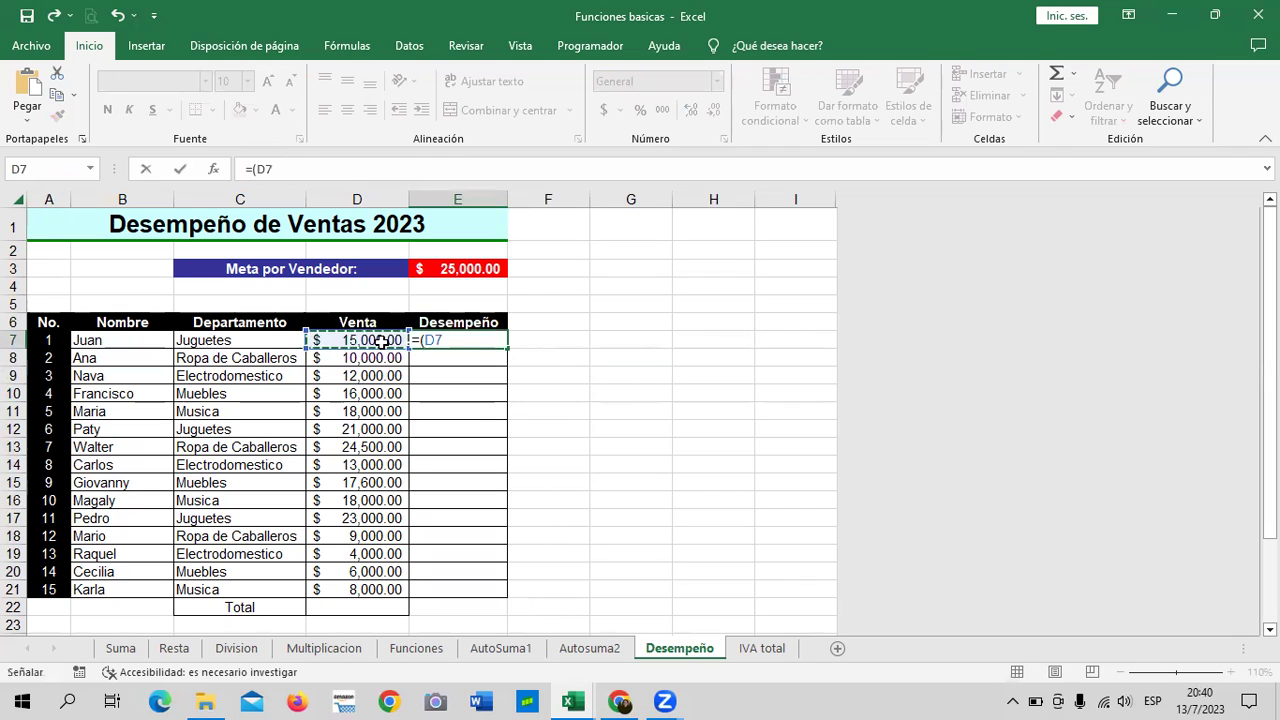
pyautogui.write('*100')
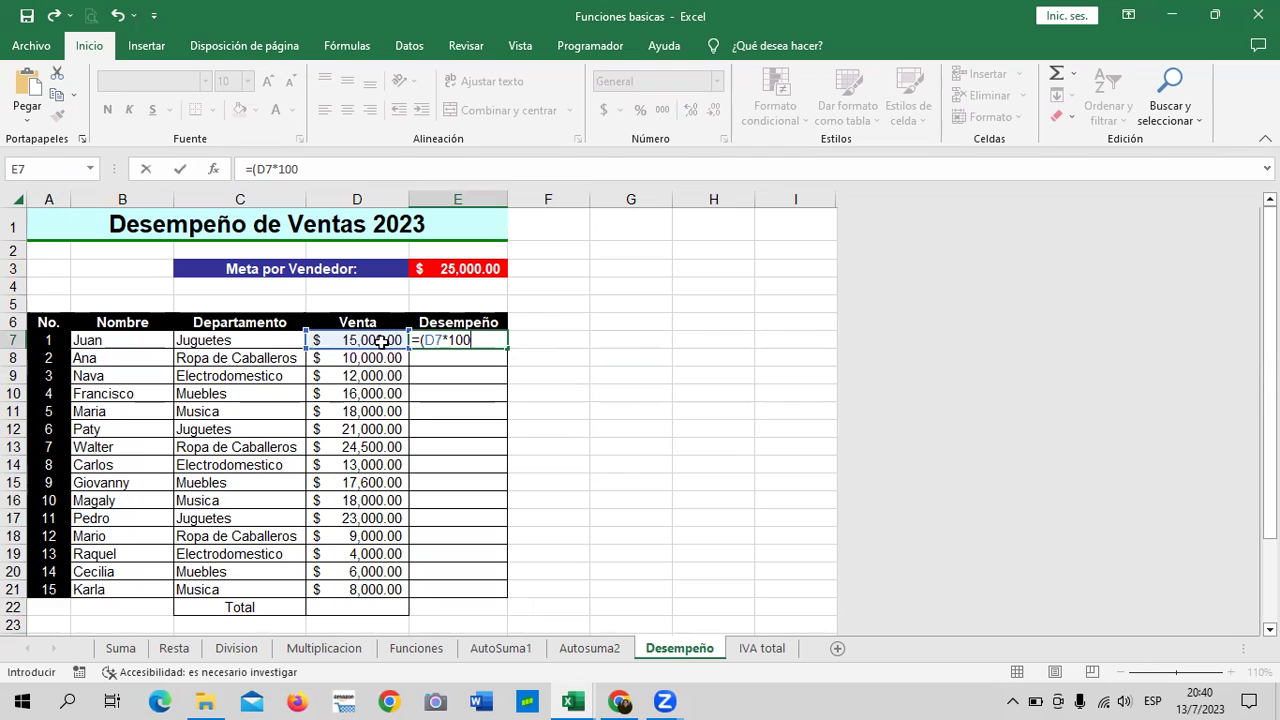
pyautogui.write('%')
pyautogui.write(')/')
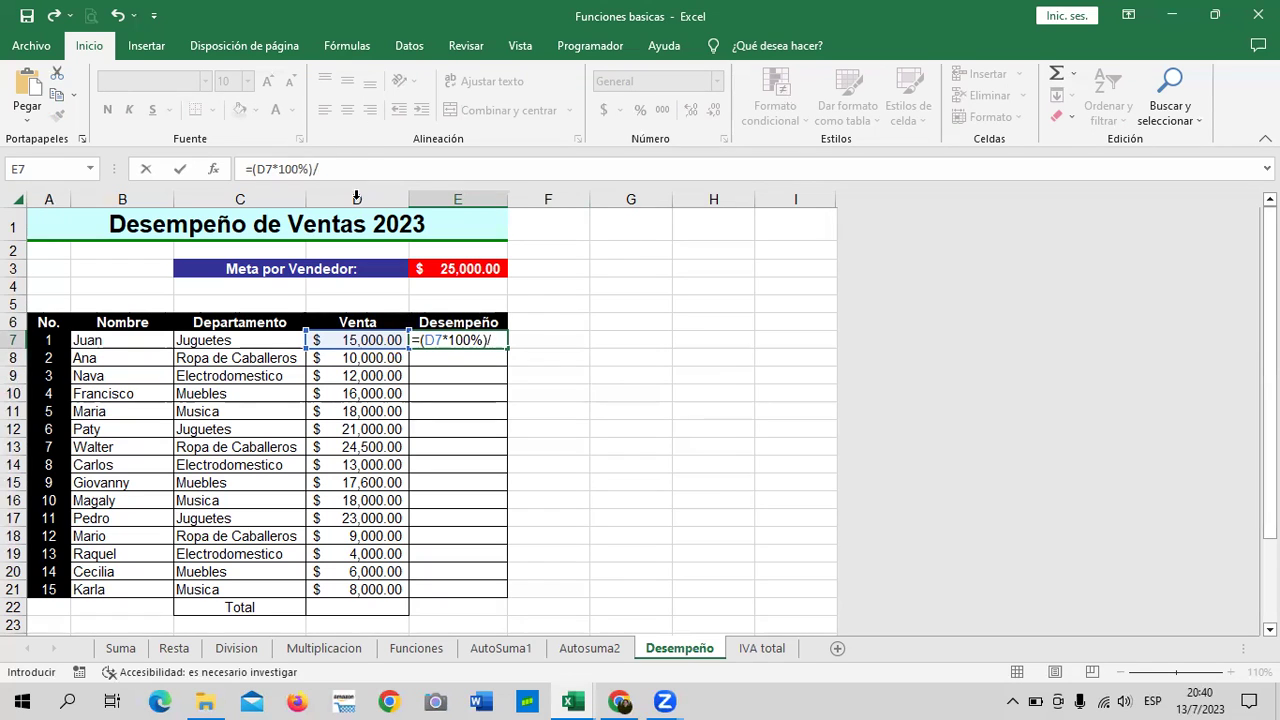
pyautogui.click(465, 260)
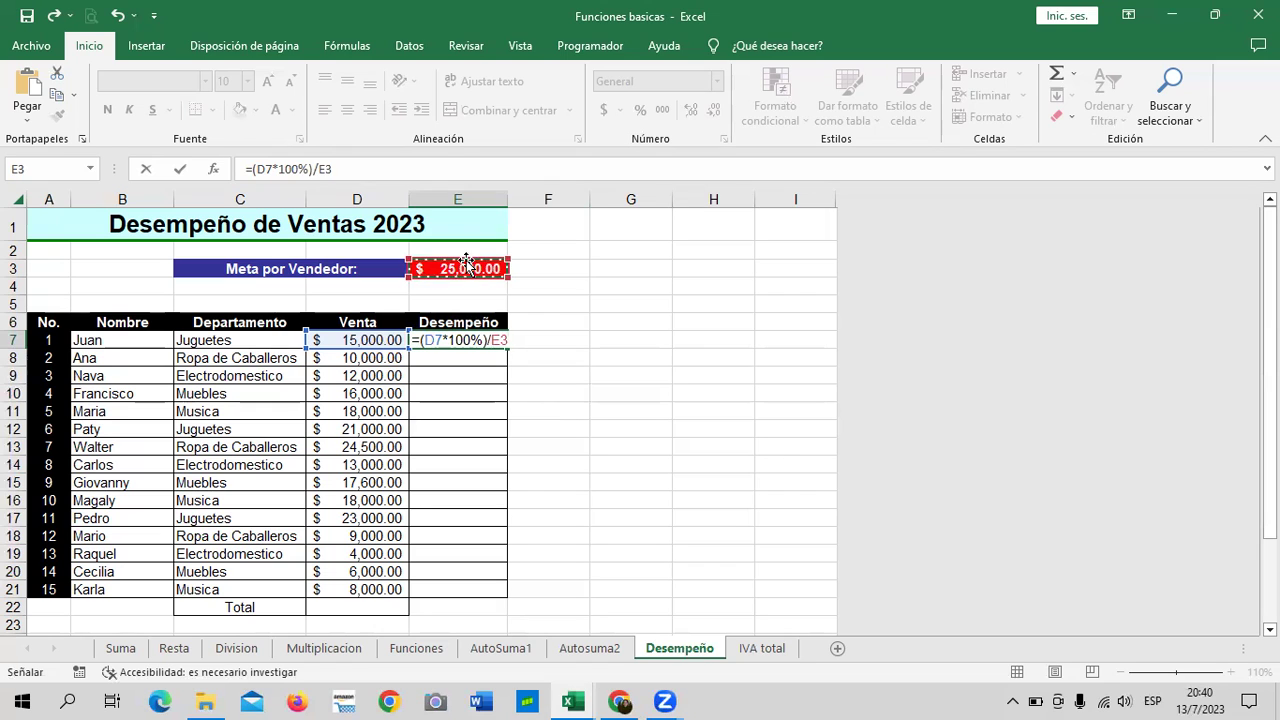
pyautogui.click(315, 169)
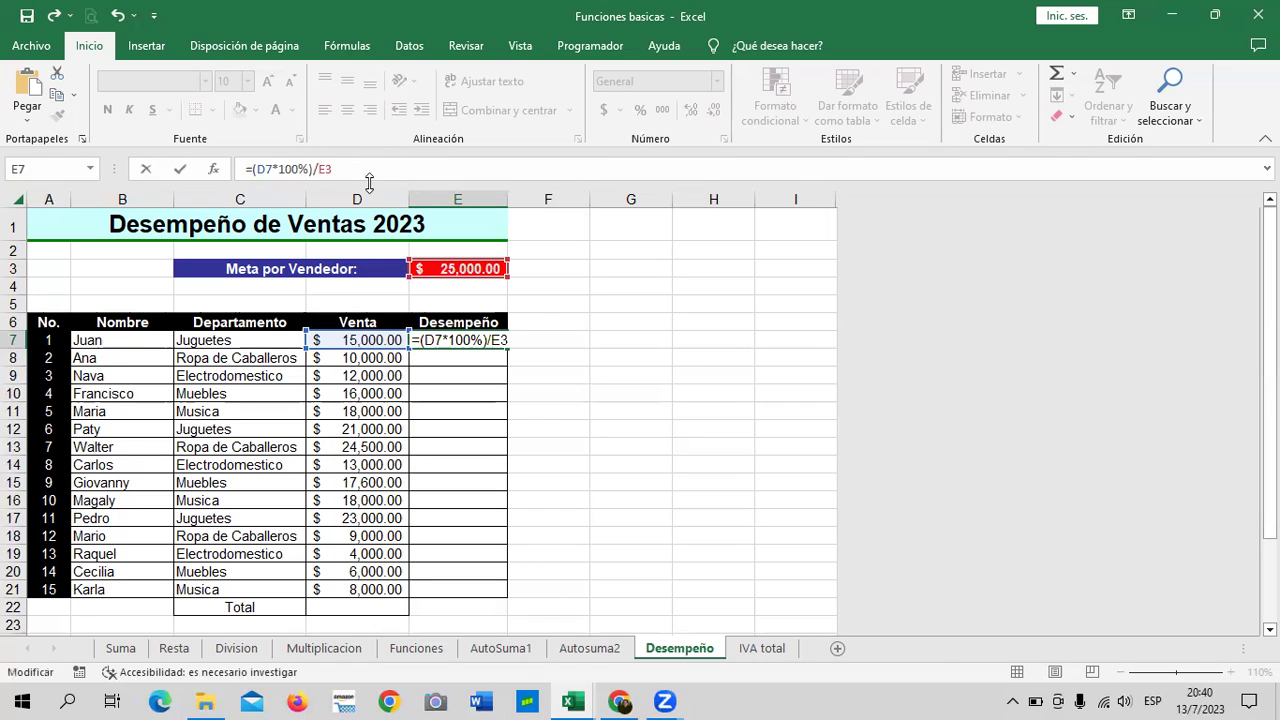
pyautogui.write('$E')
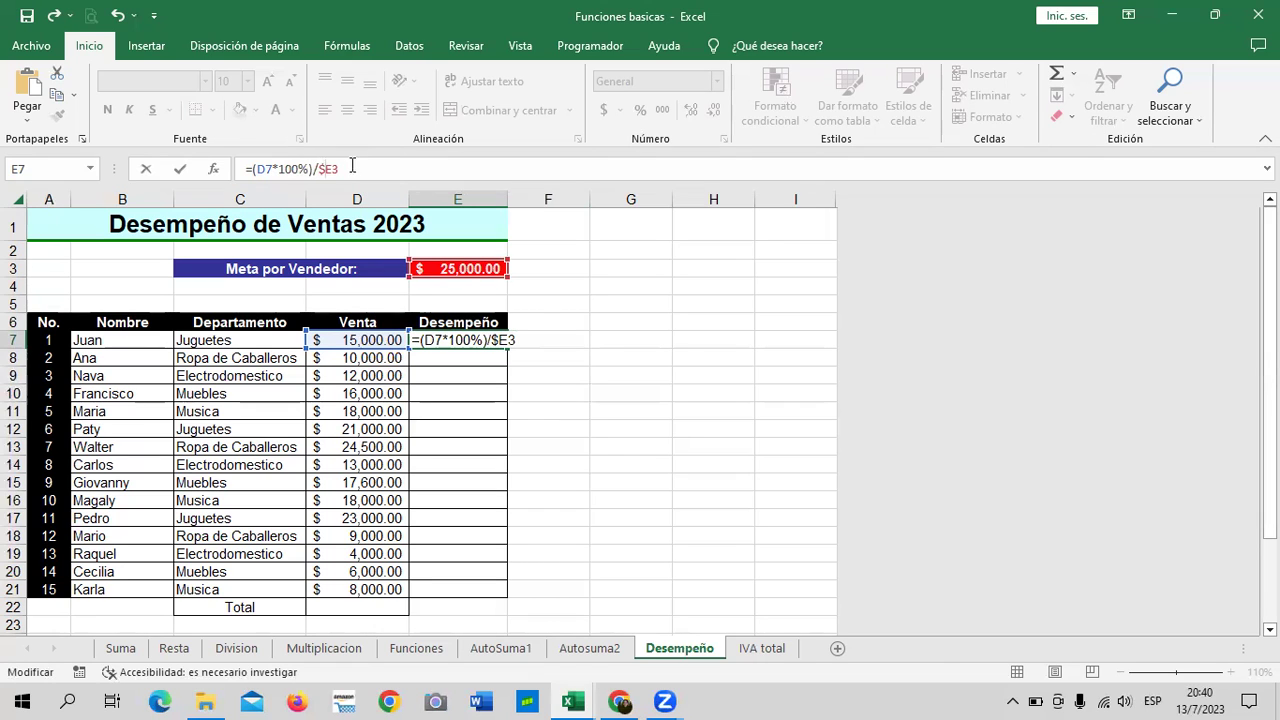
pyautogui.write('$')
pyautogui.press('Return')
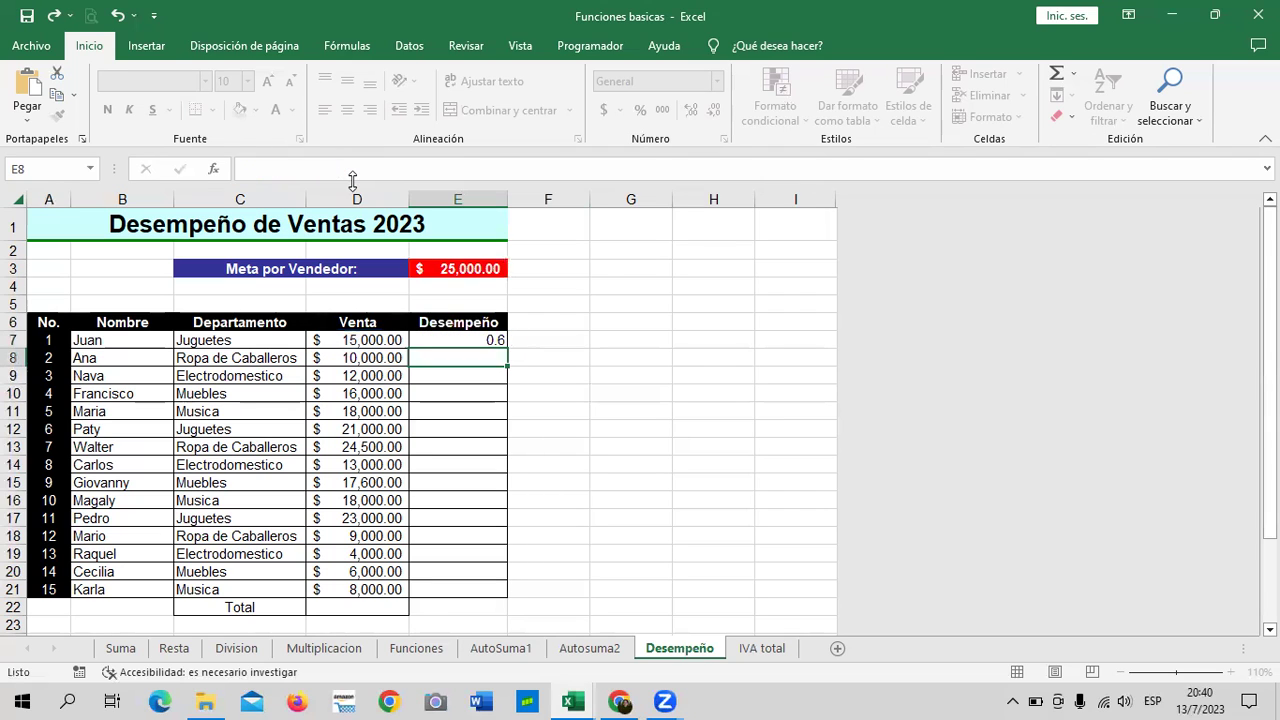
# Step: Fill =(D7*100%)/$E$3 from E7 down to E21 and verify E21's formula
pyautogui.click(492, 345)
pyautogui.moveTo(508, 351); pyautogui.dragTo(516, 598)
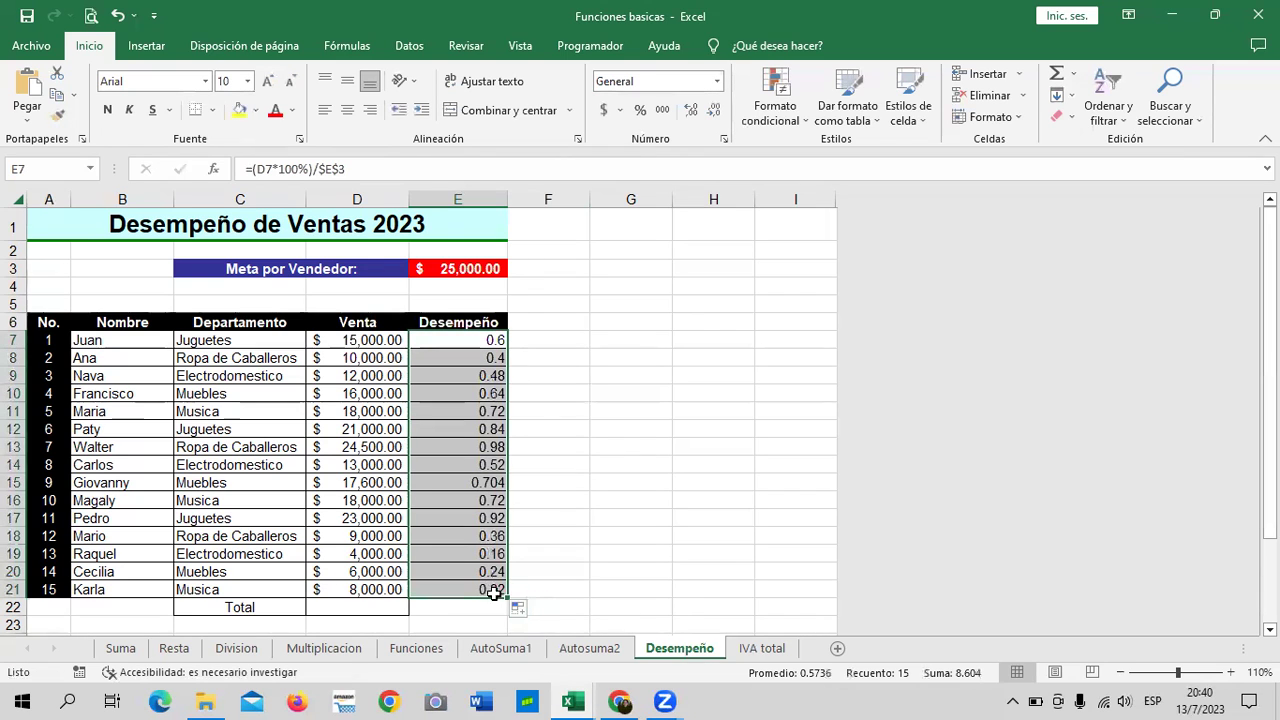
pyautogui.click(492, 590)
pyautogui.click(456, 170)
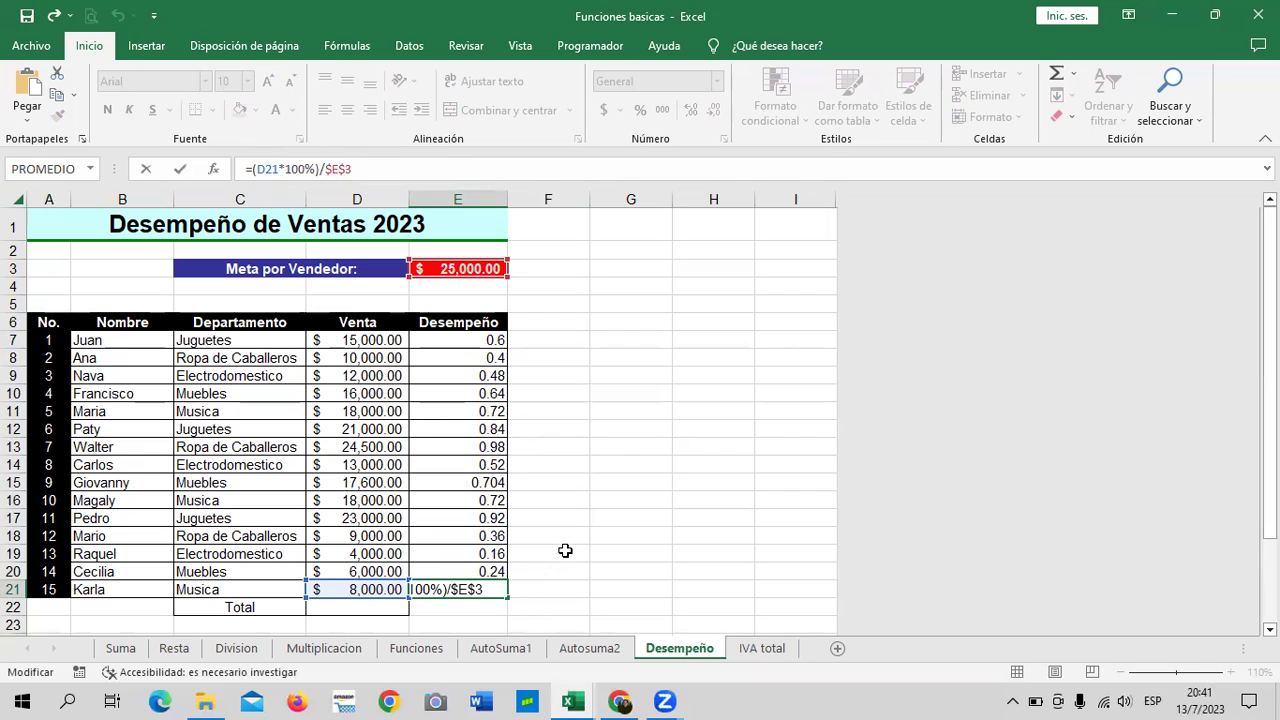
pyautogui.press('Return')
pyautogui.moveTo(496, 342)
pyautogui.mouseDown()
pyautogui.moveTo(481, 462)
pyautogui.moveTo(489, 588)
pyautogui.mouseUp()
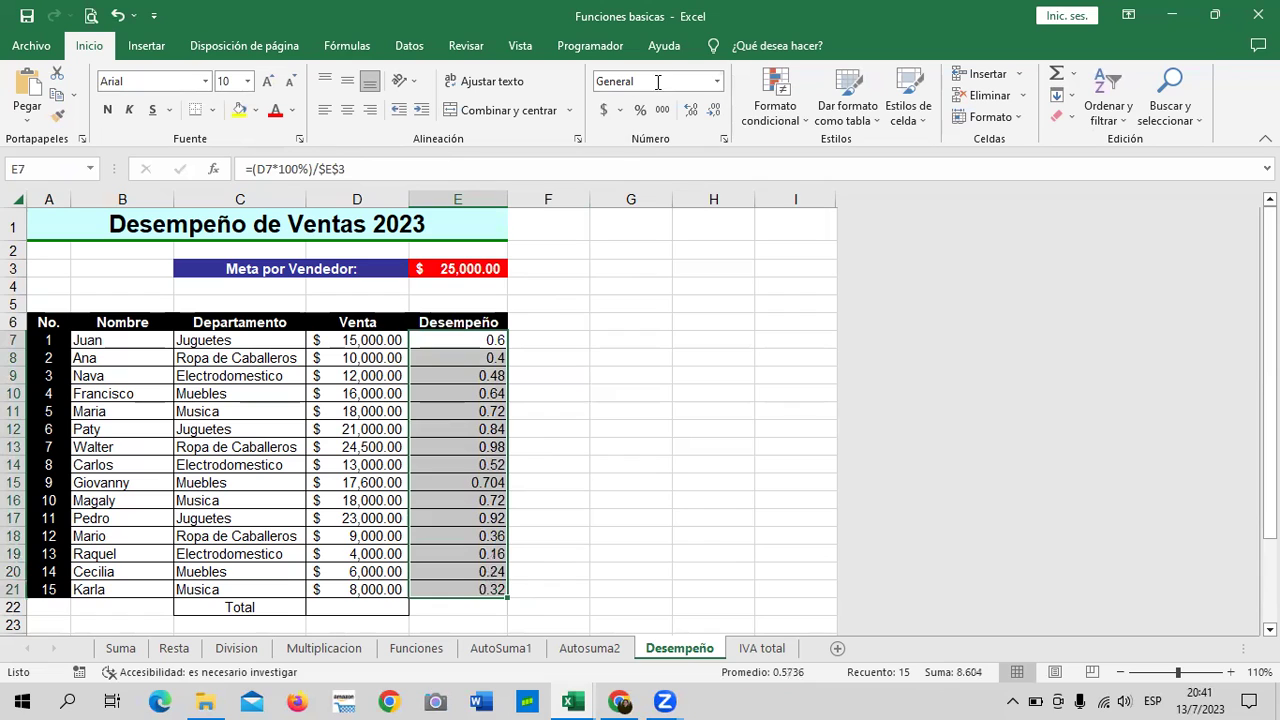
# Step: Show E7:E21 as percentages (60% to 32%) and inspect the E7, E11 and E13 formulas
pyautogui.click(640, 110)
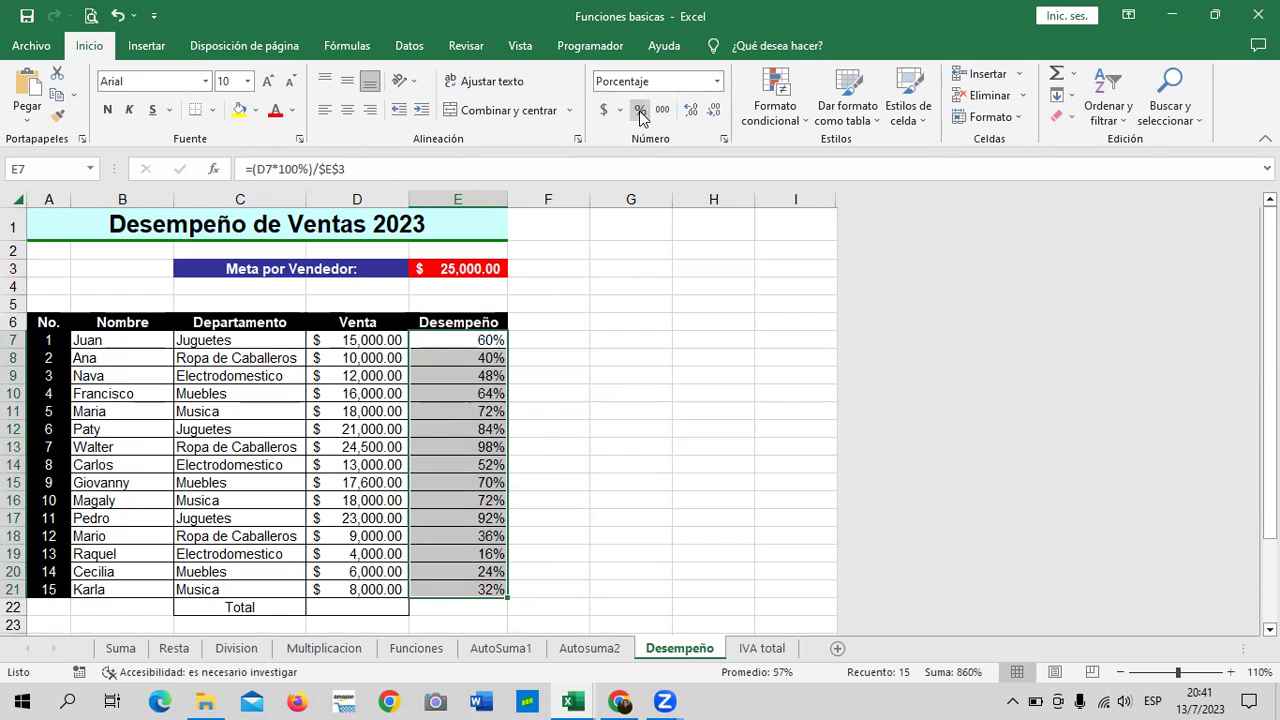
pyautogui.click(657, 352)
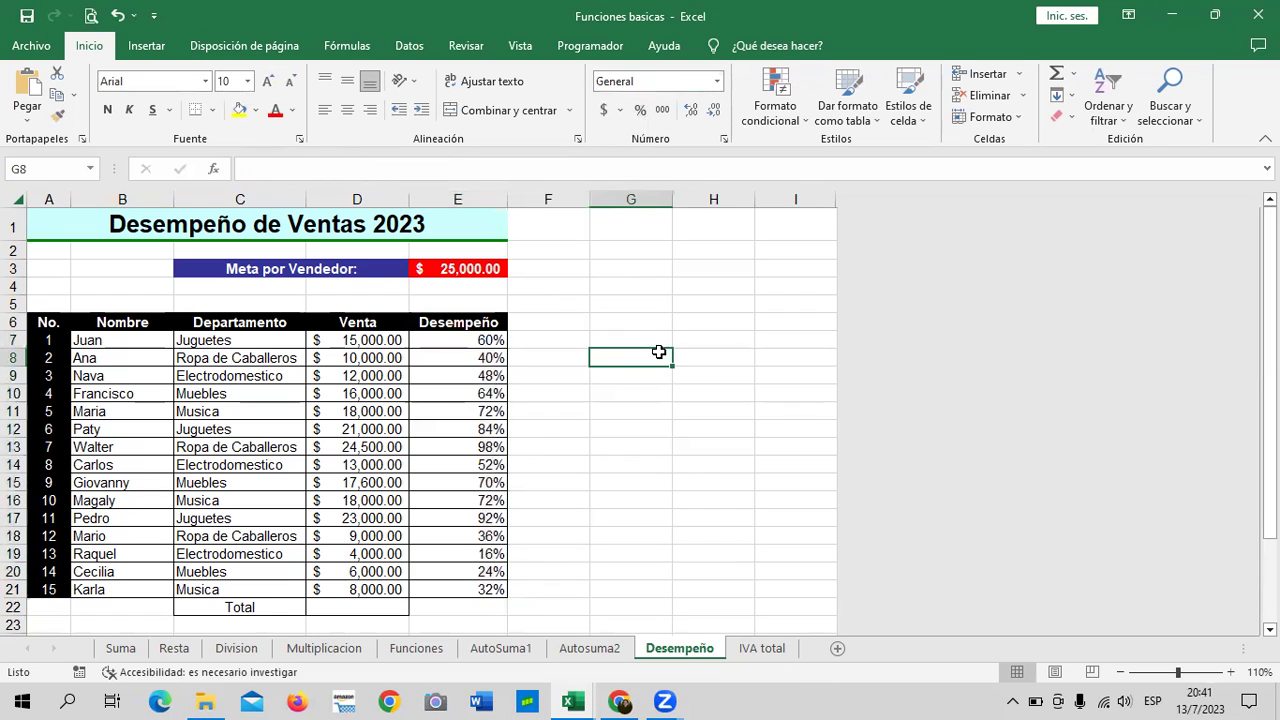
pyautogui.click(472, 345)
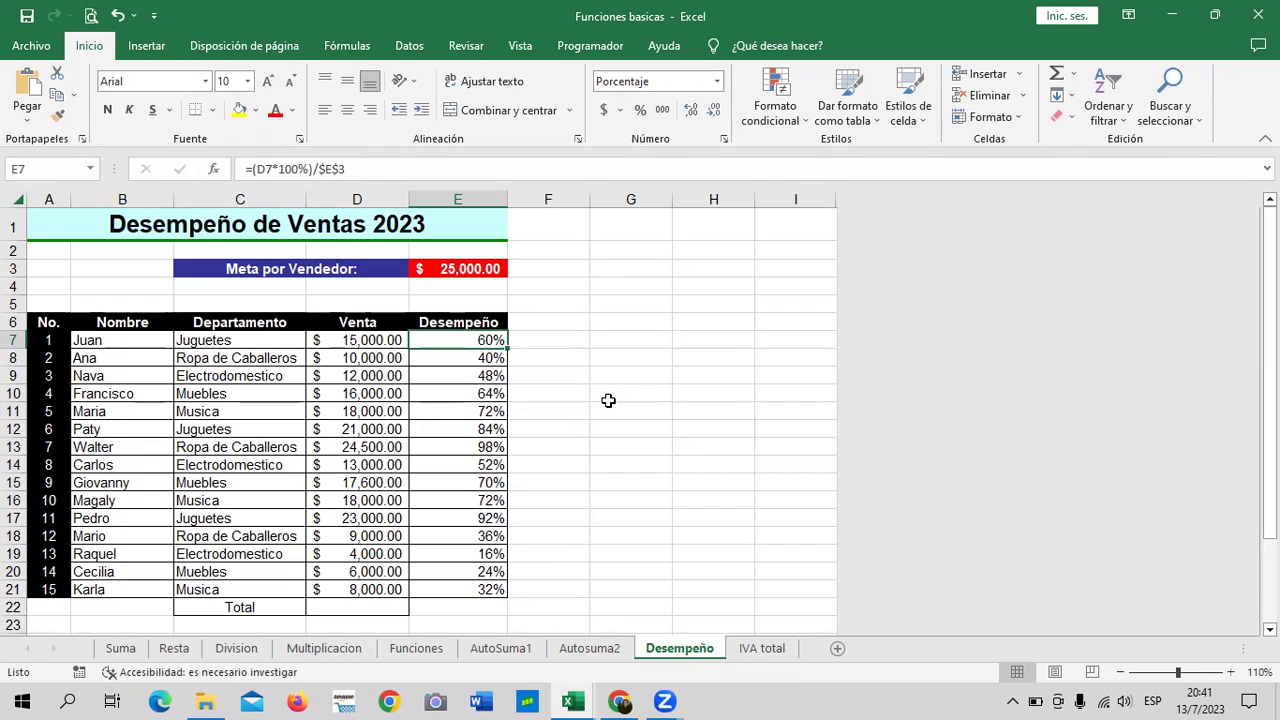
pyautogui.click(496, 411)
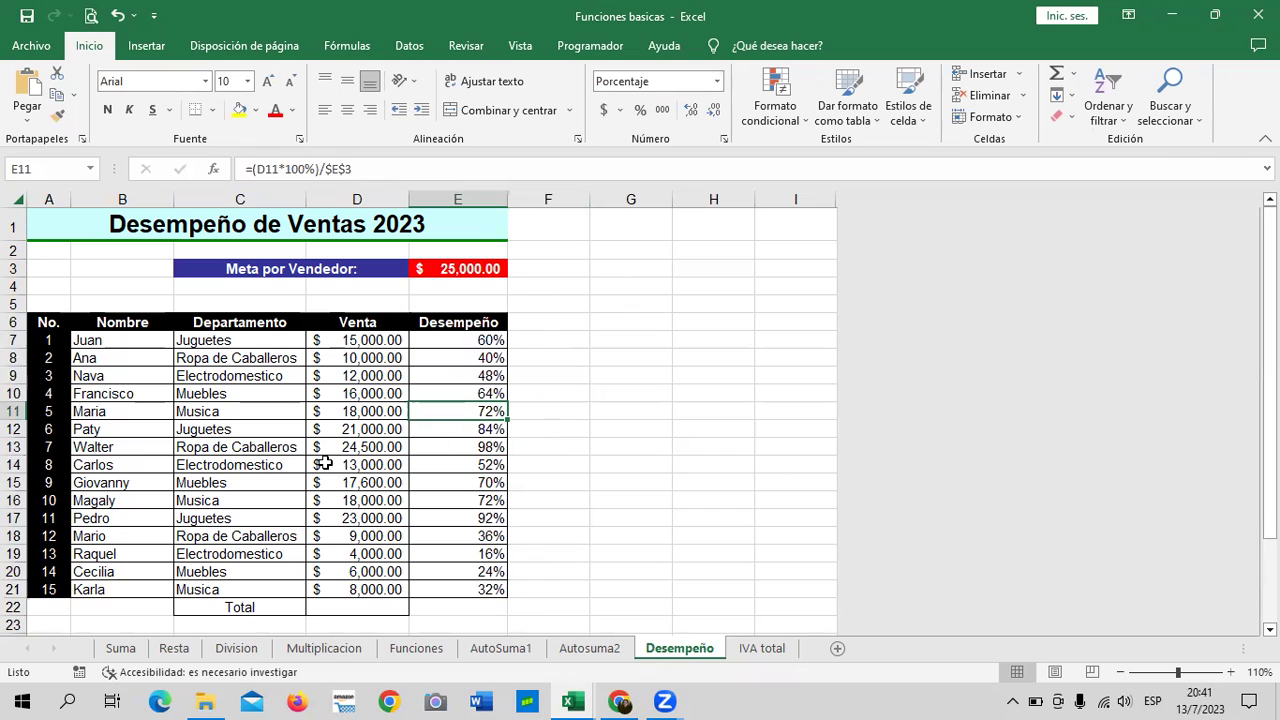
pyautogui.click(127, 447)
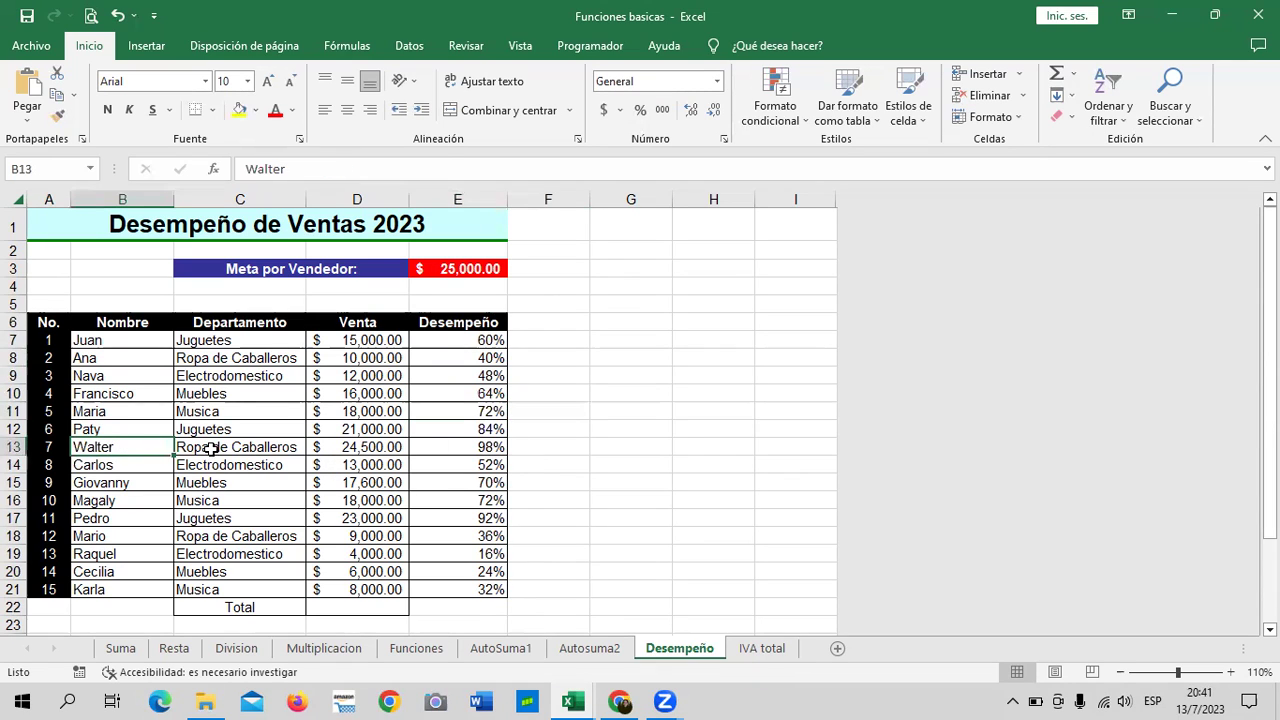
pyautogui.click(373, 449)
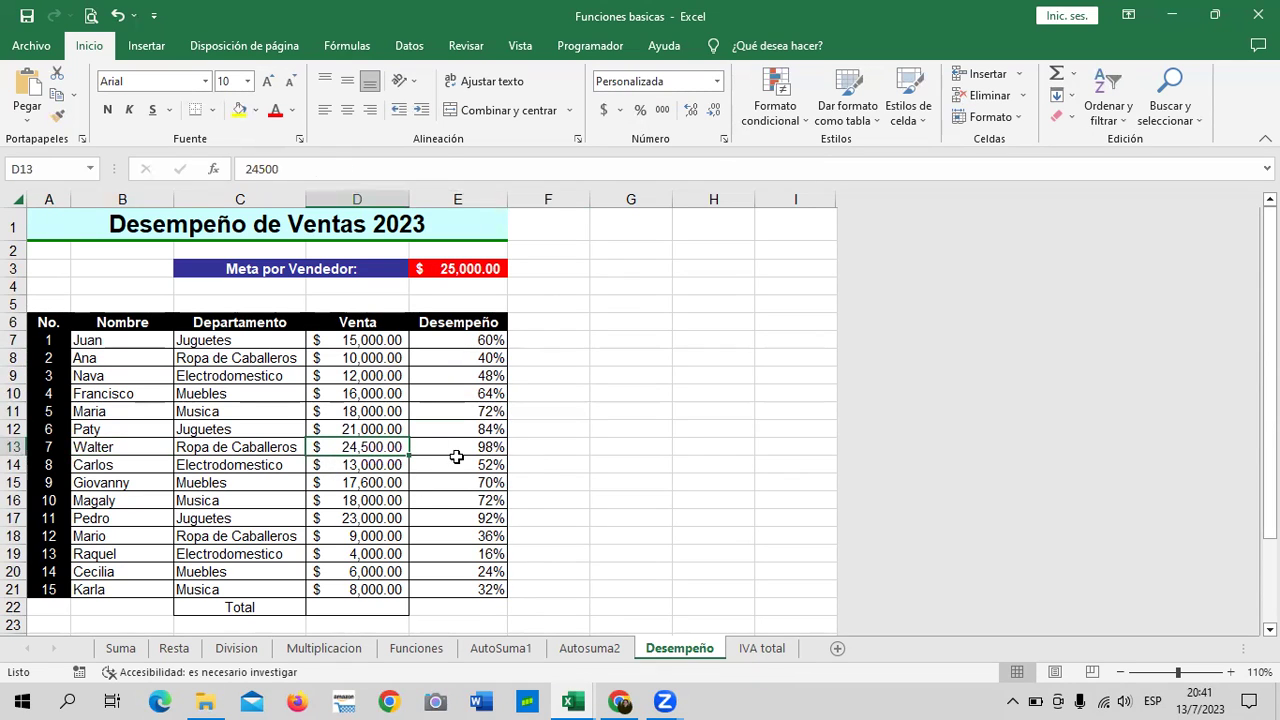
pyautogui.click(456, 465)
pyautogui.click(456, 446)
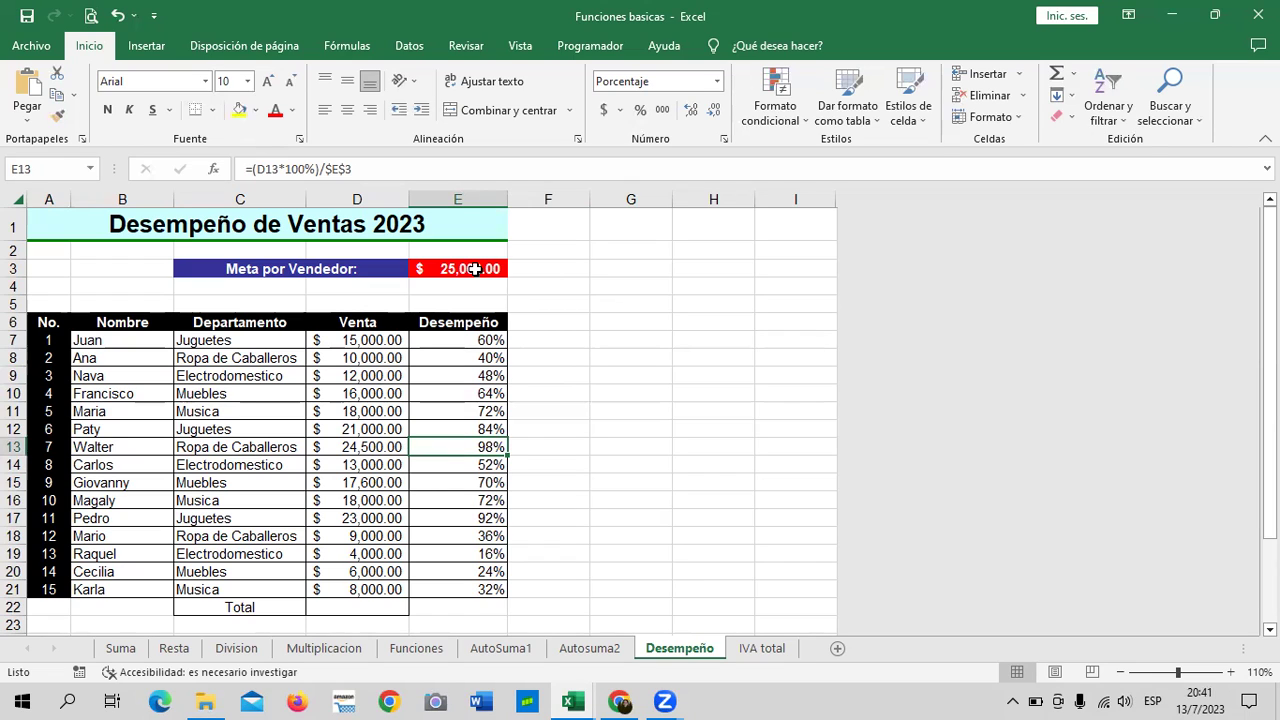
pyautogui.click(673, 364)
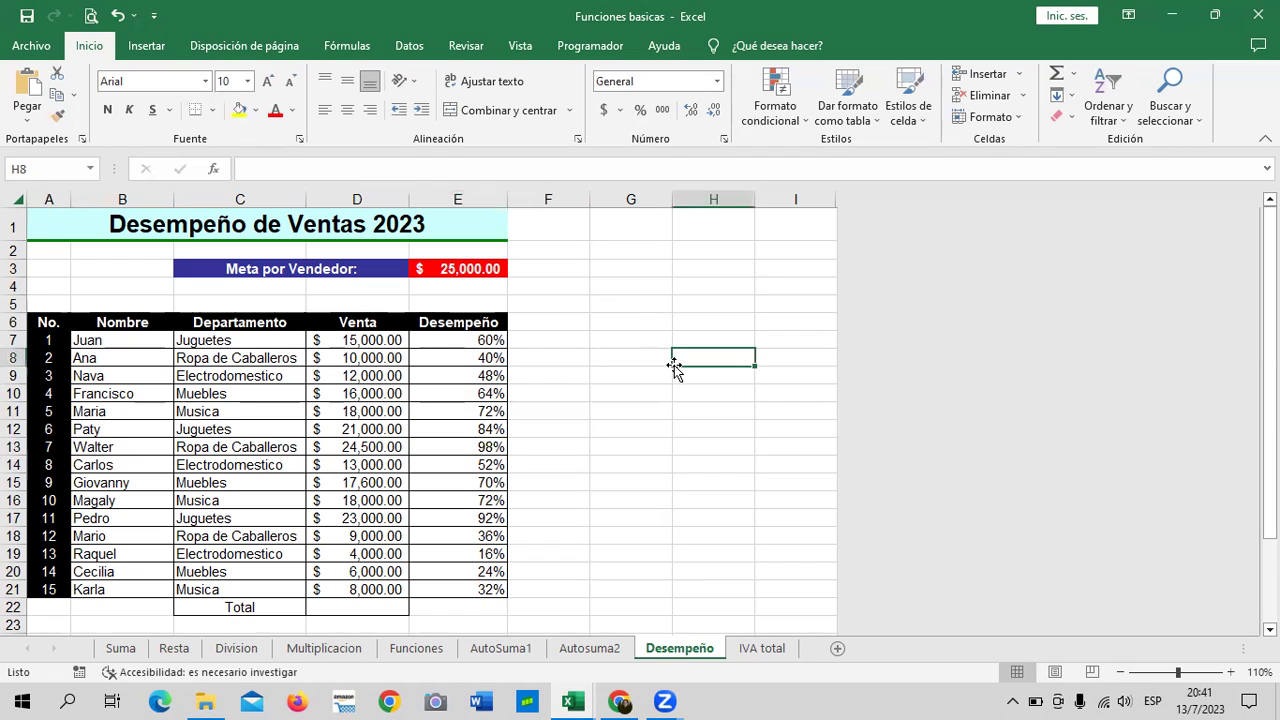
# Step: Review the E7 and E16 formulas against the E3 goal, then switch to the Chrome course
pyautogui.click(486, 338)
pyautogui.click(477, 260)
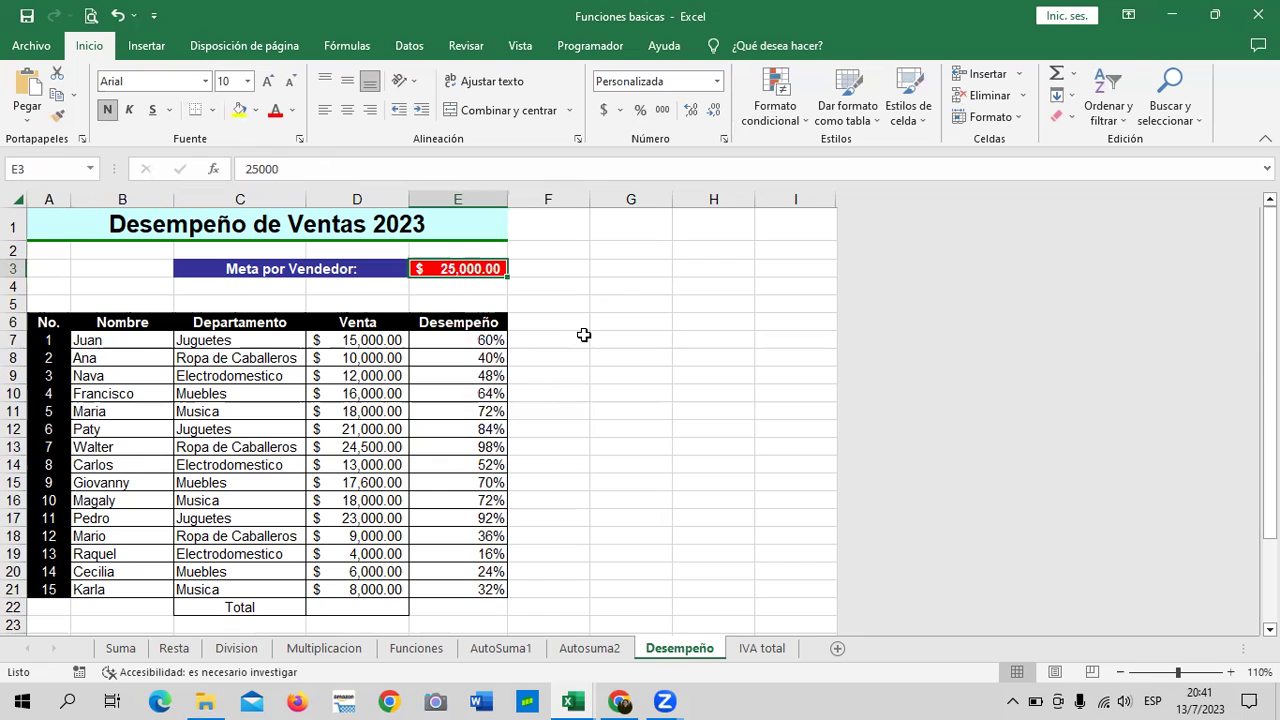
pyautogui.click(594, 426)
pyautogui.click(483, 341)
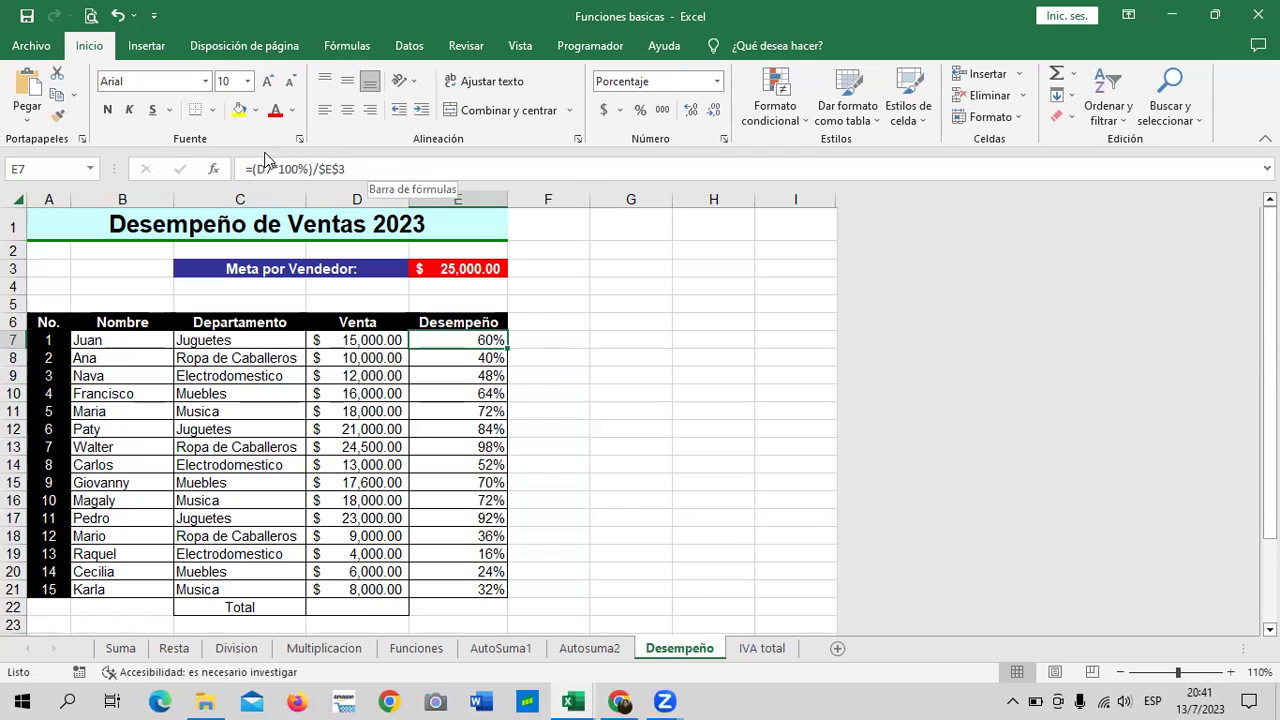
pyautogui.click(463, 500)
pyautogui.click(425, 165)
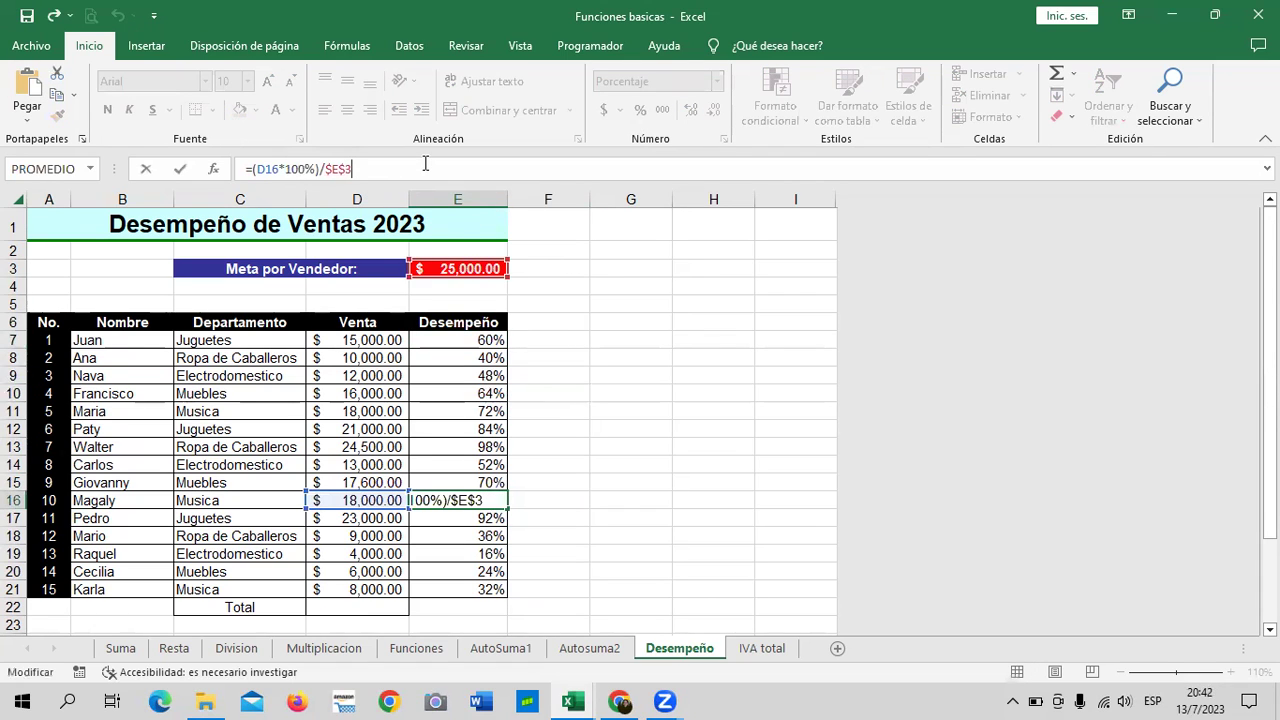
pyautogui.press('Return')
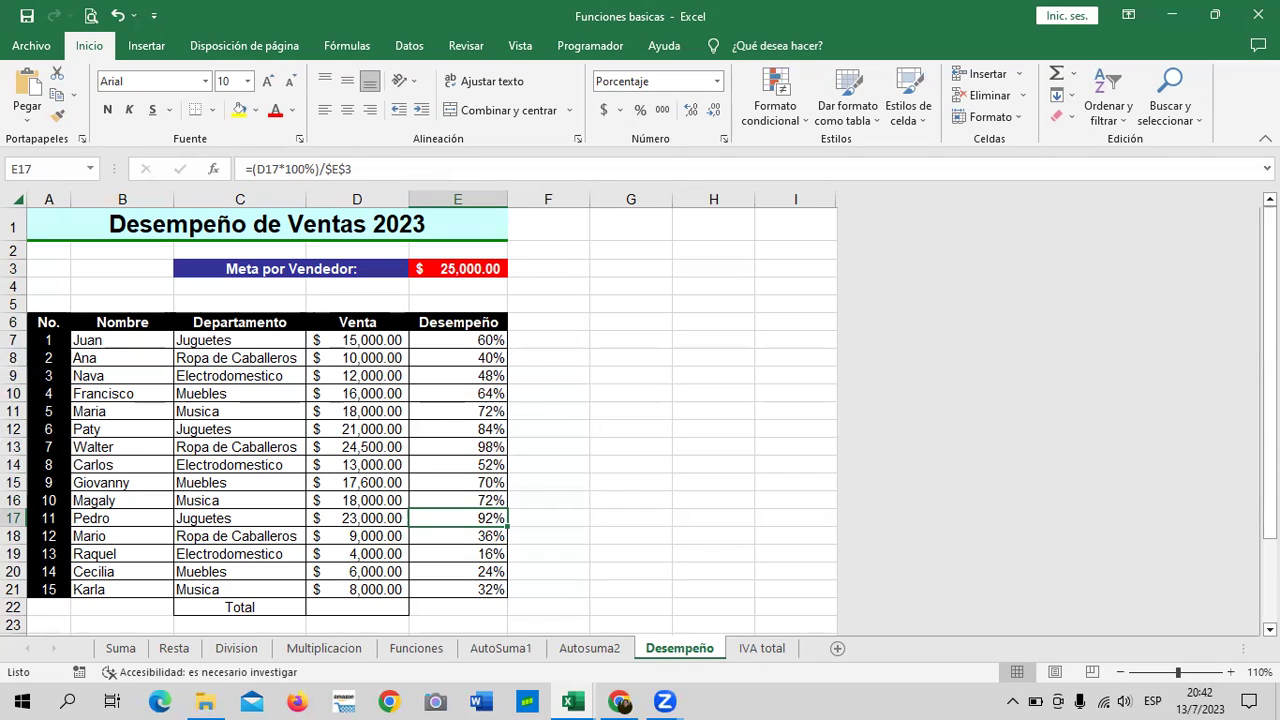
pyautogui.click(622, 700)
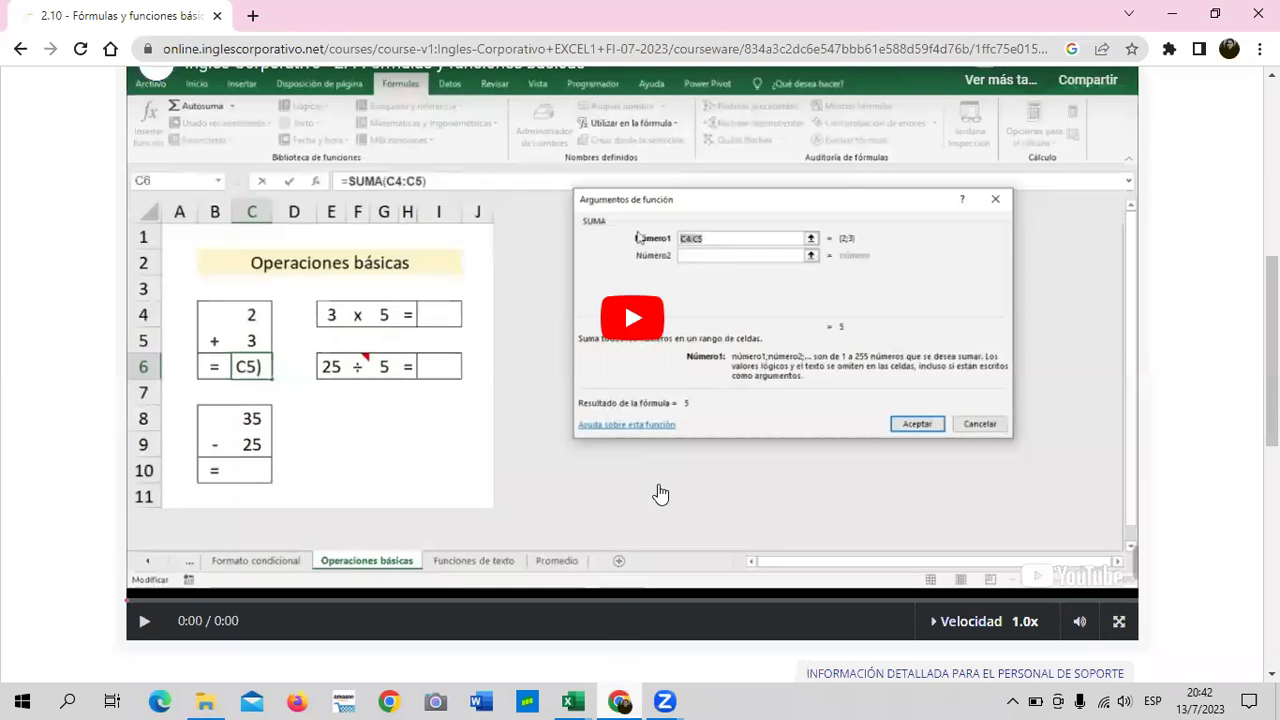
# Step: Play the lesson 2.10 'Fórmulas y funciones básicas' video on the course page
pyautogui.scroll(2, 570, 475)
pyautogui.scroll(-2, 570, 475)
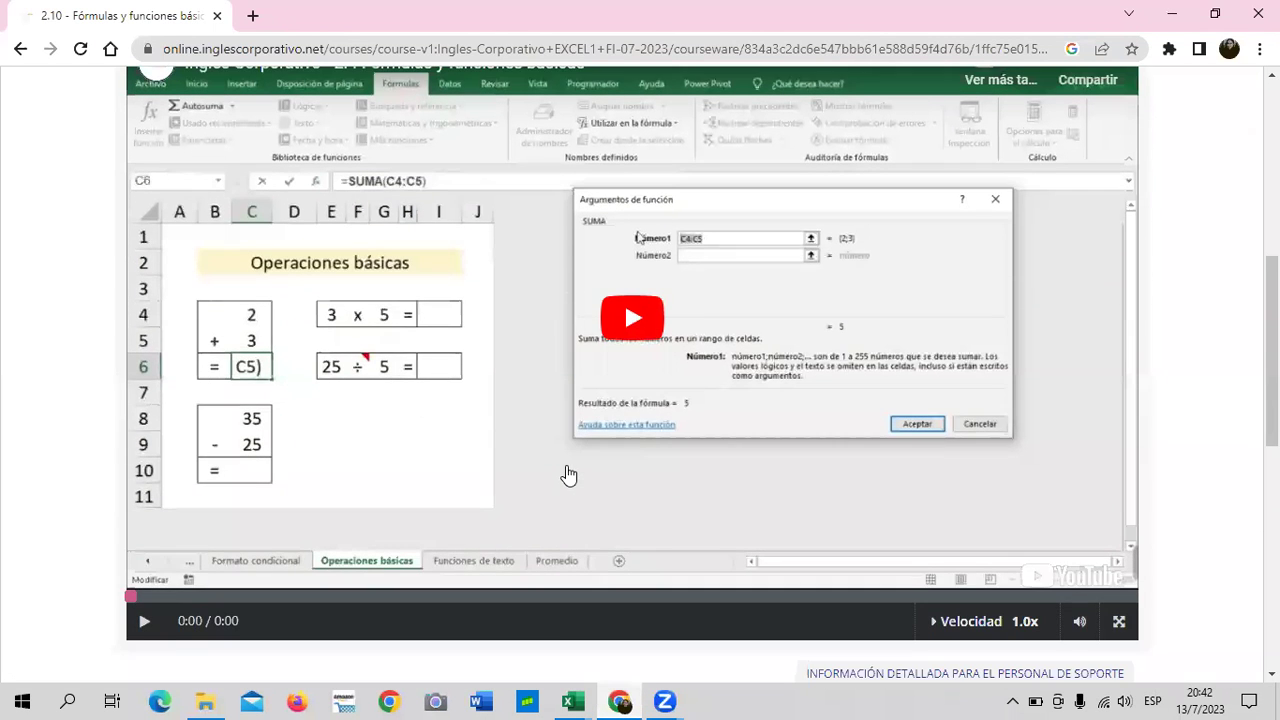
pyautogui.scroll(1, 568, 475)
pyautogui.scroll(-1, 568, 475)
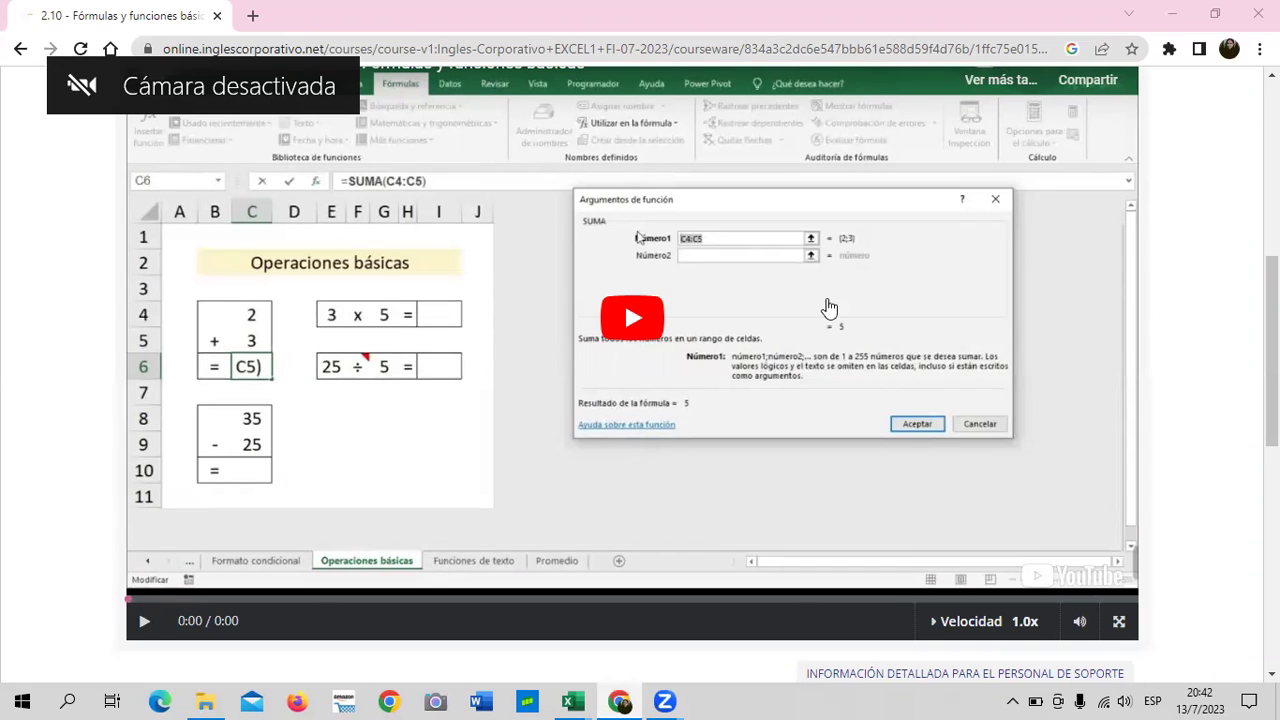
pyautogui.click(607, 325)
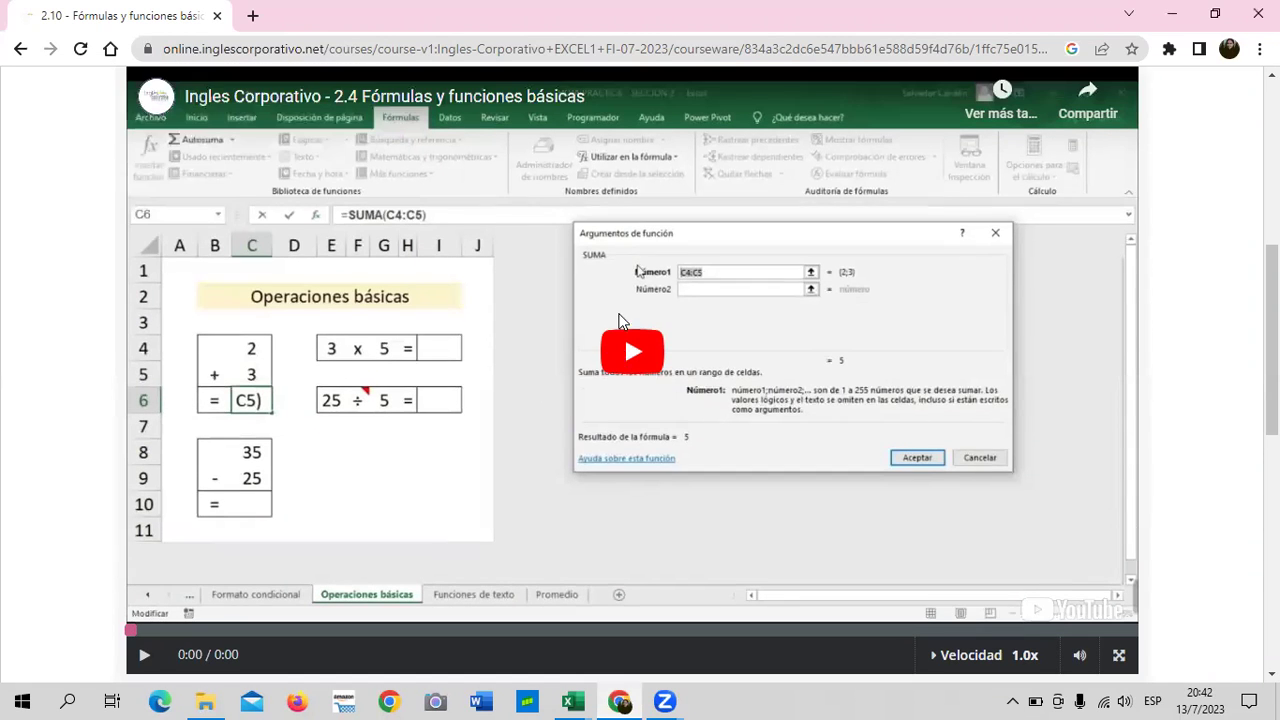
pyautogui.press('XF86AudioRaiseVolume')
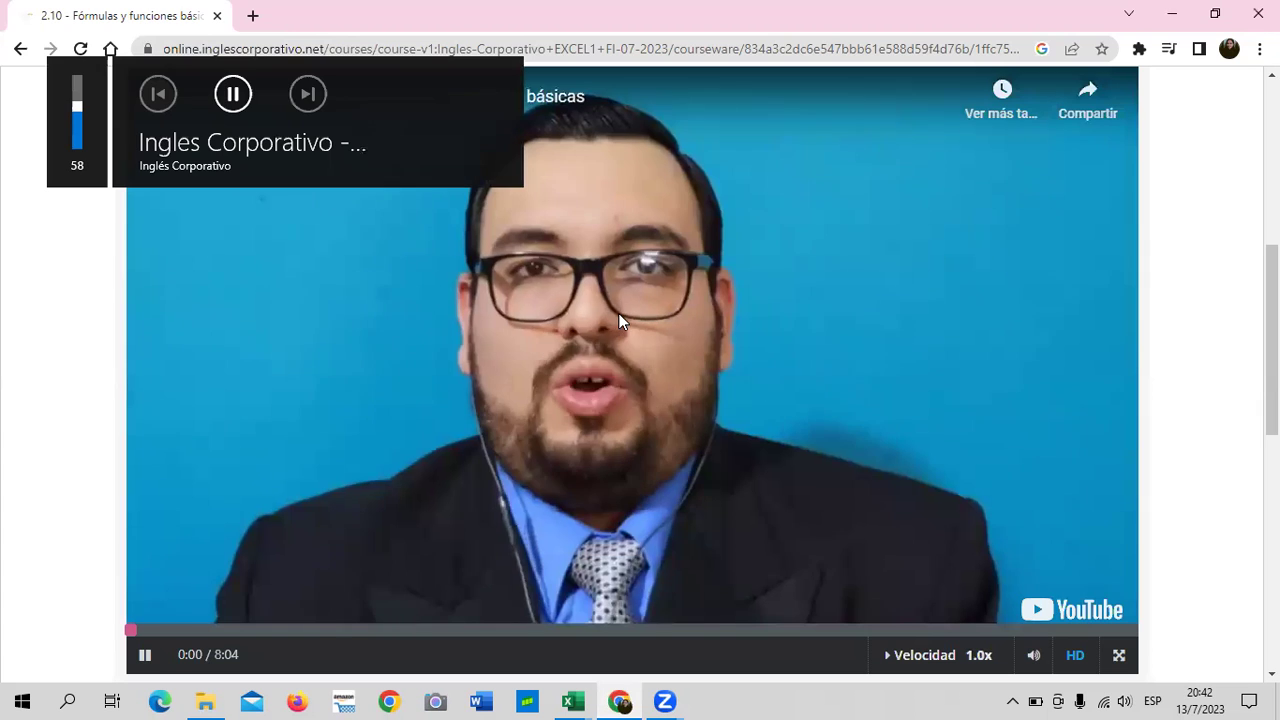
pyautogui.press('XF86AudioRaiseVolume')
pyautogui.press('XF86AudioRaiseVolume')
pyautogui.press('XF86AudioRaiseVolume')
pyautogui.press('XF86AudioRaiseVolume')
pyautogui.press('XF86AudioRaiseVolume')
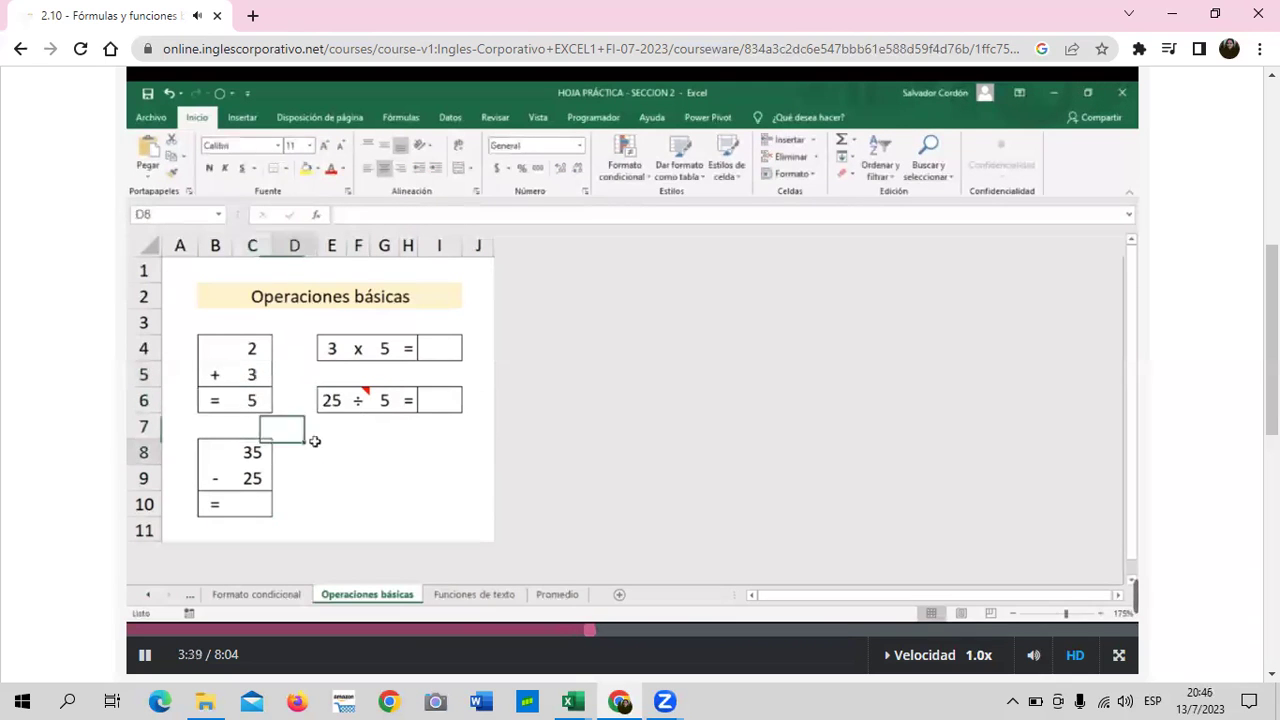
pyautogui.moveTo(583, 250)
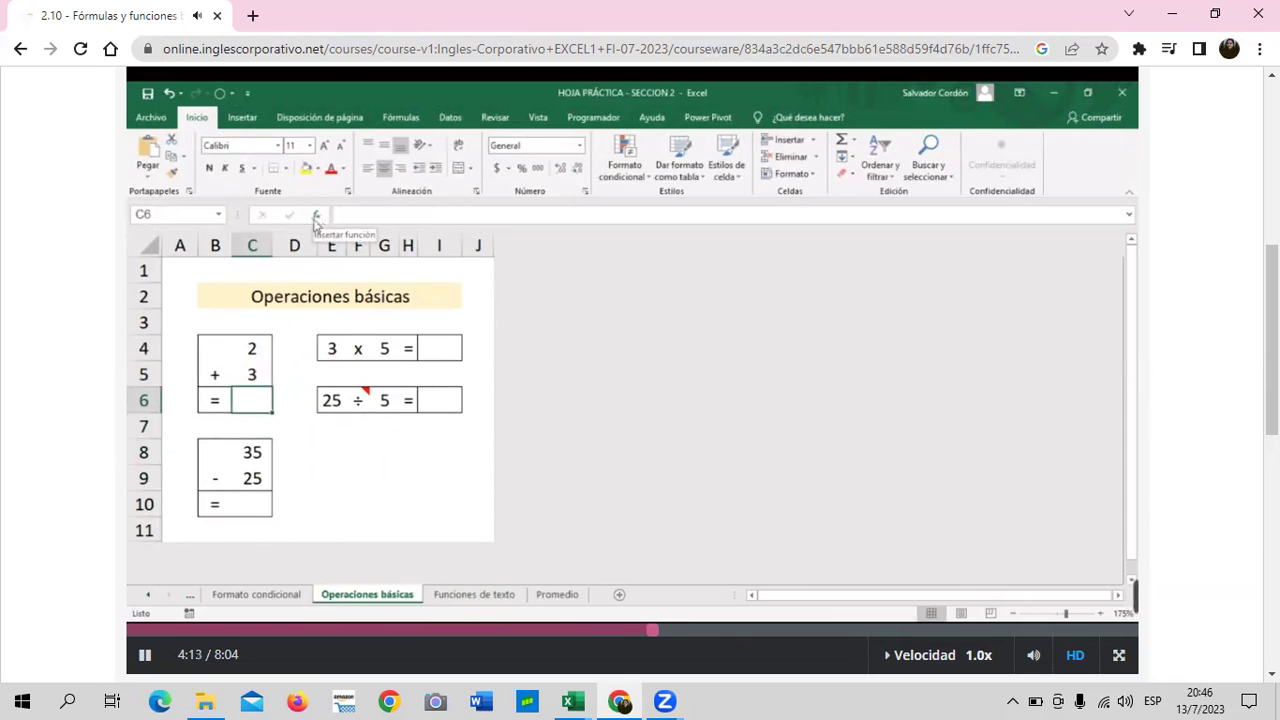
pyautogui.moveTo(752, 145)
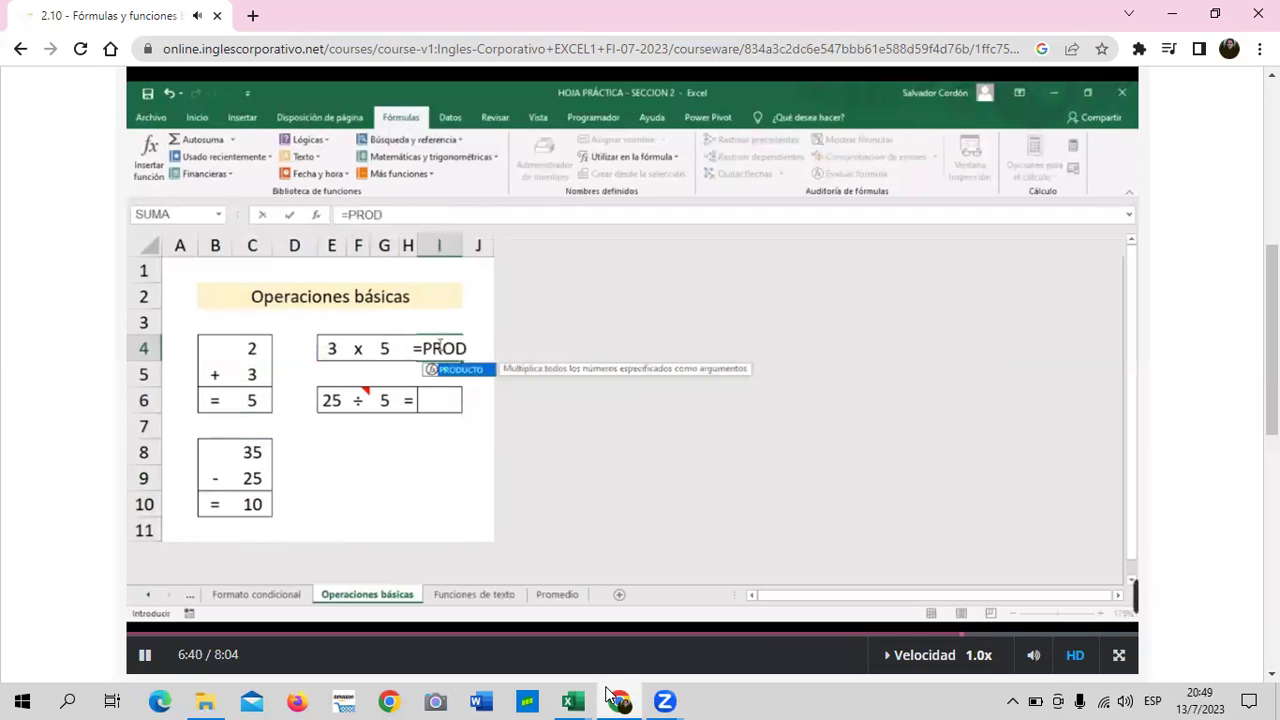
pyautogui.moveTo(607, 692)
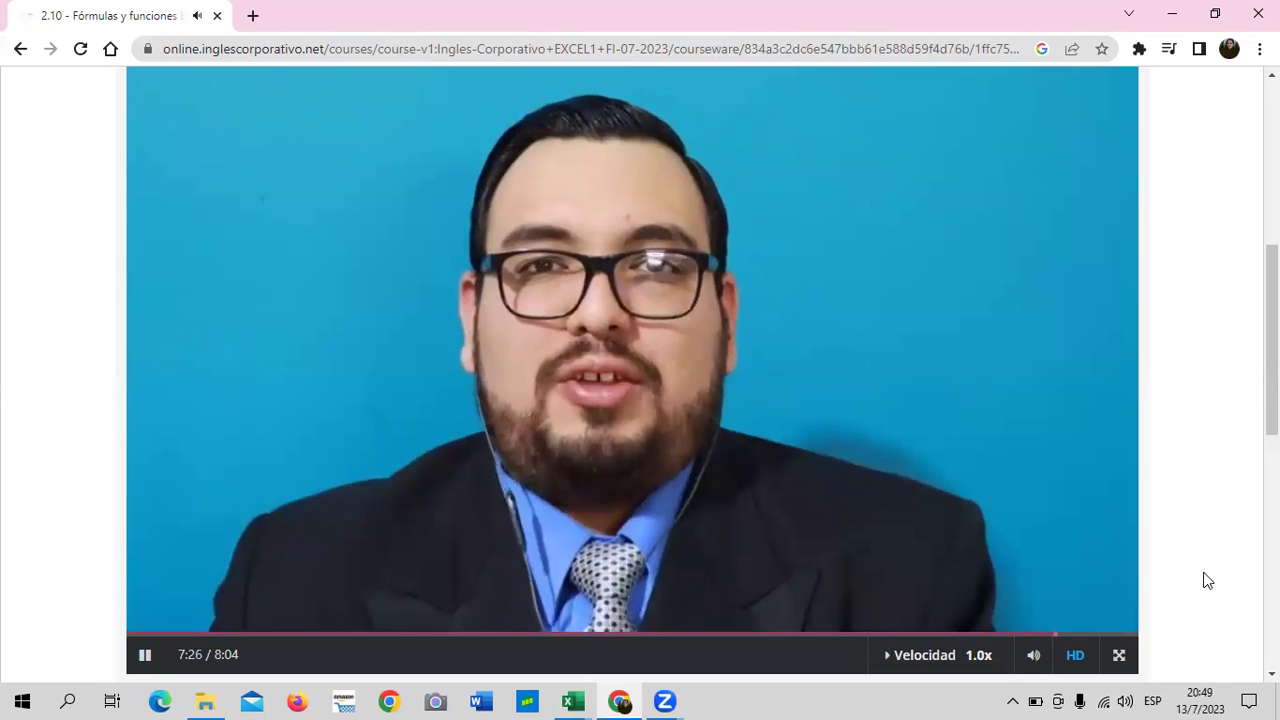
# Step: Bring up the thumbnails of the open Excel workbooks from the taskbar
pyautogui.moveTo(317, 600)
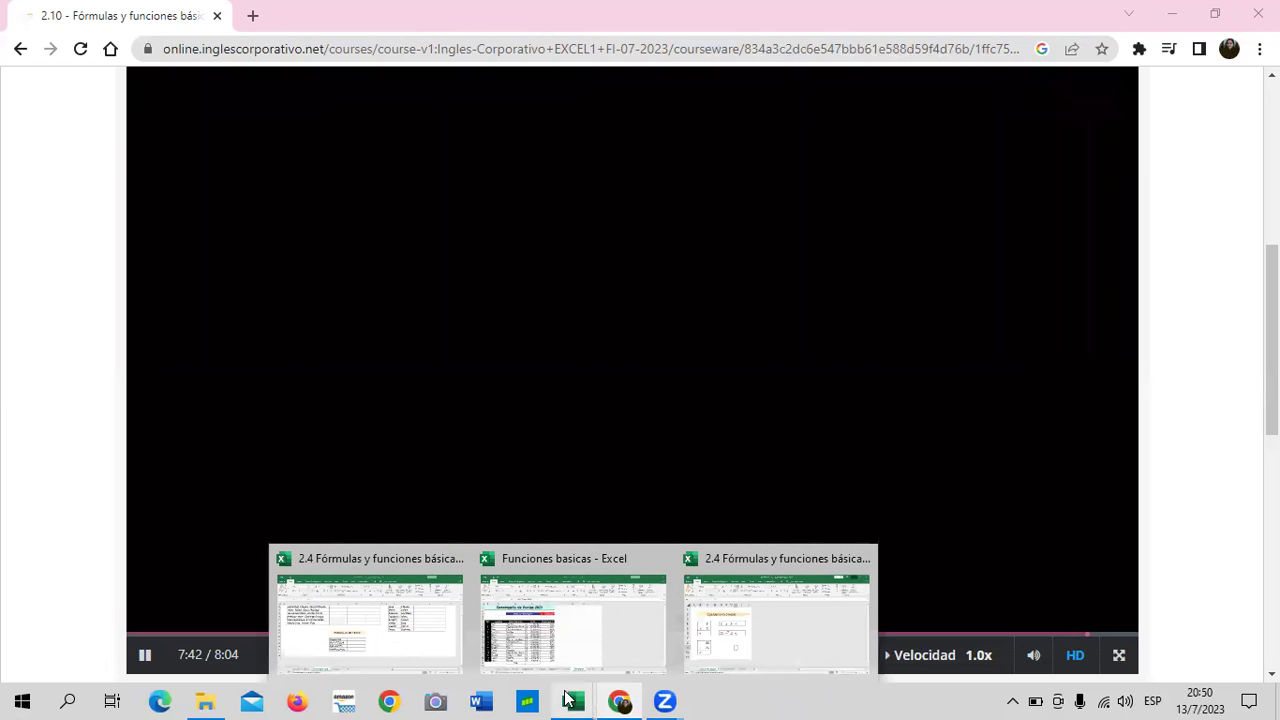
# Step: Look through the Operaciones básicas and Promedio sheets of the 2.4 Fórmulas y funciones básicas workbook
pyautogui.click(400, 600)
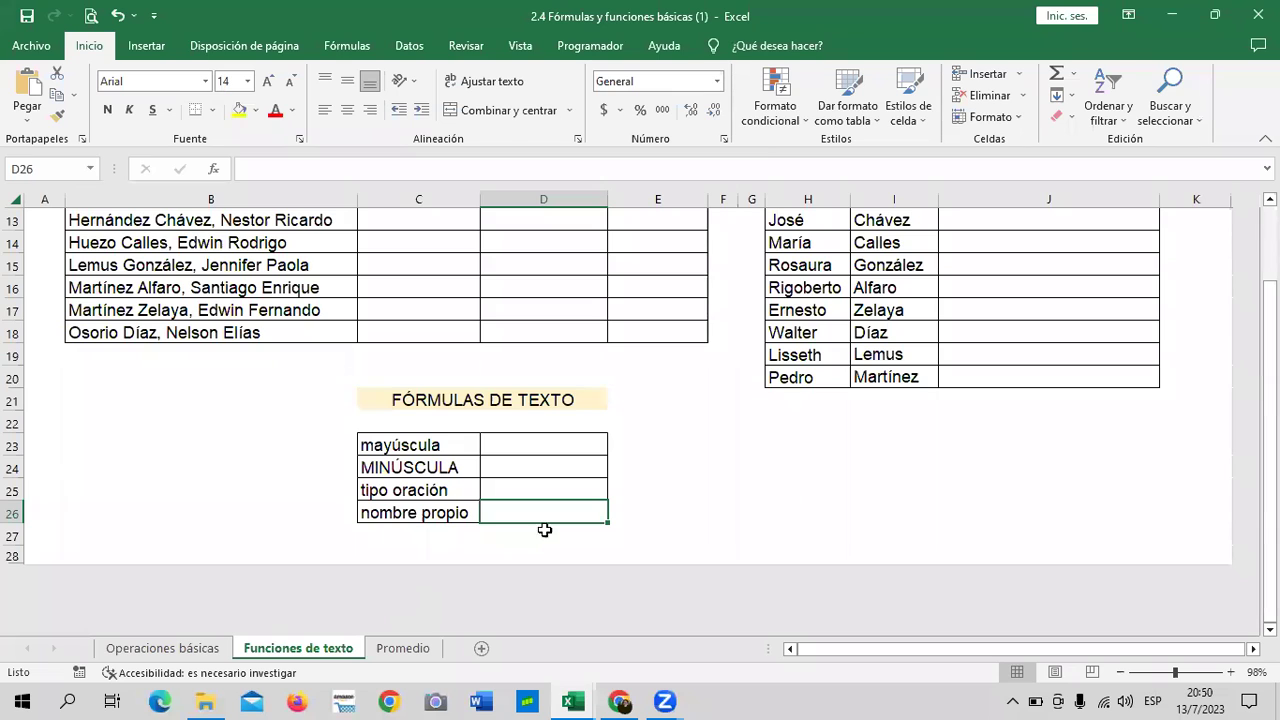
pyautogui.click(163, 648)
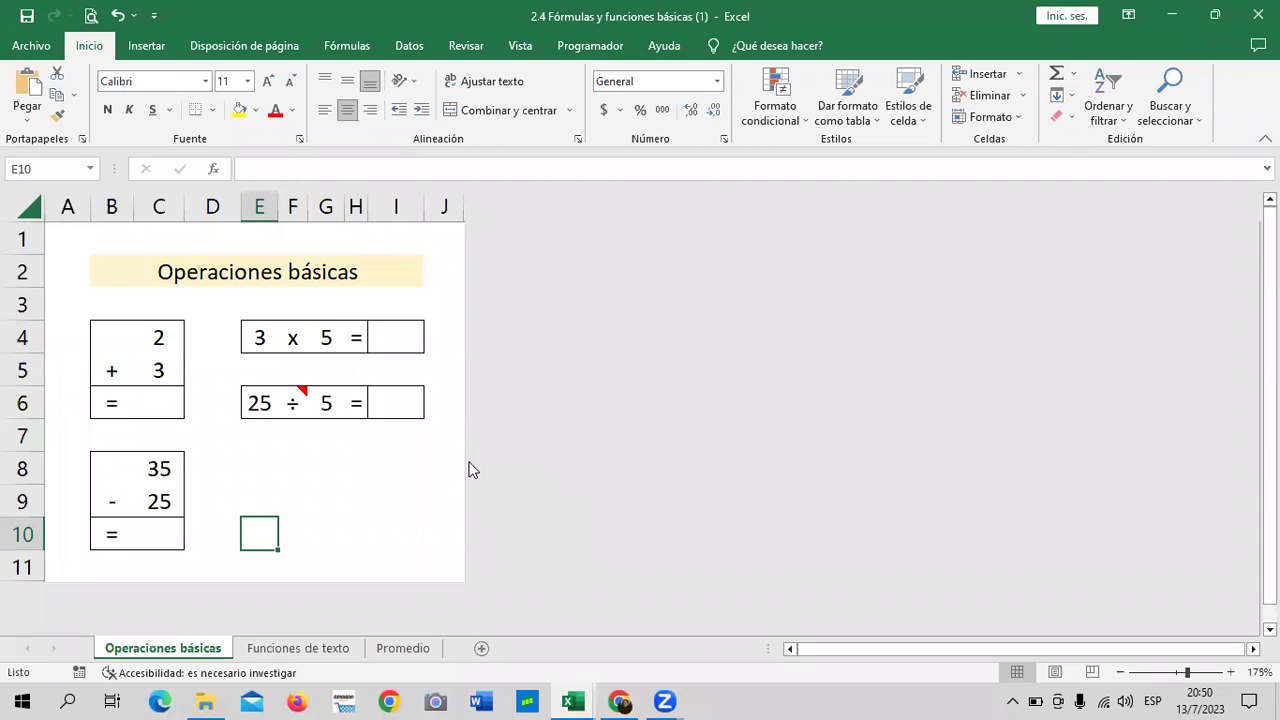
pyautogui.click(392, 650)
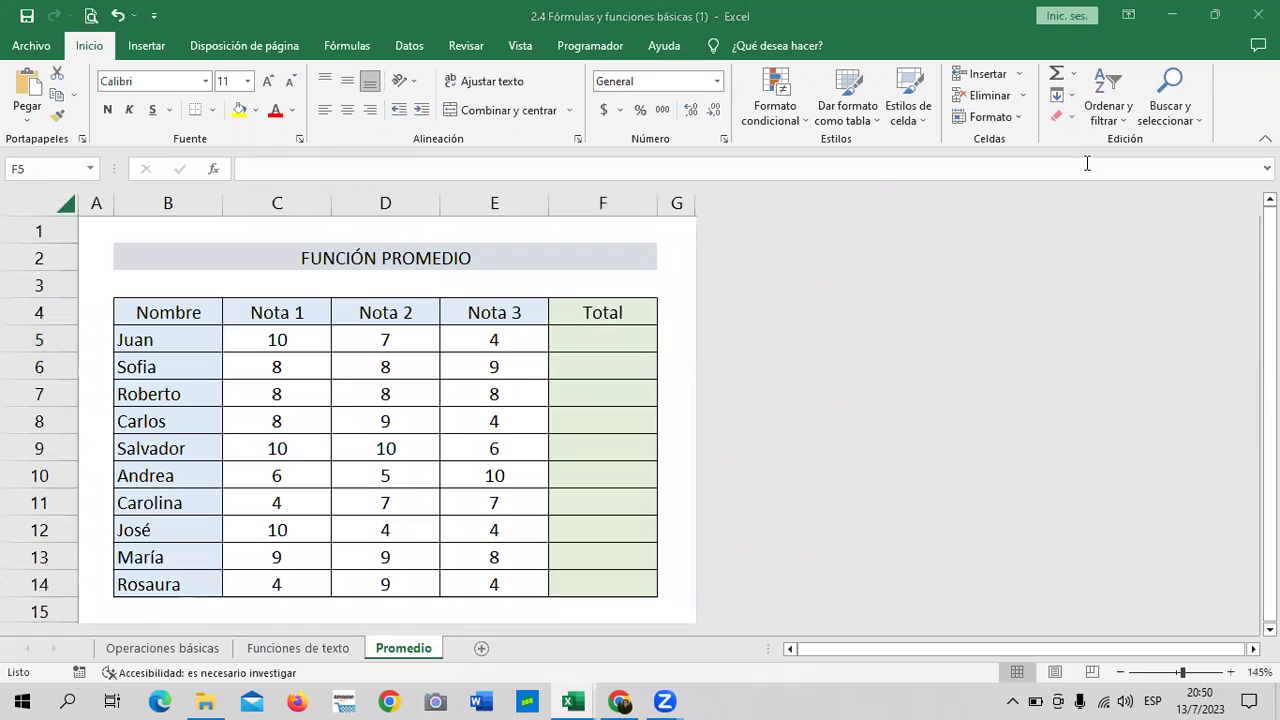
pyautogui.click(578, 336)
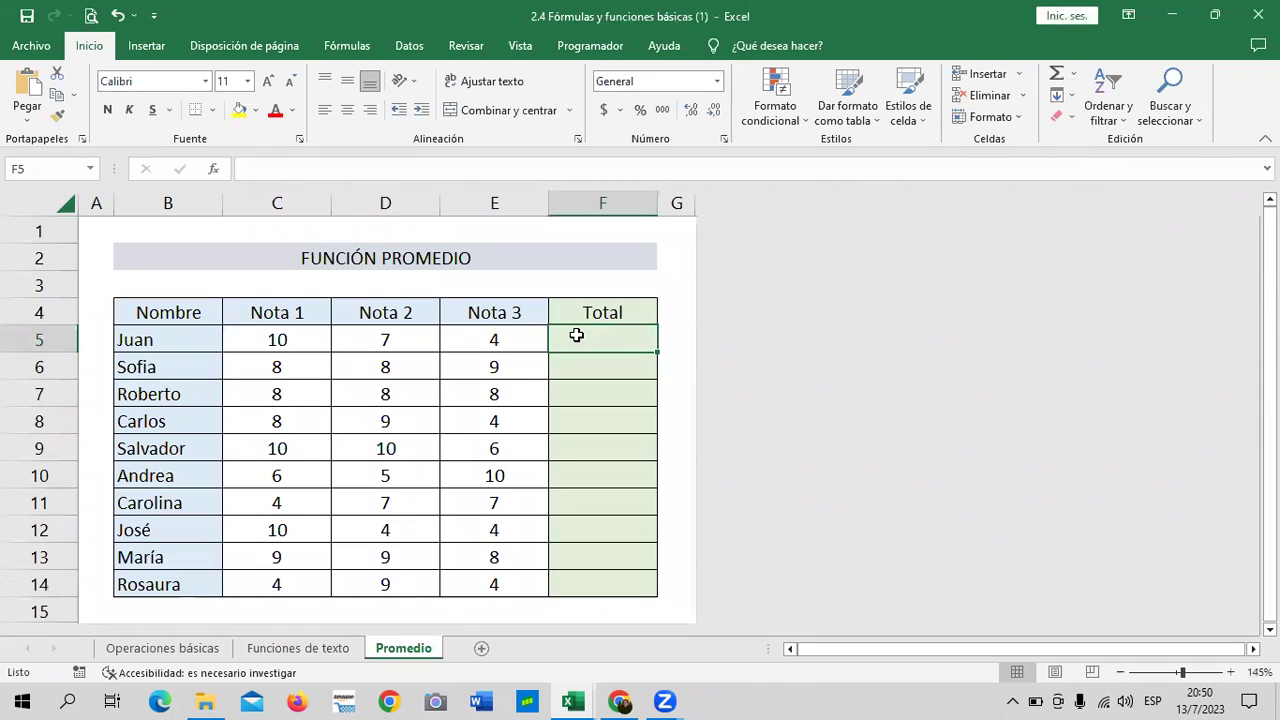
# Step: Return to the Funciones de texto sheet and scroll it back up to row 1
pyautogui.click(268, 650)
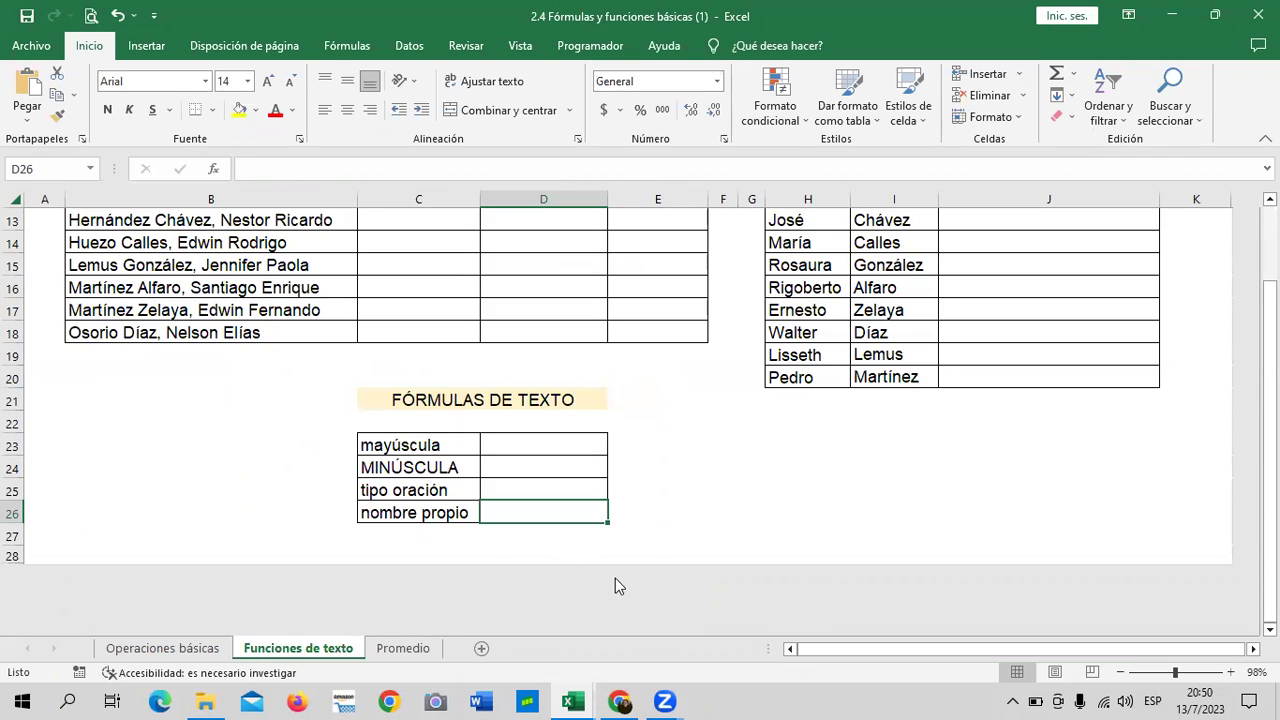
pyautogui.scroll(2, 600, 578)
pyautogui.scroll(2, 570, 557)
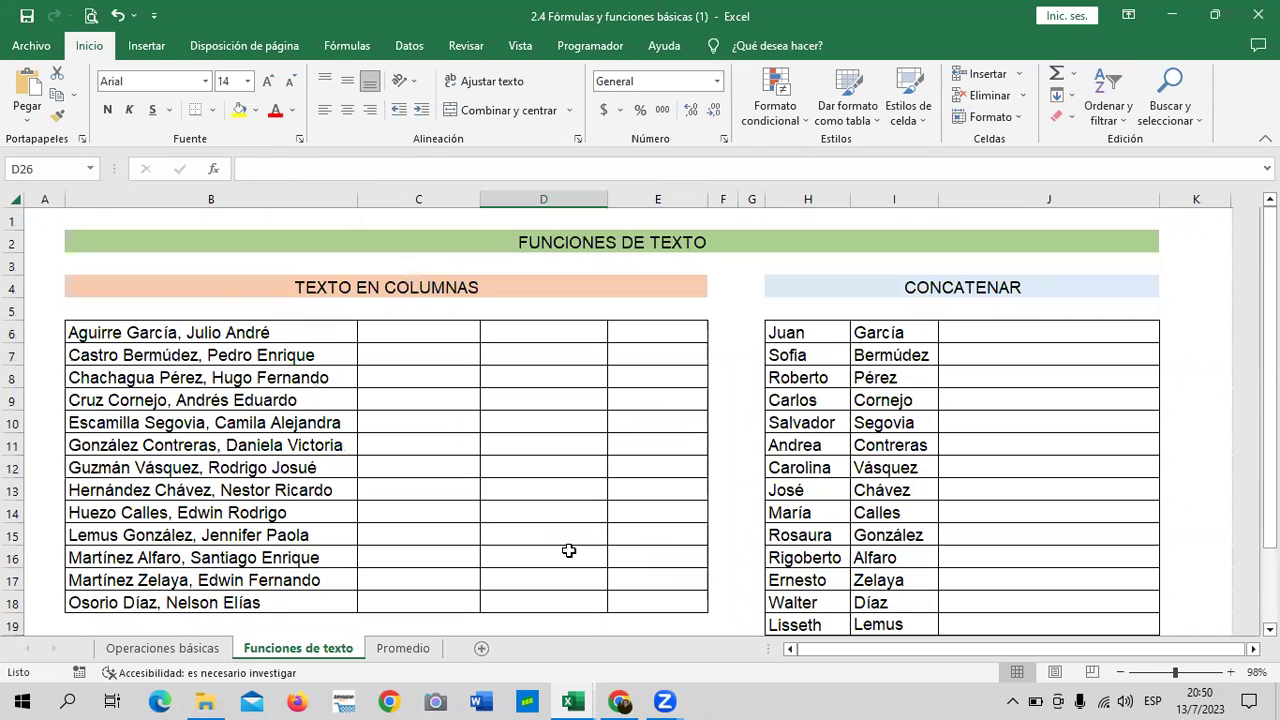
pyautogui.scroll(-2, 568, 551)
pyautogui.scroll(-1, 577, 523)
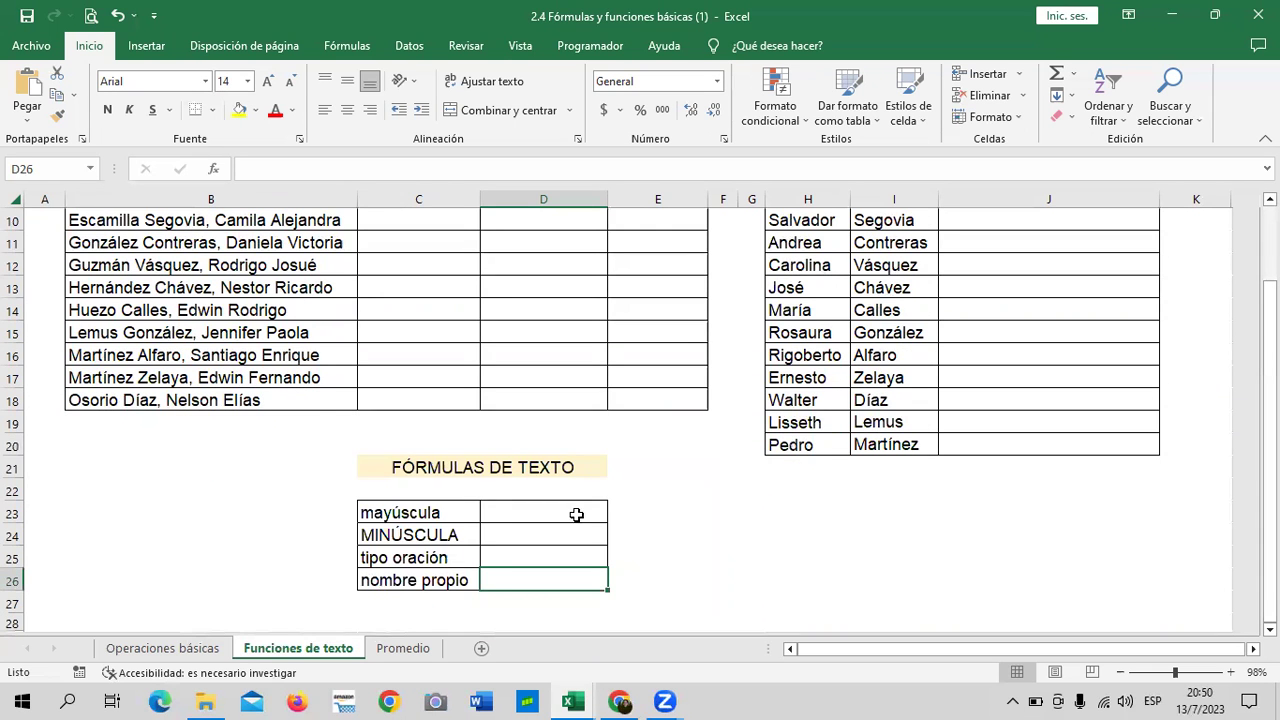
pyautogui.scroll(1, 575, 511)
pyautogui.scroll(2, 575, 511)
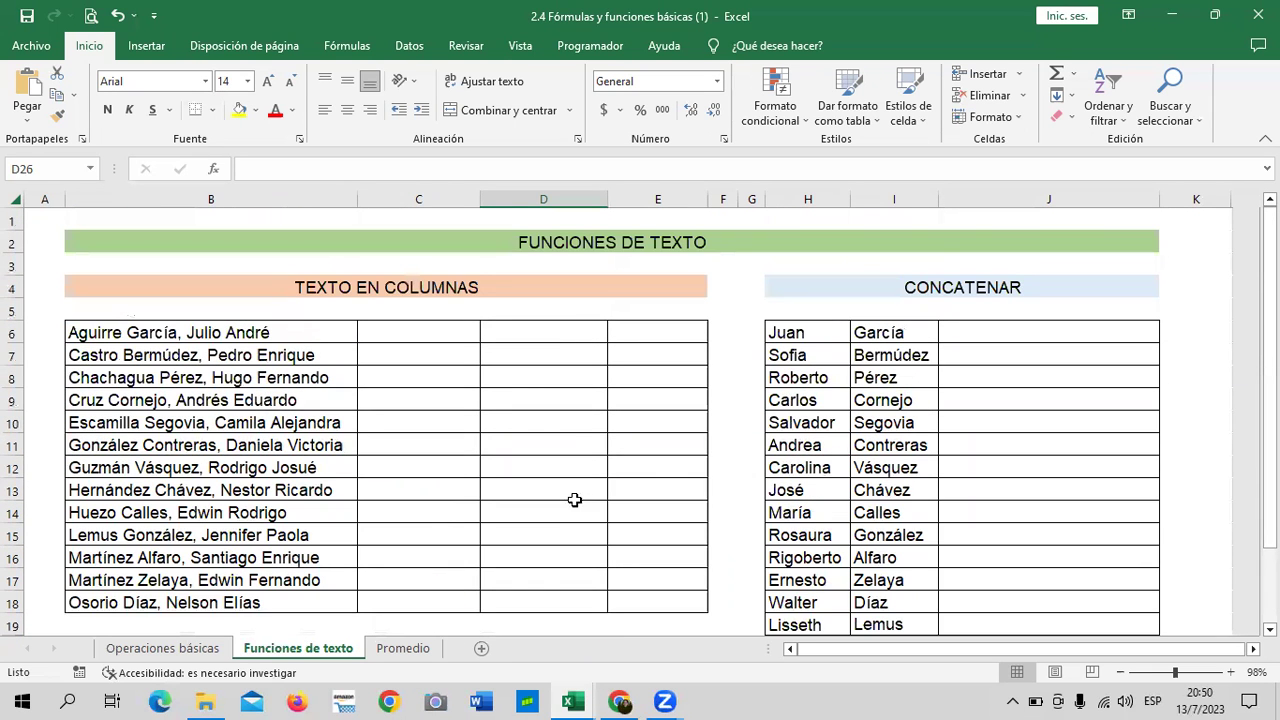
# Step: Browse the Fórmulas tab's Lógicas list (FALSO, NO, O, SI, SI.ERROR, Y…), then dismiss it
pyautogui.click(350, 46)
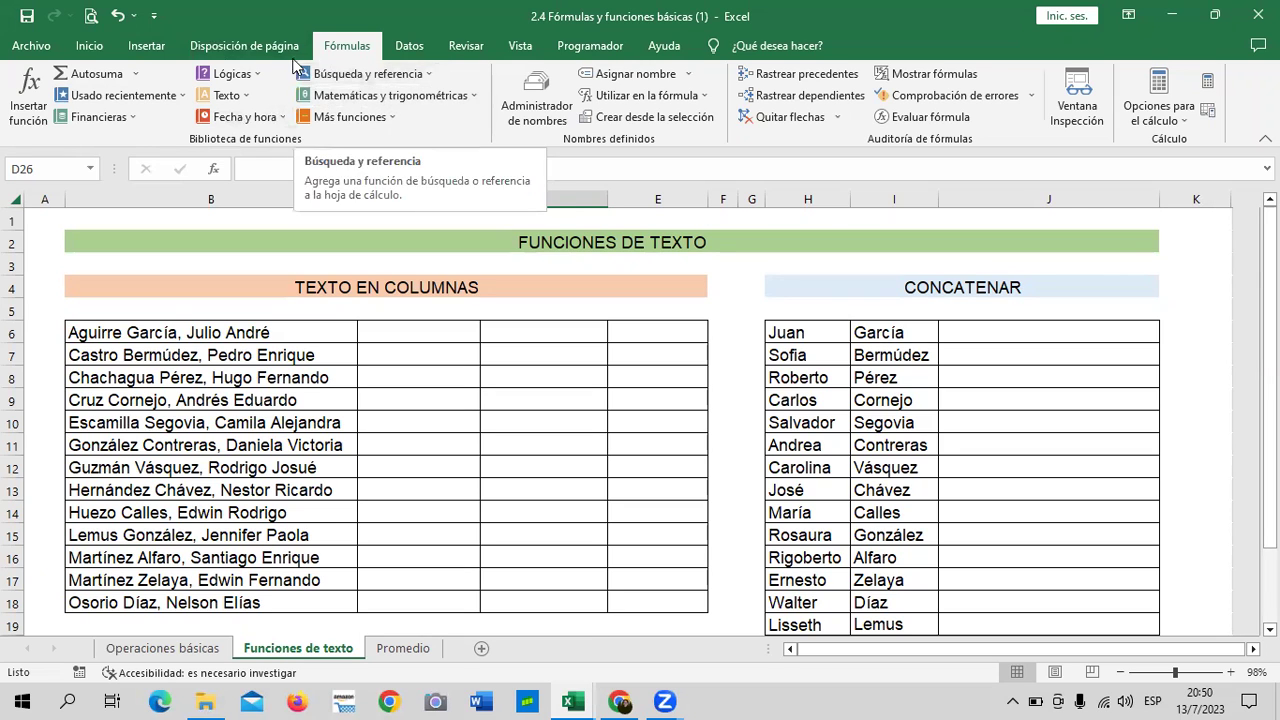
pyautogui.click(251, 78)
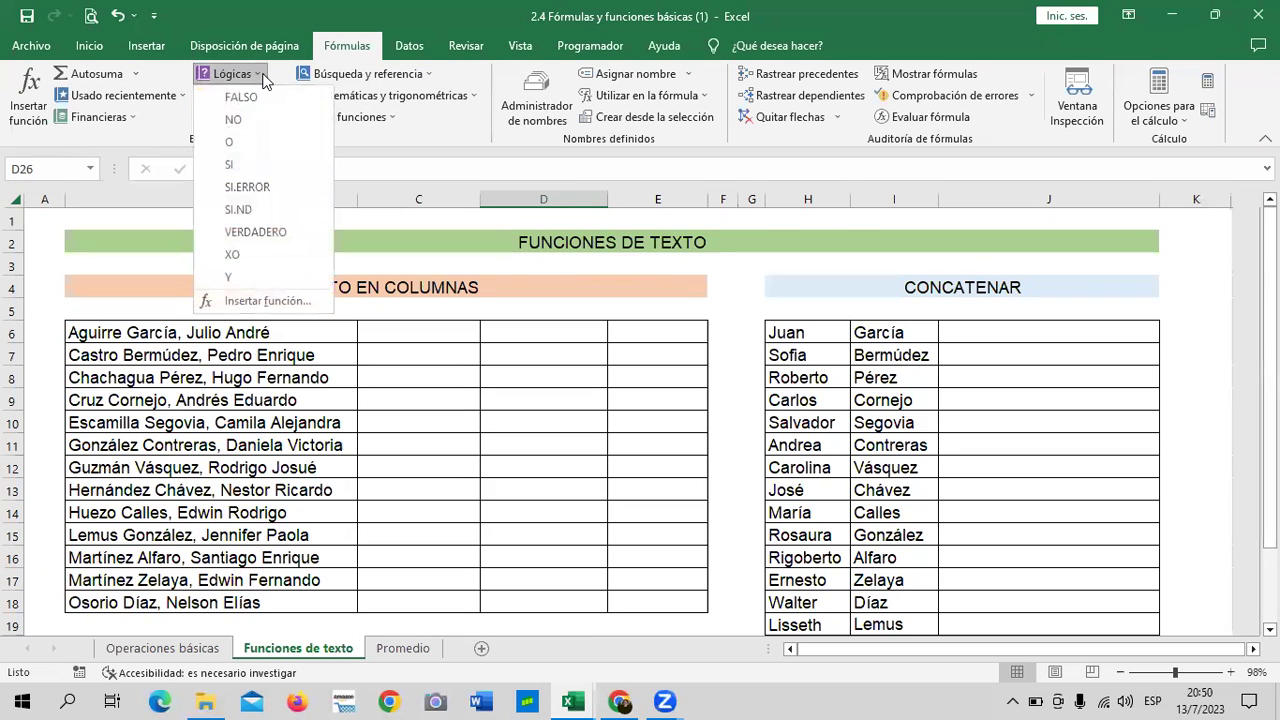
pyautogui.click(503, 354)
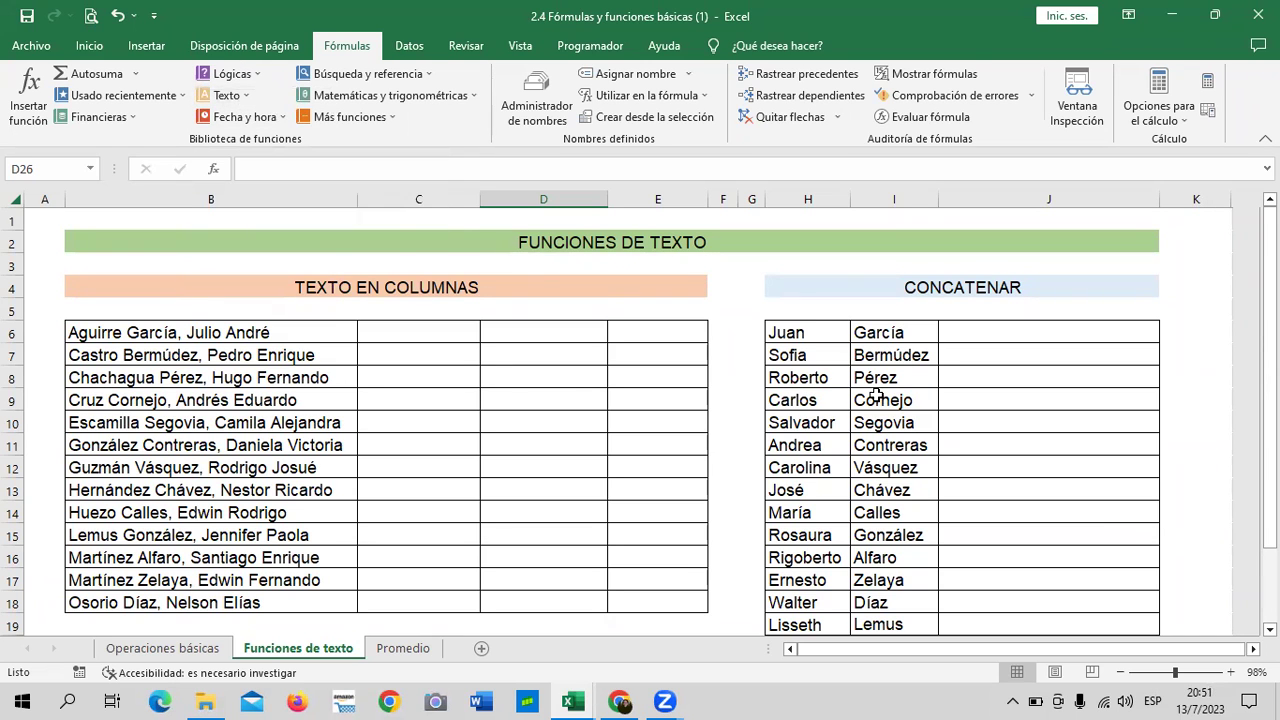
# Step: Scroll down to the FÓRMULAS DE TEXTO table and select D23 beside the mayúscula label
pyautogui.scroll(-4, 876, 396)
pyautogui.click(771, 473)
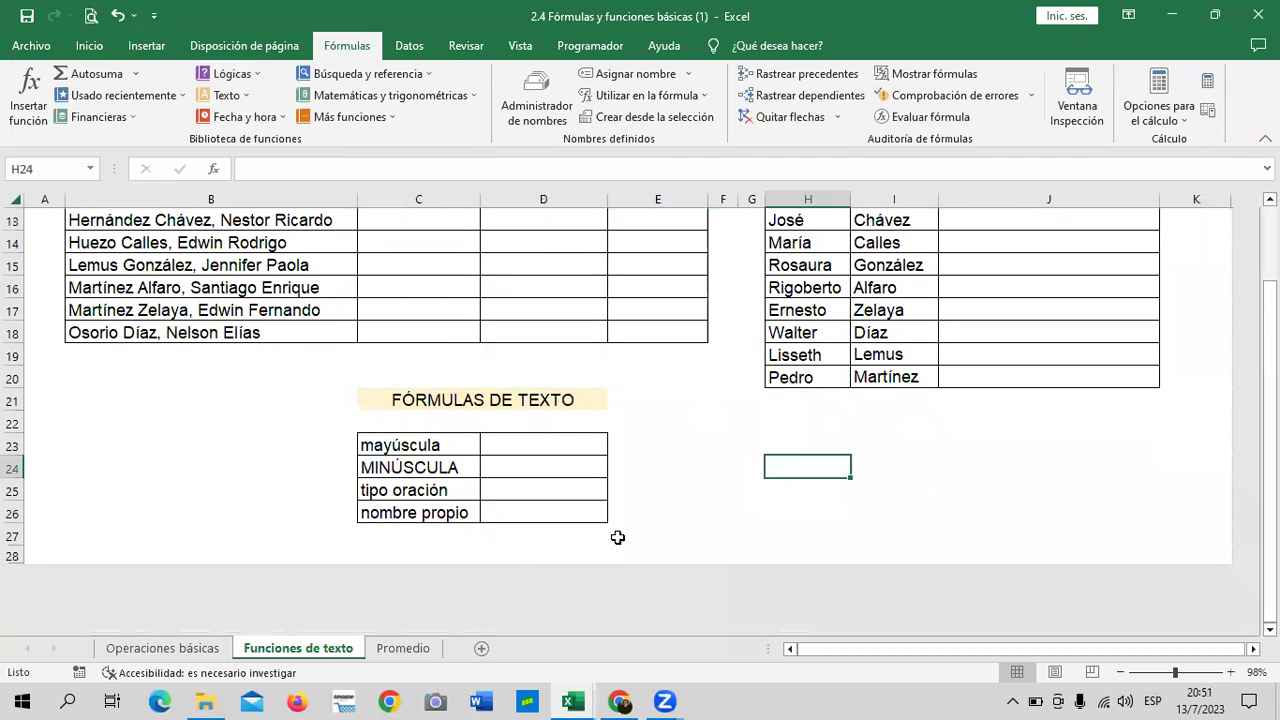
pyautogui.click(561, 443)
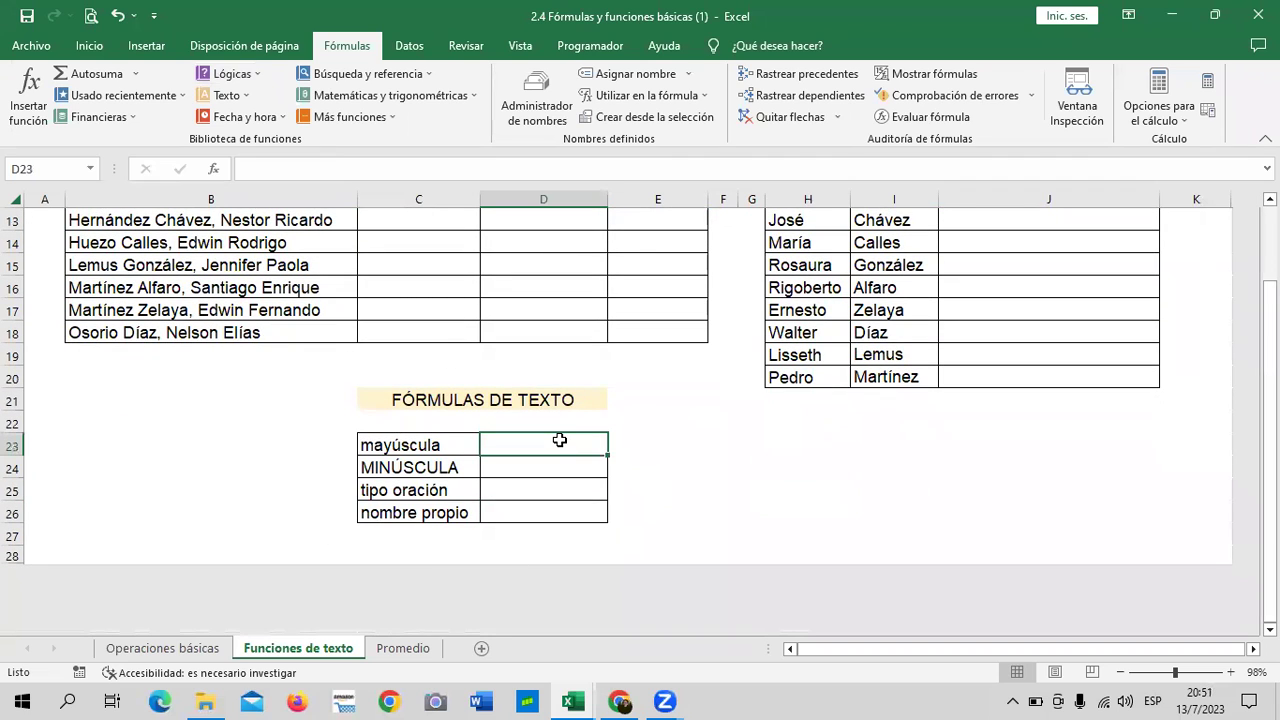
# Step: Enter =MAYUSC(C23) in D23 so it shows MAYÚSCULA, then review the source and result cells
pyautogui.write('=')
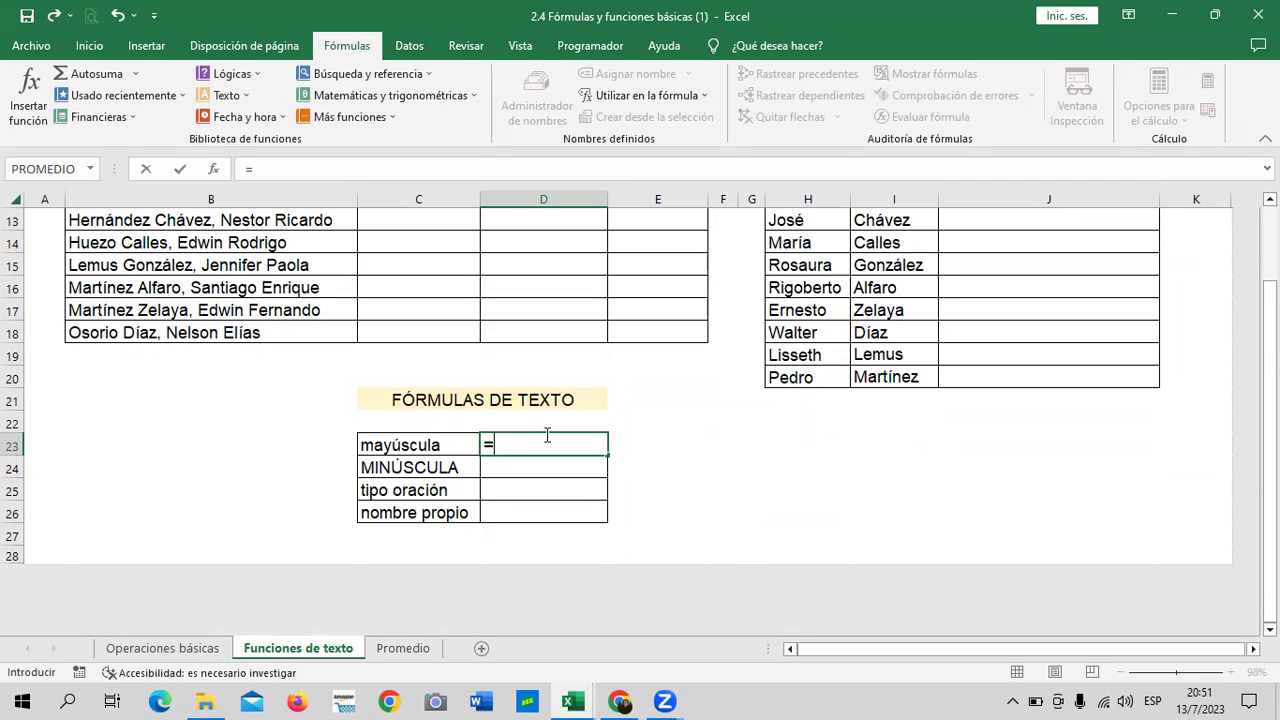
pyautogui.write('MAYU')
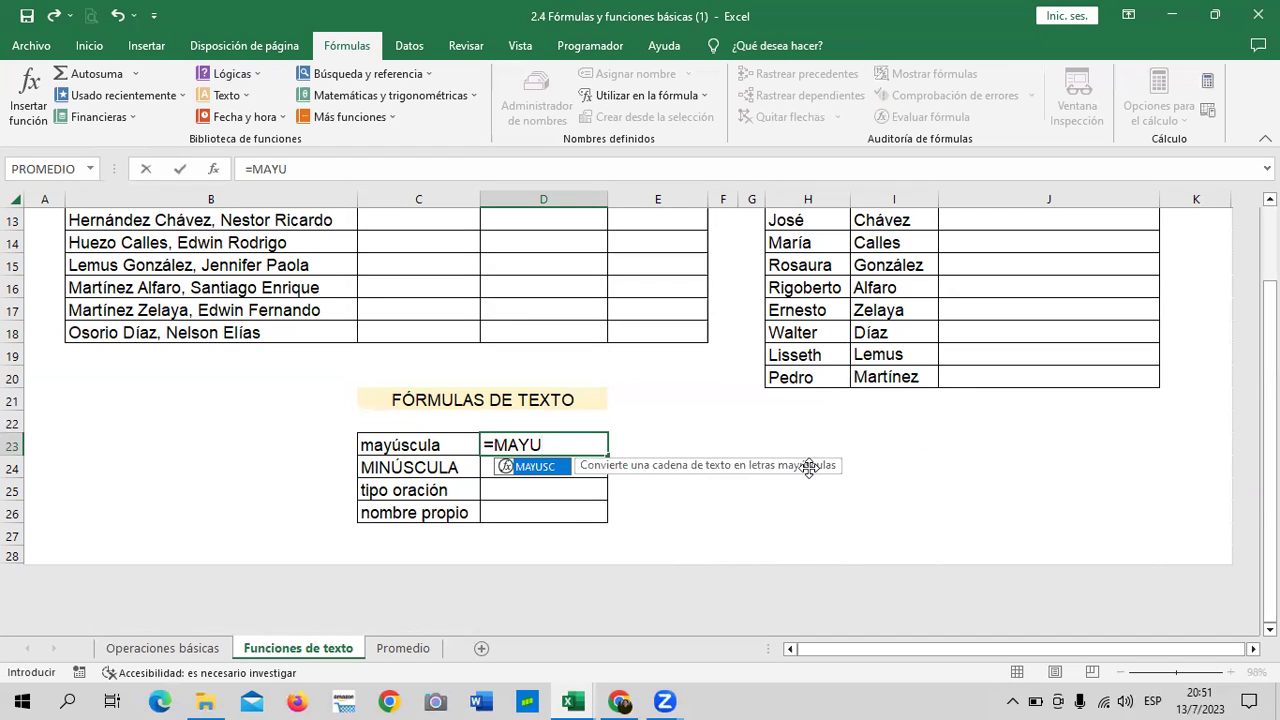
pyautogui.doubleClick(559, 467)
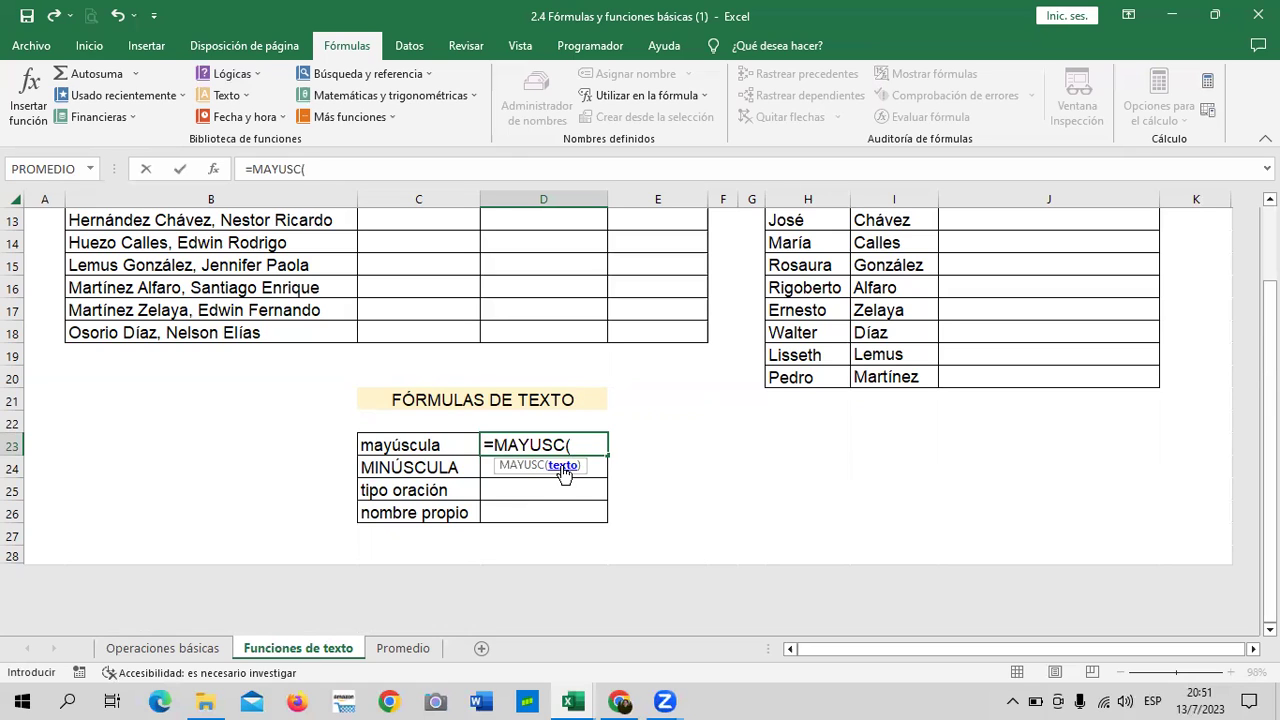
pyautogui.click(442, 444)
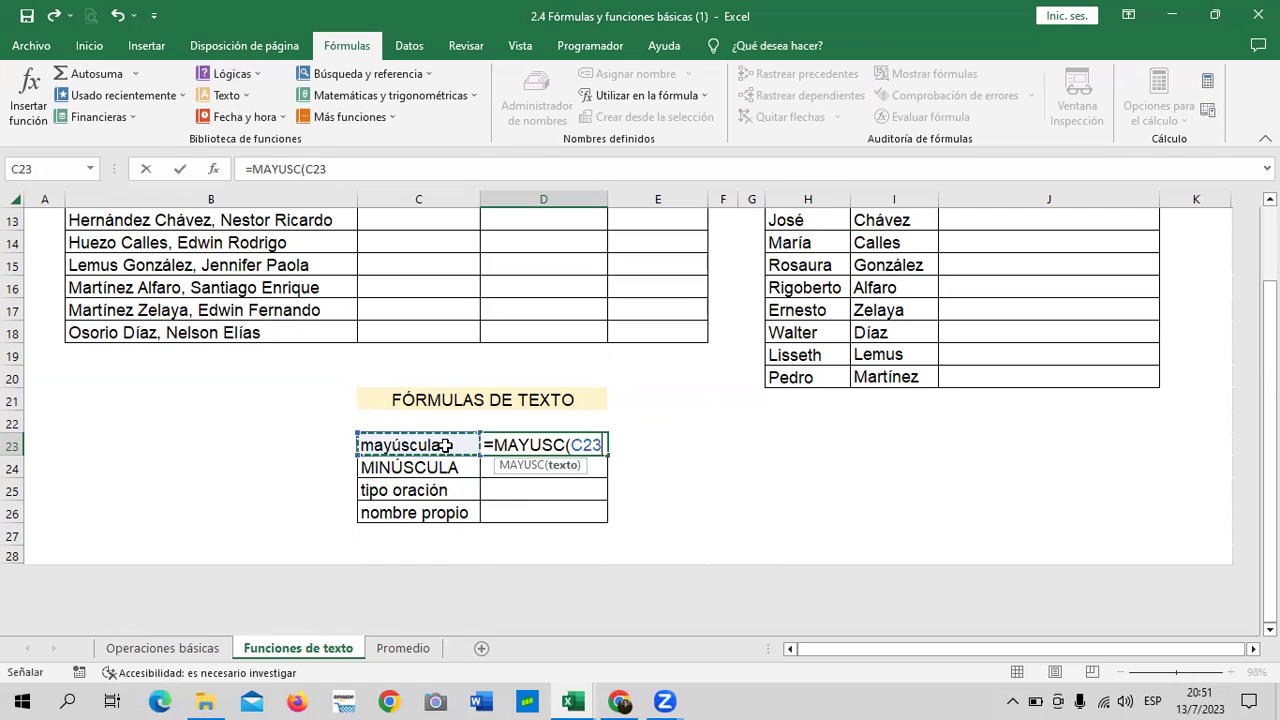
pyautogui.write(')')
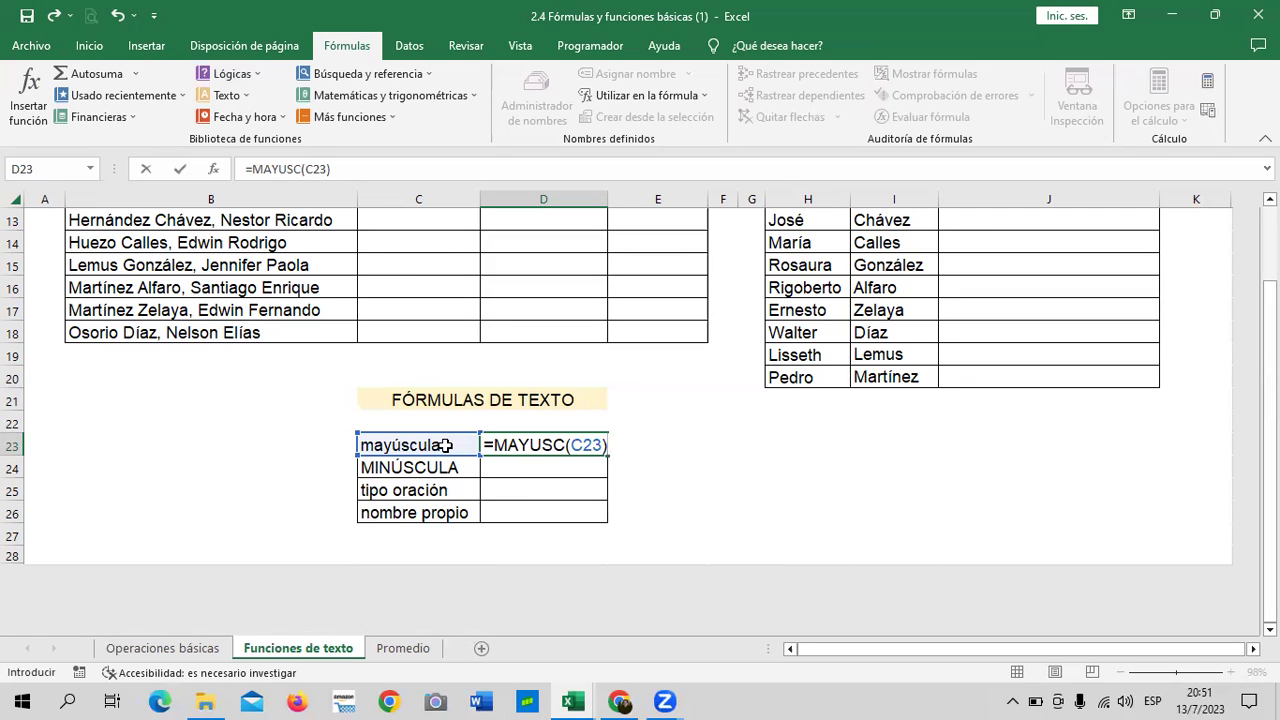
pyautogui.press('Return')
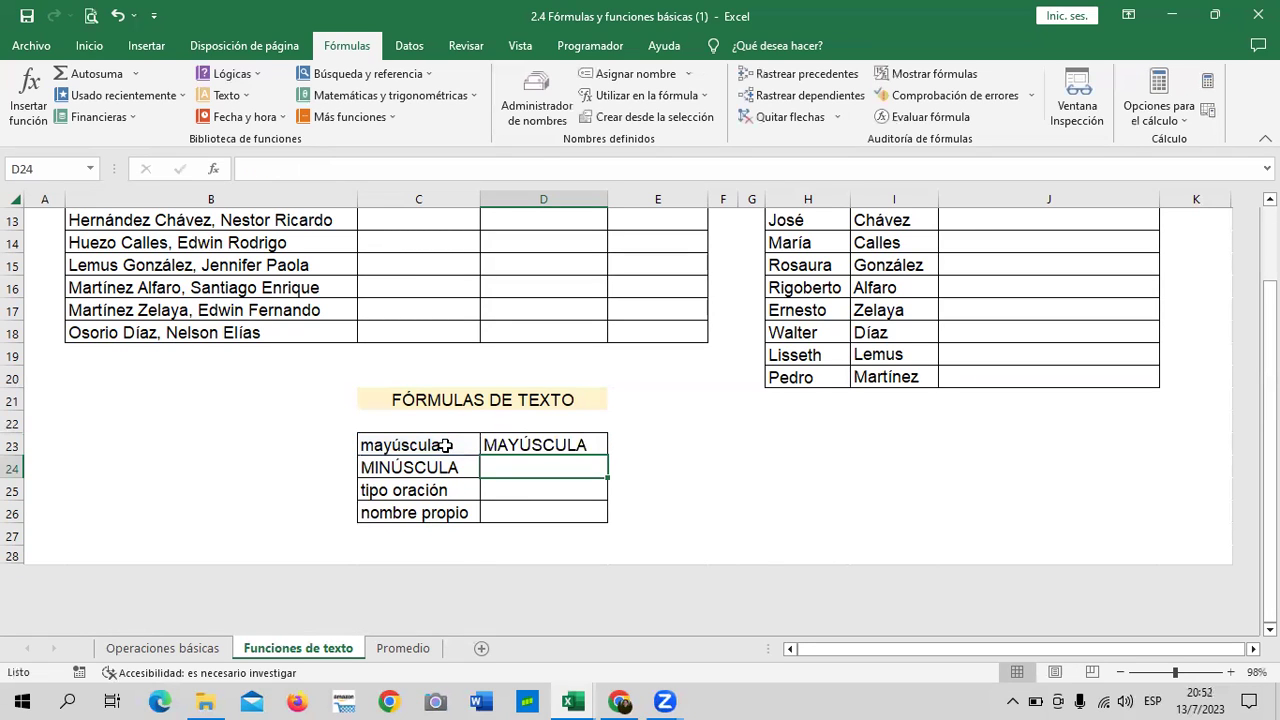
pyautogui.click(445, 445)
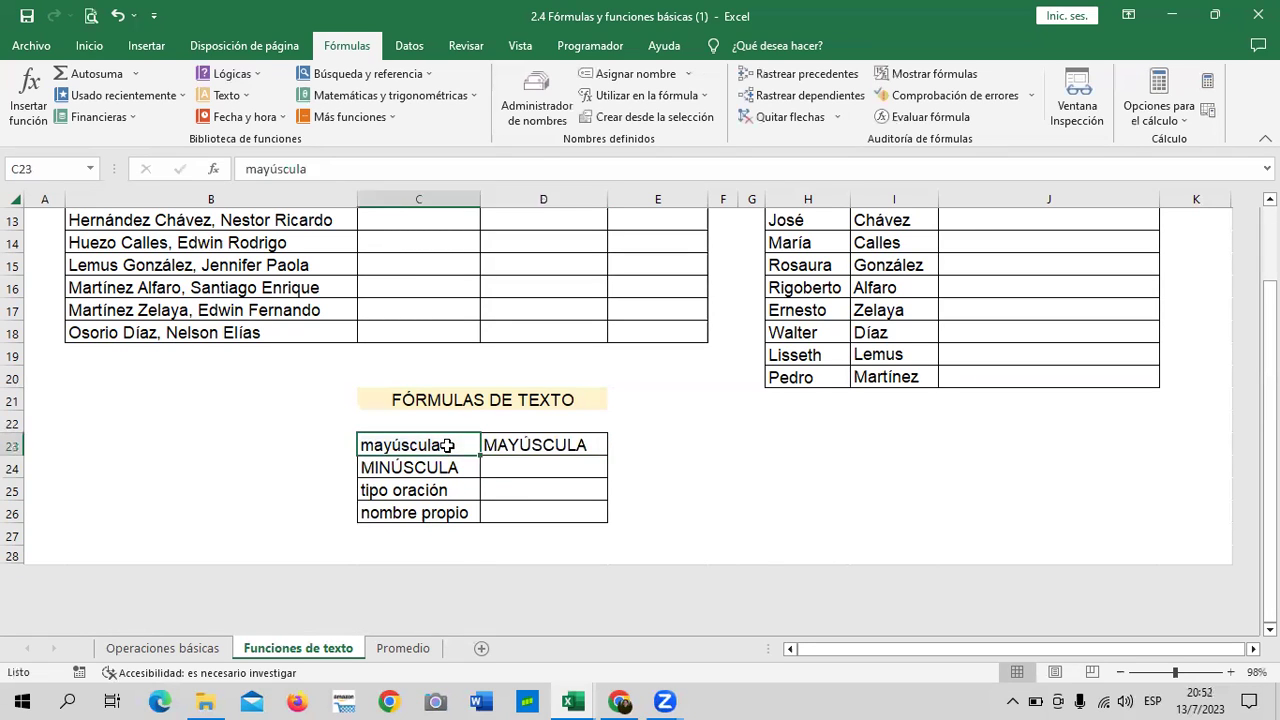
pyautogui.click(565, 460)
pyautogui.click(564, 441)
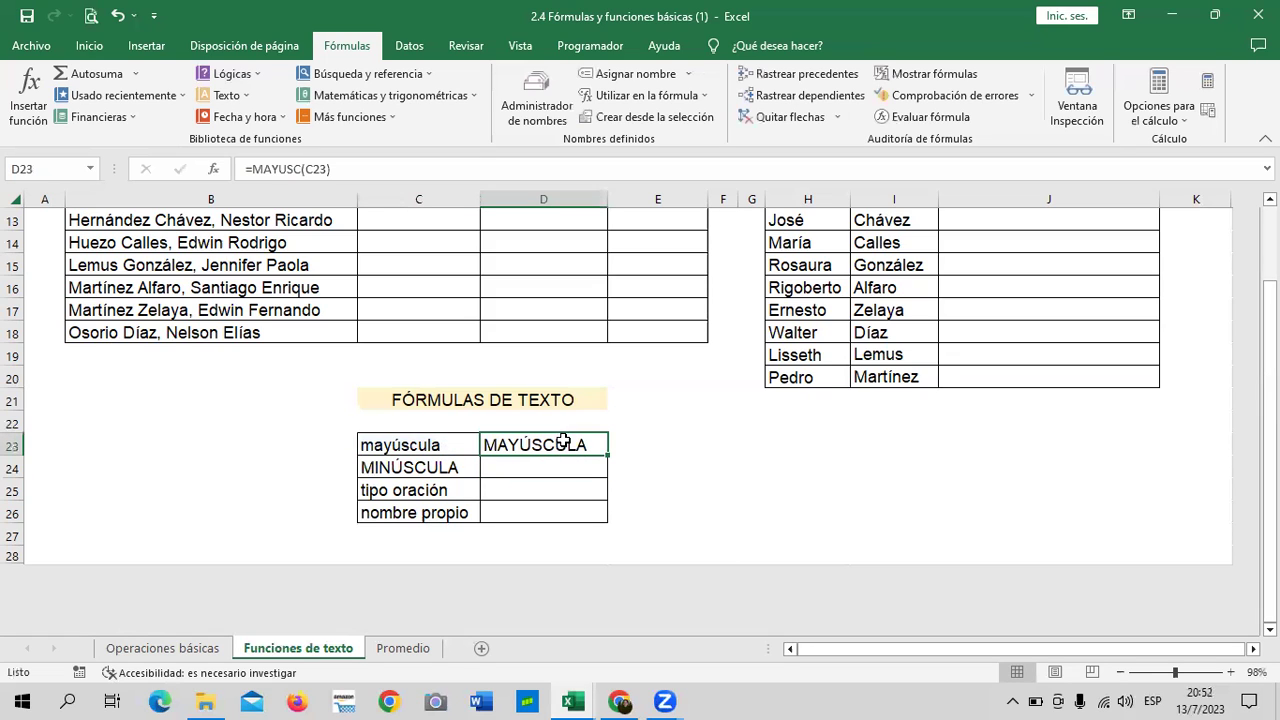
pyautogui.click(218, 332)
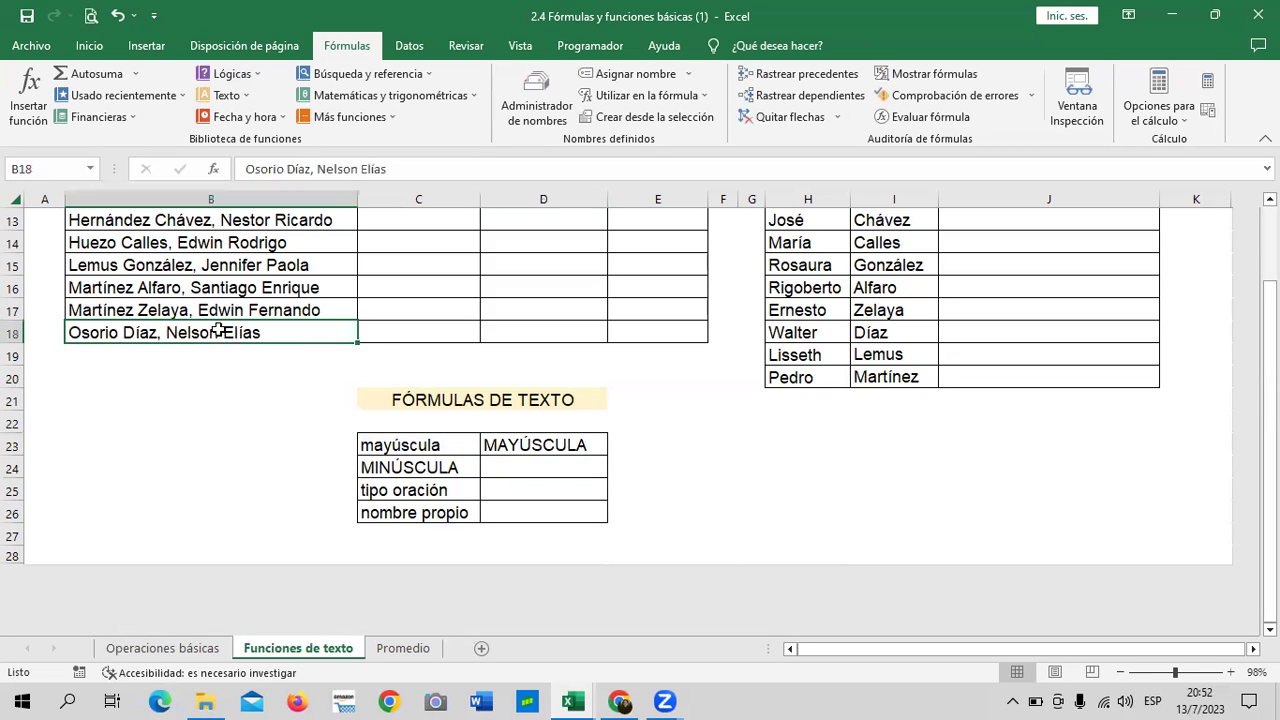
pyautogui.click(407, 329)
pyautogui.write('=')
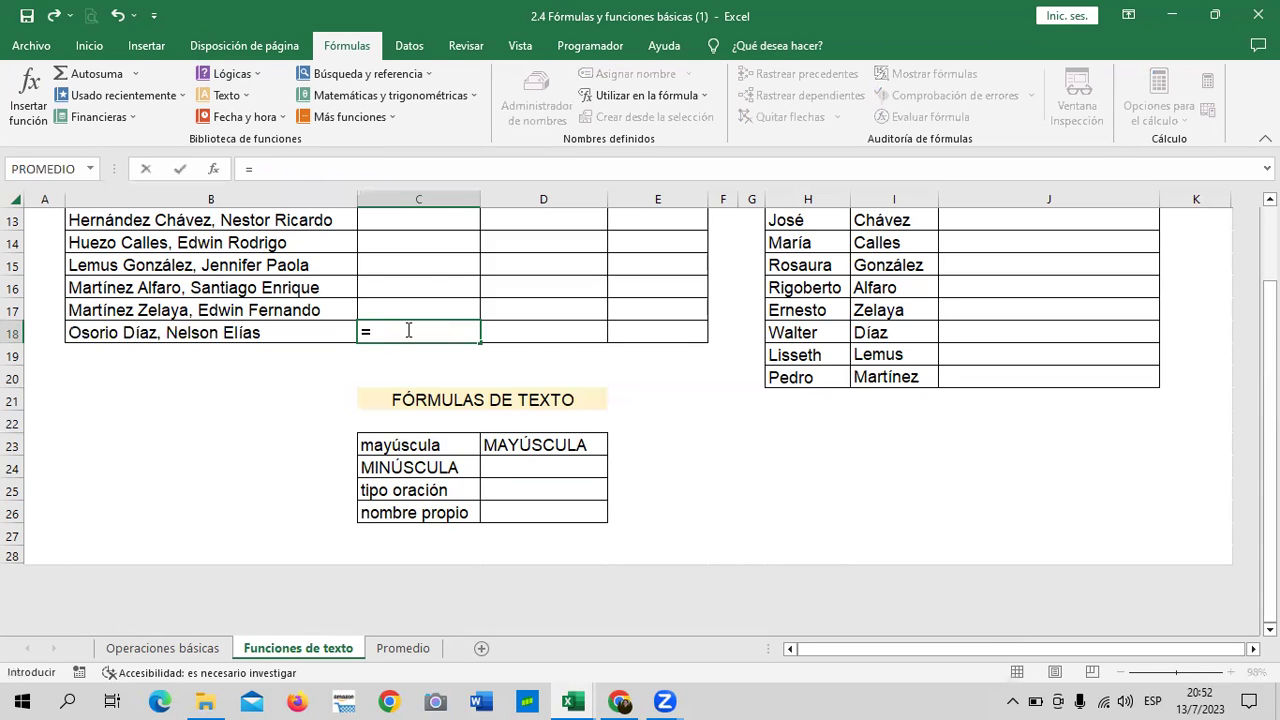
pyautogui.write('MAYUSC(')
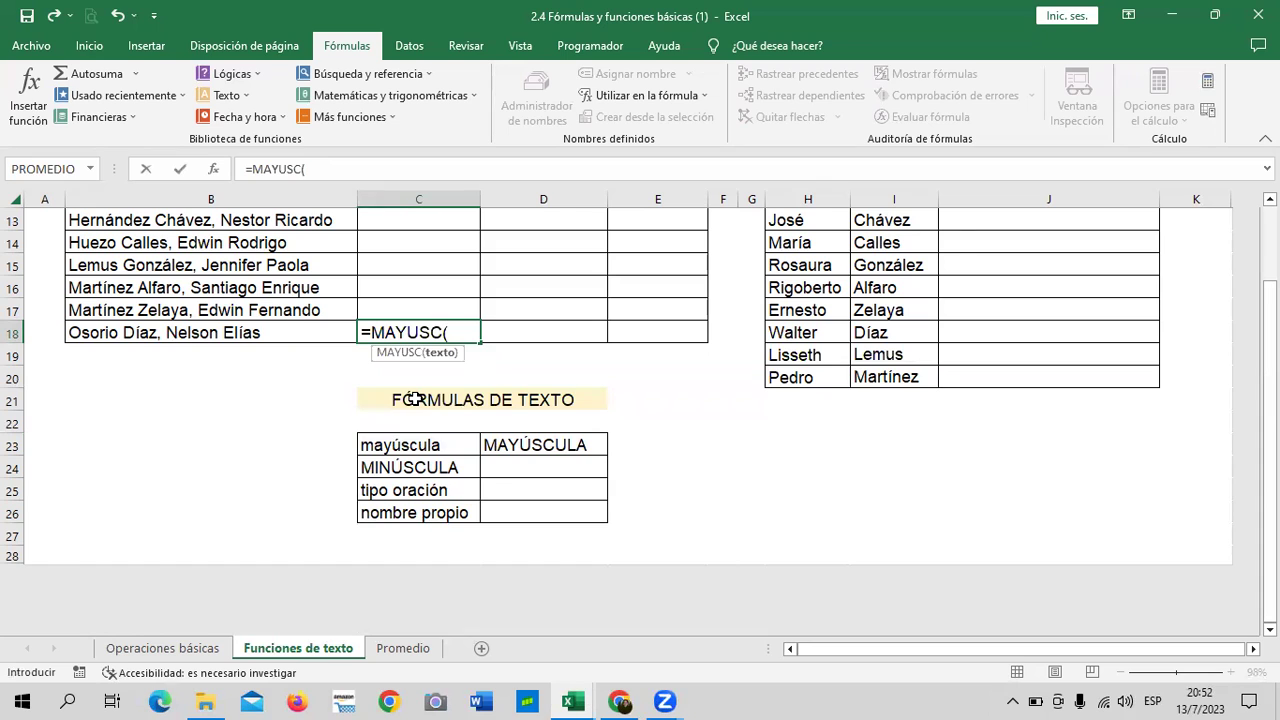
pyautogui.click(289, 331)
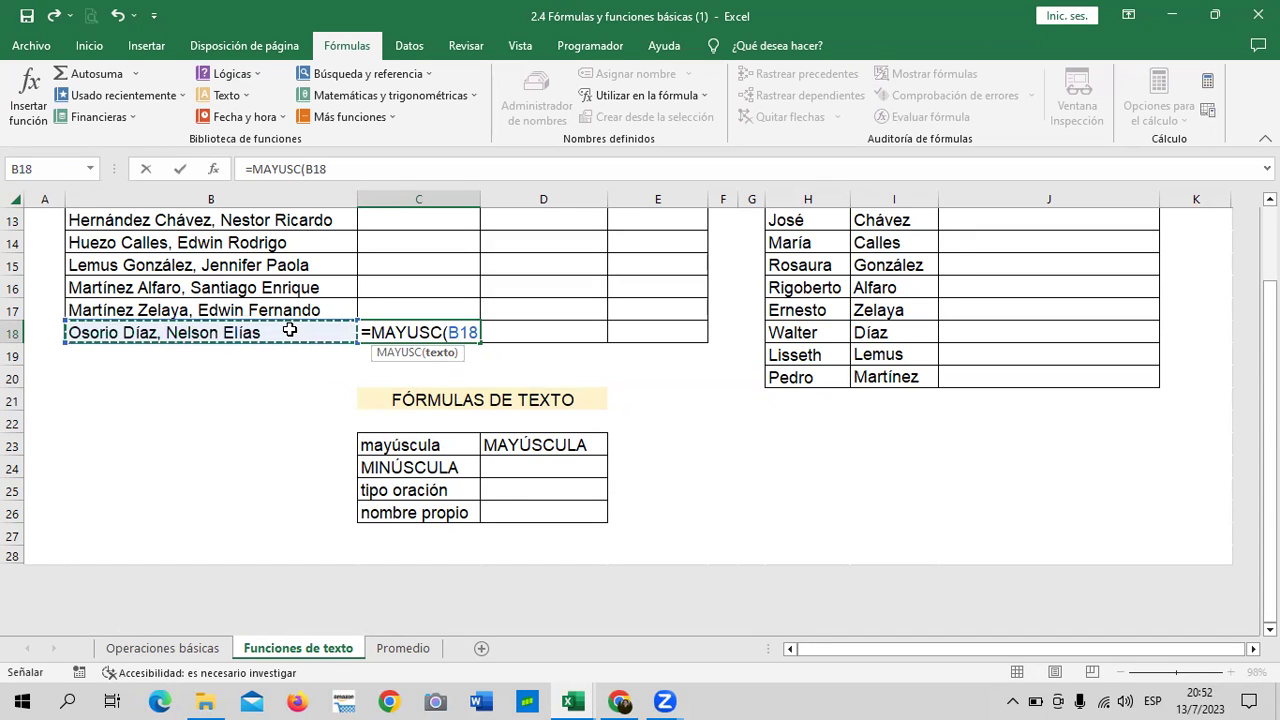
pyautogui.write(')')
pyautogui.press('Return')
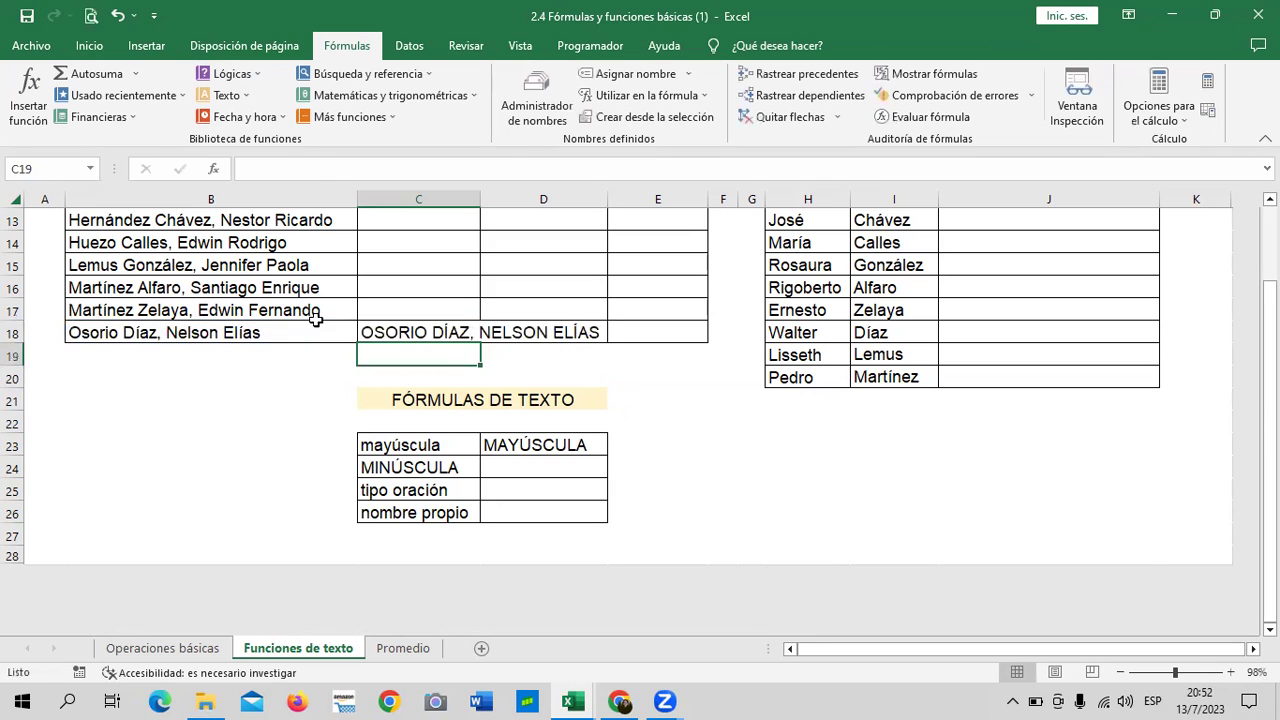
pyautogui.click(686, 405)
pyautogui.click(441, 331)
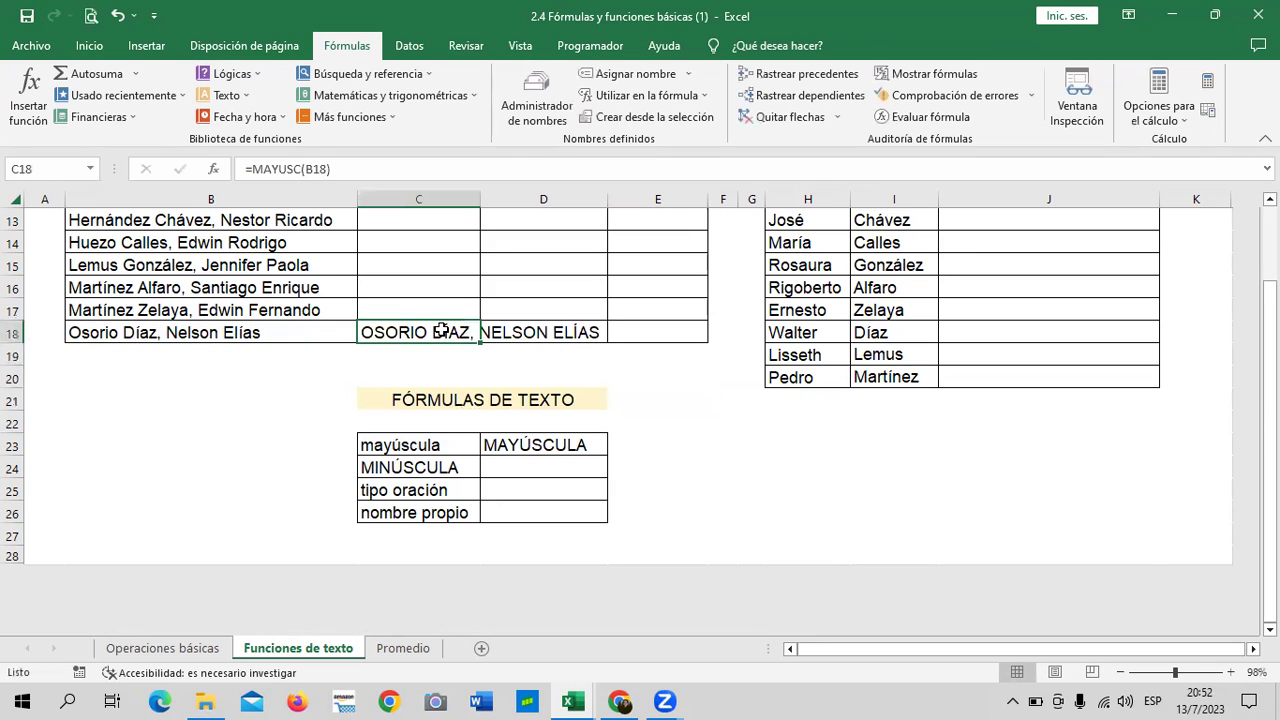
pyautogui.click(680, 400)
pyautogui.click(451, 331)
pyautogui.press('BackSpace')
# Step: Enter =MINUSC(C24) in D24 so the MINÚSCULA label appears as minúscula
pyautogui.click(690, 465)
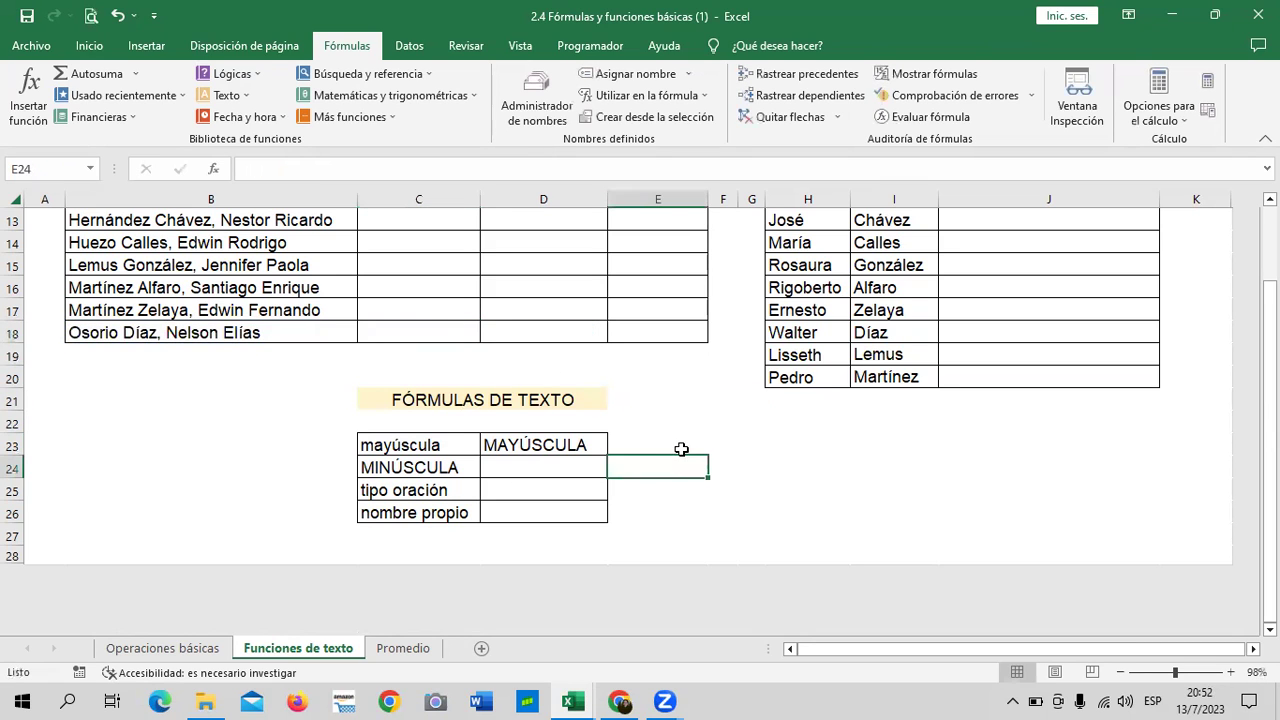
pyautogui.click(494, 468)
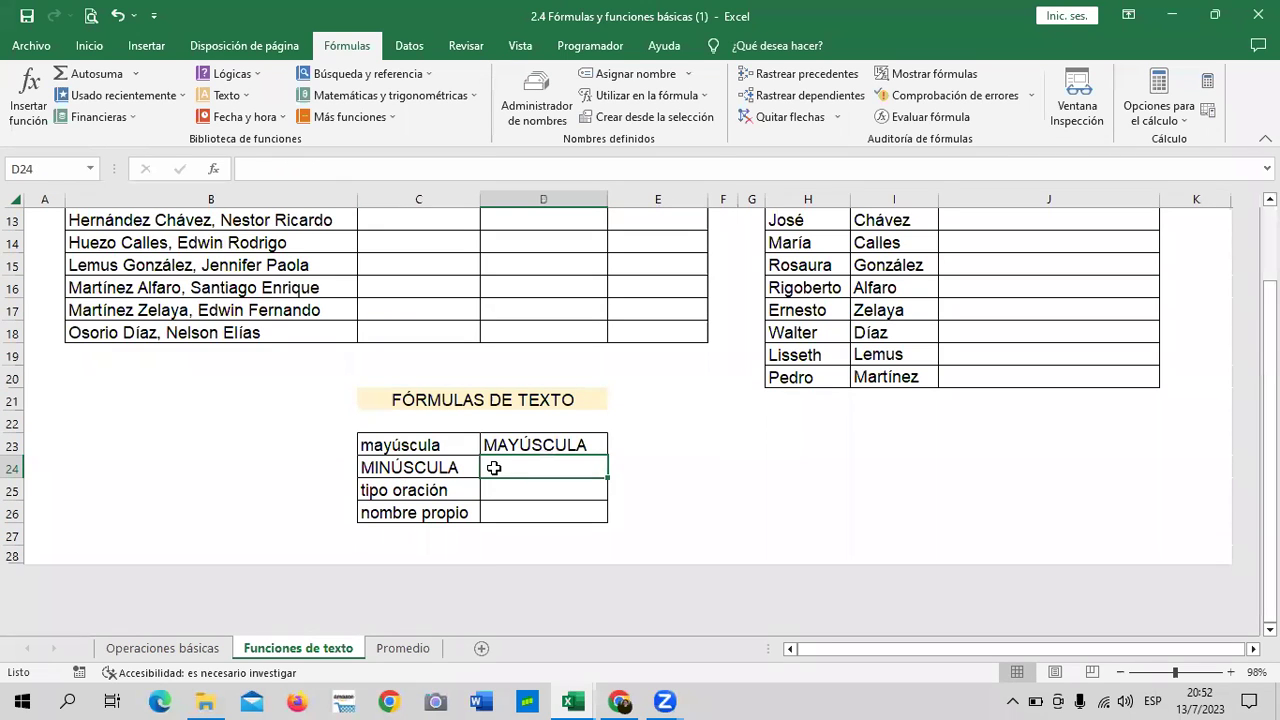
pyautogui.write('=')
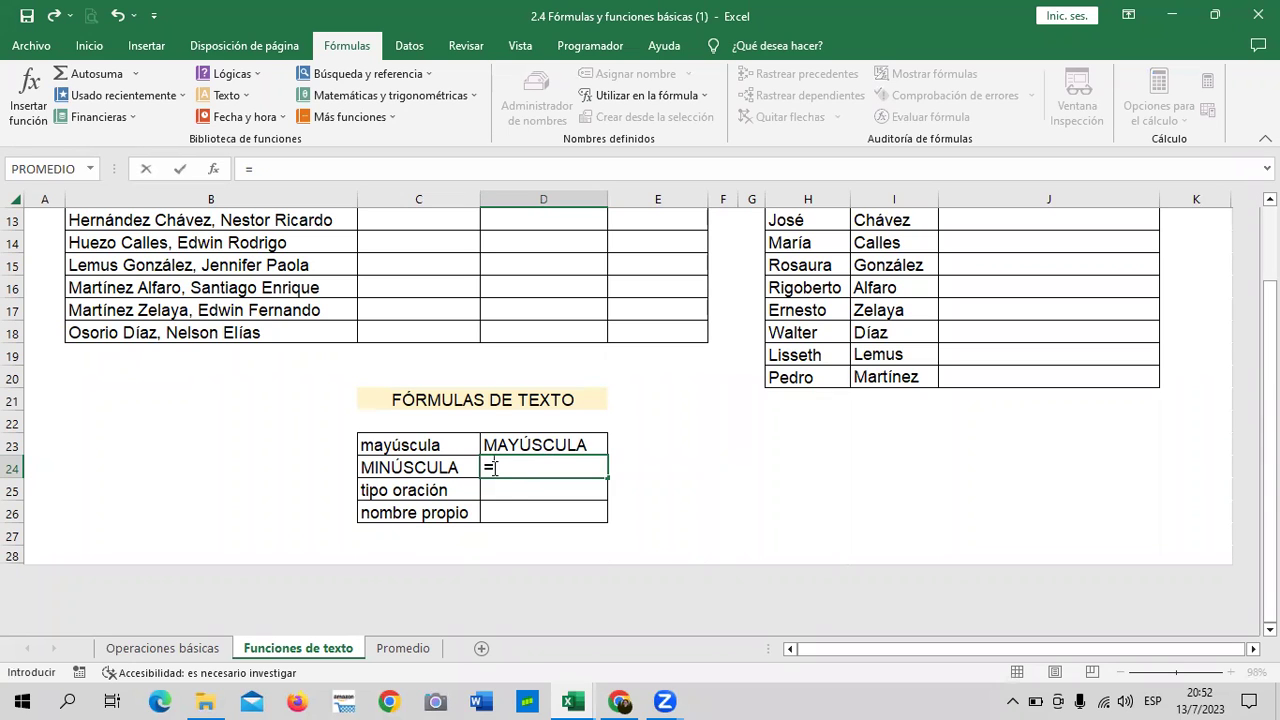
pyautogui.write('MIS')
pyautogui.press('BackSpace')
pyautogui.press('BackSpace')
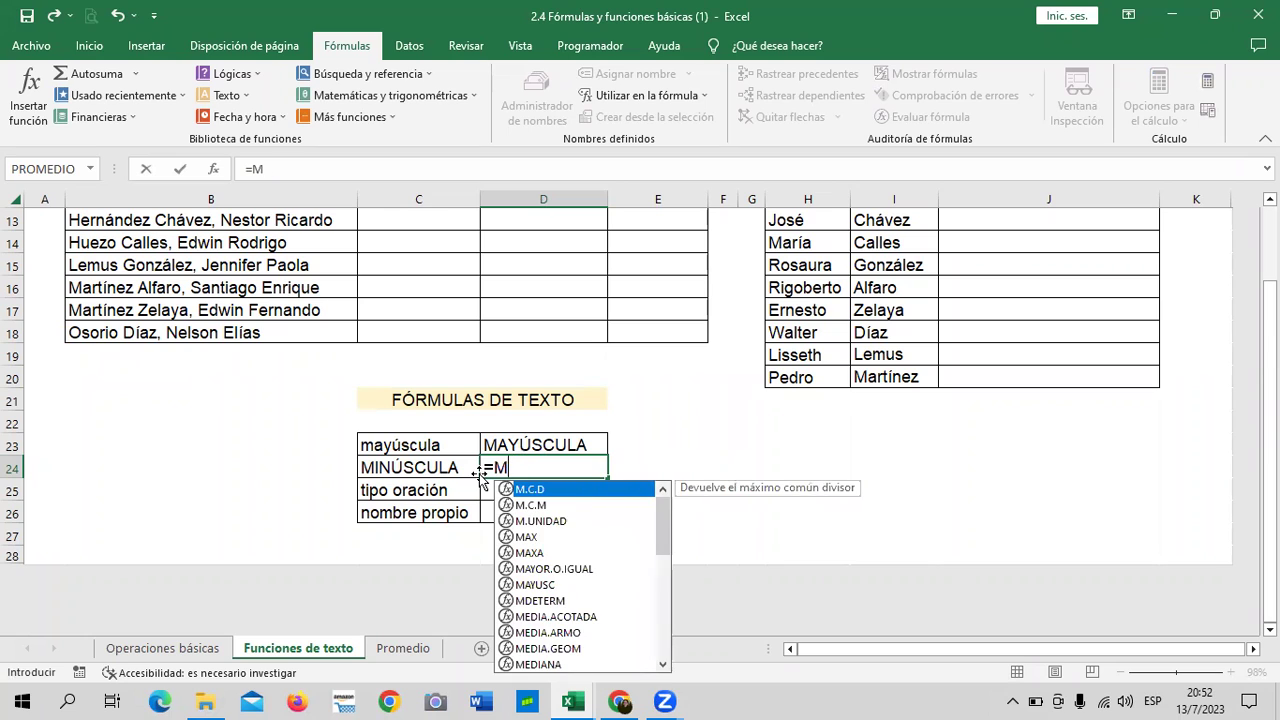
pyautogui.write('INU')
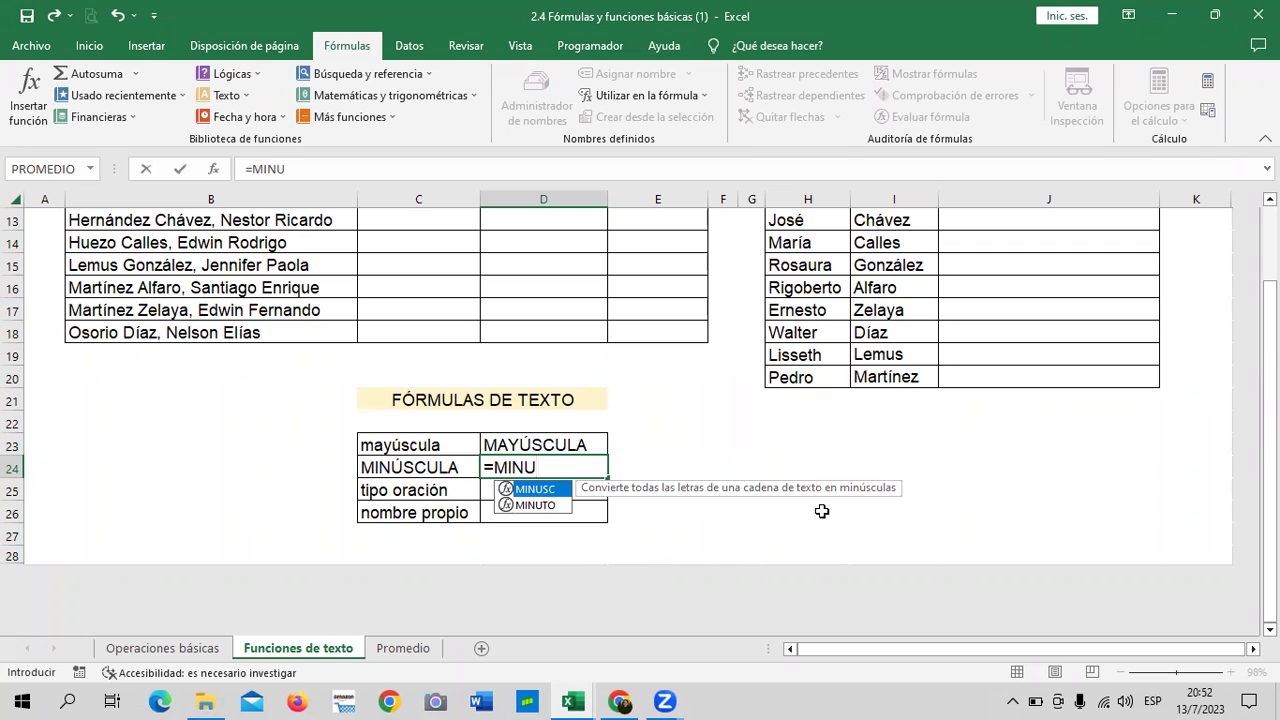
pyautogui.doubleClick(545, 490)
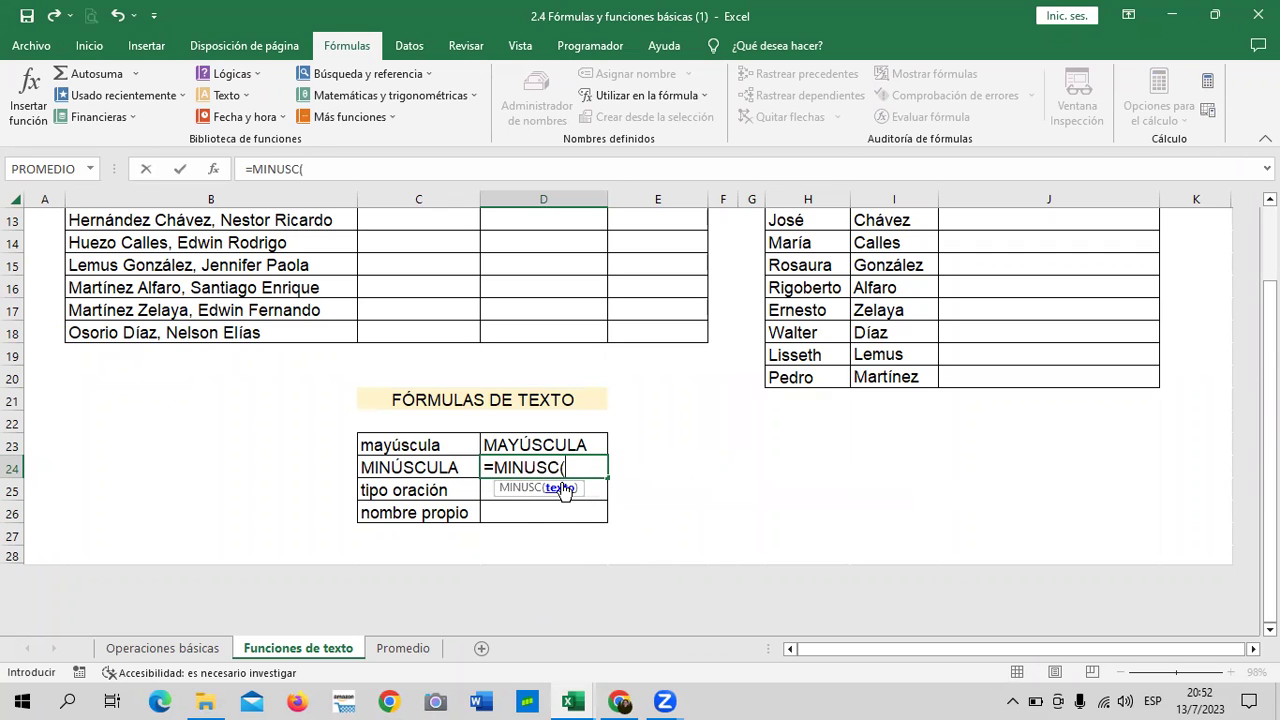
pyautogui.click(436, 465)
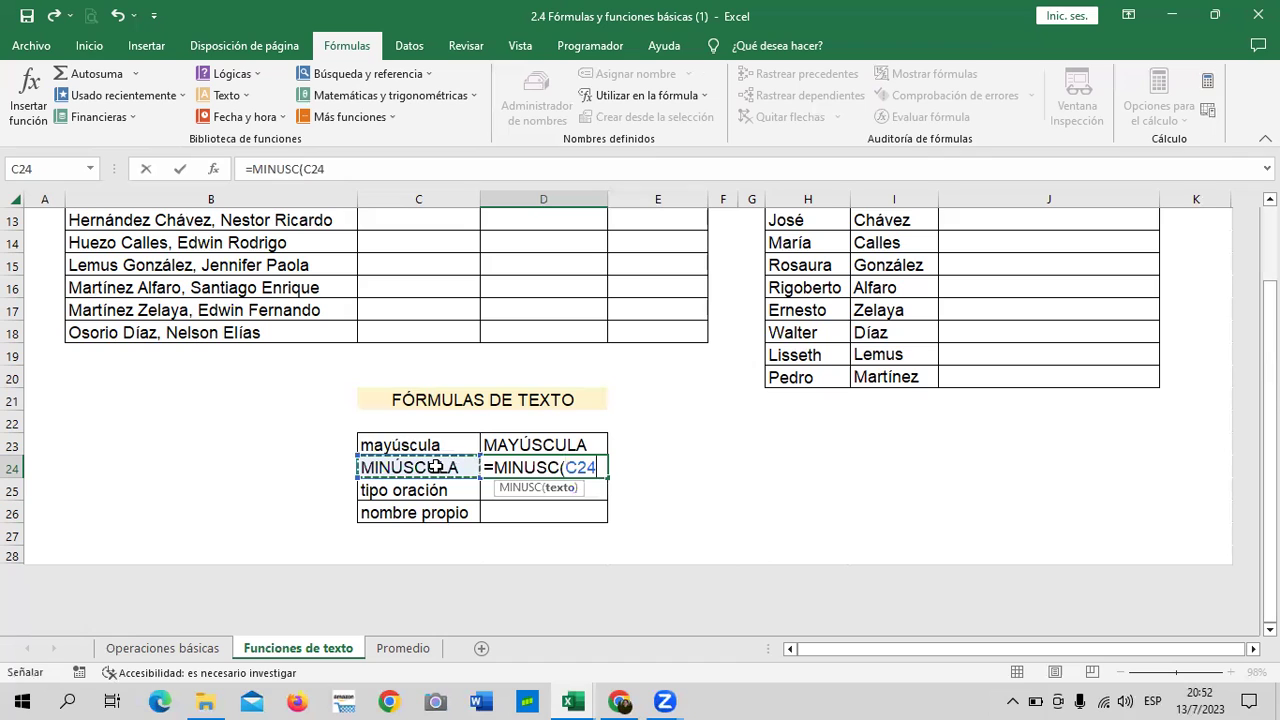
pyautogui.write(')')
pyautogui.press('Return')
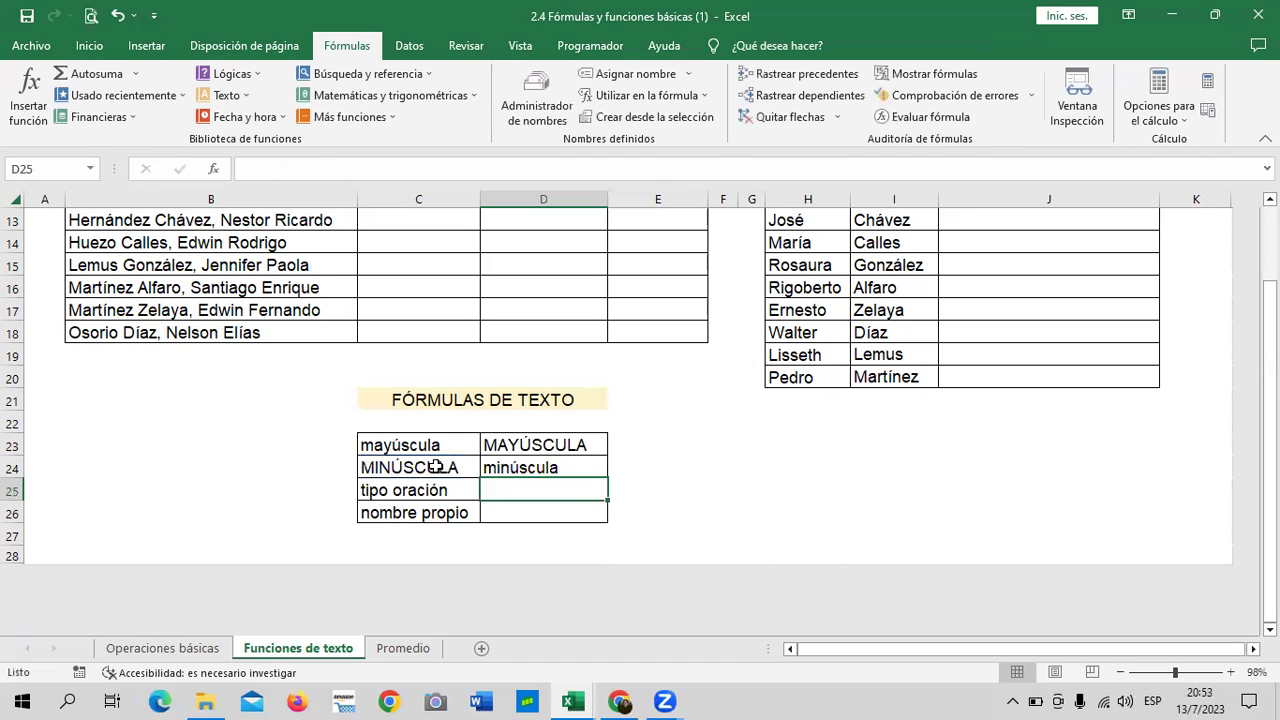
pyautogui.click(545, 467)
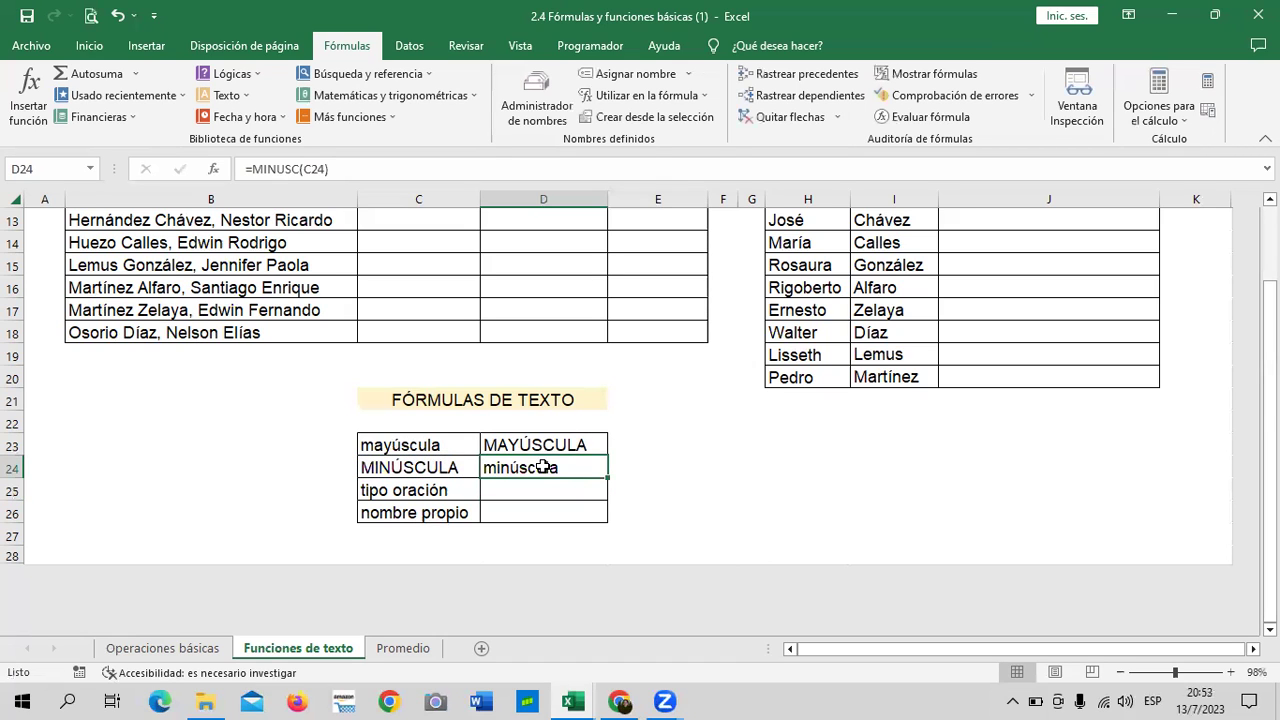
pyautogui.click(756, 487)
pyautogui.click(456, 331)
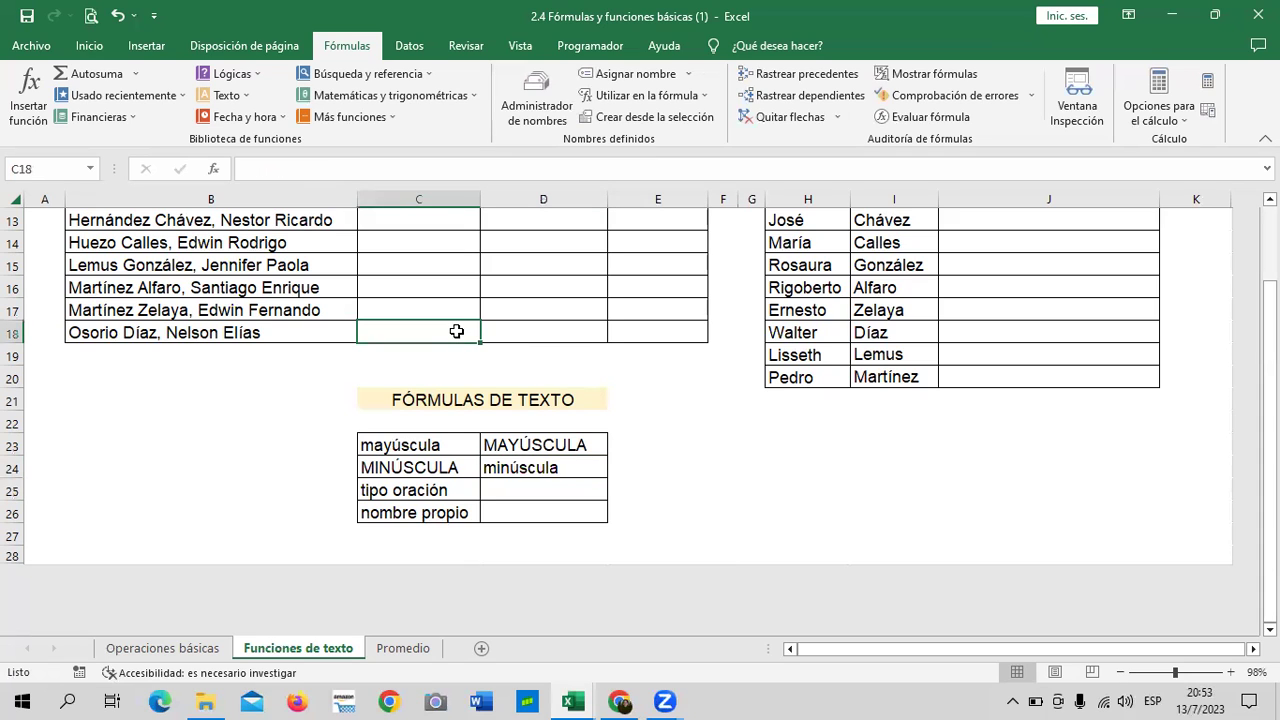
pyautogui.write('=MINI')
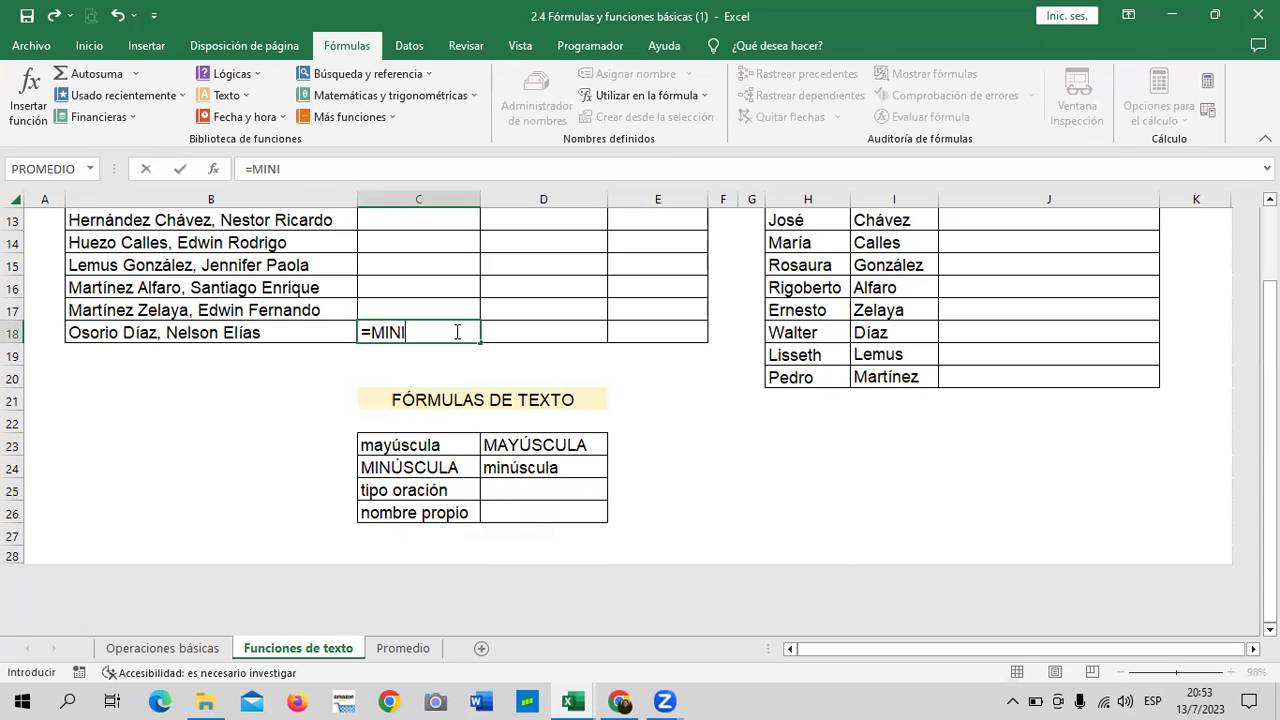
pyautogui.write('S')
pyautogui.press('BackSpace')
pyautogui.press('BackSpace')
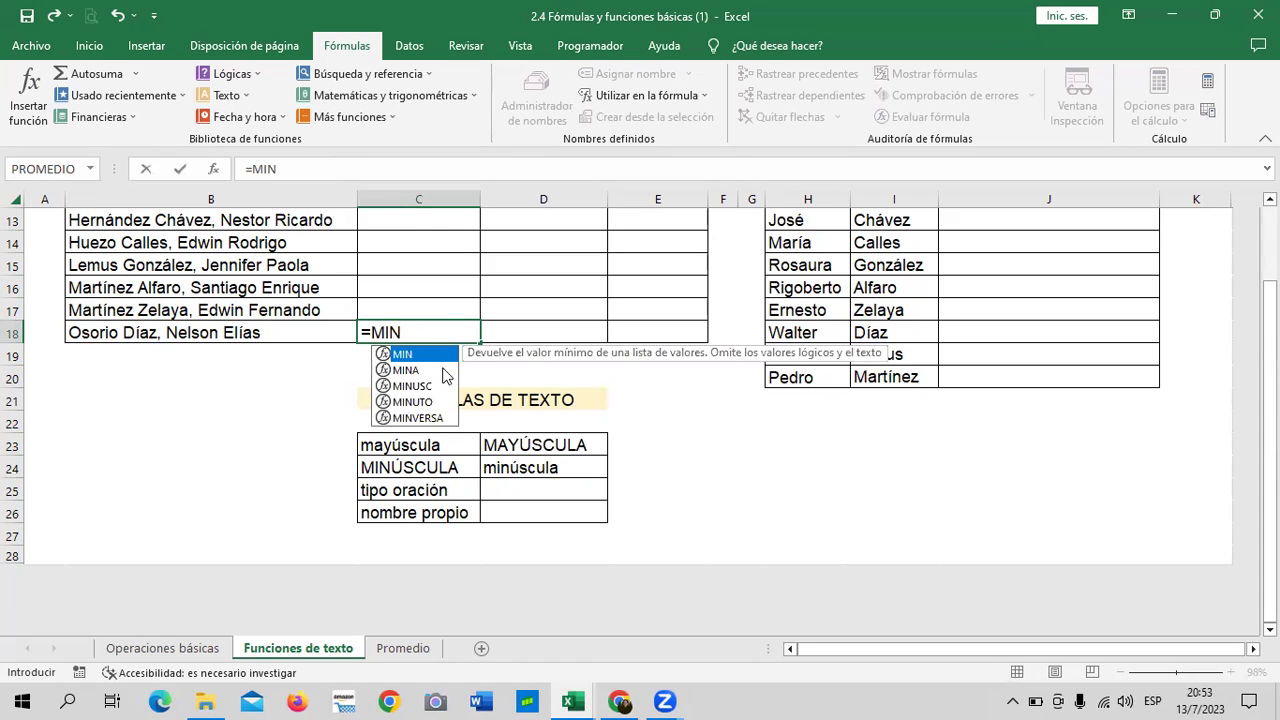
pyautogui.write('U')
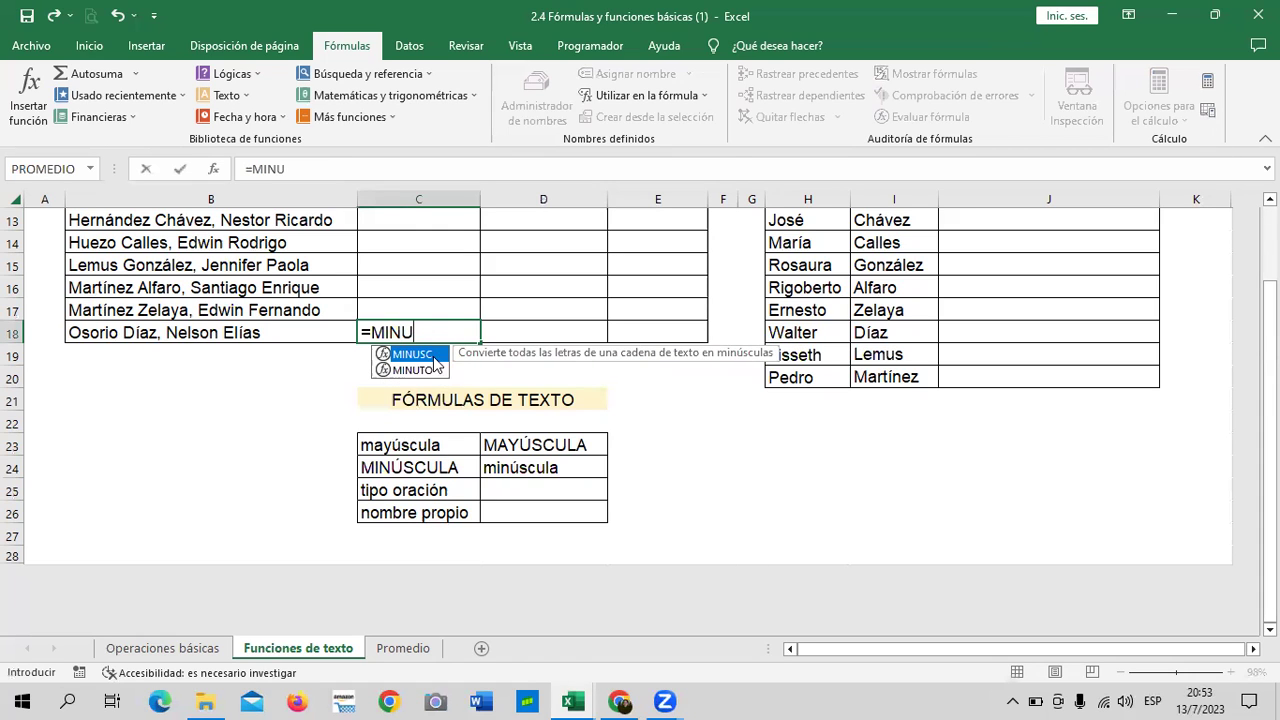
pyautogui.doubleClick(434, 356)
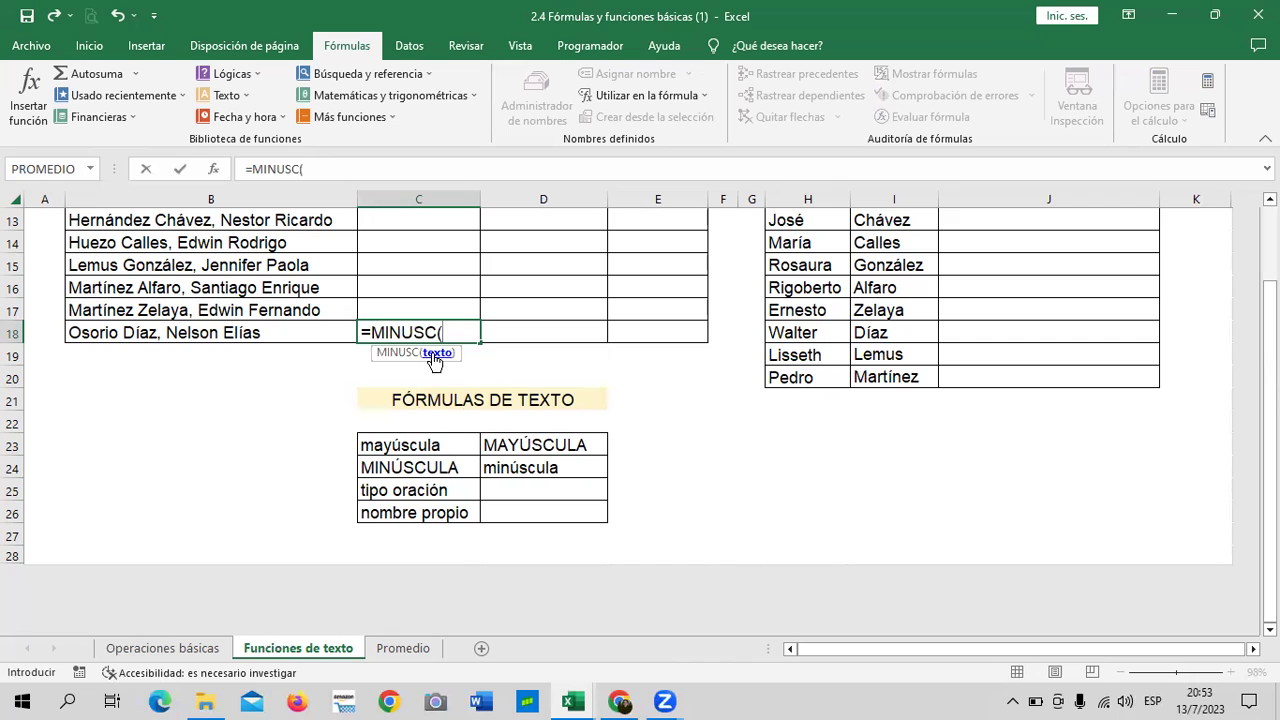
pyautogui.click(297, 332)
pyautogui.press('Return')
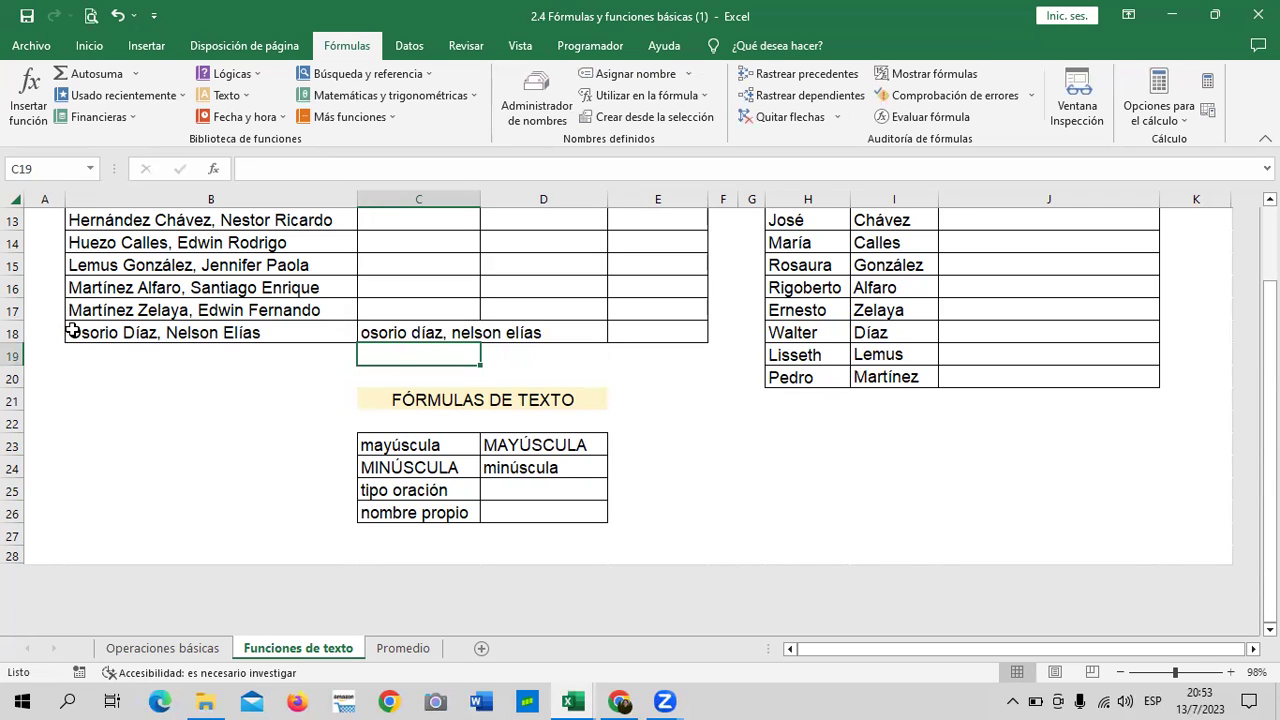
pyautogui.click(690, 372)
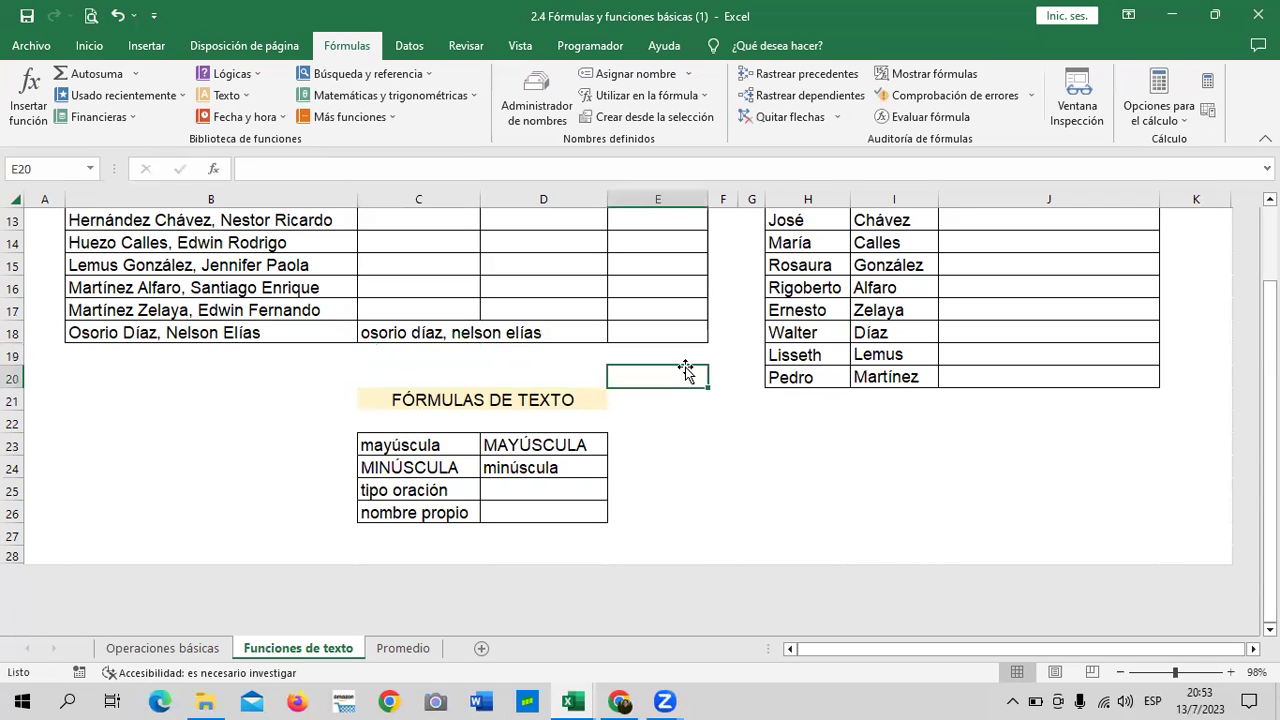
pyautogui.click(389, 340)
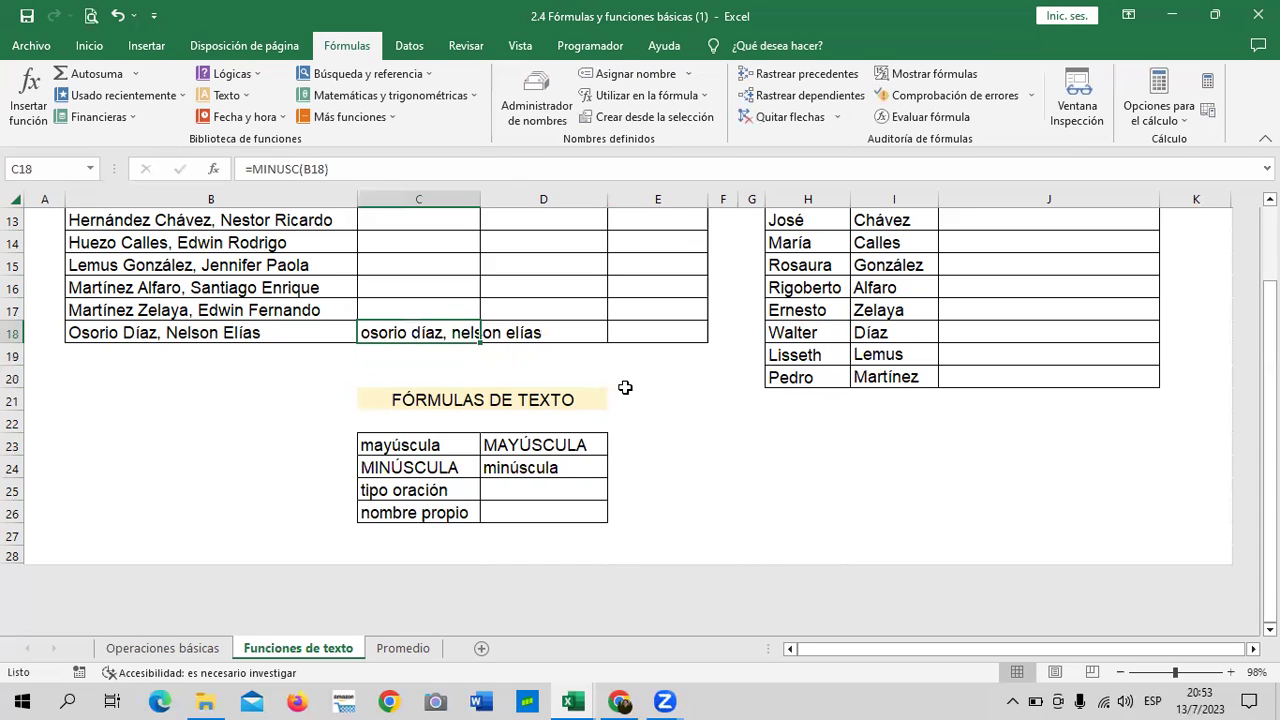
pyautogui.press('BackSpace')
pyautogui.click(651, 397)
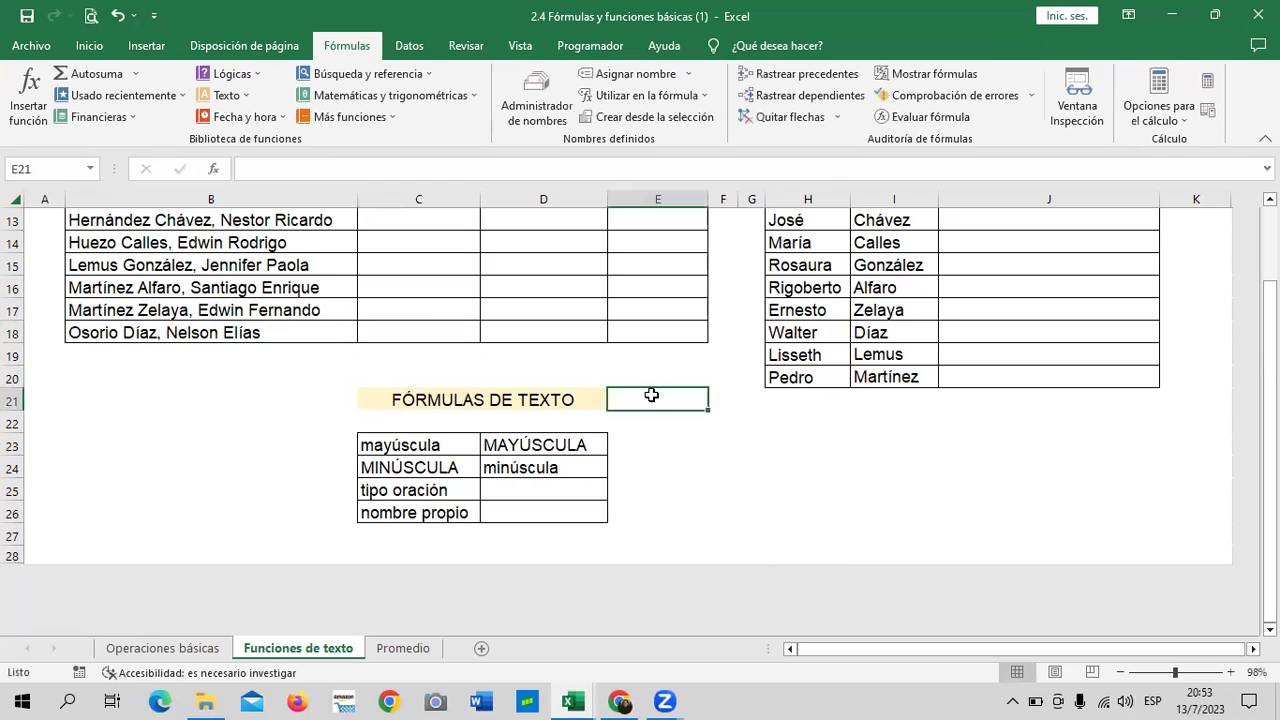
pyautogui.click(518, 484)
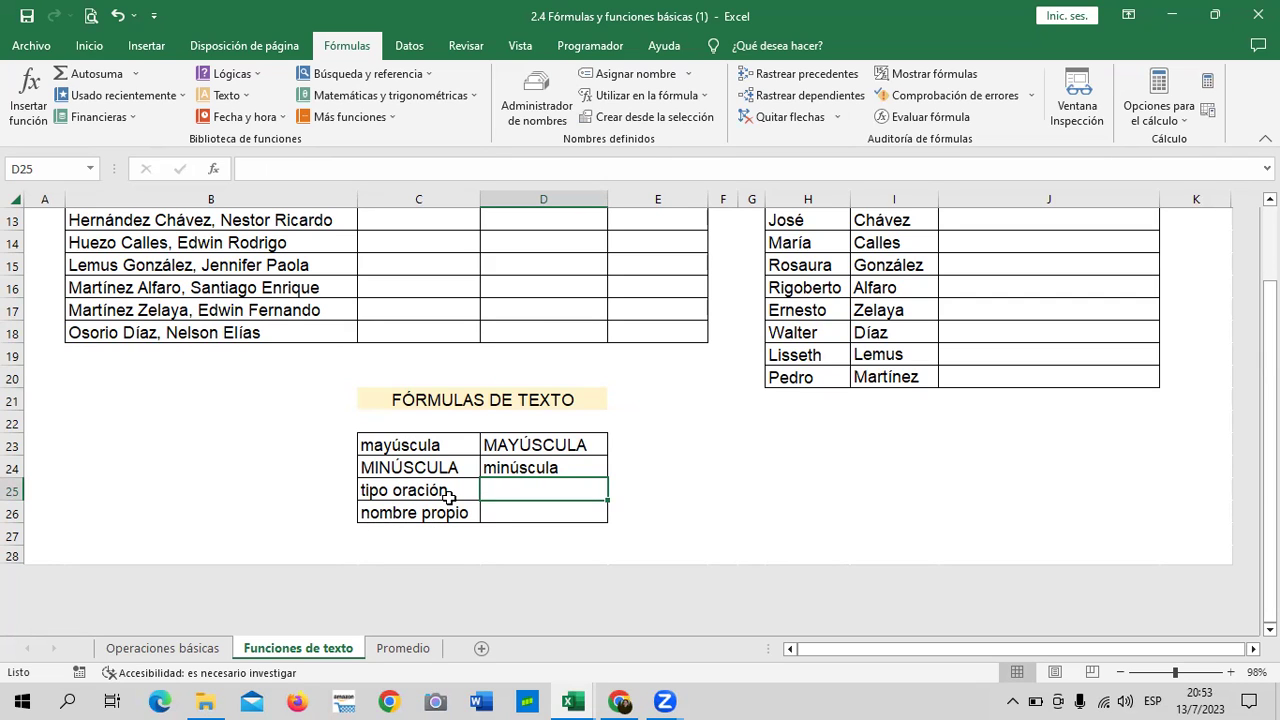
# Step: Enter =NOMPROPIO(C25) in D25 so the tipo oración label becomes Tipo Oración
pyautogui.click(428, 513)
pyautogui.click(424, 488)
pyautogui.click(418, 515)
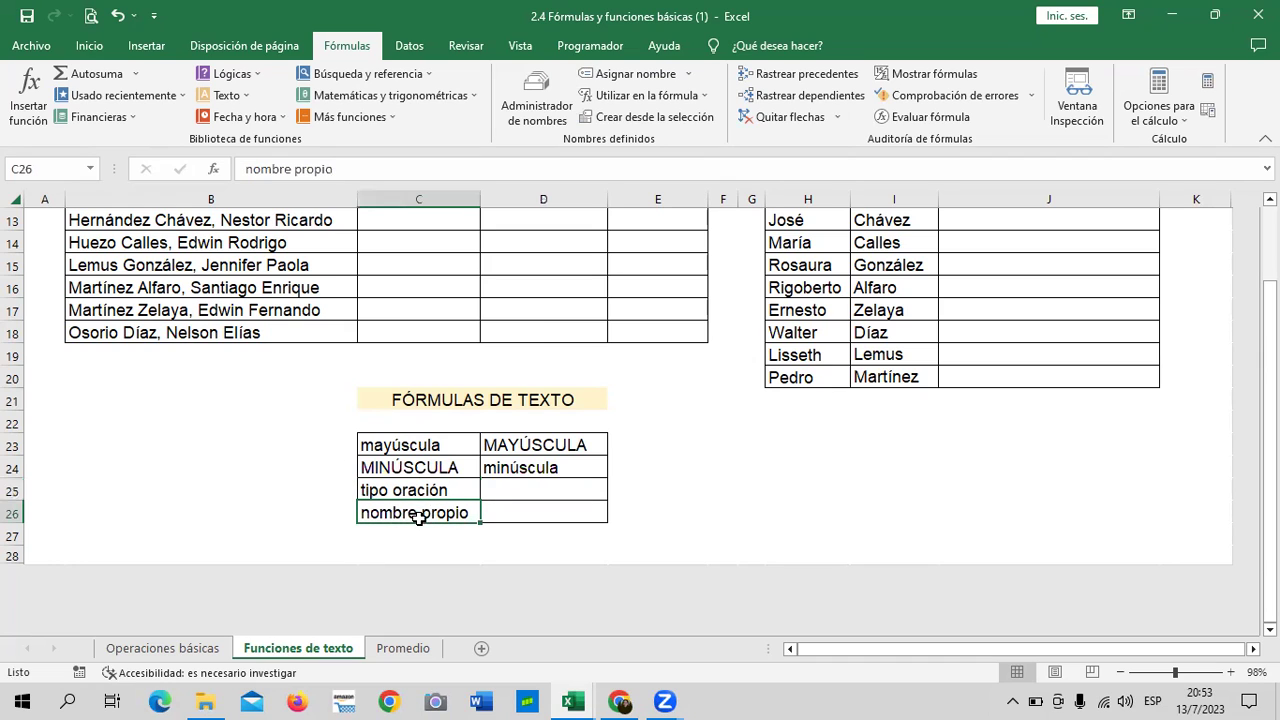
pyautogui.click(422, 489)
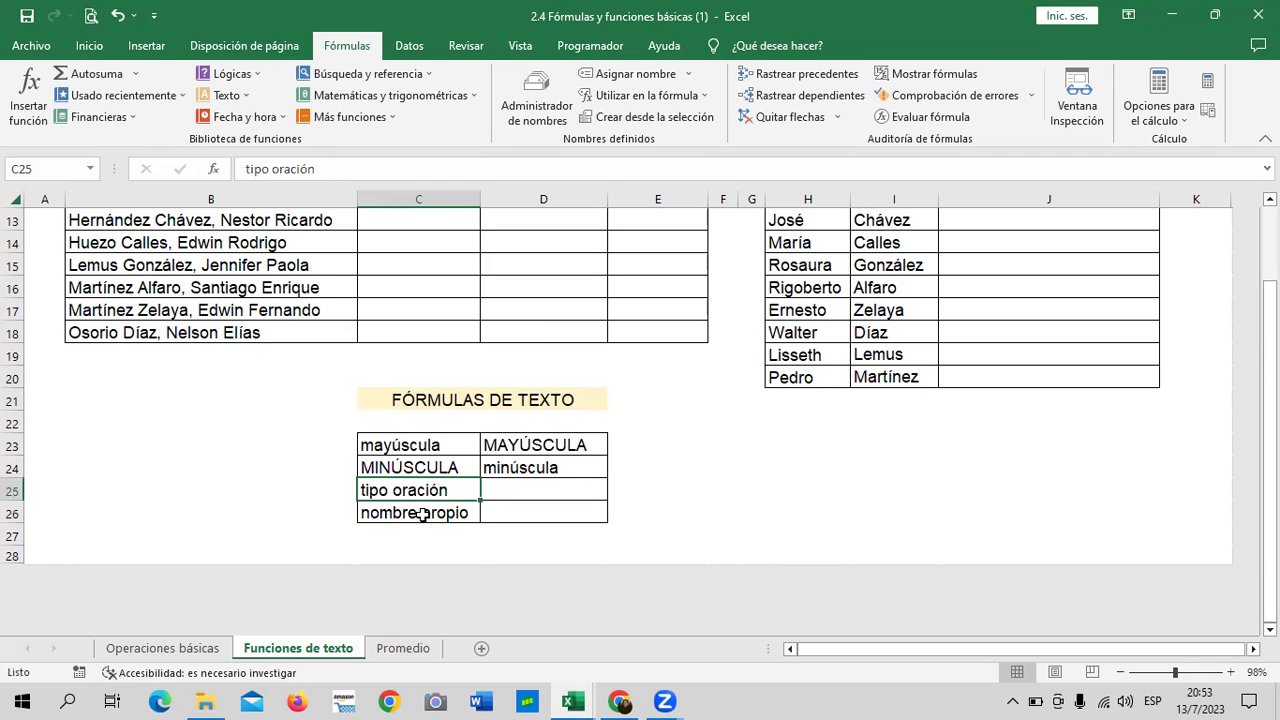
pyautogui.click(456, 517)
pyautogui.click(503, 490)
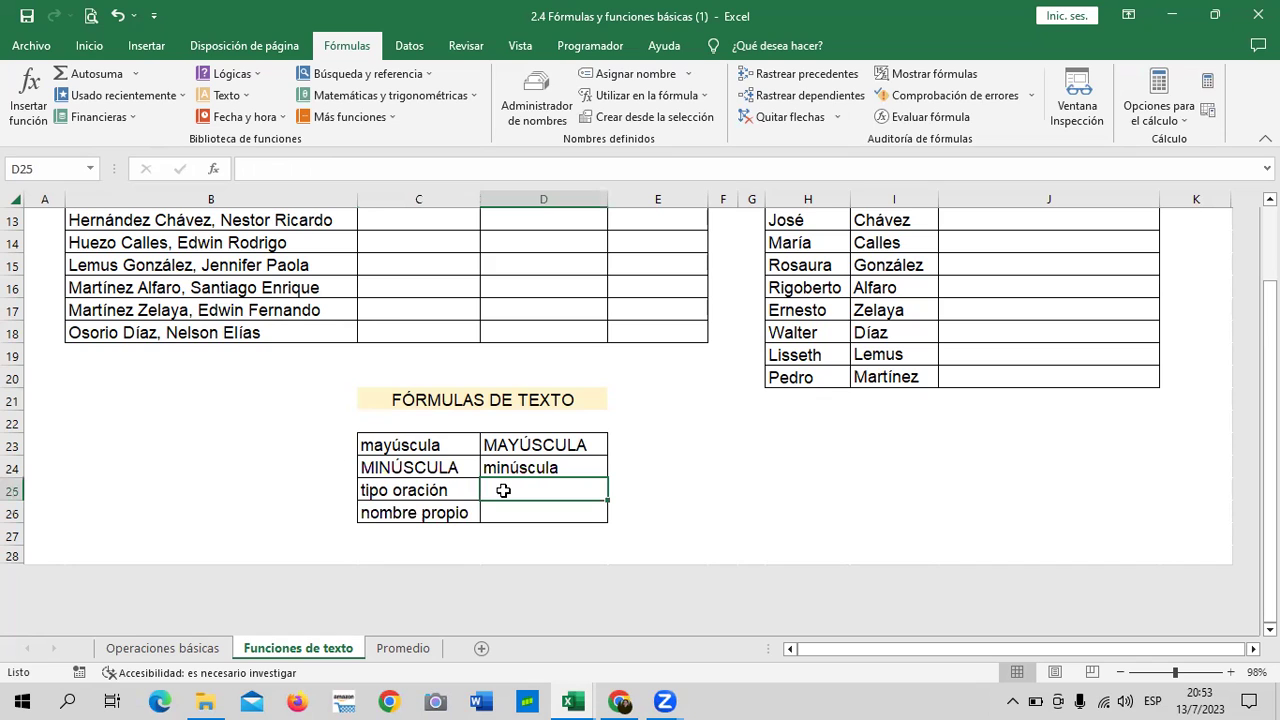
pyautogui.write('=NOMPROPIO(')
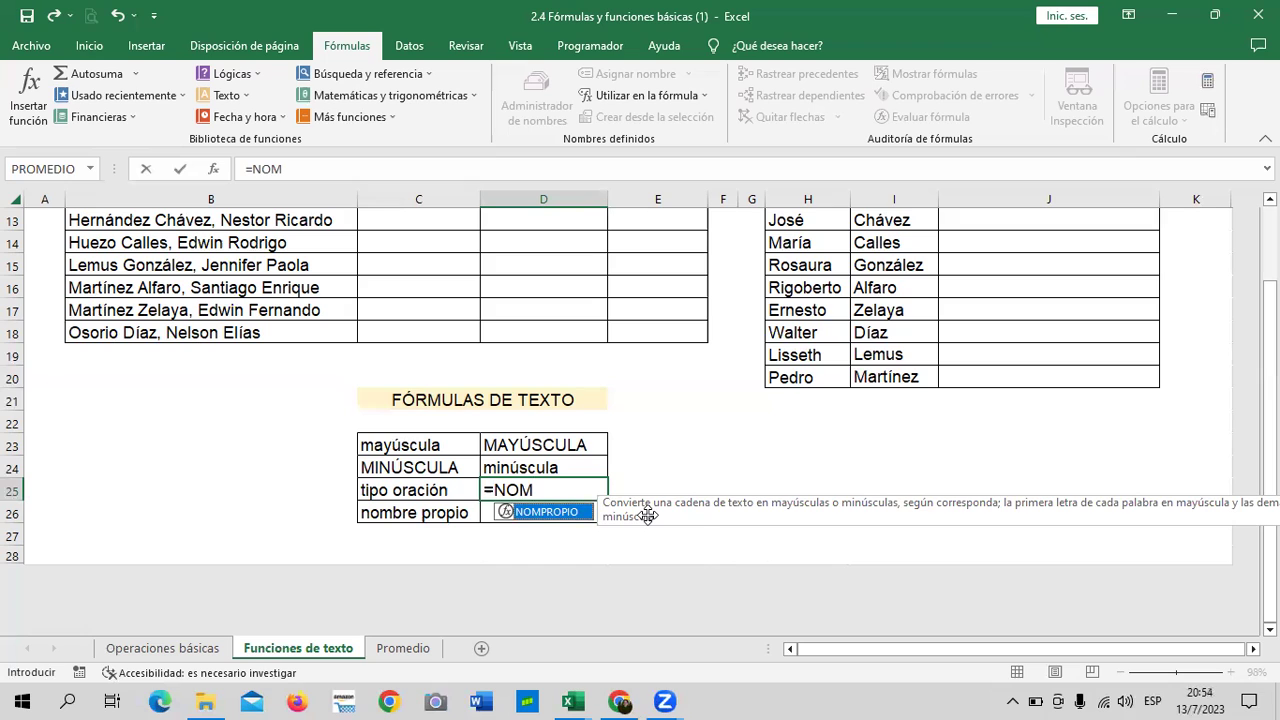
pyautogui.doubleClick(539, 512)
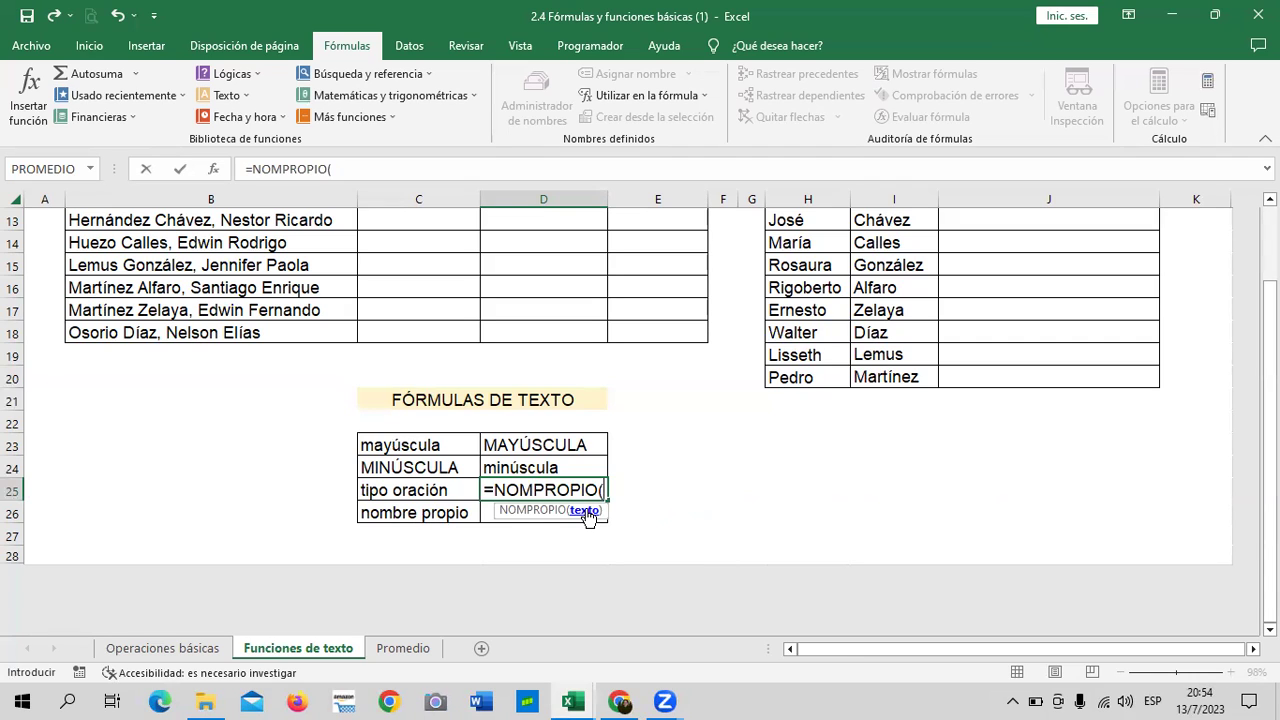
pyautogui.click(443, 489)
pyautogui.write(')')
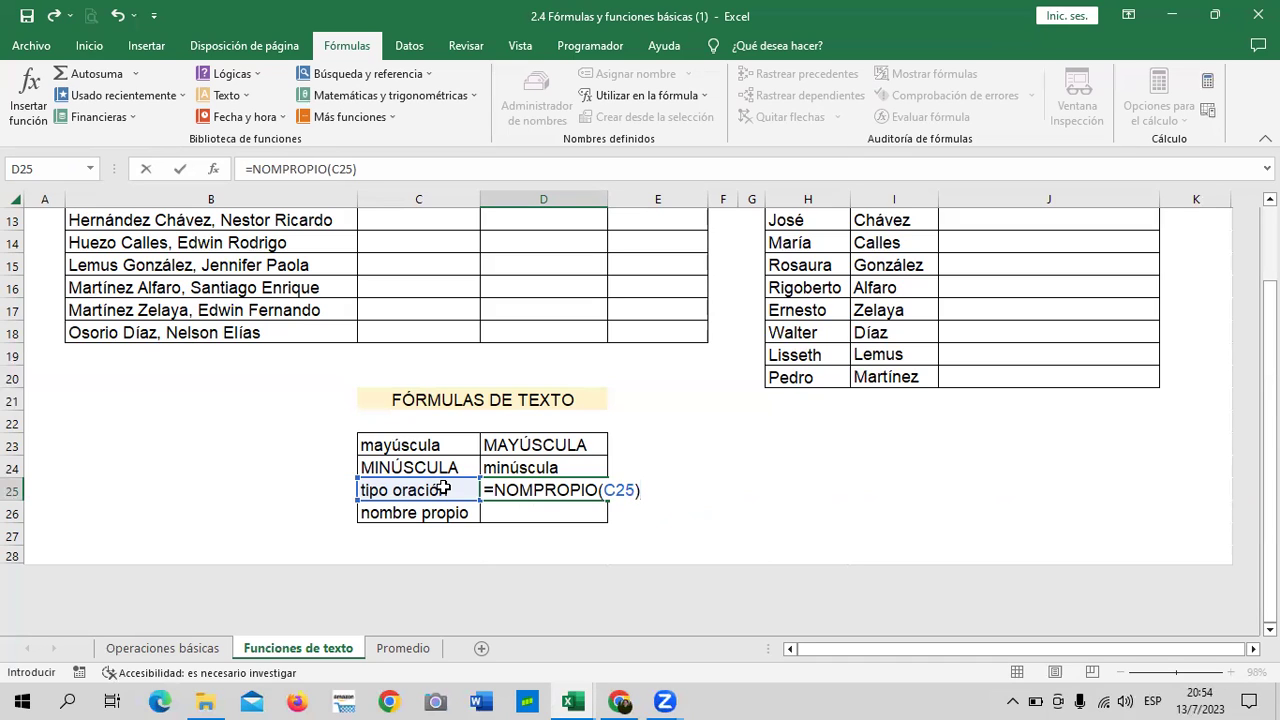
pyautogui.press('Return')
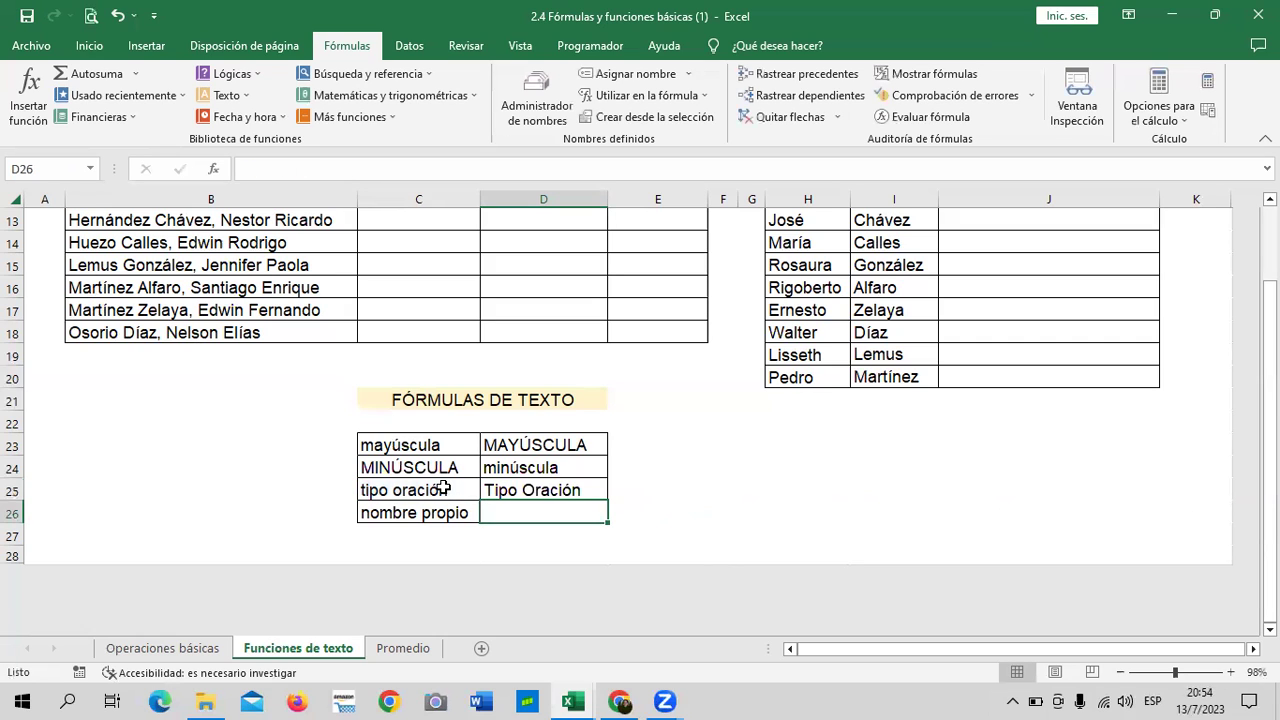
pyautogui.click(696, 488)
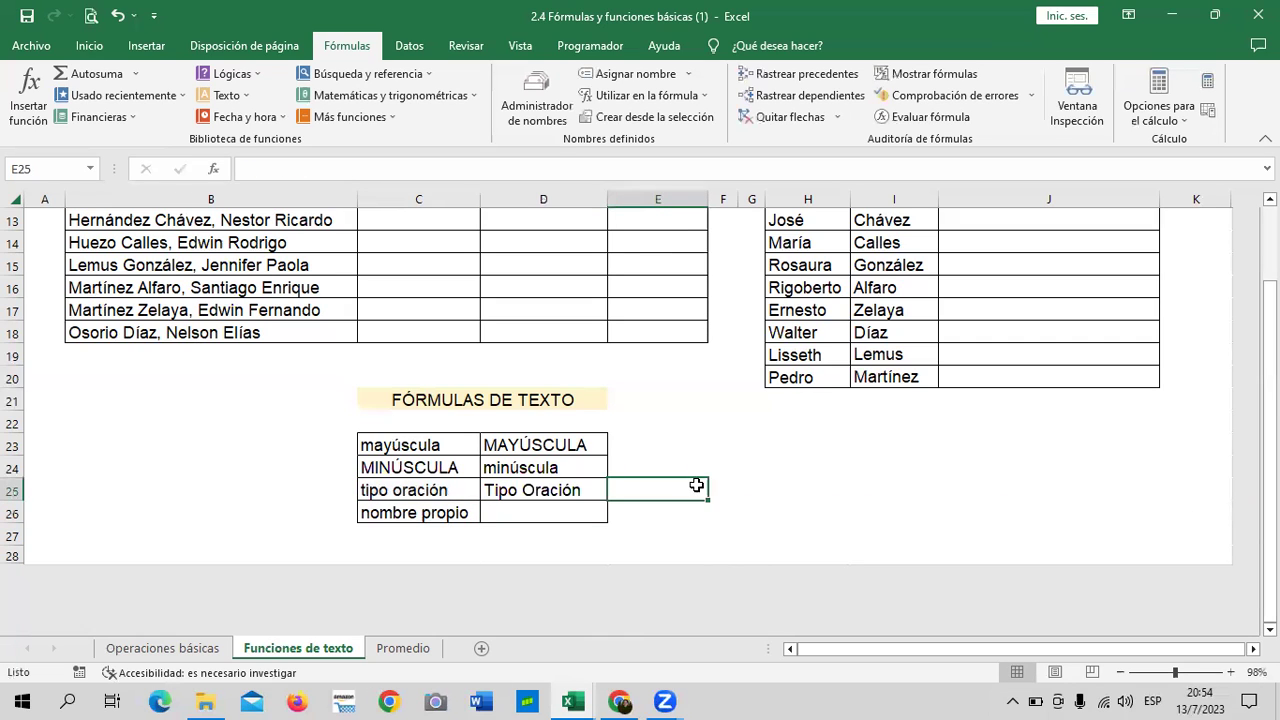
pyautogui.click(398, 492)
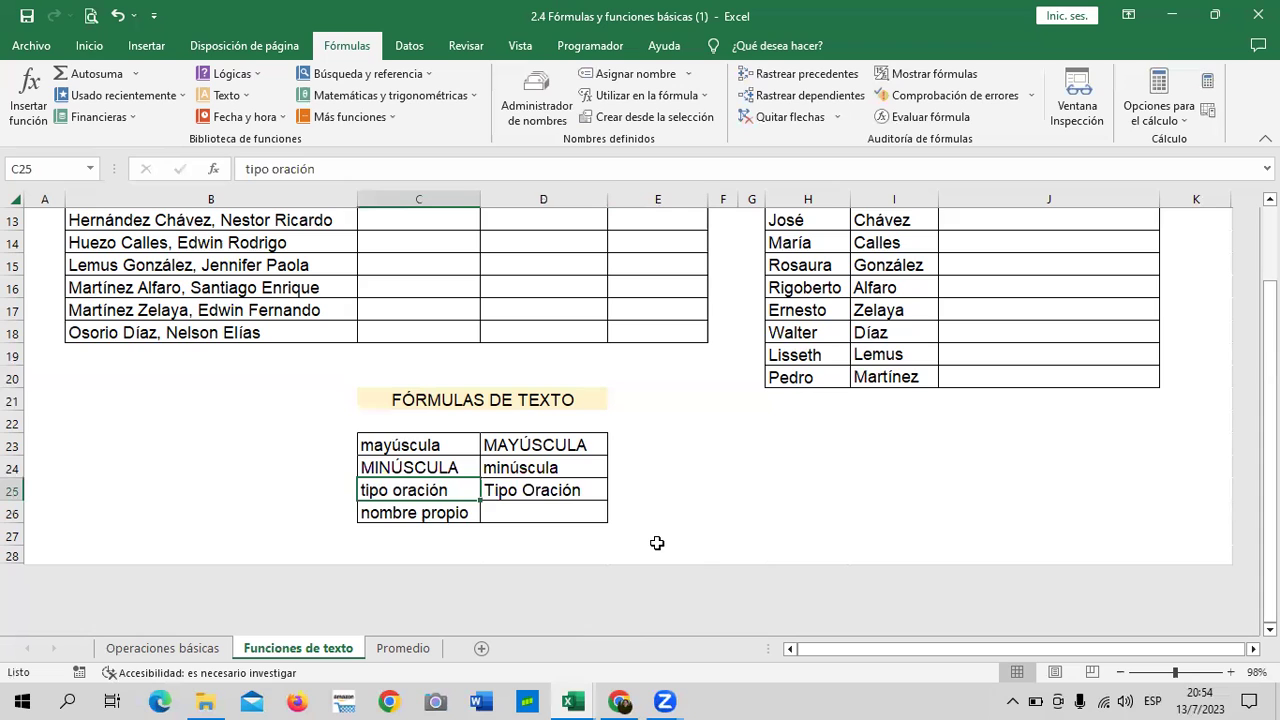
pyautogui.click(577, 490)
# Step: Enter =NOMPROPIO(C26) in D26 so it shows Nombre Propio
pyautogui.click(575, 511)
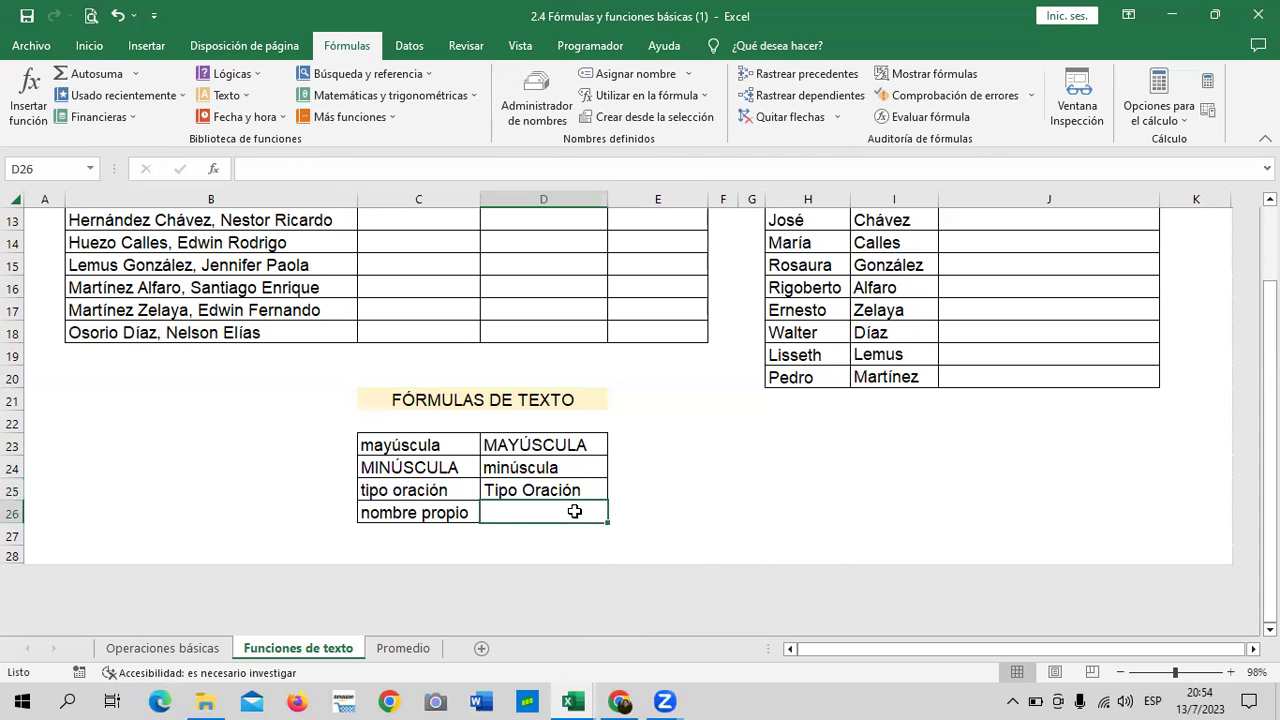
pyautogui.write('=')
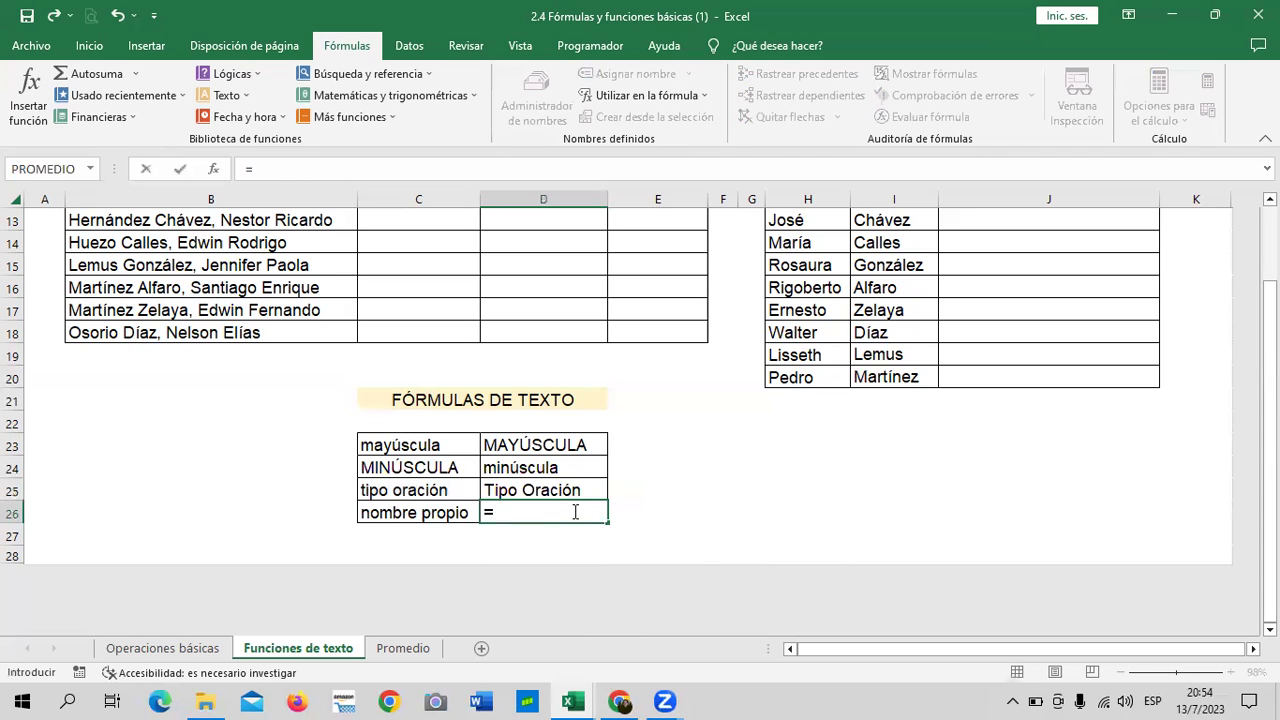
pyautogui.write('NOM')
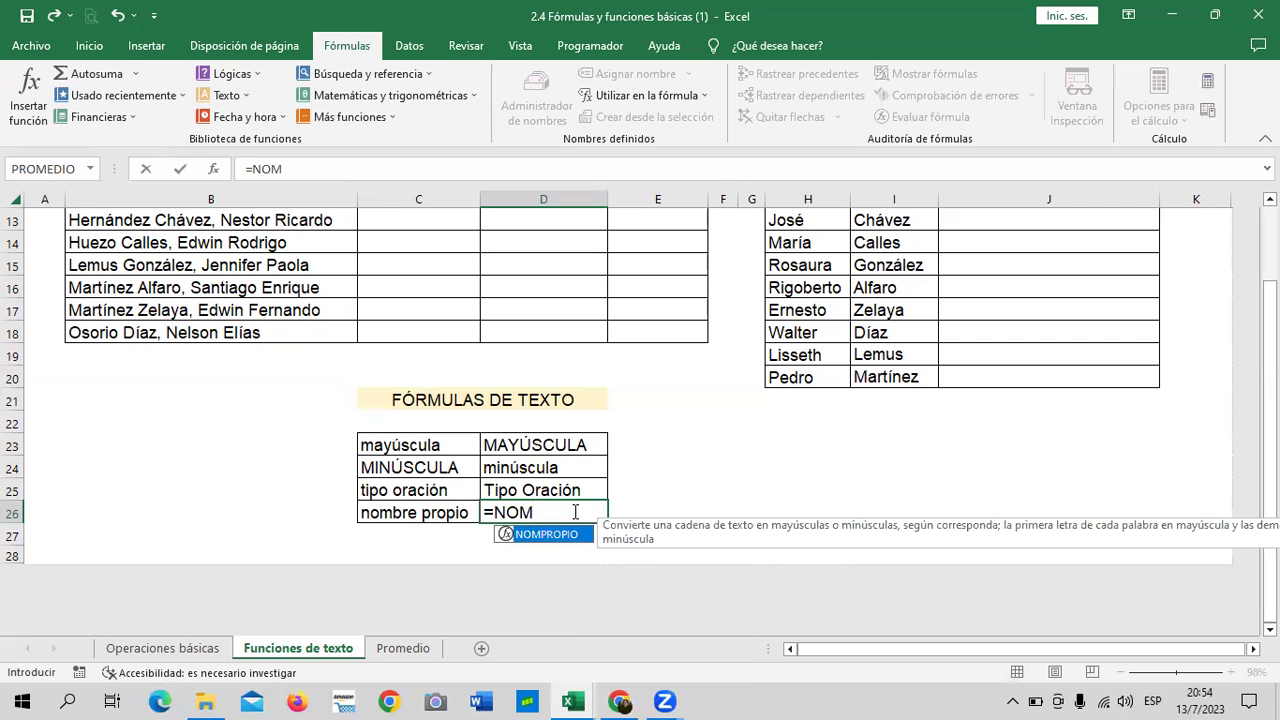
pyautogui.doubleClick(546, 537)
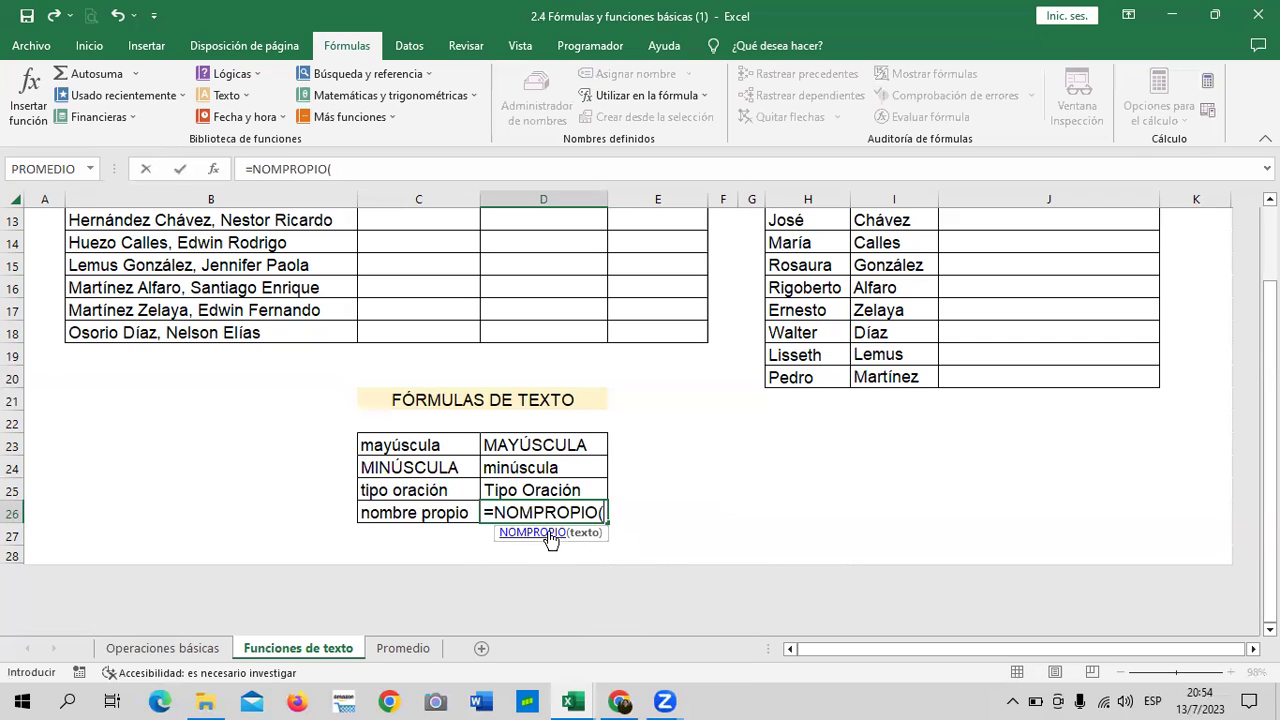
pyautogui.click(443, 515)
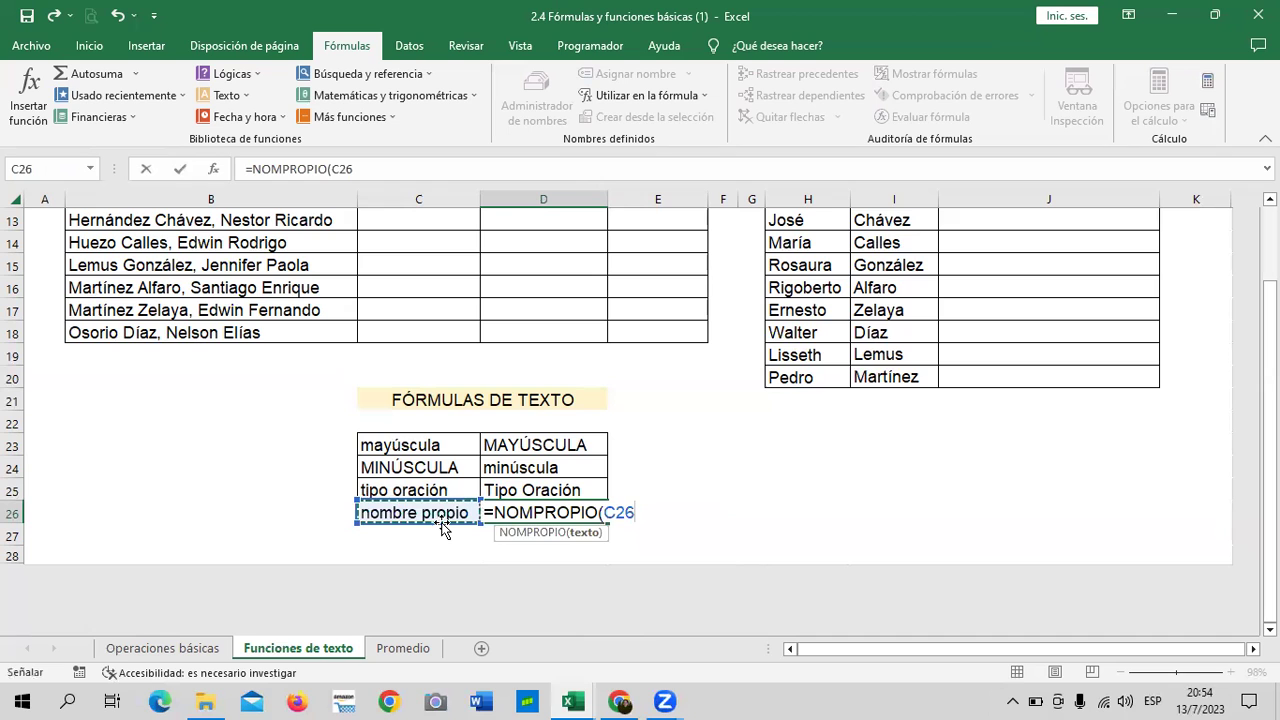
pyautogui.write(')')
pyautogui.press('Return')
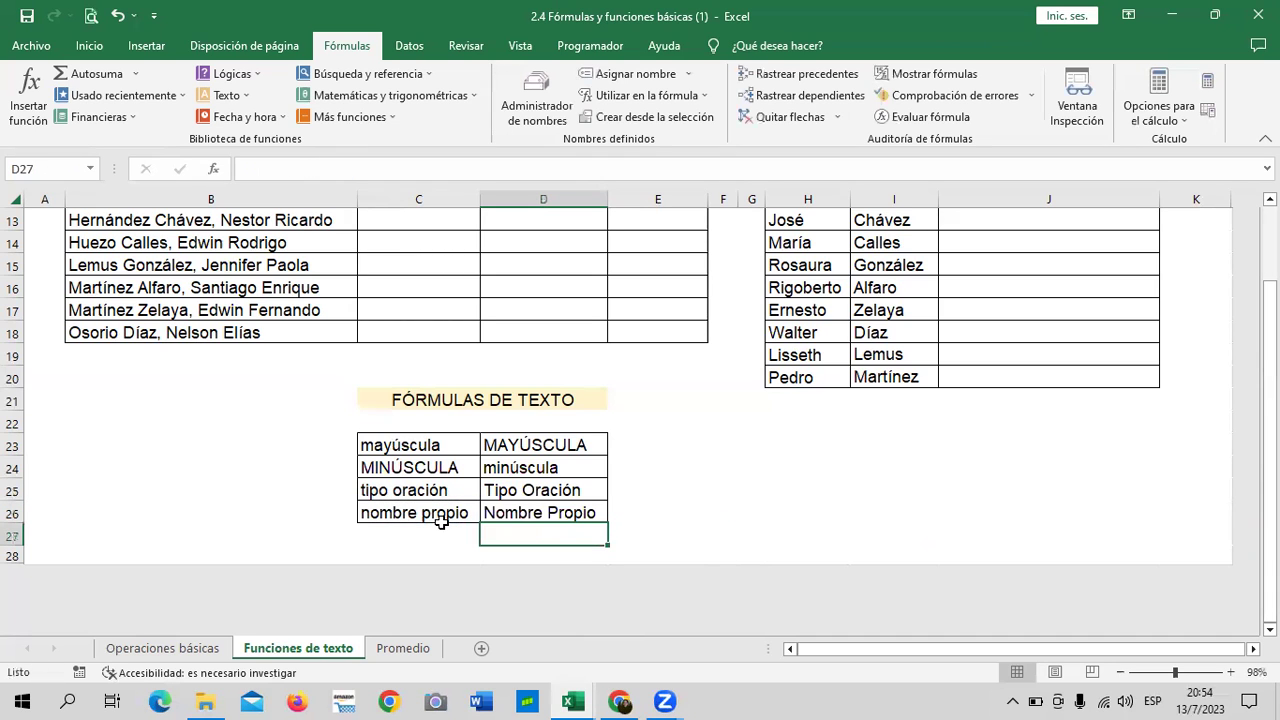
pyautogui.click(922, 532)
# Step: Enter =CONCATENAR(H6;I6) in J6 to join the first name and surname
pyautogui.scroll(2, 921, 526)
pyautogui.scroll(2, 921, 526)
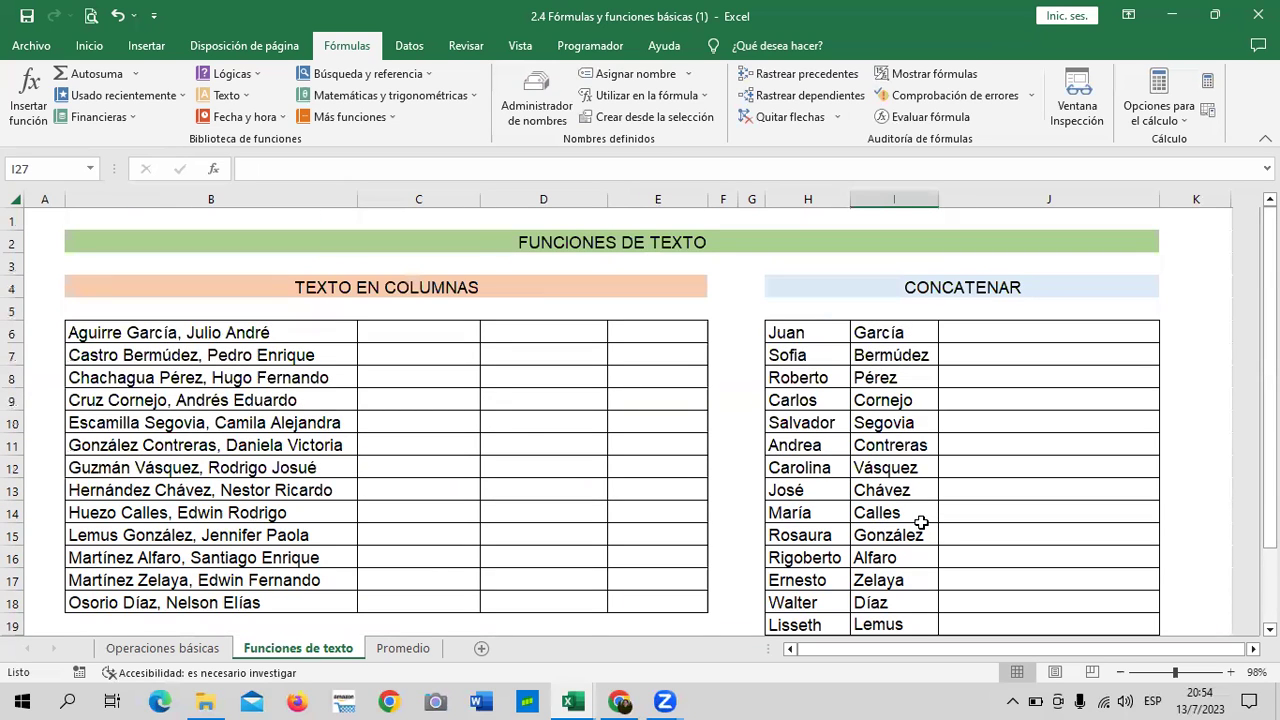
pyautogui.click(1032, 327)
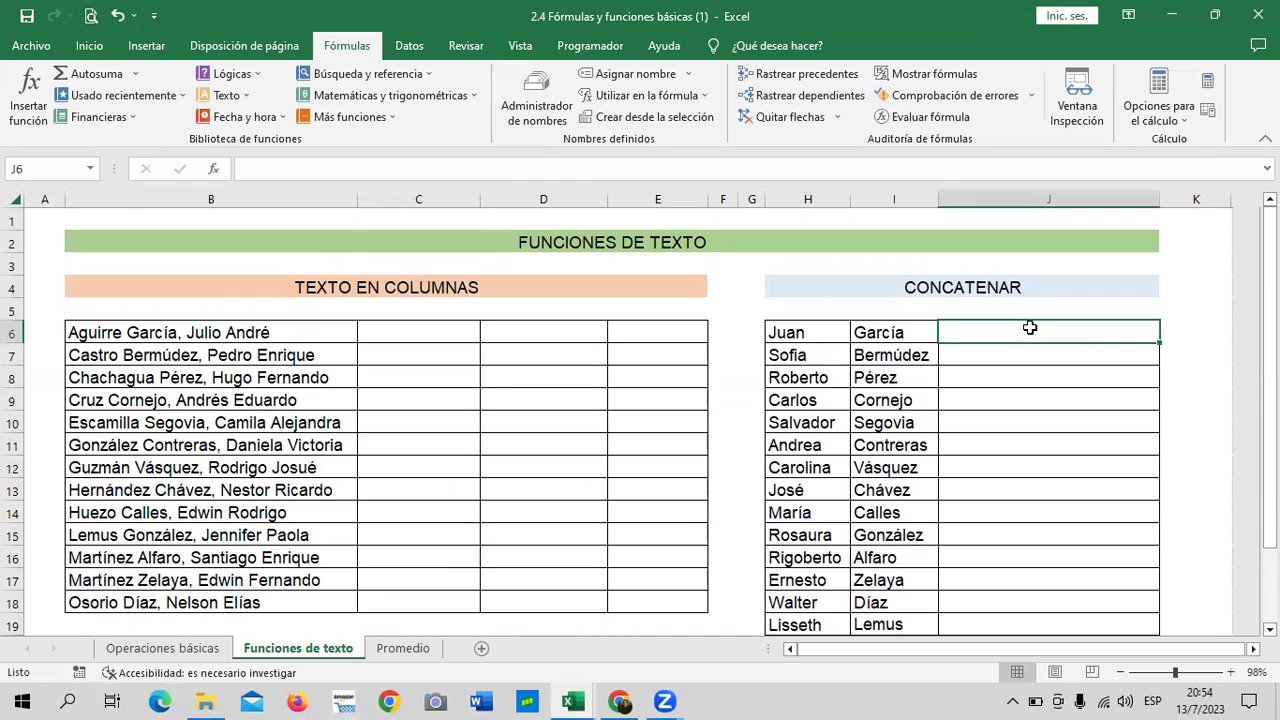
pyautogui.write('=')
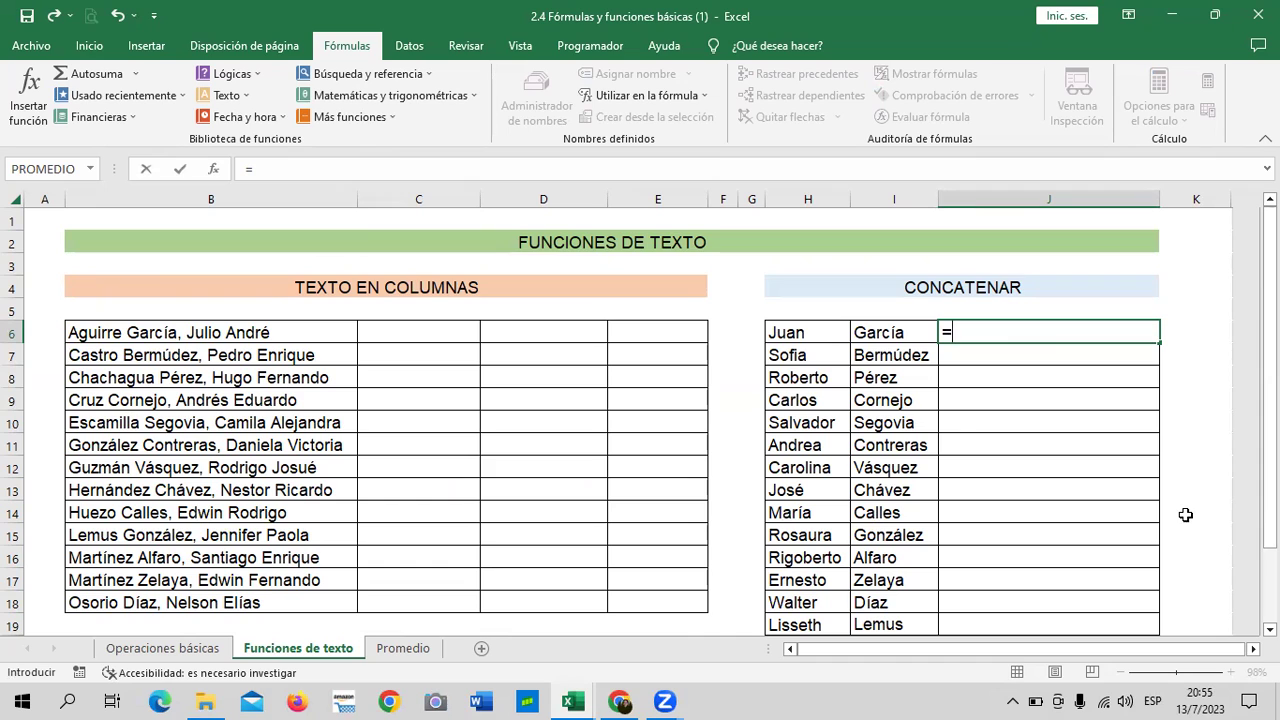
pyautogui.write('CON')
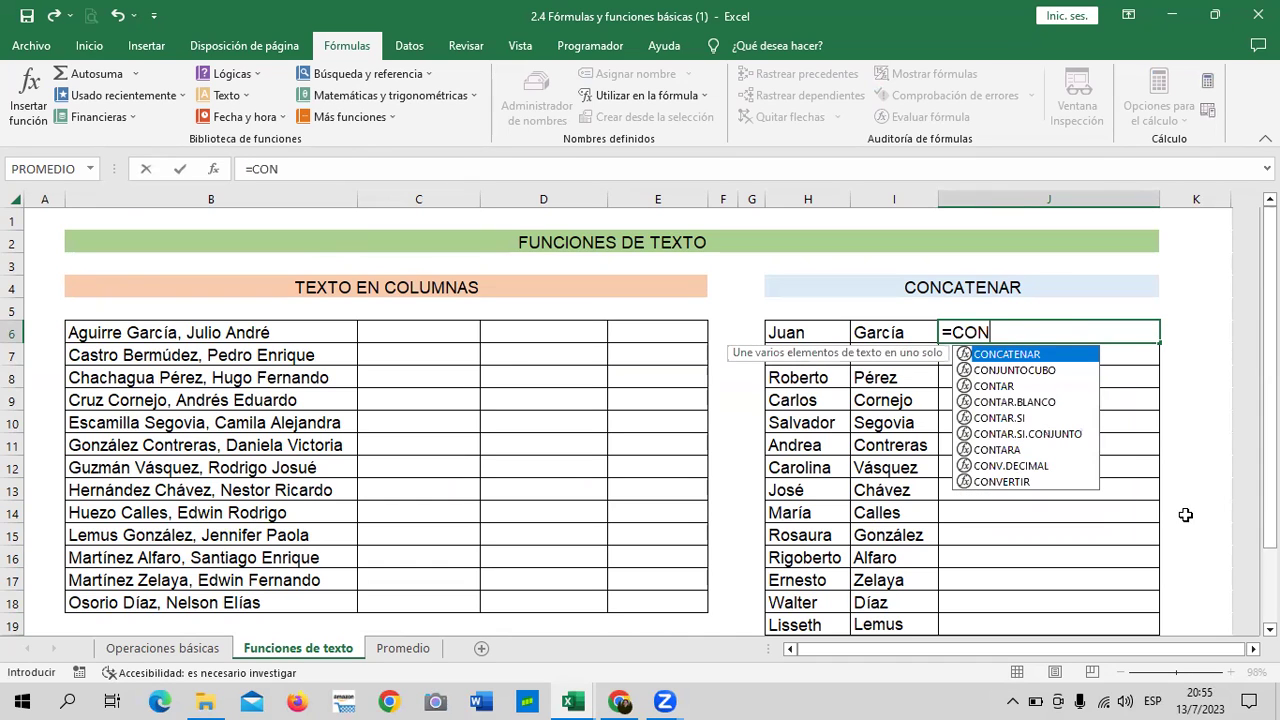
pyautogui.doubleClick(1055, 355)
pyautogui.click(805, 330)
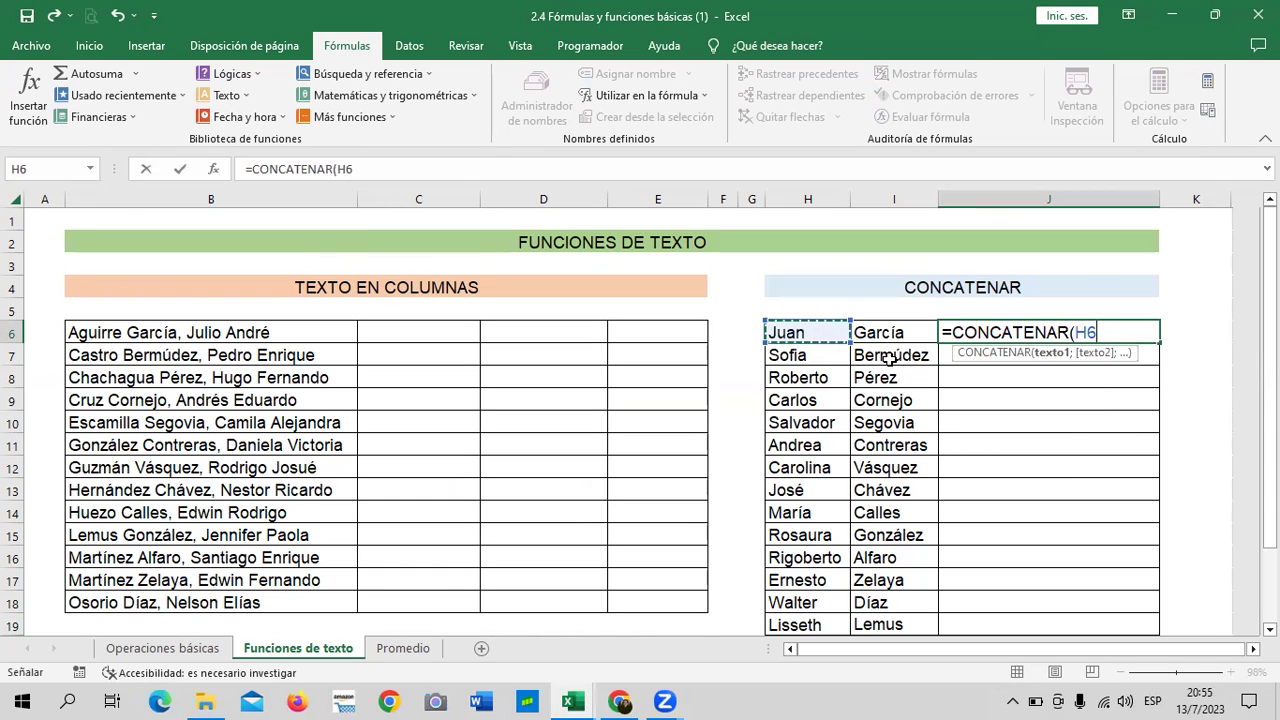
pyautogui.write(';')
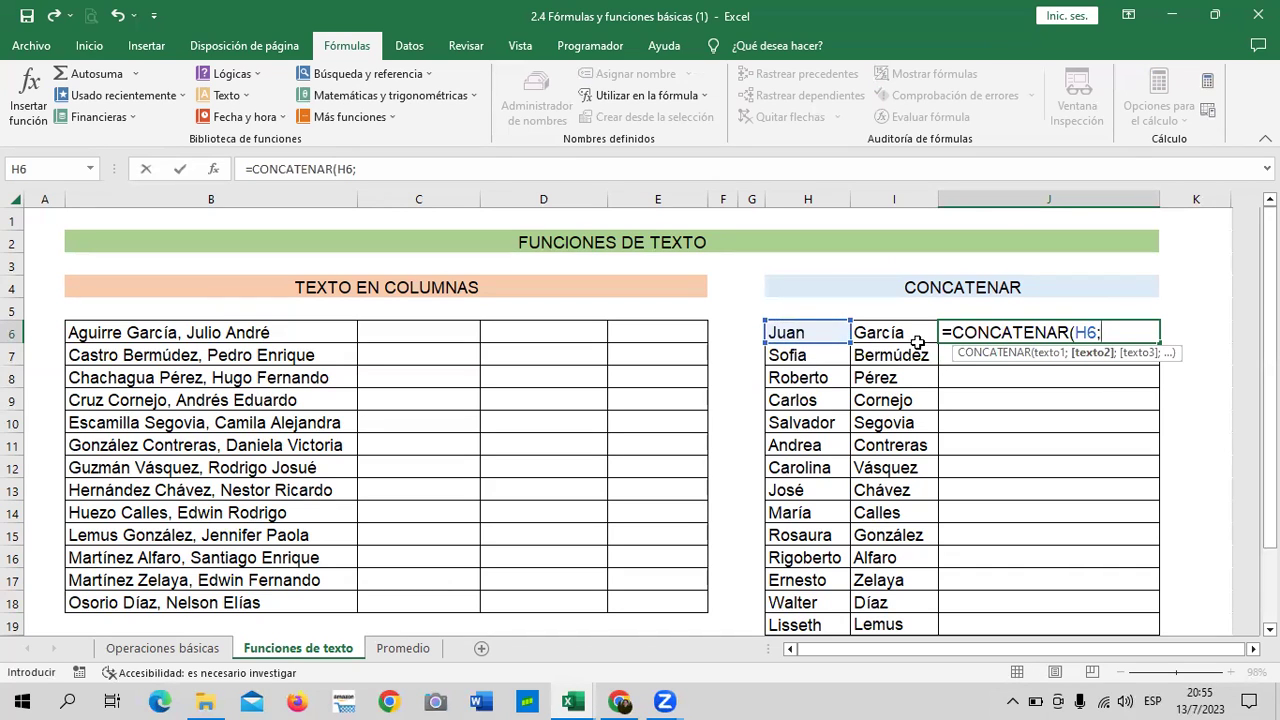
pyautogui.click(907, 334)
pyautogui.write(')')
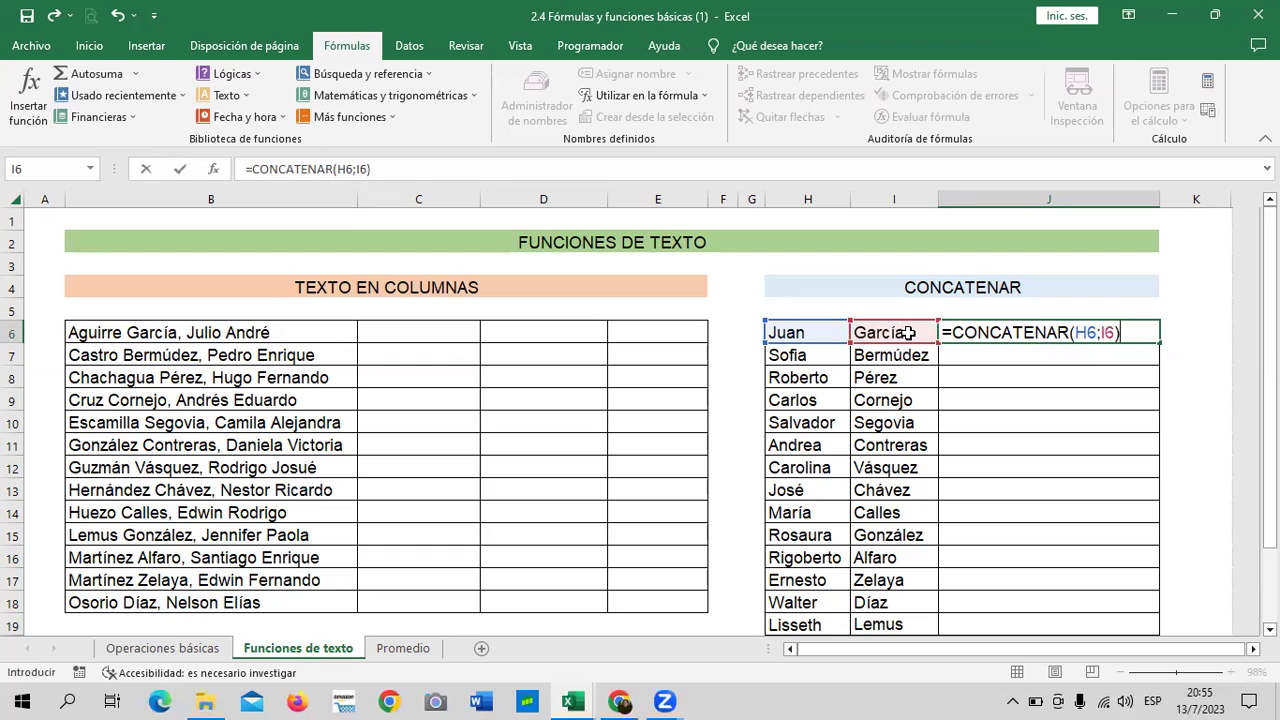
pyautogui.press('Return')
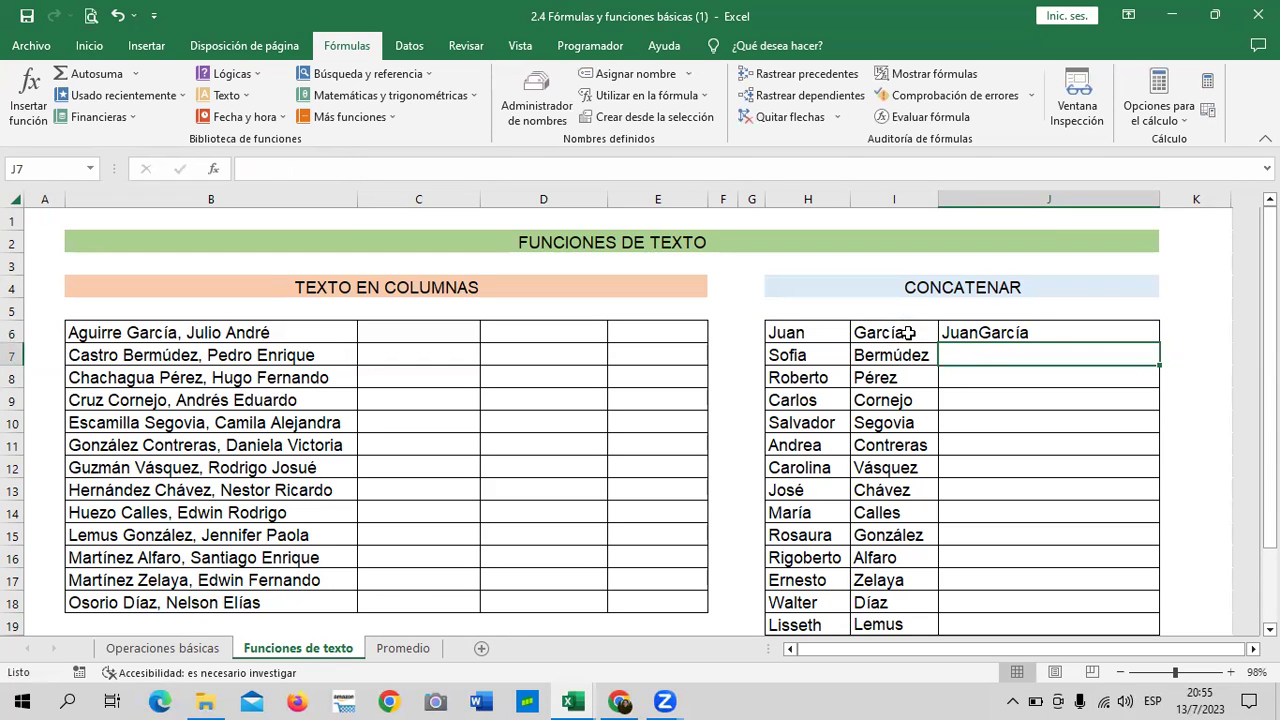
# Step: Fill the joining formula down from J6 to J20 and check the copied formulas
pyautogui.click(1135, 330)
pyautogui.moveTo(1158, 343); pyautogui.dragTo(1151, 605)
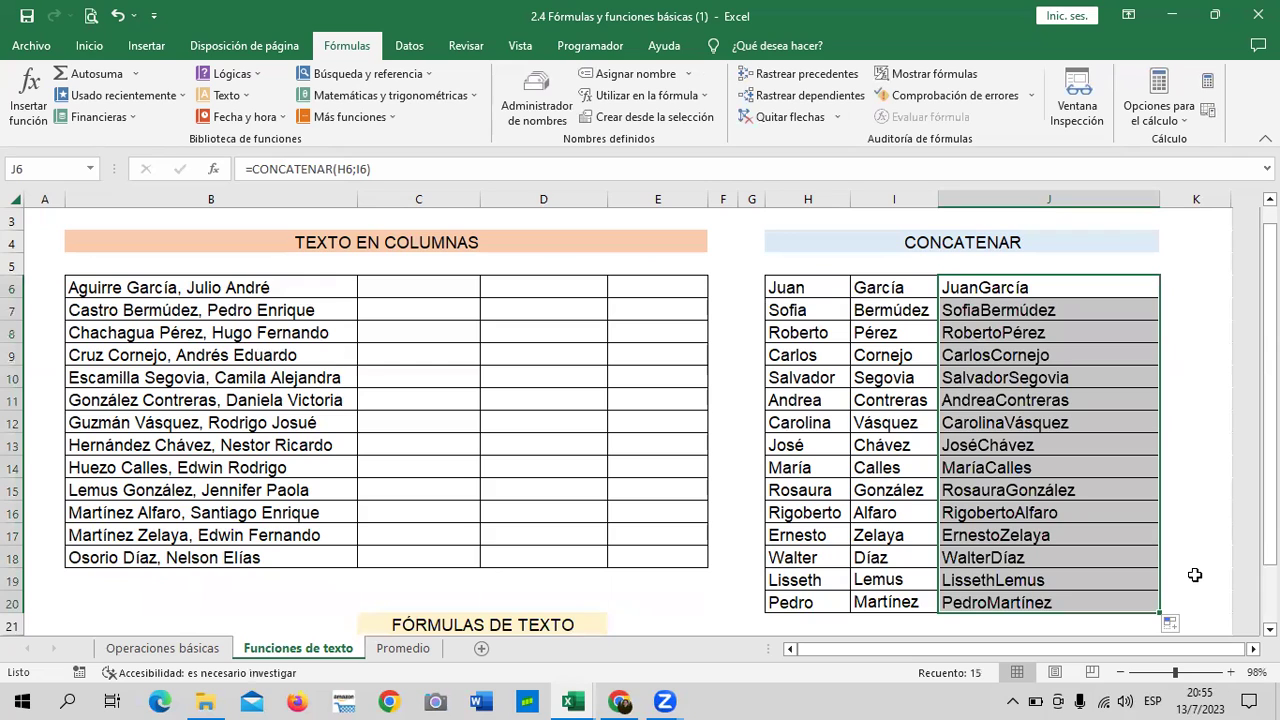
pyautogui.click(1211, 388)
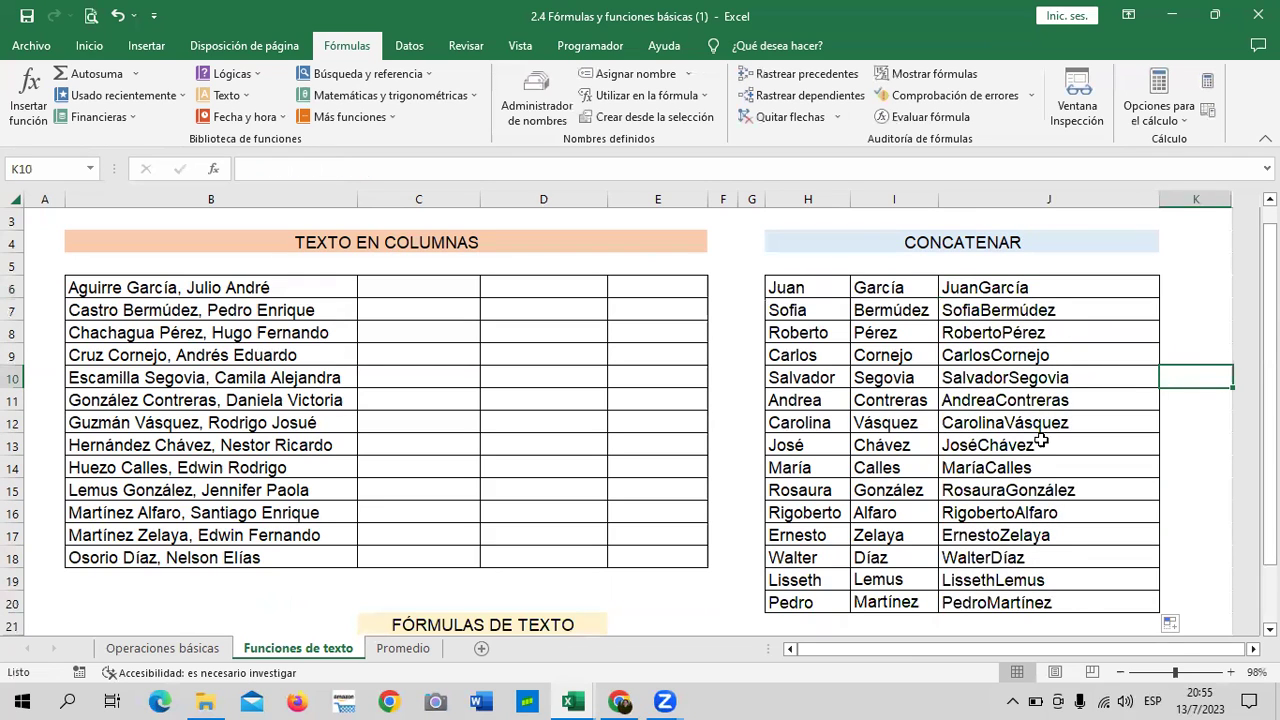
pyautogui.click(1043, 603)
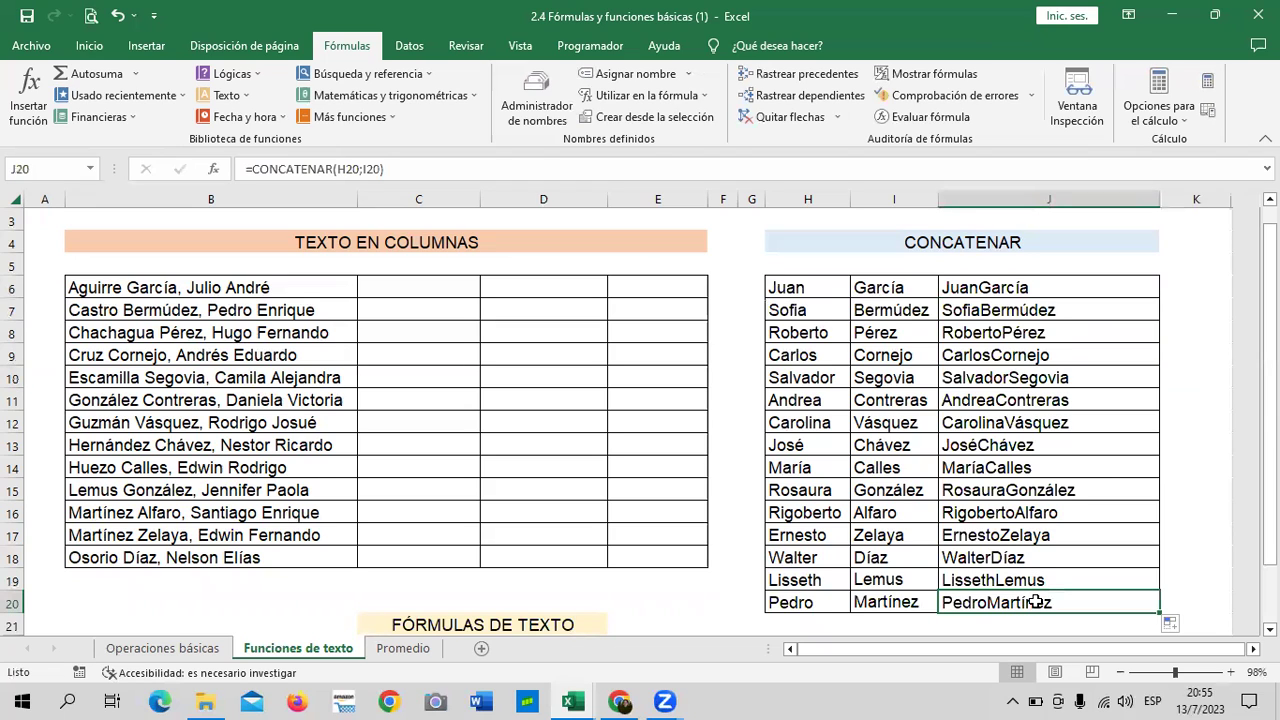
pyautogui.click(1038, 288)
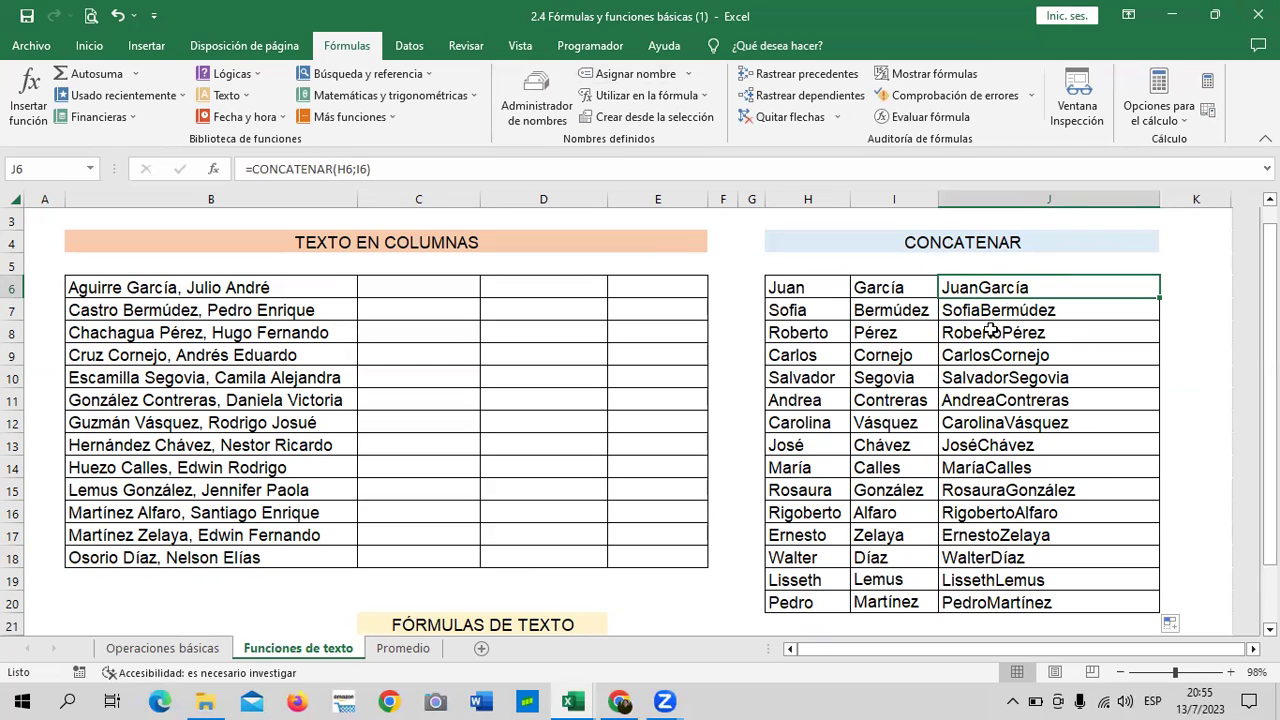
pyautogui.click(352, 169)
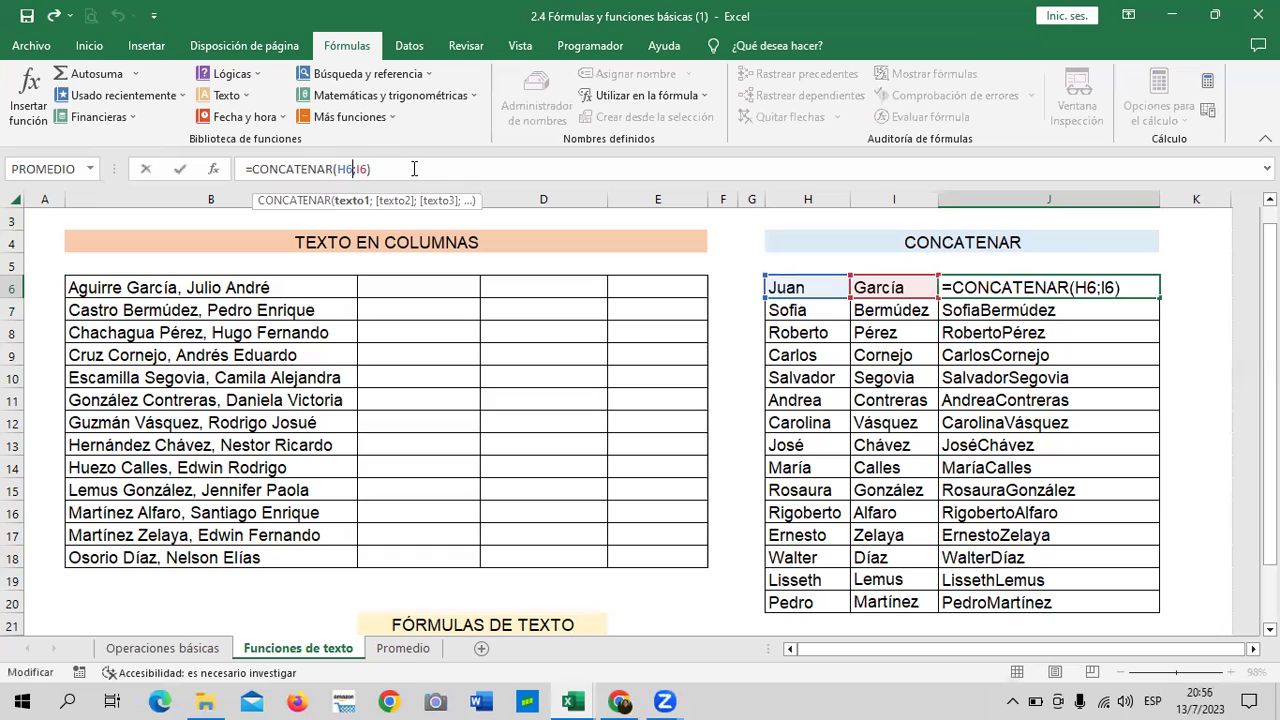
pyautogui.press('Right')
pyautogui.write('"')
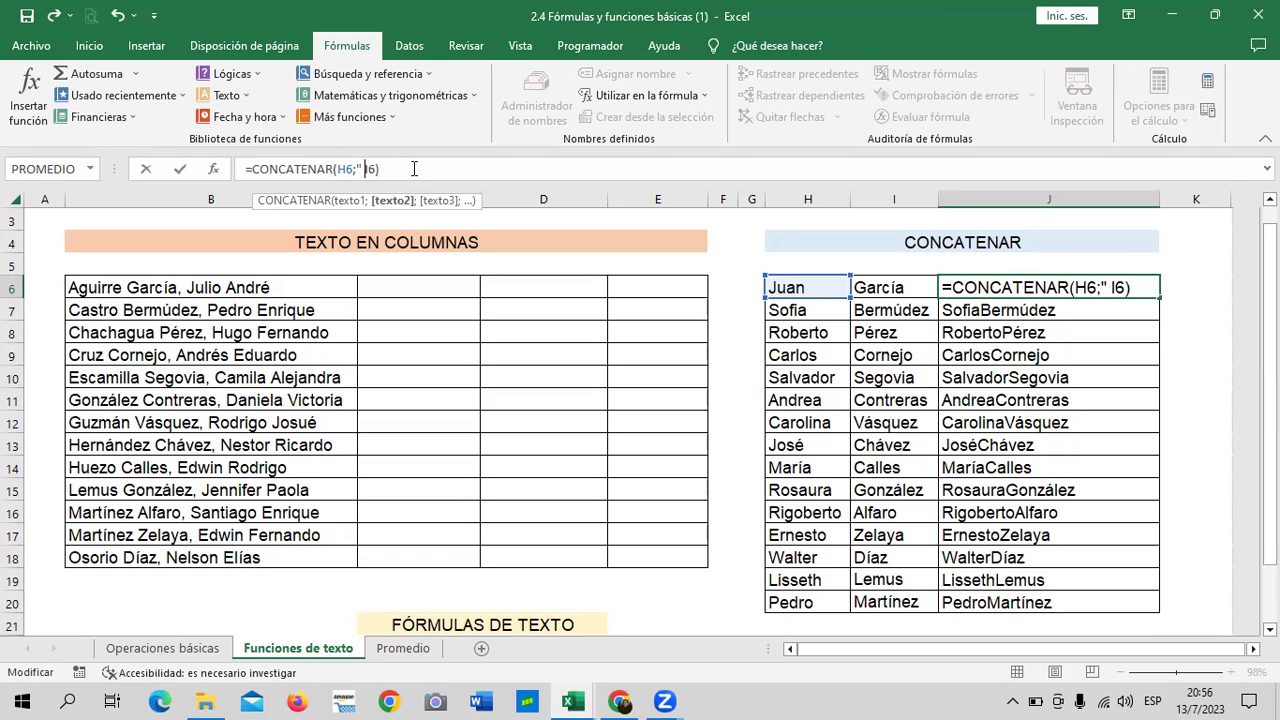
pyautogui.write(' "')
pyautogui.write(';')
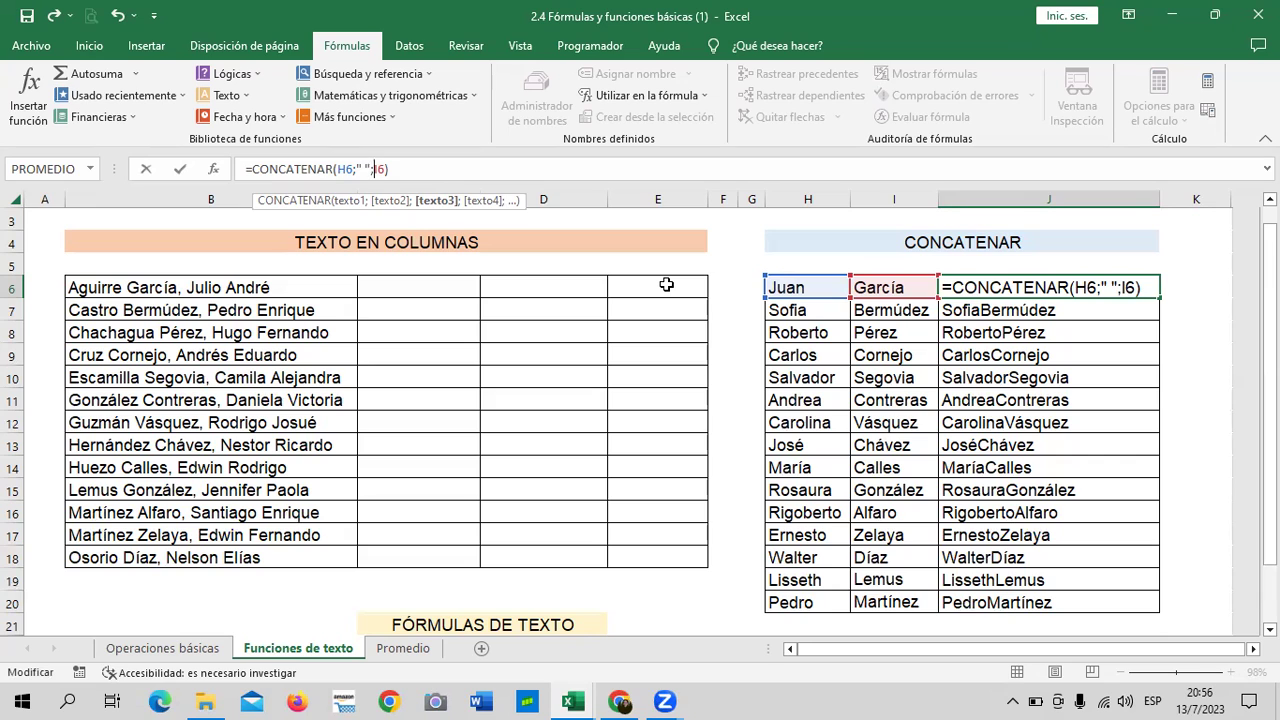
pyautogui.press('Return')
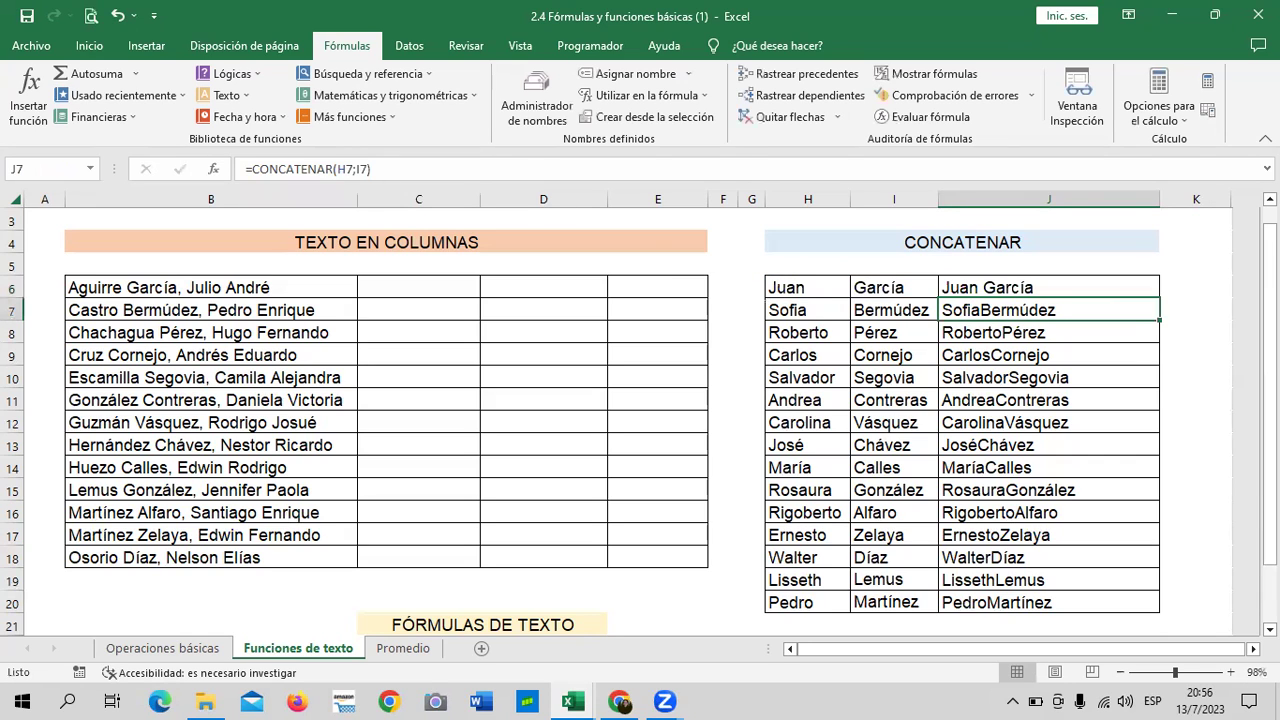
pyautogui.click(1113, 289)
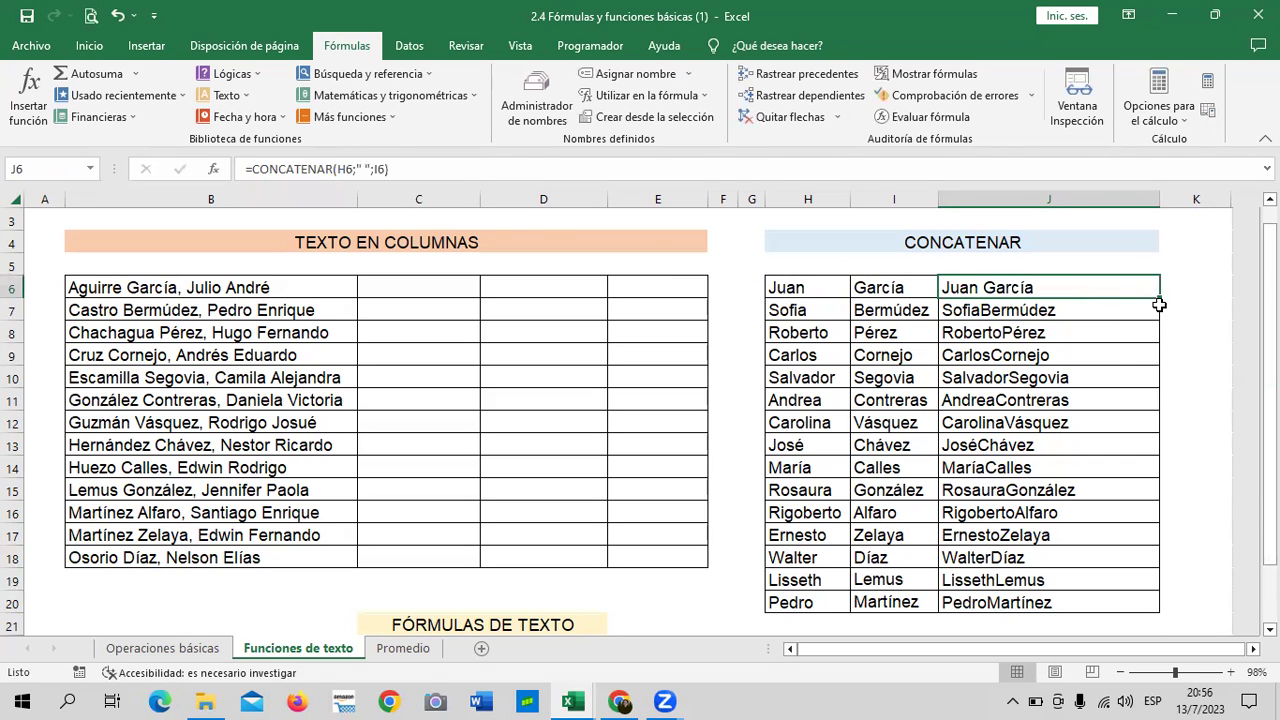
pyautogui.moveTo(1159, 300); pyautogui.dragTo(1160, 606)
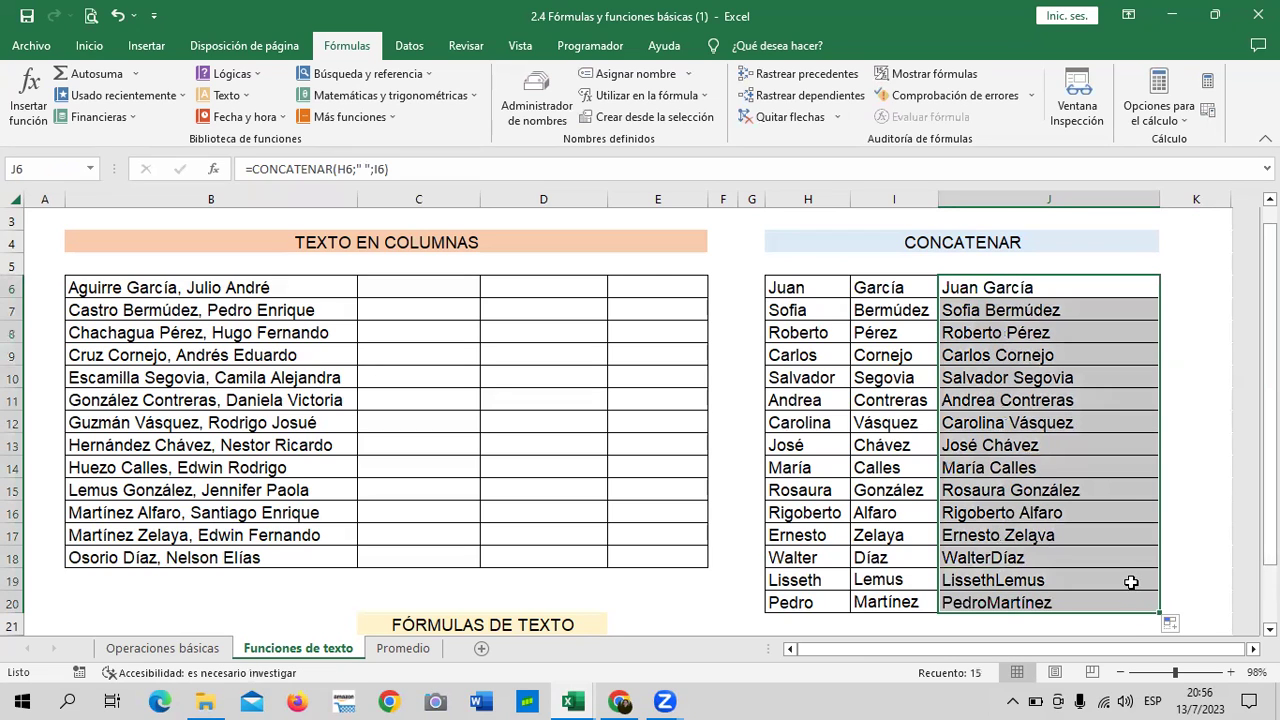
pyautogui.click(1084, 288)
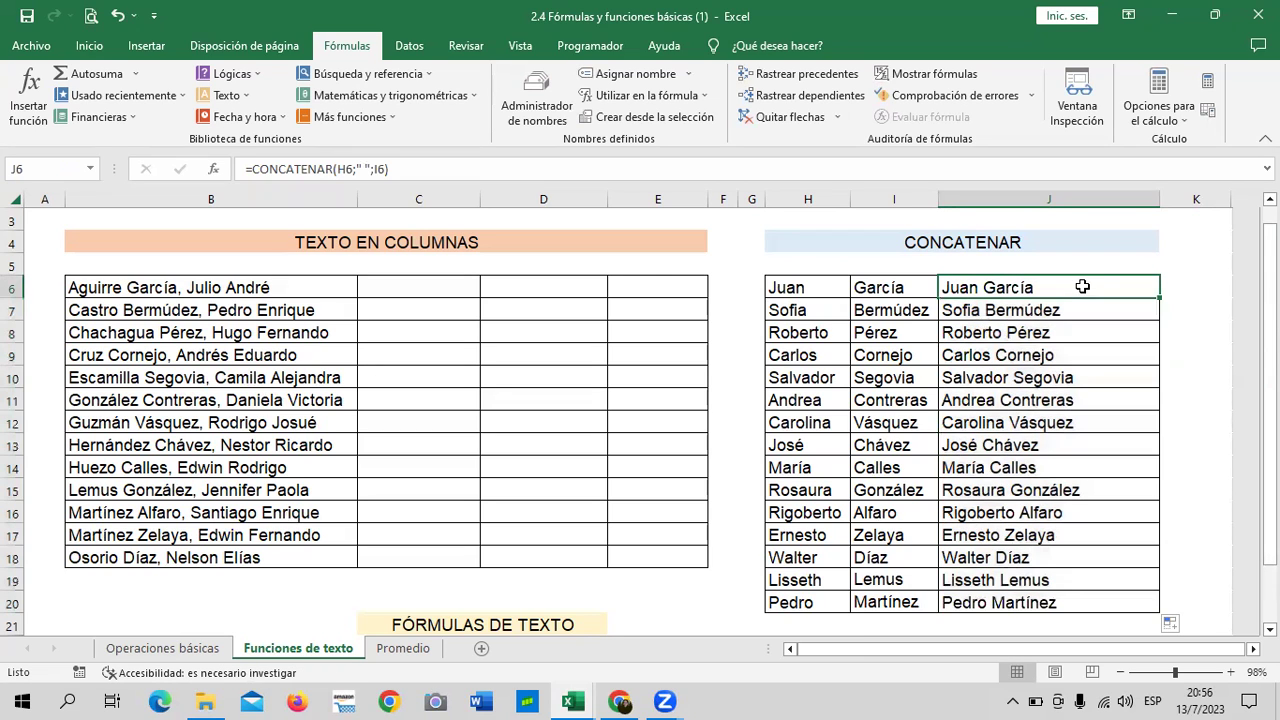
pyautogui.click(687, 601)
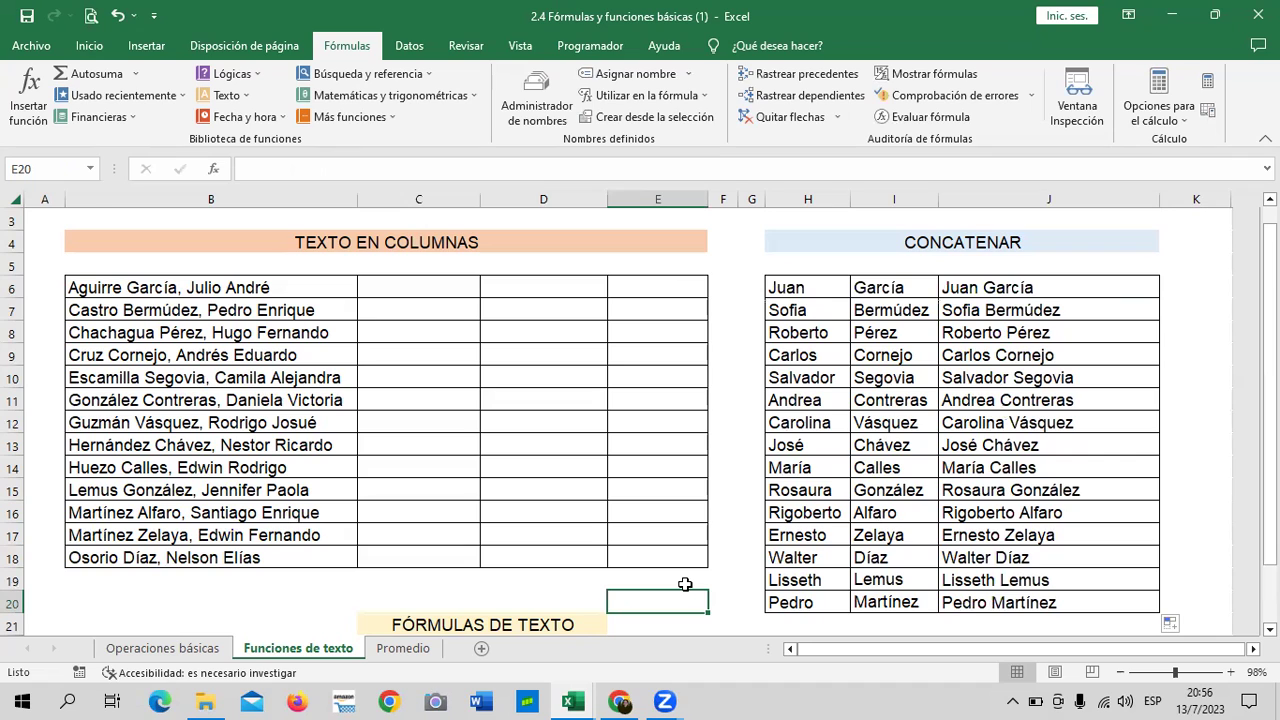
pyautogui.click(1060, 600)
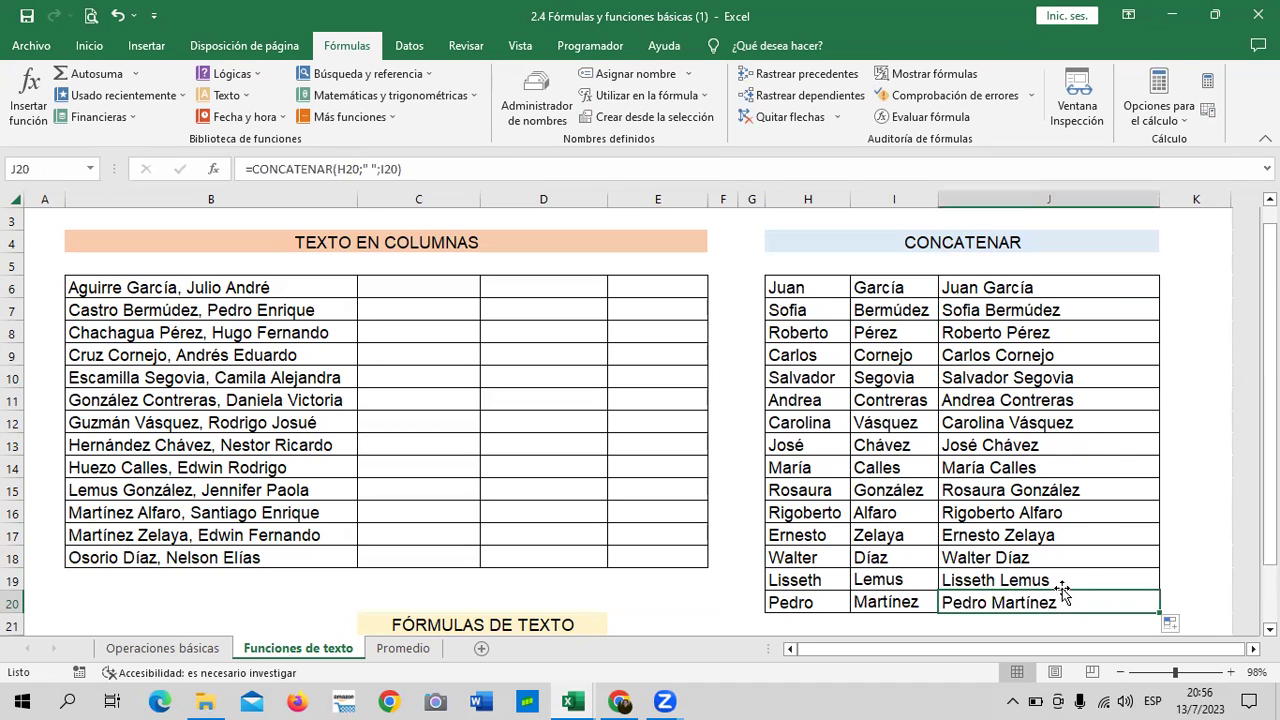
pyautogui.click(1054, 290)
pyautogui.click(1052, 358)
pyautogui.moveTo(1050, 445); pyautogui.dragTo(1044, 461)
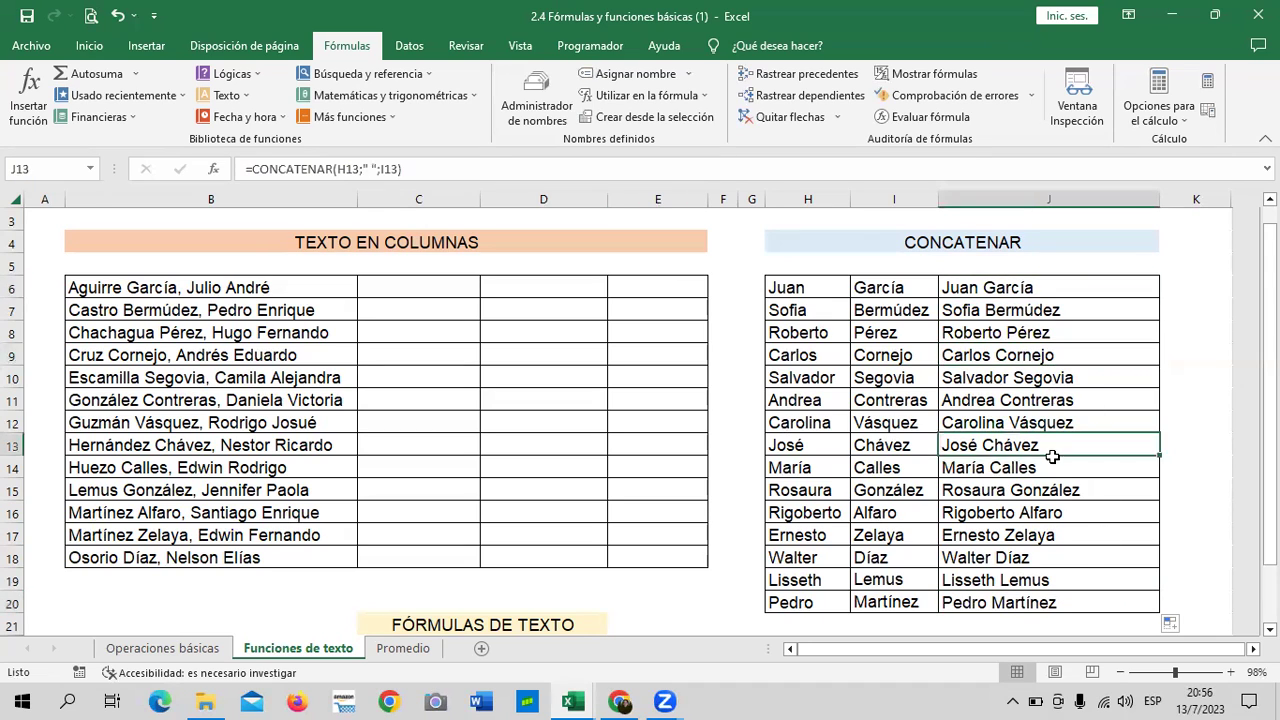
pyautogui.click(1004, 560)
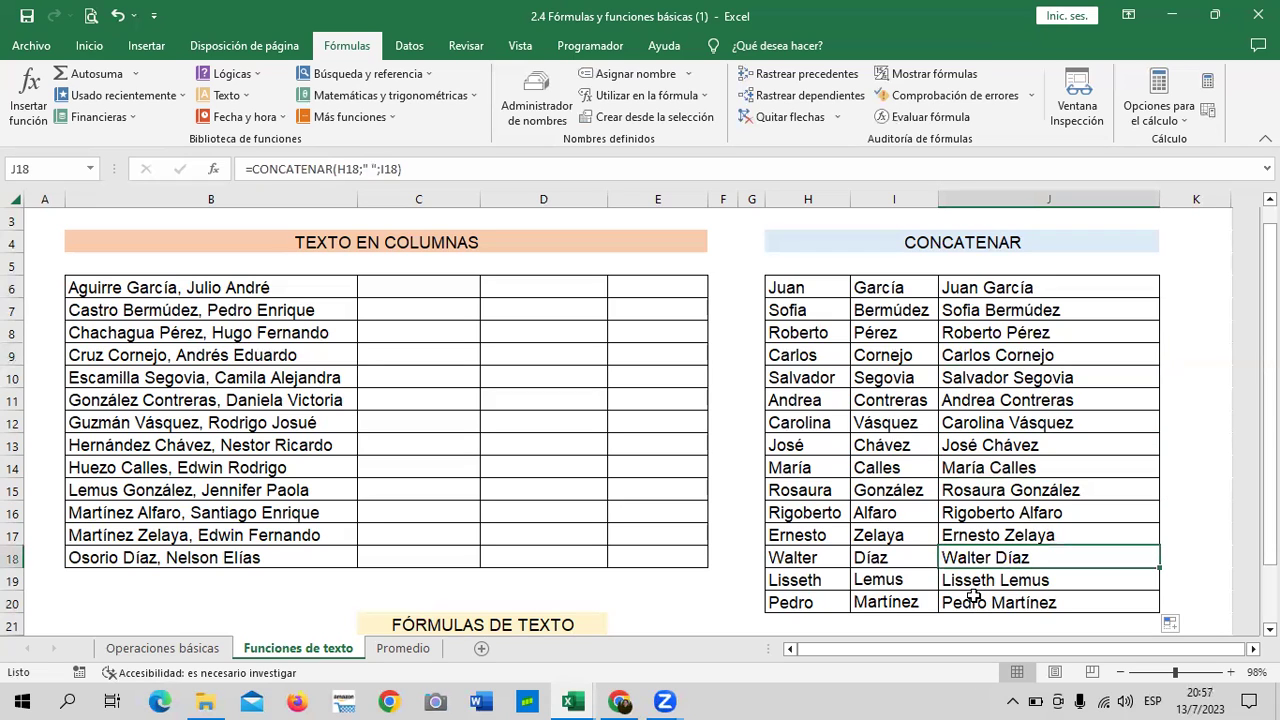
pyautogui.click(1086, 596)
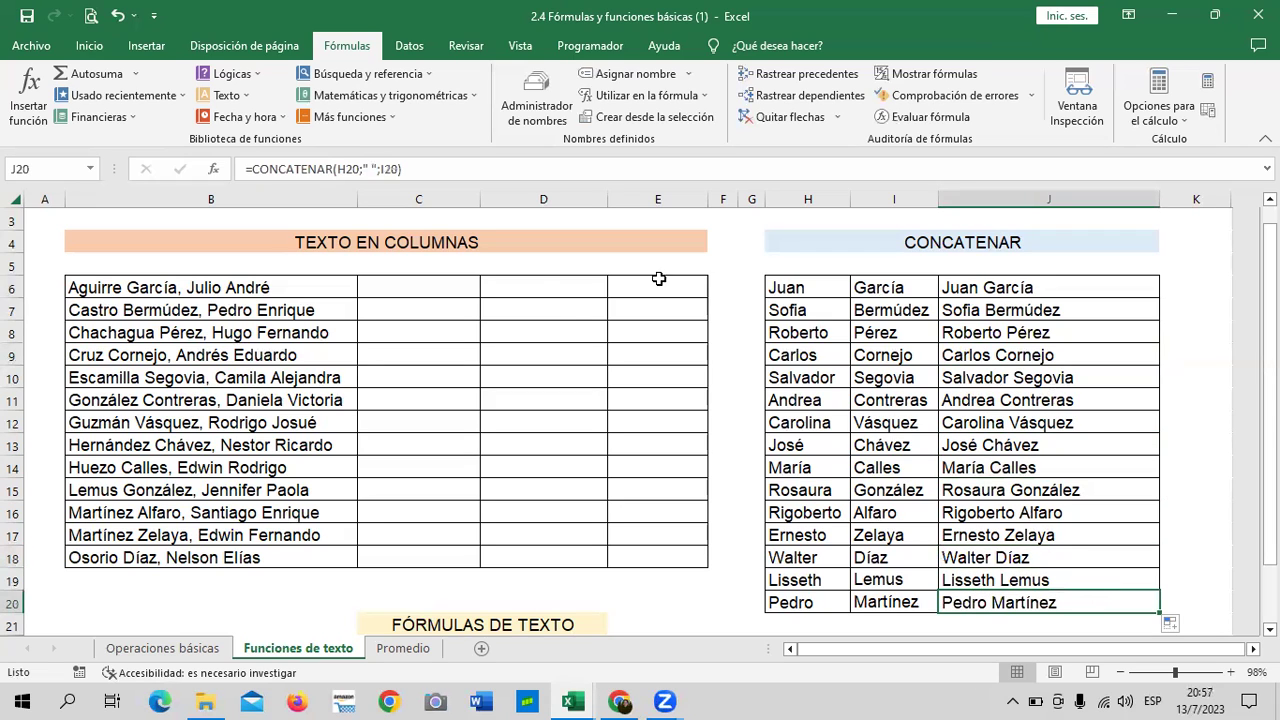
pyautogui.click(694, 287)
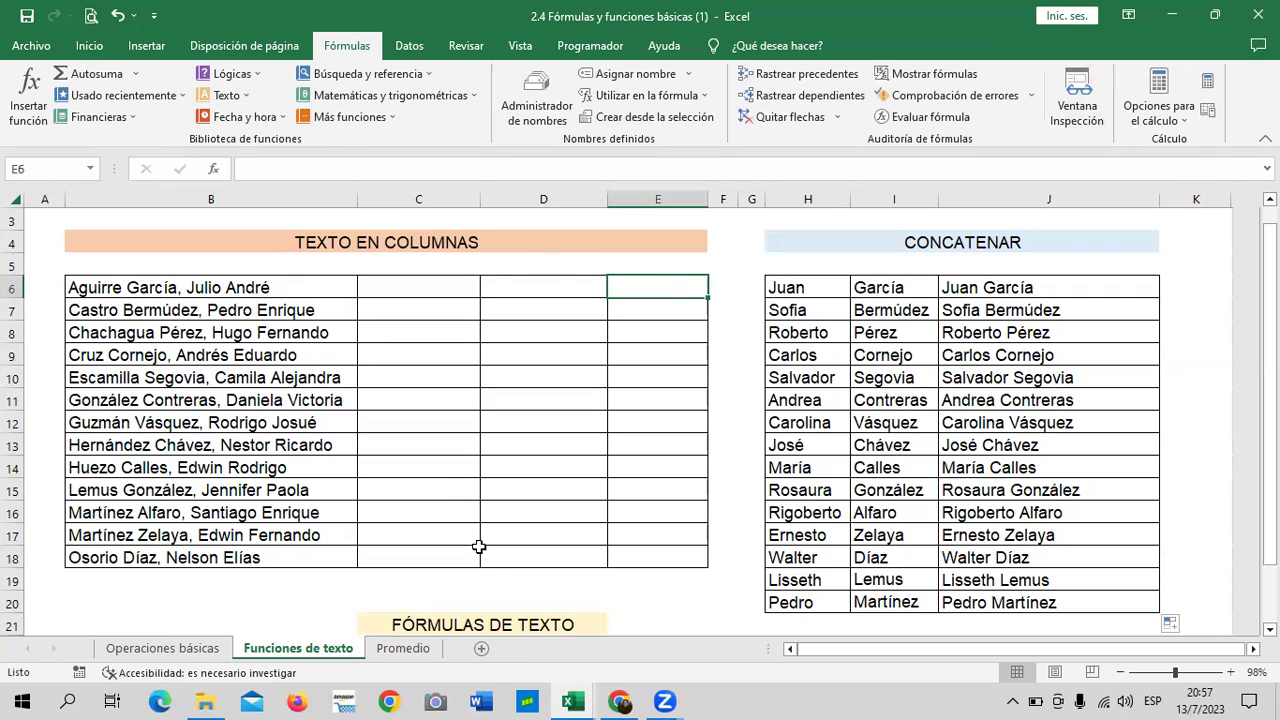
# Step: Enter =IZQUIERDA(B6;14) in C6, correcting the count from 15, to show Aguirre García
pyautogui.click(390, 286)
pyautogui.write('=')
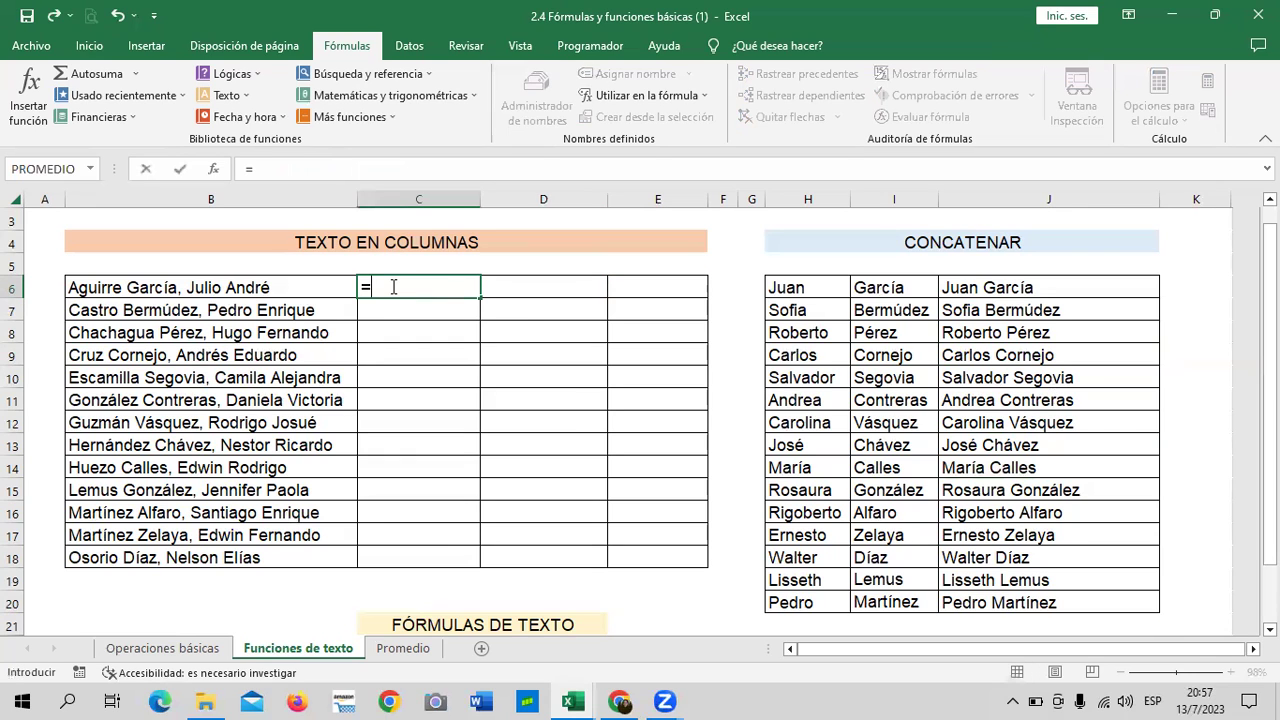
pyautogui.write('IZ')
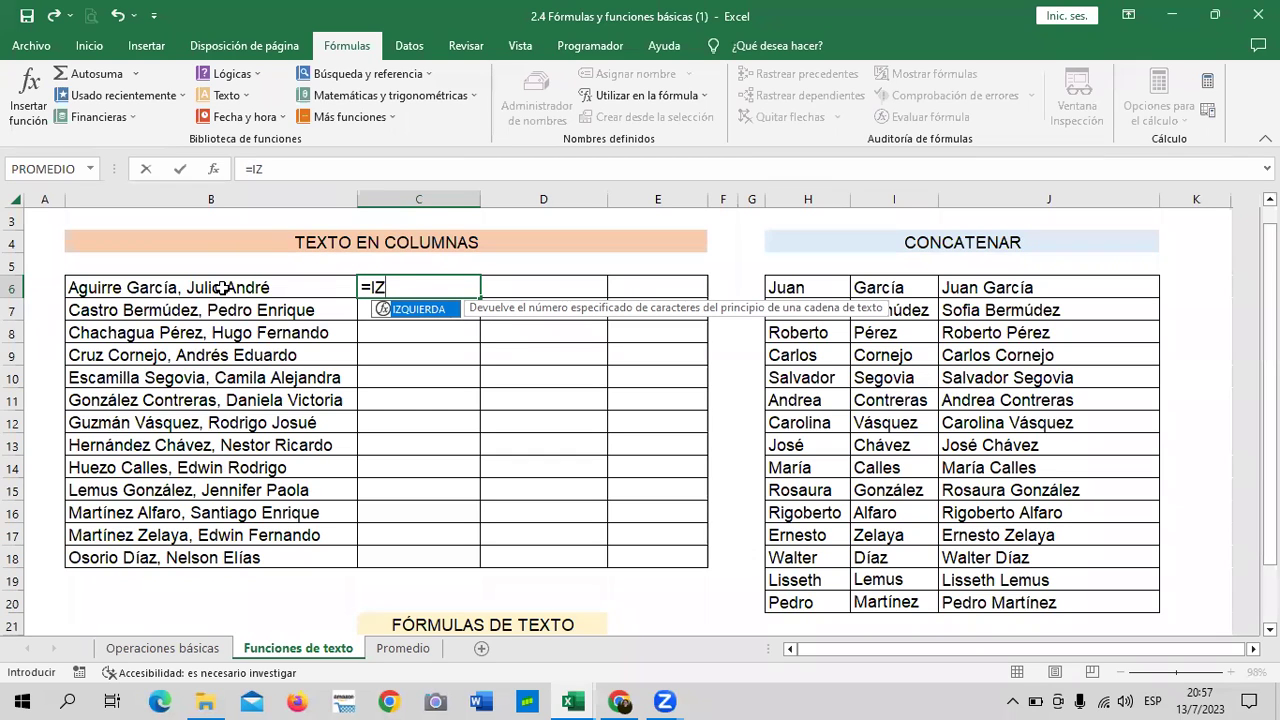
pyautogui.doubleClick(416, 312)
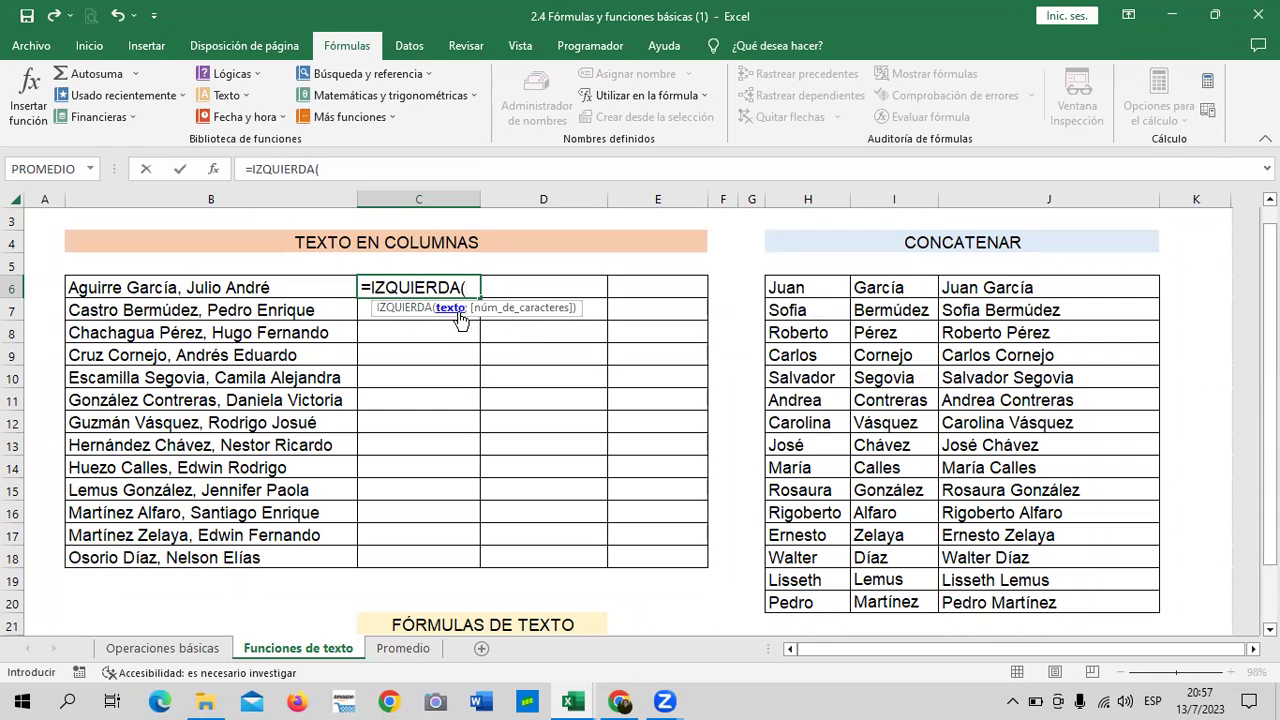
pyautogui.click(284, 287)
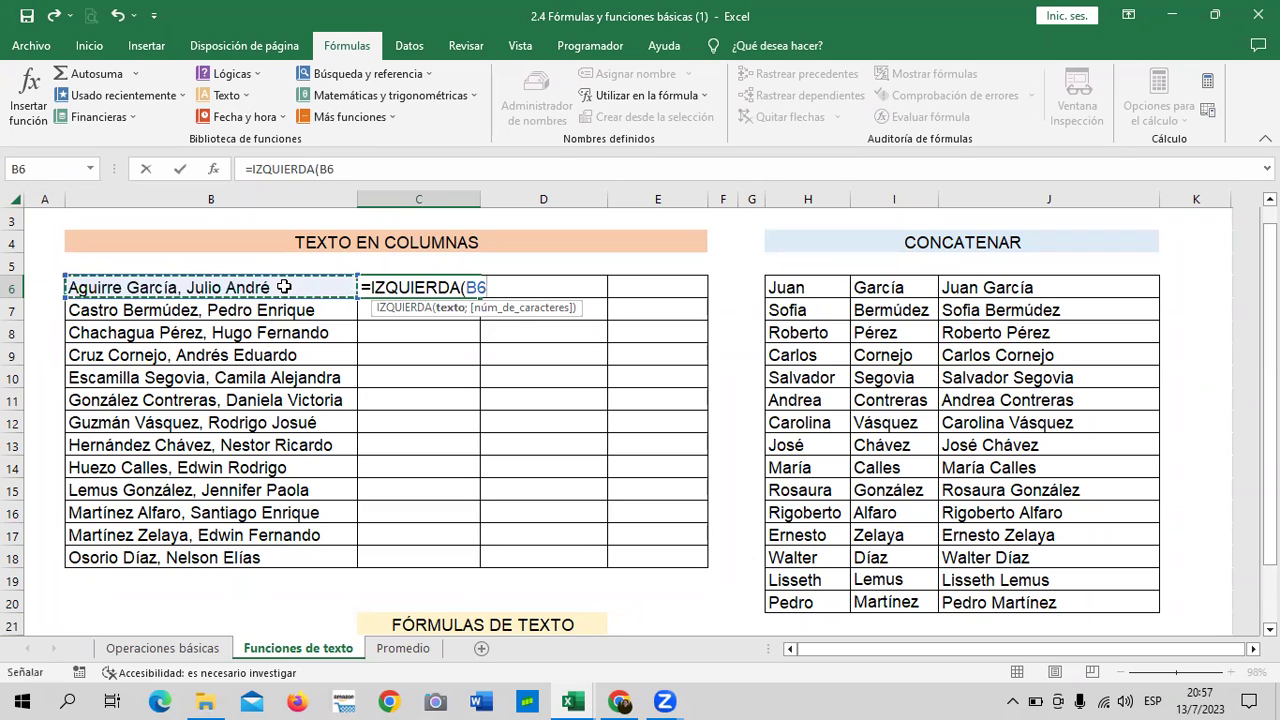
pyautogui.write(';')
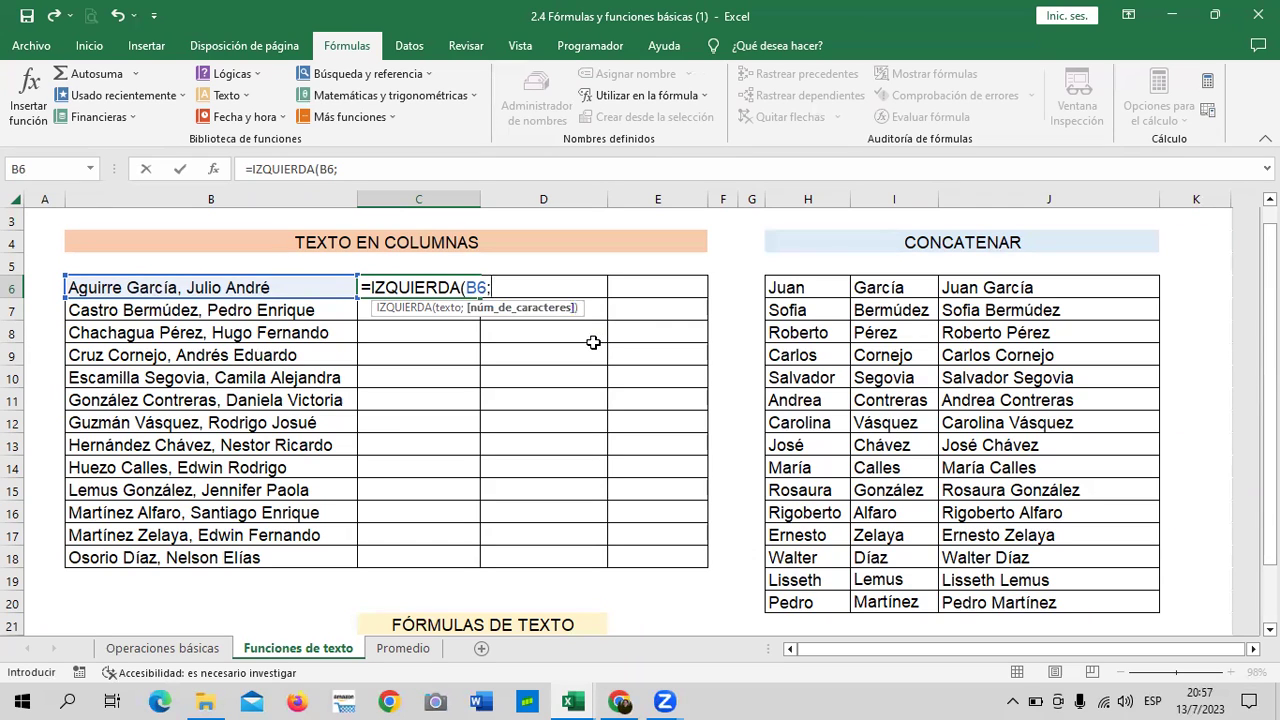
pyautogui.write('15')
pyautogui.write(')')
pyautogui.press('Return')
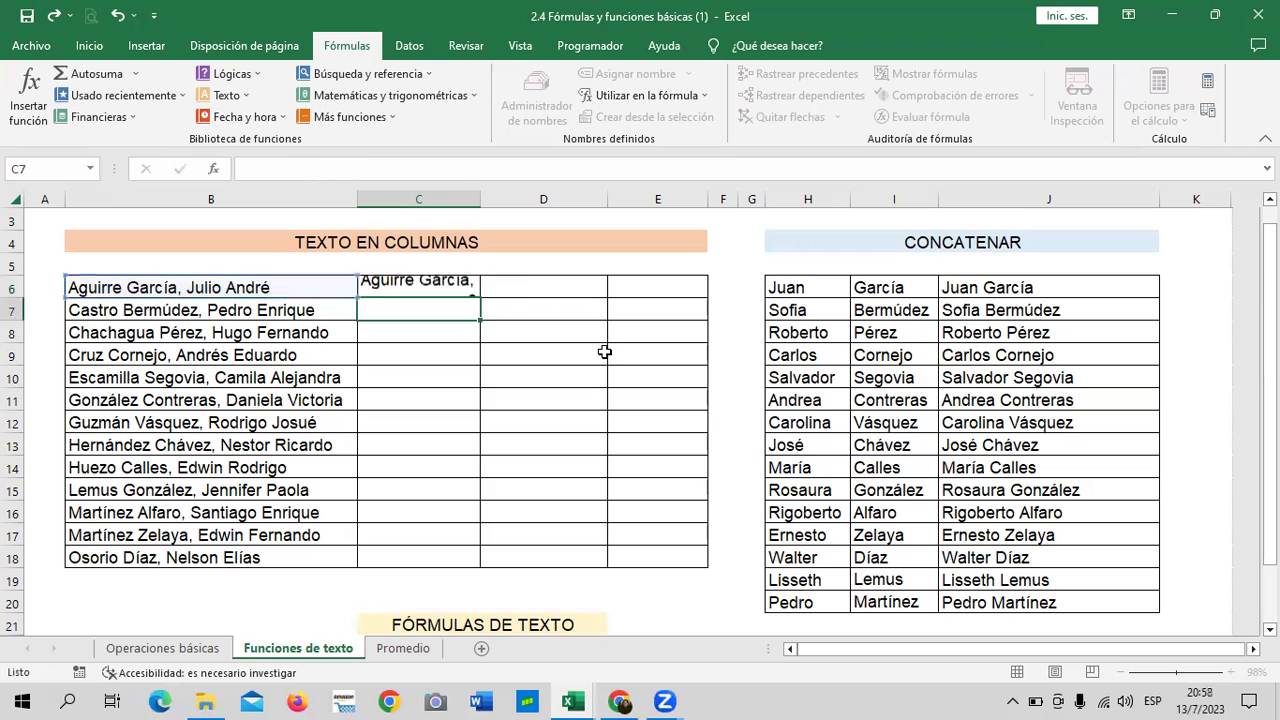
pyautogui.click(440, 285)
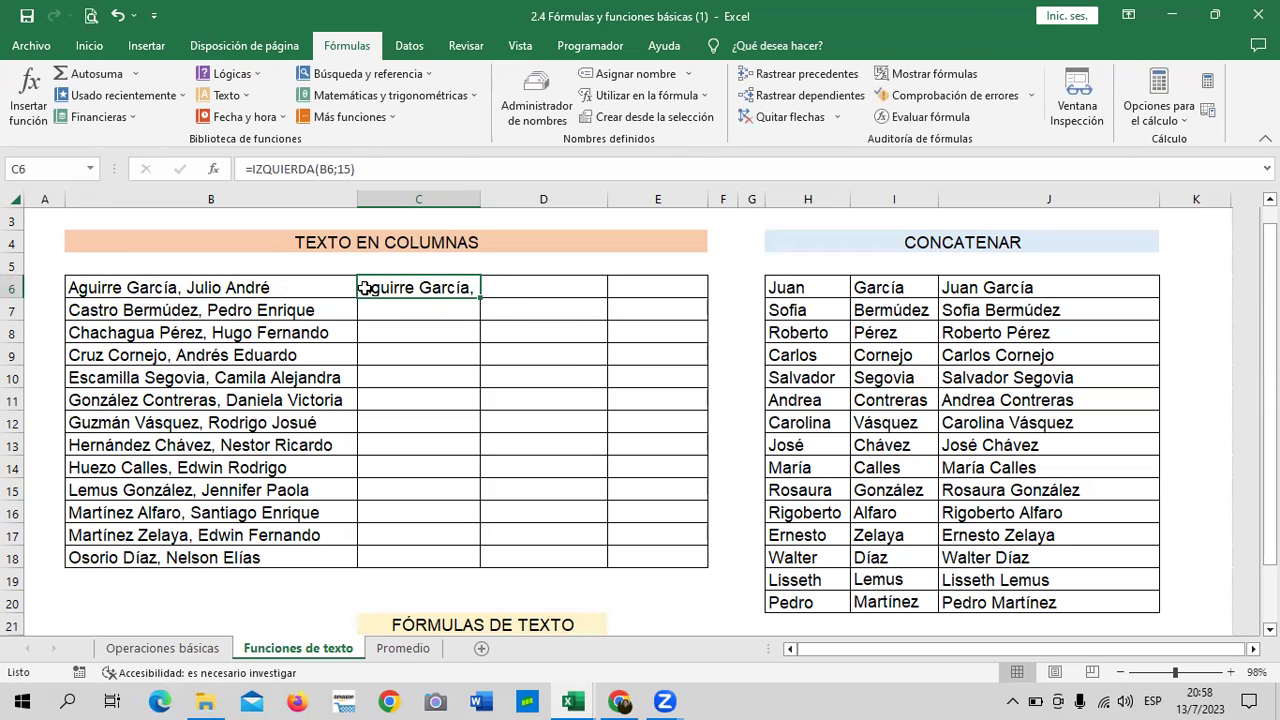
pyautogui.click(349, 168)
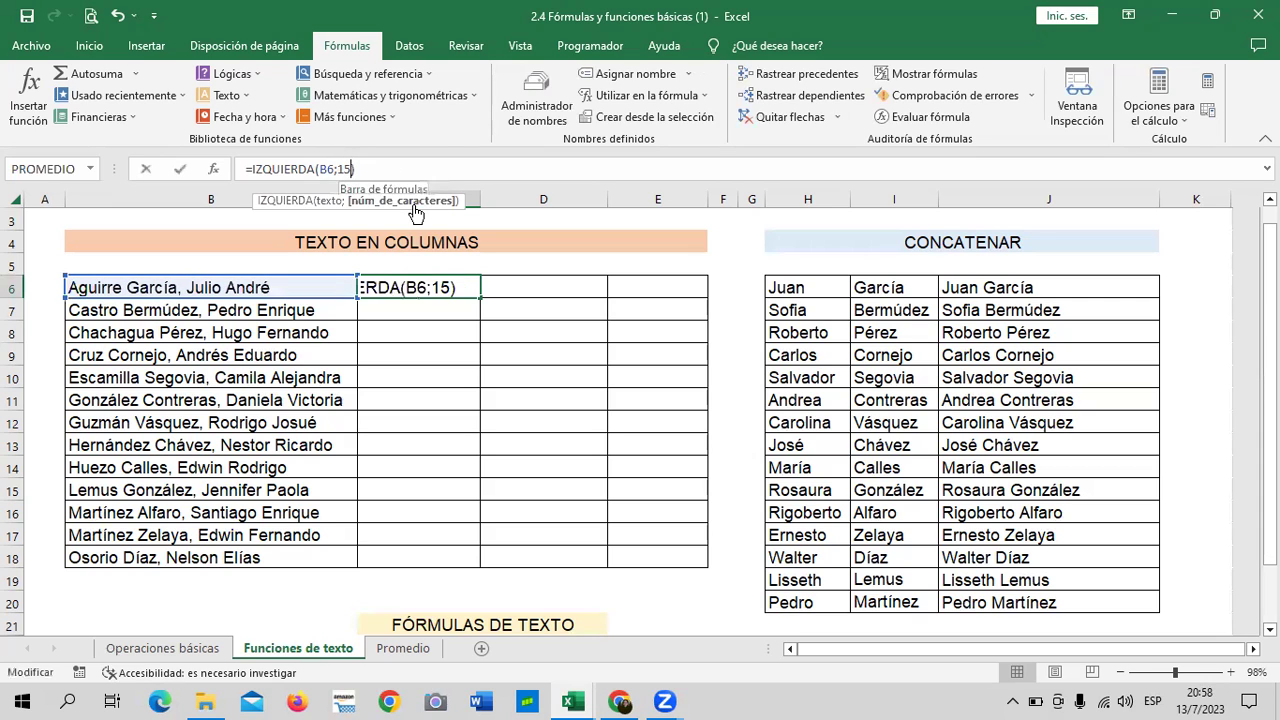
pyautogui.press('BackSpace')
pyautogui.write('4')
pyautogui.press('Return')
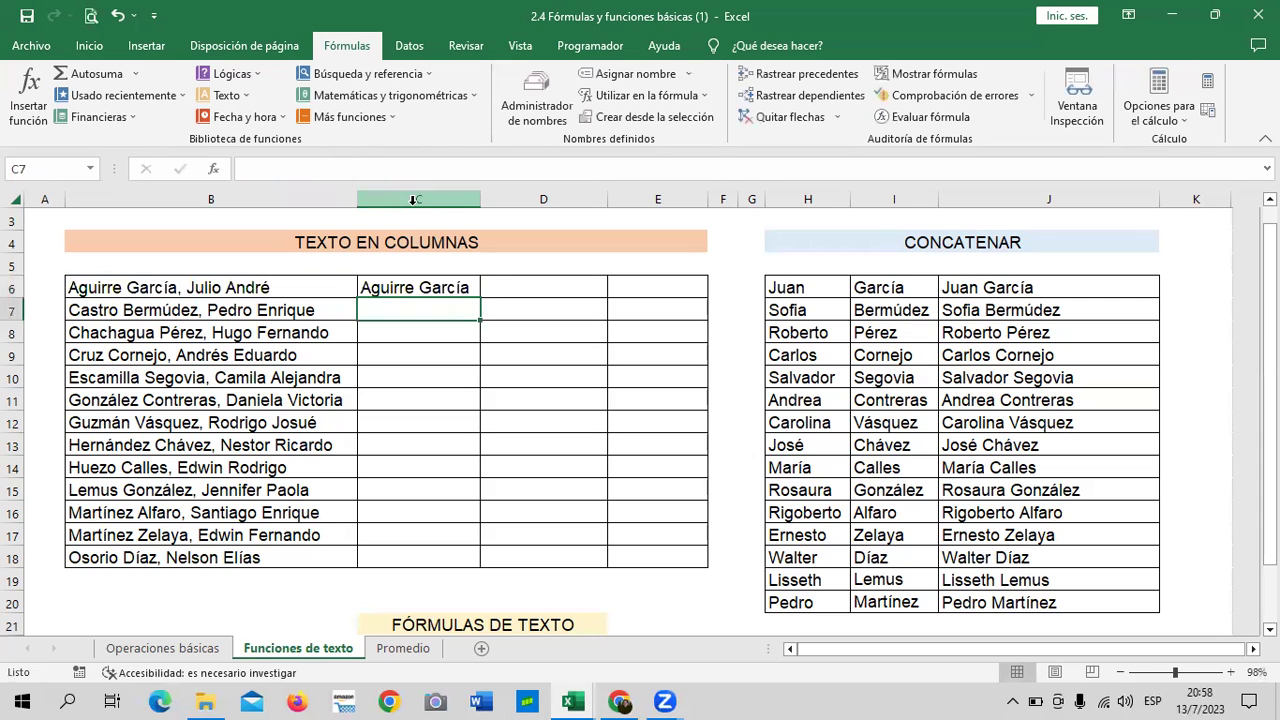
# Step: Copy the surname formula down to C11, then clear C7:C11 again
pyautogui.click(420, 285)
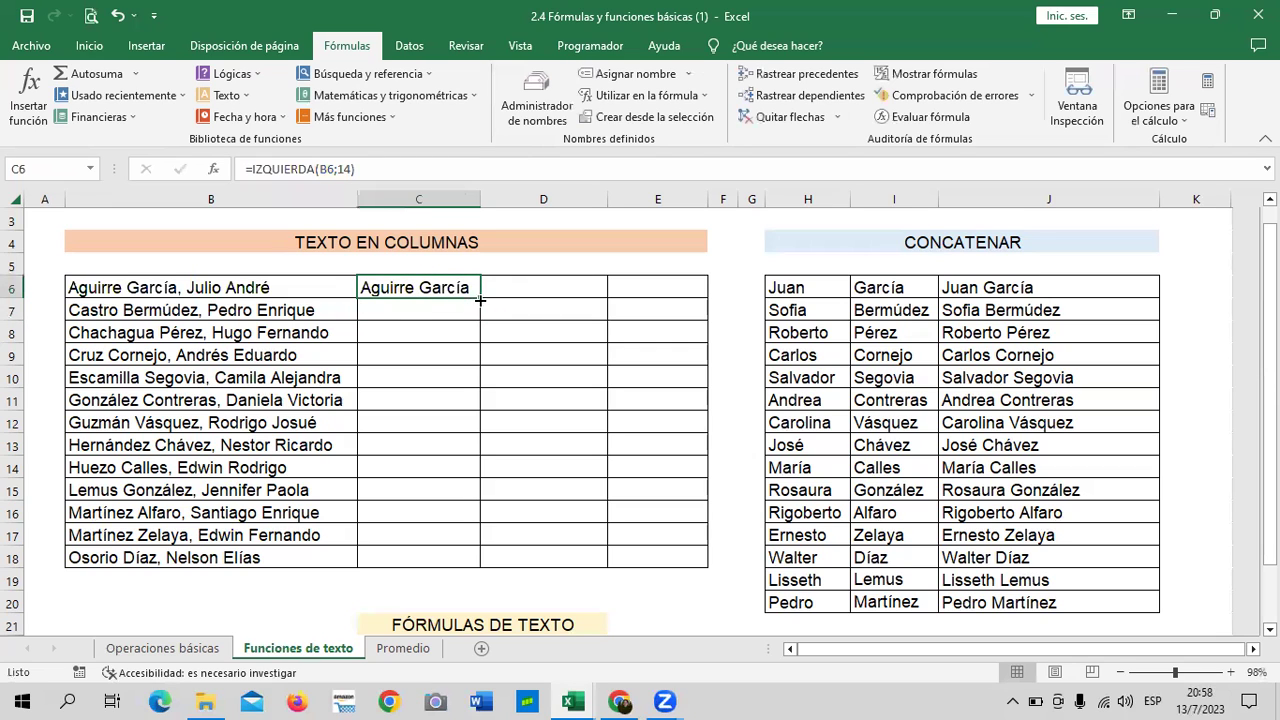
pyautogui.moveTo(481, 298); pyautogui.dragTo(482, 406)
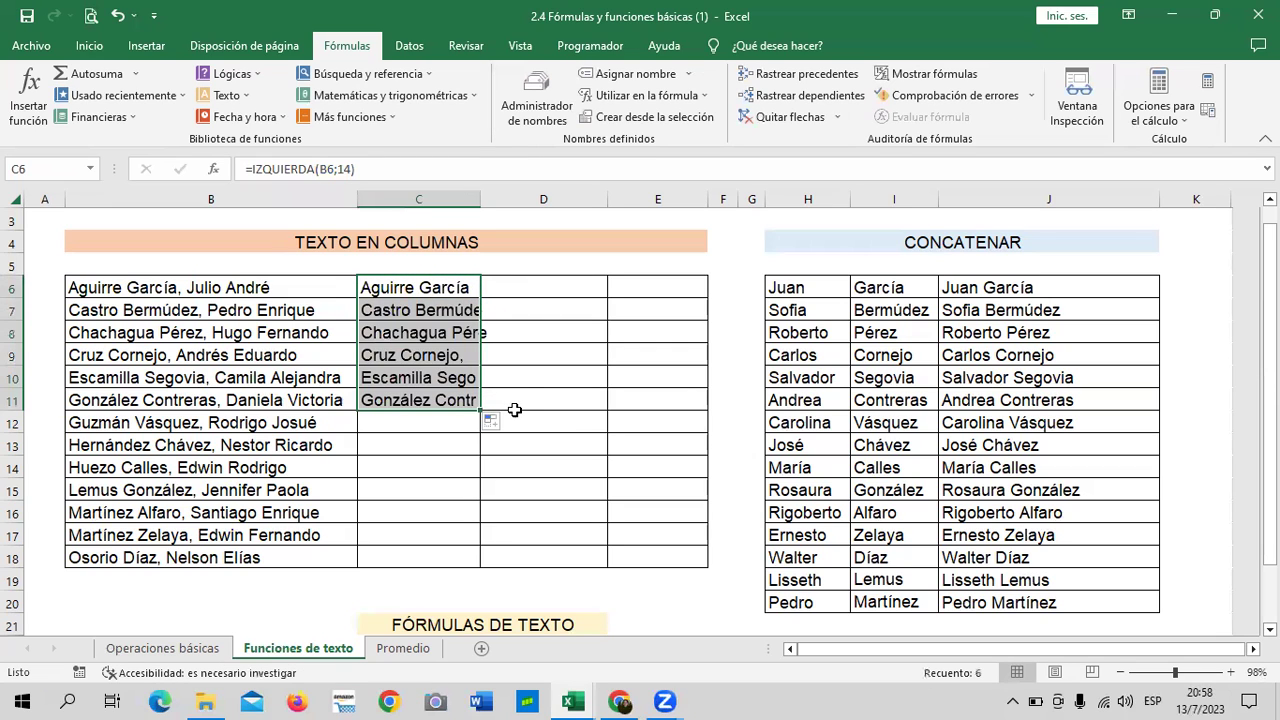
pyautogui.moveTo(472, 304); pyautogui.dragTo(456, 400)
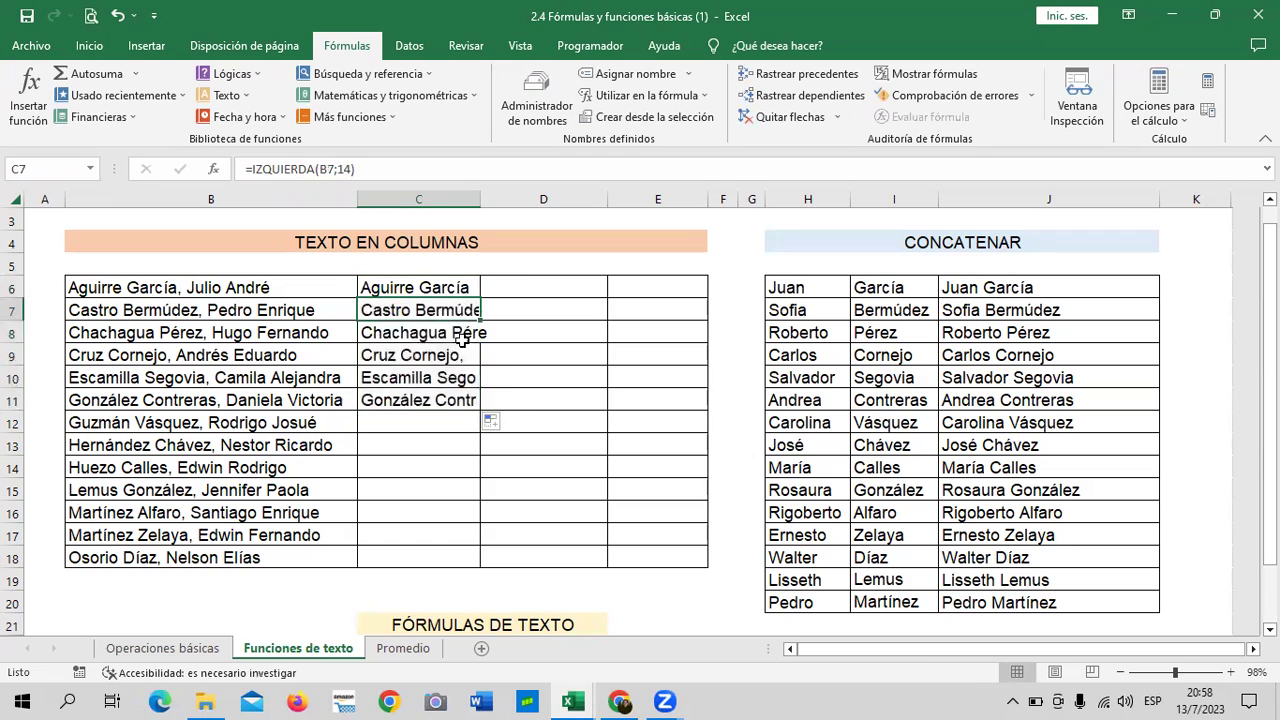
pyautogui.press('Delete')
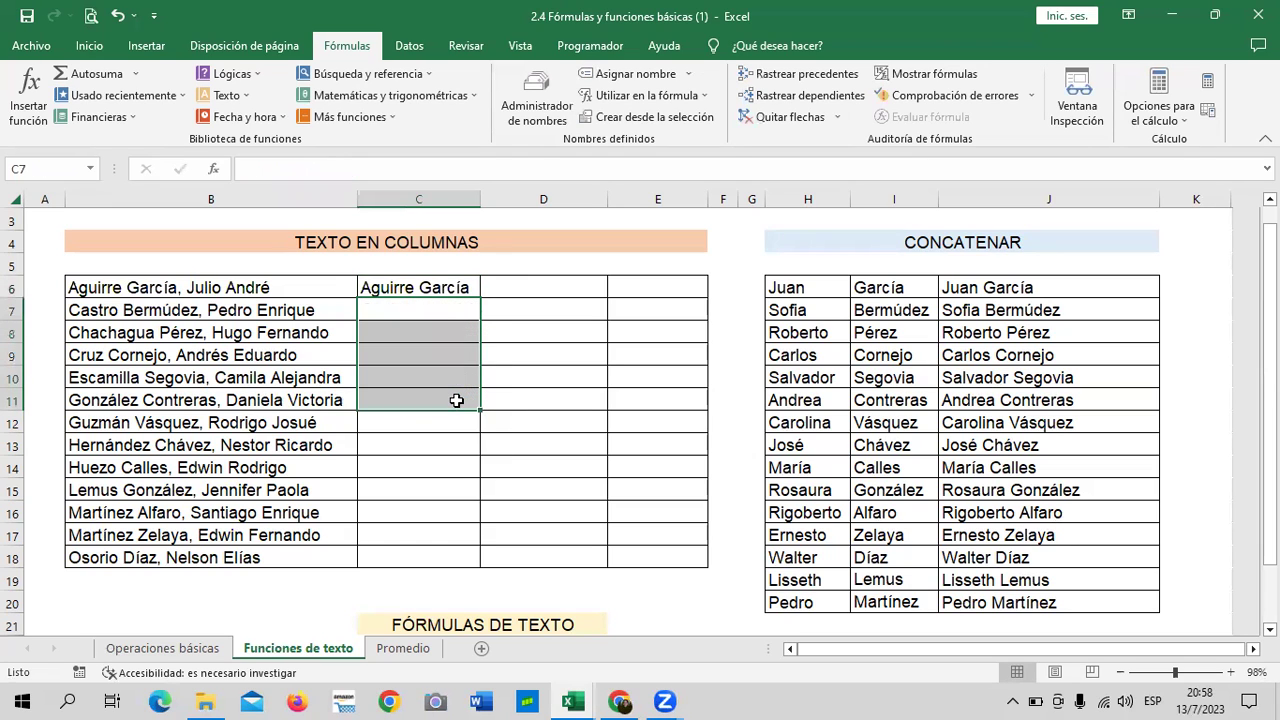
pyautogui.click(450, 287)
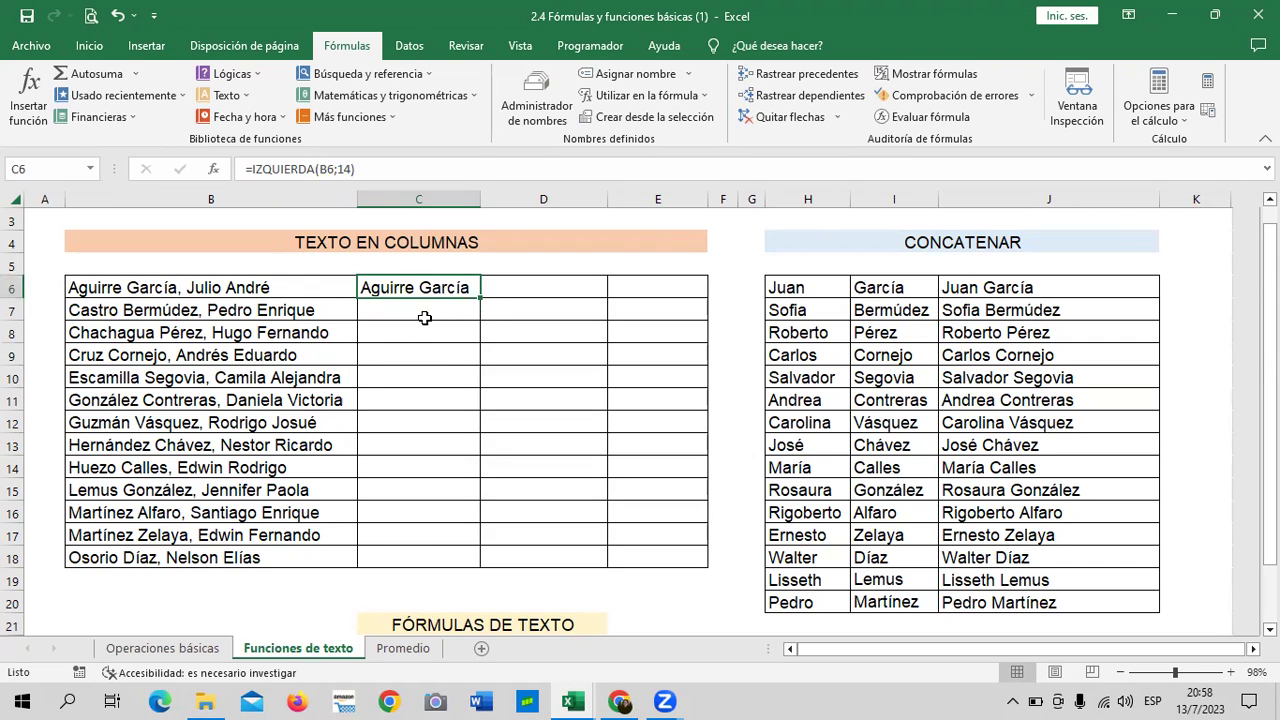
# Step: Enter =DERECHA(B6;6) in E6 so it extracts the second name André
pyautogui.click(543, 292)
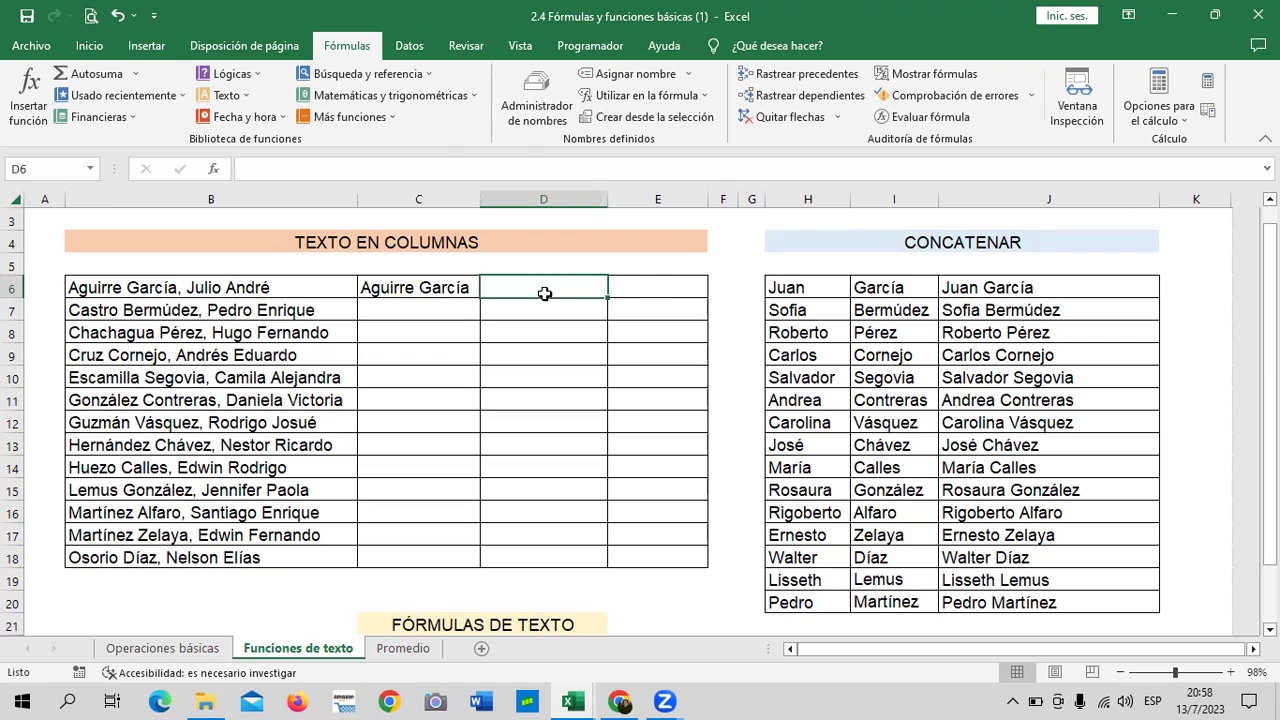
pyautogui.click(657, 286)
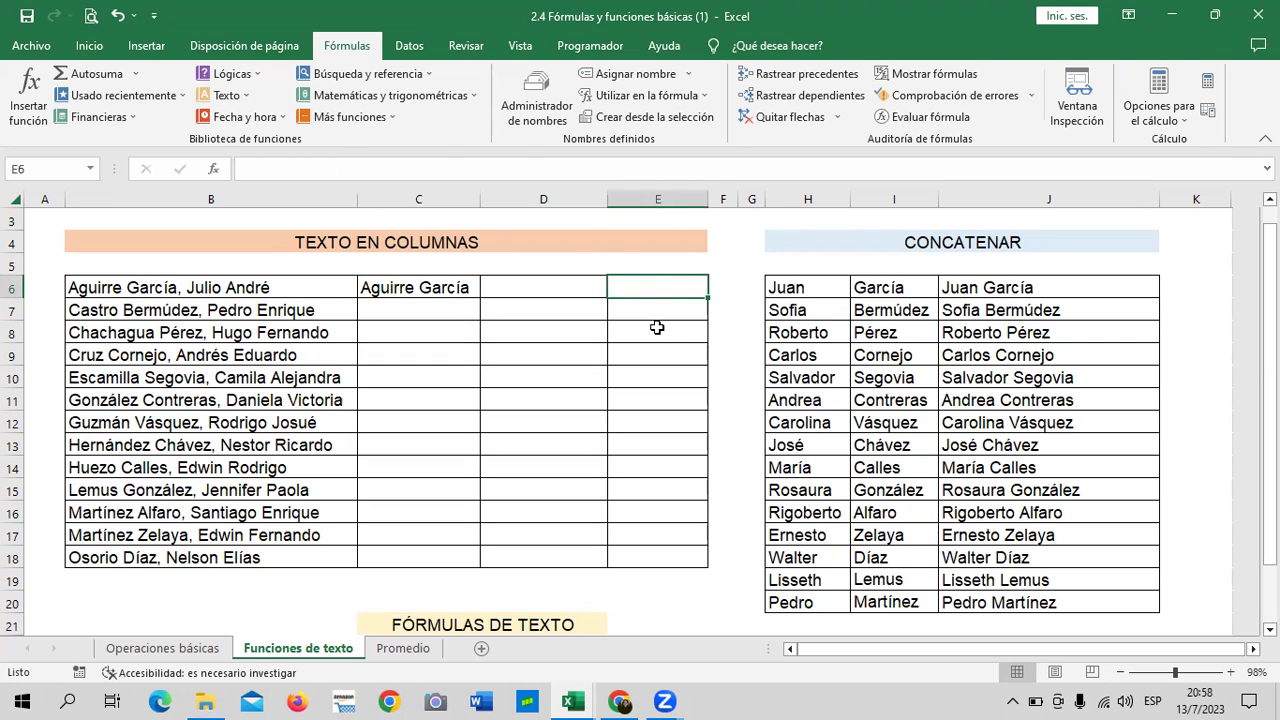
pyautogui.write('=DERE')
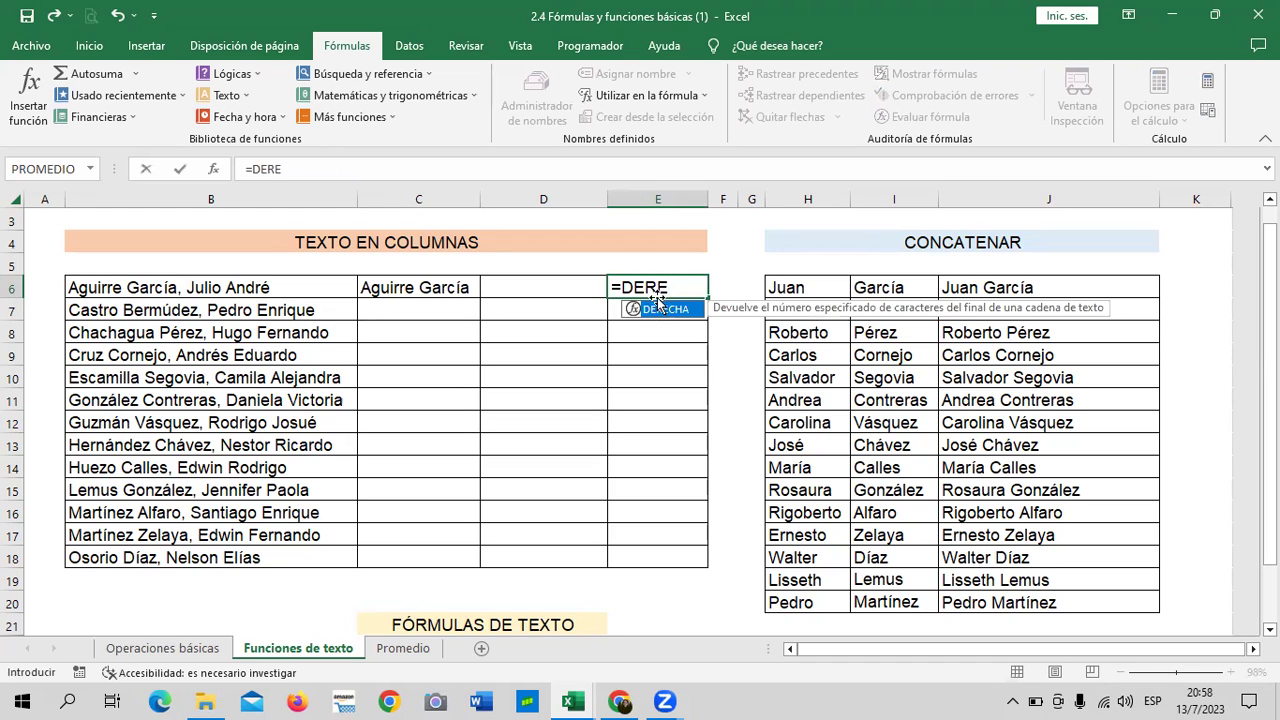
pyautogui.doubleClick(668, 311)
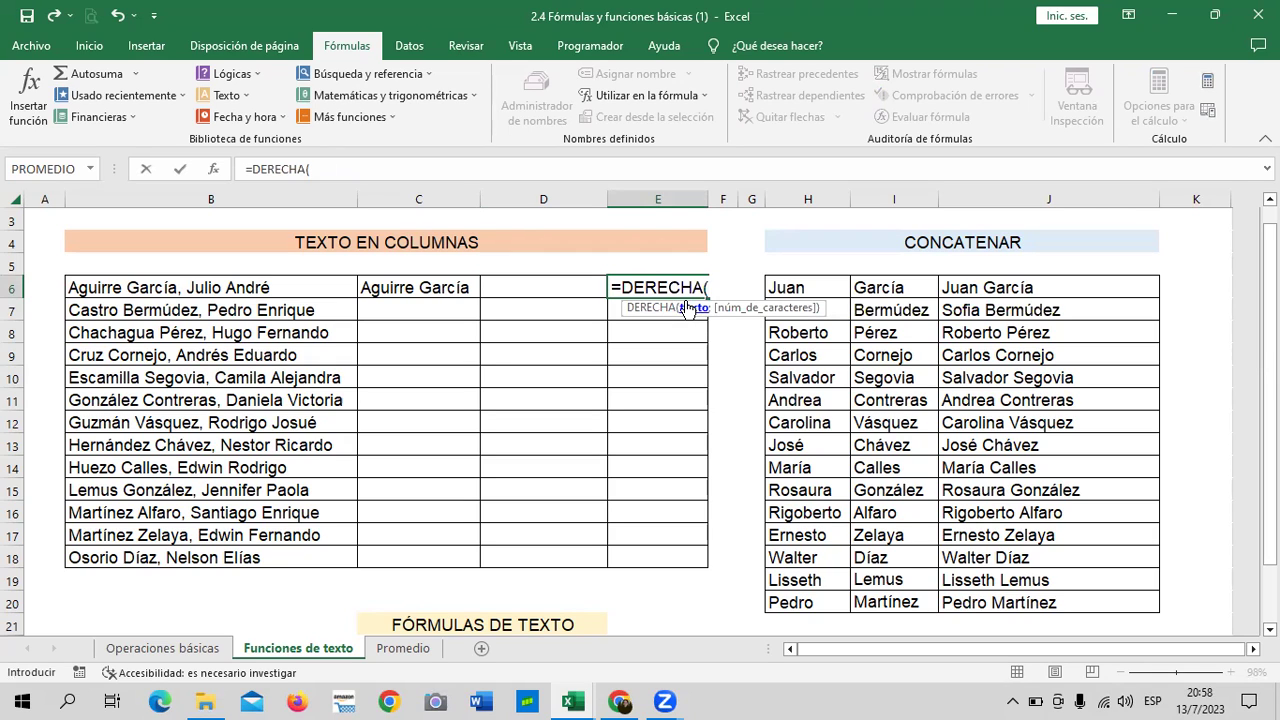
pyautogui.click(300, 287)
pyautogui.write(';')
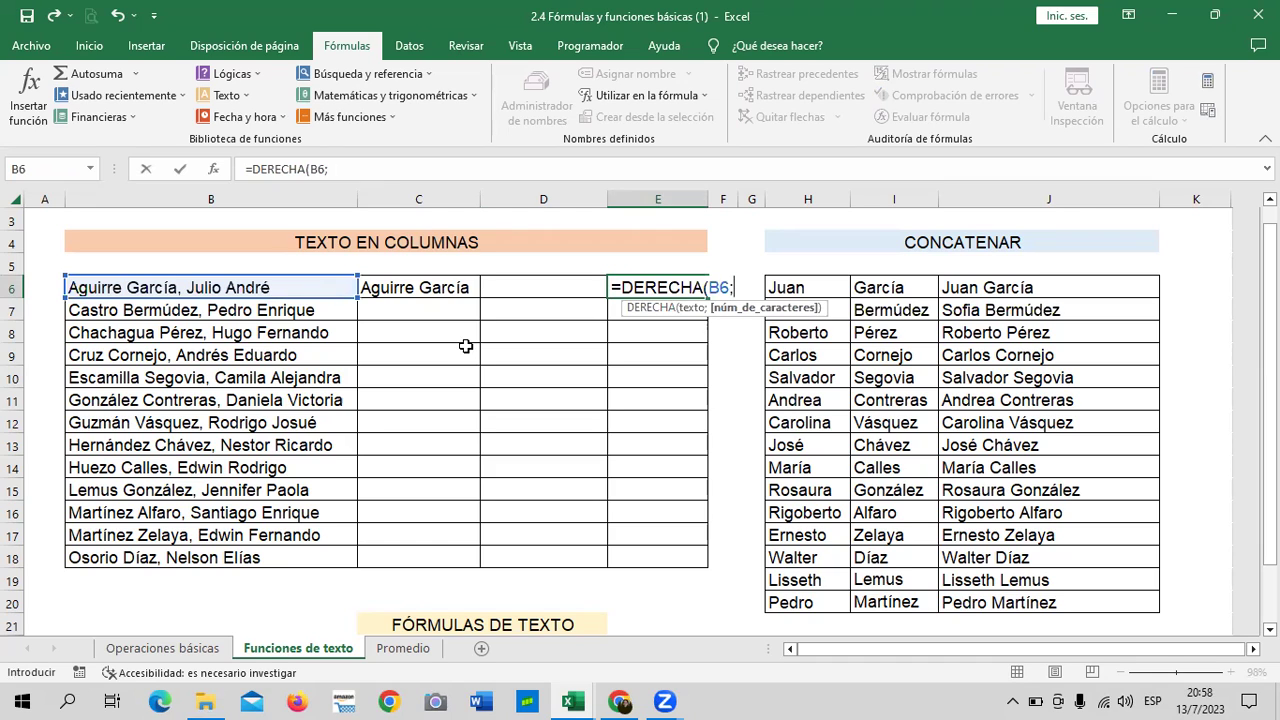
pyautogui.write('6')
pyautogui.write(')')
pyautogui.press('Return')
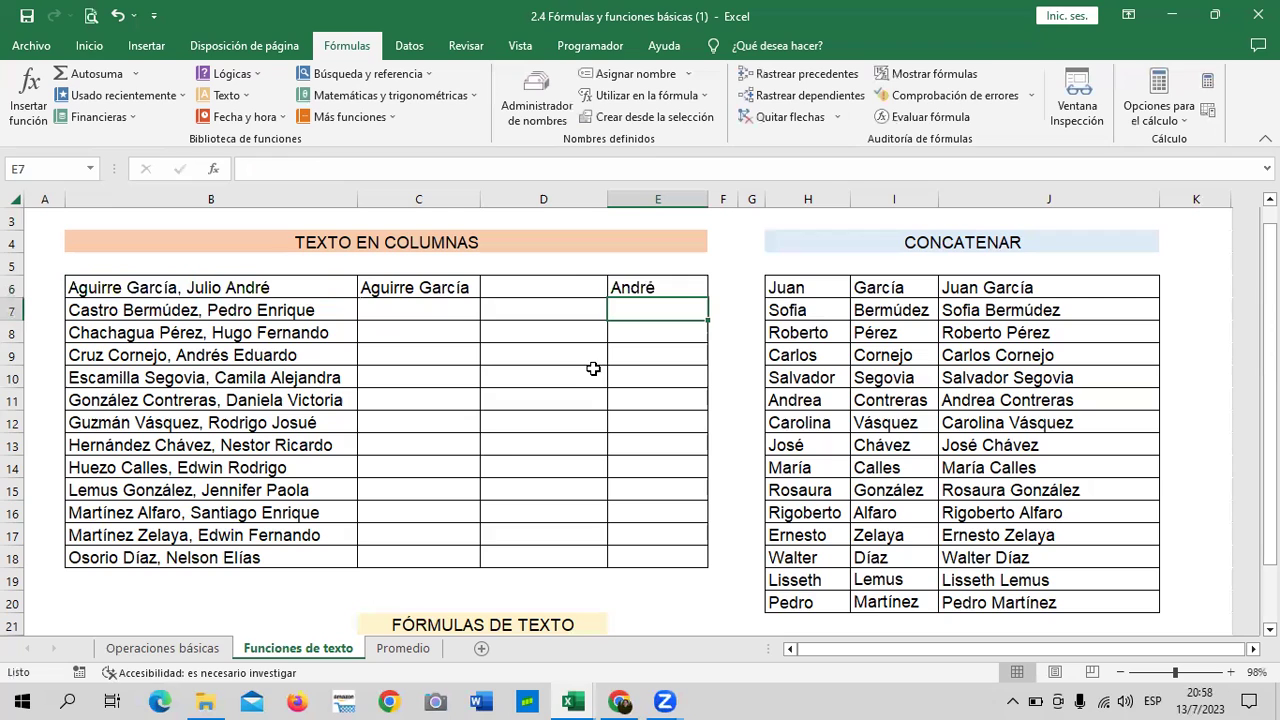
pyautogui.click(681, 287)
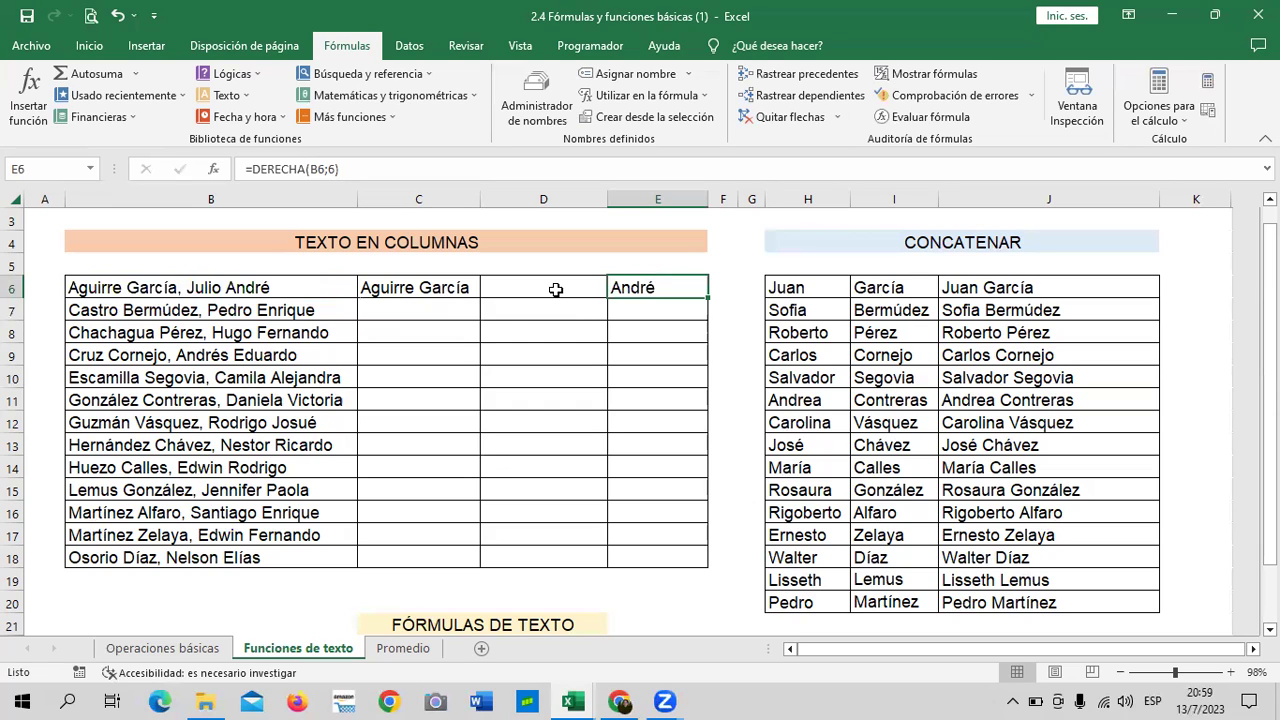
pyautogui.click(565, 285)
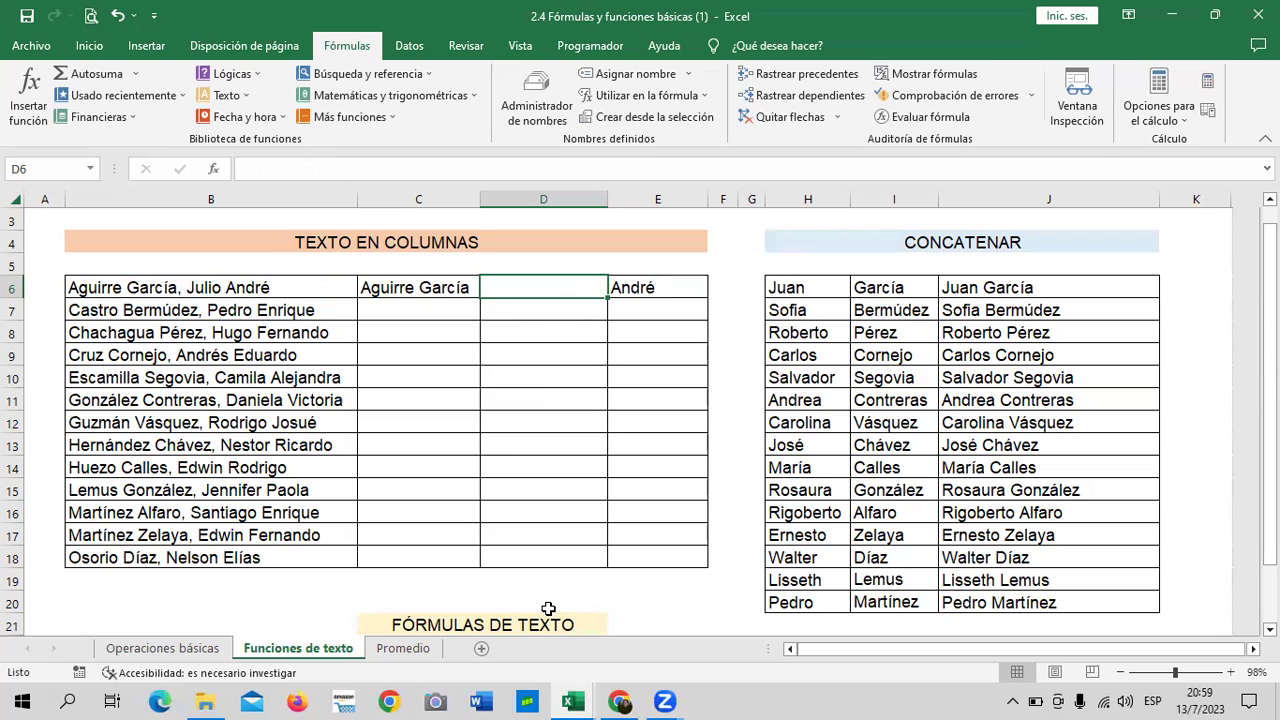
# Step: Enter =EXTRAE(B6;14;5) in D6 as a first attempt at the first name
pyautogui.click(680, 487)
pyautogui.click(550, 287)
pyautogui.write('=')
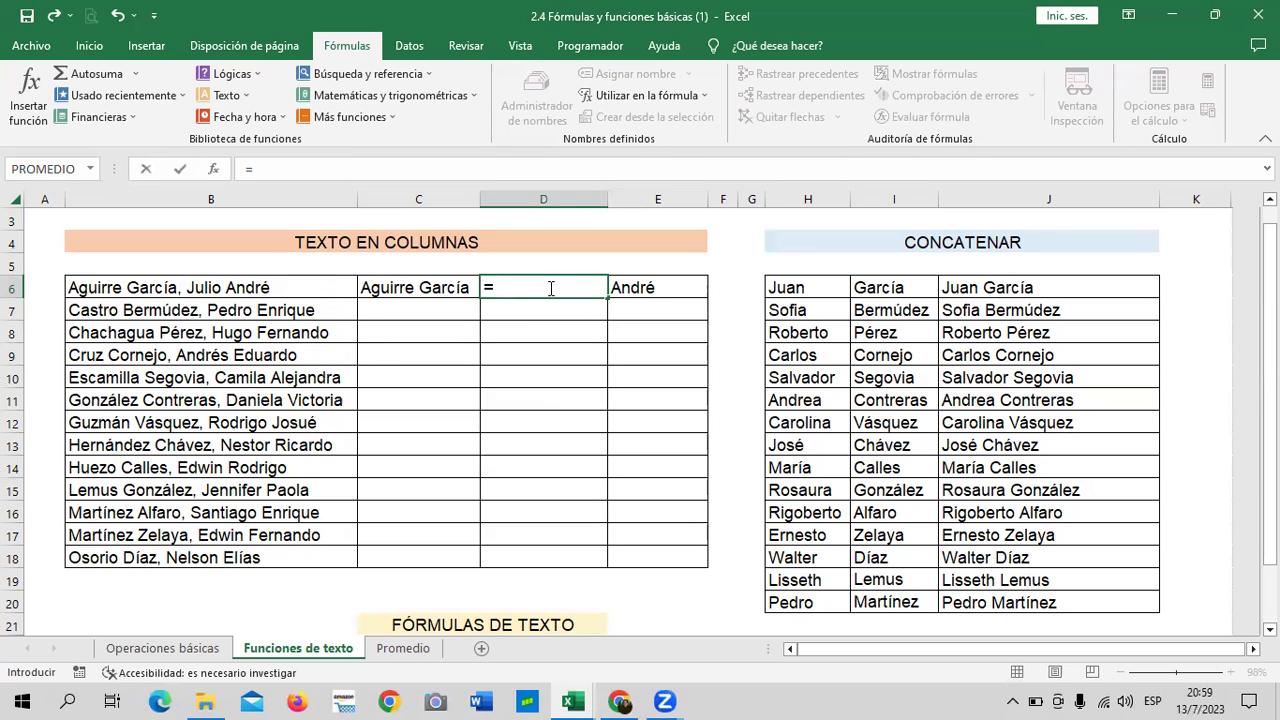
pyautogui.write('EXTRAE')
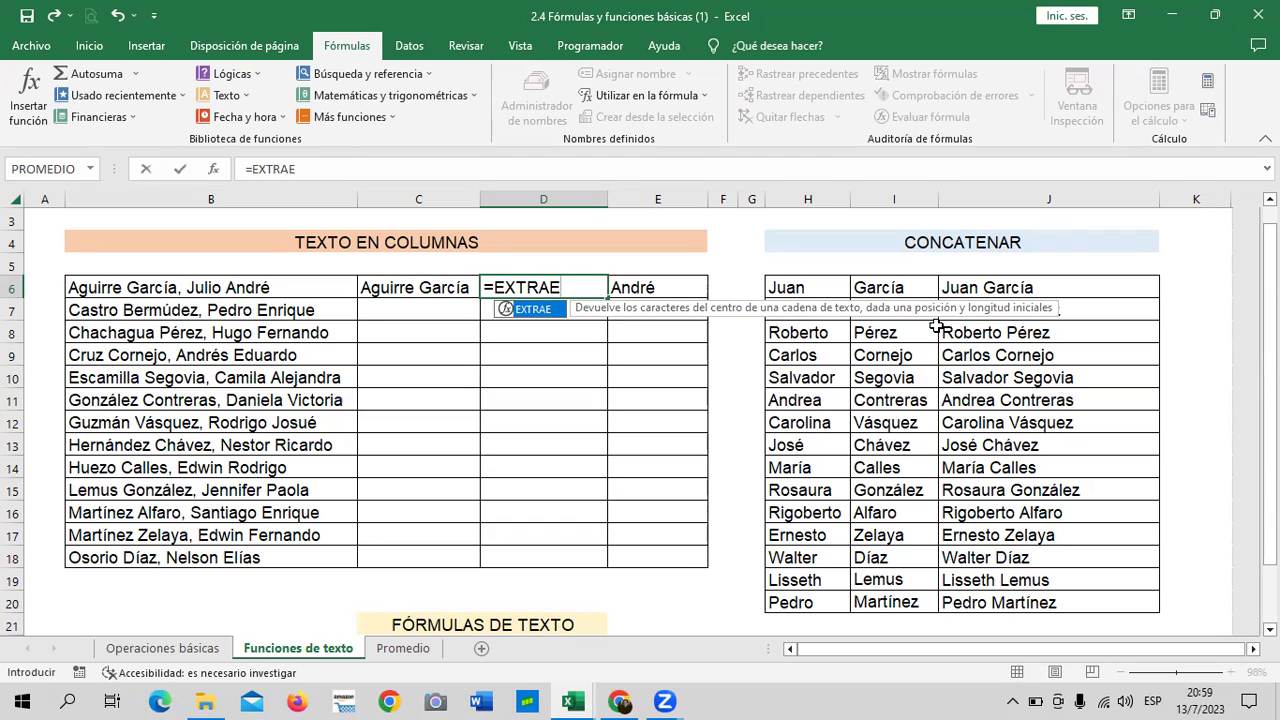
pyautogui.doubleClick(535, 310)
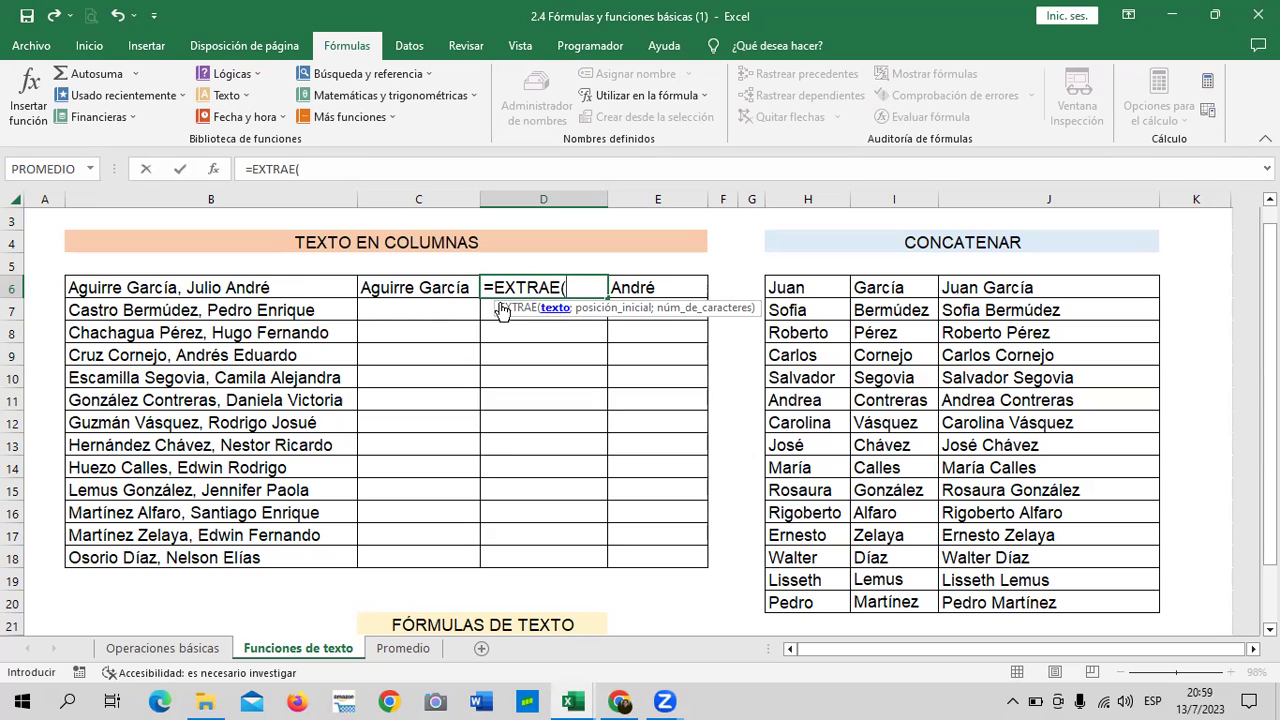
pyautogui.click(274, 288)
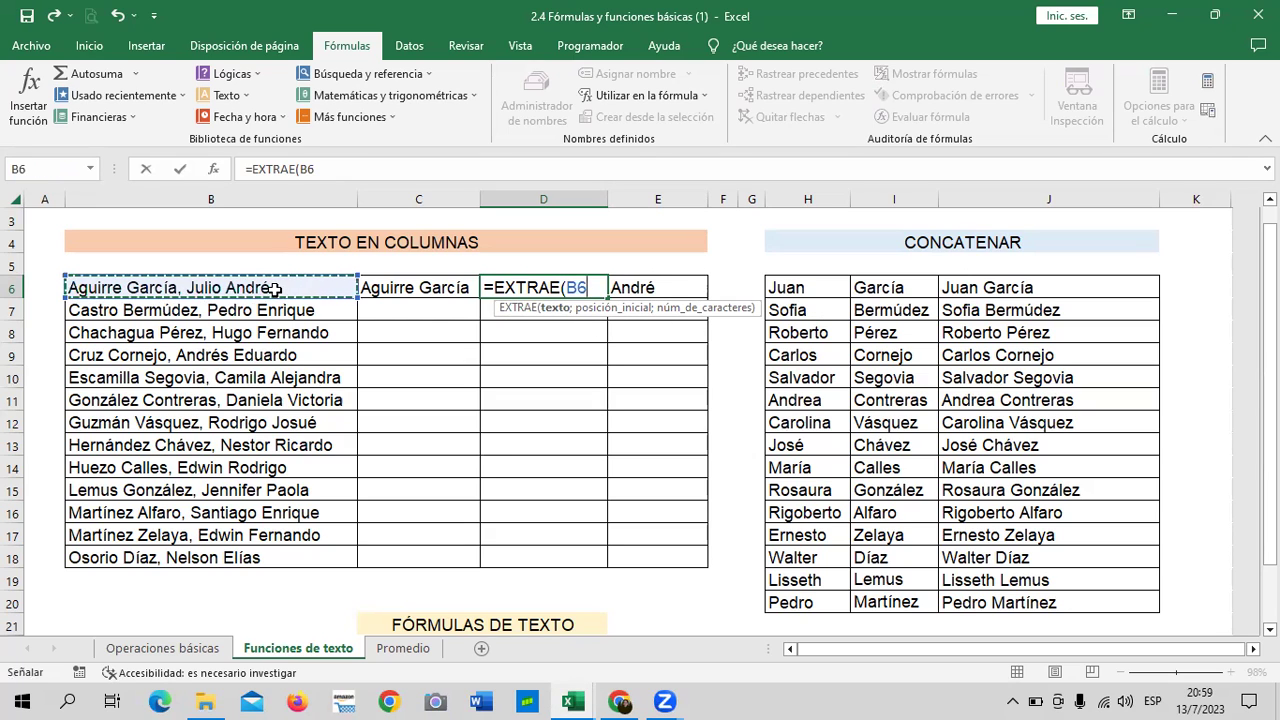
pyautogui.write(';')
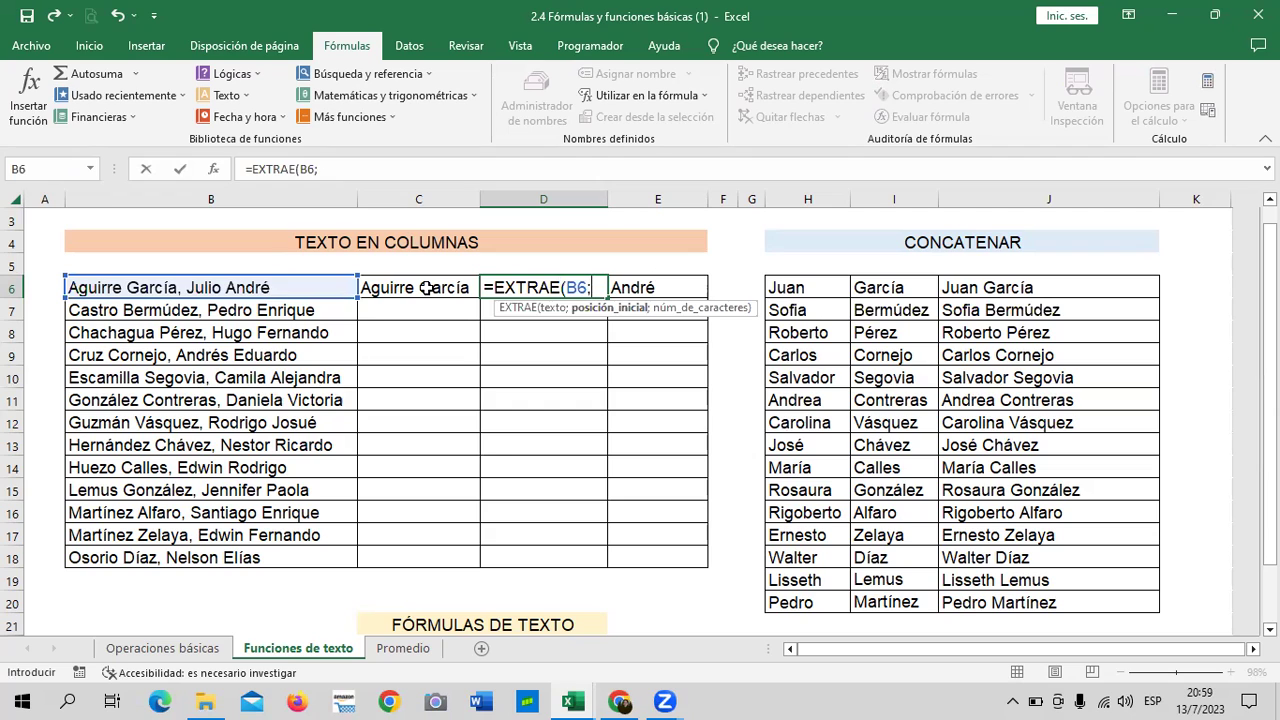
pyautogui.write('14;')
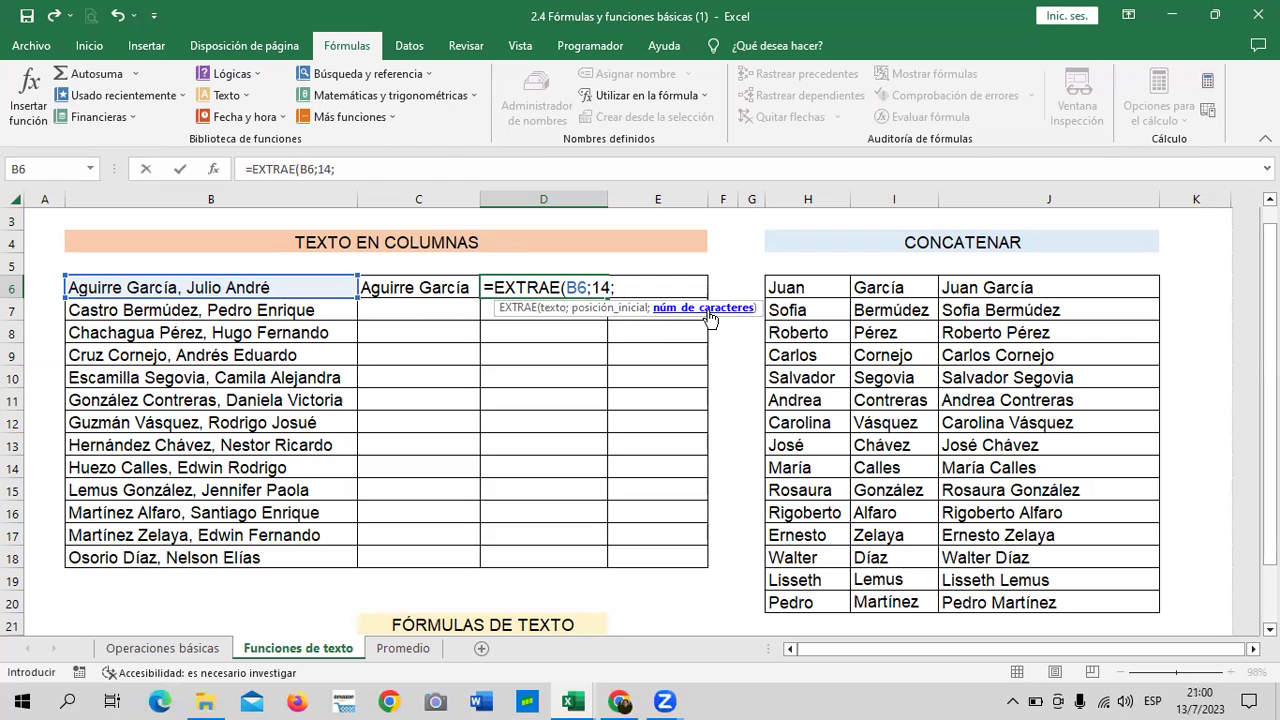
pyautogui.write('5)')
pyautogui.press('Return')
# Step: Correct D6 to =EXTRAE(B6;16;6) so it shows Julio
pyautogui.click(540, 268)
pyautogui.click(536, 286)
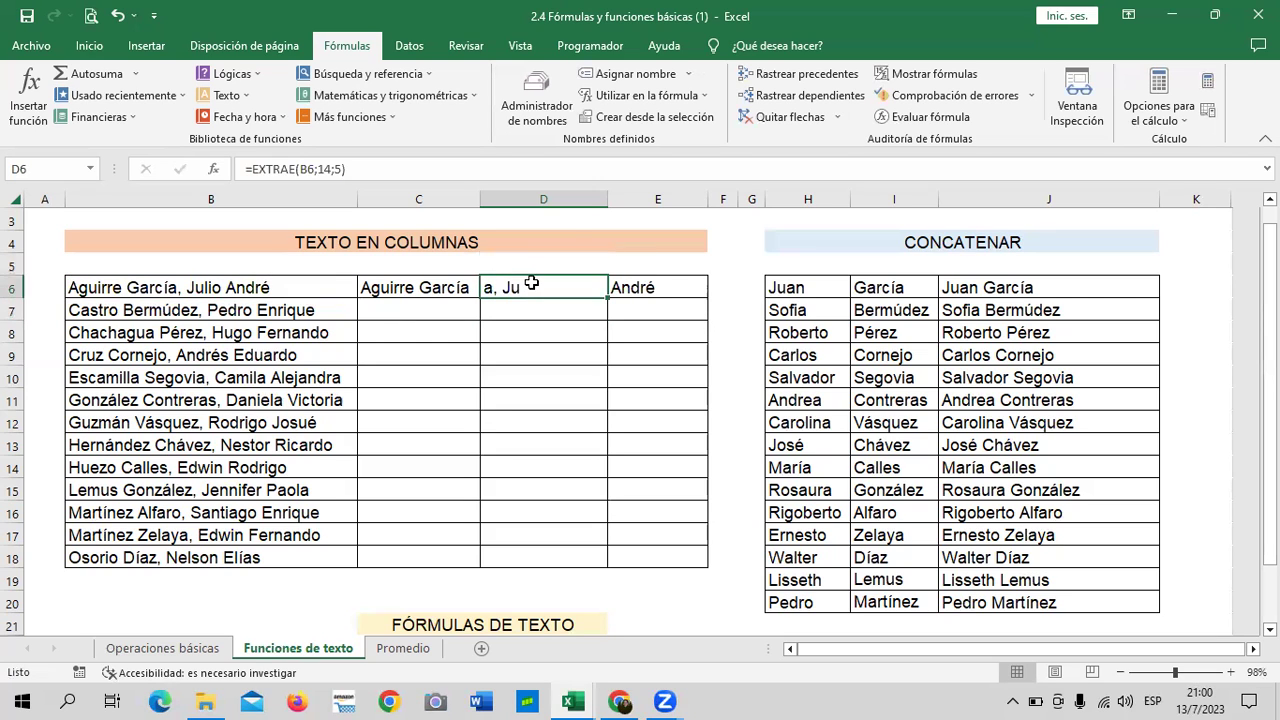
pyautogui.click(328, 170)
pyautogui.press('BackSpace')
pyautogui.write('6')
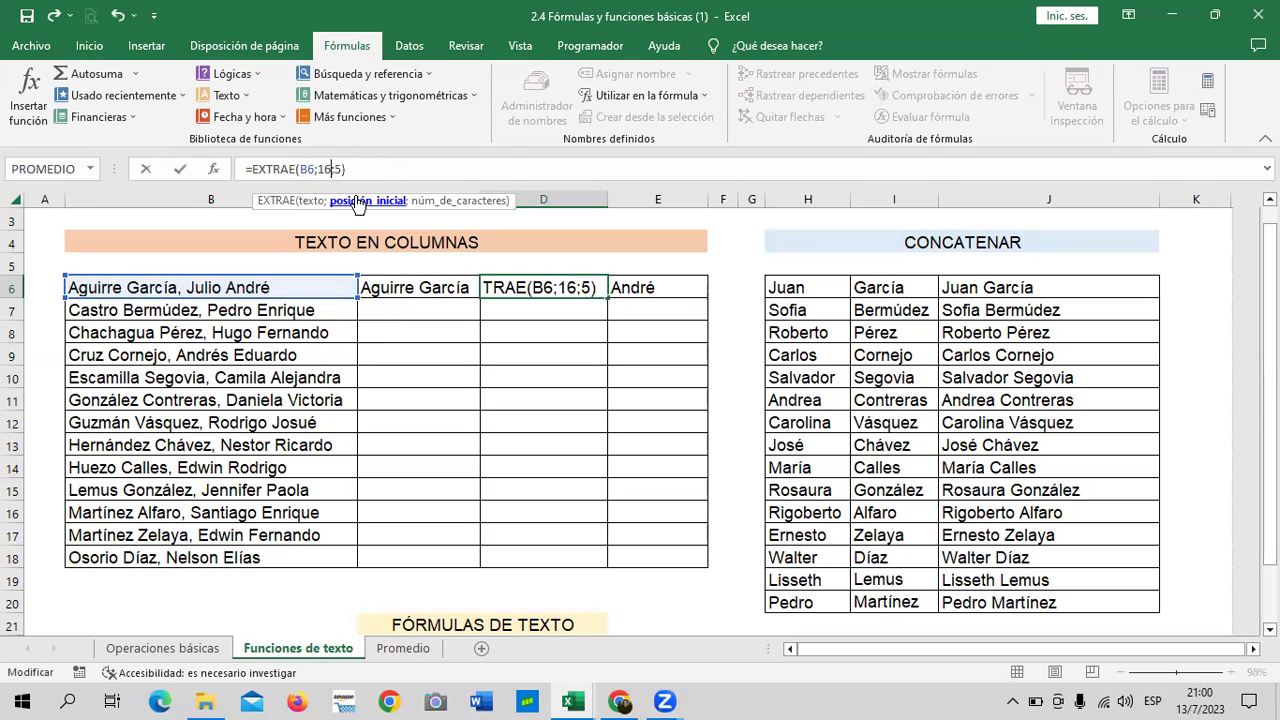
pyautogui.press('Return')
pyautogui.click(565, 283)
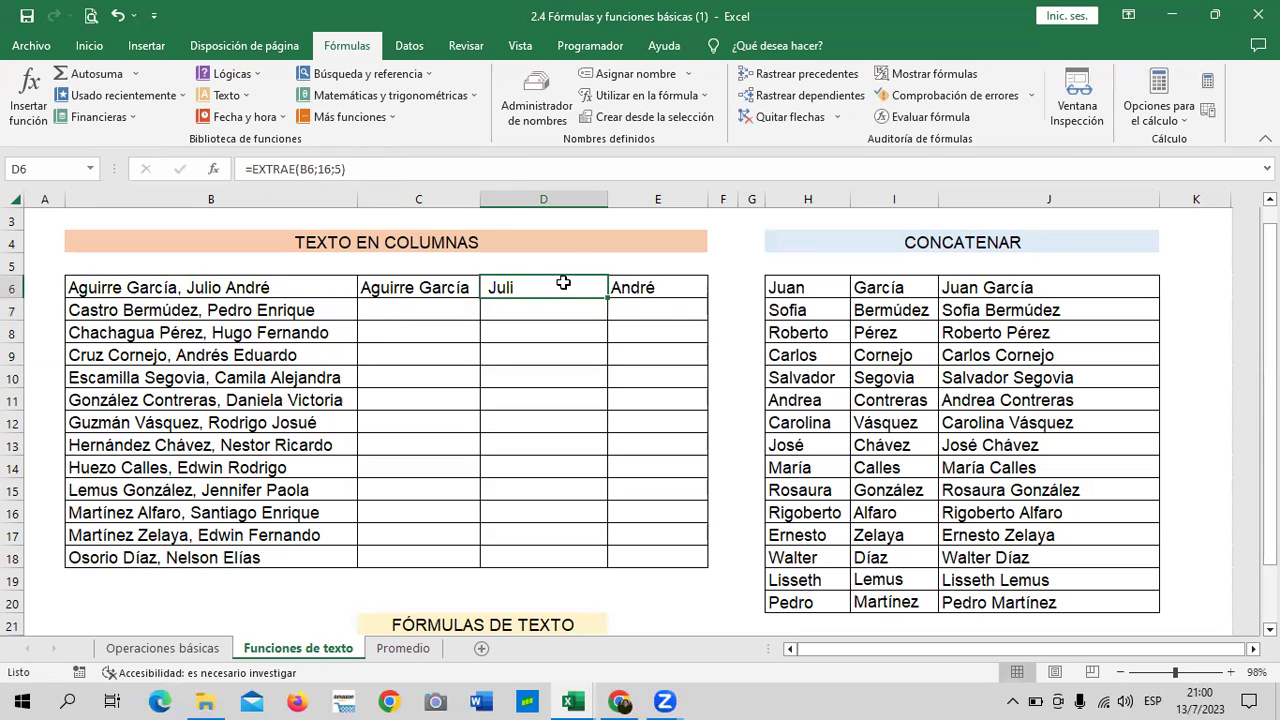
pyautogui.click(343, 169)
pyautogui.press('BackSpace')
pyautogui.write('6')
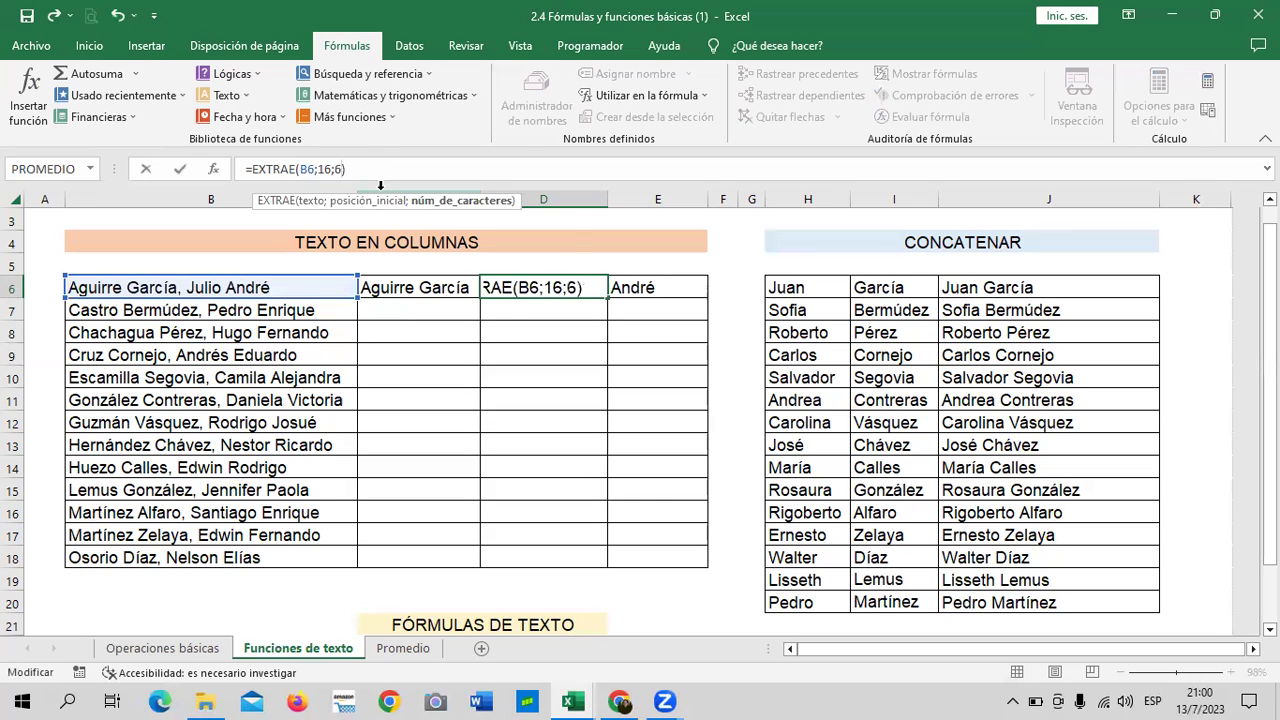
pyautogui.press('Return')
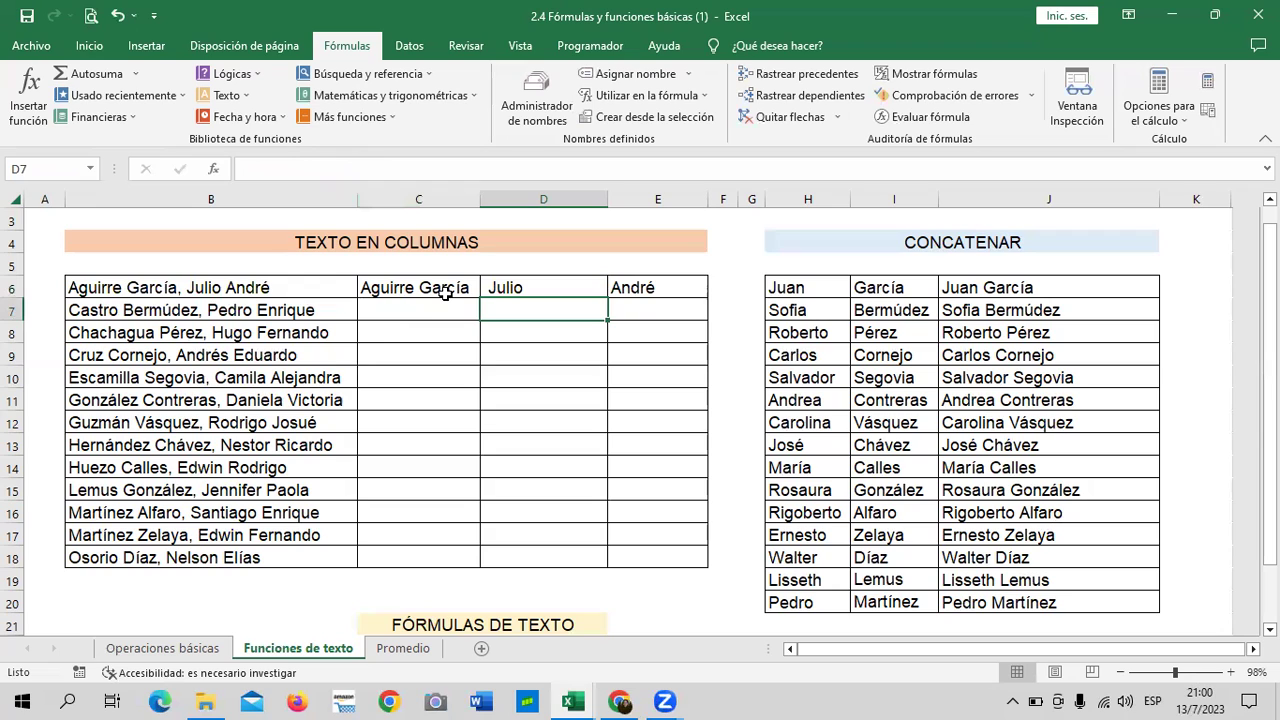
# Step: Review the IZQUIERDA, EXTRAE and DERECHA formulas in C6:E6, then open the Promedio sheet
pyautogui.click(446, 293)
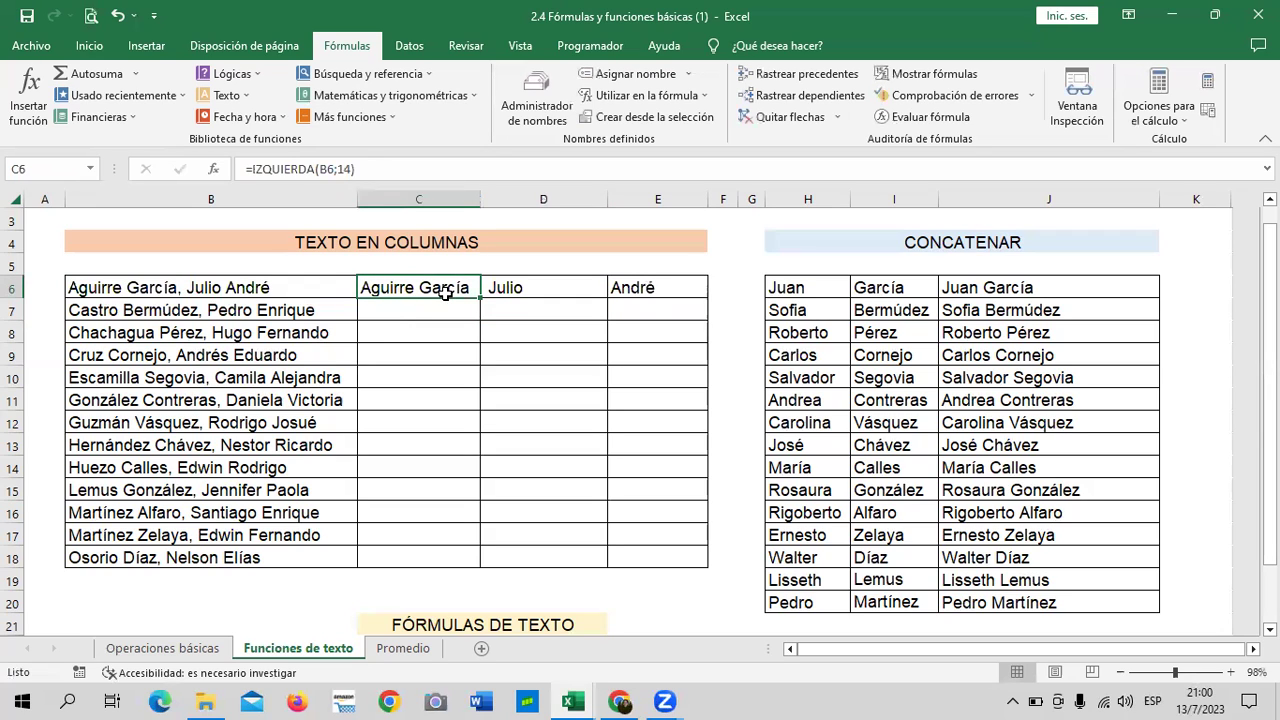
pyautogui.click(508, 290)
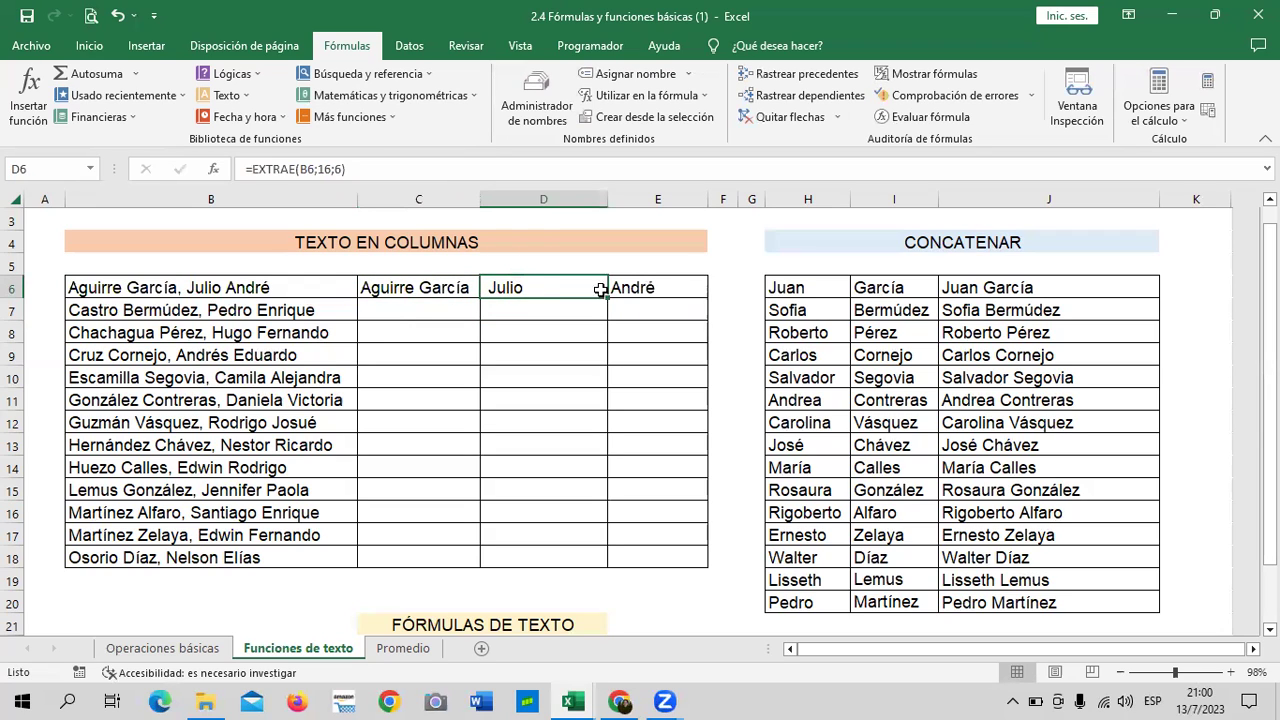
pyautogui.click(642, 290)
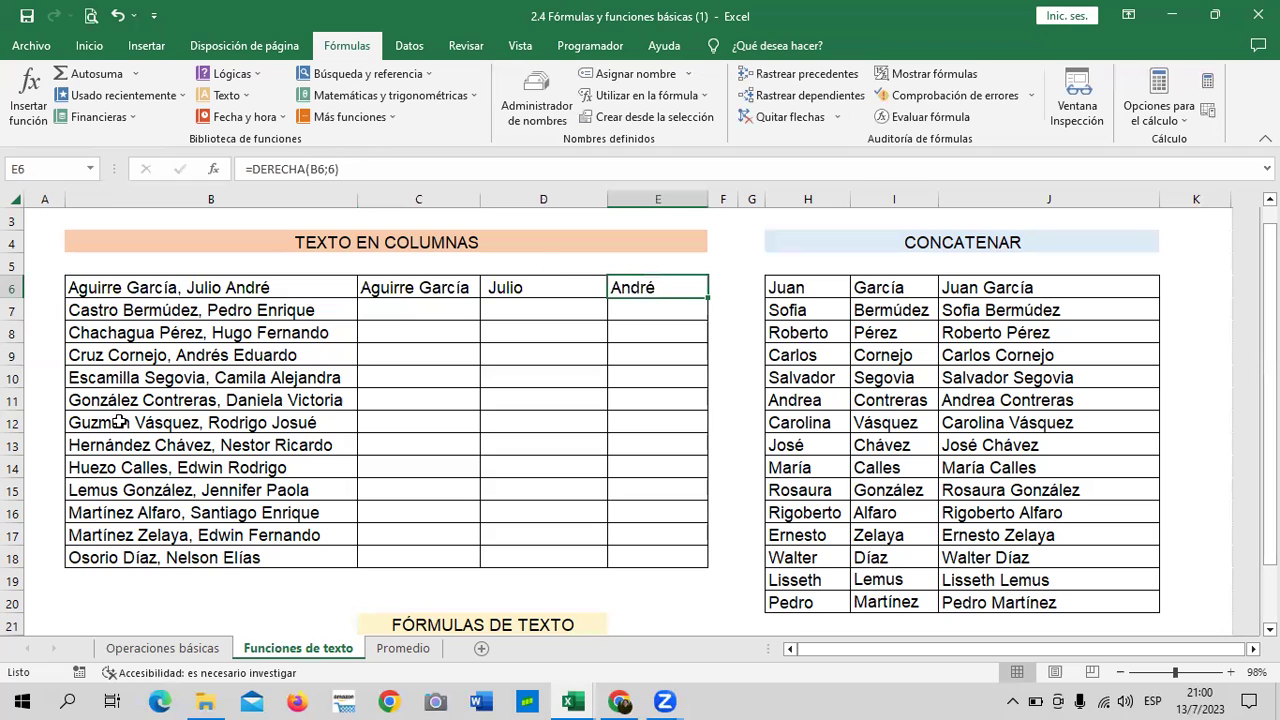
pyautogui.click(441, 290)
pyautogui.click(562, 290)
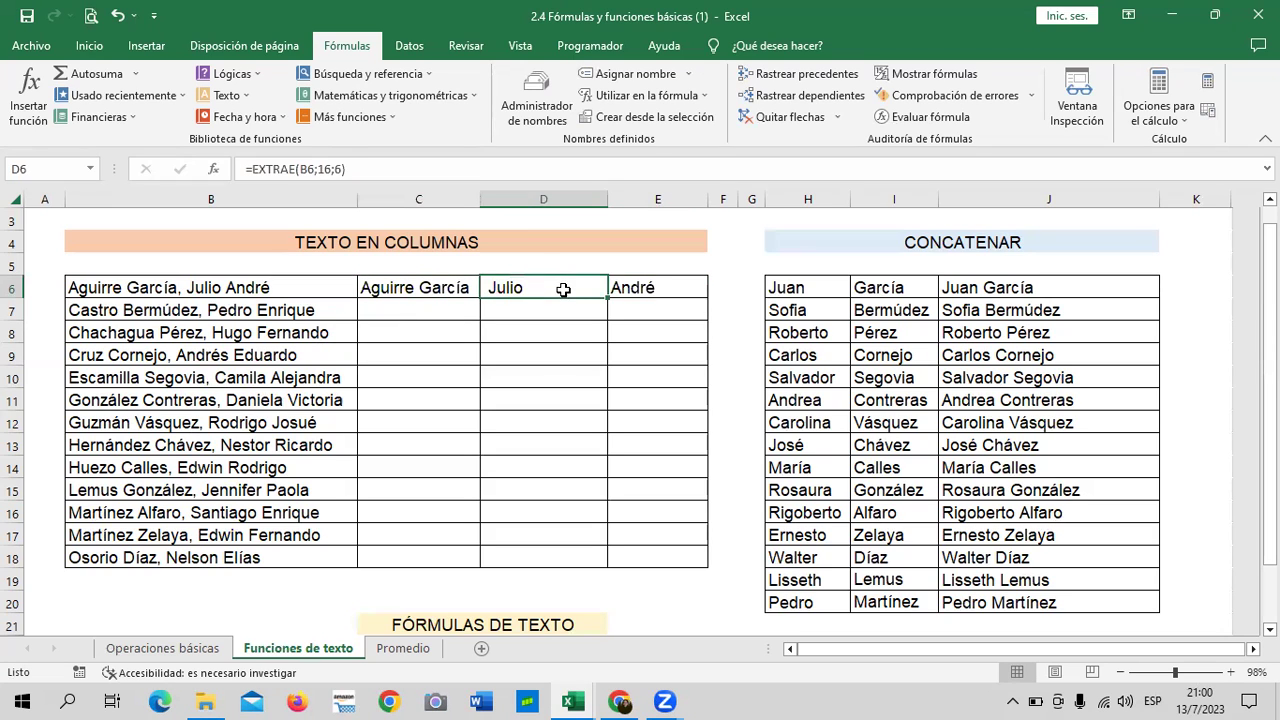
pyautogui.click(648, 289)
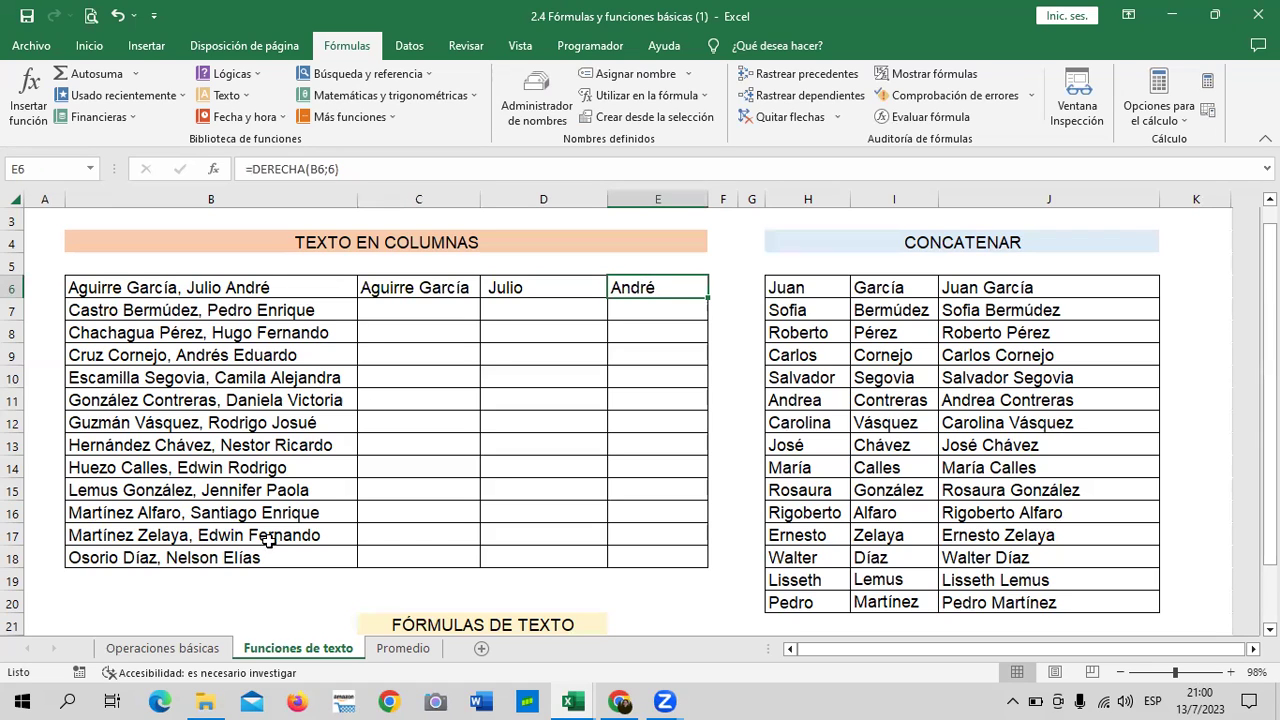
pyautogui.click(395, 649)
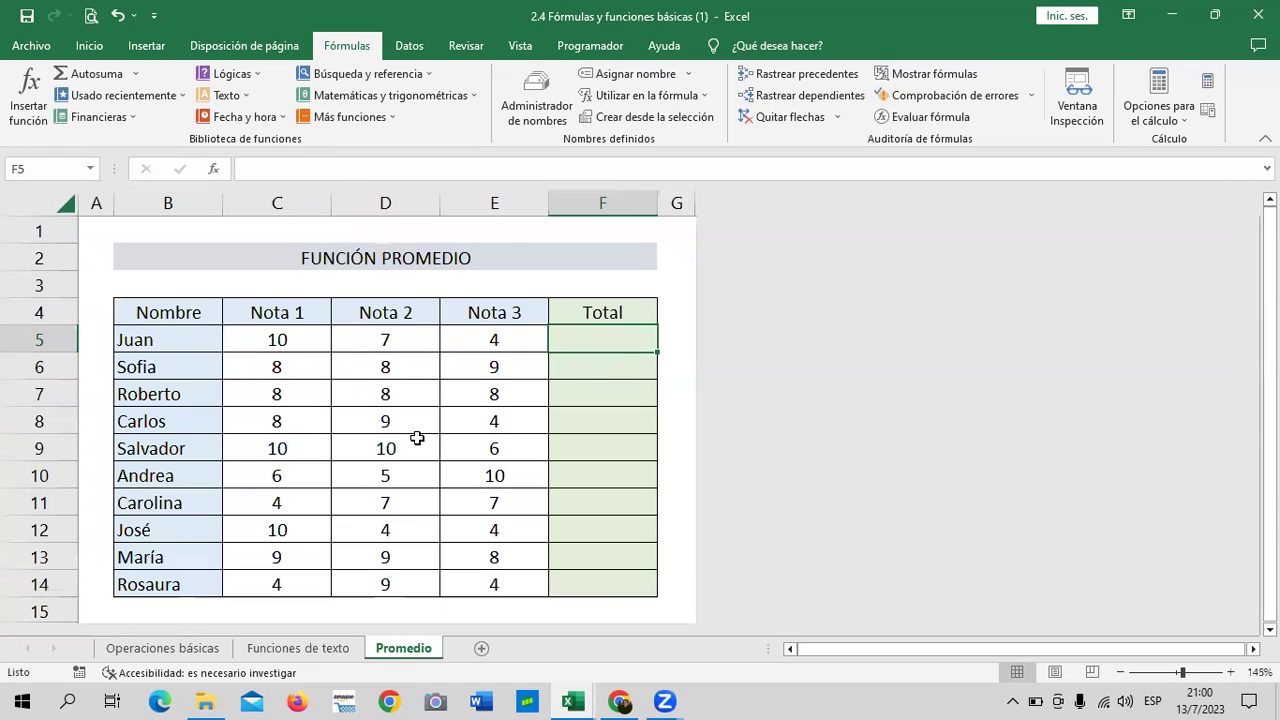
# Step: Close the Funciones basicas workbook with No guardar, discarding its changes
pyautogui.click(162, 648)
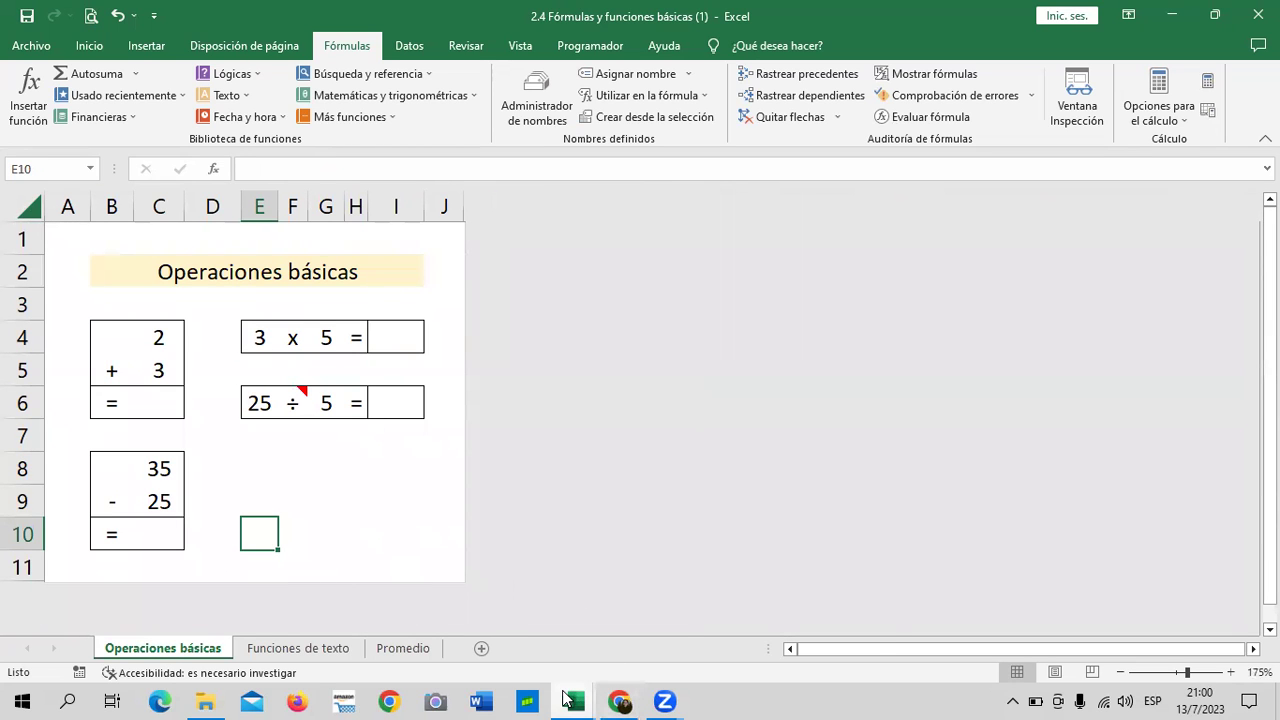
pyautogui.moveTo(568, 700)
pyautogui.click(591, 630)
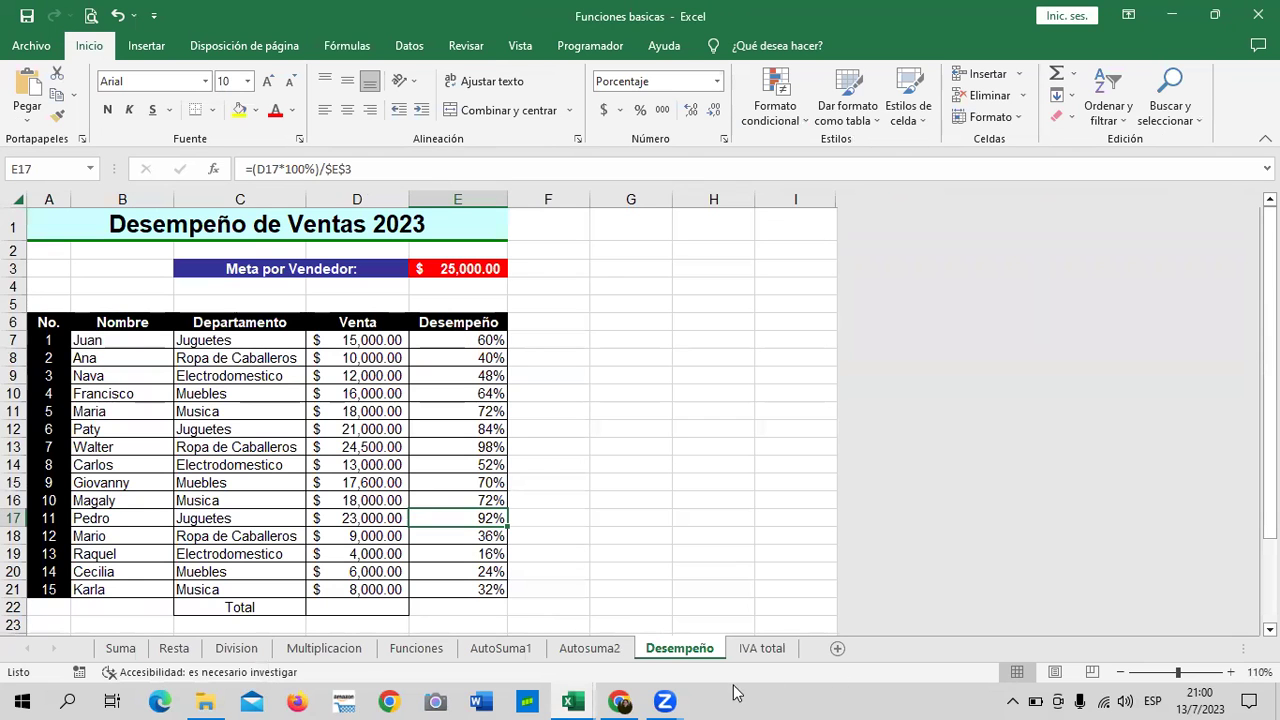
pyautogui.click(760, 648)
pyautogui.click(806, 433)
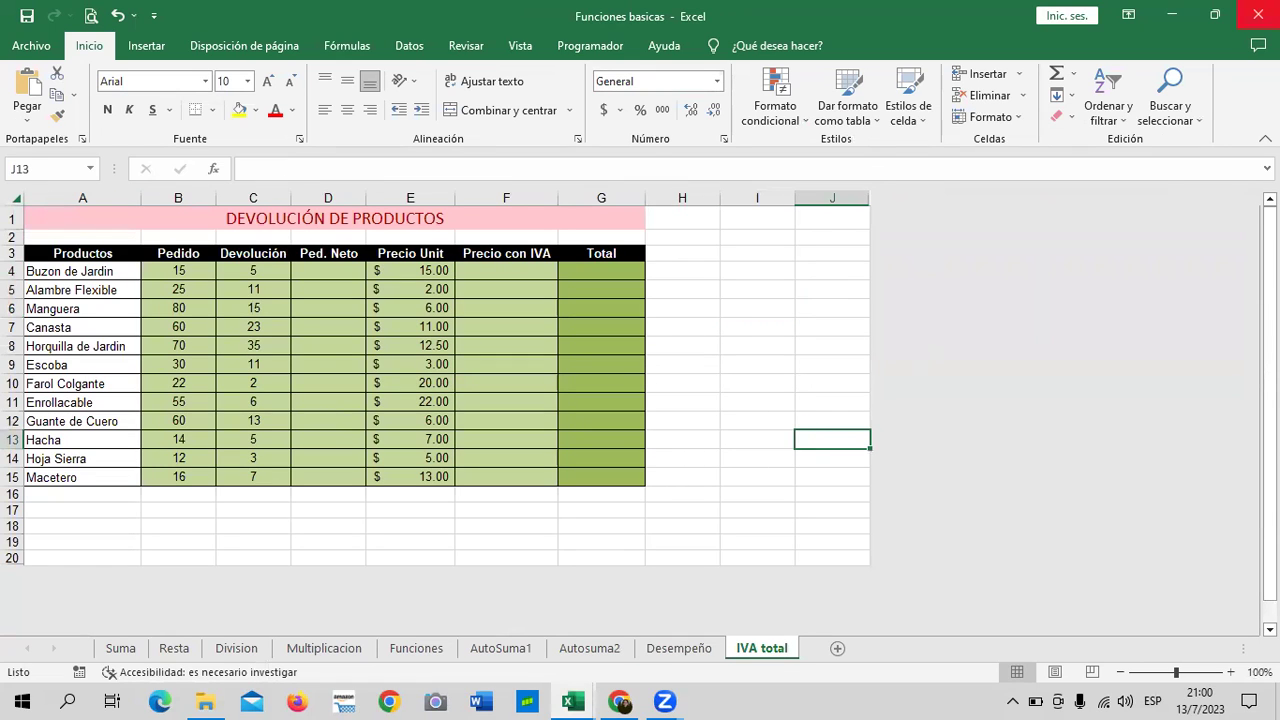
pyautogui.hotkey('alt', 'F4')
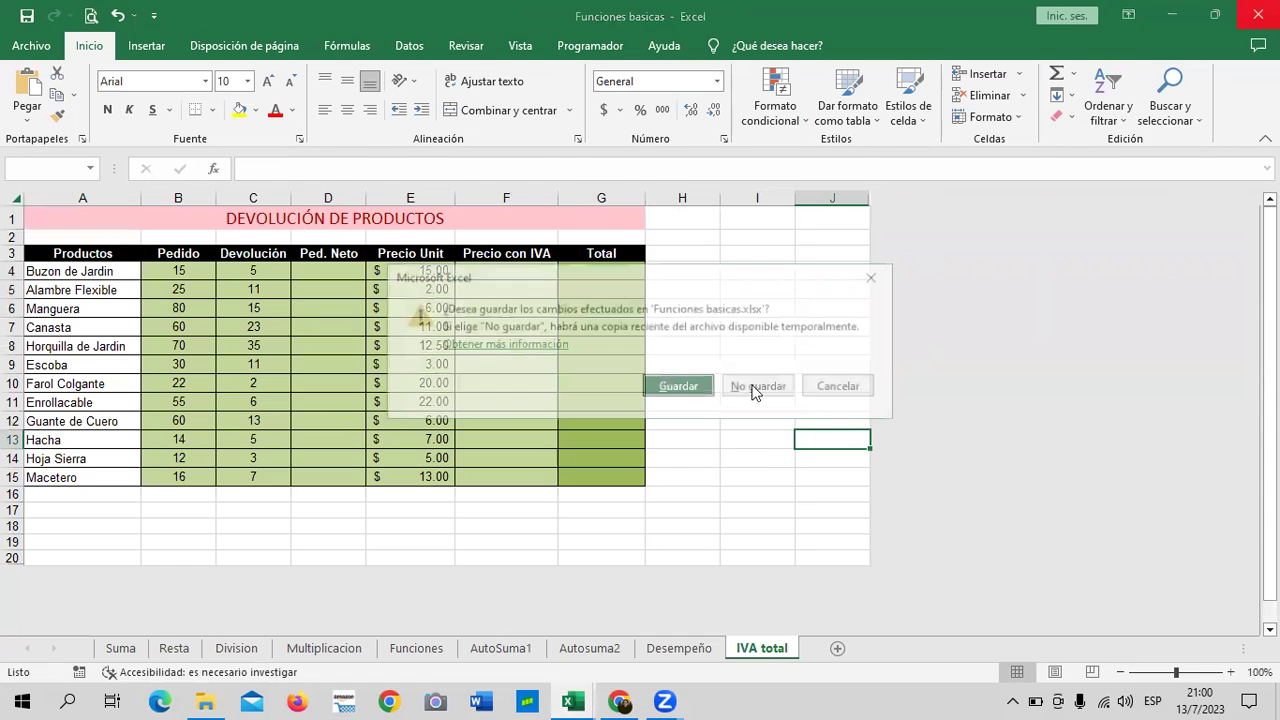
pyautogui.click(752, 388)
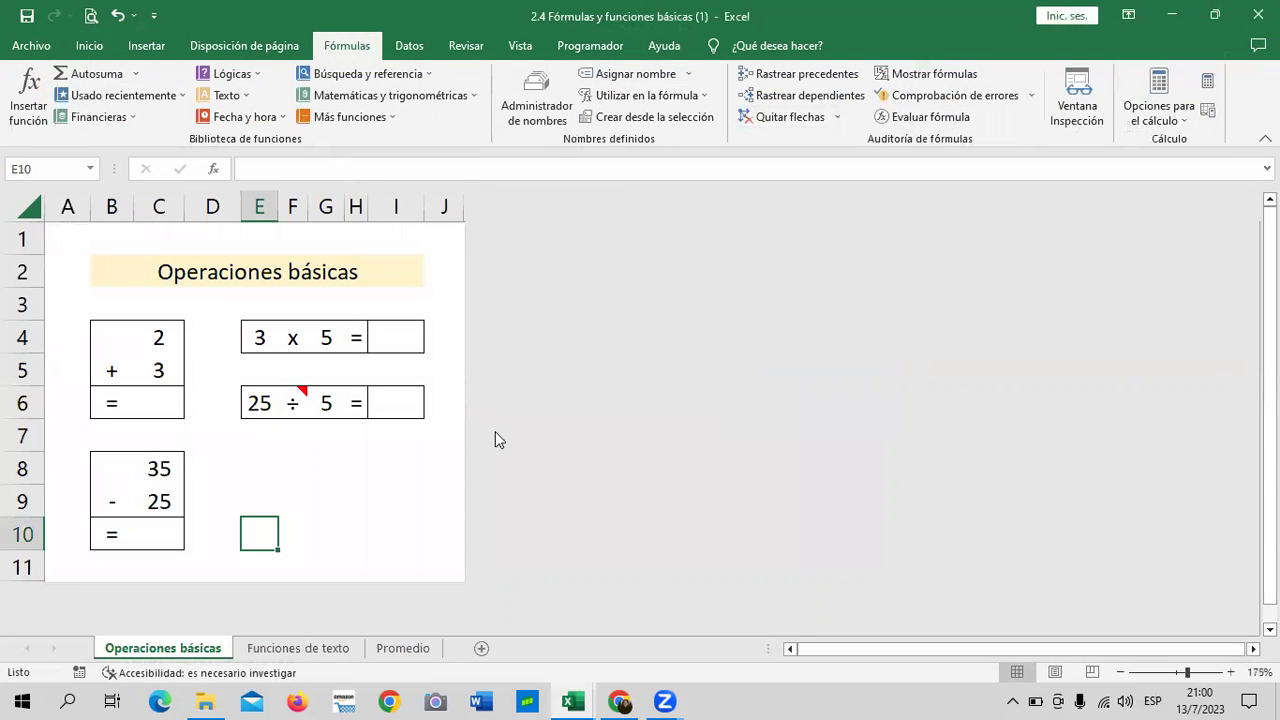
# Step: Show the Funciones de texto sheet of workbook 2.4 Fórmulas y funciones básicas (2)
pyautogui.moveTo(560, 688)
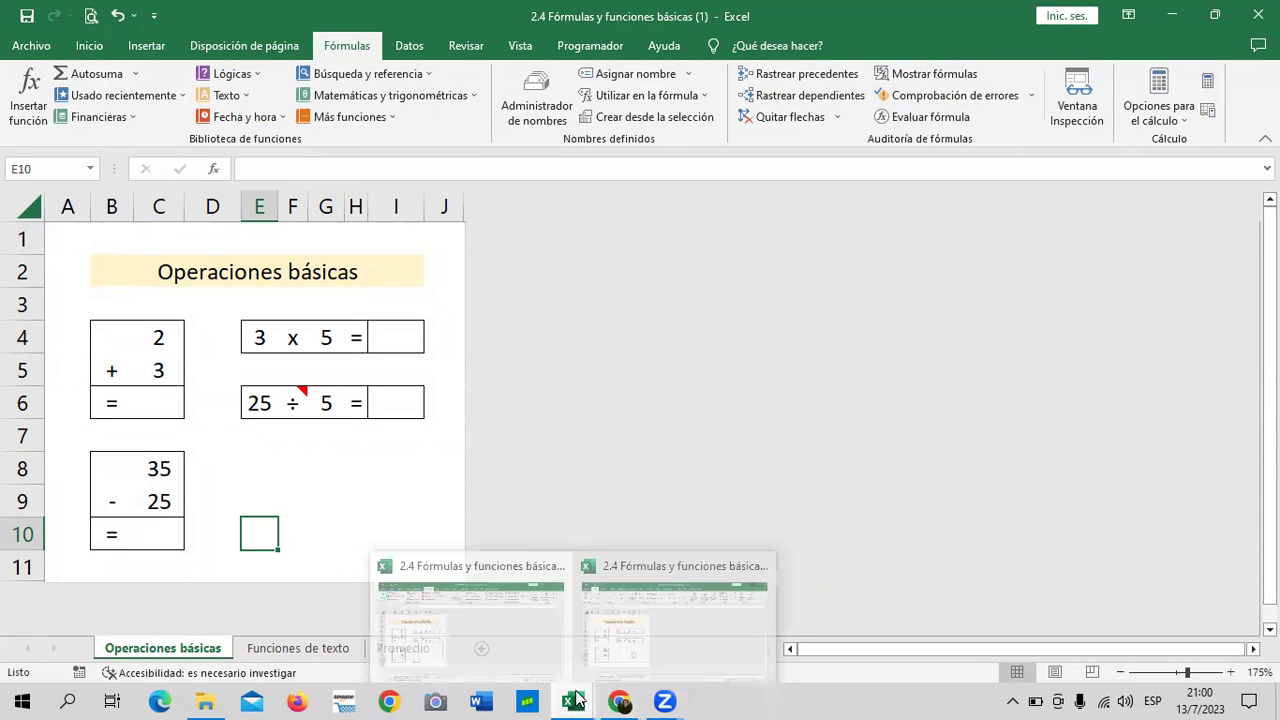
pyautogui.click(308, 648)
pyautogui.click(398, 466)
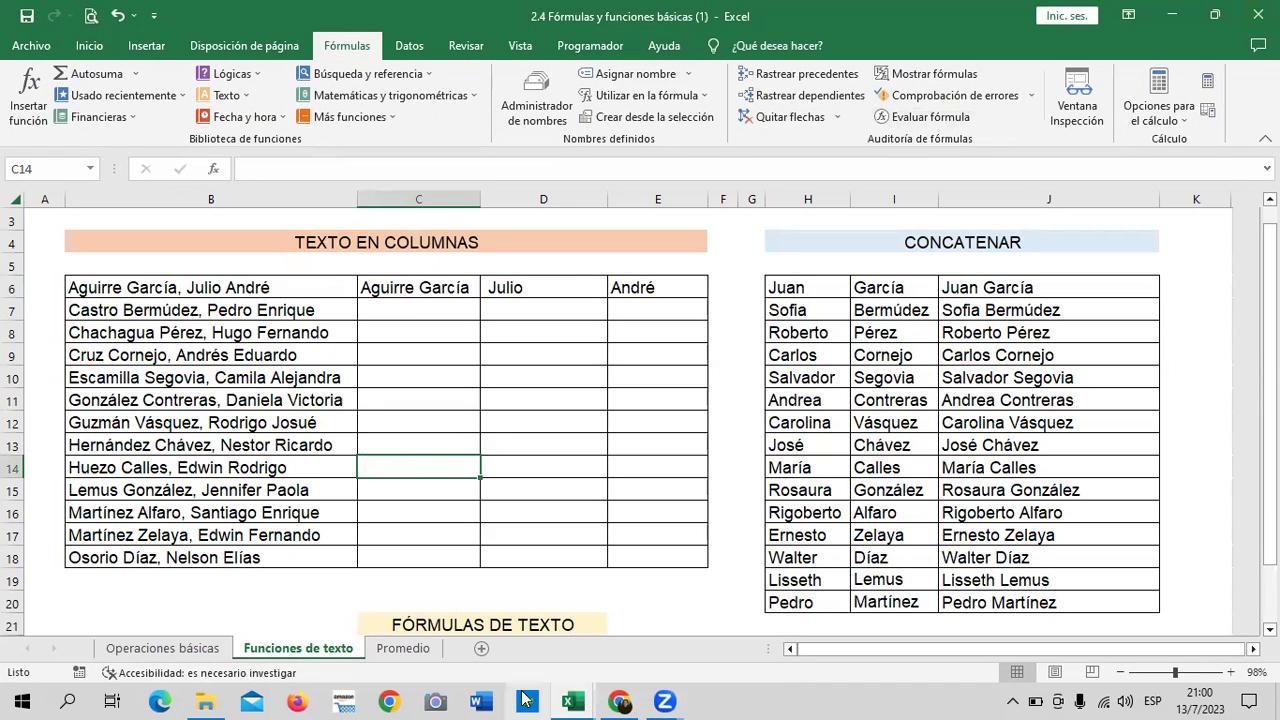
pyautogui.moveTo(588, 699)
pyautogui.click(680, 610)
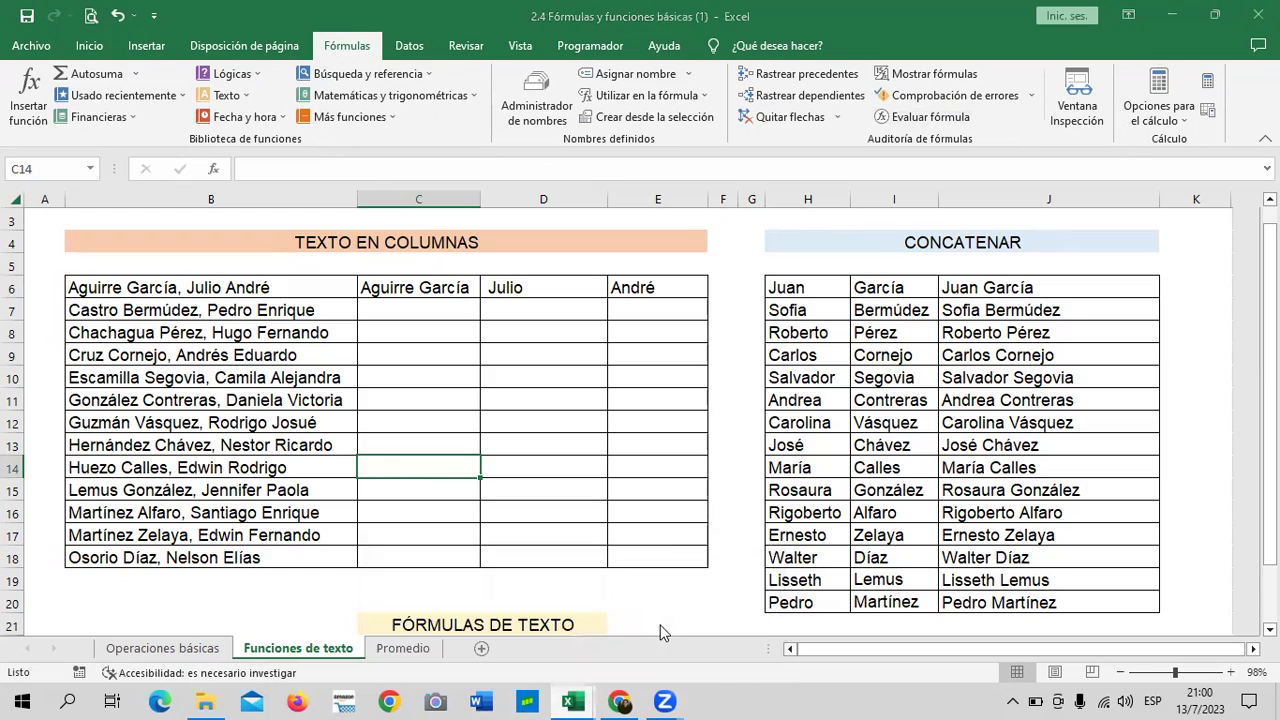
pyautogui.click(333, 648)
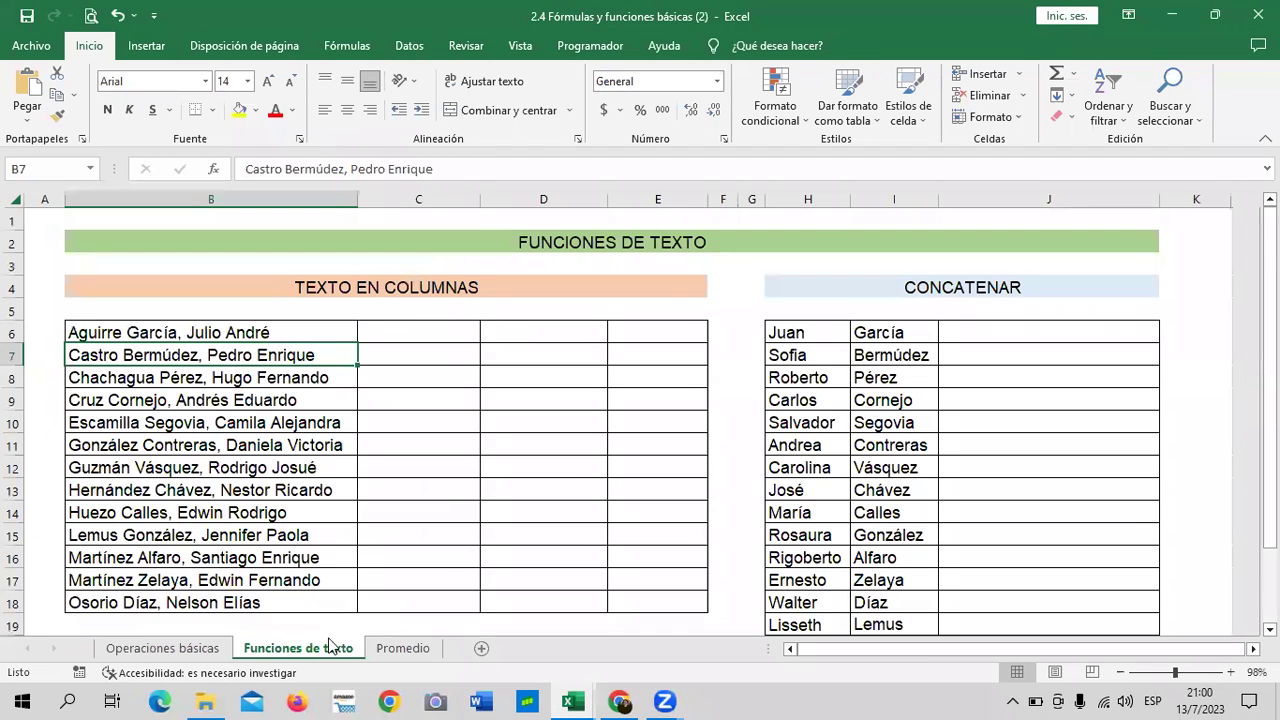